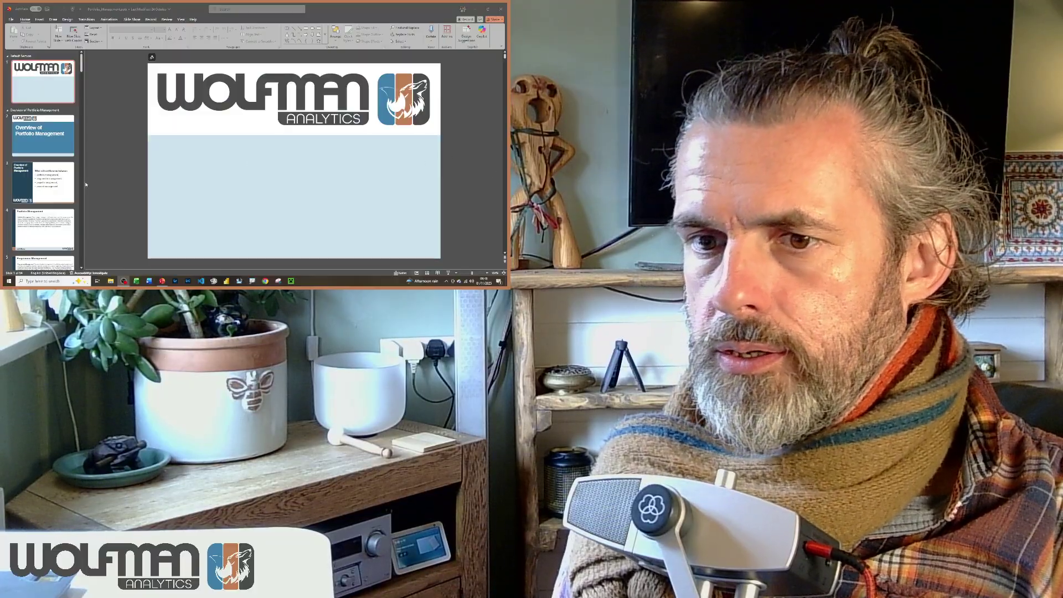
- Find and open the "Intake of Work into Portfolio" slide in the Section 1 part of the deck
scroll(55, 198, "down", 6)
scroll(54, 198, "down", 9)
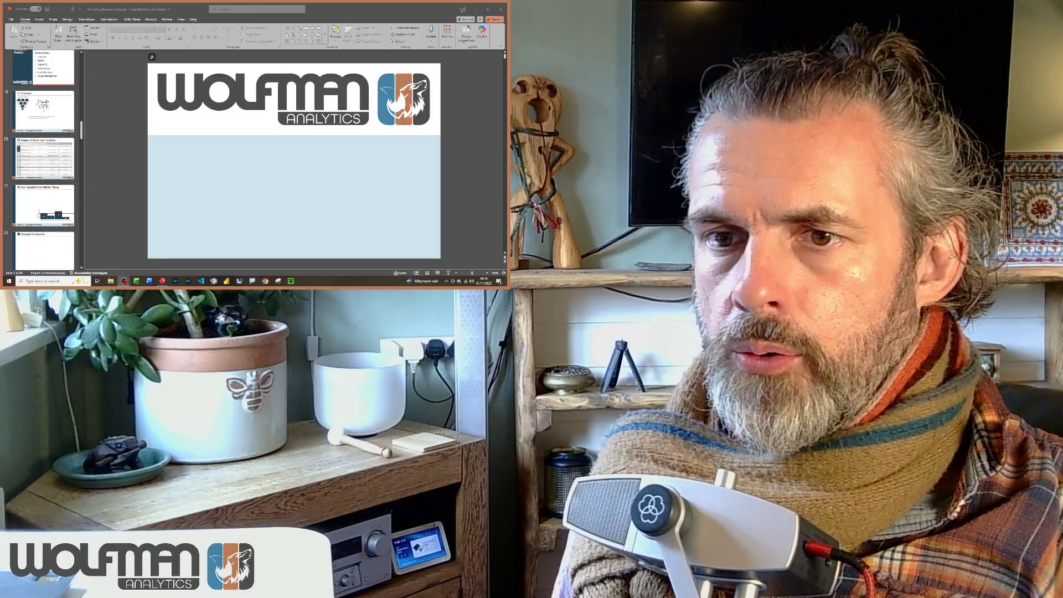
left_click(50, 163)
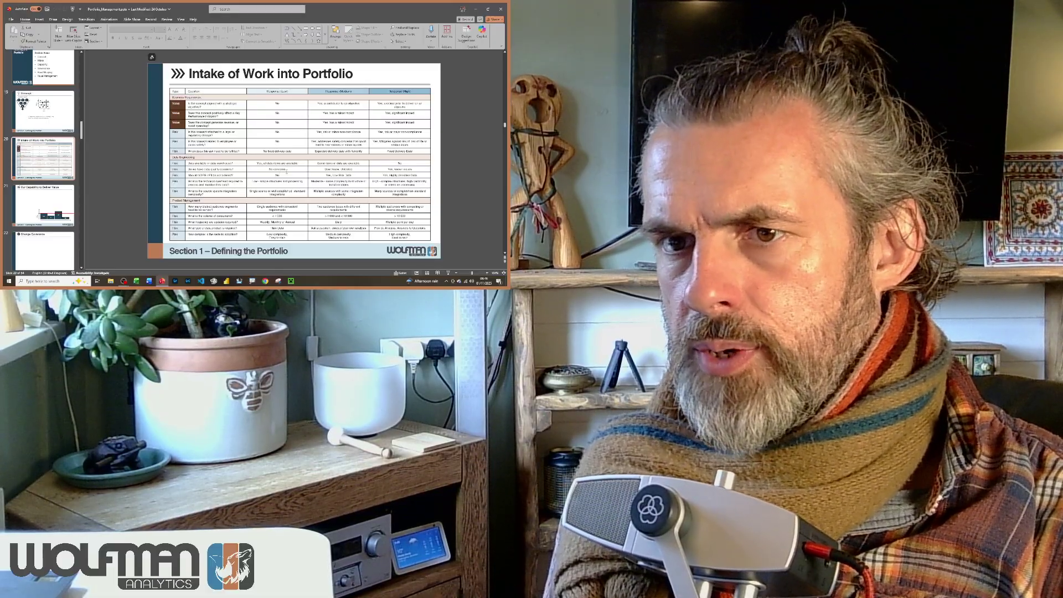
- On the preceding Concept slide, spread out the layout by repositioning the concept funnel, the value-risk chart and the note about questions 4 or 5
key("Page_Up")
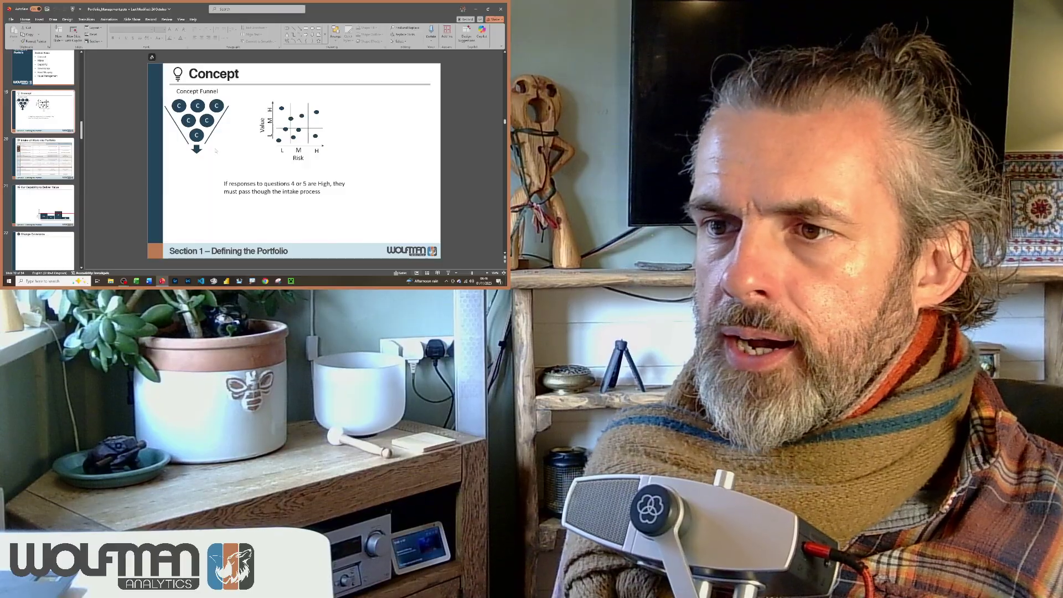
left_click_drag(158, 170, 251, 82)
left_click_drag(210, 121, 230, 138)
left_click(285, 189)
left_click_drag(286, 188, 308, 215)
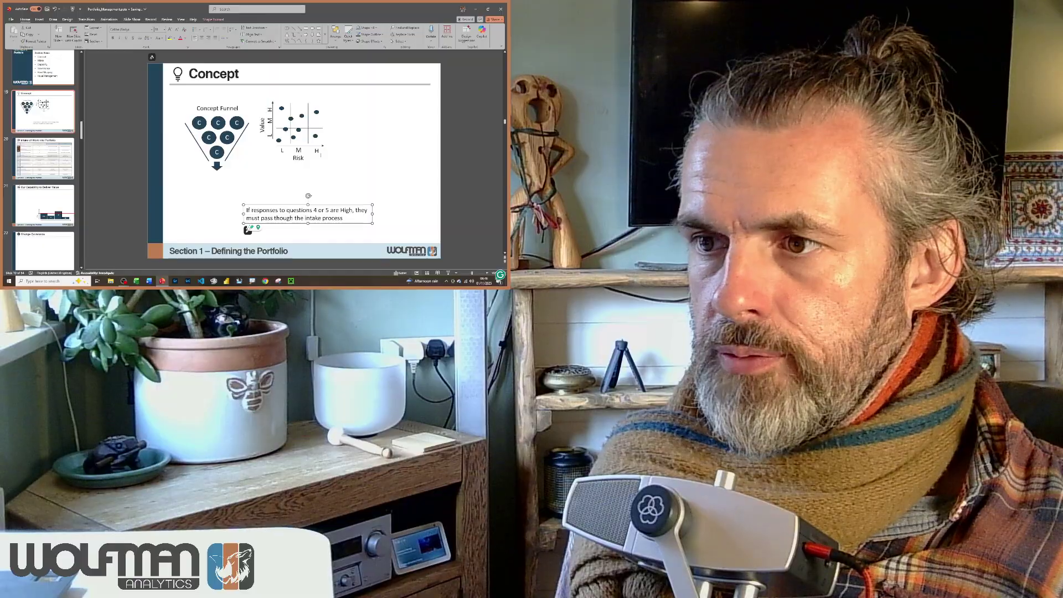
left_click_drag(379, 179, 249, 81)
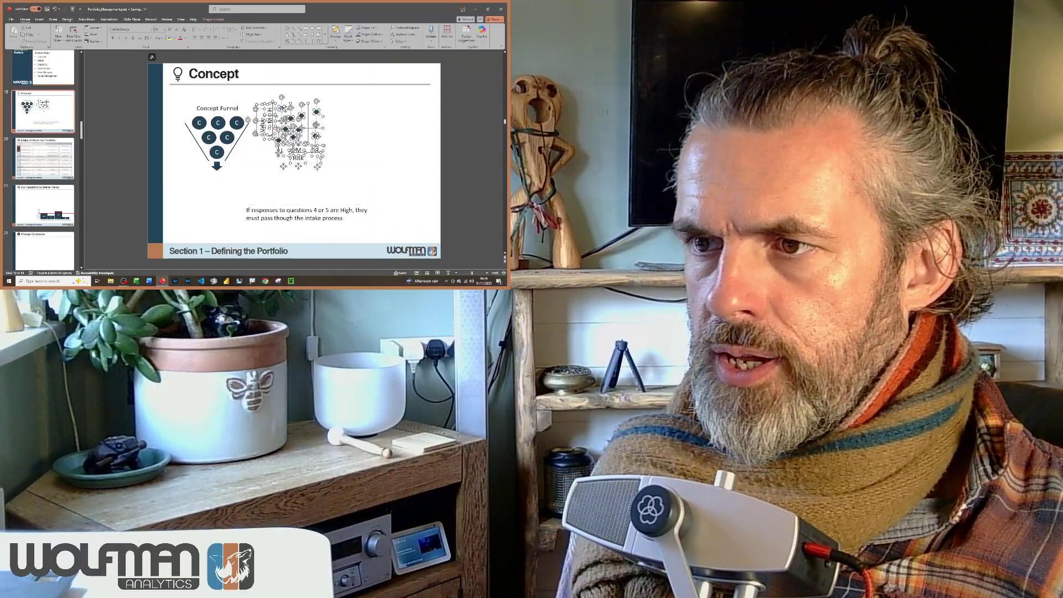
key("Escape")
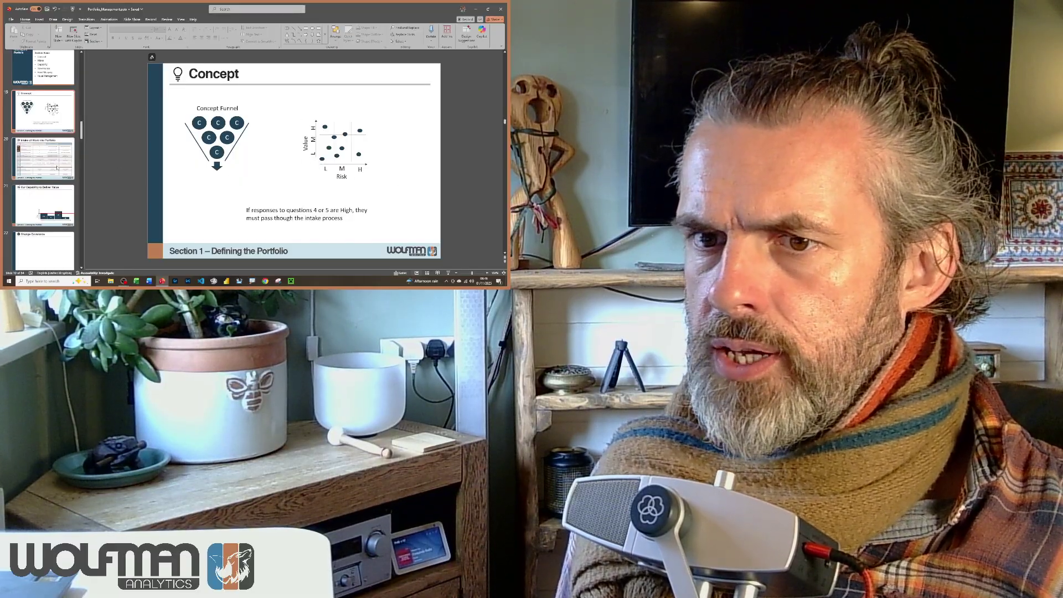
- Bring up the "Intake of Work into Portfolio" slide, and switch to Claude to open the "Portfolio of change project" chat
left_click(57, 168)
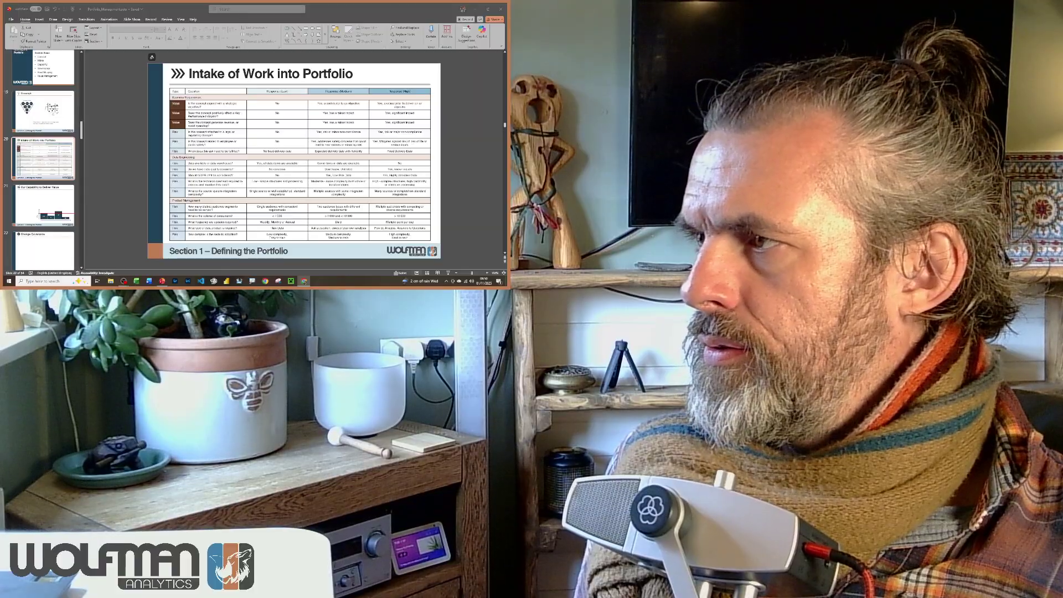
key("alt+Tab")
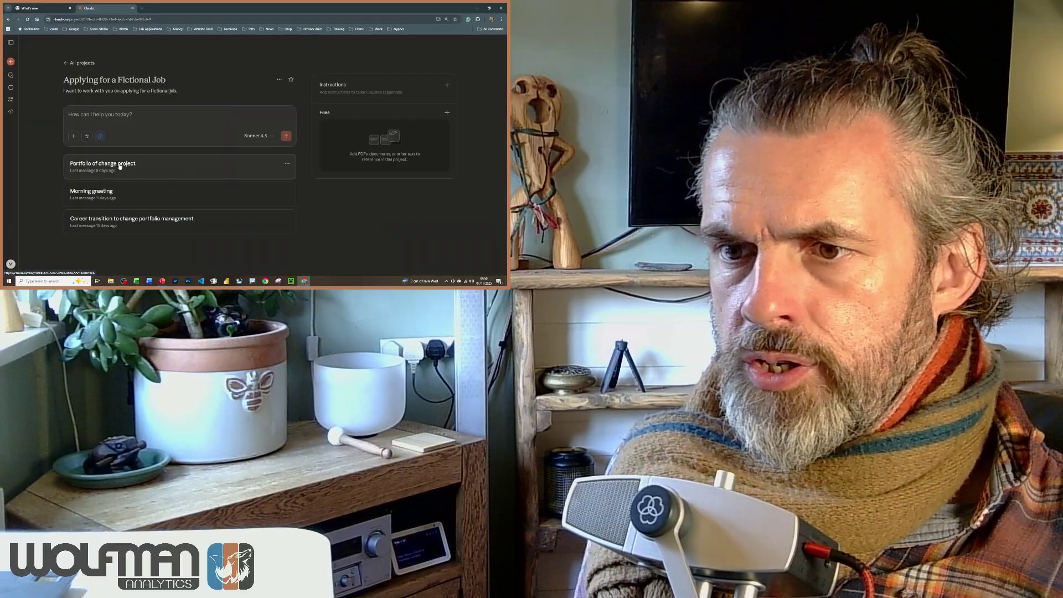
left_click(120, 166)
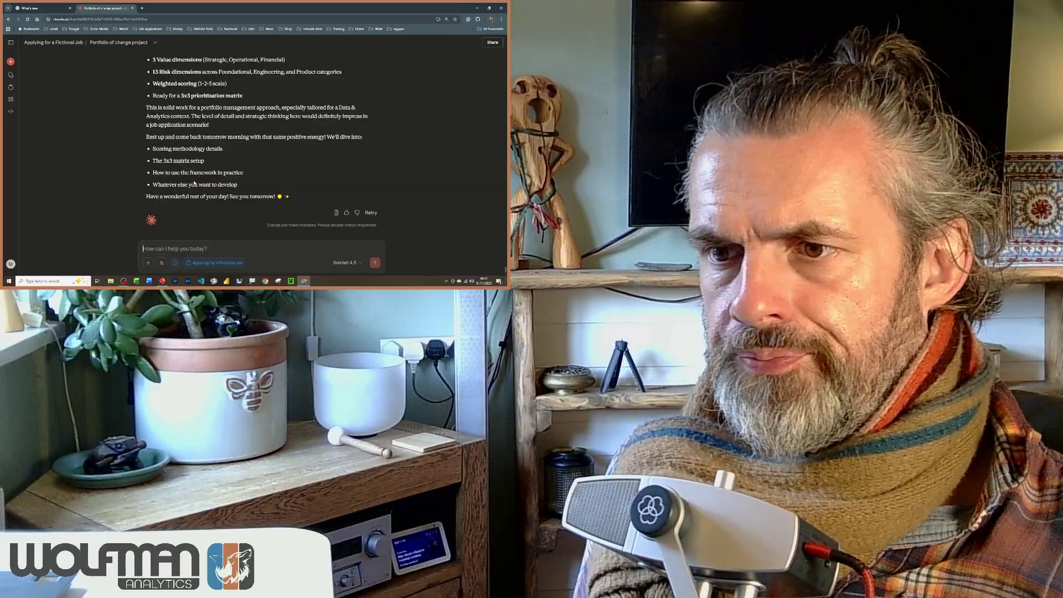
- Review the earlier chat's intake questions, value and risk categories, and the suggested topics for continuing
scroll(194, 183, "up", 10)
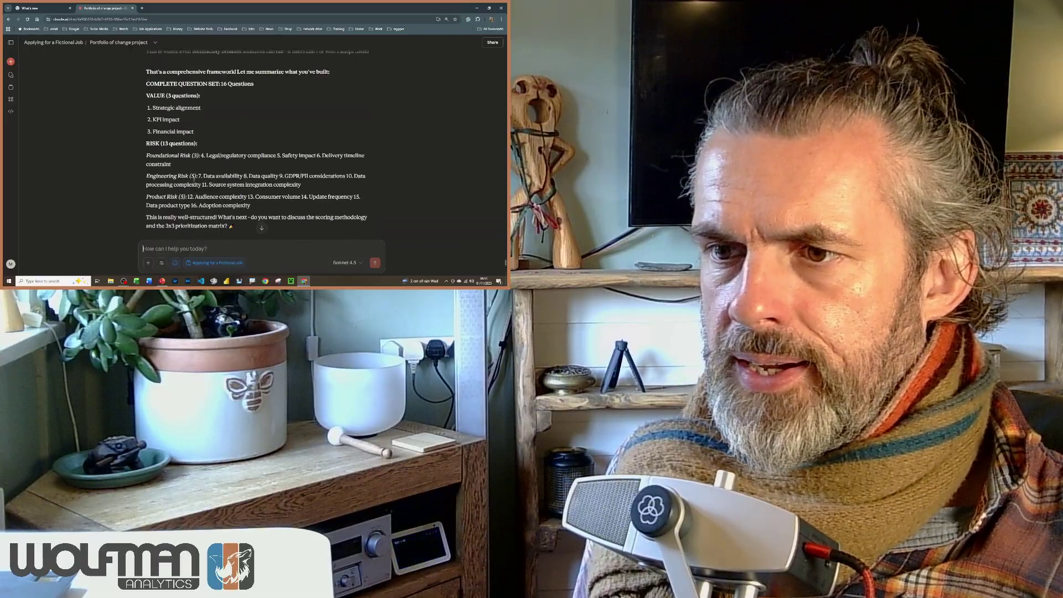
scroll(193, 179, "up", 5)
scroll(193, 179, "down", 5)
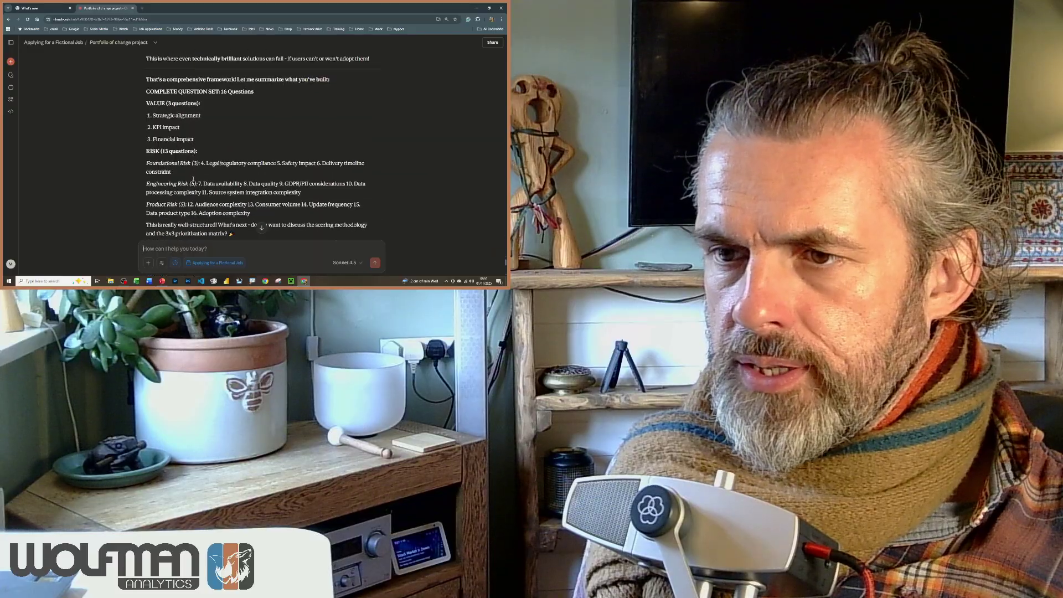
scroll(193, 179, "down", 10)
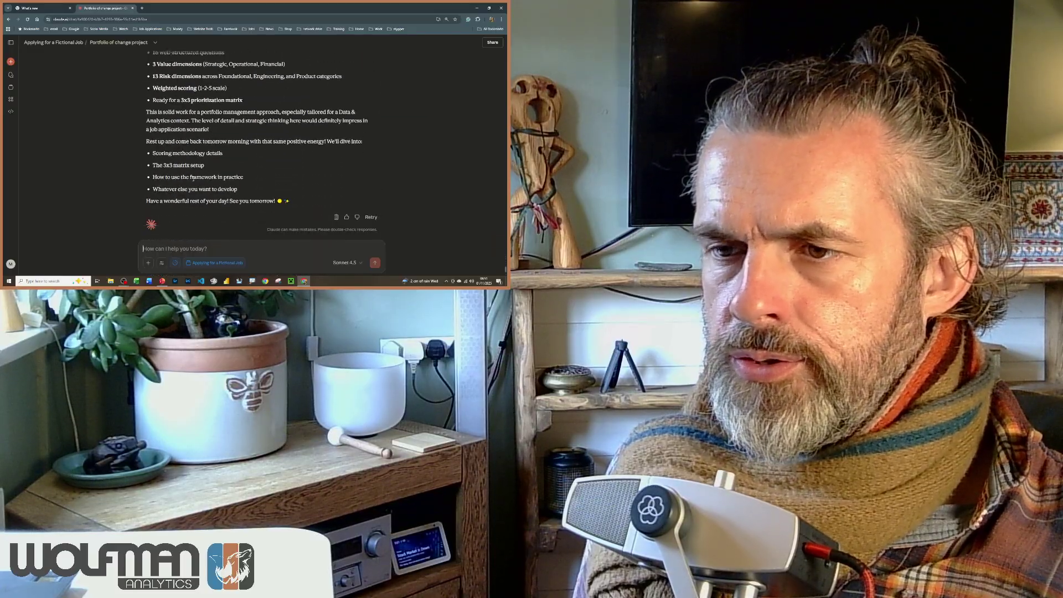
scroll(193, 177, "up", 10)
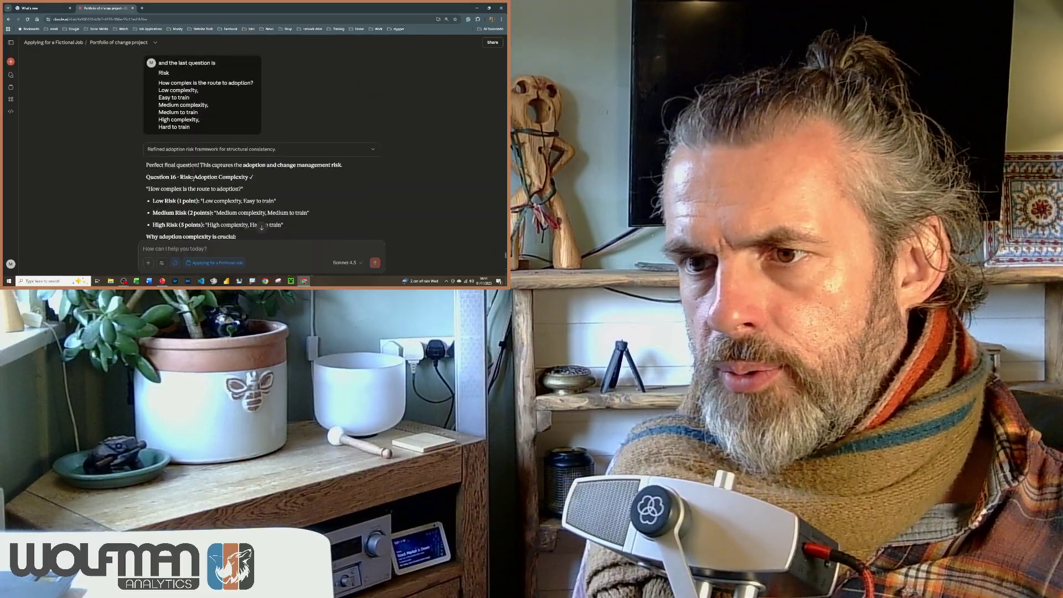
scroll(193, 178, "up", 10)
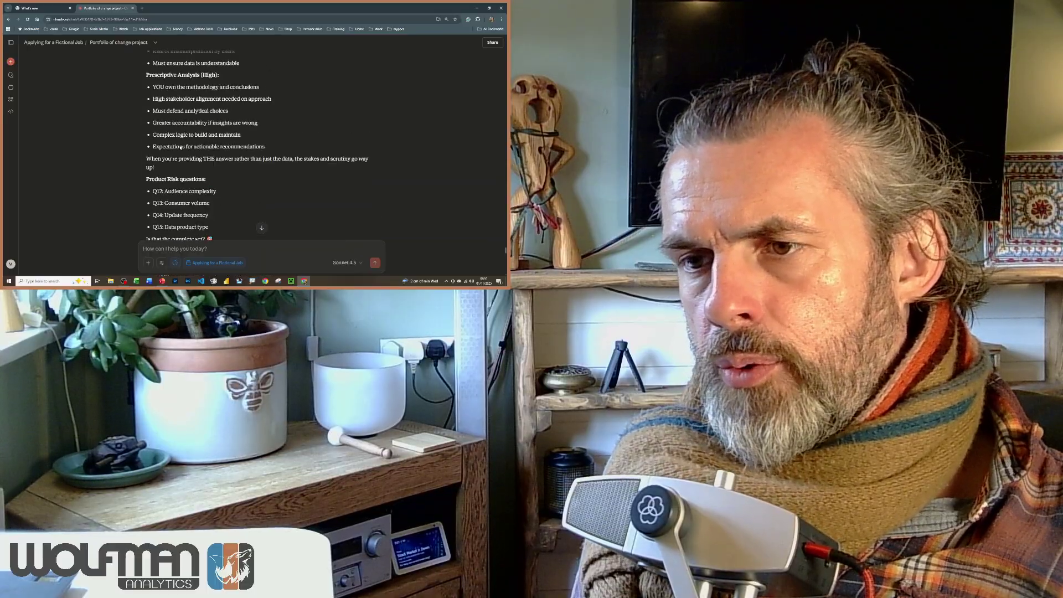
scroll(181, 147, "down", 10)
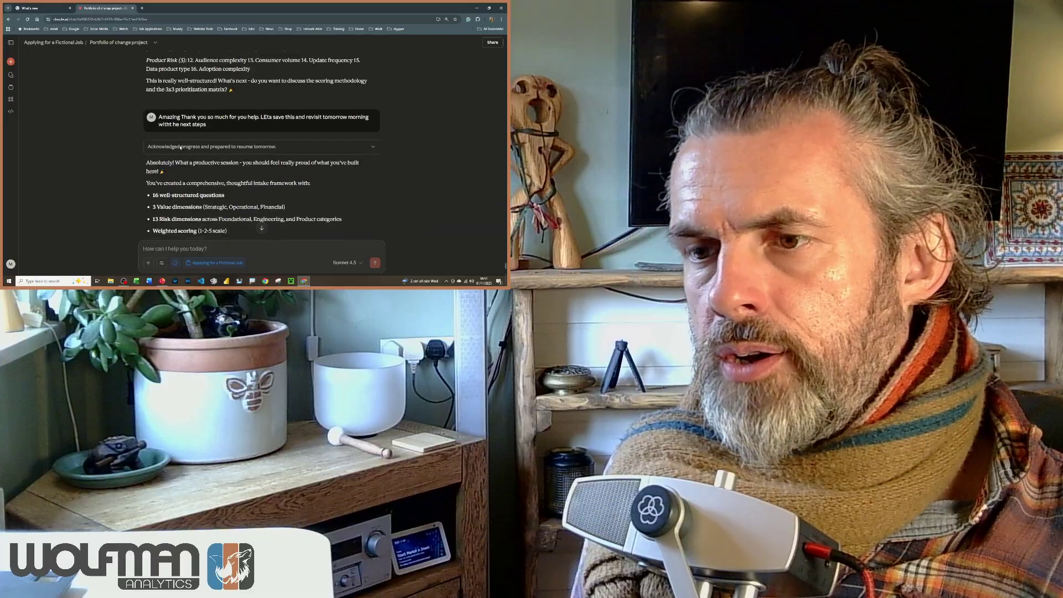
scroll(181, 147, "down", 5)
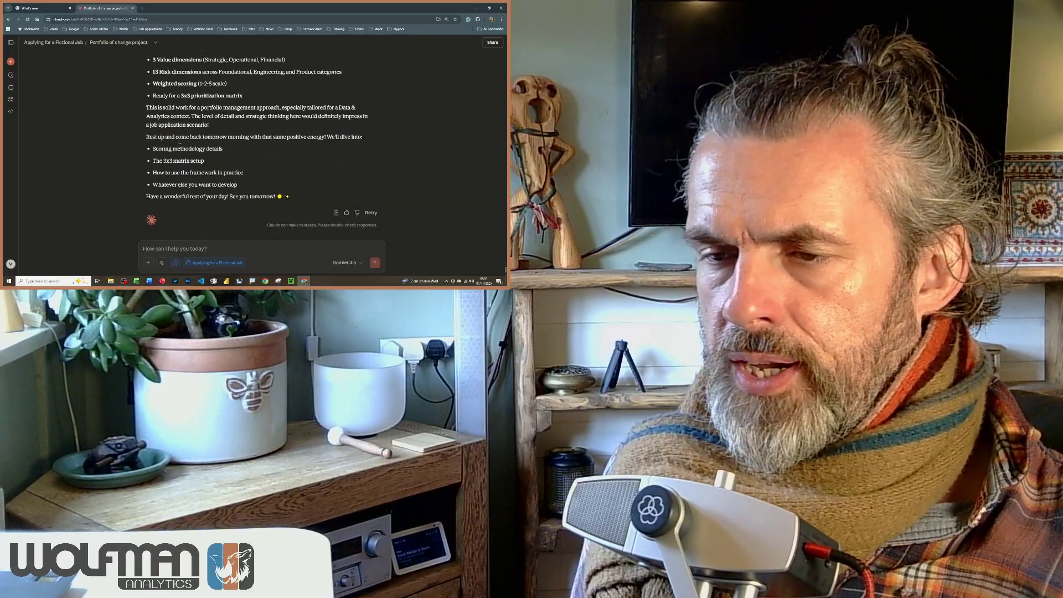
- Check the intake slide in PowerPoint and return to the Claude chat to send the greeting "Hi there"
left_click(477, 8)
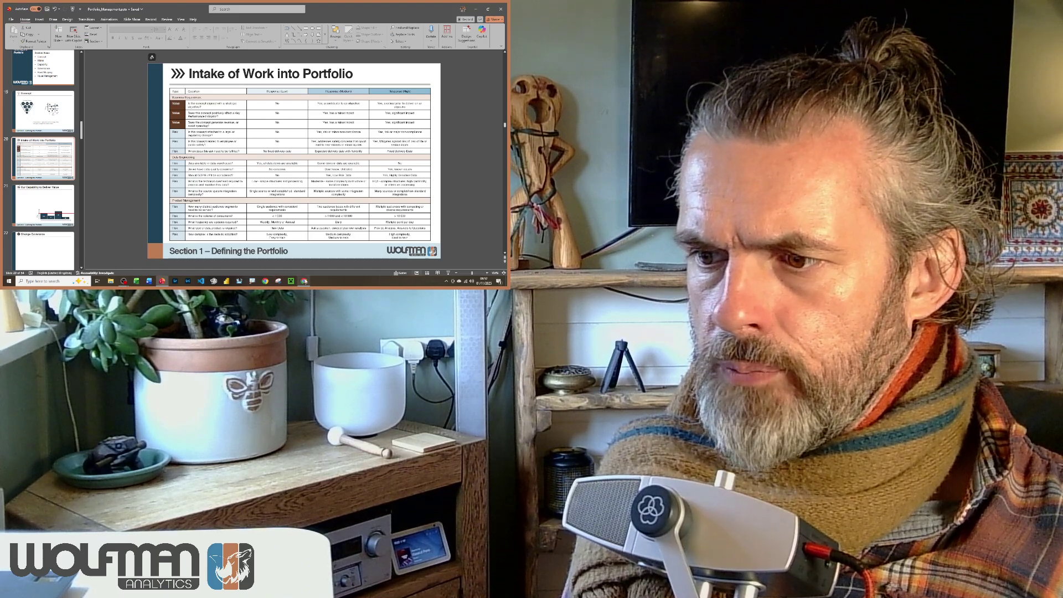
mouse_move(304, 282)
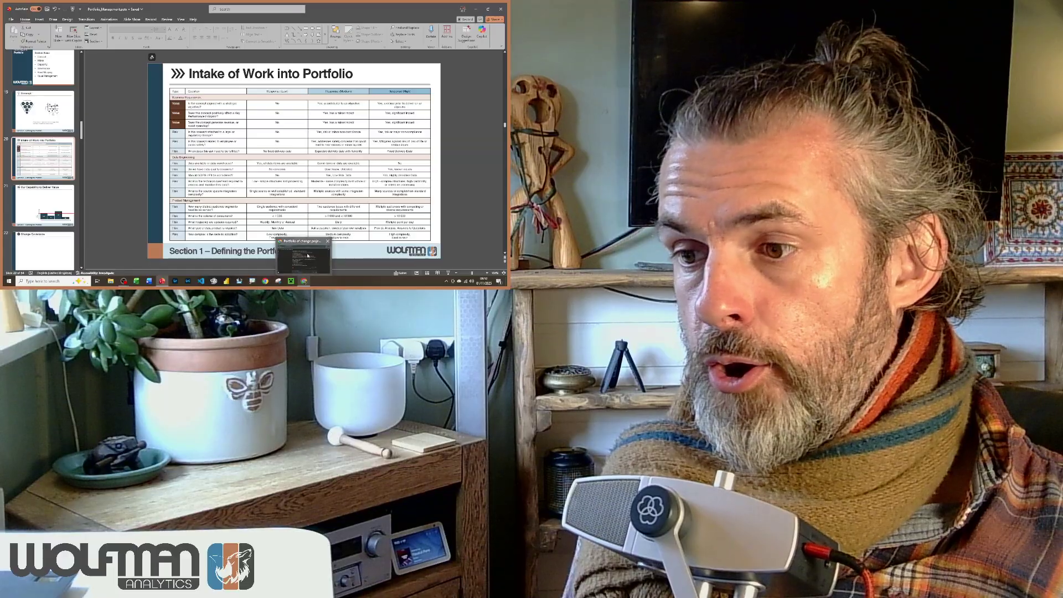
left_click(289, 245)
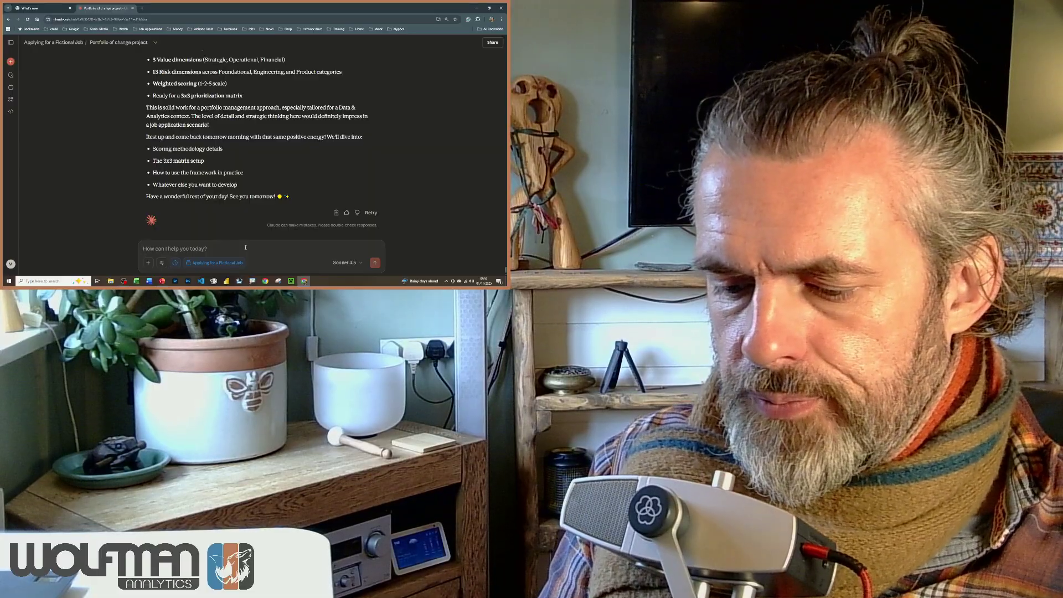
type("Hi there")
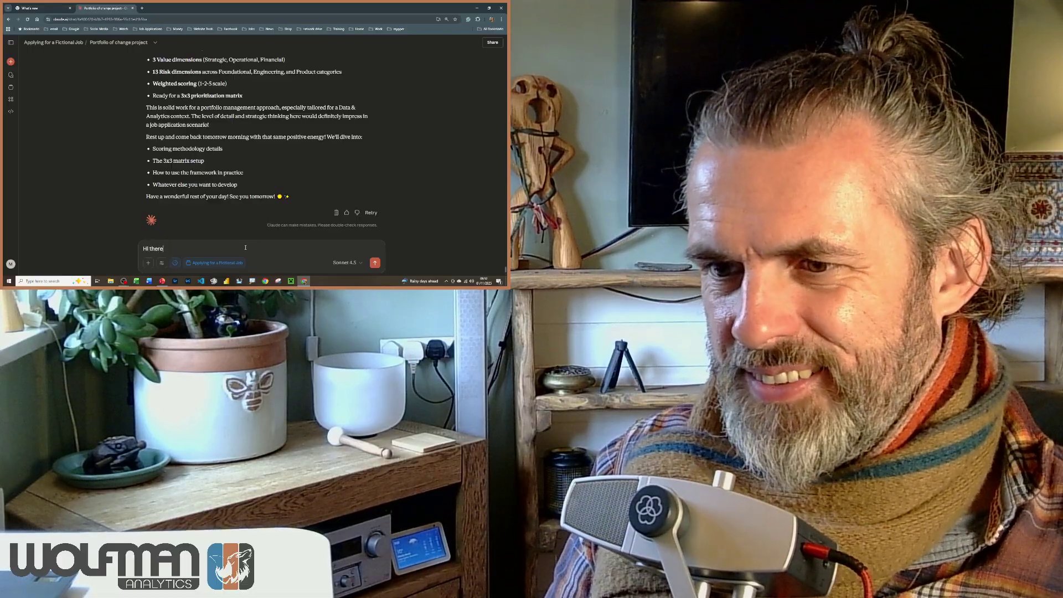
key("Return")
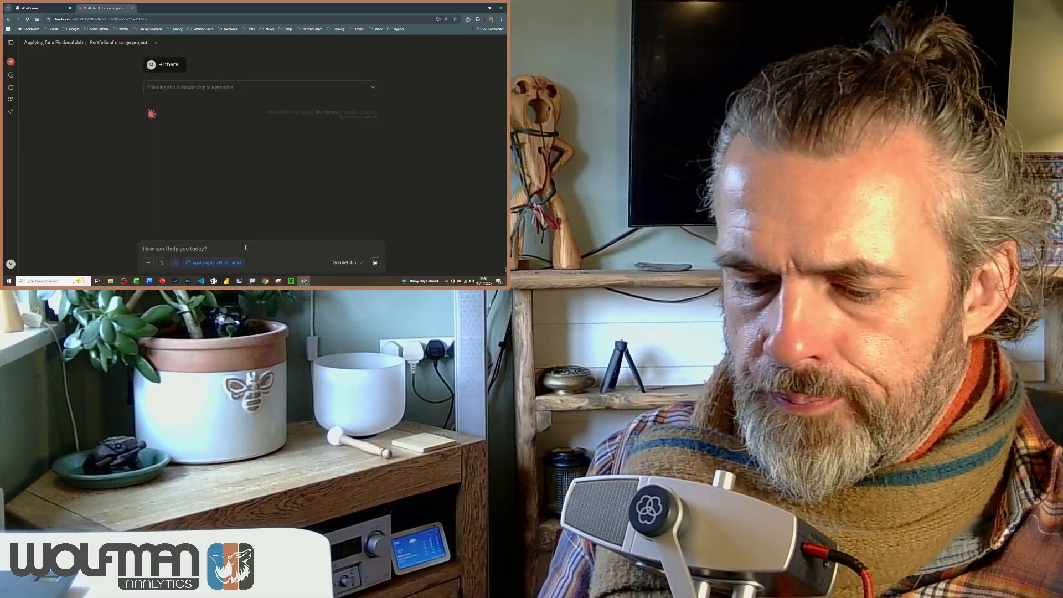
- Begin a follow-up message asking "can you remember the company structure we put together in a previous chat?"
type("can")
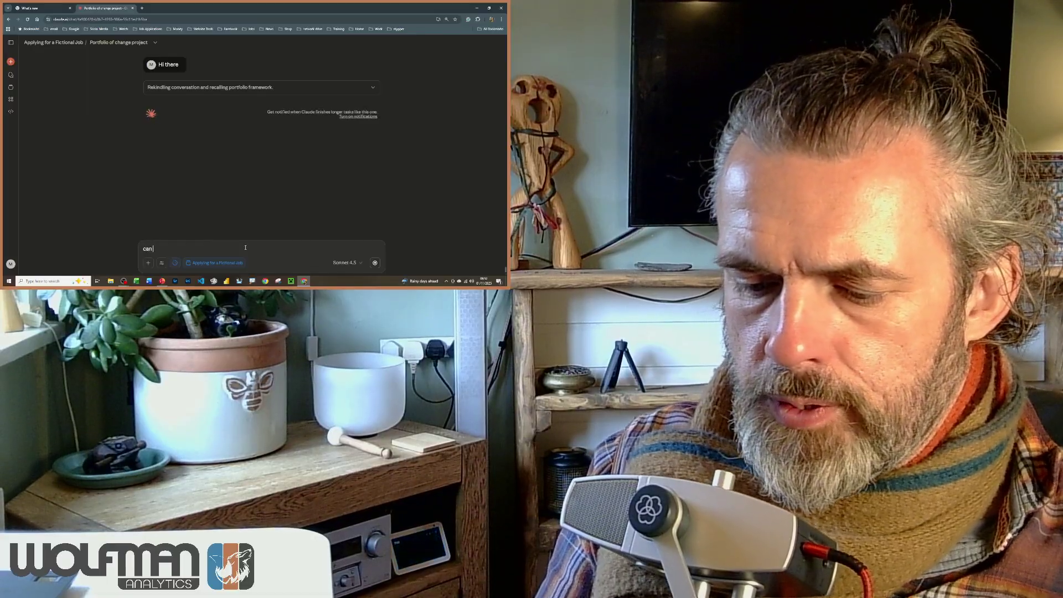
type(" you remembe")
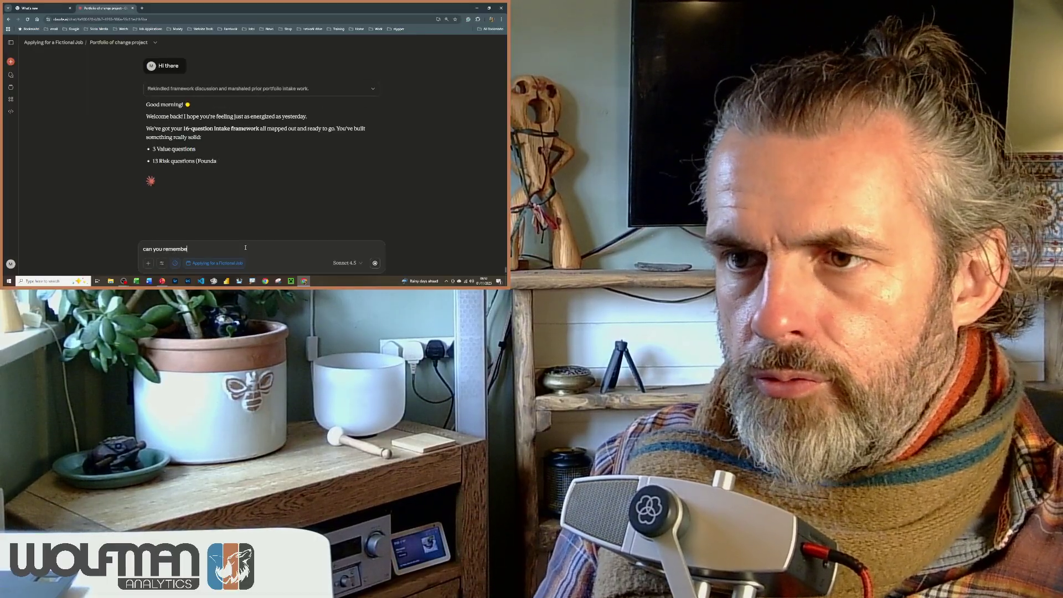
type("r the")
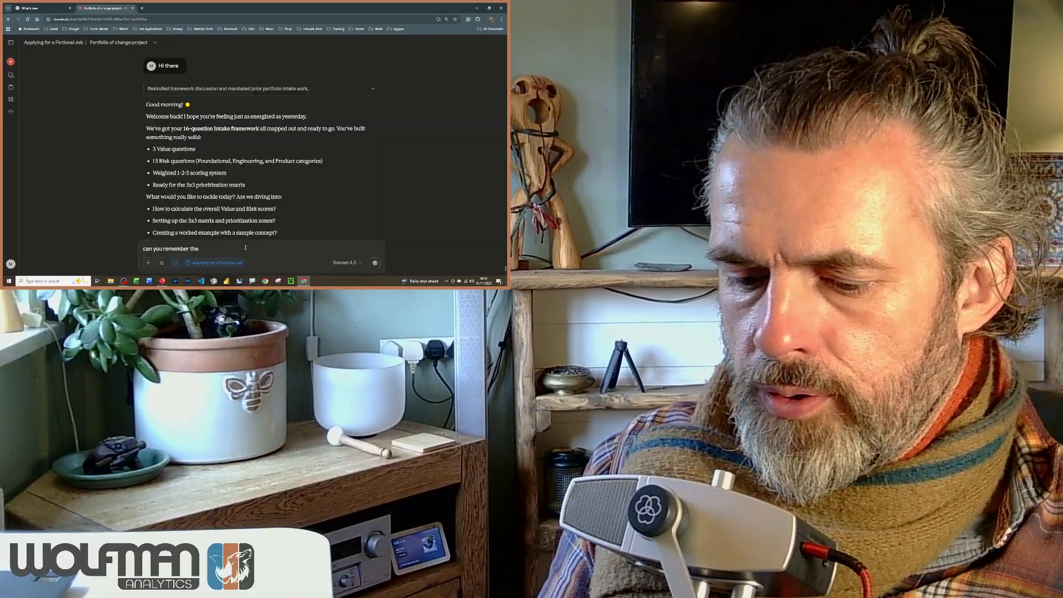
type(" company s")
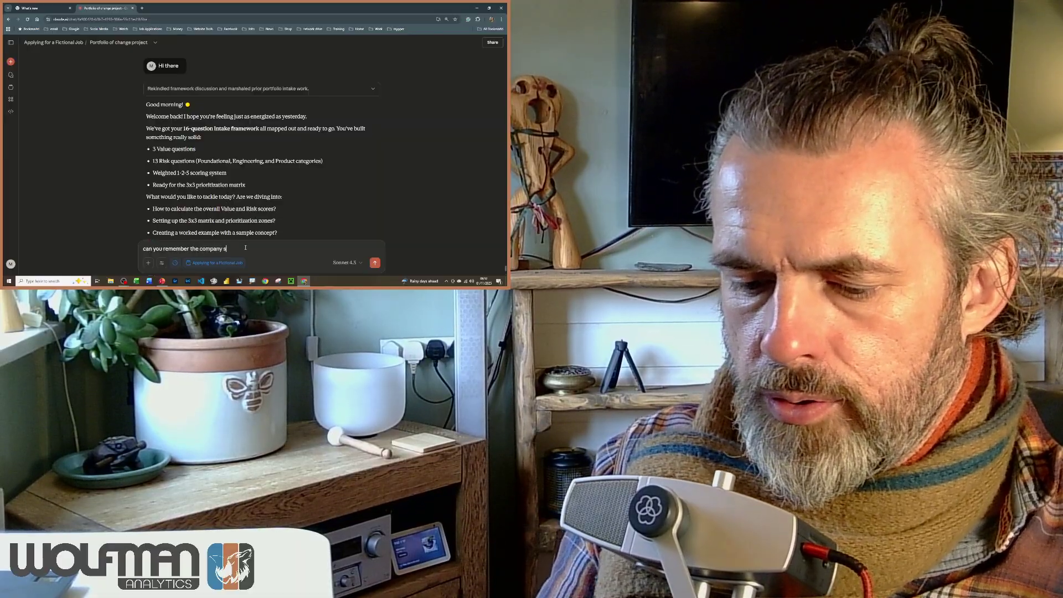
type("tructure")
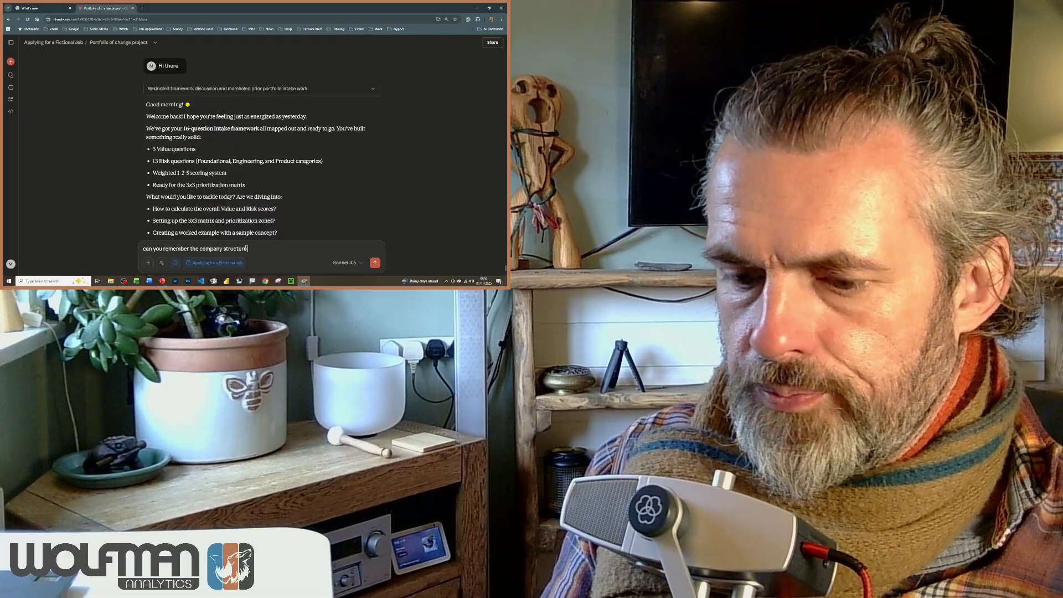
type(" we put to")
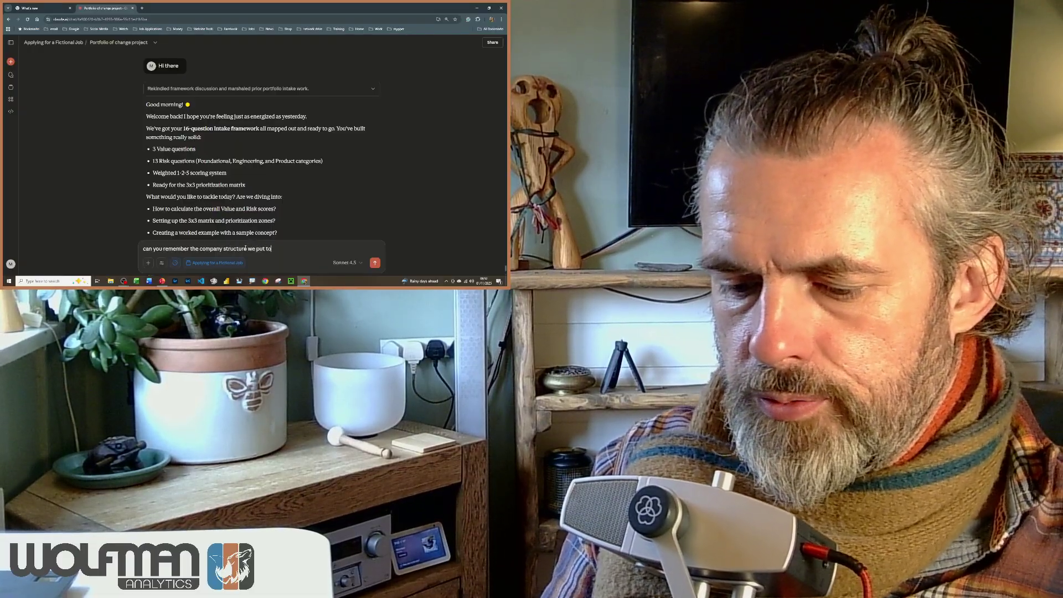
type("gether")
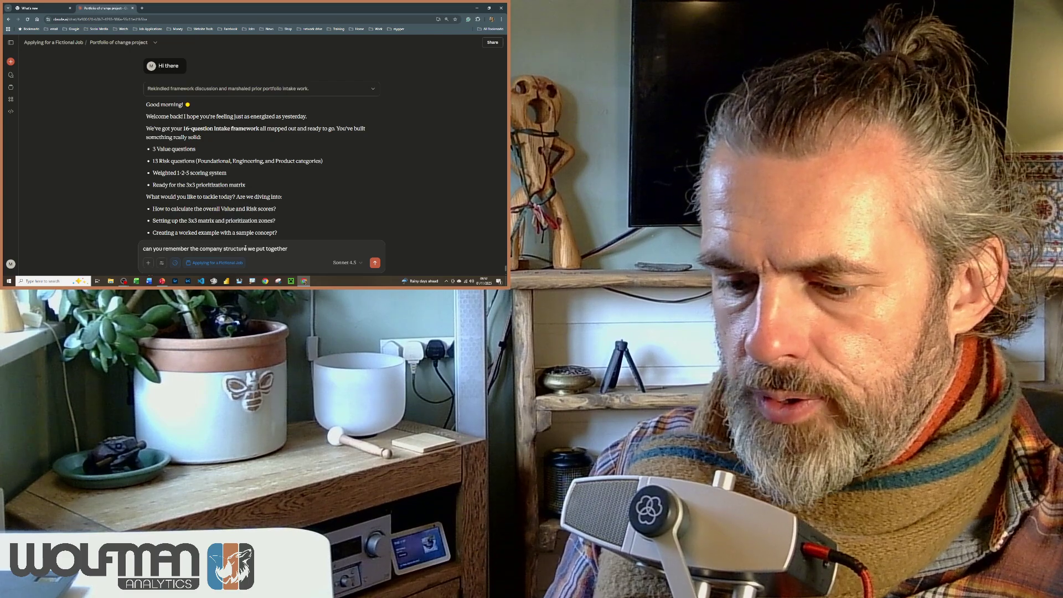
type(" ina  prev")
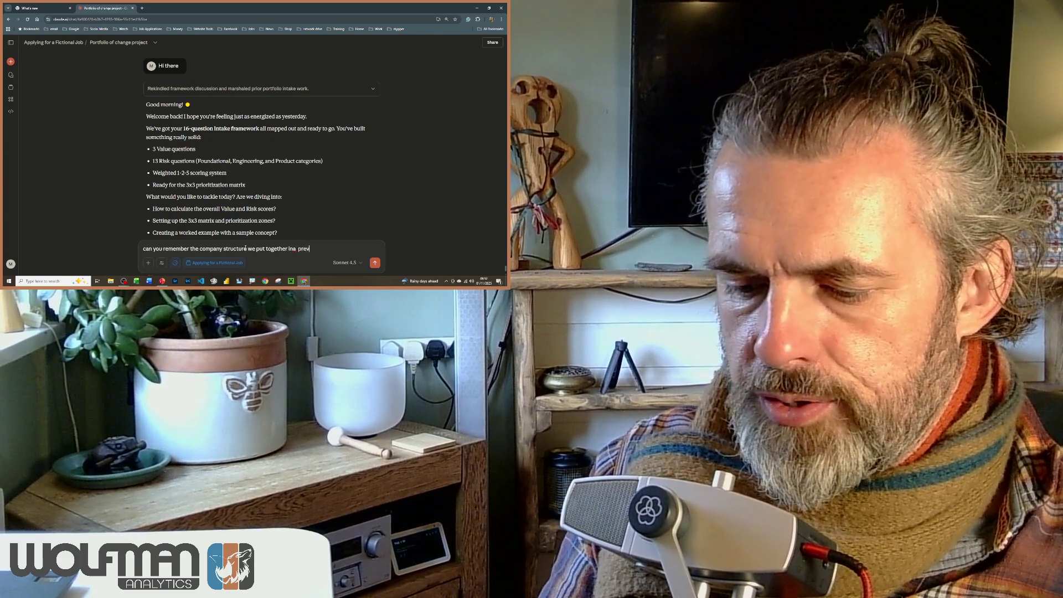
type("ious chat?>")
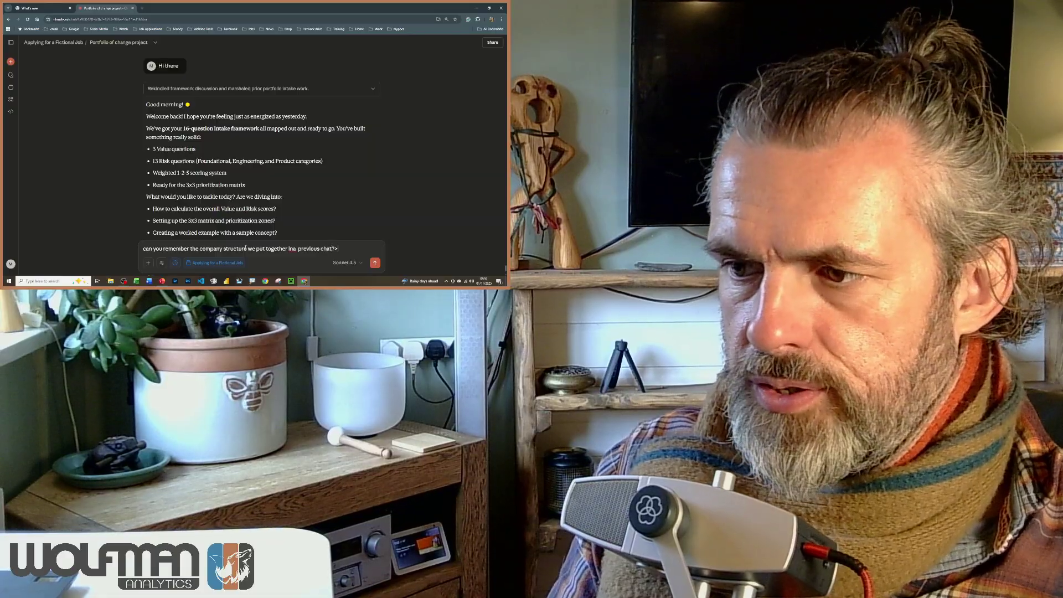
- Add to the message that you want to create some fictional concepts you can use to test the intake questions against
type(" I want")
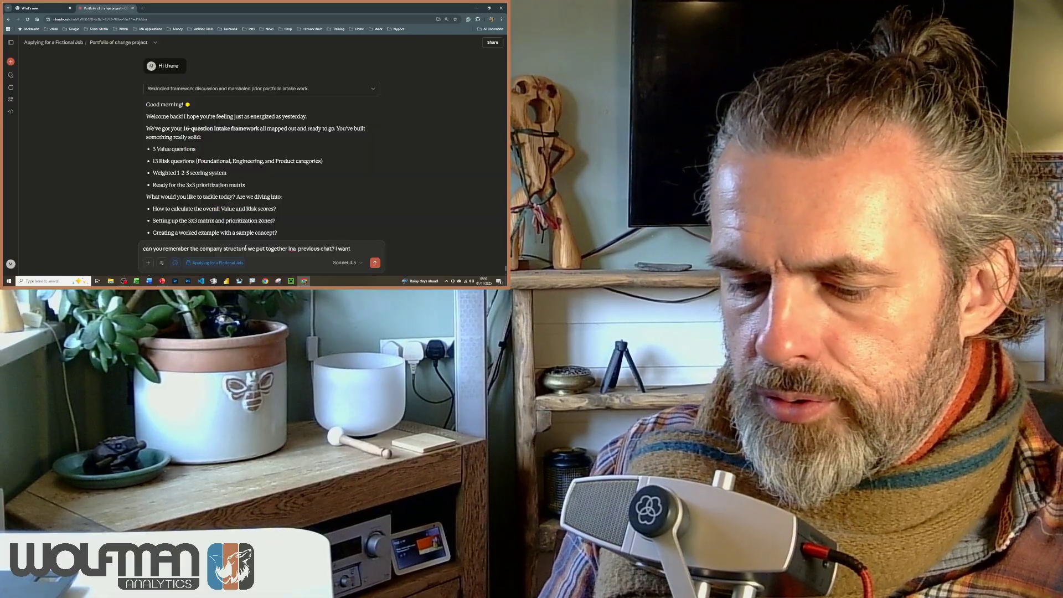
type(" to create ")
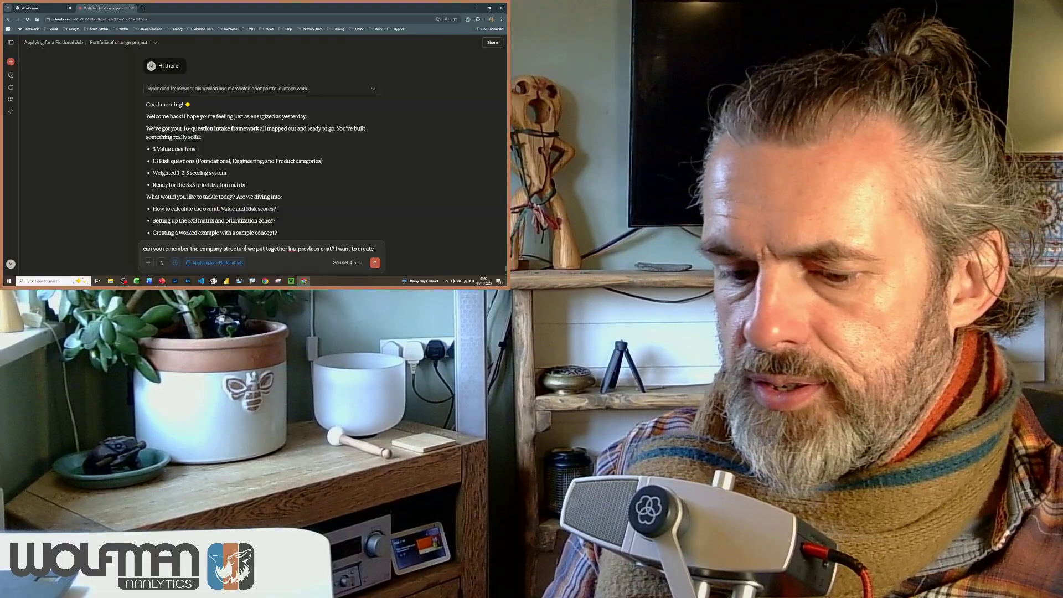
type("wome")
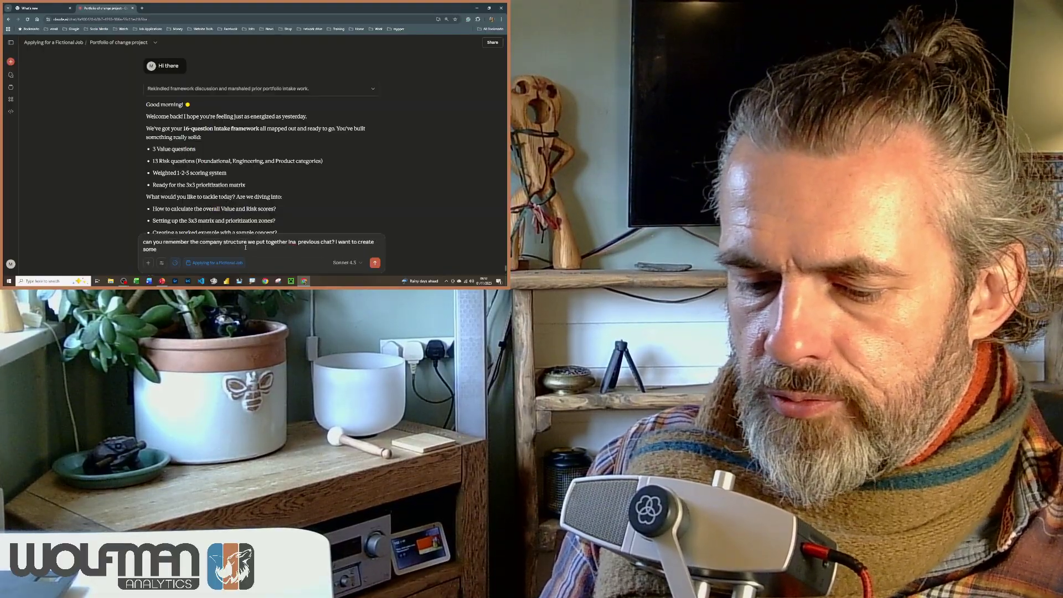
type(" fu")
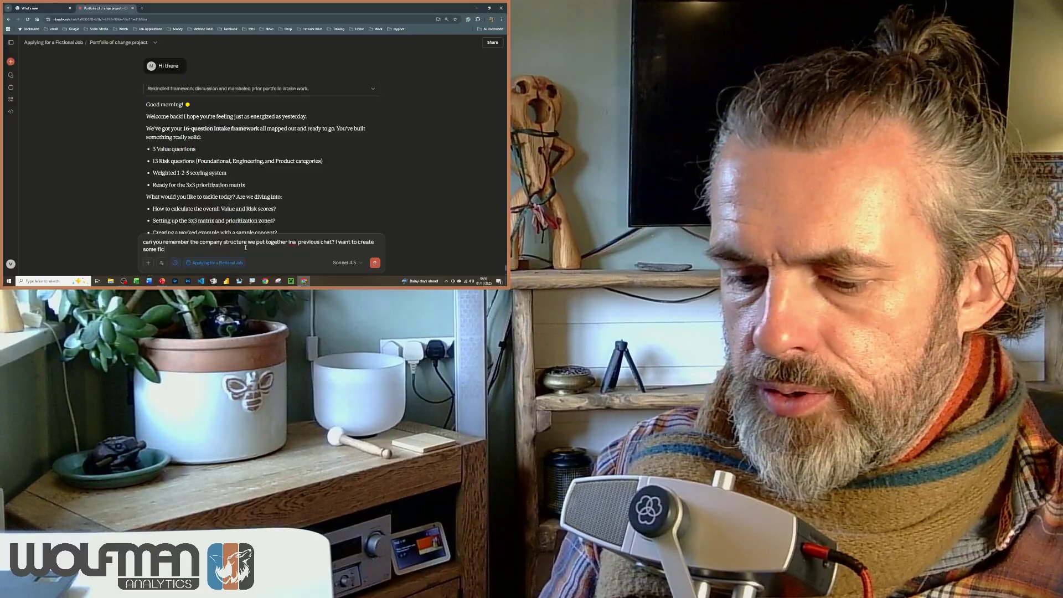
type("ctional con")
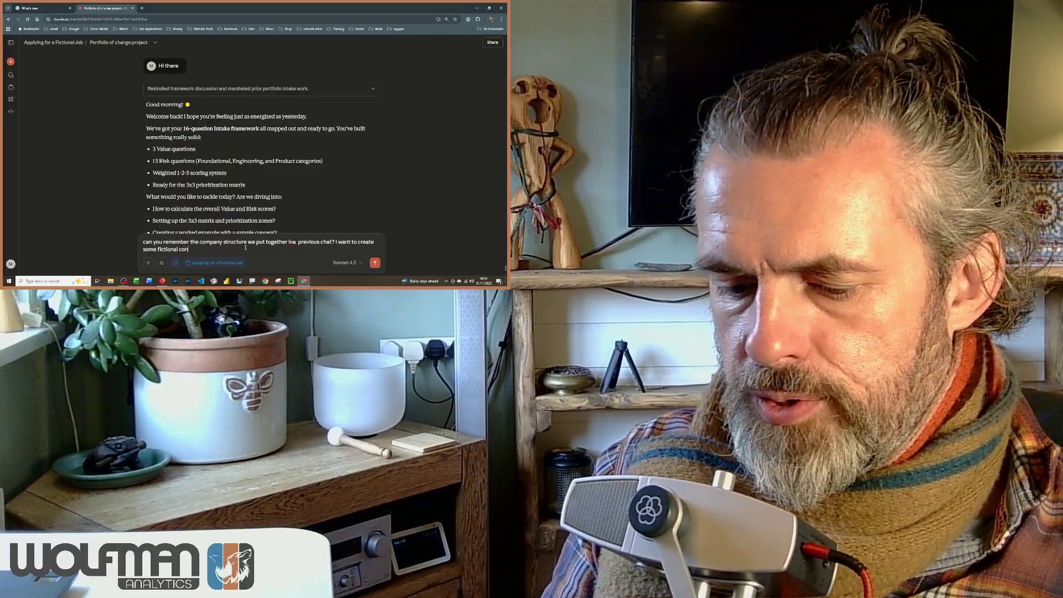
type("cept")
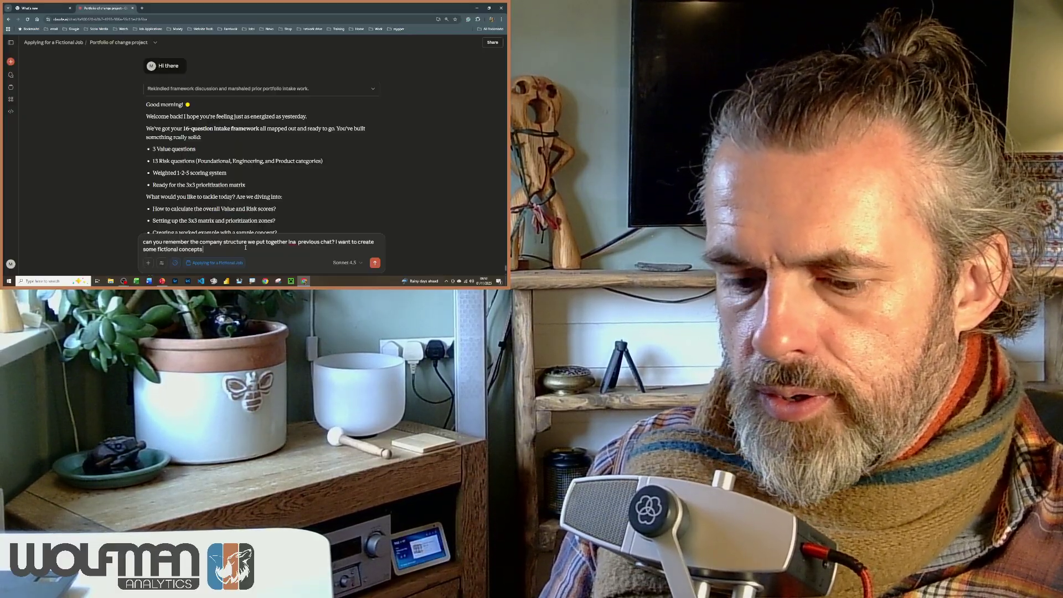
type("s")
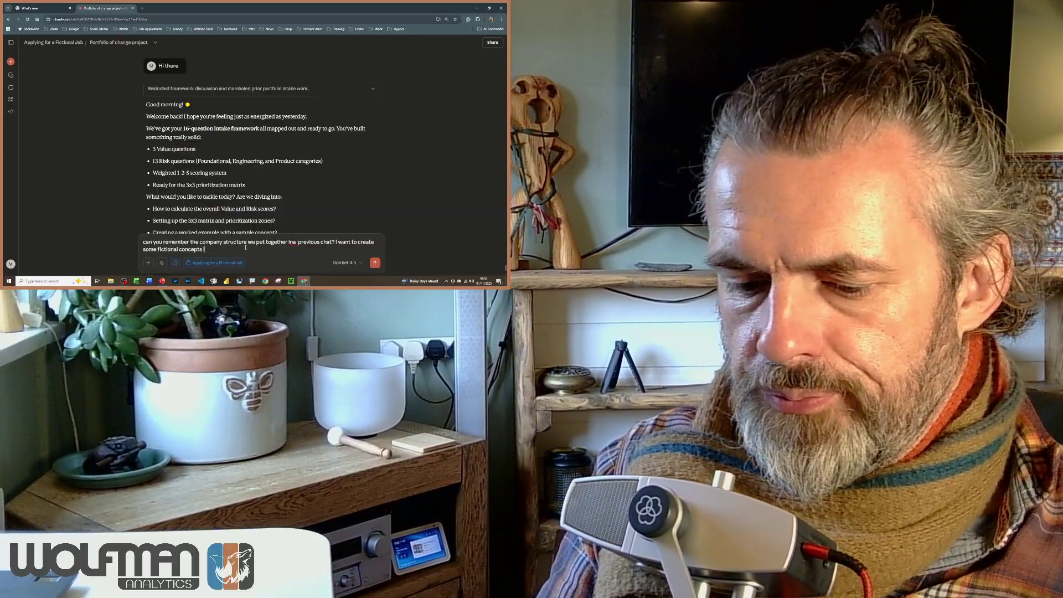
type(" I can used")
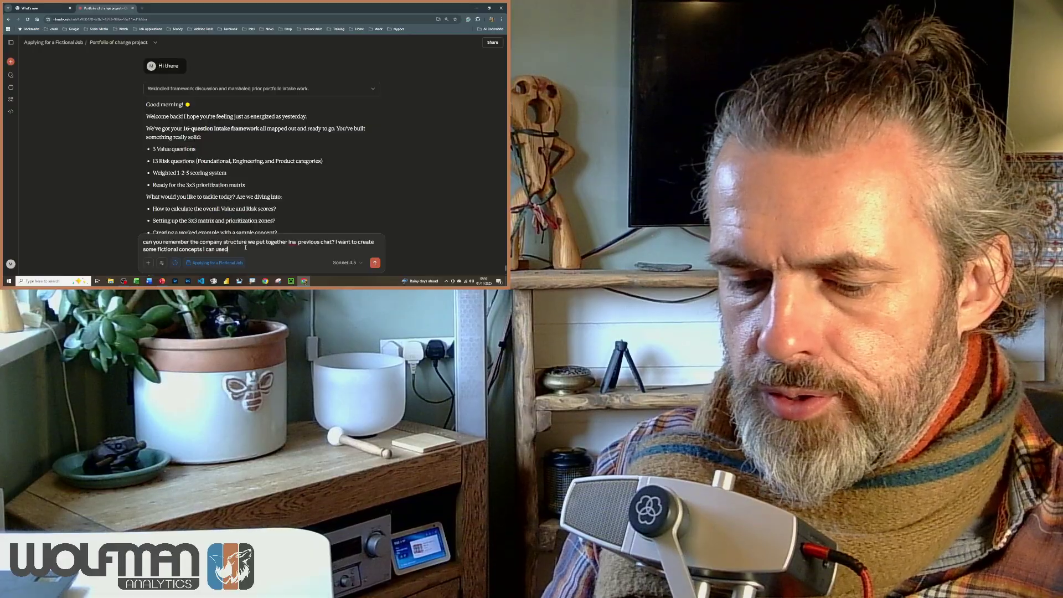
key("BackSpace")
type("to")
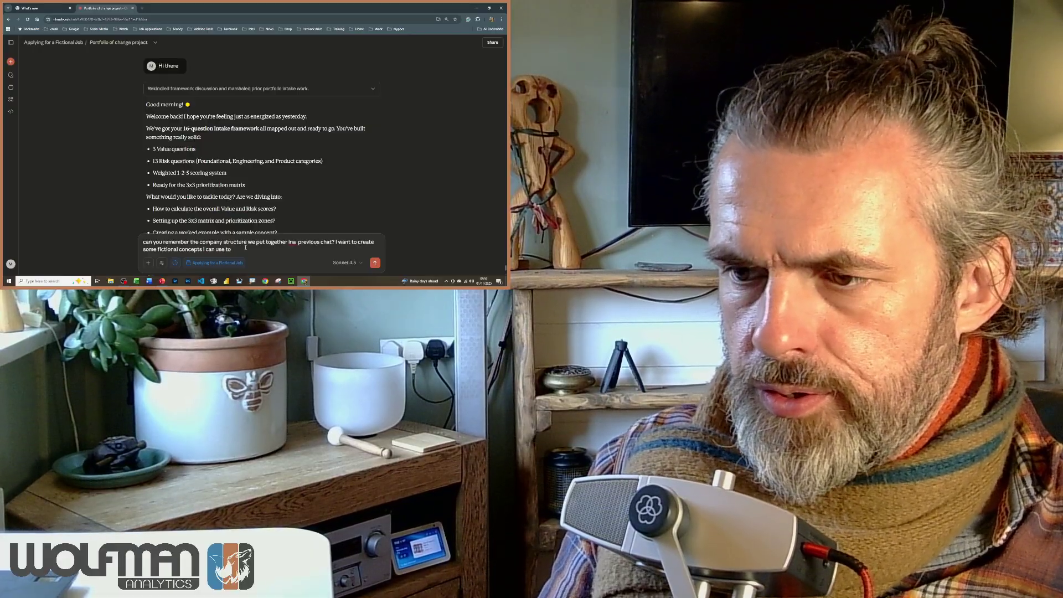
type(" test")
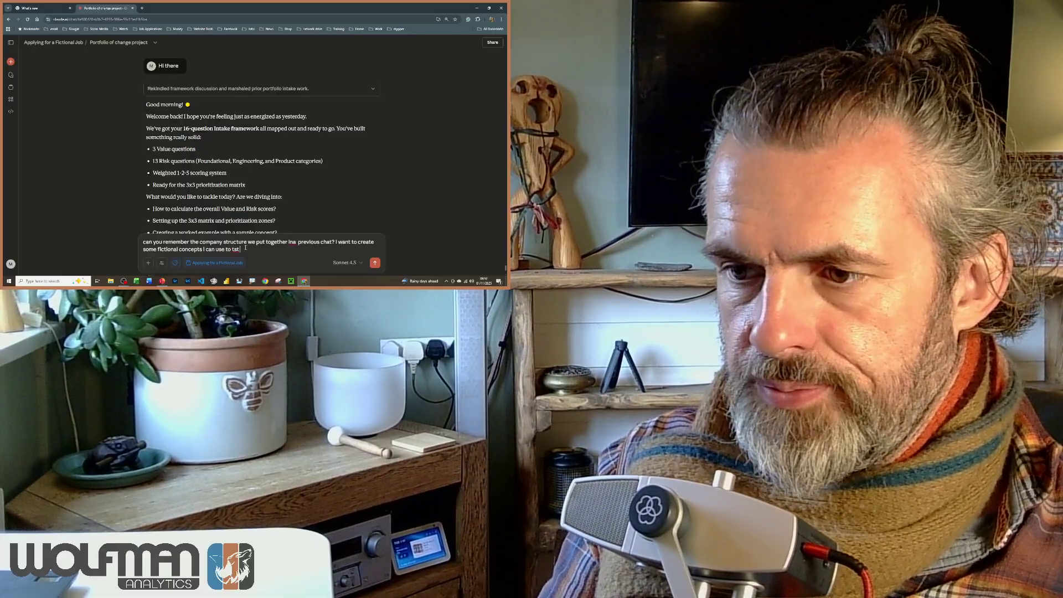
type(" the")
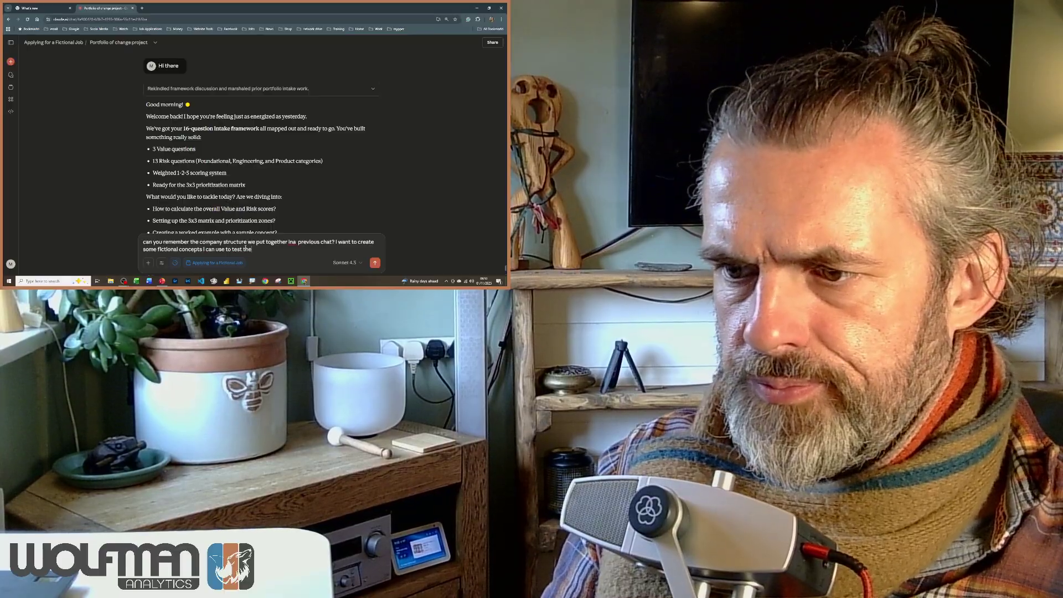
type(" intake t")
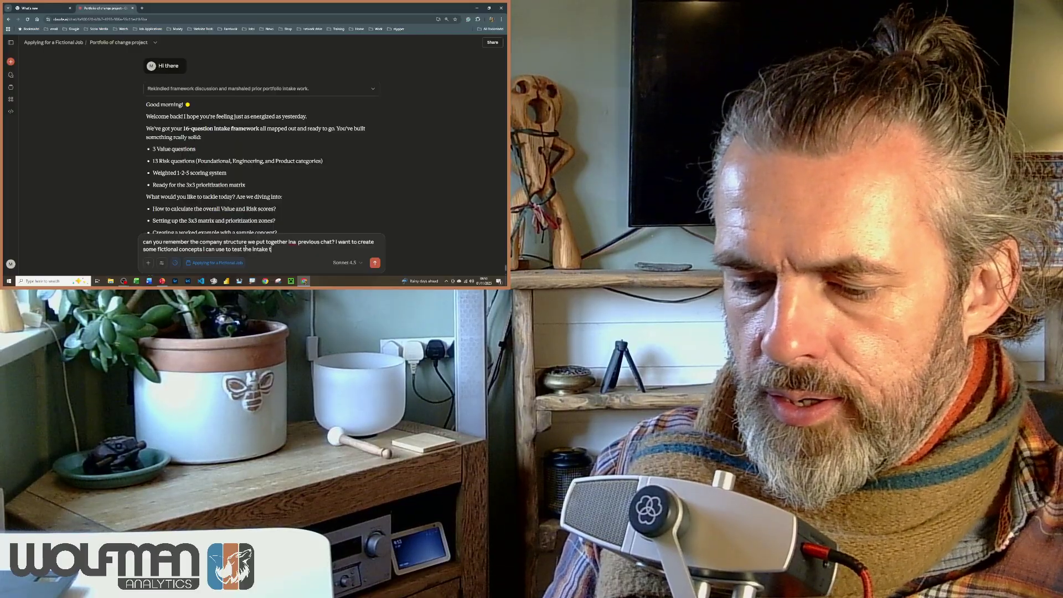
key("BackSpace")
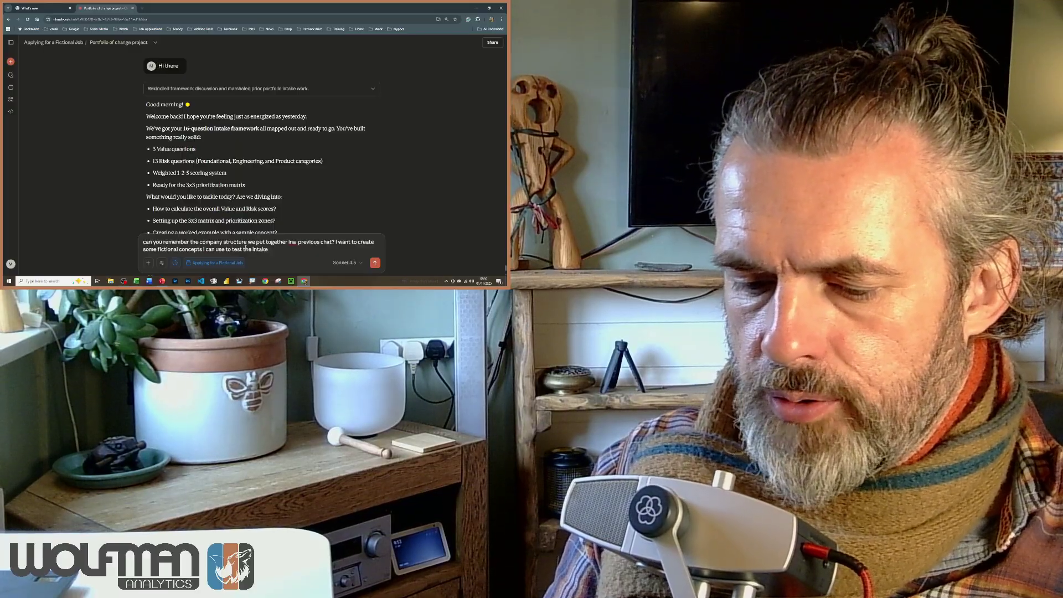
type("questions ag")
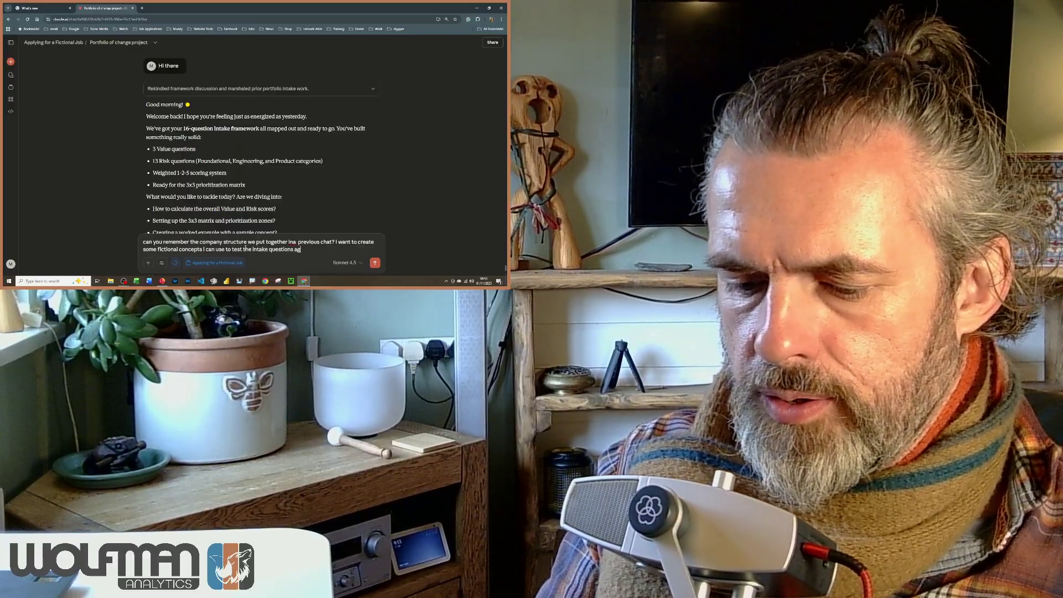
type("ainst.")
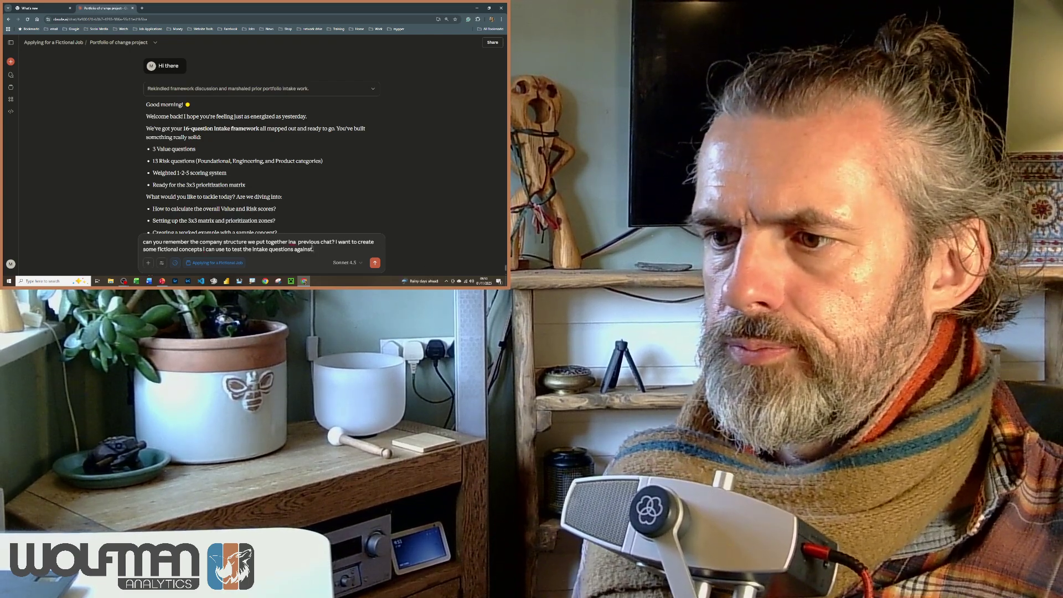
- Correct the draft's spacing to "in a" and reword its ending to "to test against the intake questions."
left_click(294, 242)
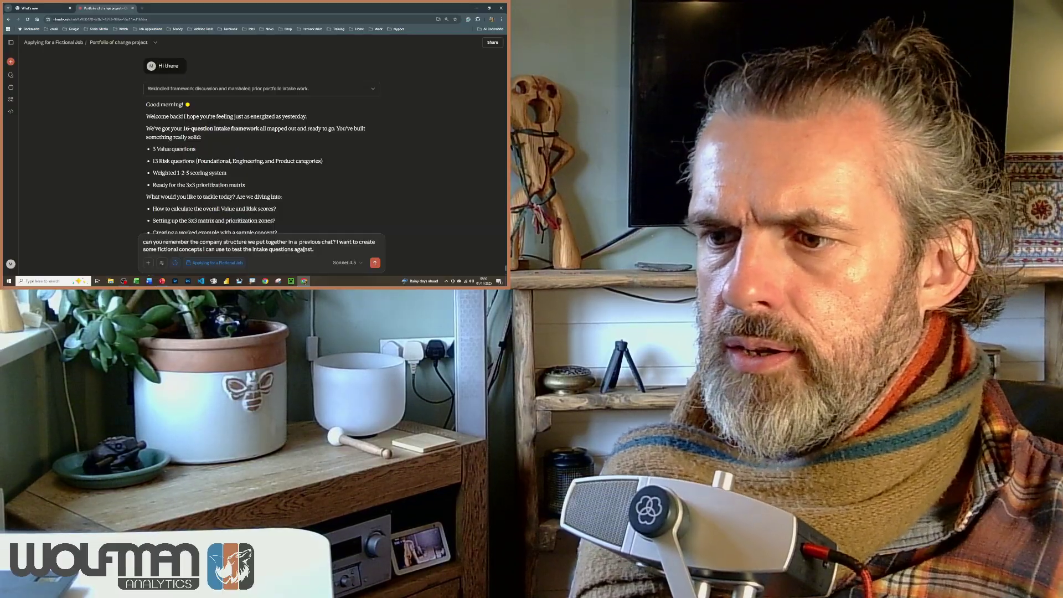
key("ctrl+shift+Left")
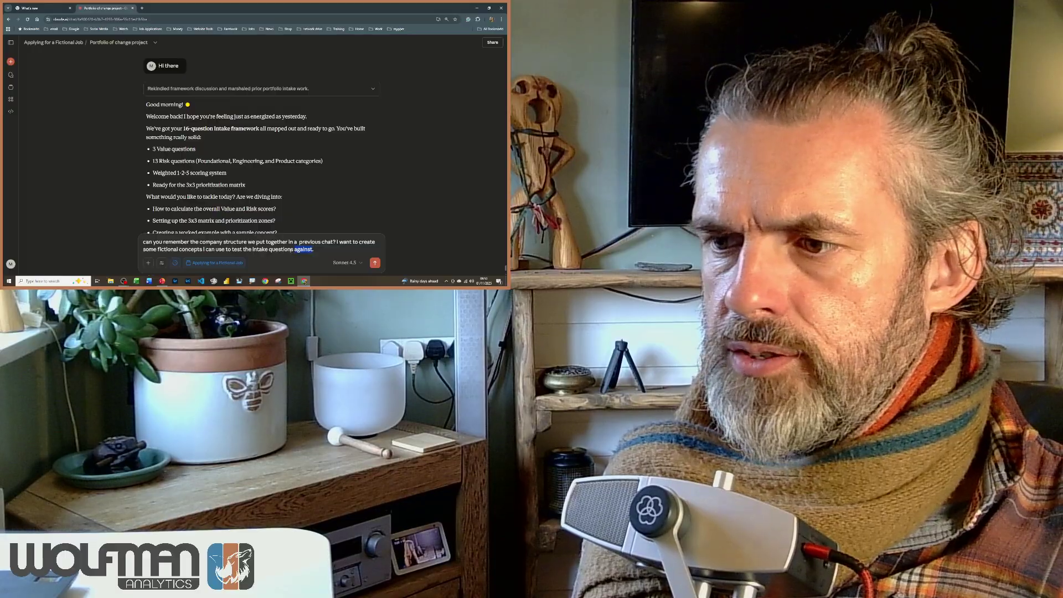
key("BackSpace")
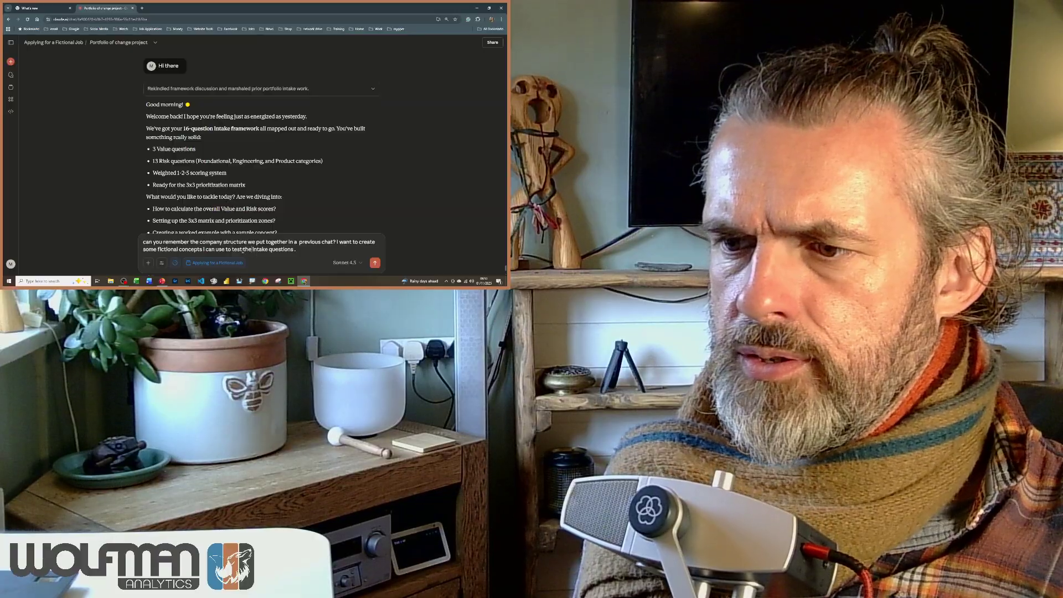
left_click(244, 250)
type("against")
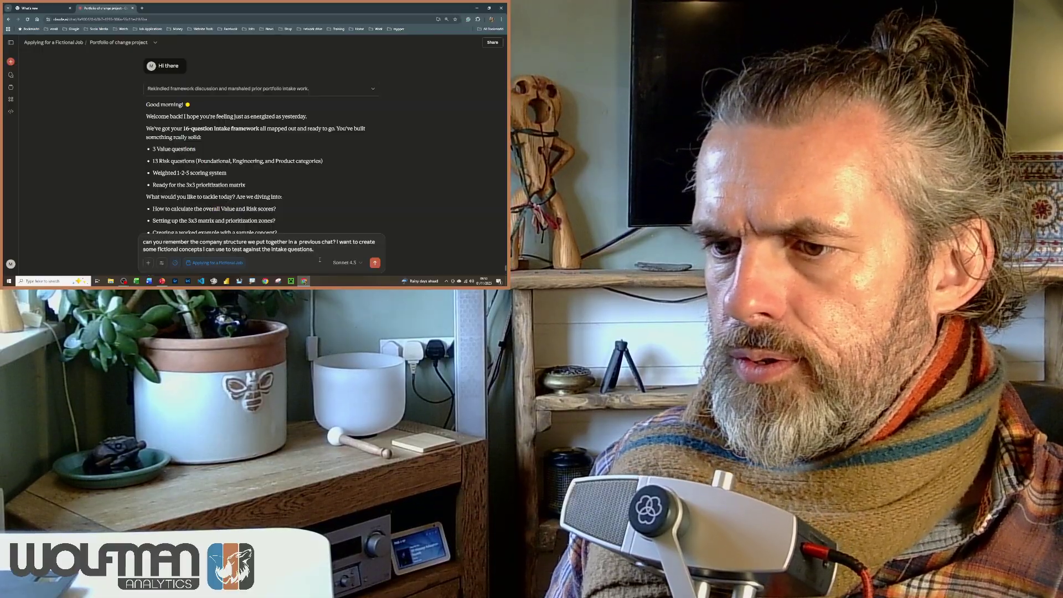
- Add to the draft message the reminder "Remember, we are a data and analytics team"
type("Remembe")
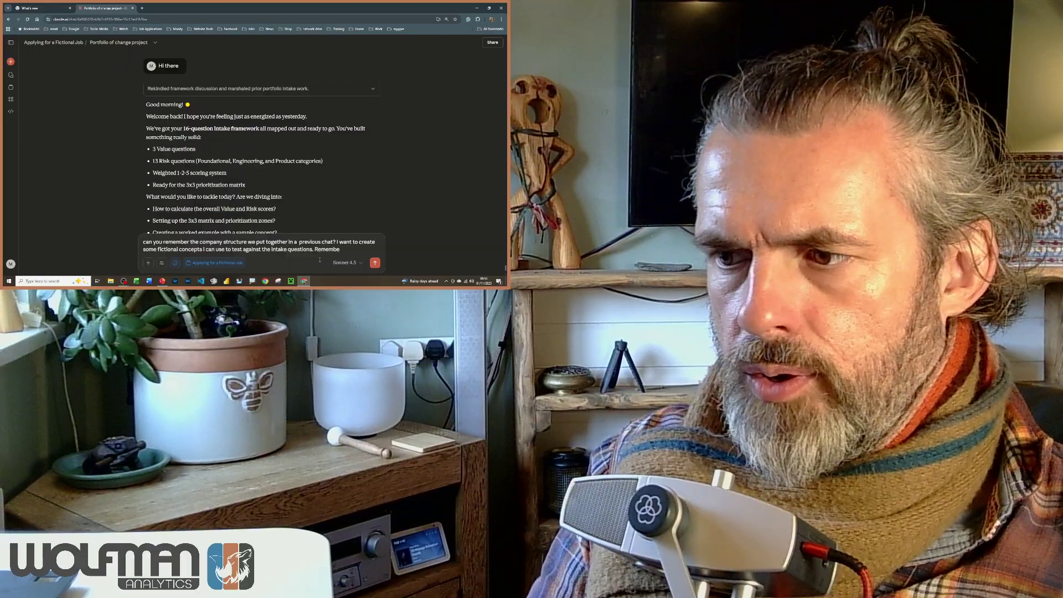
type("r, we")
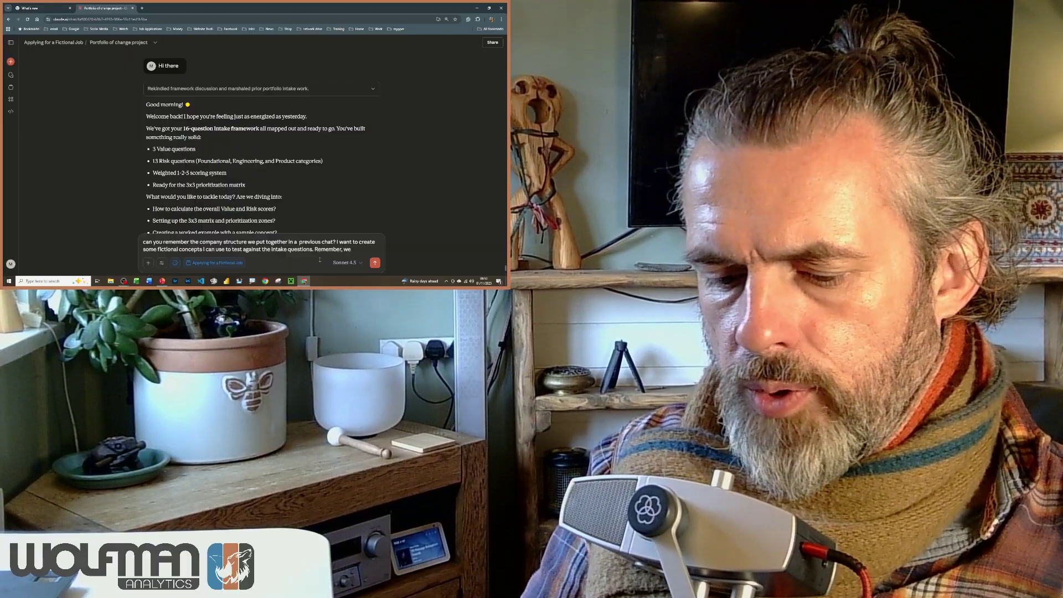
type(" are a data")
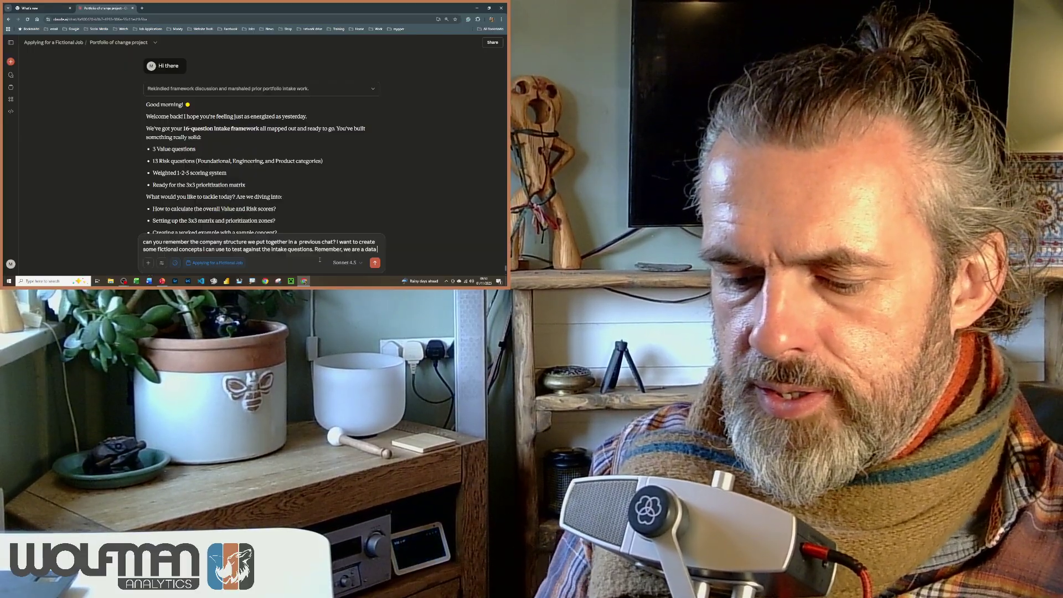
type(" and")
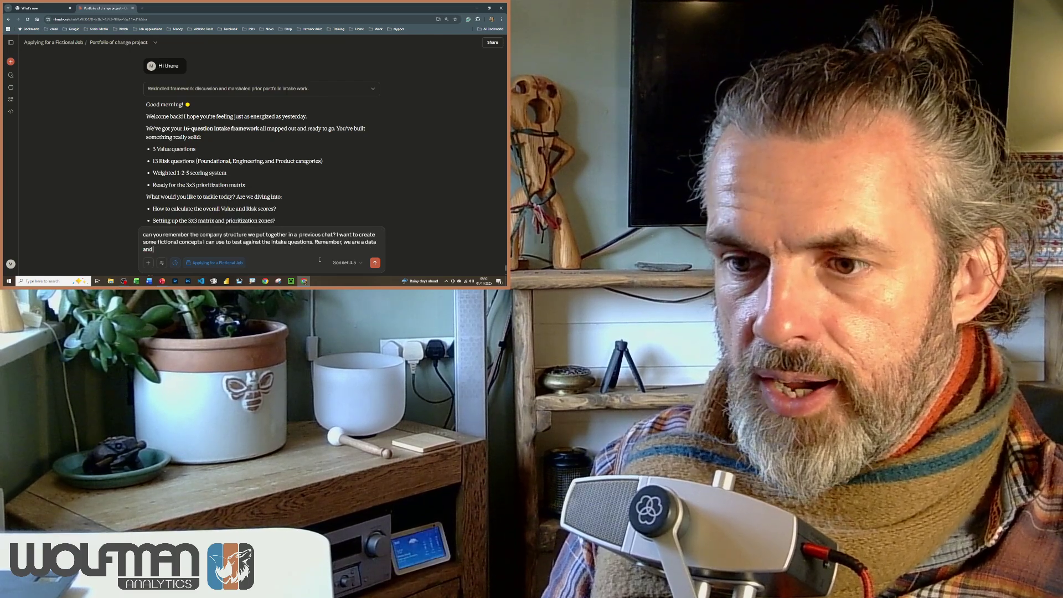
type(" anlty")
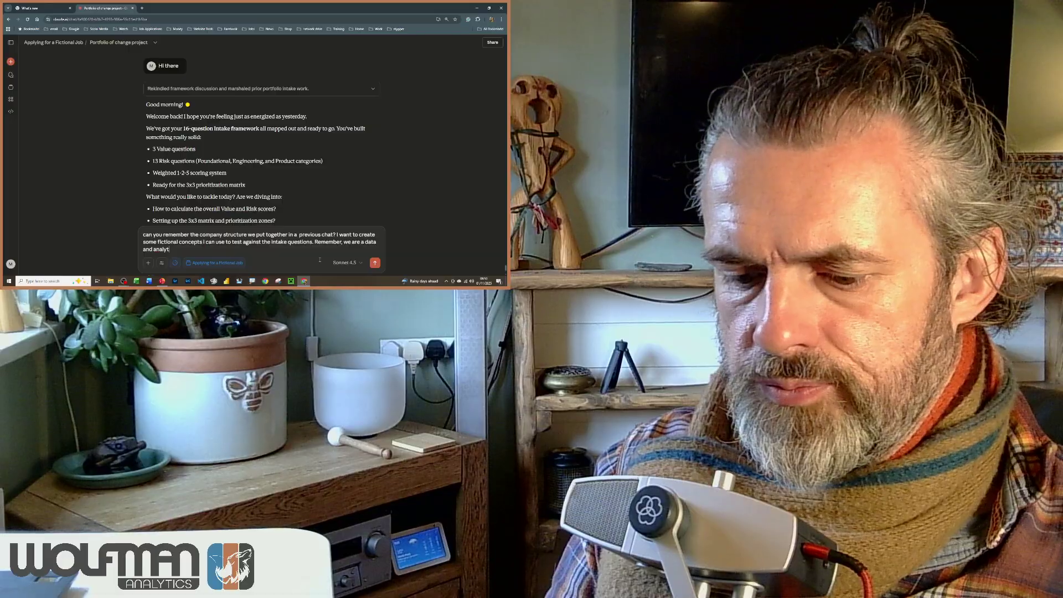
type("s team")
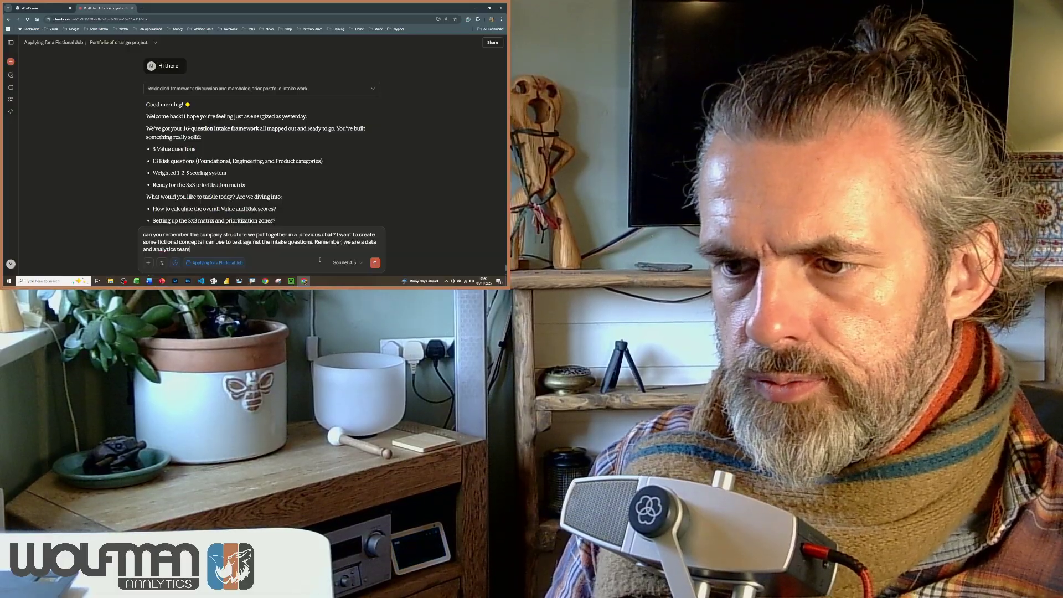
- Make "team" plural and continue the sentence with "so the concepts need to related to these types of demands"
type("s so the qures")
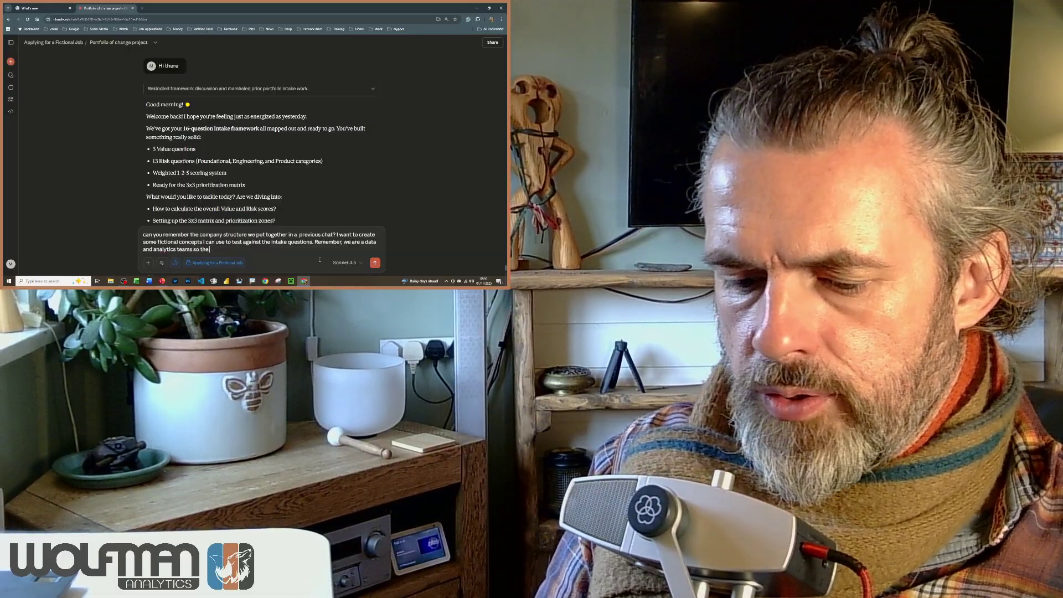
key("BackSpace")
key("BackSpace")
key("BackSpace")
key("BackSpace")
key("BackSpace")
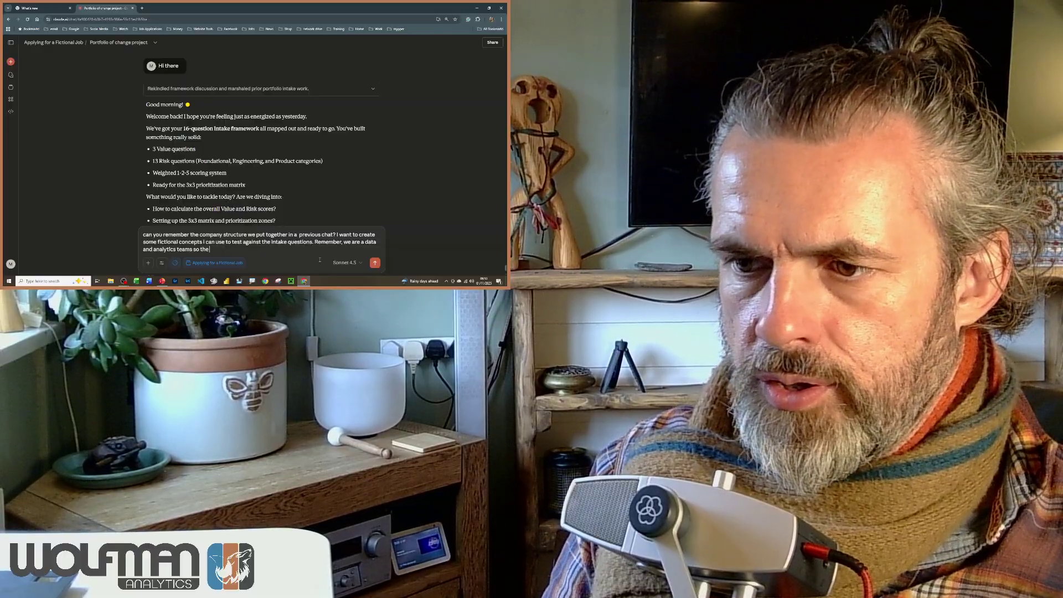
type("concept")
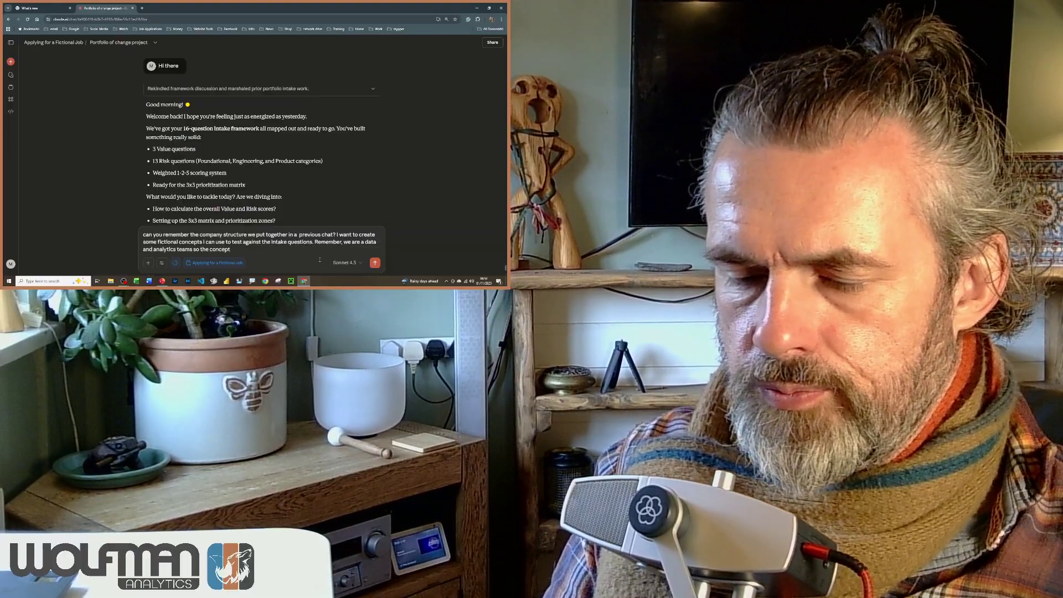
type("s need to ")
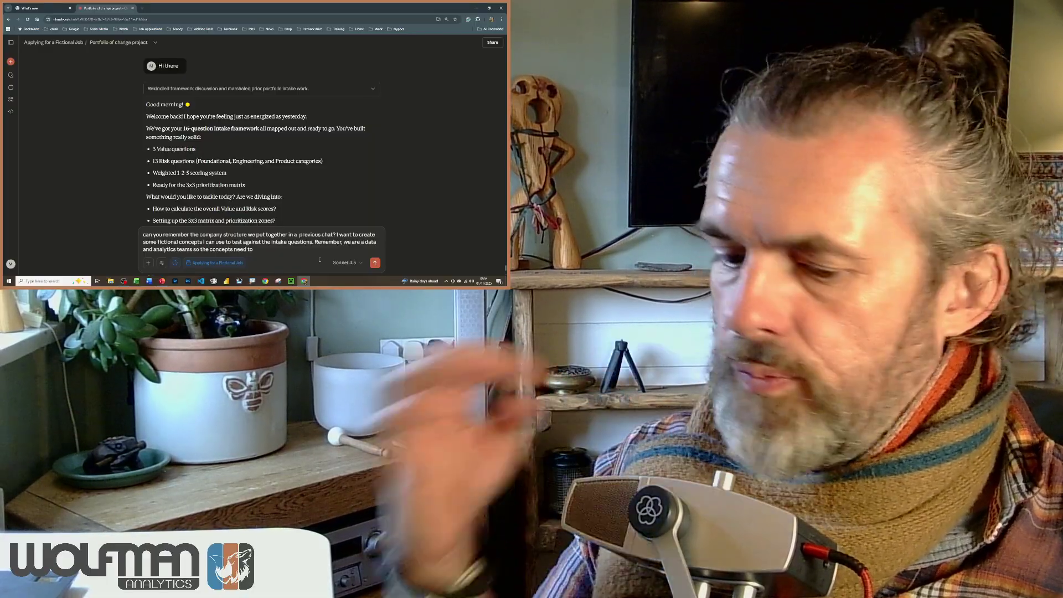
type("related to them")
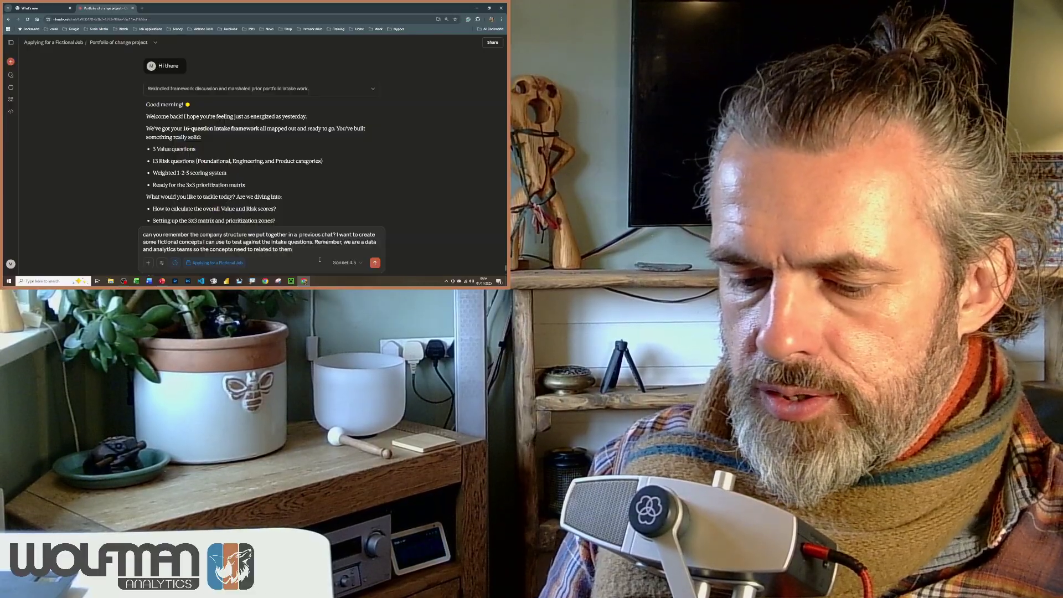
key("BackSpace")
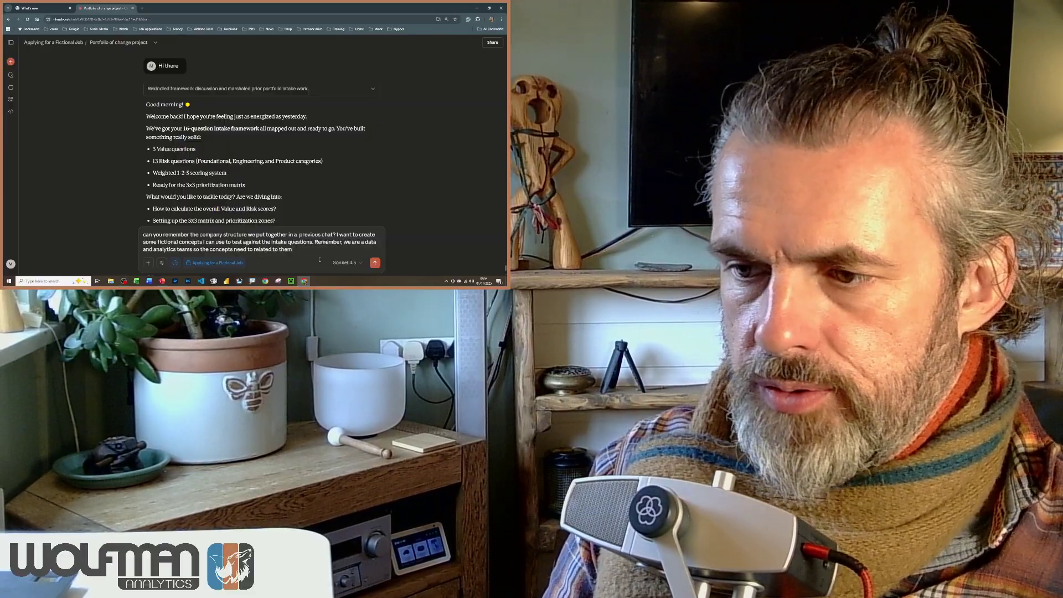
type("se ")
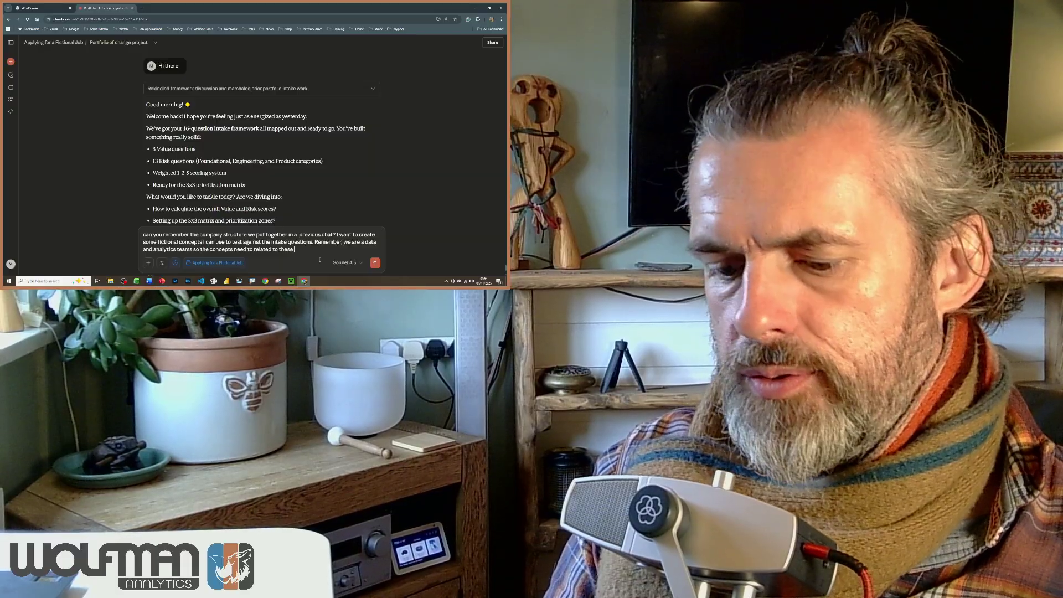
type("types of demands")
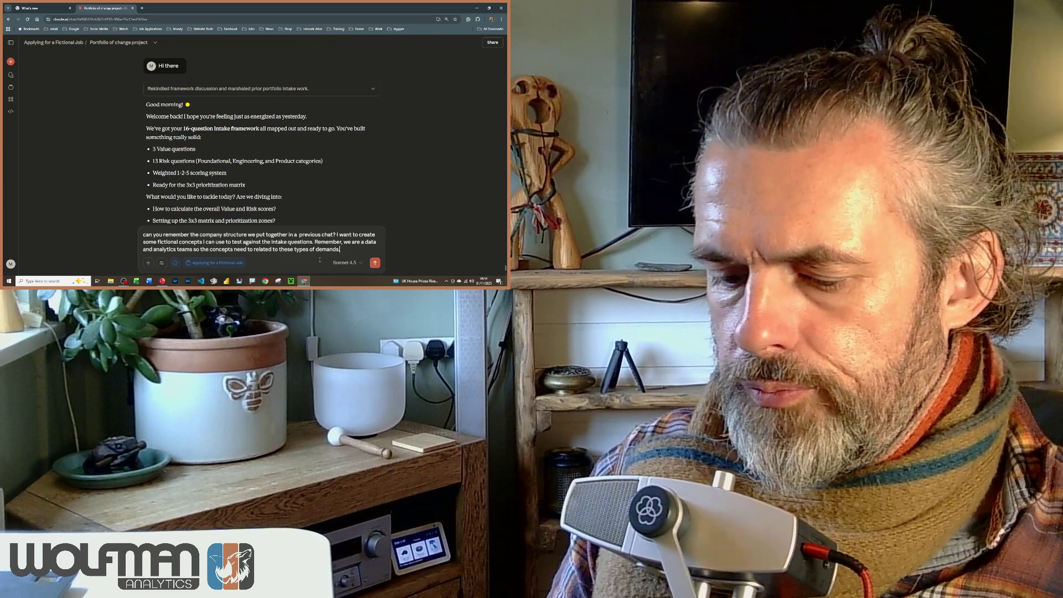
- End the message with the question "How does sound?" and send it to Claude
type(". H")
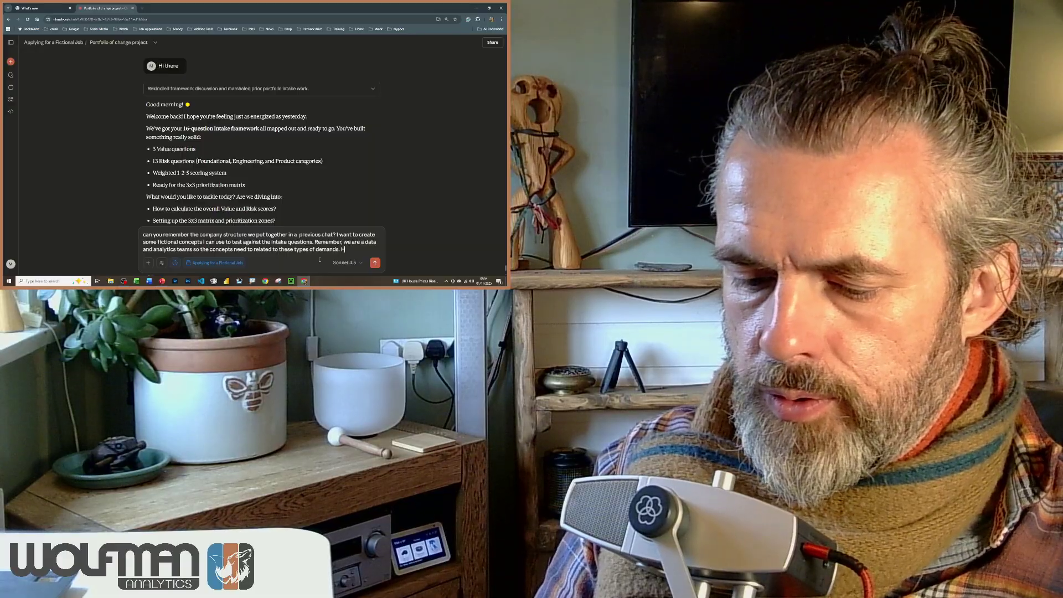
type("ow does sou")
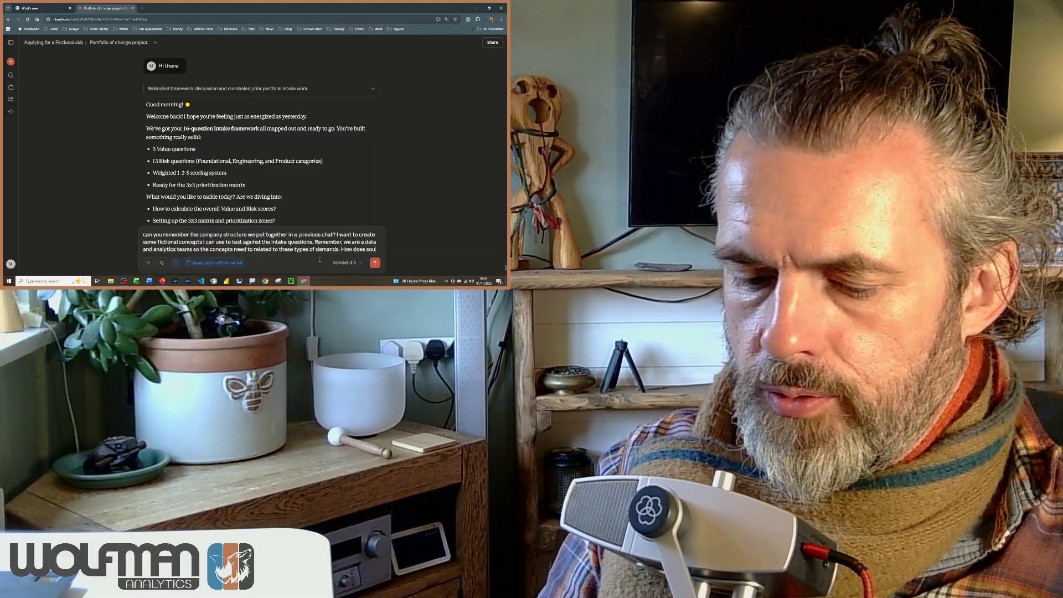
type("nd?")
key("Return")
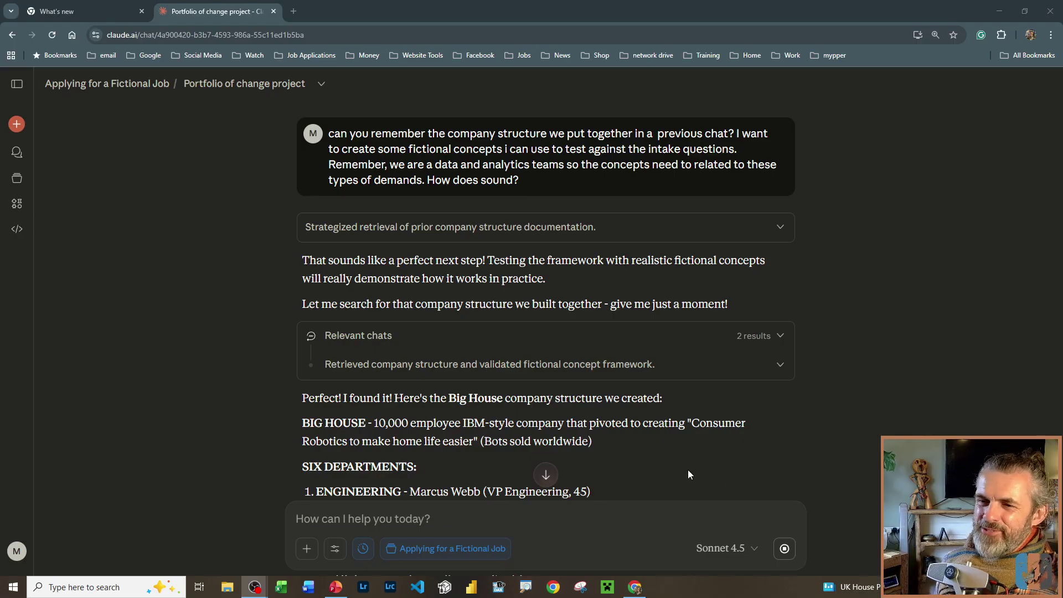
- Read through Claude's reply on the Big House company structure, covering the departments, their needs and the closing question
scroll(210, 385, "down", 2)
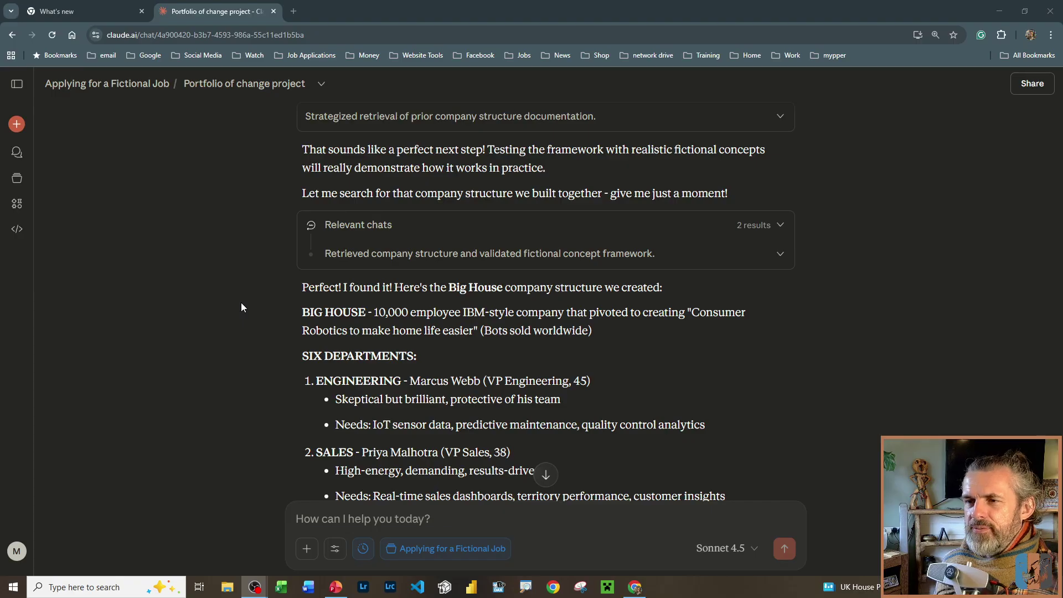
scroll(241, 303, "down", 2)
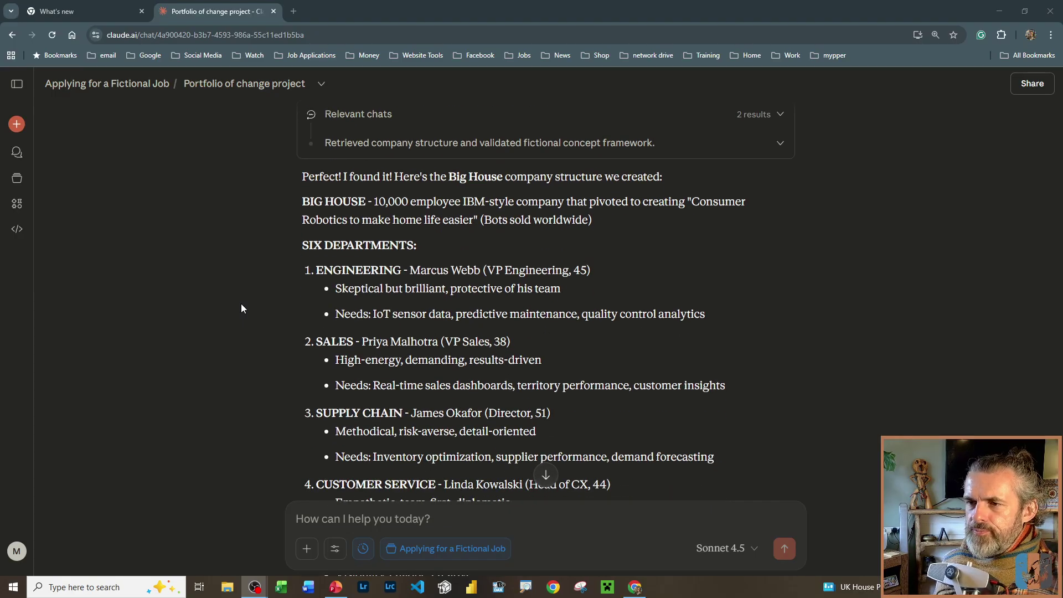
scroll(242, 309, "down", 1)
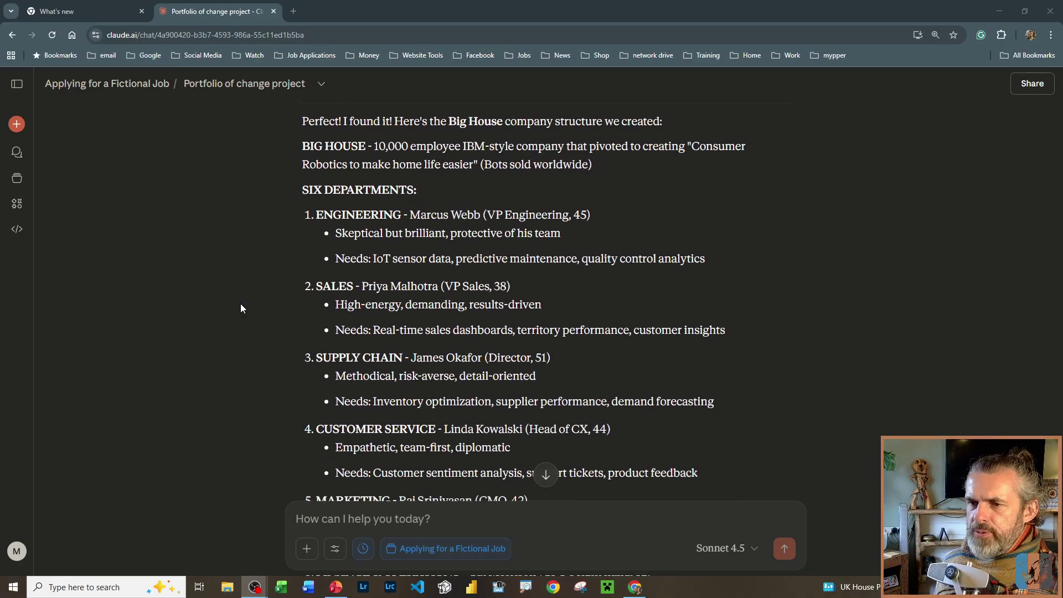
scroll(239, 304, "down", 3)
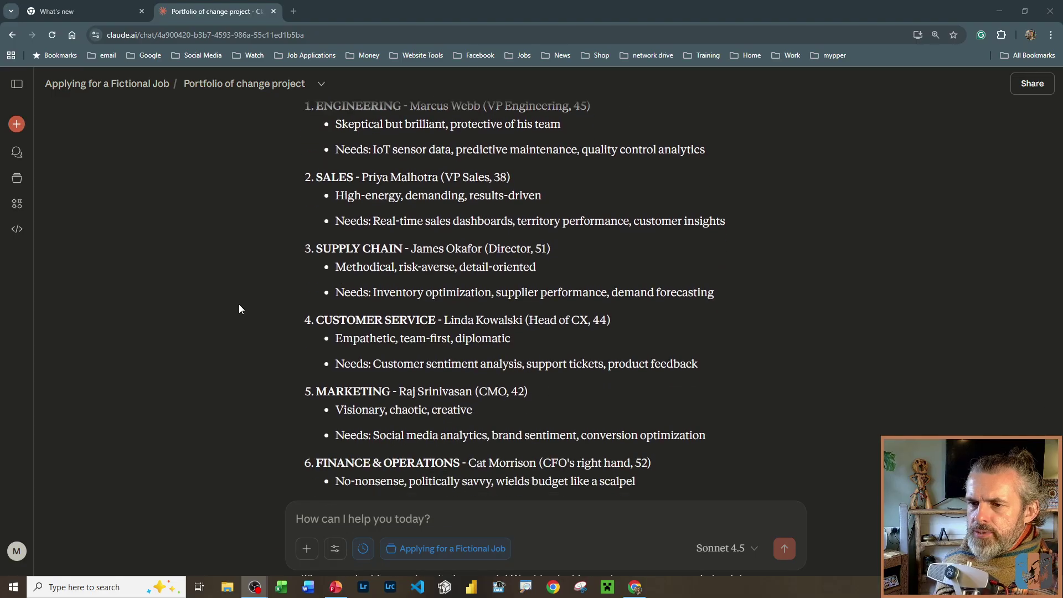
scroll(240, 309, "down", 1)
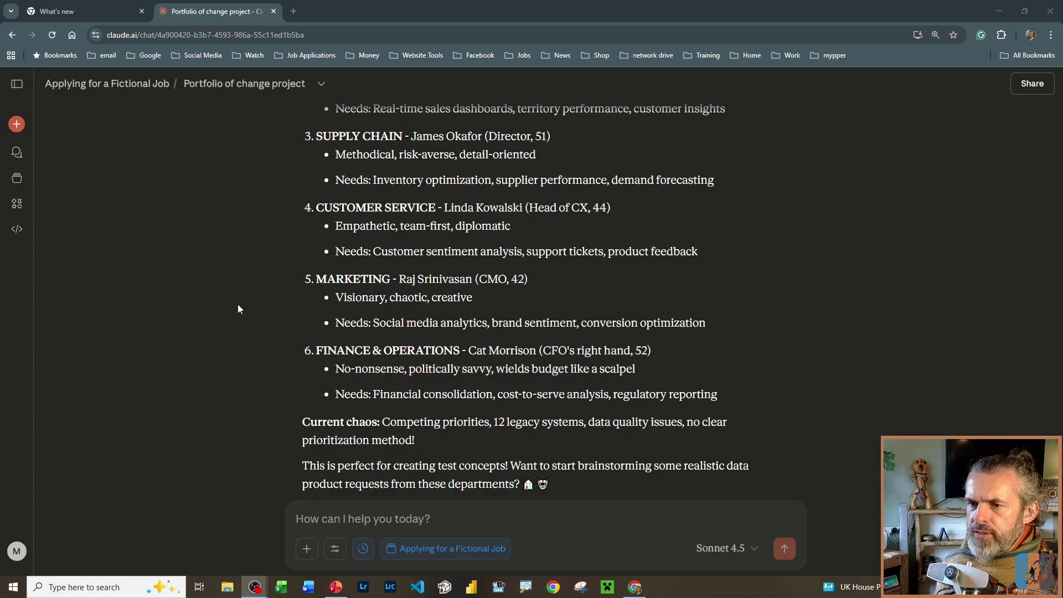
scroll(238, 309, "up", 1)
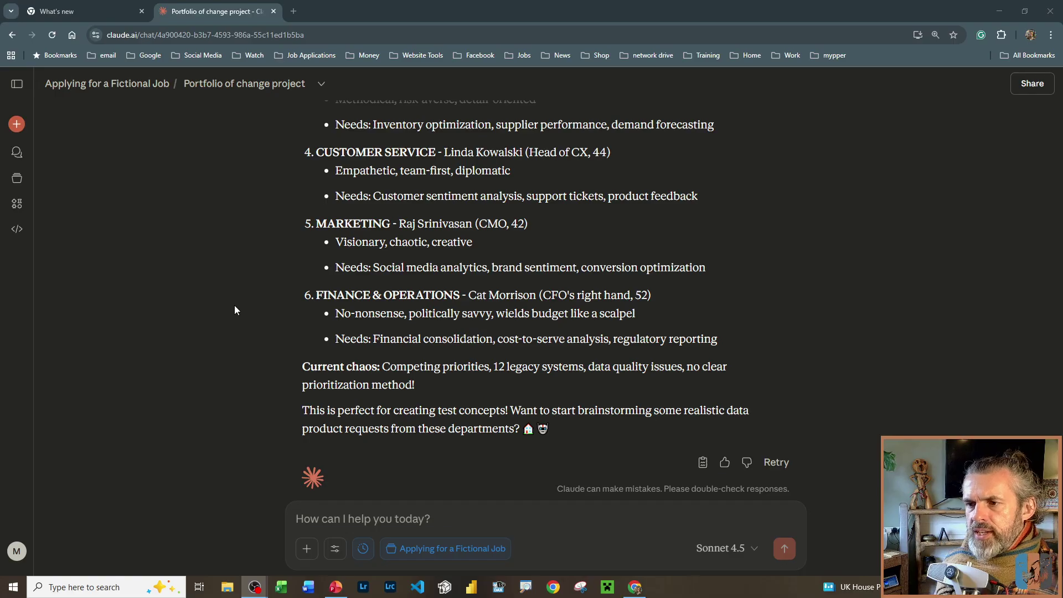
scroll(235, 310, "down", 1)
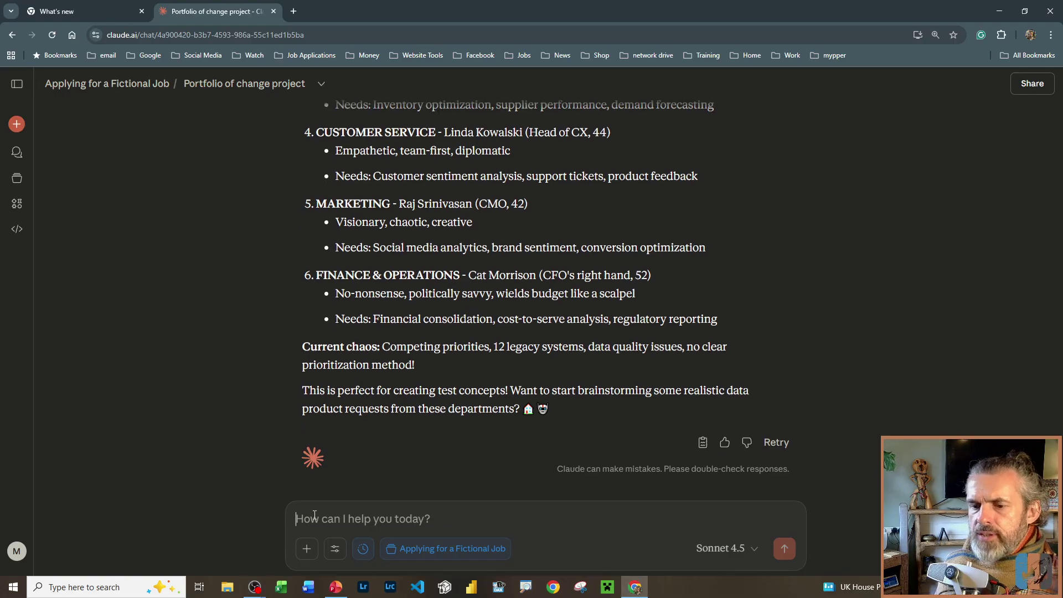
- Draft the reply "Lets brain storm some concepts", correcting the misspelled "strom" to "storm"
type("Let")
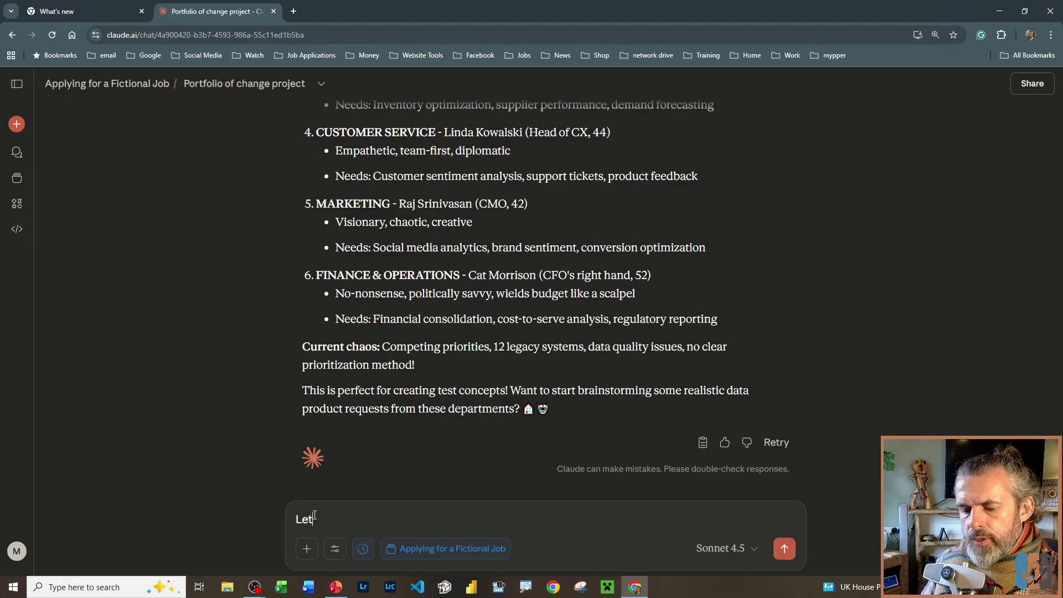
type("s brain s")
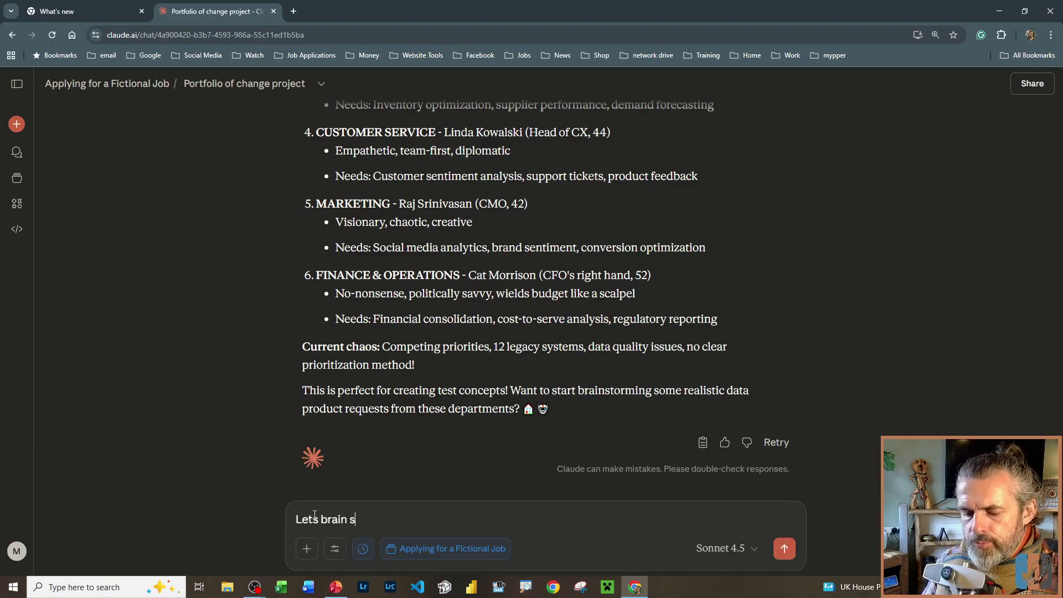
type("trom som ce")
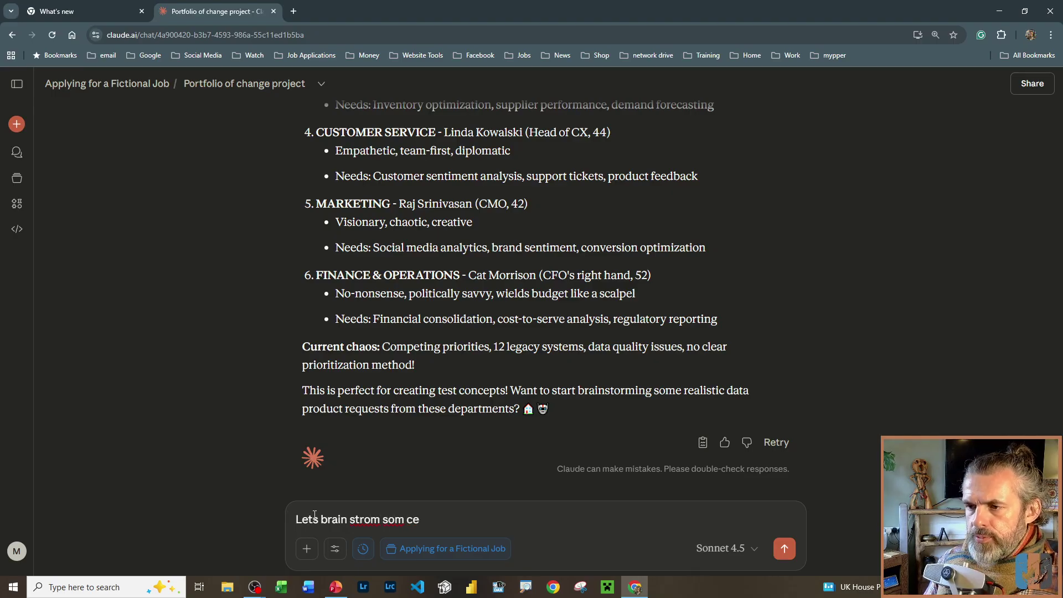
key("BackSpace")
key("BackSpace")
type("e conc")
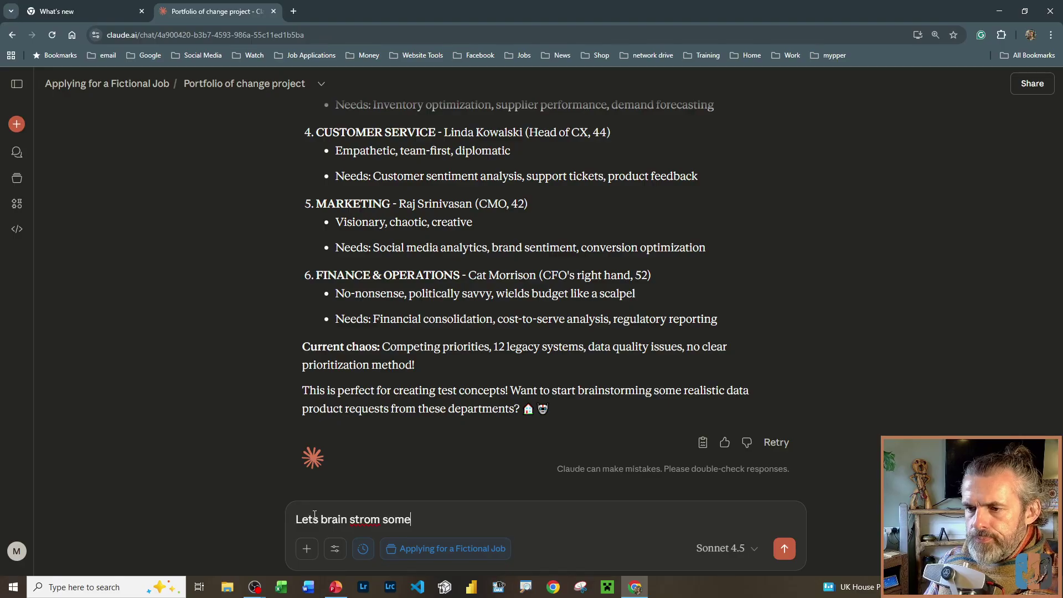
type("epts")
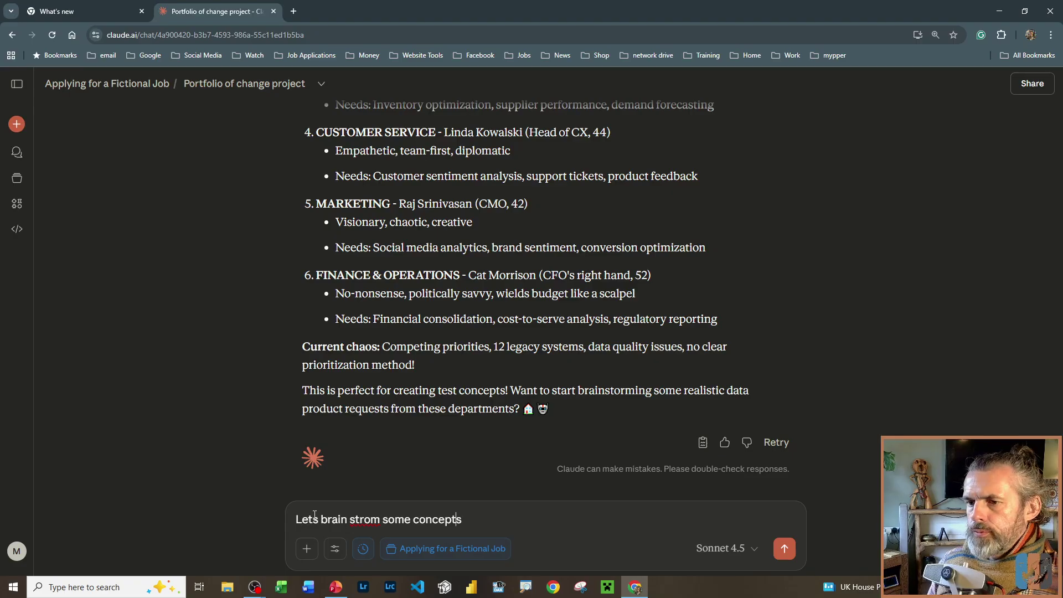
right_click(365, 519)
left_click(407, 285)
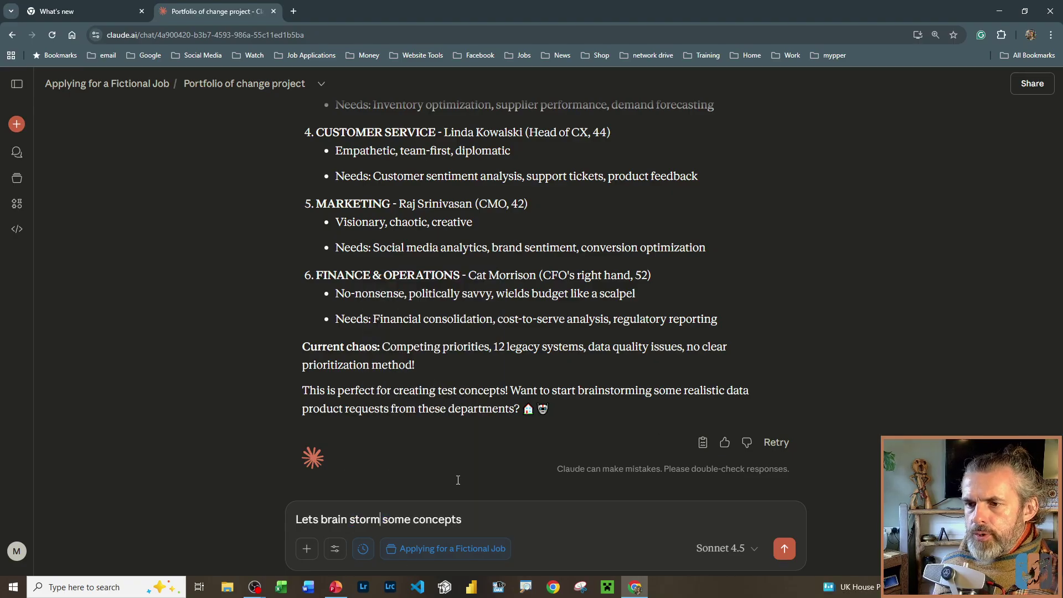
- Extend the draft with the sentence "If we have six departments, it would be good to have three demands per department."
left_click(474, 519)
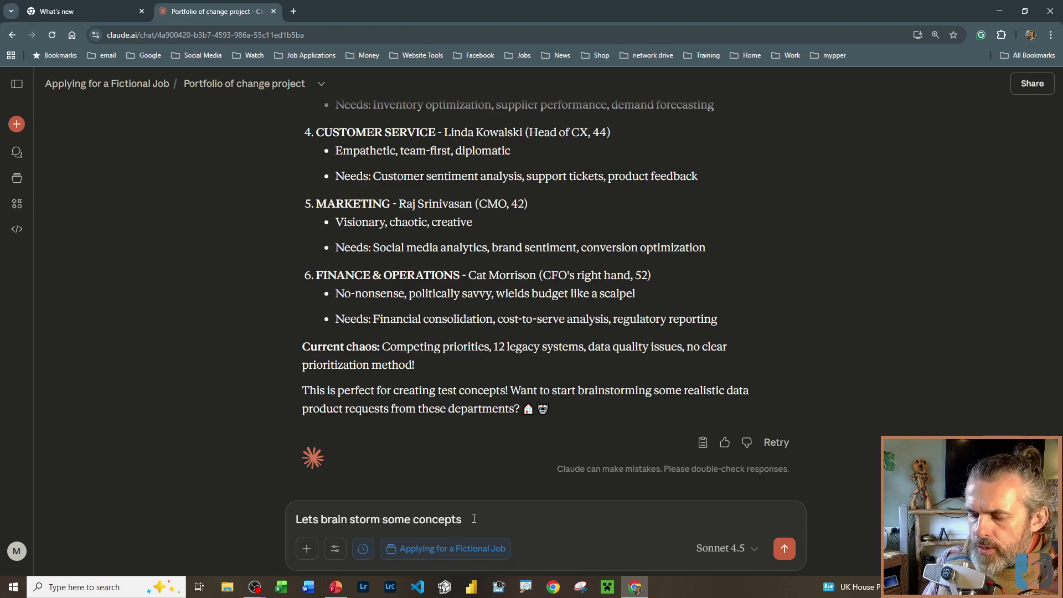
type(". If we")
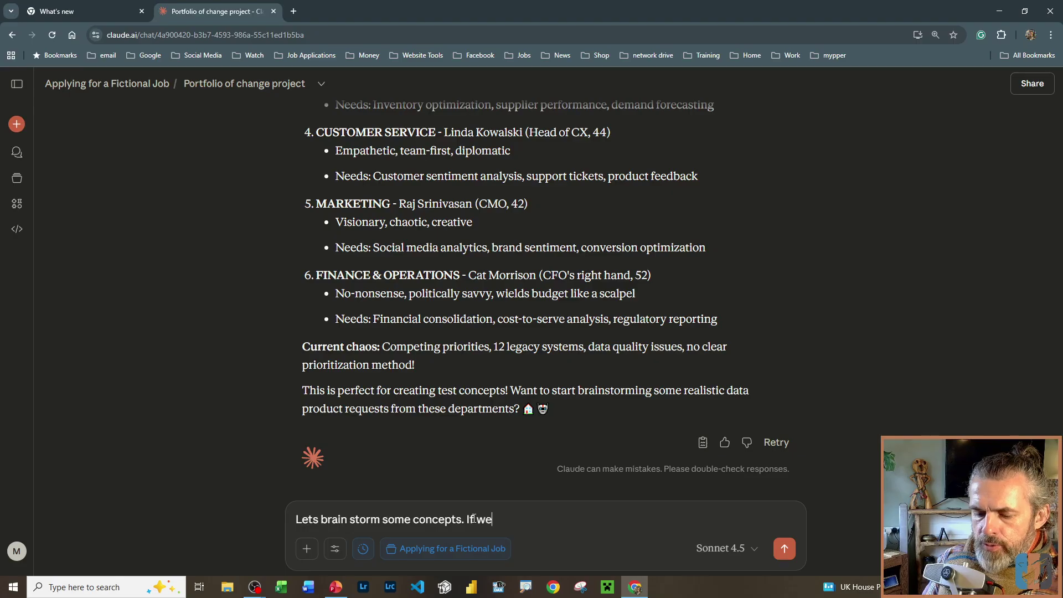
type(" have six ")
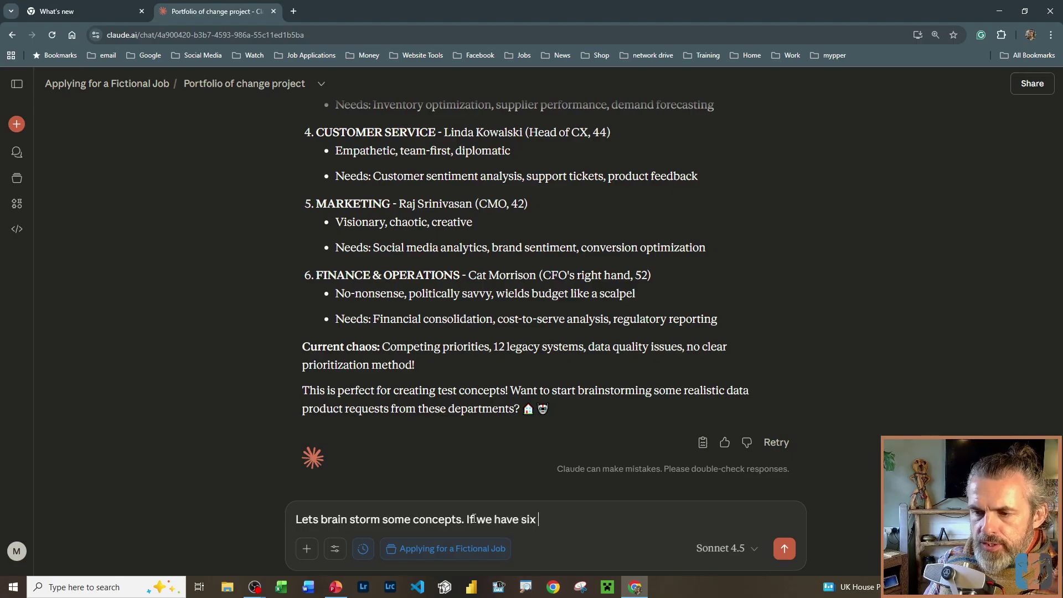
type("dep")
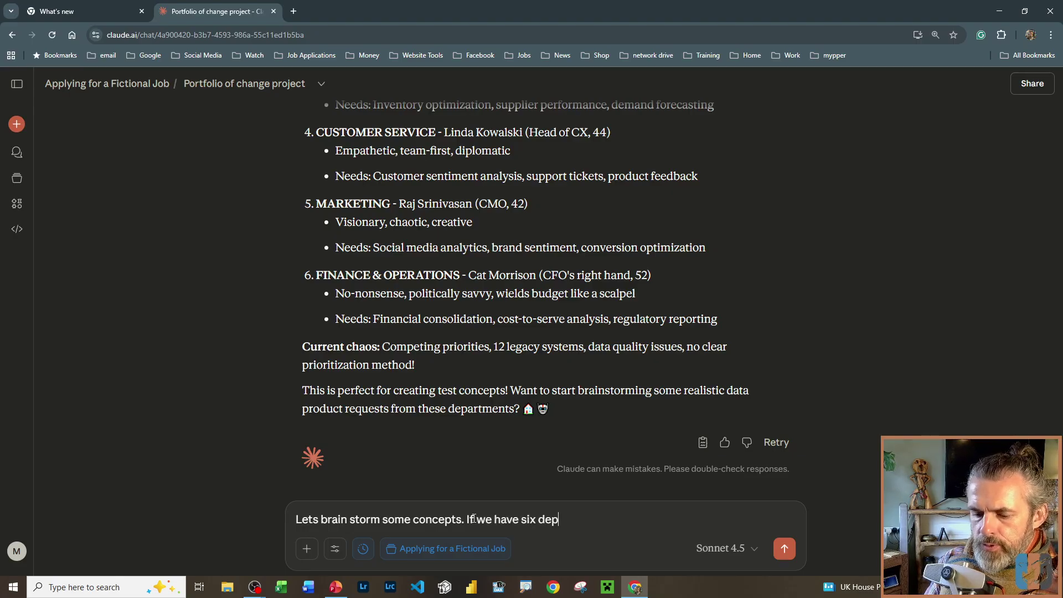
type("artments, ")
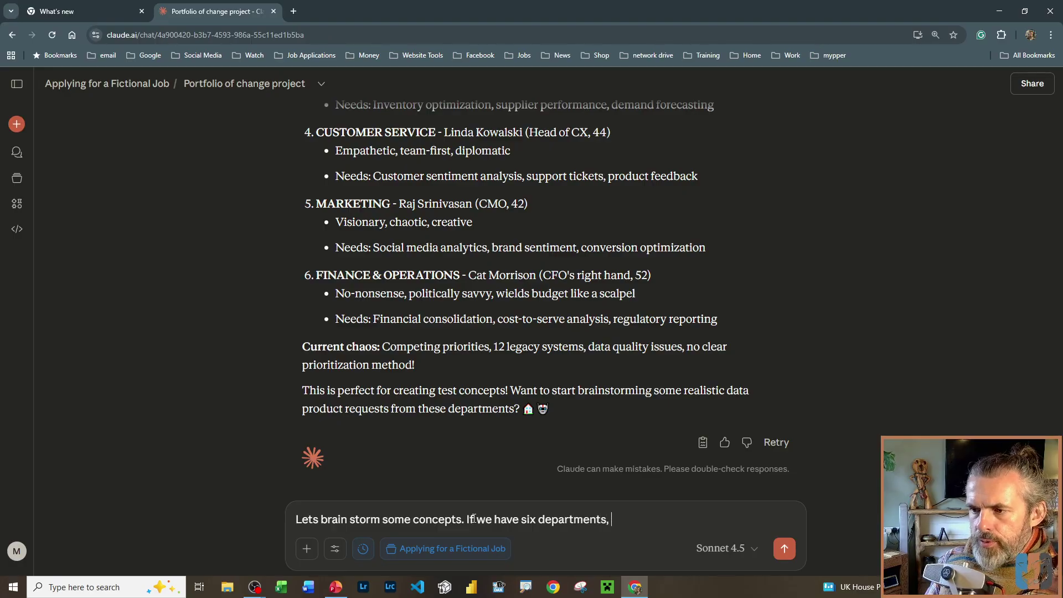
type("it would be ")
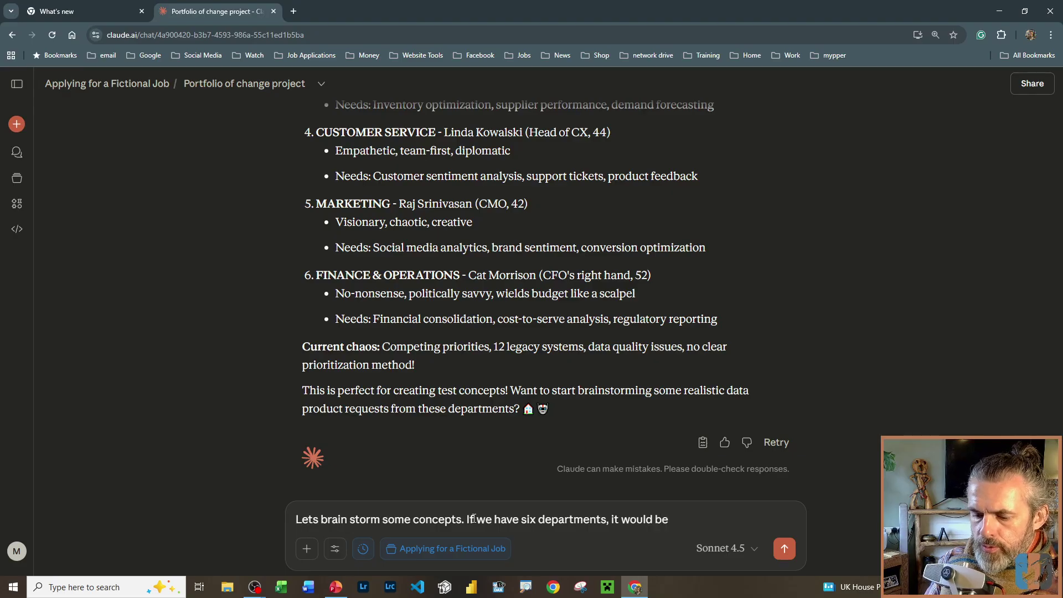
type("good to have ")
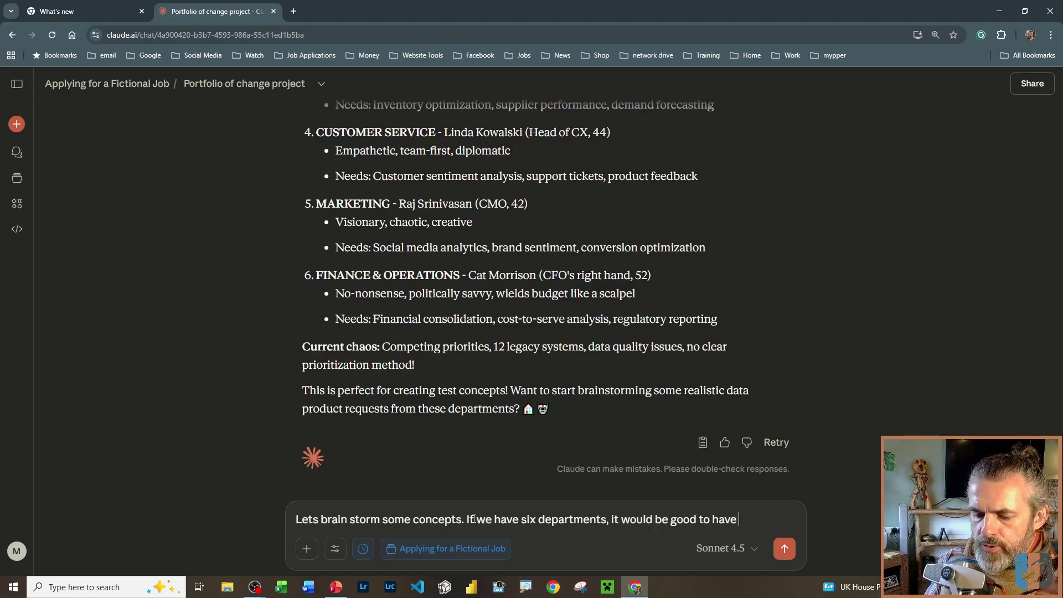
type("thr")
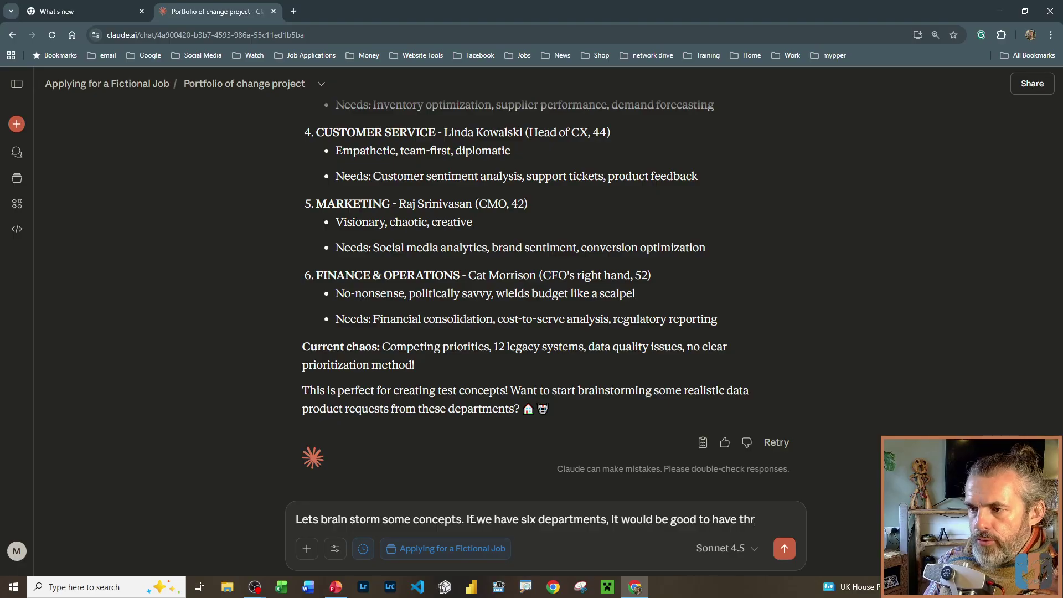
type("ee demands ")
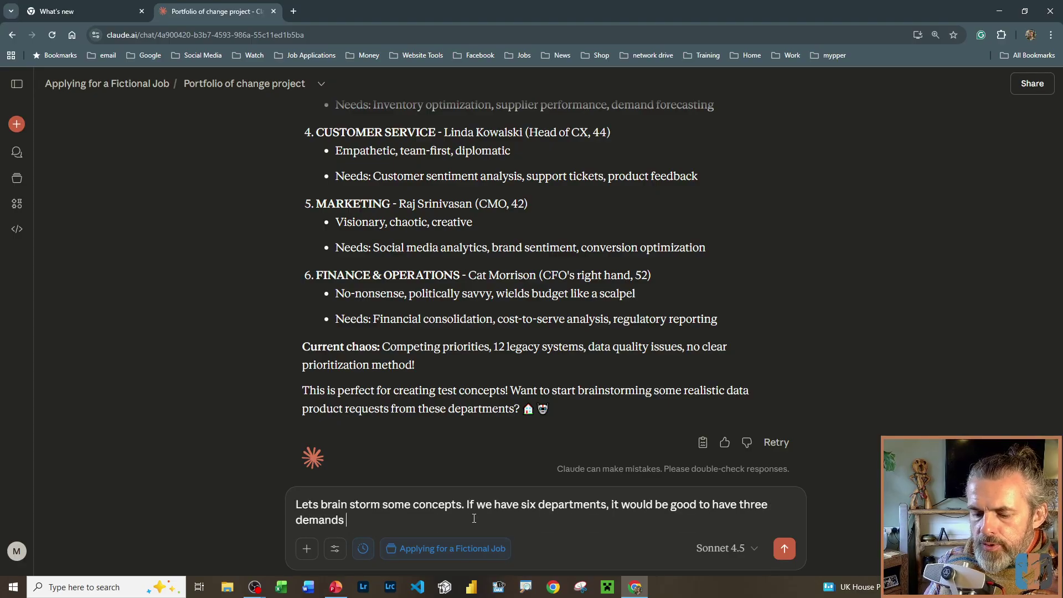
type("per department")
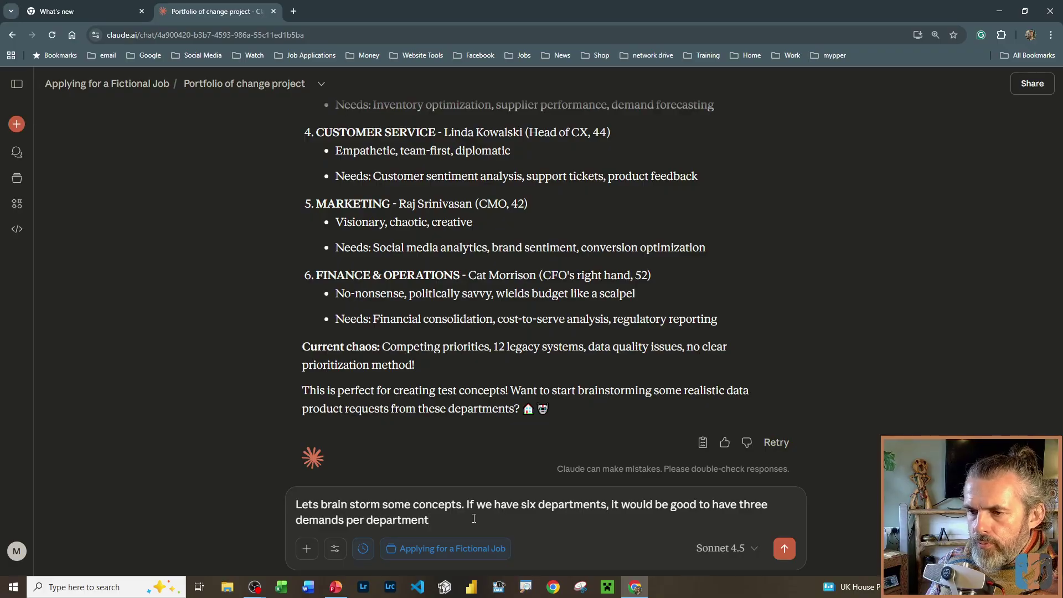
type(".")
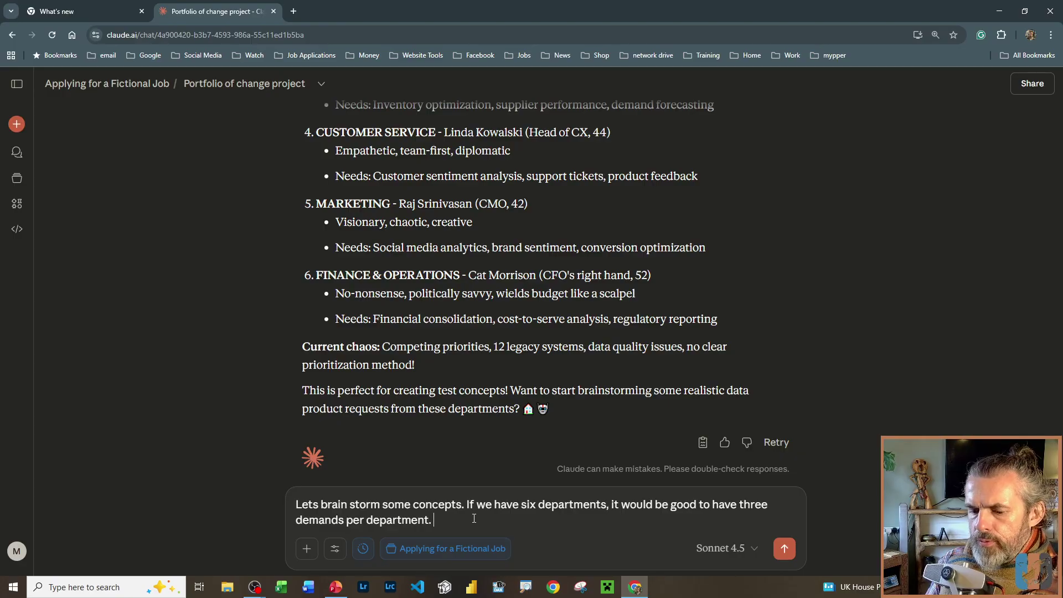
- End the message with the question "How does that sound?" and send it to Claude
type(" How does t")
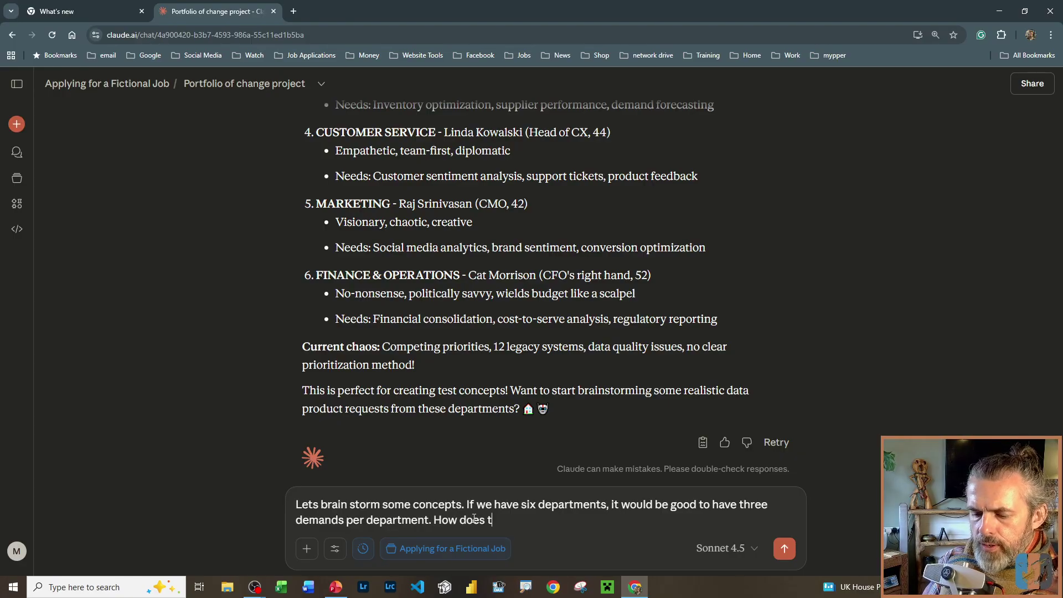
type("hat sound?")
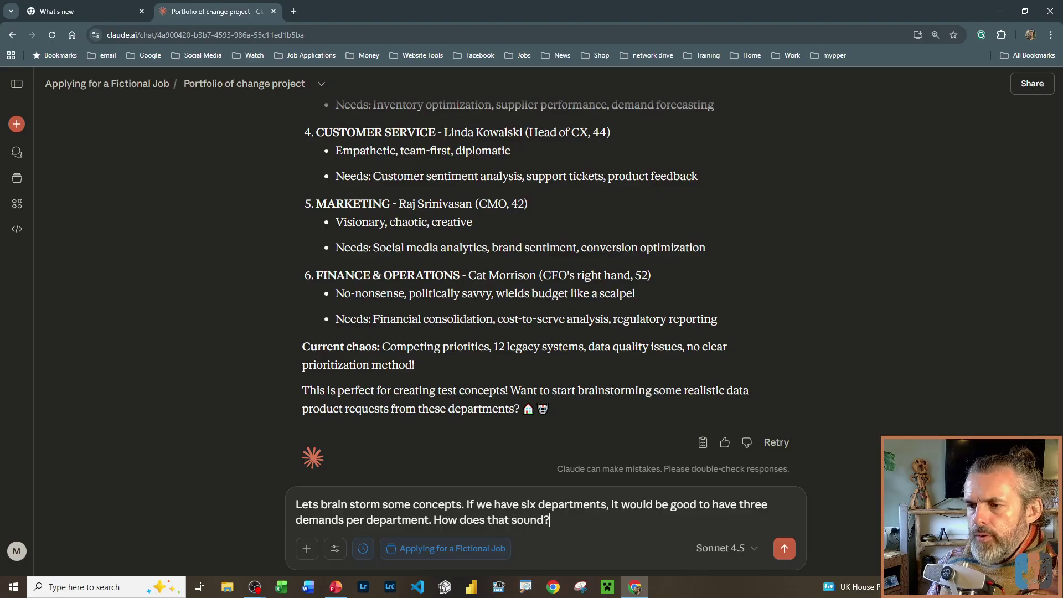
key("Return")
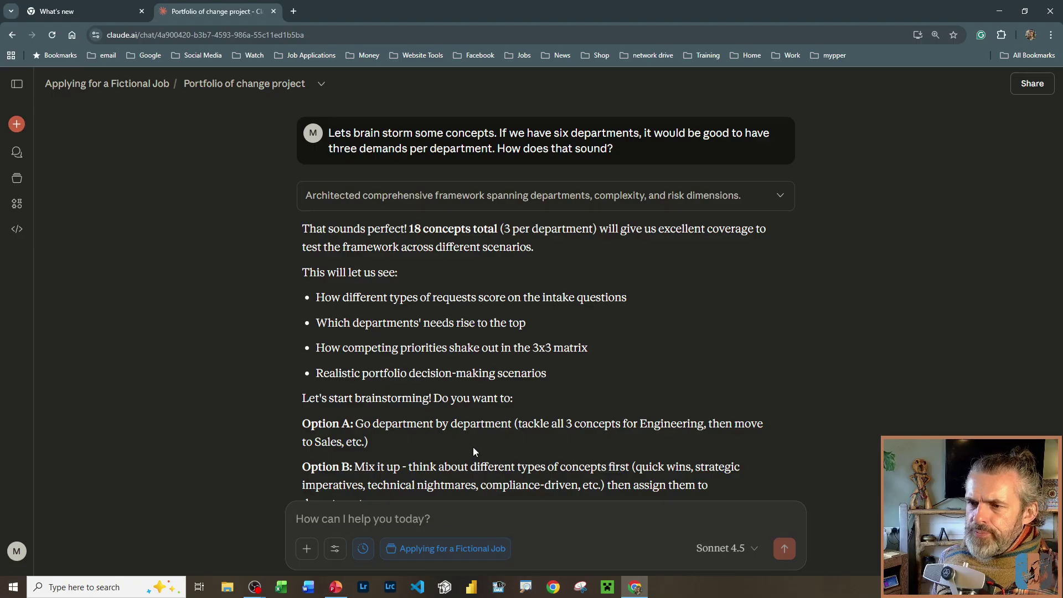
- Check the three approaches Claude offers and start the reply with "Lets go with option b"
scroll(473, 447, "down", 1)
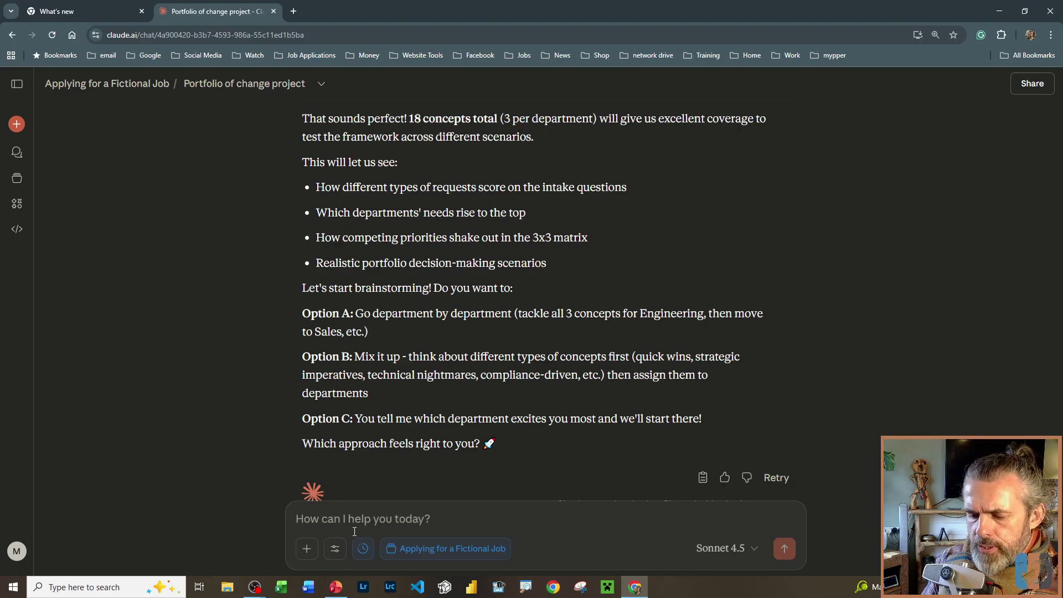
type("Lets go")
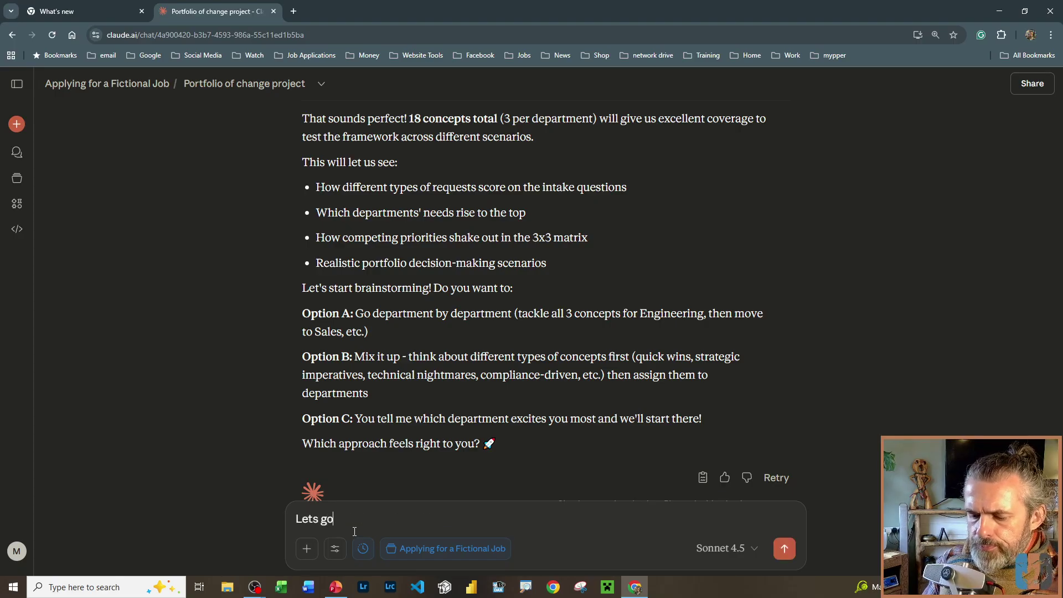
type(" with ")
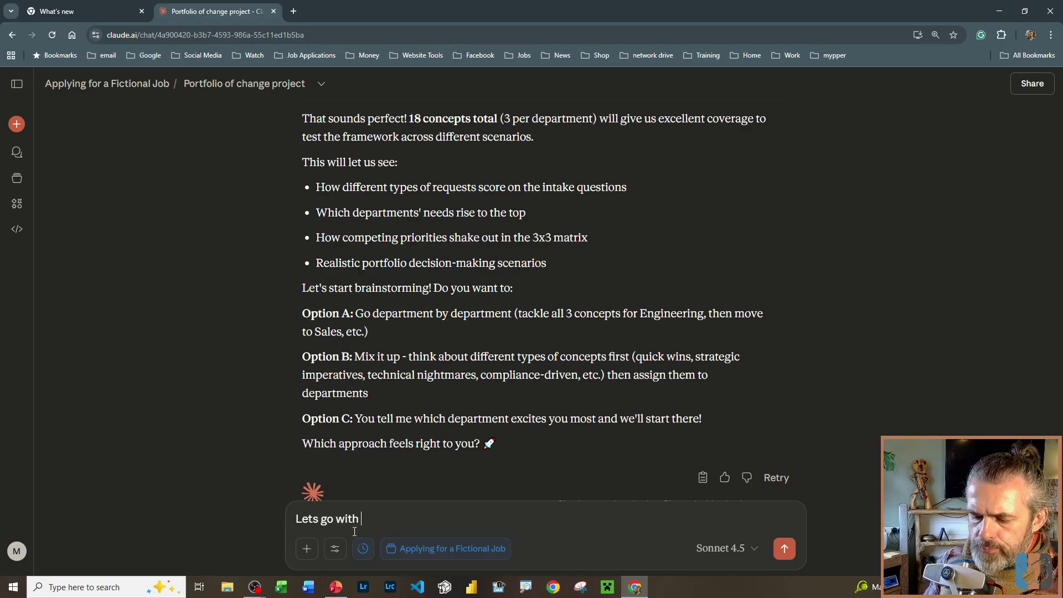
type("option b")
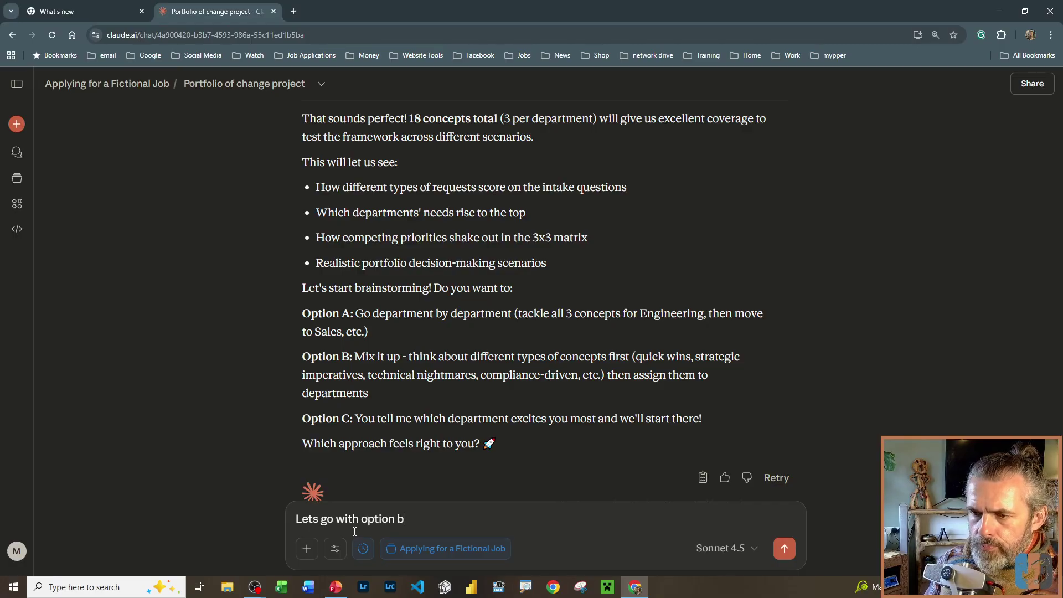
- Add the sentence "Lets mix it up" to the reply, correcting the capitalisation of "Lets", and send it
type(". LEts mix")
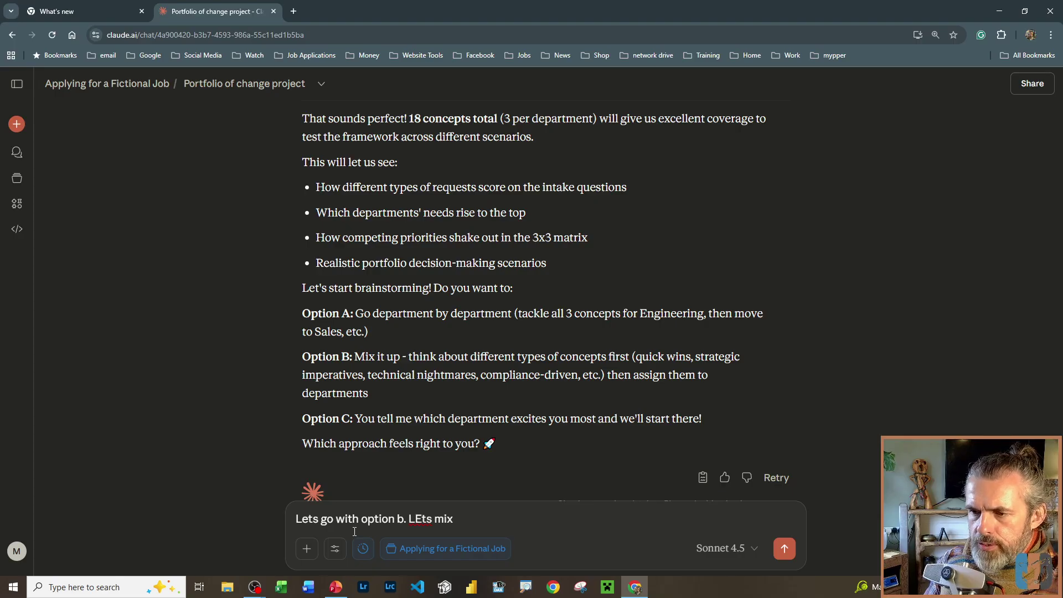
key("BackSpace")
key("BackSpace")
key("BackSpace")
key("BackSpace")
key("BackSpace")
key("BackSpace")
key("BackSpace")
type("et")
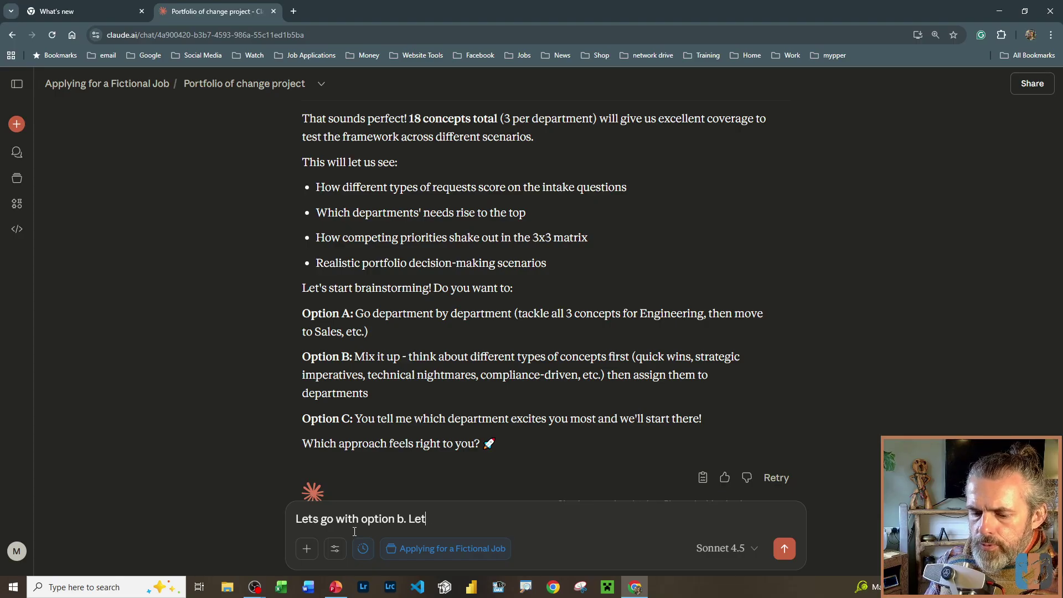
type("s mix it u")
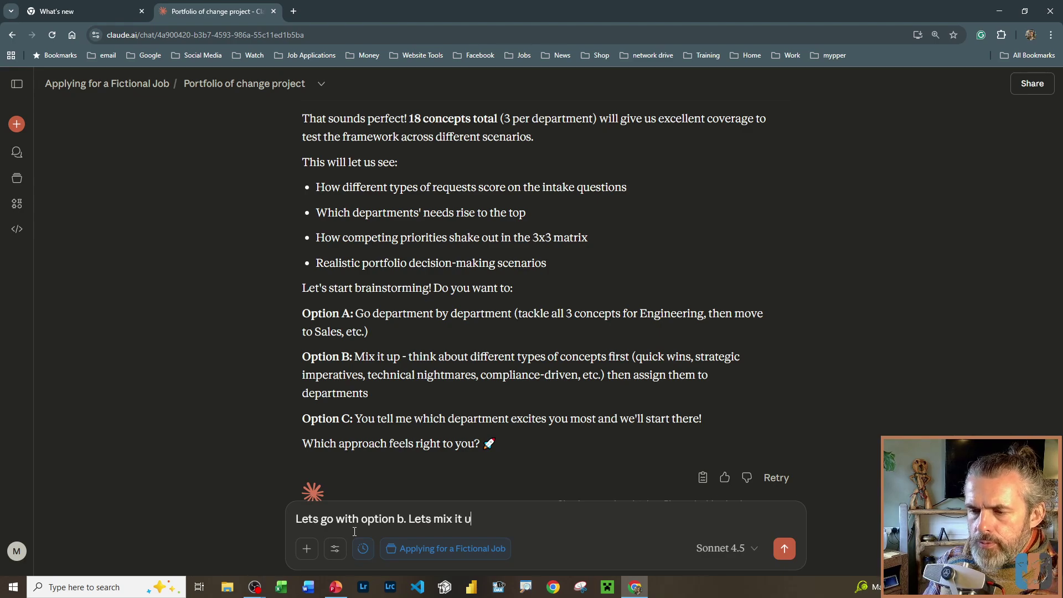
type("p")
key("Return")
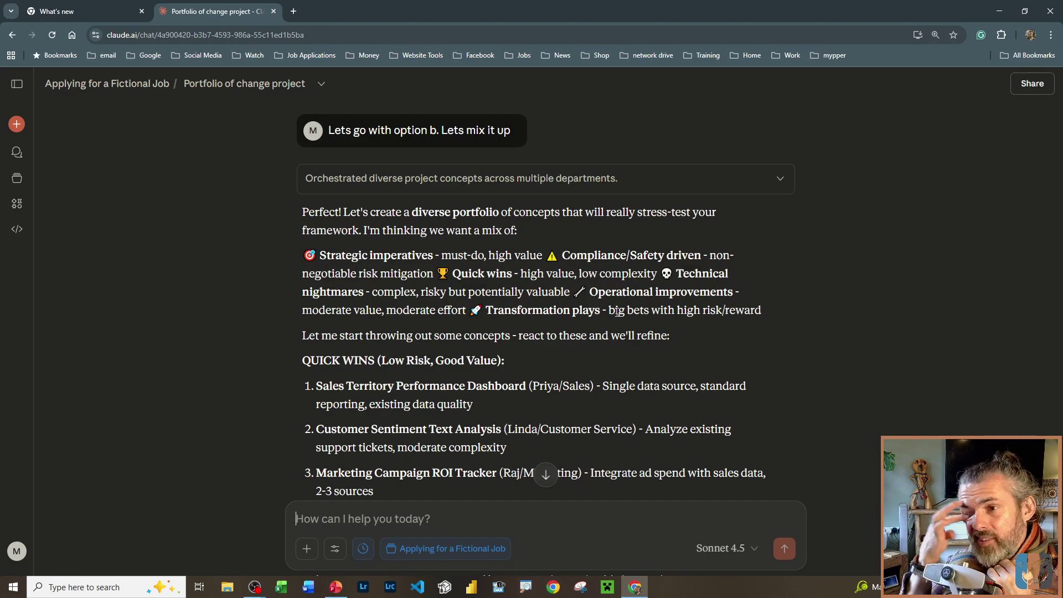
- Read through Claude's proposed concepts under quick wins, strategic imperatives and compliance/regulatory, including the closing question
scroll(616, 319, "down", 1)
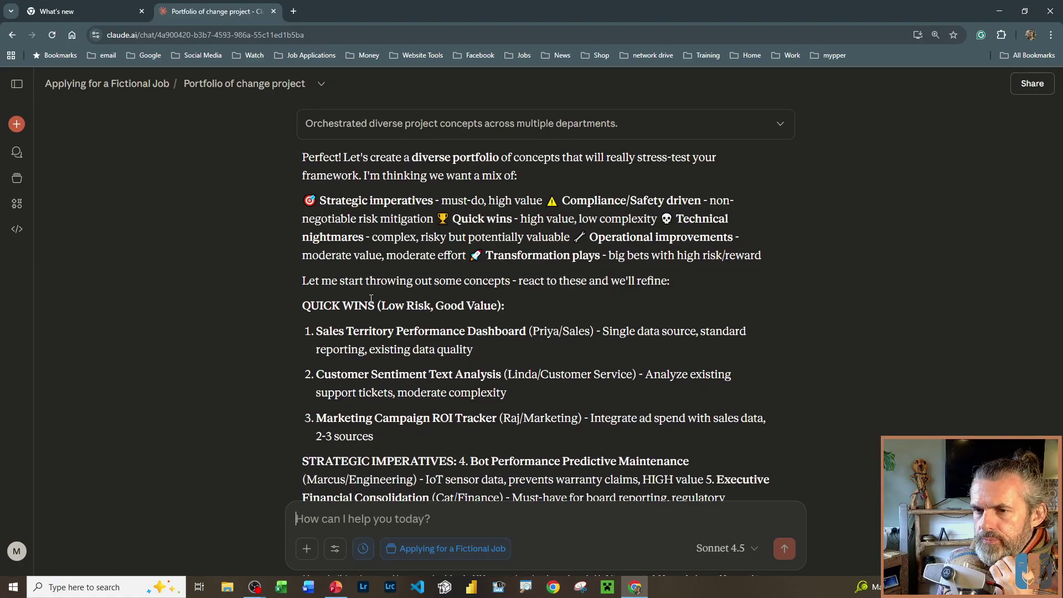
scroll(371, 299, "down", 2)
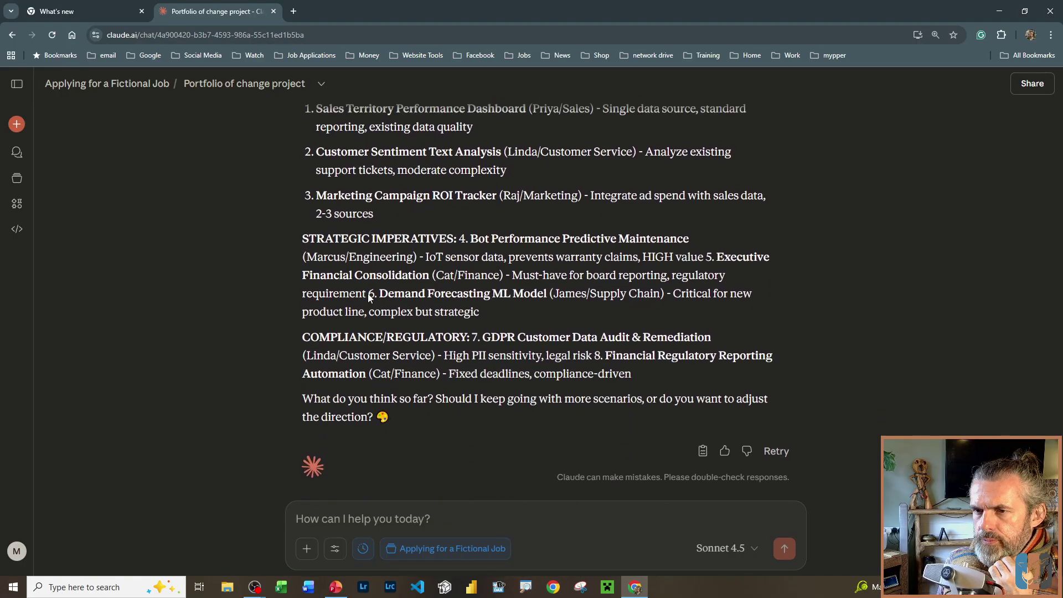
scroll(370, 297, "up", 2)
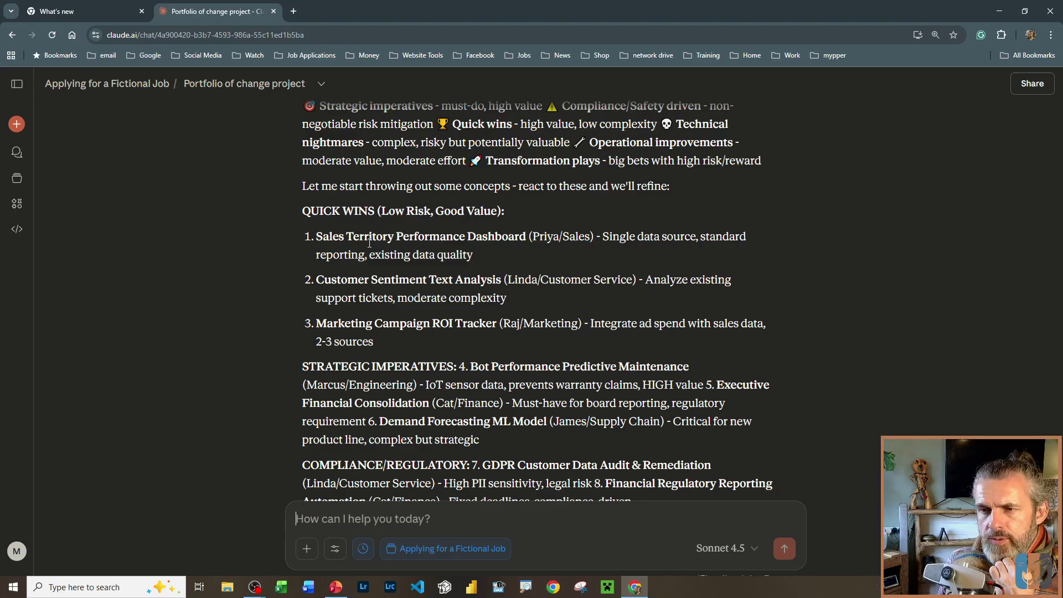
scroll(370, 246, "down", 3)
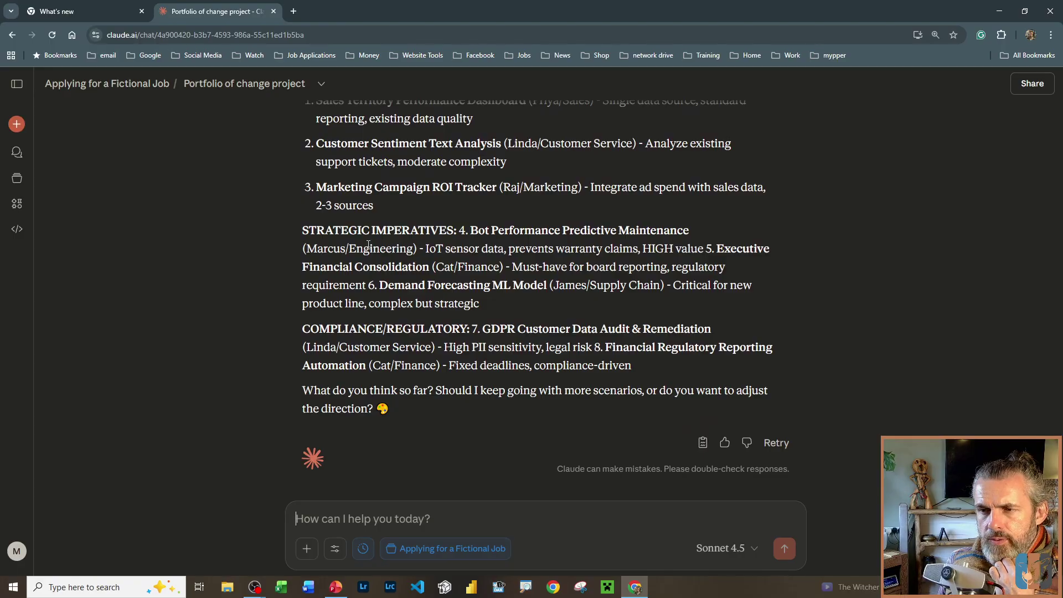
scroll(370, 245, "up", 2)
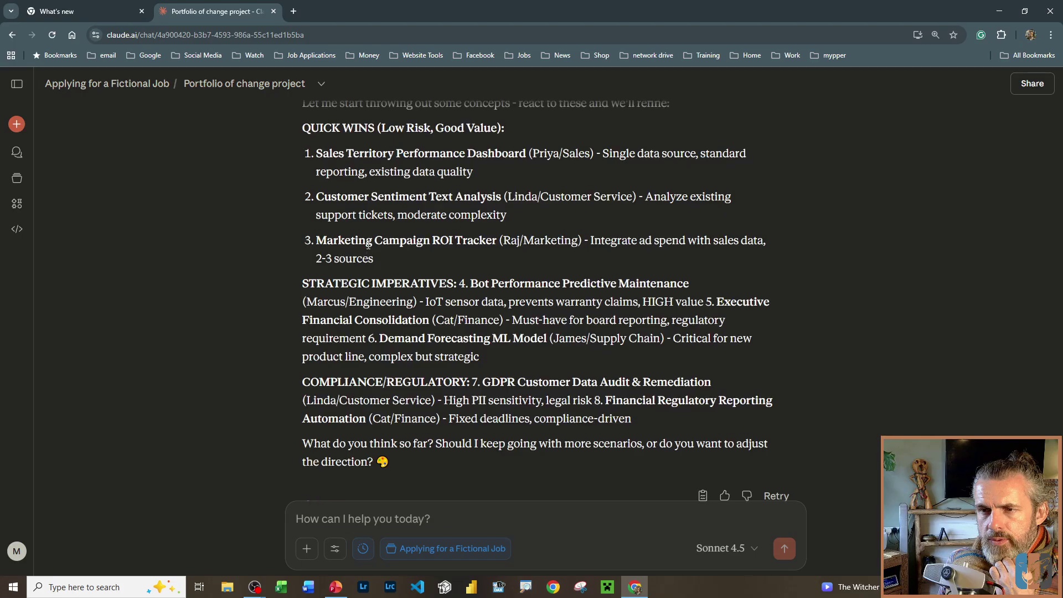
scroll(370, 245, "up", 1)
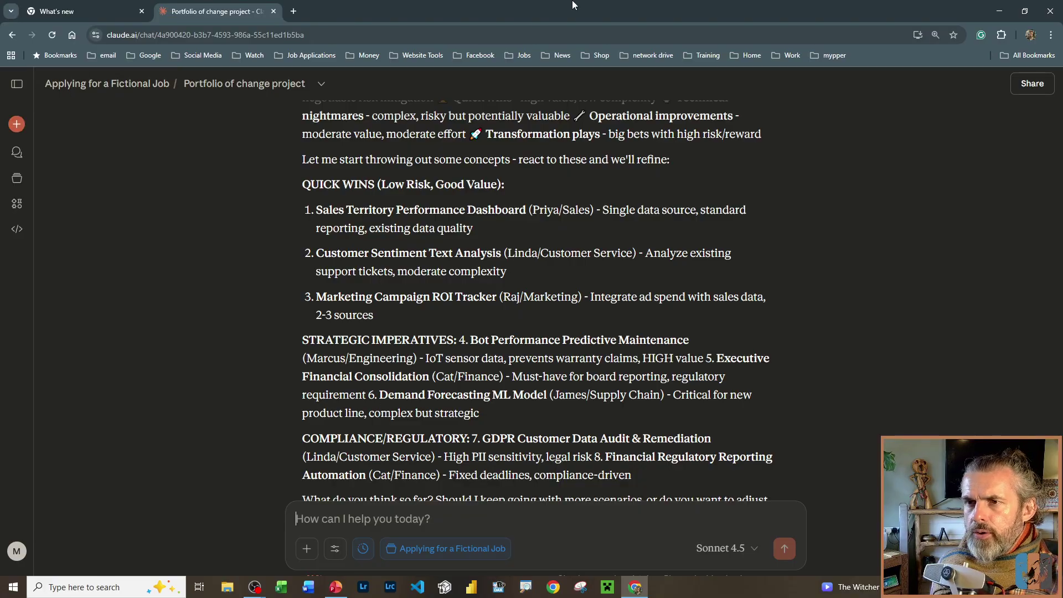
- Switch to Excel, create a blank workbook and dismiss the subscription notice about AI features
left_click(282, 587)
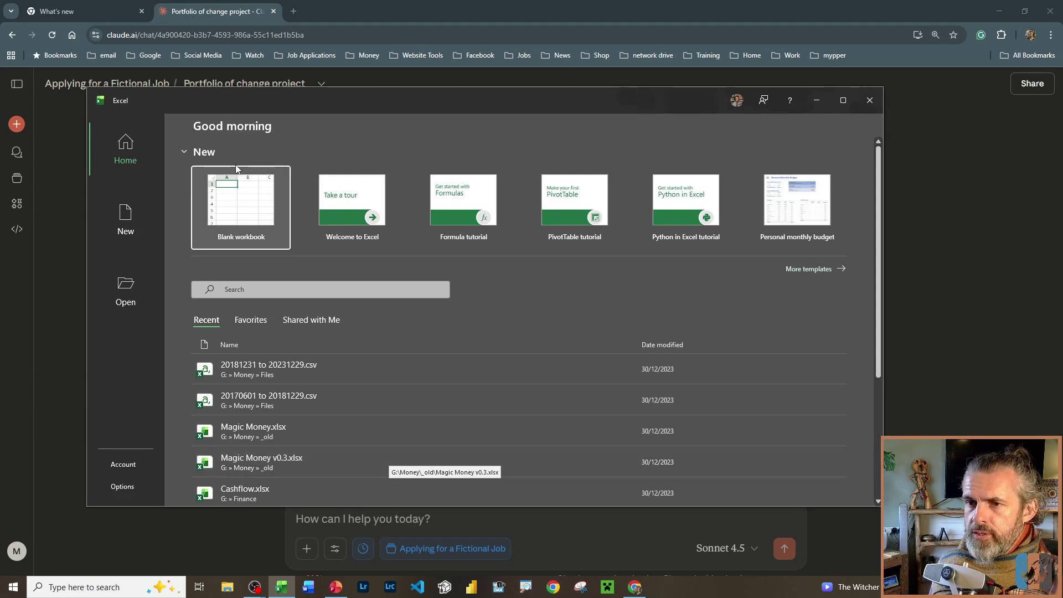
left_click(237, 203)
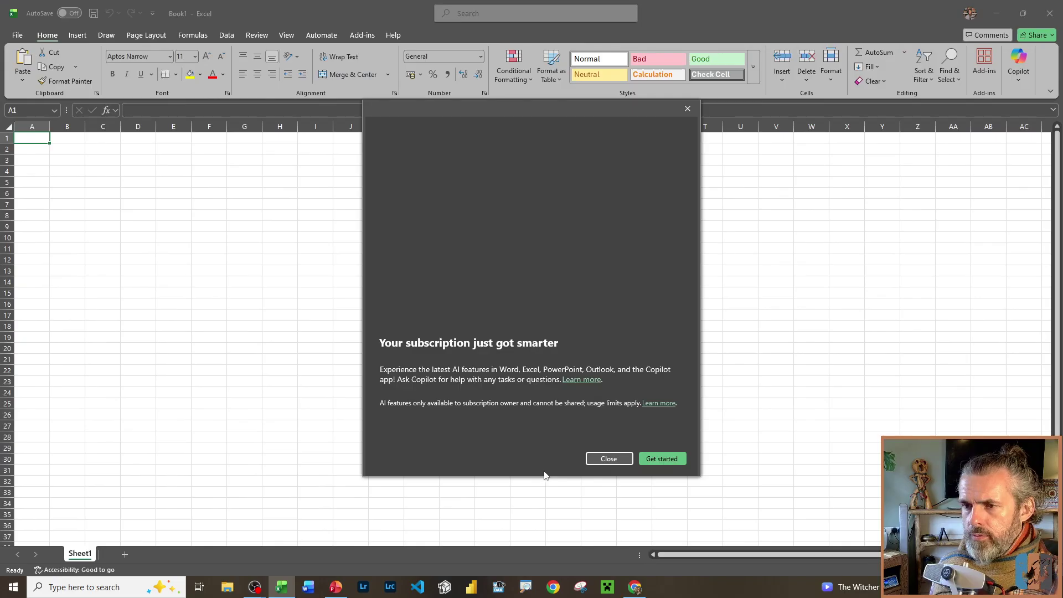
left_click(595, 459)
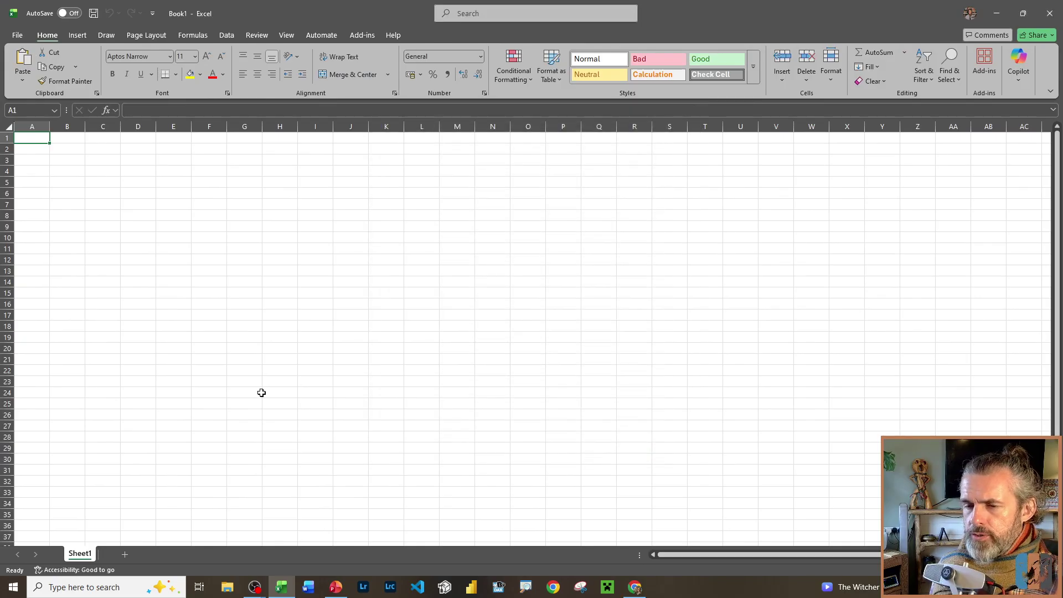
- Rename the new workbook's first sheet as "Concept 1"
left_click(150, 456)
double_click(78, 553)
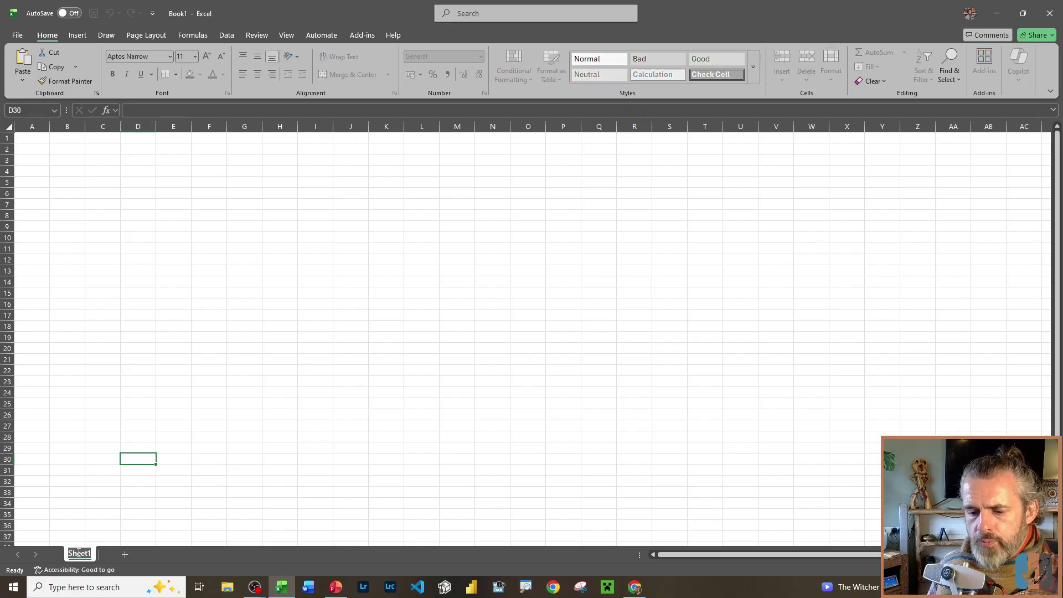
type("C")
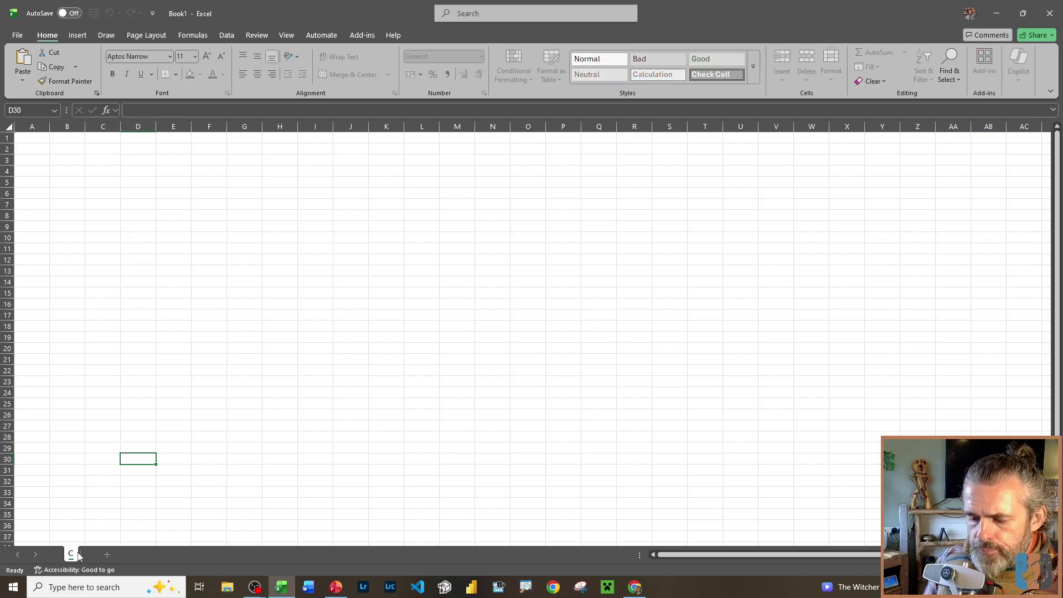
type("oacept")
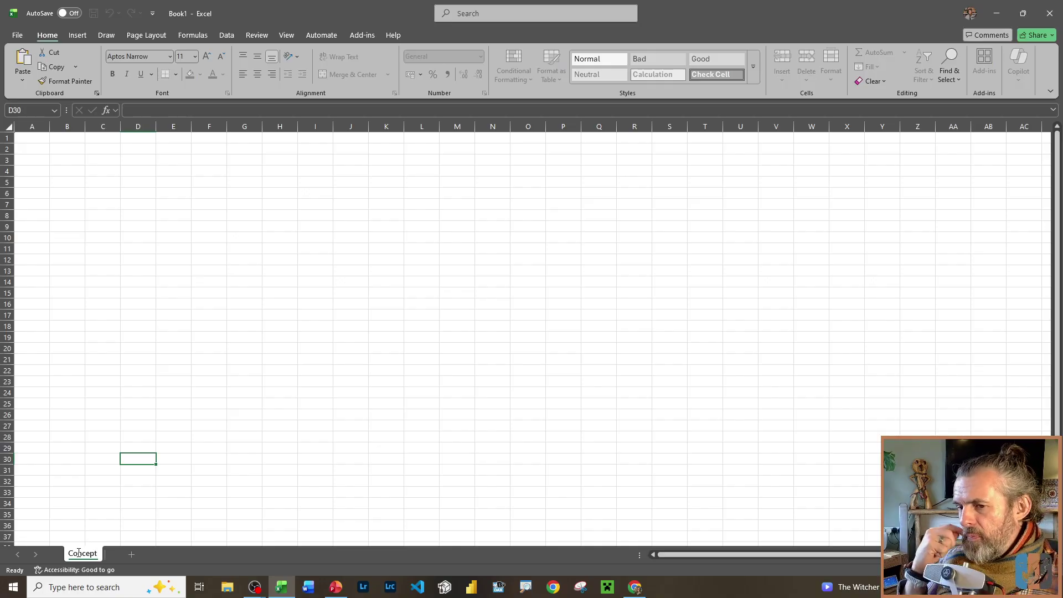
type(" 1")
left_click(100, 430)
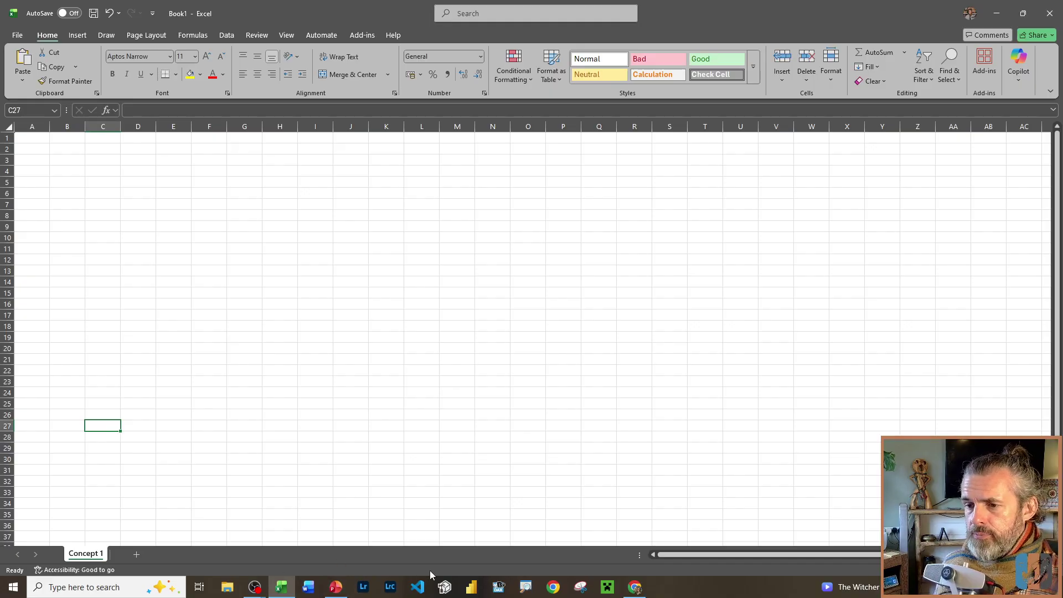
- Copy the whole intake question table from the PowerPoint slide "Intake of Work into Portfolio" and paste it at A3 of the Concept 1 sheet
left_click(330, 588)
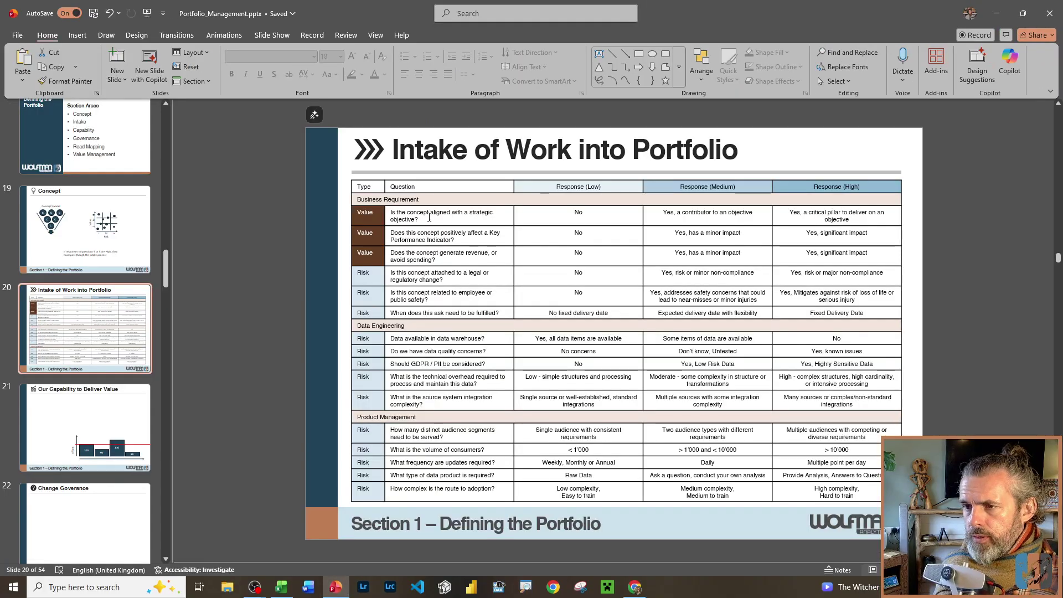
left_click_drag(830, 490, 374, 187)
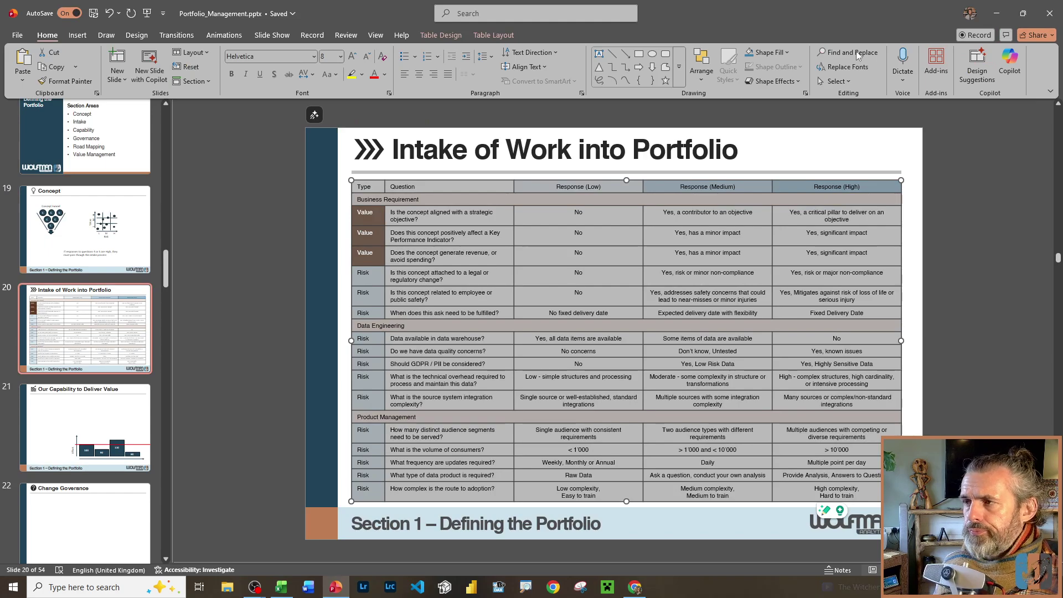
key("alt+Tab")
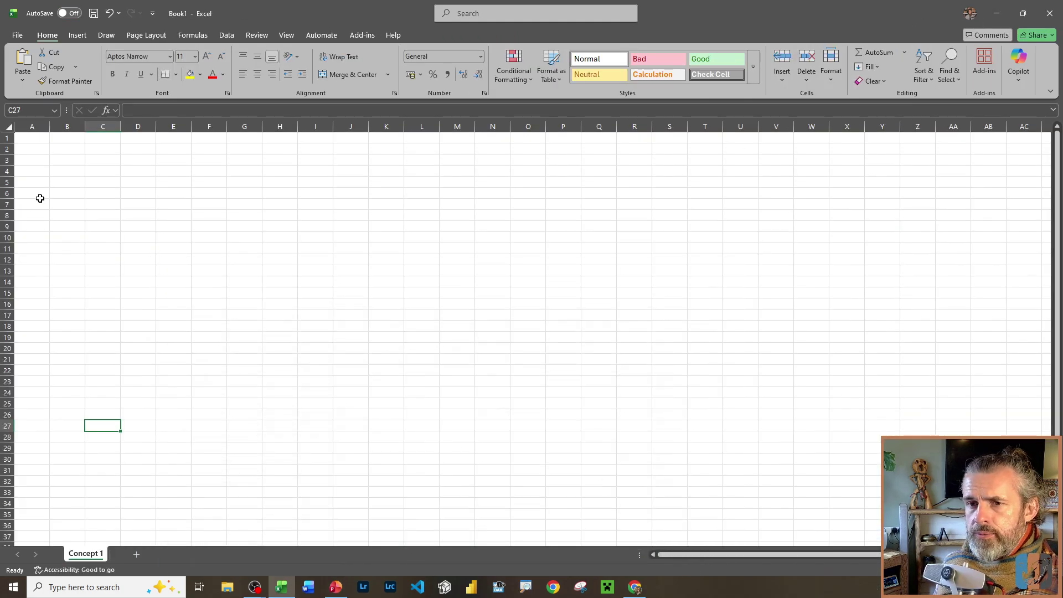
left_click(34, 160)
key("ctrl+v")
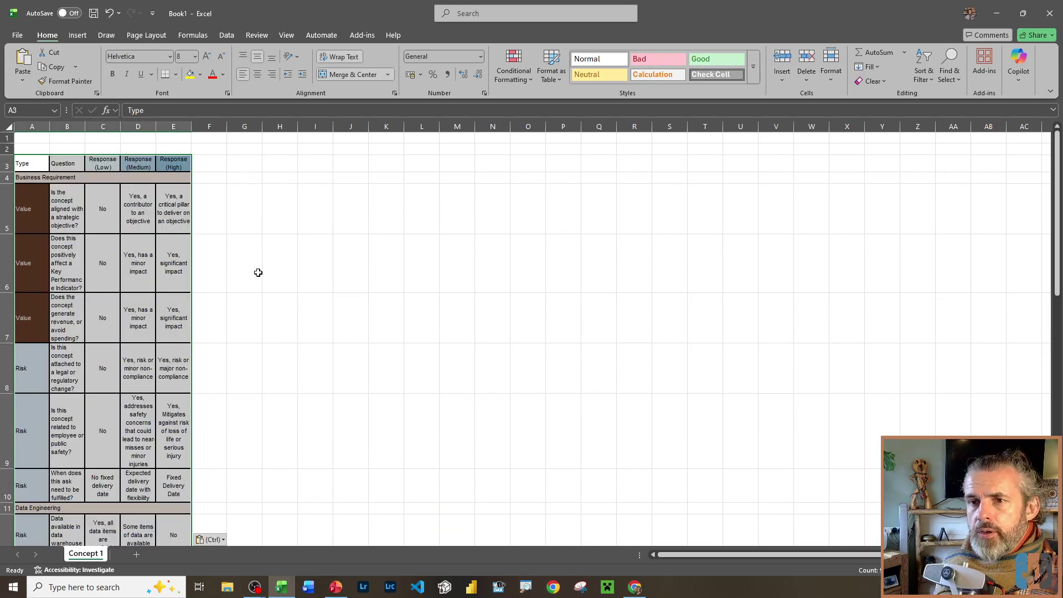
- Widen all of the sheet's columns equally and auto-fit every row height to the pasted table
left_click(9, 126)
left_click_drag(49, 127, 155, 127)
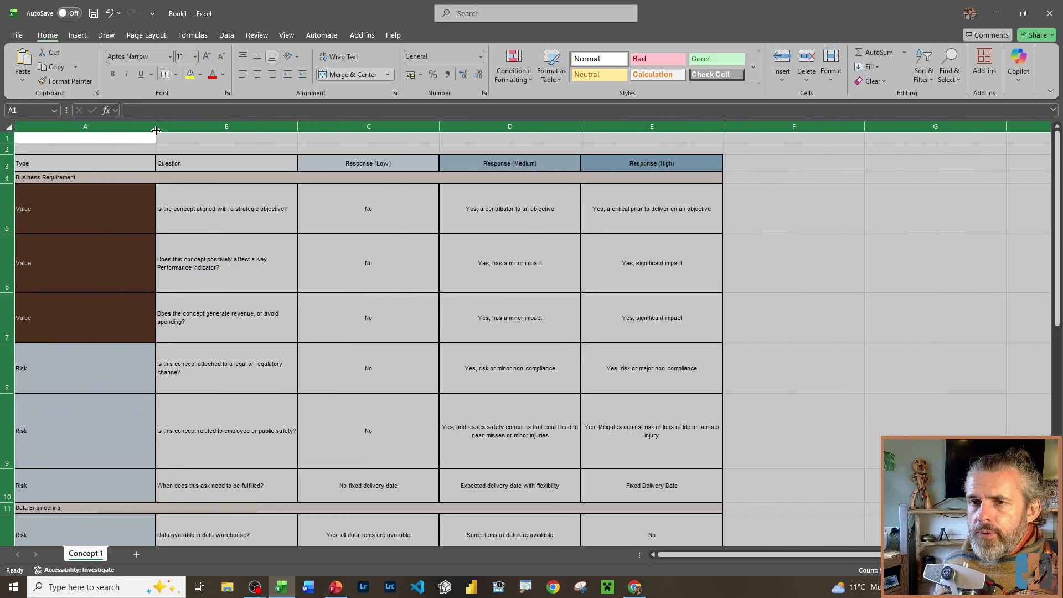
left_click(86, 193)
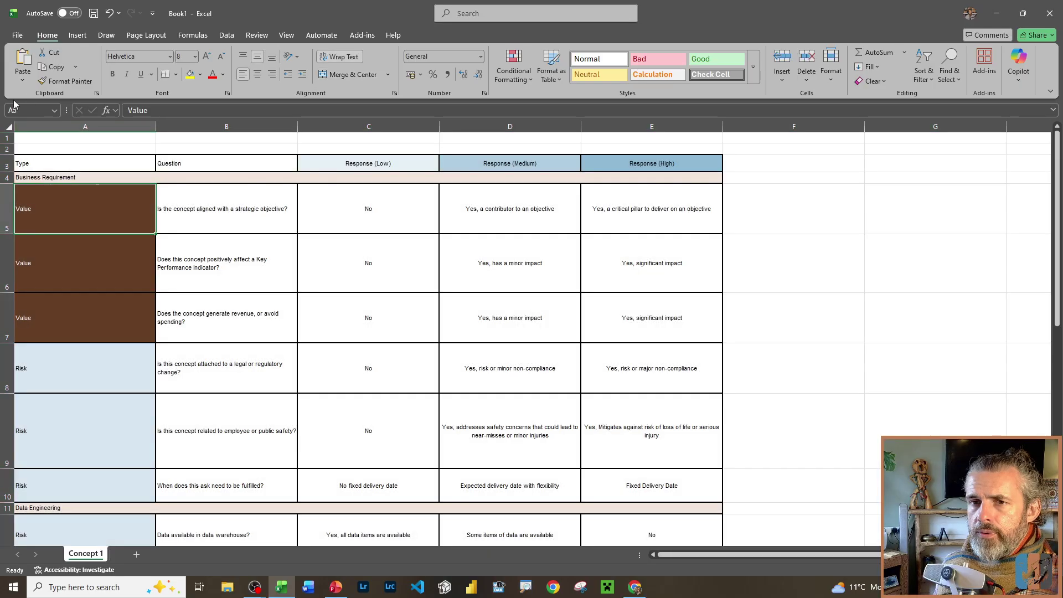
left_click(9, 127)
double_click(6, 170)
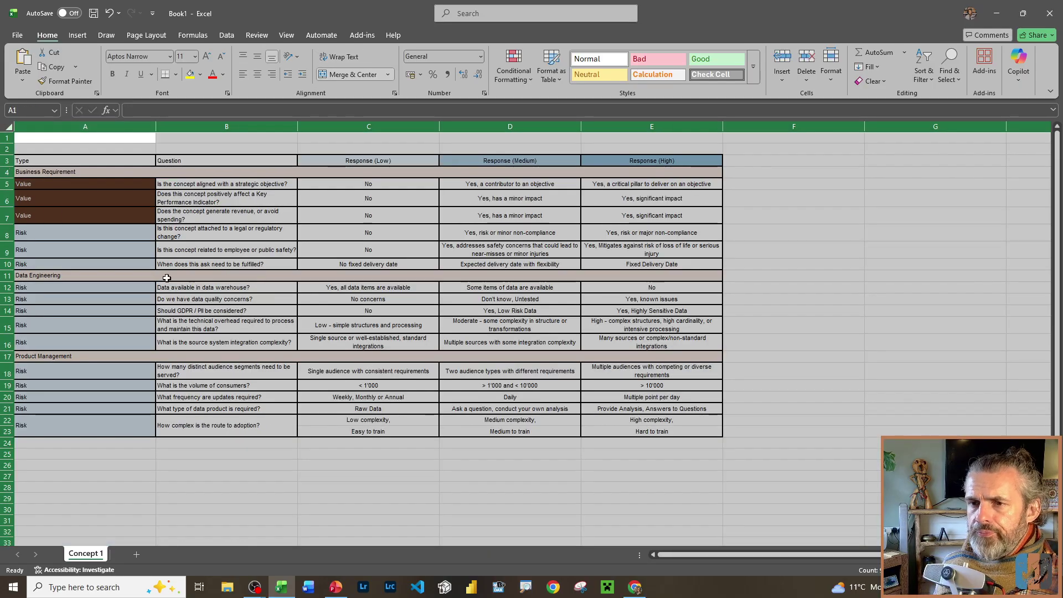
left_click(250, 312)
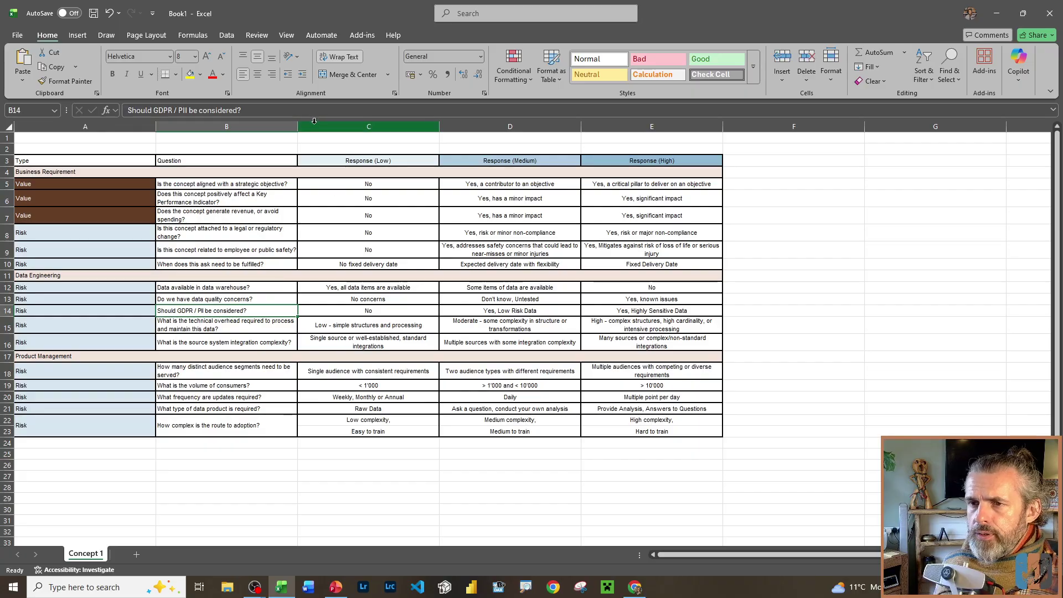
- Widen the Question and response columns so the questions fit on one line, and narrow the Type column to just over its content width
left_click_drag(297, 127, 323, 134)
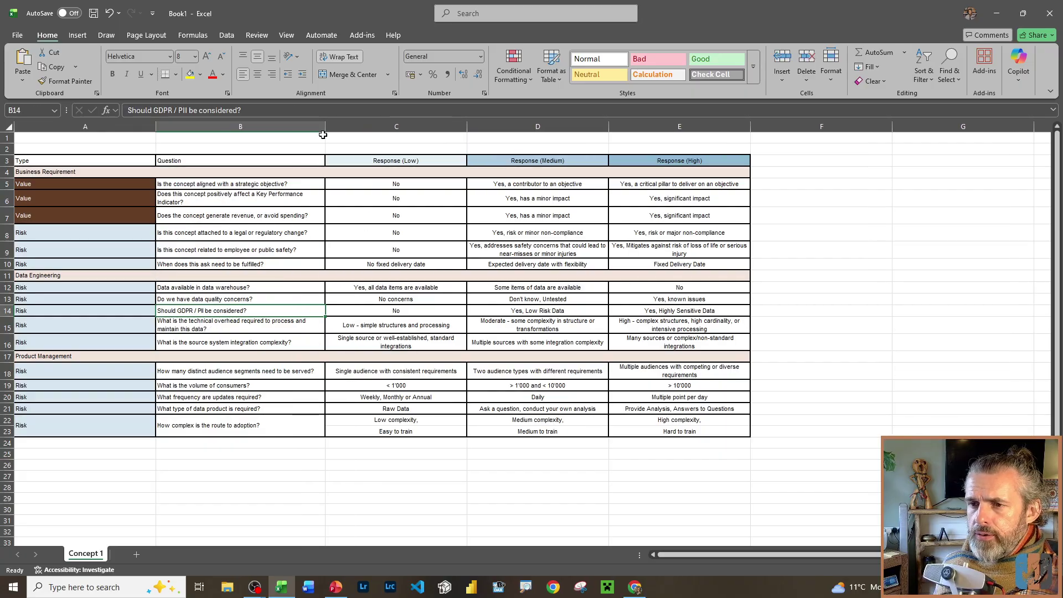
left_click_drag(680, 127, 354, 129)
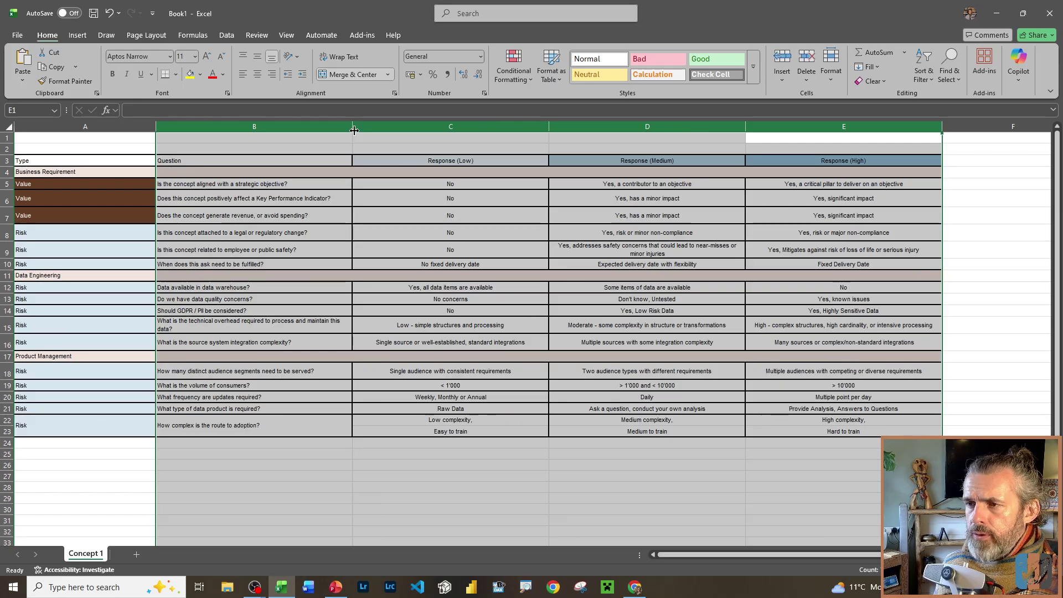
left_click(172, 137)
double_click(155, 126)
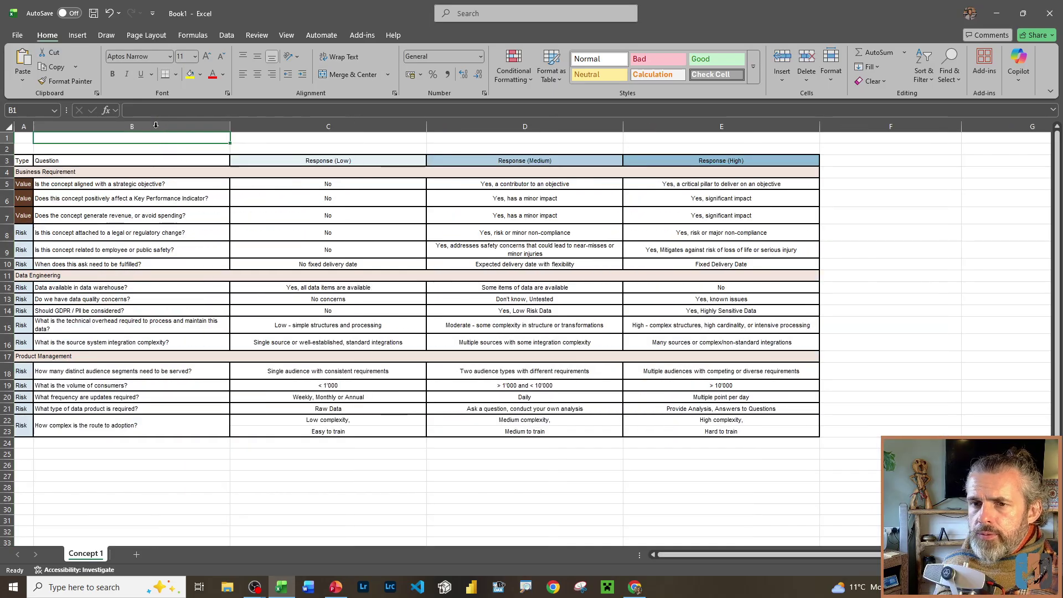
left_click_drag(34, 126, 43, 130)
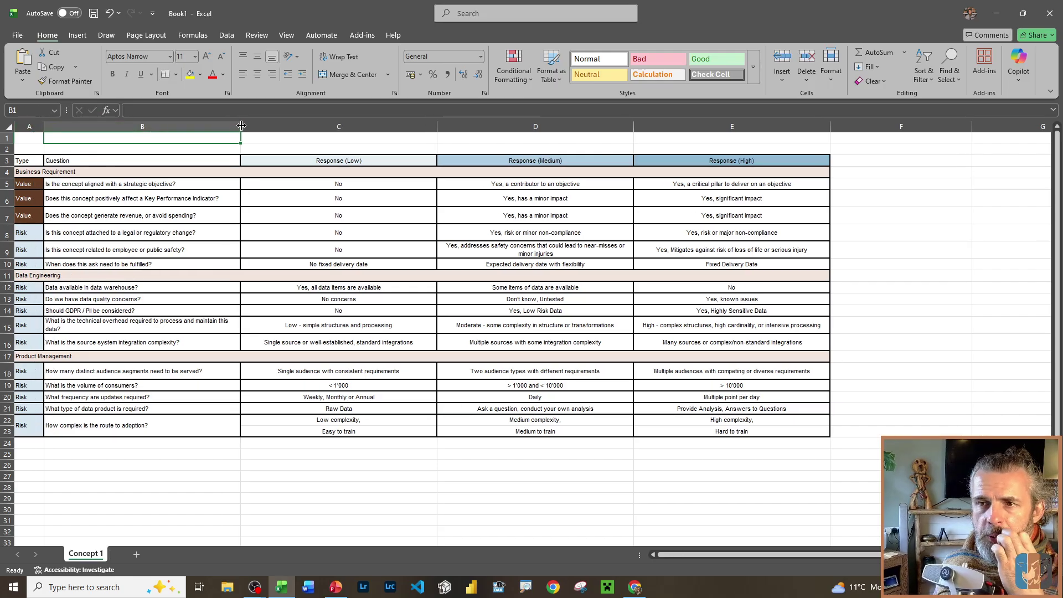
left_click_drag(241, 126, 257, 128)
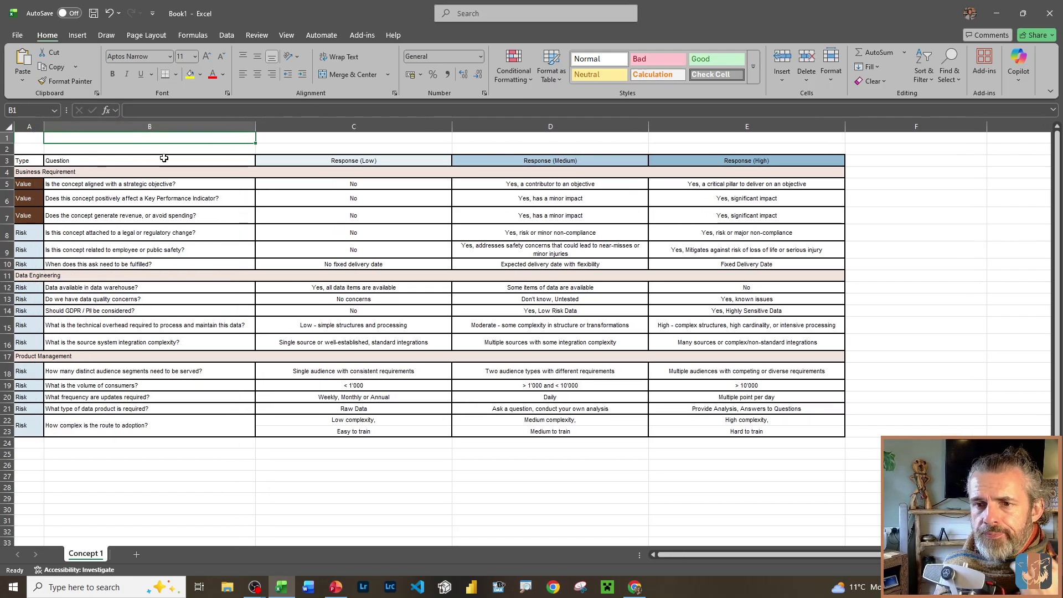
- Widen the three response columns equally until the long safety response fits on one line, and auto-fit all row heights
left_click(491, 264)
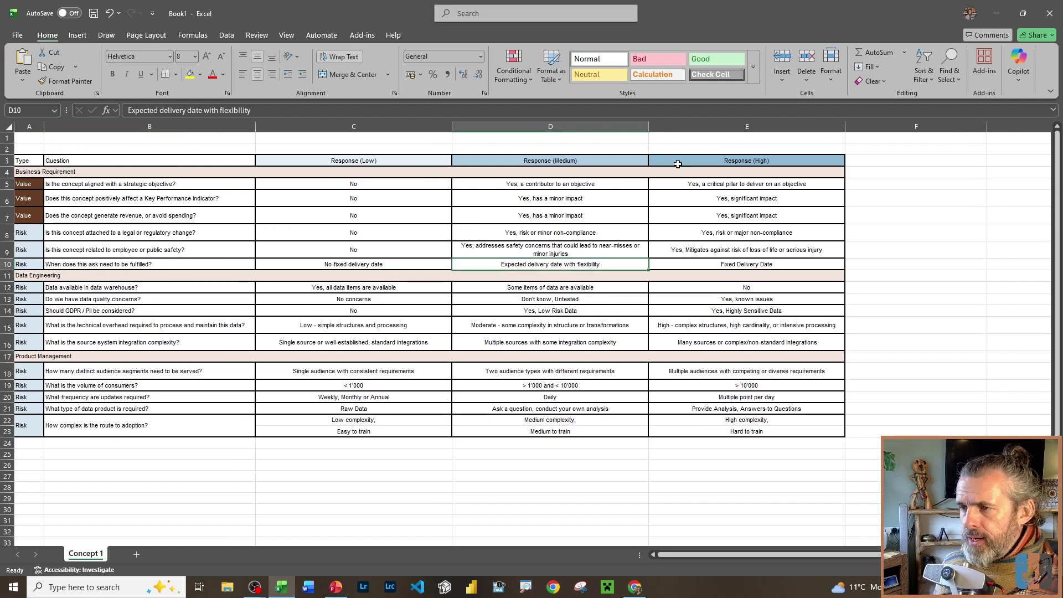
left_click_drag(692, 126, 469, 134)
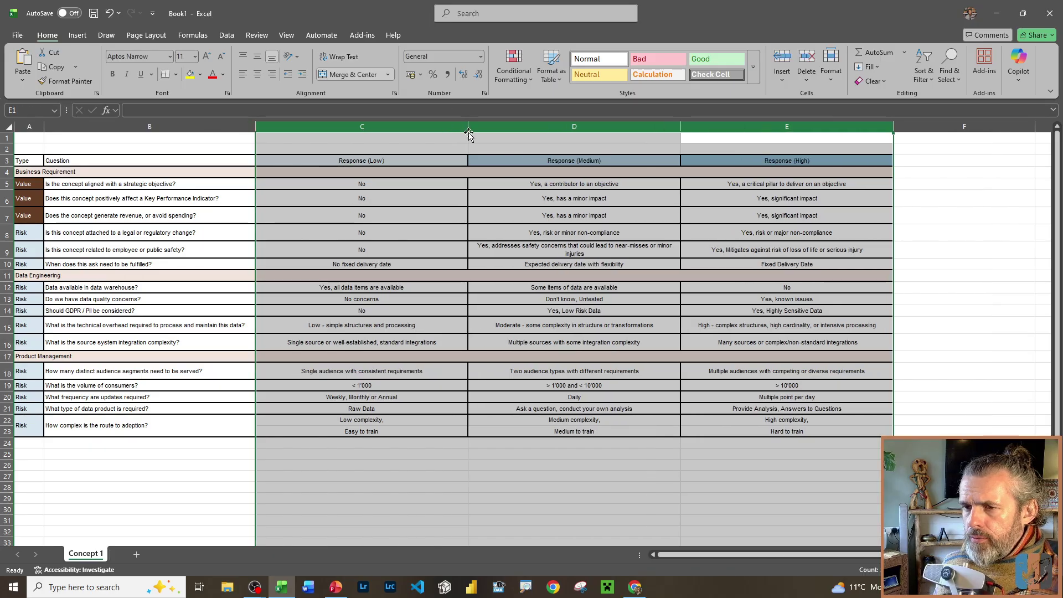
left_click_drag(470, 127, 480, 126)
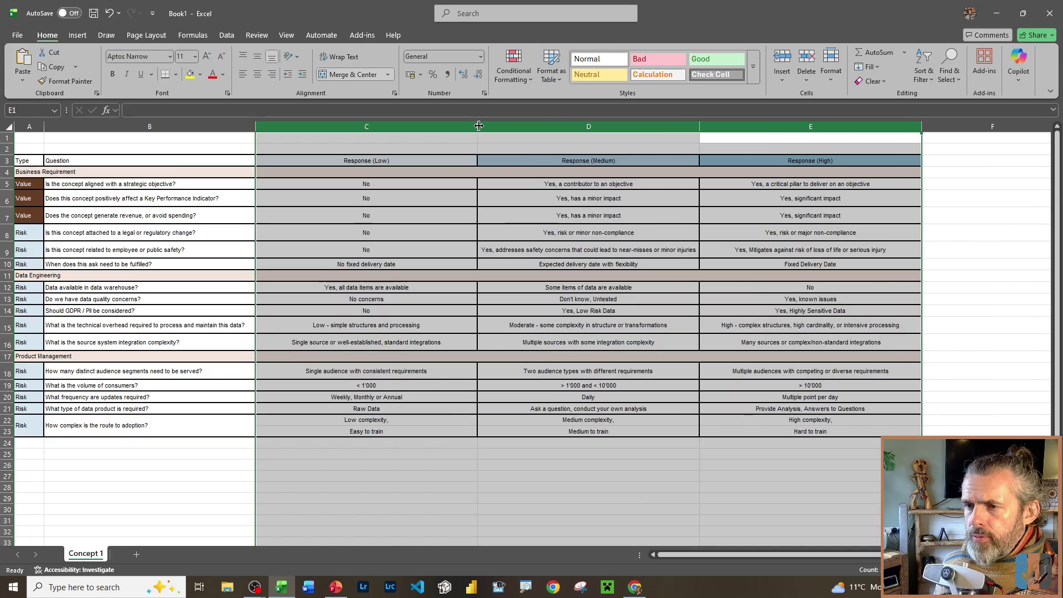
left_click(437, 199)
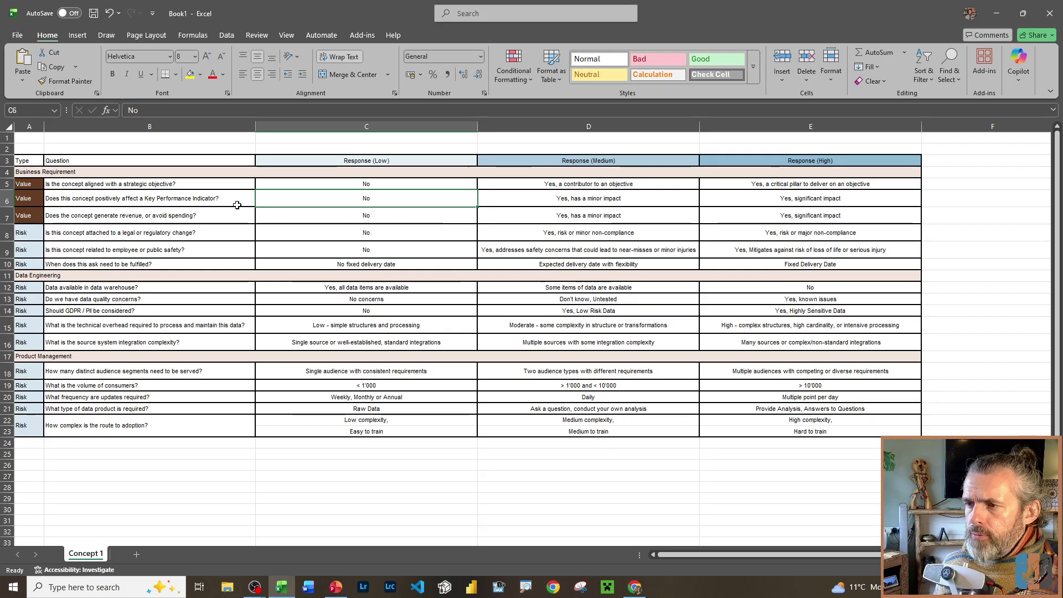
left_click(10, 127)
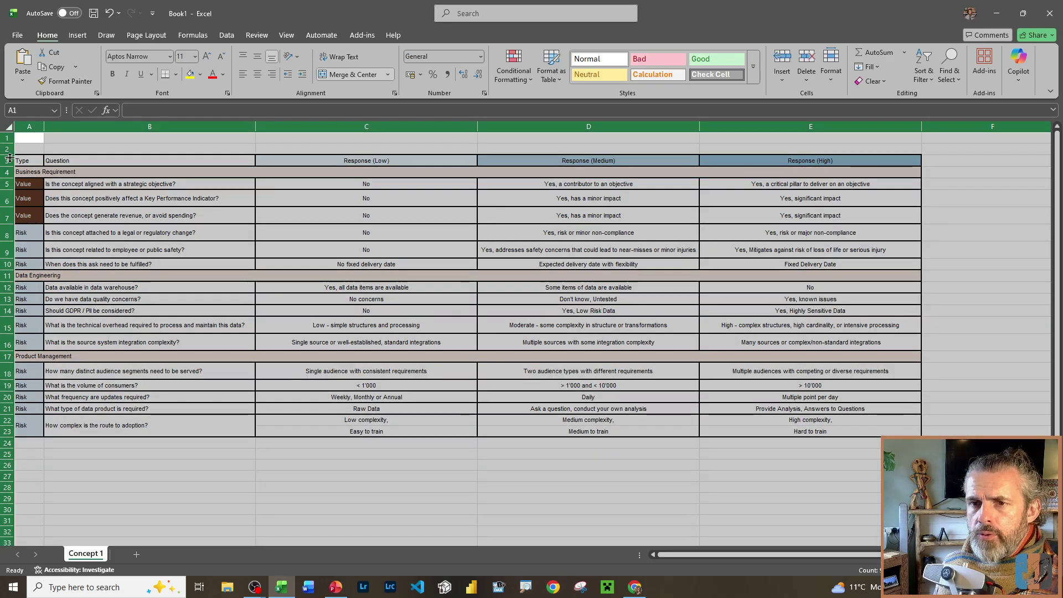
double_click(9, 154)
left_click(349, 293)
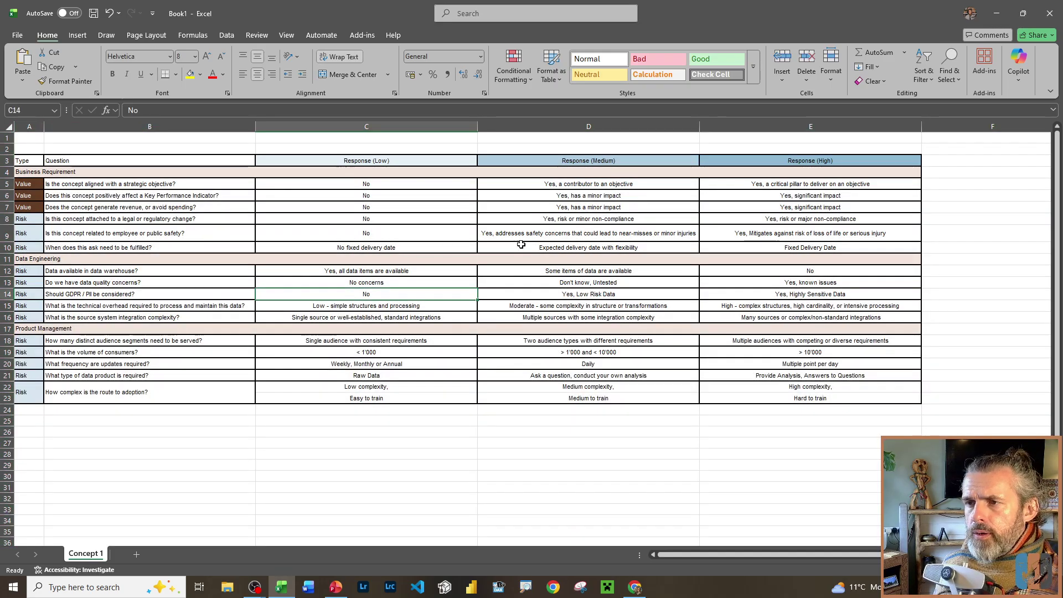
- Widen the three response columns slightly more and refit the row heights to bring the employee safety row down to a single line
left_click(223, 238)
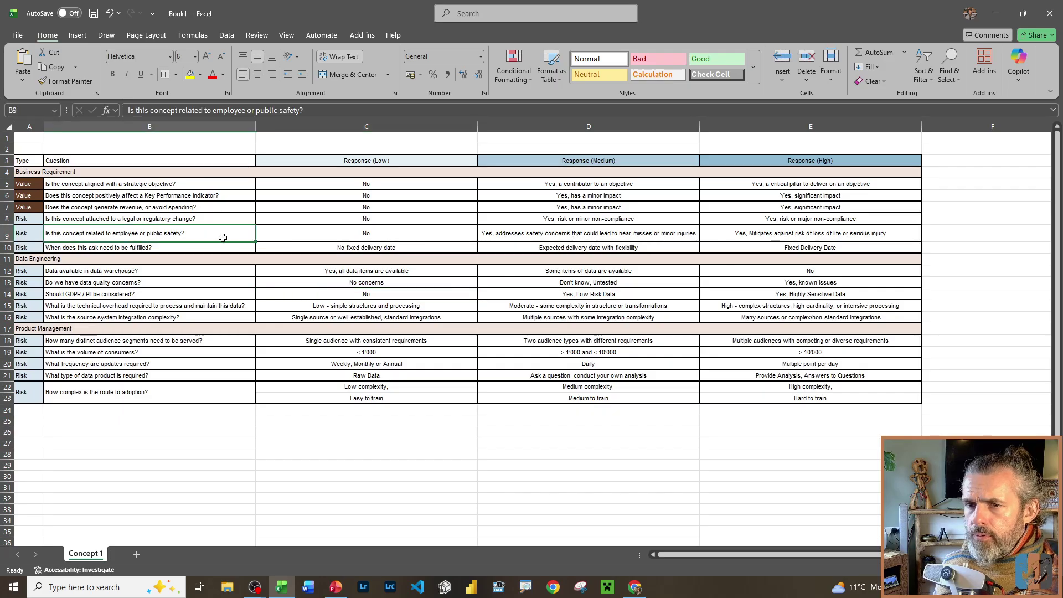
left_click(739, 230)
left_click_drag(709, 126, 479, 128)
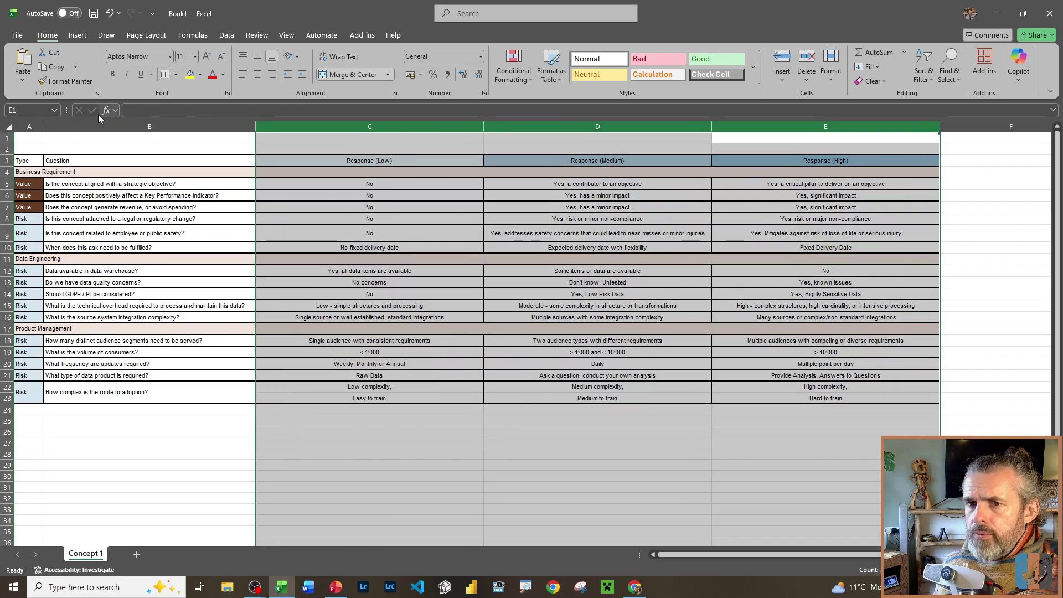
left_click(9, 127)
left_click(150, 125)
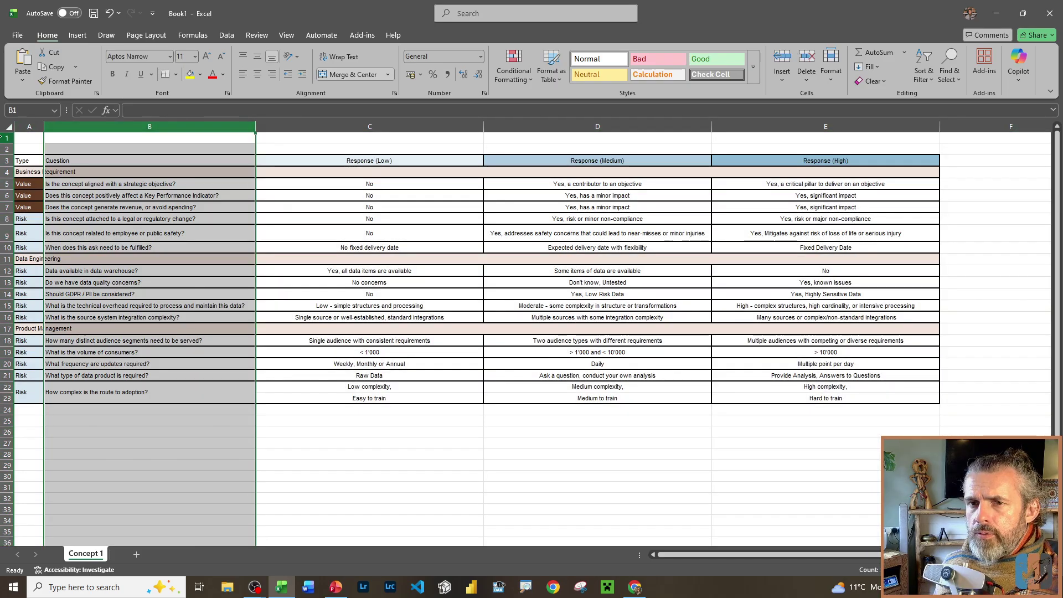
left_click(9, 127)
double_click(11, 155)
left_click(319, 240)
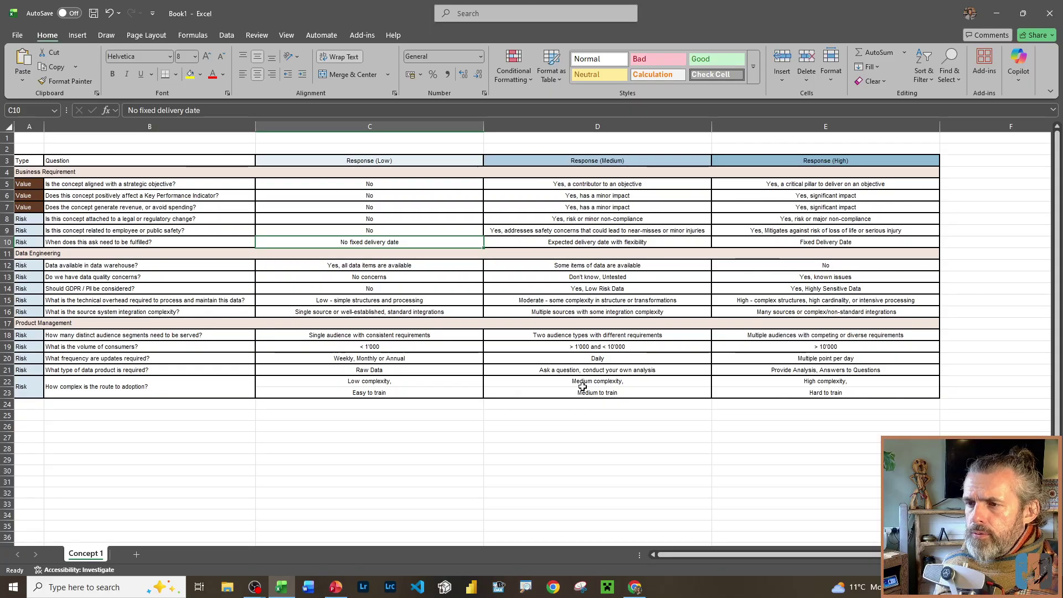
- Move "Easy to train" from C23 into C22 so the low response for route to adoption reads "Low complexity, Easy to train"
left_click(226, 377)
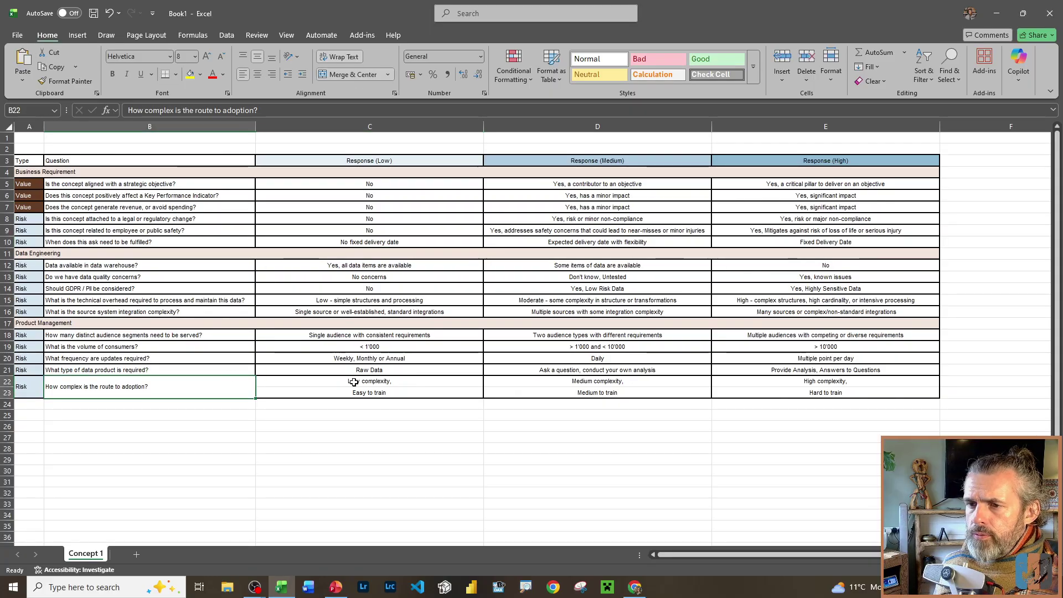
left_click(354, 382)
left_click(410, 407)
left_click(417, 394)
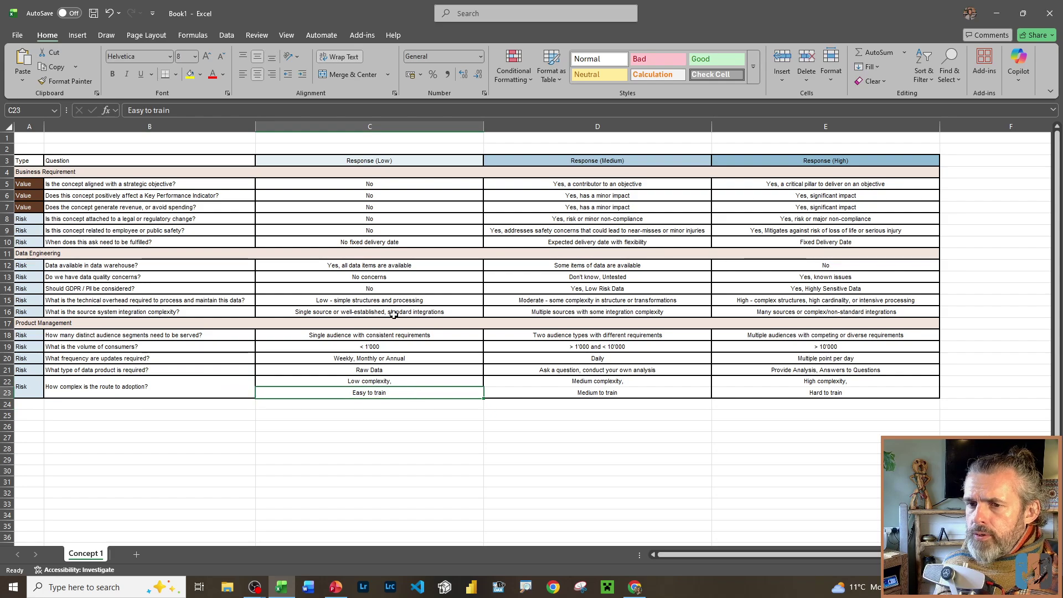
key("F2")
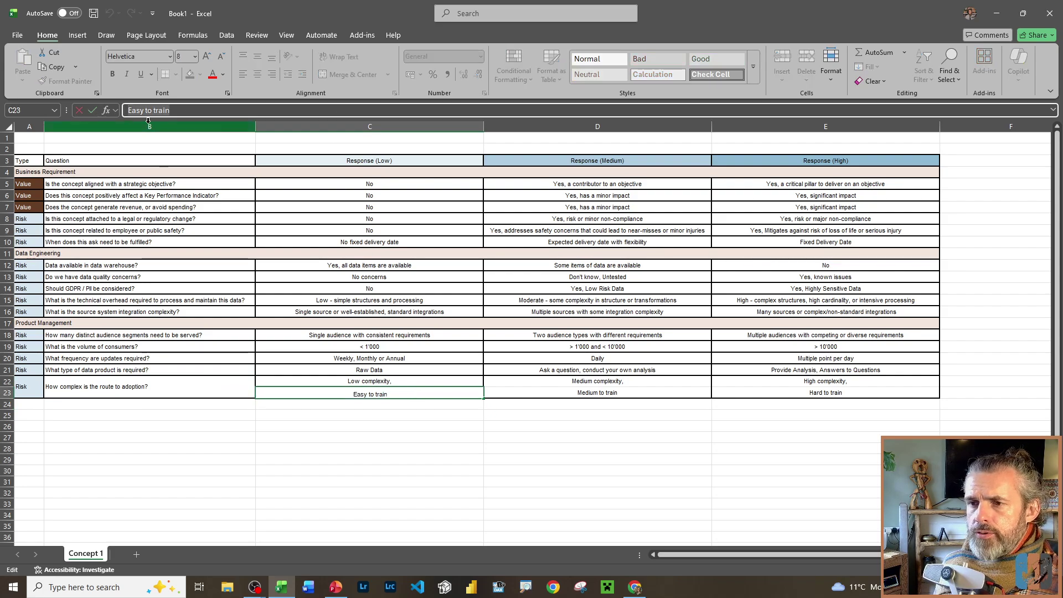
key("ctrl+x")
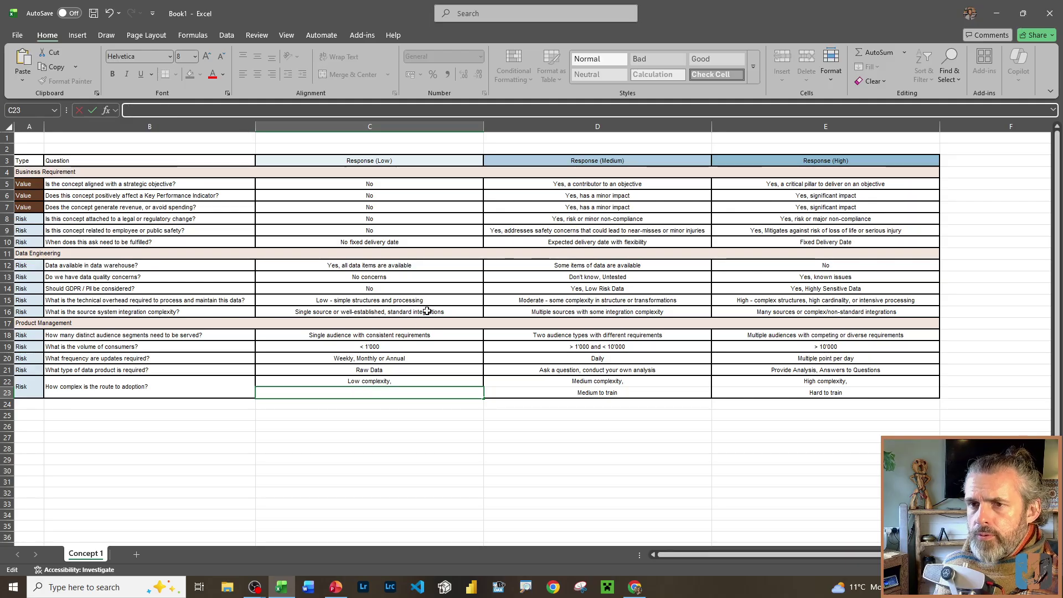
left_click(413, 381)
left_click(391, 111)
key("ctrl+v")
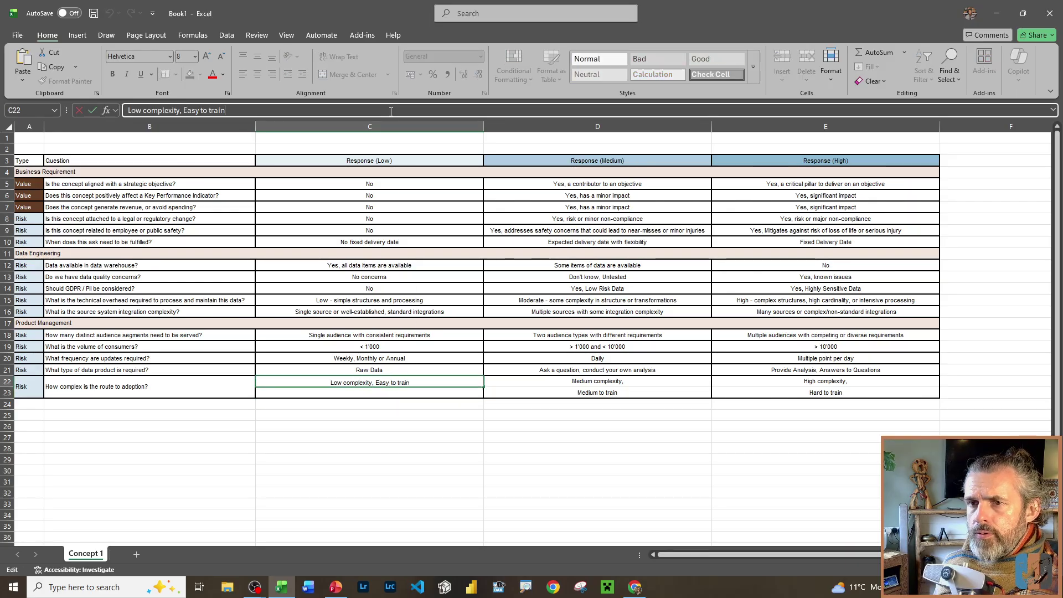
- Move "Medium to train" from D23 into D22 so the medium response reads "Medium complexity, Medium to train"
left_click(619, 394)
key("F2")
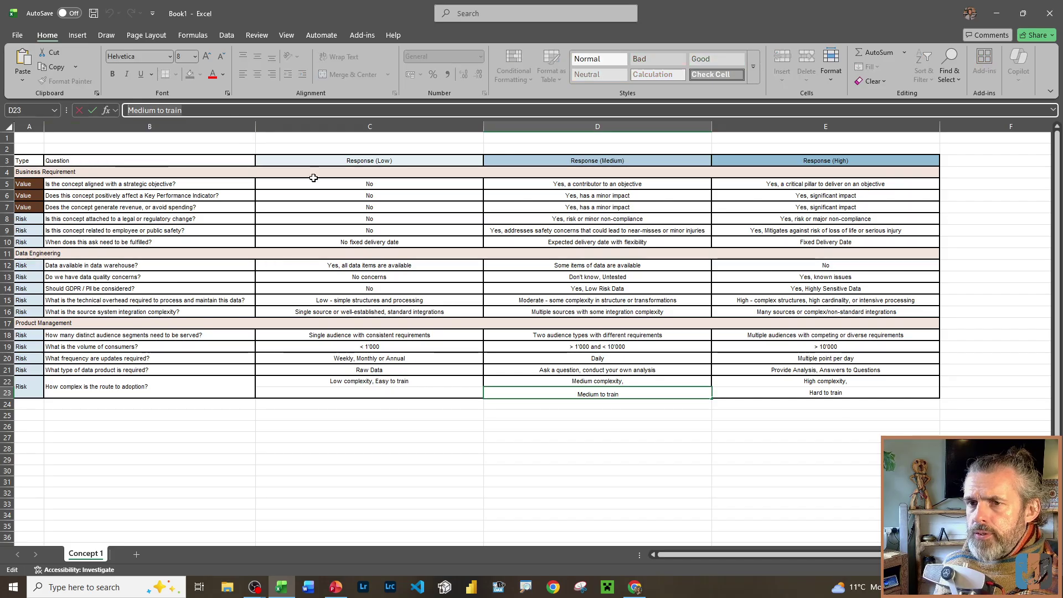
key("shift+Home")
key("ctrl+x")
left_click(669, 372)
left_click(624, 386)
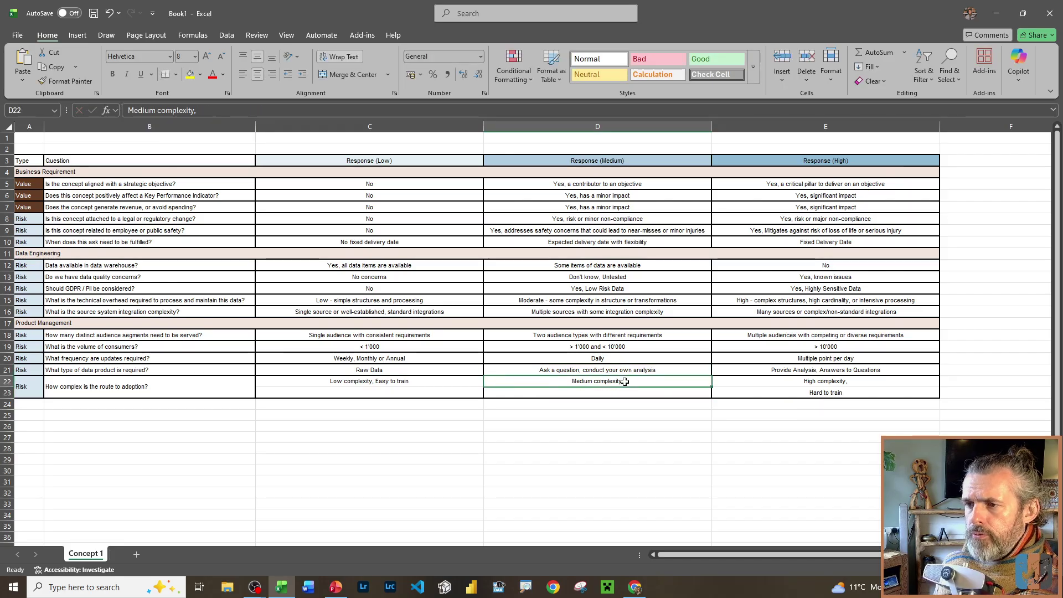
key("F2")
key("ctrl+v")
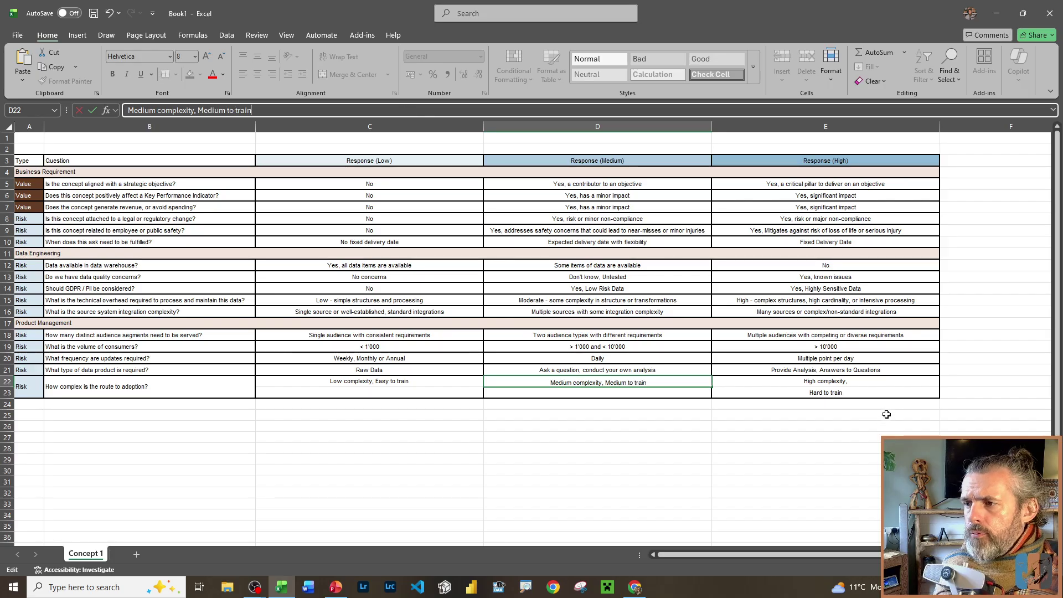
- Move "Hard to train" from E23 into E22 so the high response reads "High complexity, Hard to train"
key("Tab")
key("Down")
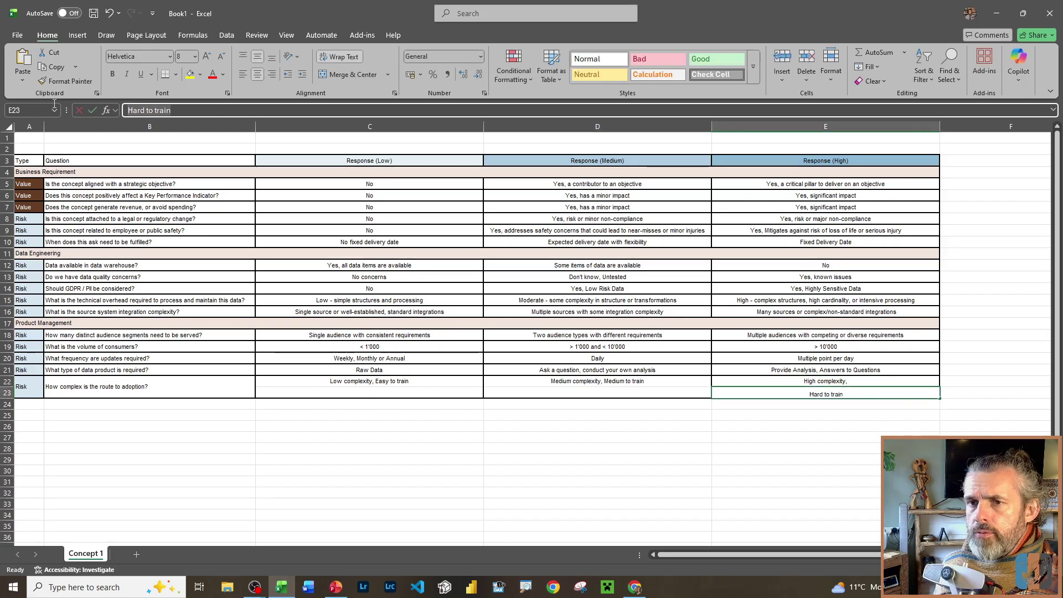
key("BackSpace")
key("Up")
key("F2")
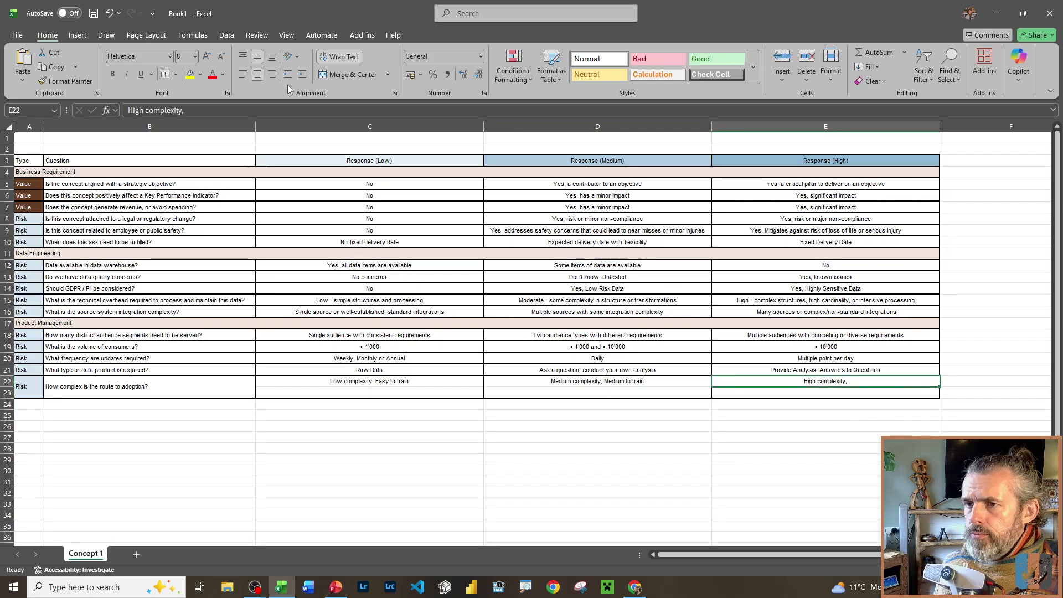
key("ctrl+v")
- Delete the emptied row 23 beneath the route to adoption question
left_click(120, 392)
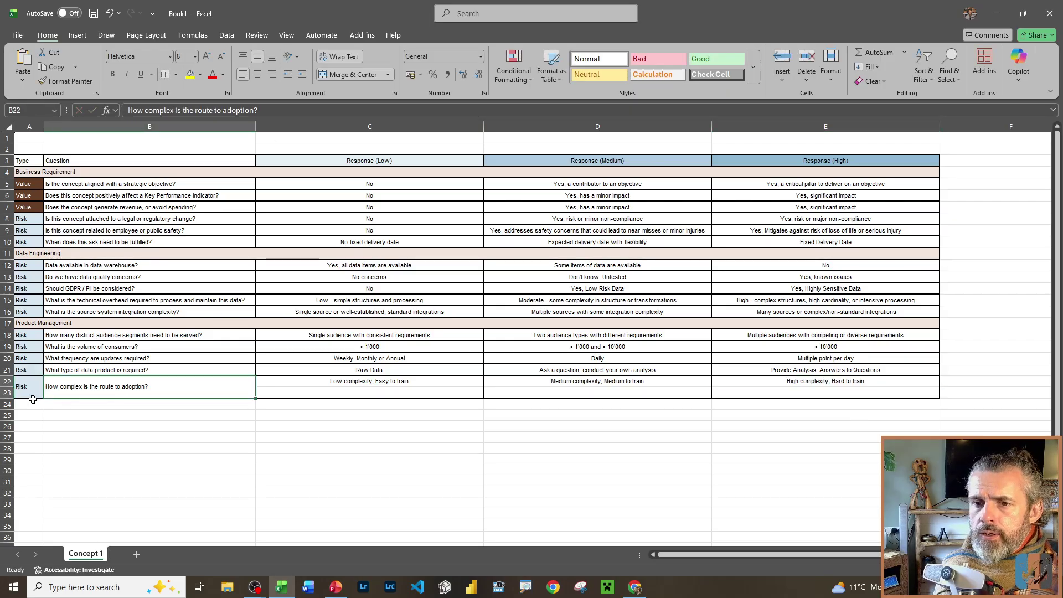
right_click(6, 394)
left_click(83, 307)
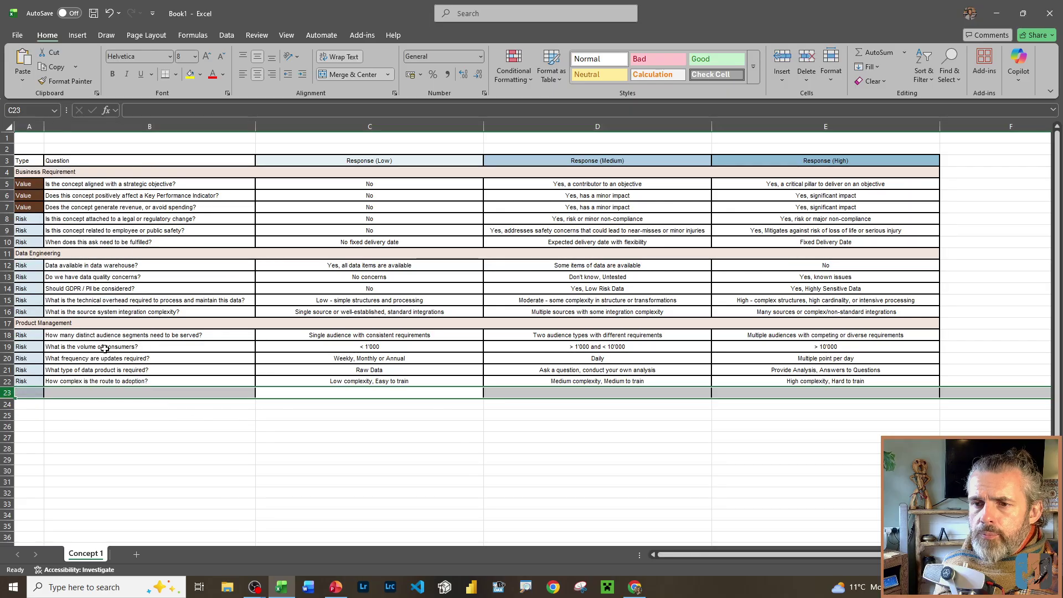
- Apply all borders to the entire question table, from the Type header through the route to adoption row
left_click(382, 514)
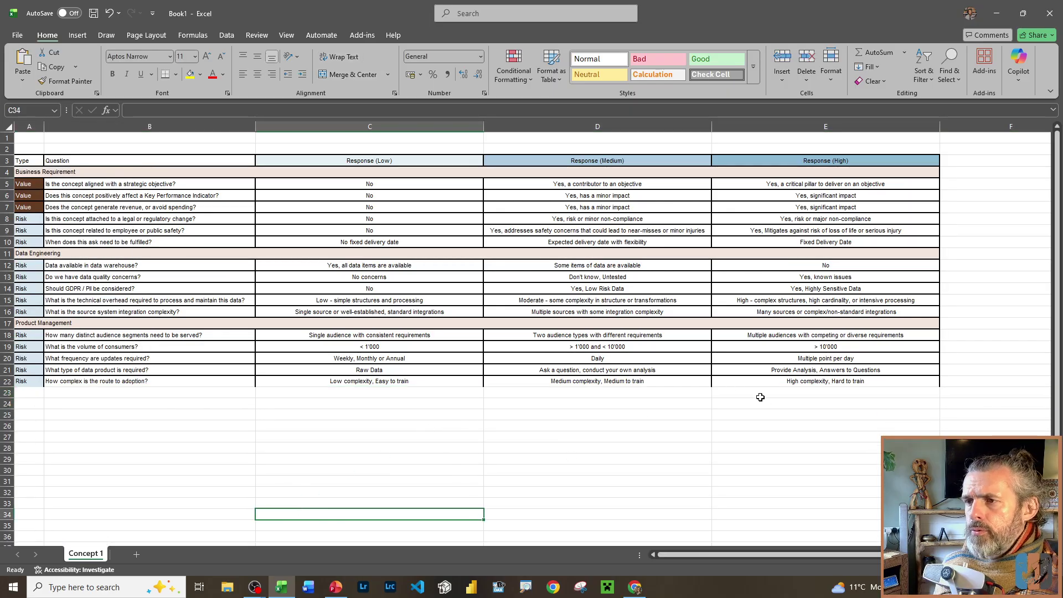
left_click_drag(803, 382, 102, 171)
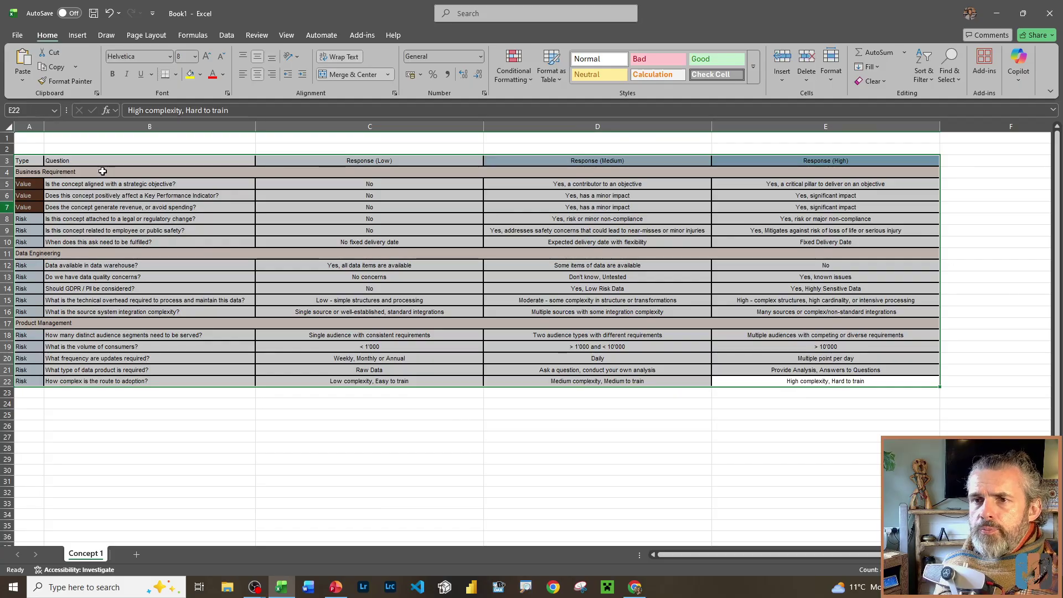
left_click(175, 75)
left_click(201, 183)
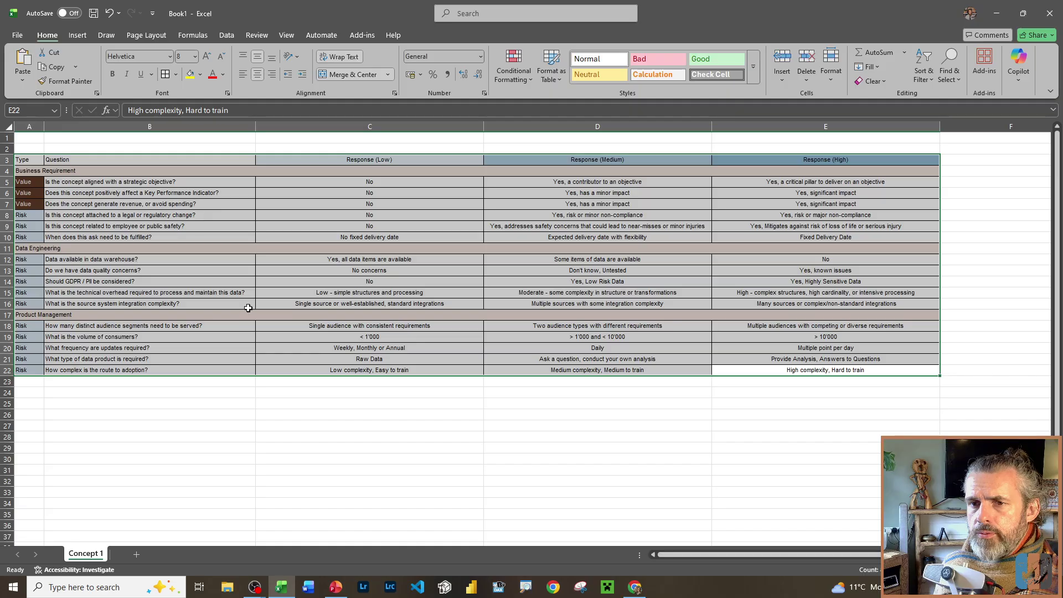
left_click(247, 282)
left_click(457, 302)
left_click(479, 414)
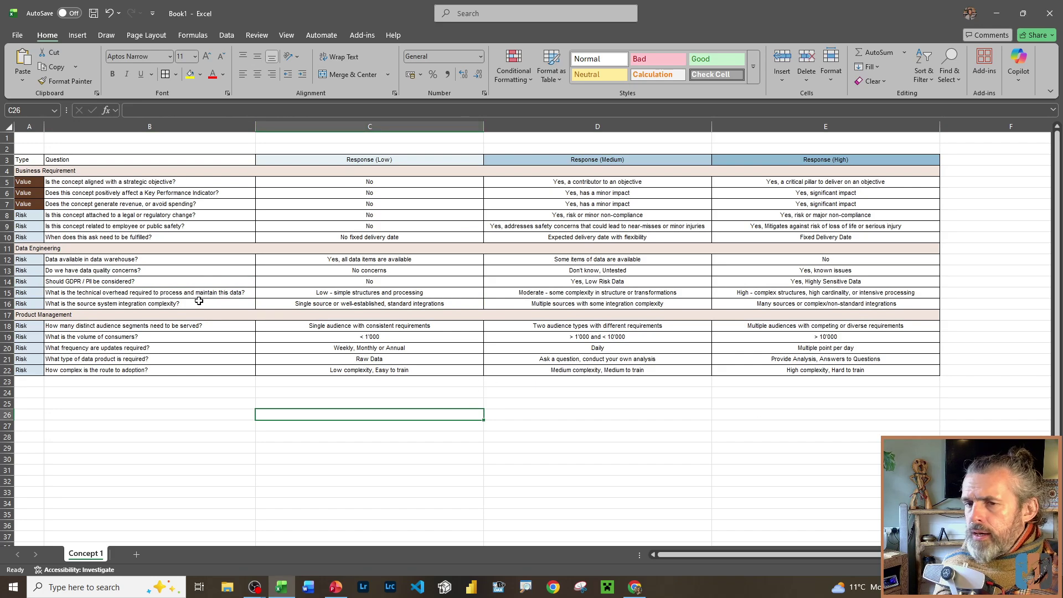
- Increase the height of every row on the sheet uniformly so the table is more spacious
left_click(6, 125)
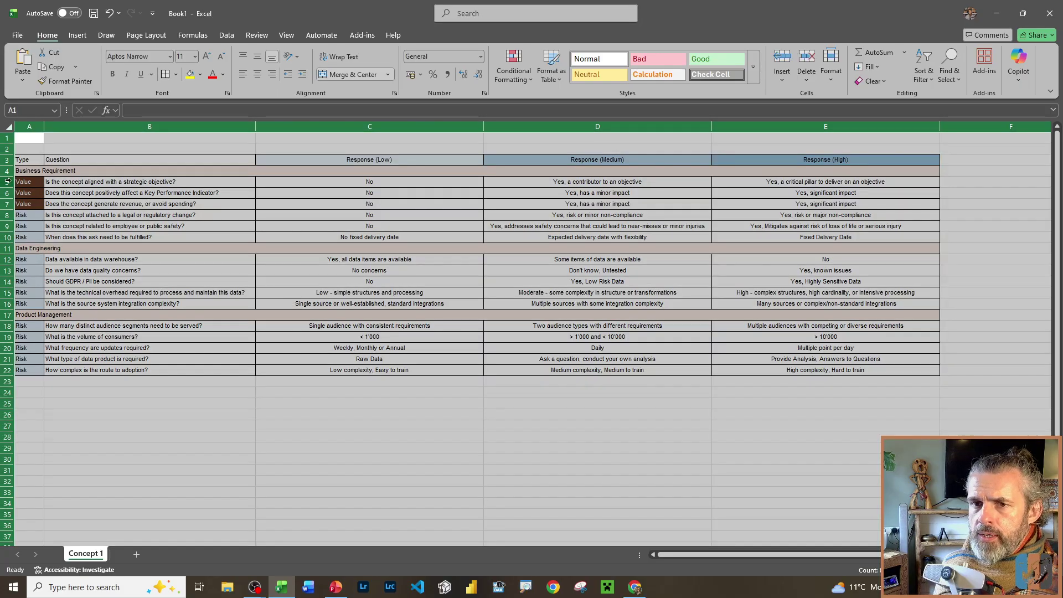
left_click_drag(5, 165, 4, 169)
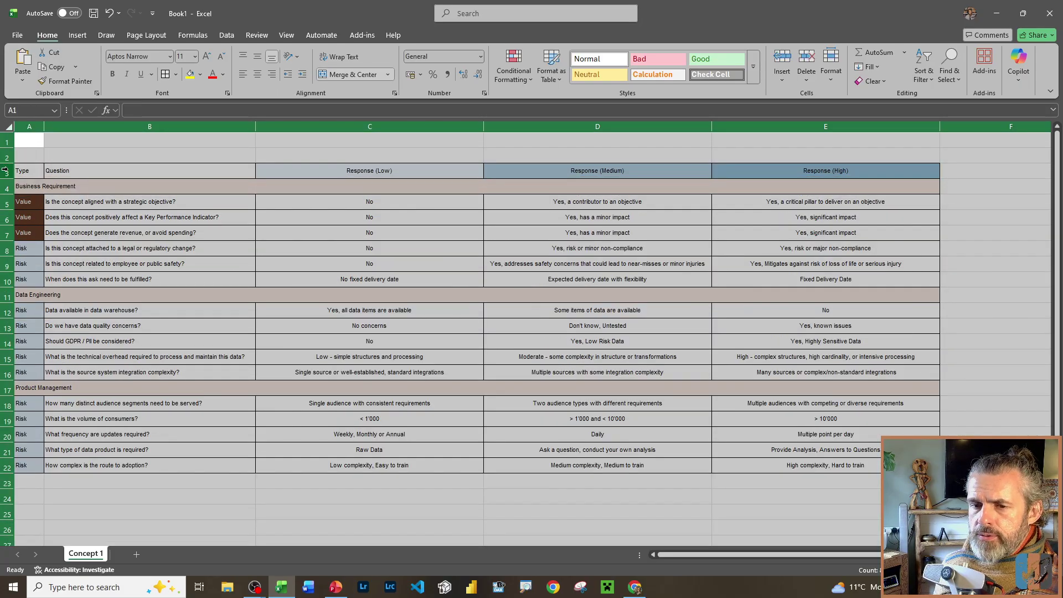
left_click(5, 170)
left_click(7, 125)
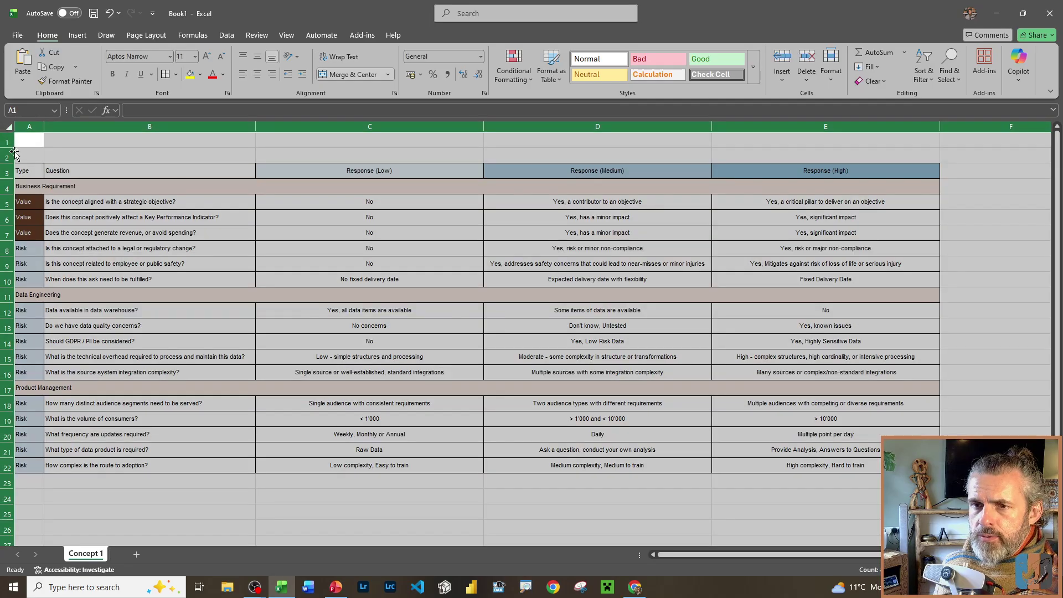
left_click_drag(5, 164, 7, 166)
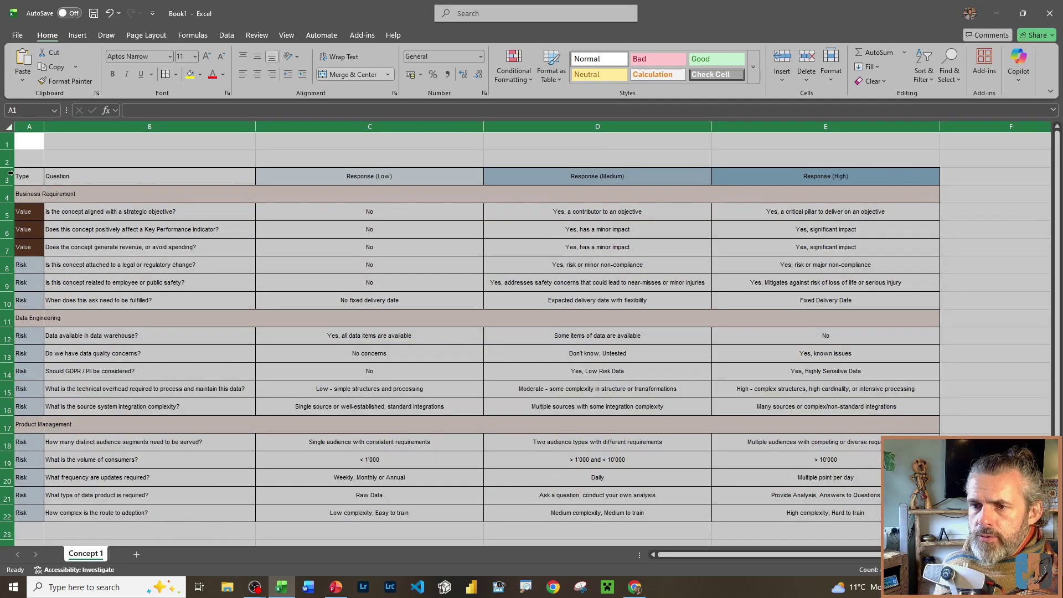
left_click(158, 269)
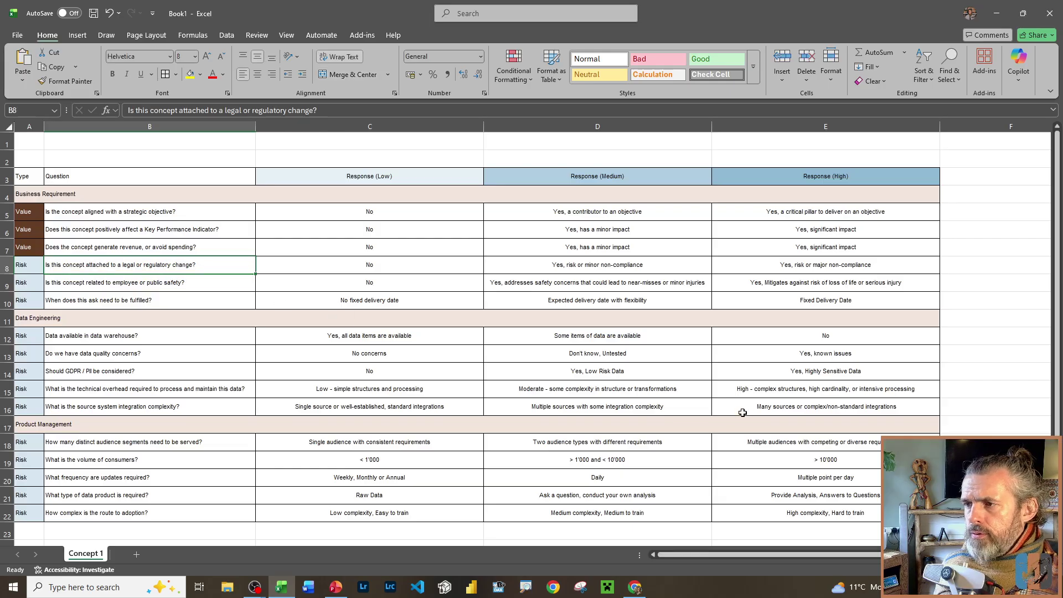
- Raise the font size of the whole question table to 9 and of the medium safety response in D9 to 10
mouse_move(786, 505)
left_mouse_down()
mouse_move(451, 344)
mouse_move(39, 174)
left_mouse_up()
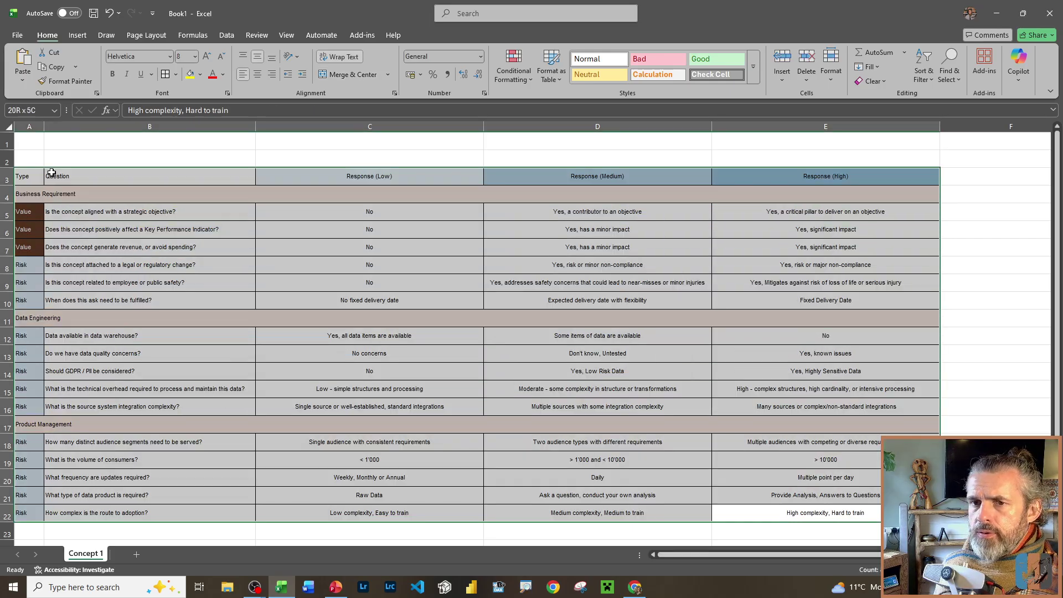
left_click(206, 59)
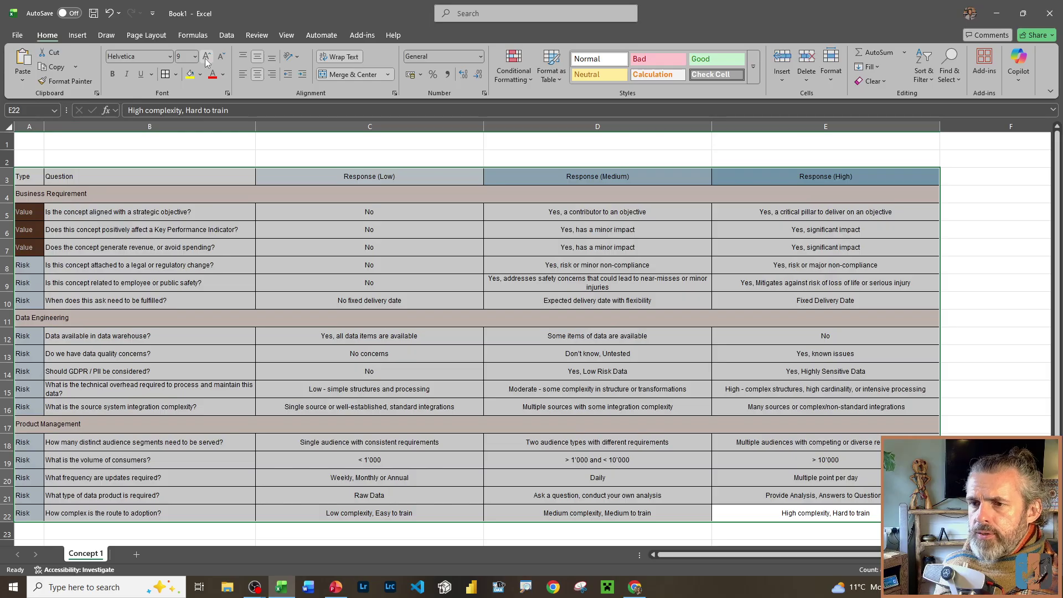
left_click(501, 358)
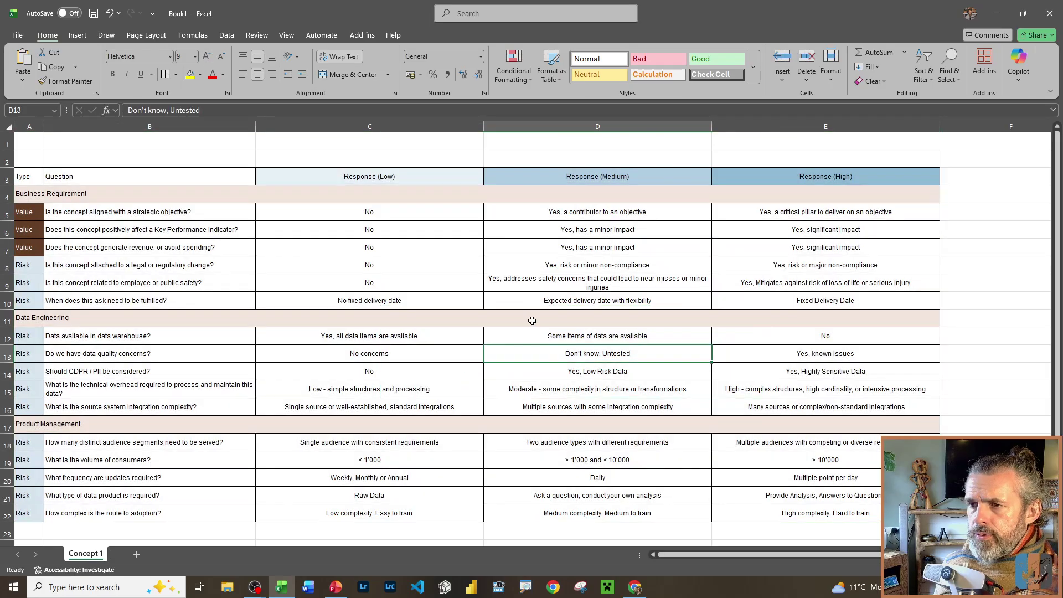
left_click(580, 289)
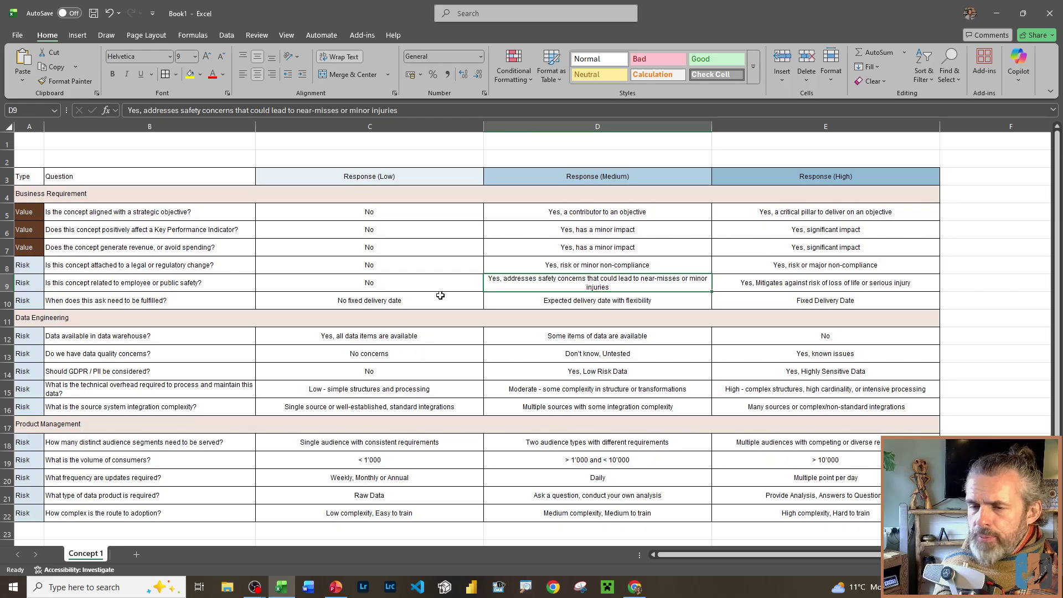
left_click(207, 56)
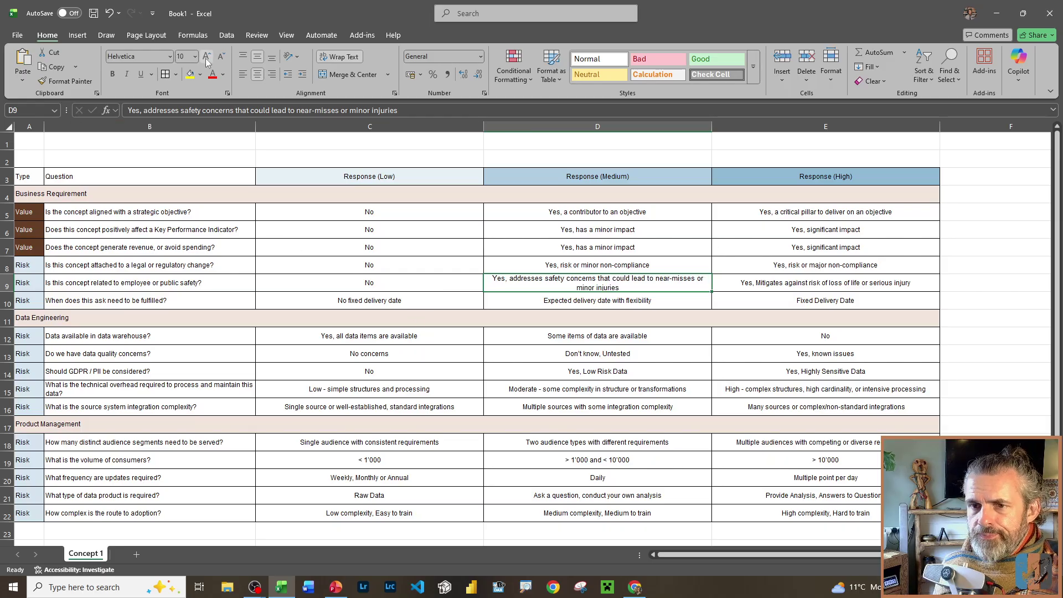
- Set the font of the whole sheet to Helvetica at size 10
left_click(8, 126)
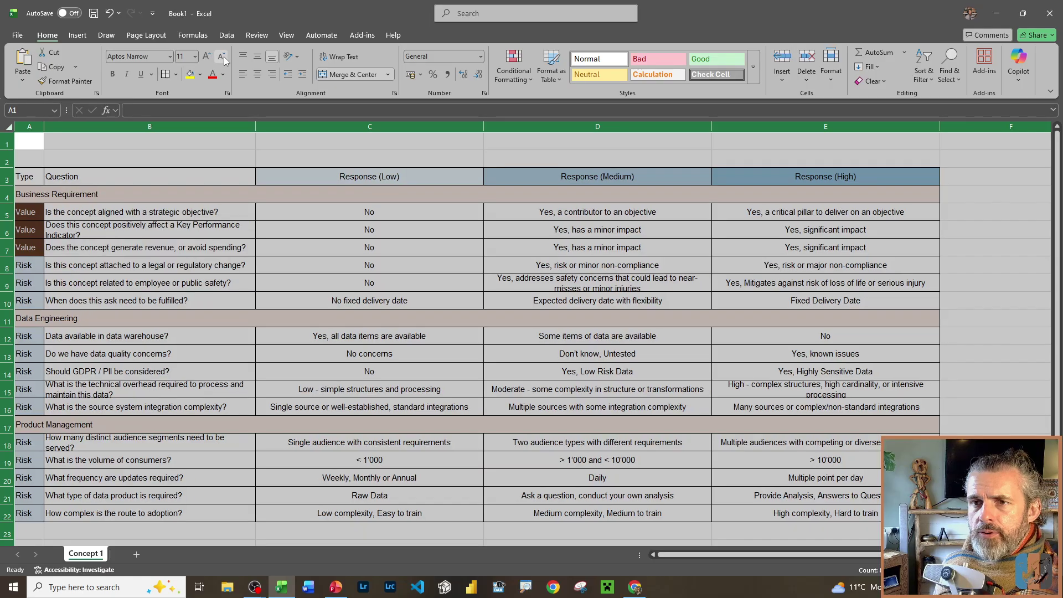
left_click(170, 57)
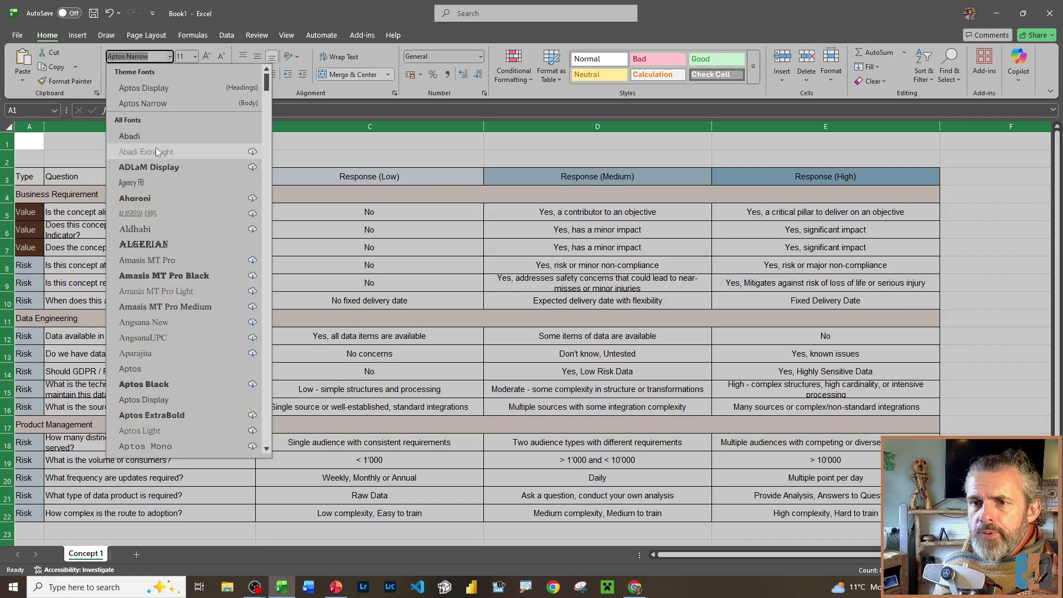
scroll(142, 304, "down", 20)
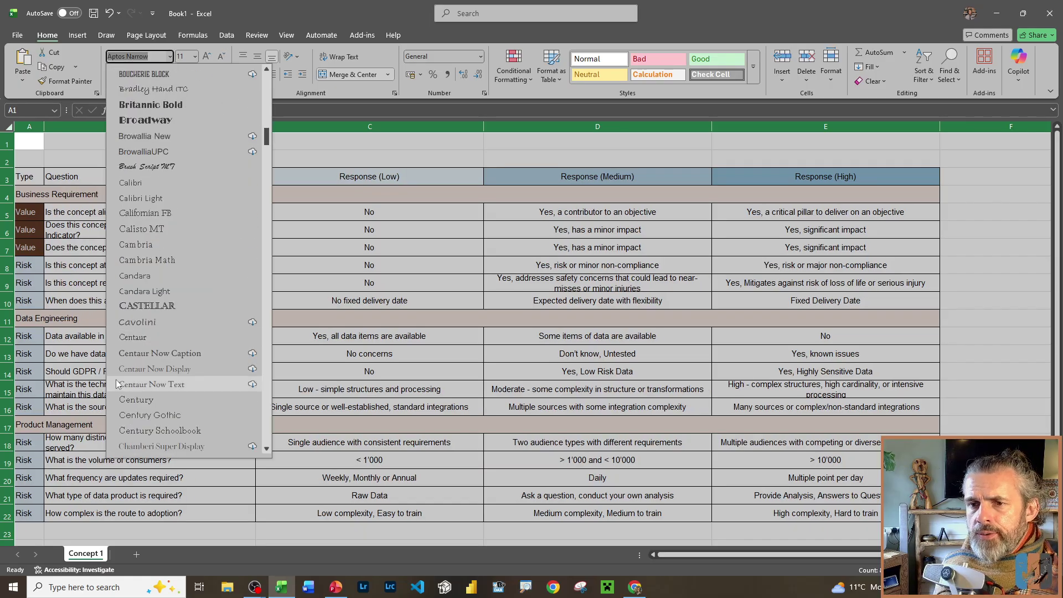
scroll(132, 383, "down", 20)
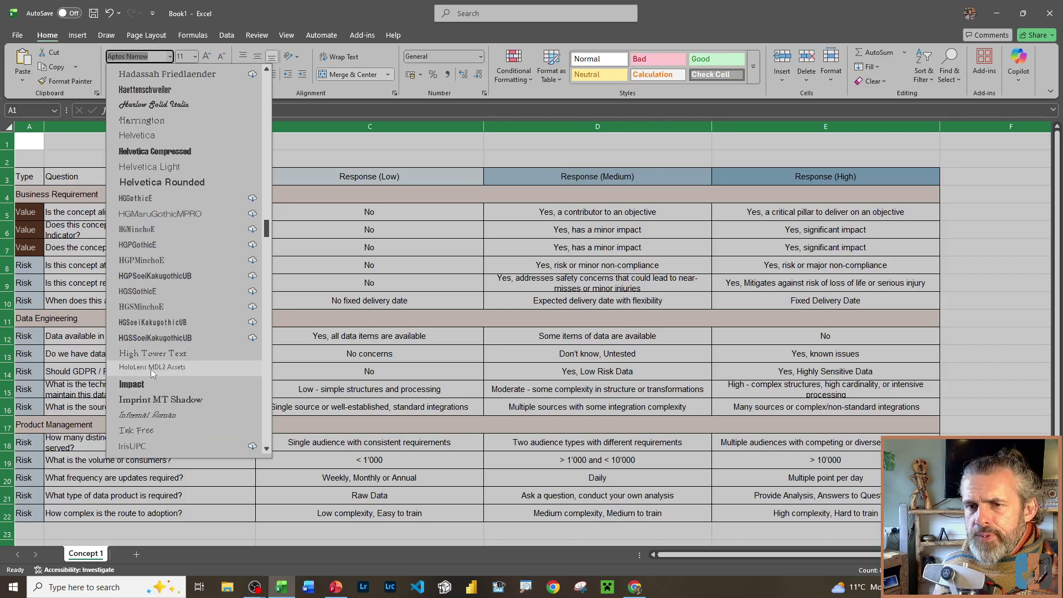
left_click(155, 139)
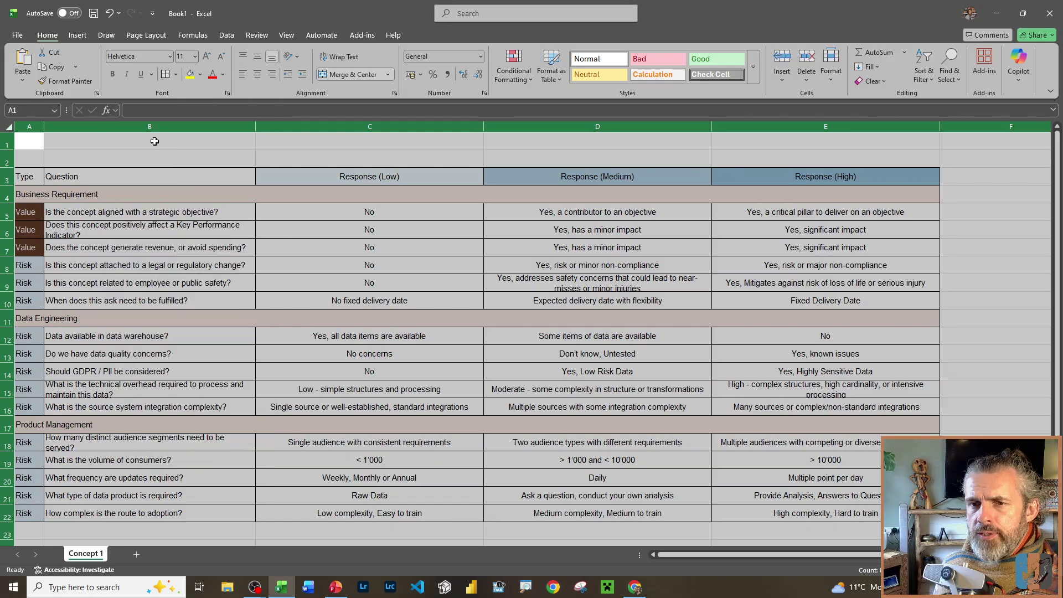
left_click(224, 56)
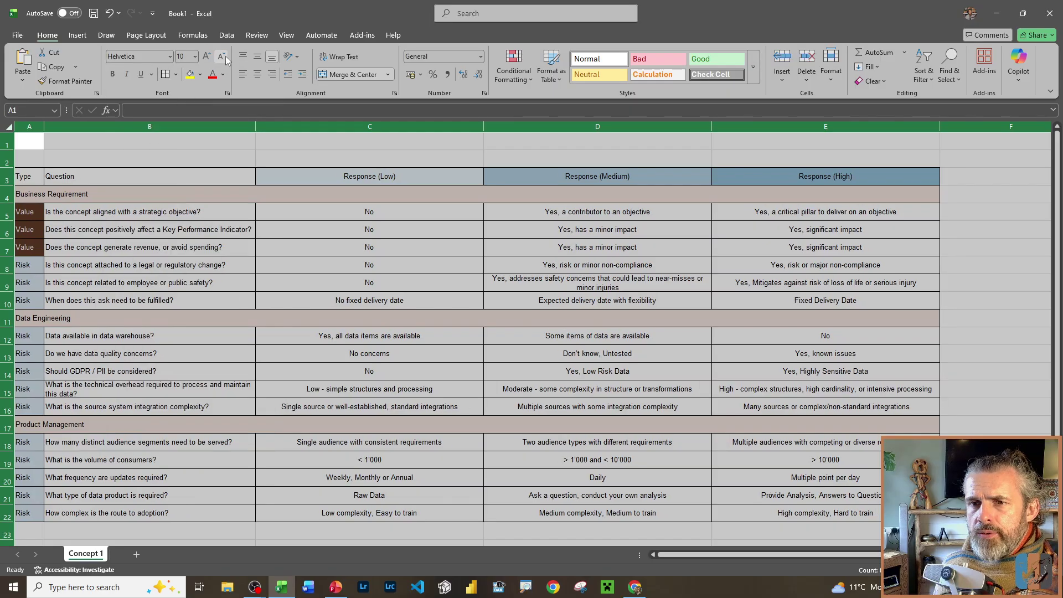
left_click(192, 276)
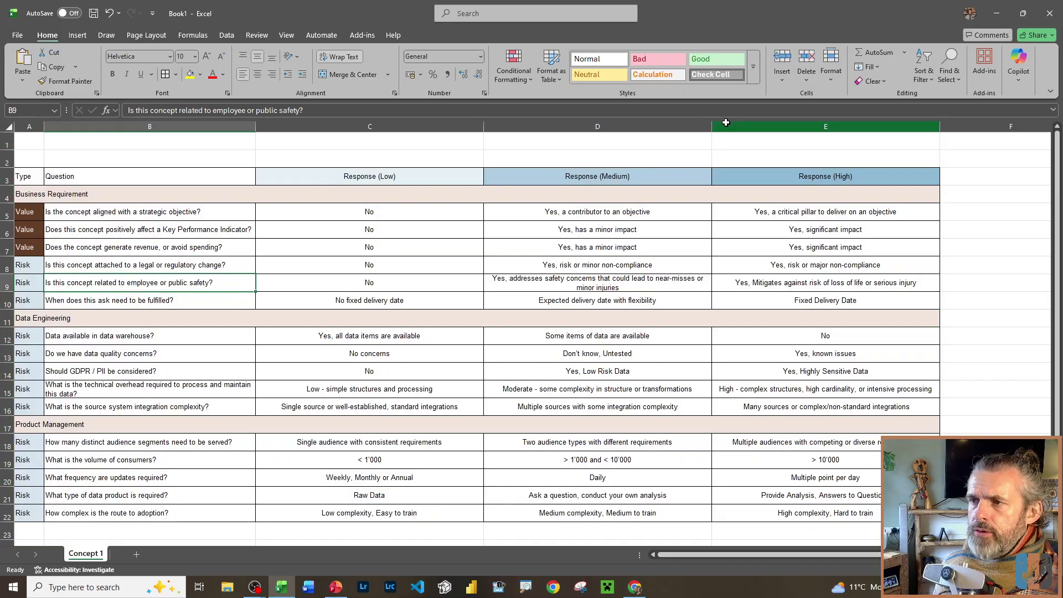
- Narrow the Low, Medium and High response columns C to E to the same smaller width
left_click_drag(726, 122, 451, 126)
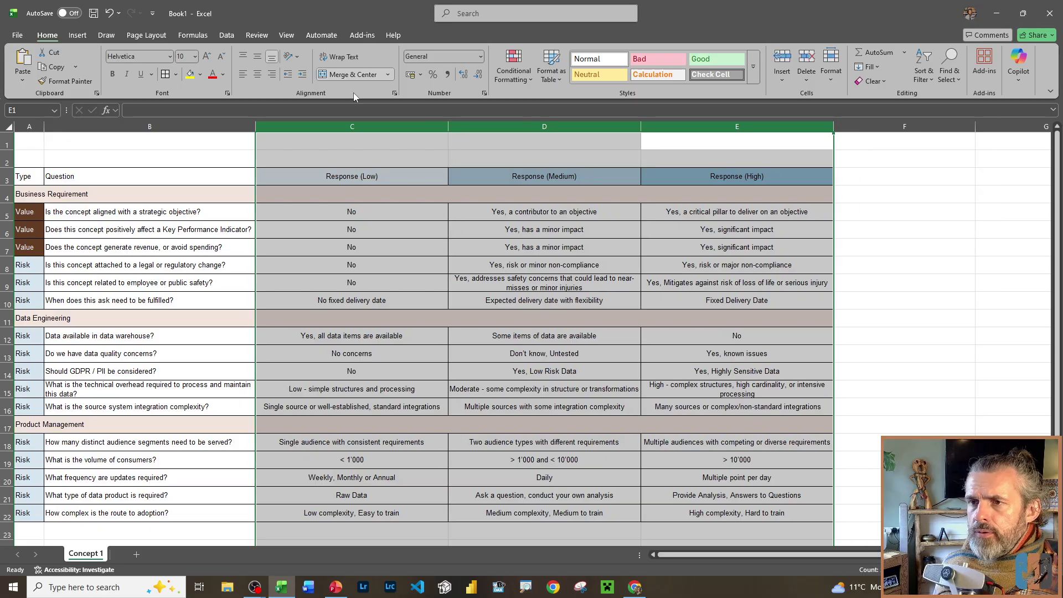
left_click(373, 249)
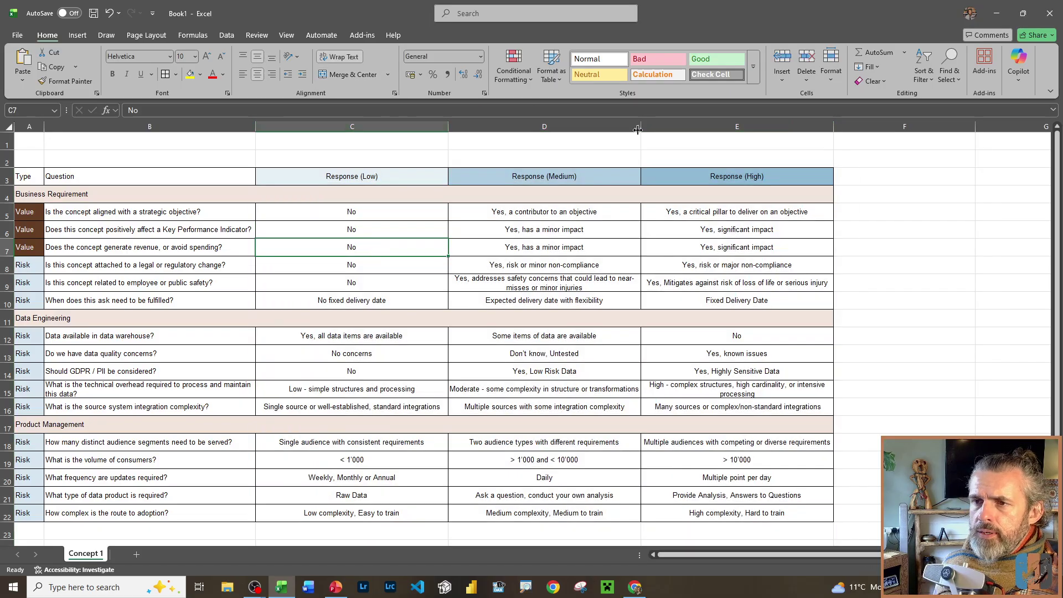
- Try left alignment on the response columns C to E, and set them back to centred
left_click_drag(657, 127, 266, 127)
left_click(244, 76)
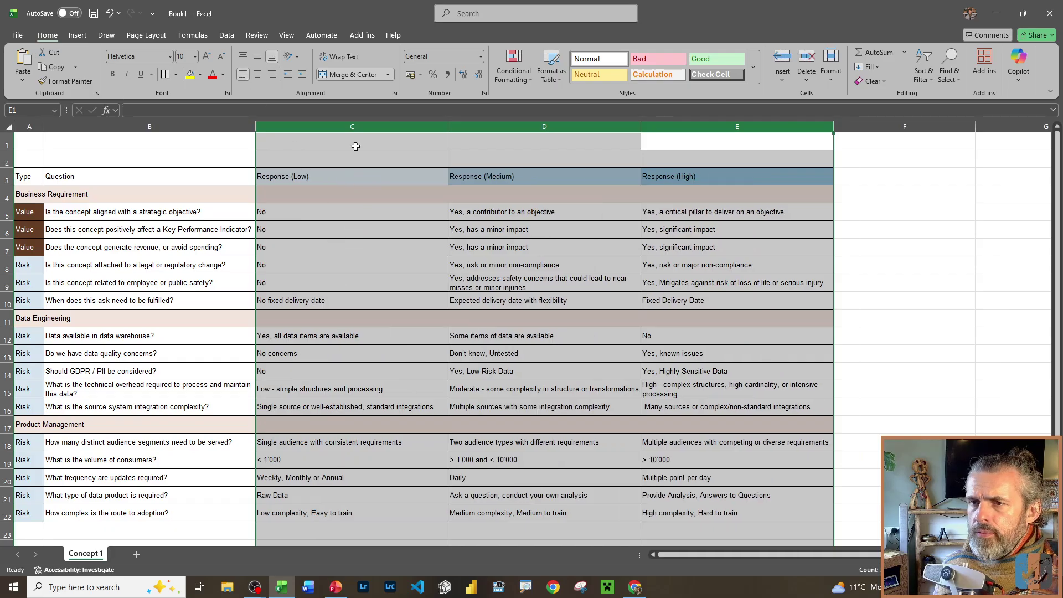
left_click(258, 75)
left_click(324, 215)
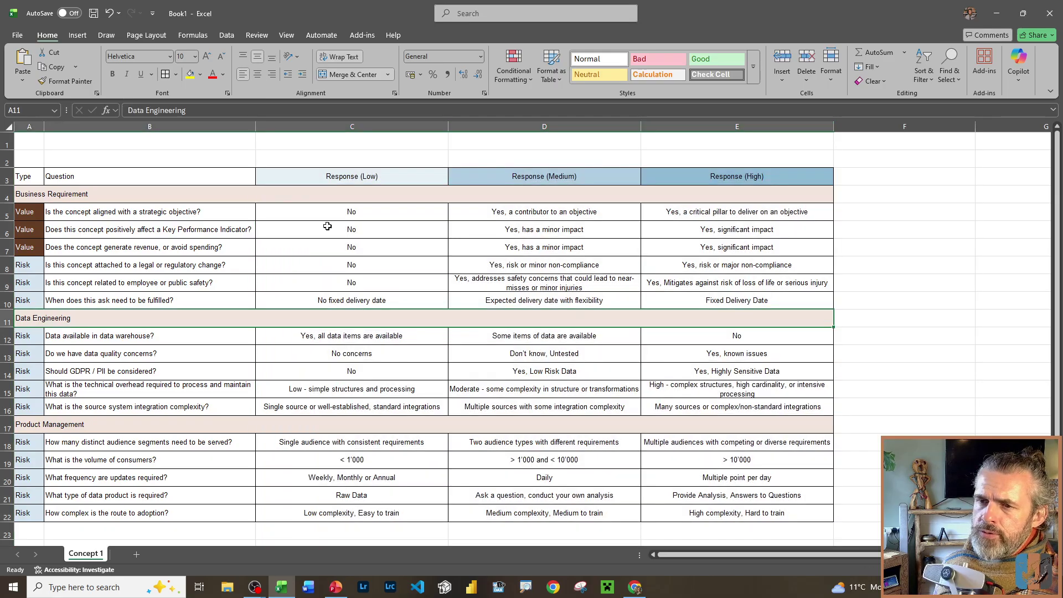
- Insert an empty column between Question and Response (Low), and narrow it to about half its width
right_click(270, 126)
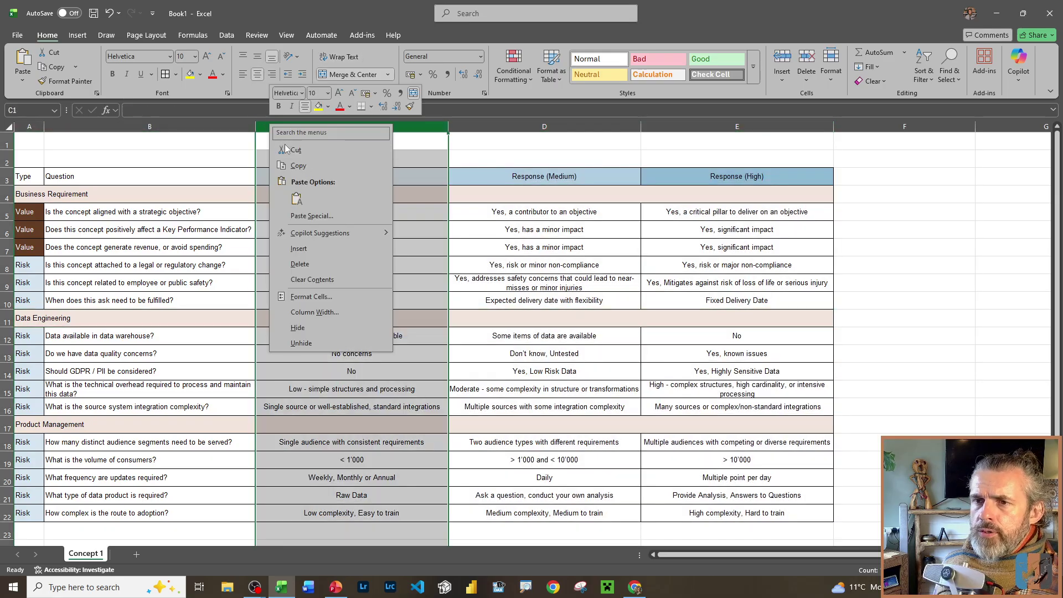
left_click(299, 249)
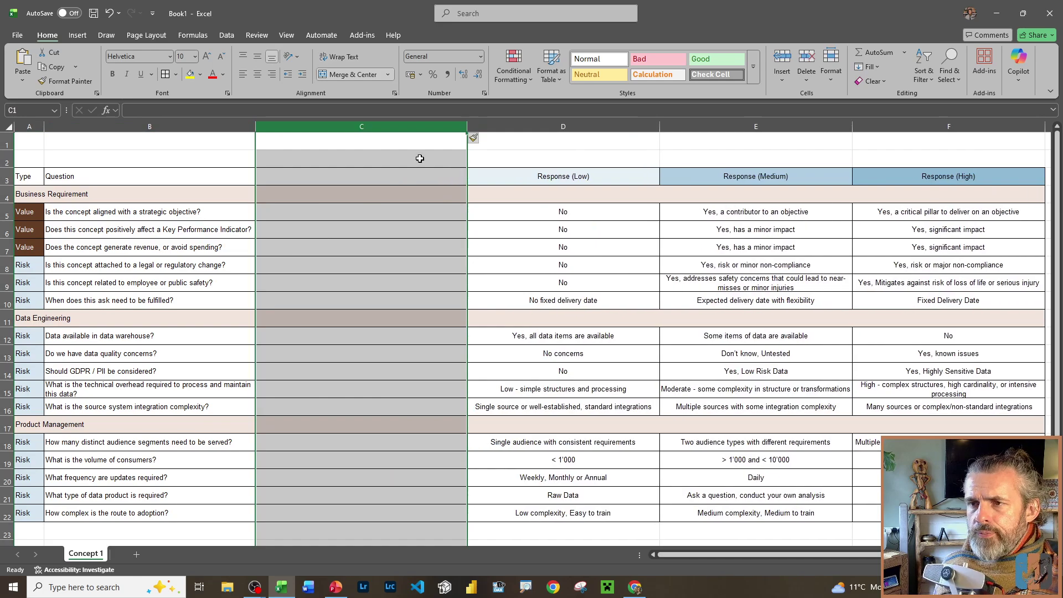
right_click(497, 123)
mouse_move(549, 238)
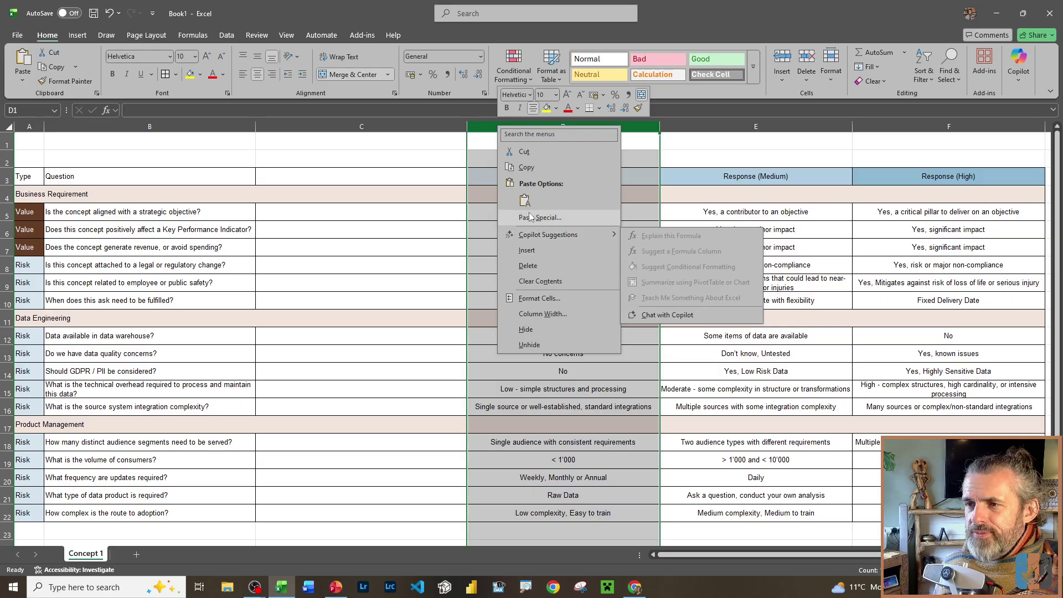
left_click(360, 195)
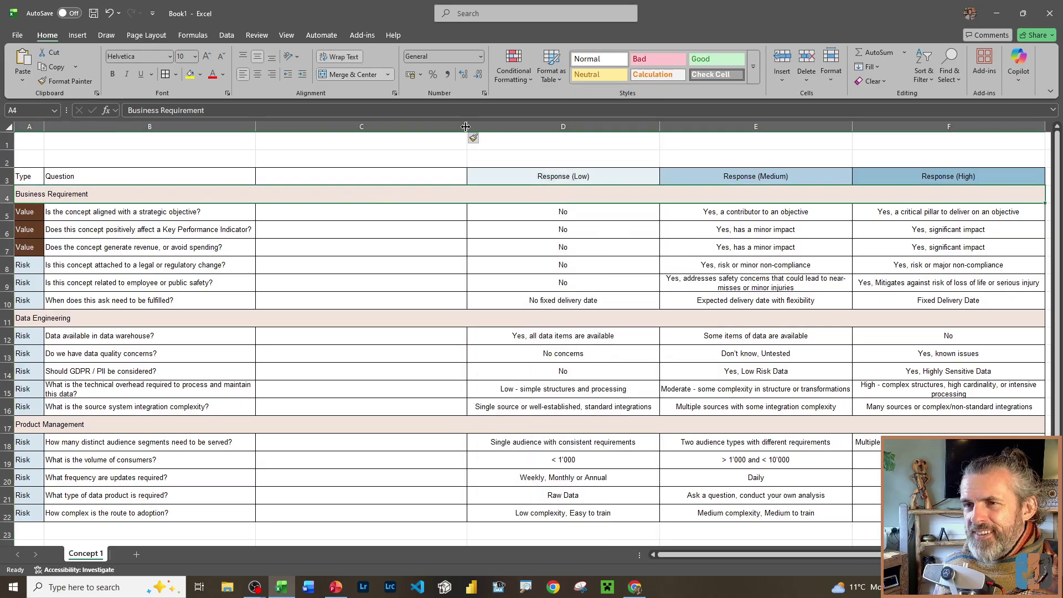
left_click_drag(467, 127, 366, 129)
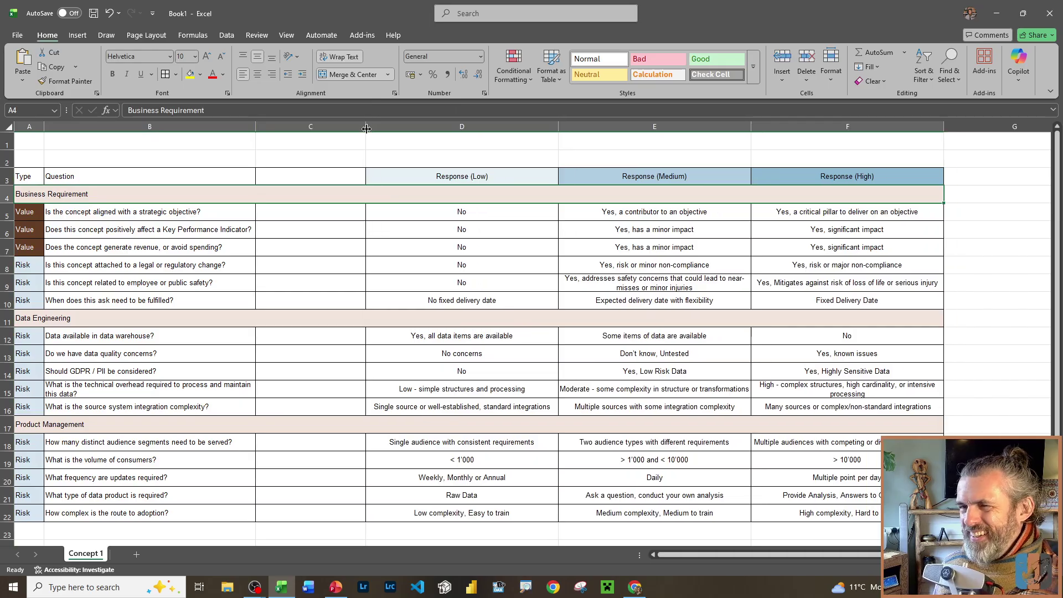
left_click(317, 178)
left_click(303, 218)
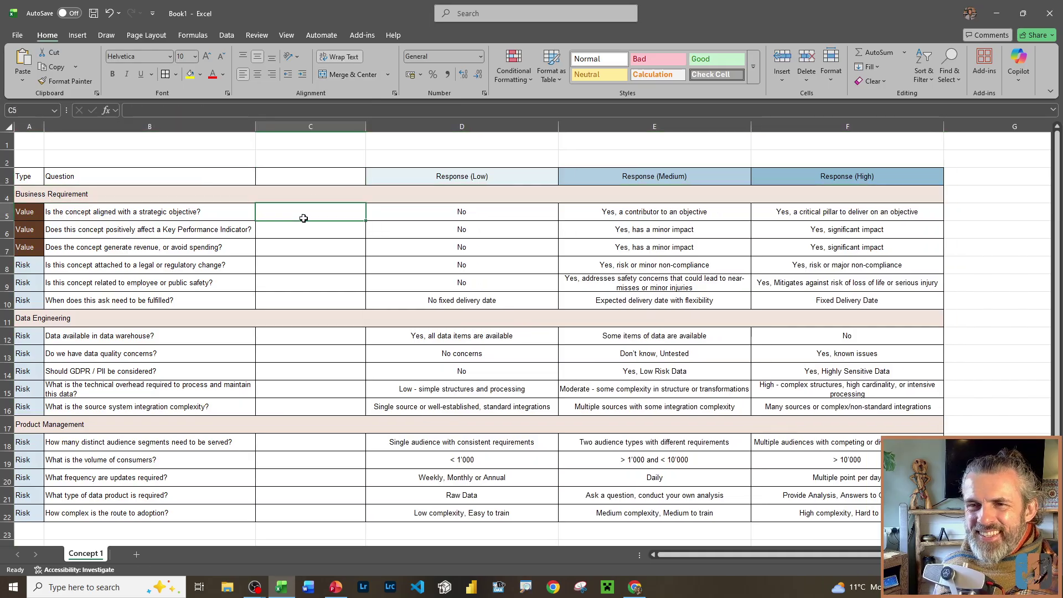
left_click(309, 183)
left_click(298, 214)
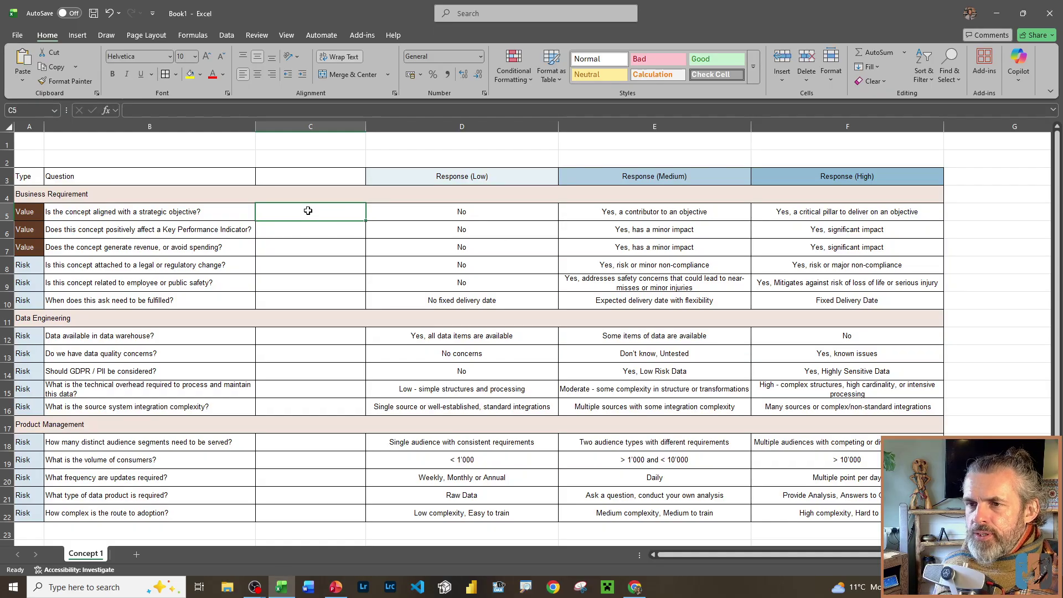
left_click(304, 230)
left_click(304, 247)
left_click(304, 265)
left_click(307, 286)
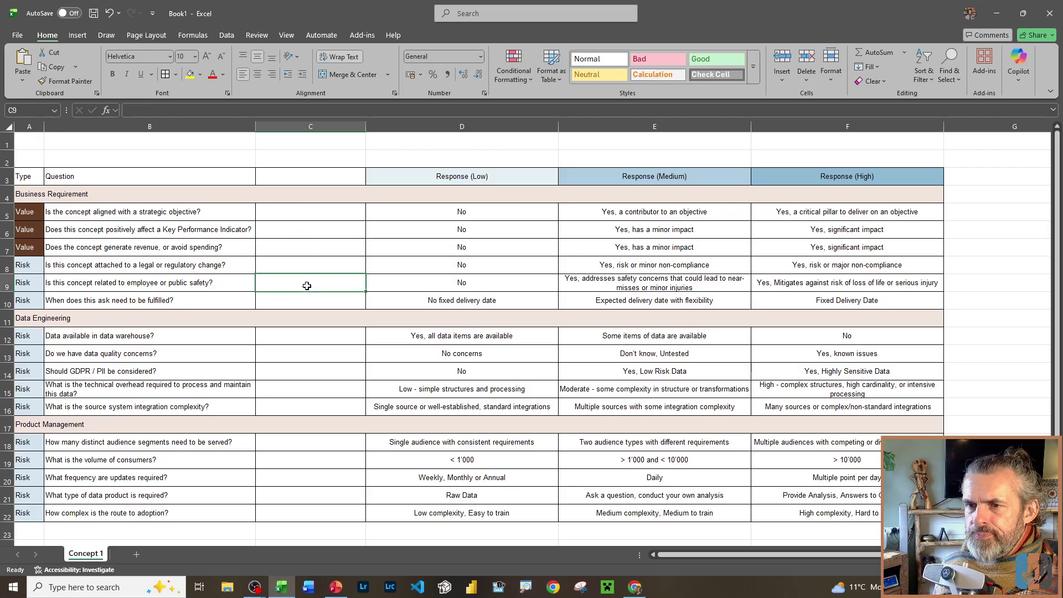
left_click(309, 317)
left_click(308, 301)
left_click(309, 336)
left_click(312, 363)
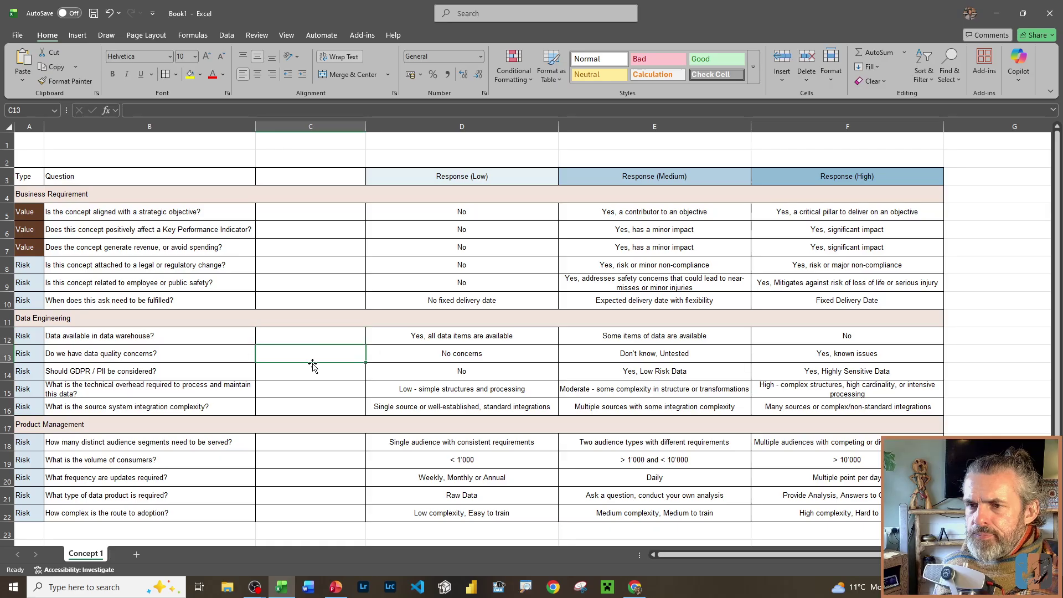
left_click(313, 371)
left_click(313, 389)
left_click(315, 401)
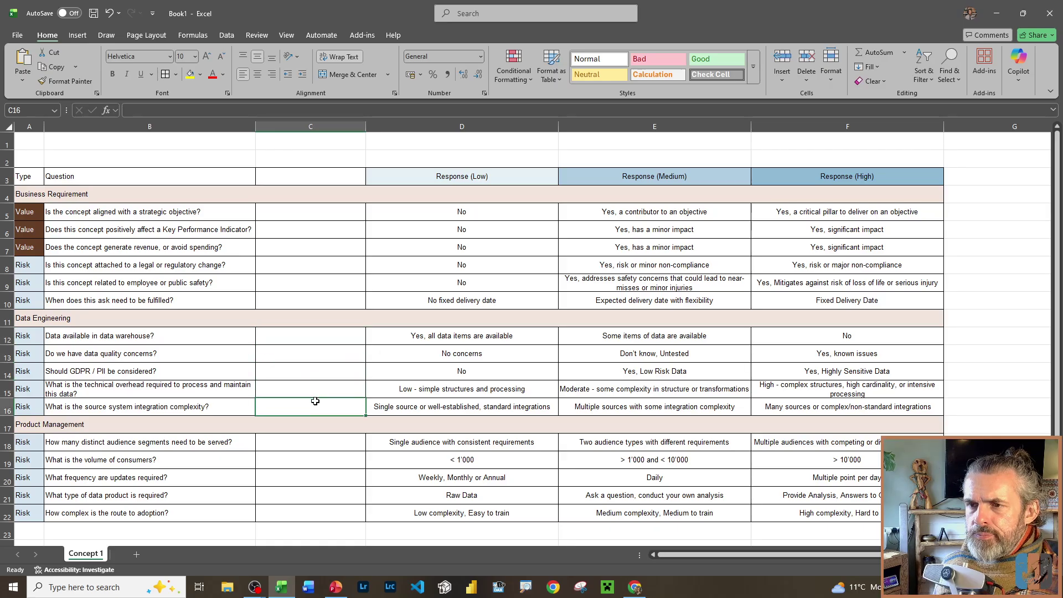
- Add a new worksheet and start a response list with a heading in A1 and High in A2
left_click(337, 227)
left_click(339, 216)
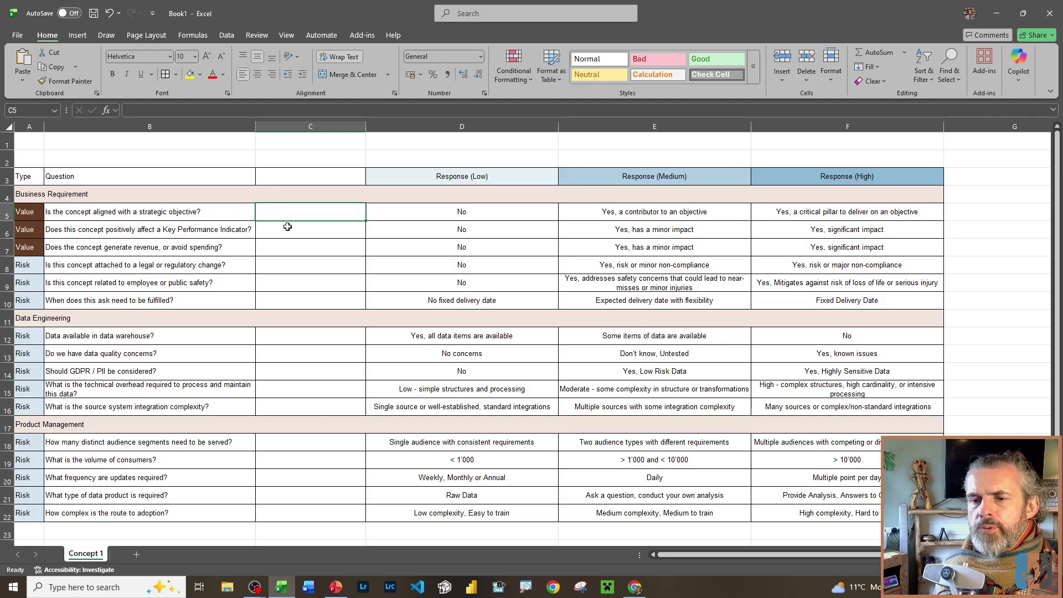
left_click(136, 554)
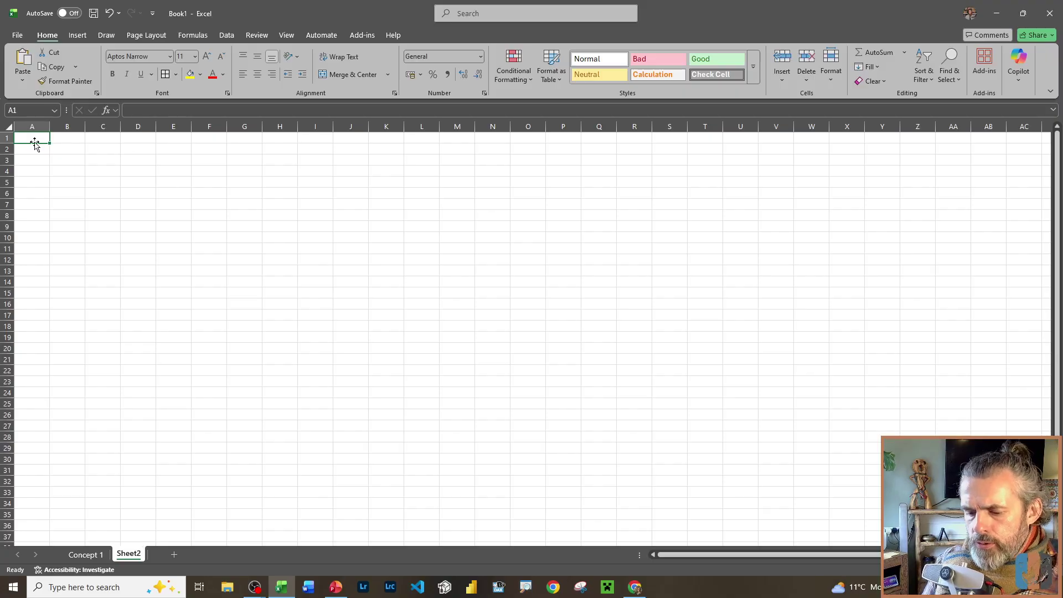
type("Reponce")
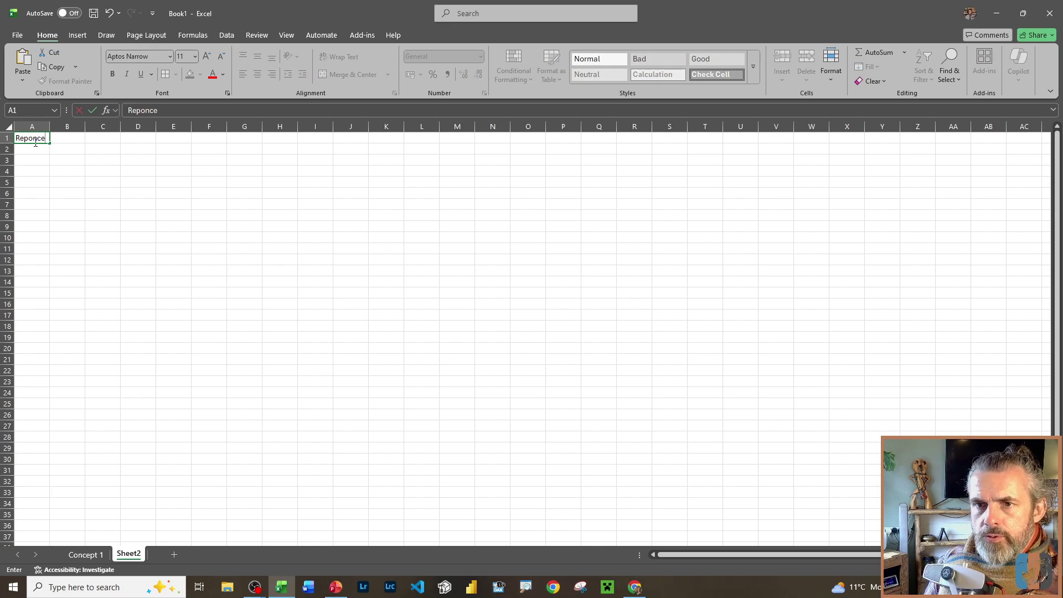
key("Return")
type("High")
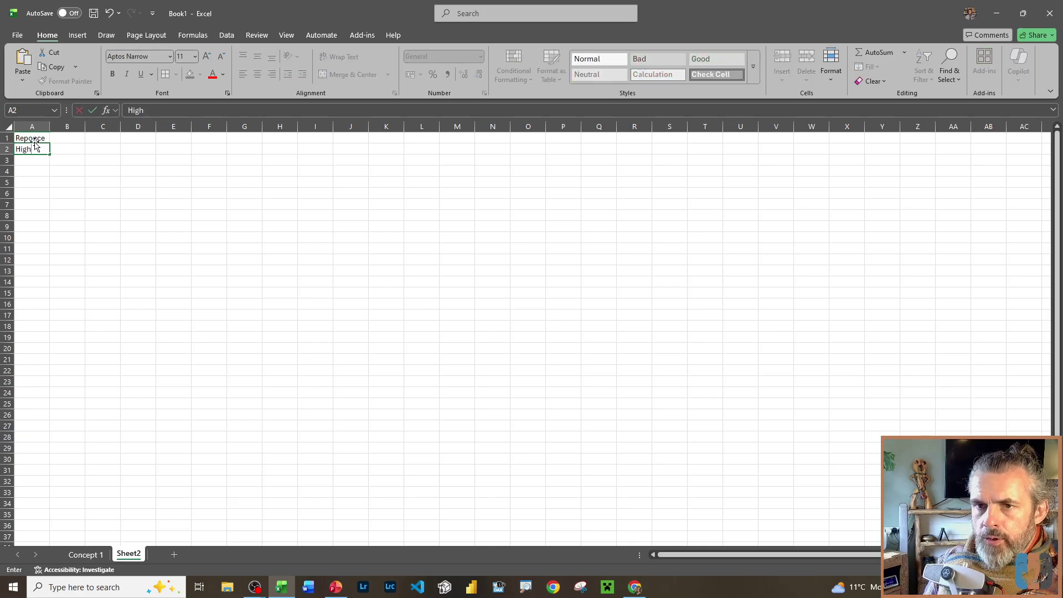
key("Return")
type("M")
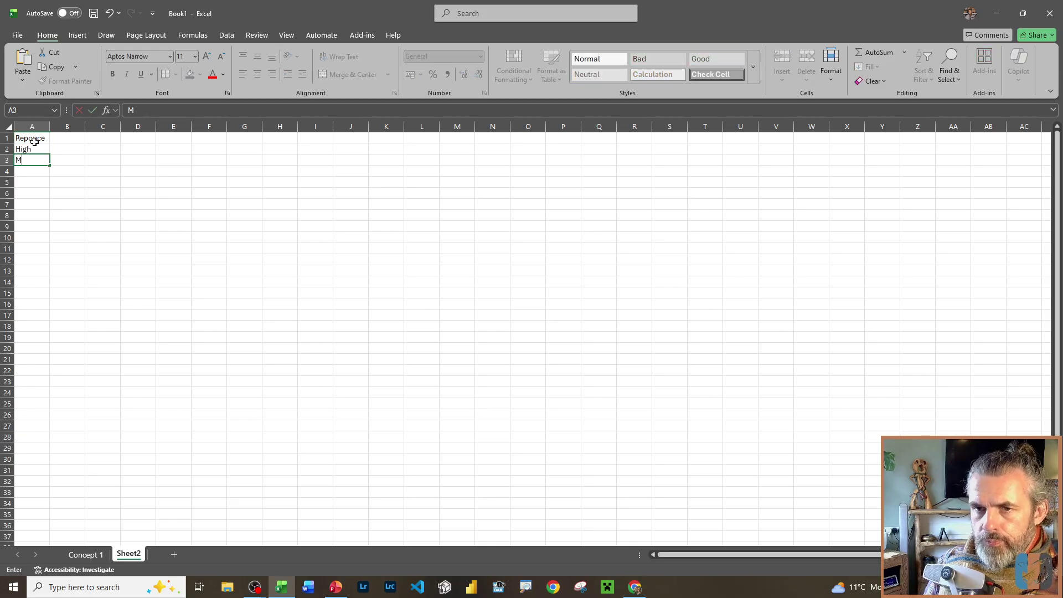
- Change the heading in A1 to "Value Responses", correcting the spelling of the second word
left_click(34, 142)
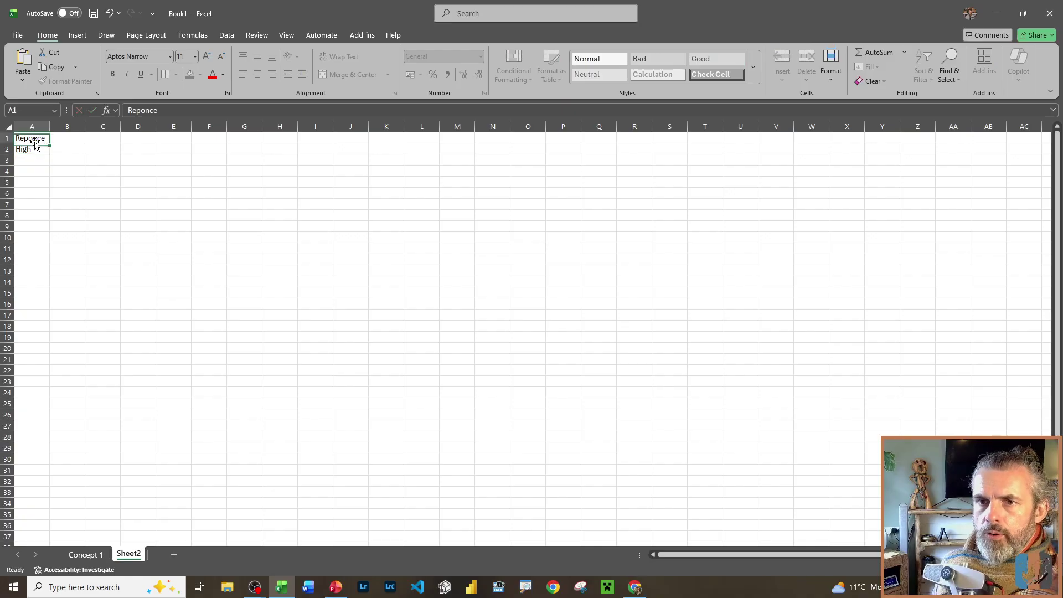
left_click(127, 110)
type("s")
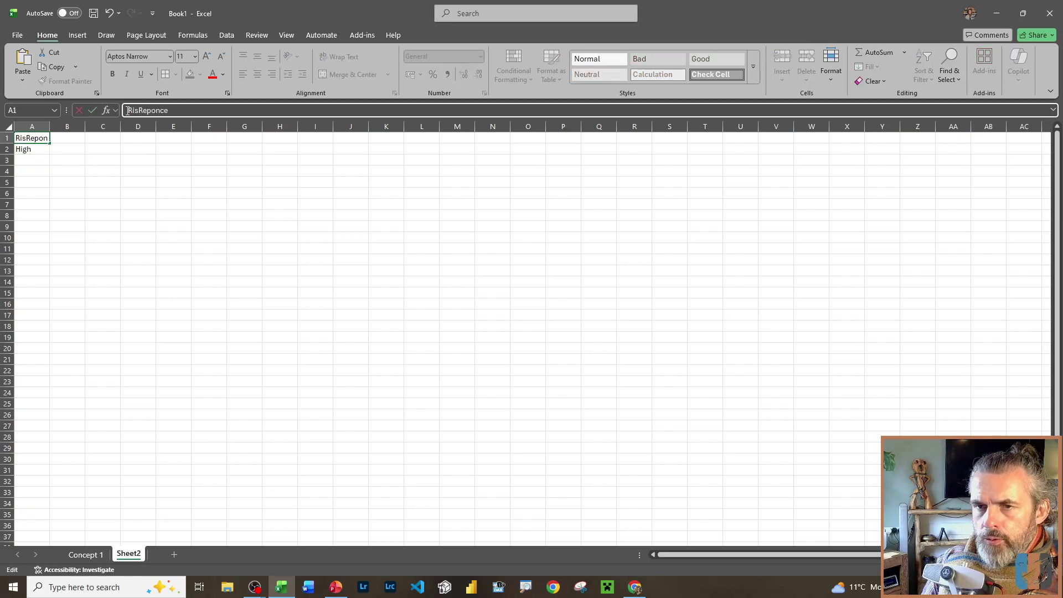
key("BackSpace")
type("Value")
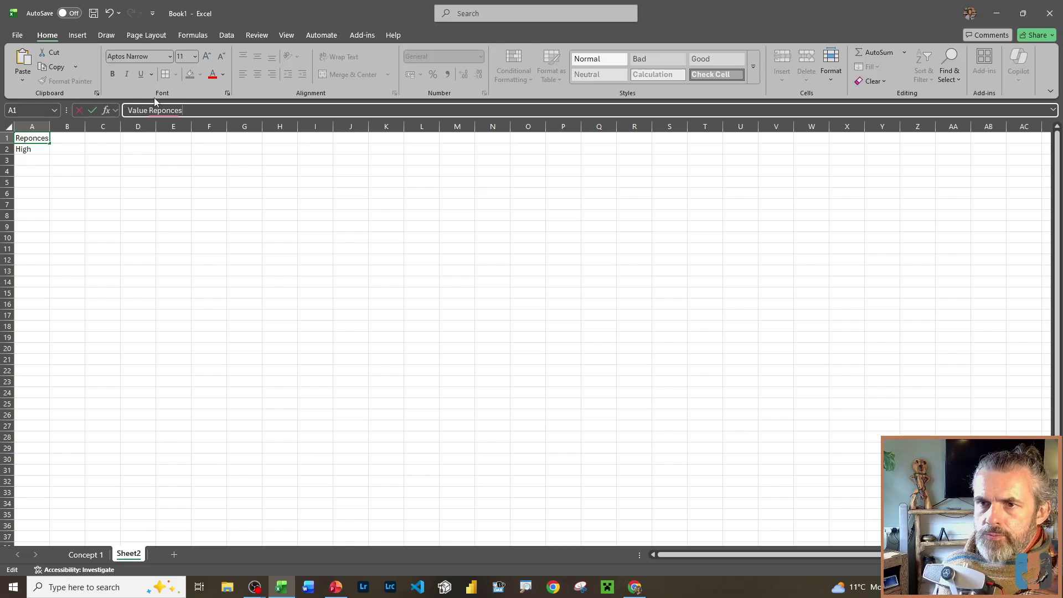
right_click(168, 109)
key("Escape")
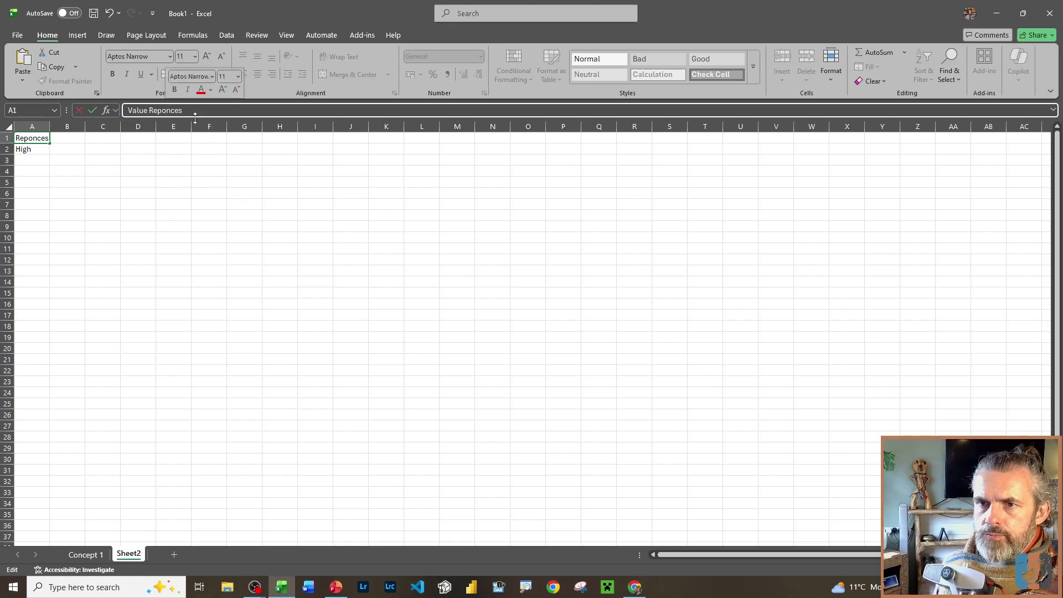
right_click(179, 114)
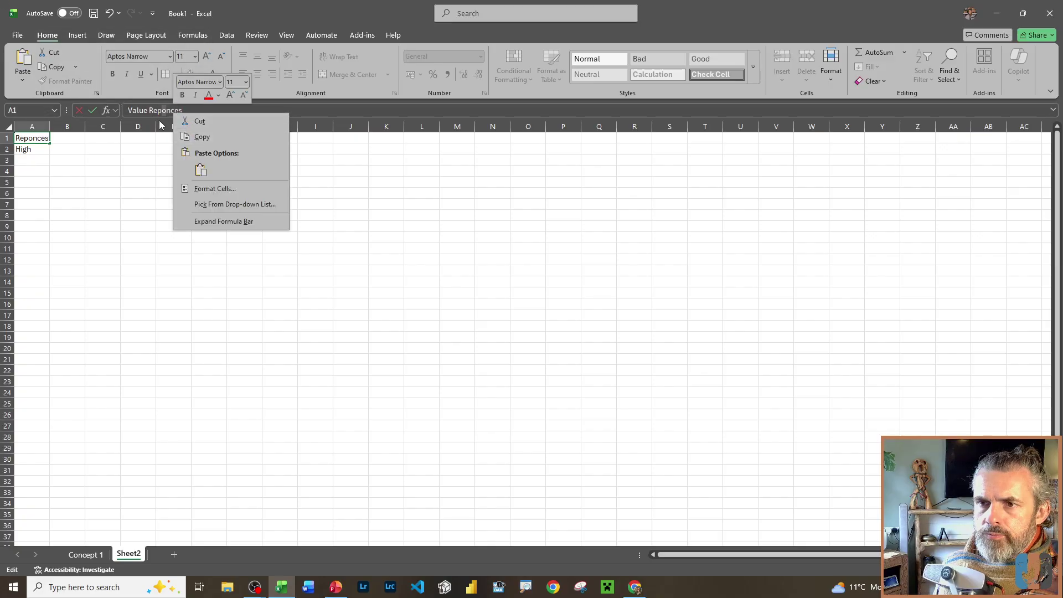
left_click(163, 112)
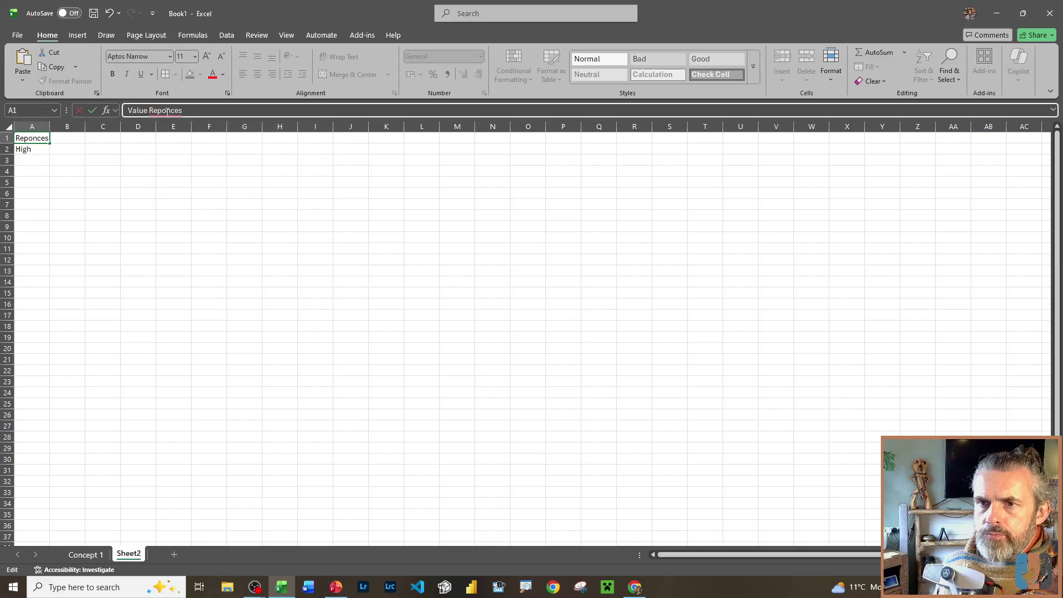
mouse_move(176, 114)
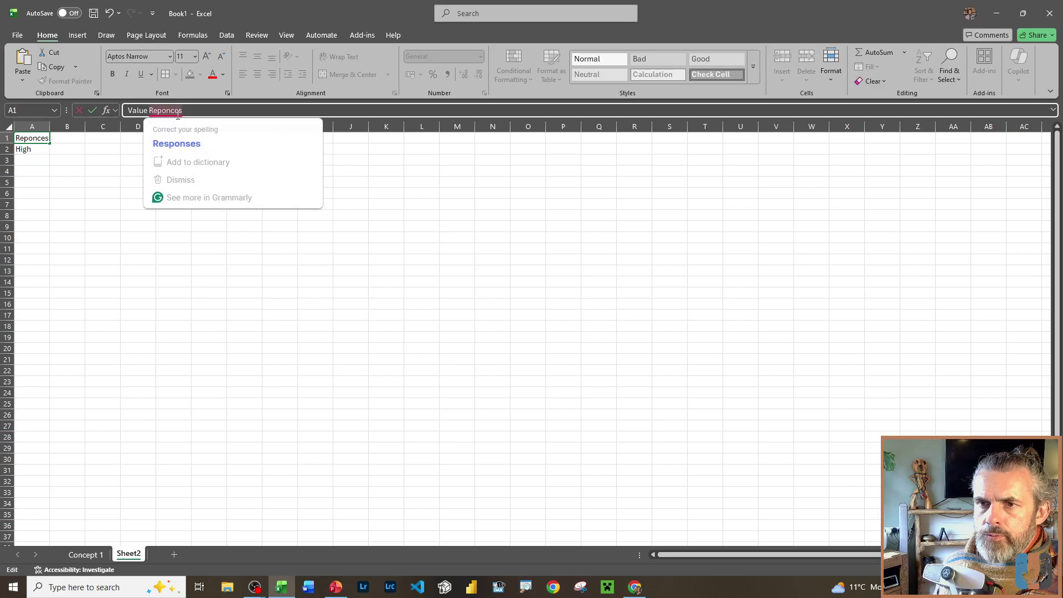
left_click(176, 143)
left_click(145, 159)
- Copy the A1 heading to C1, change the copy to "Risk Responses", and insert an empty column before it
left_click(42, 139)
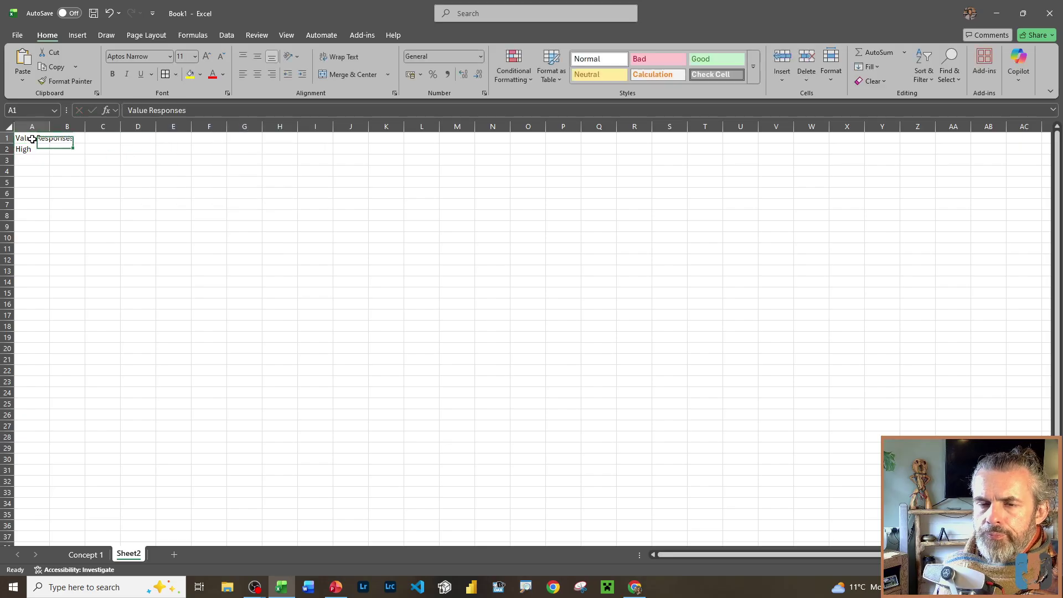
left_click_drag(42, 141, 111, 139)
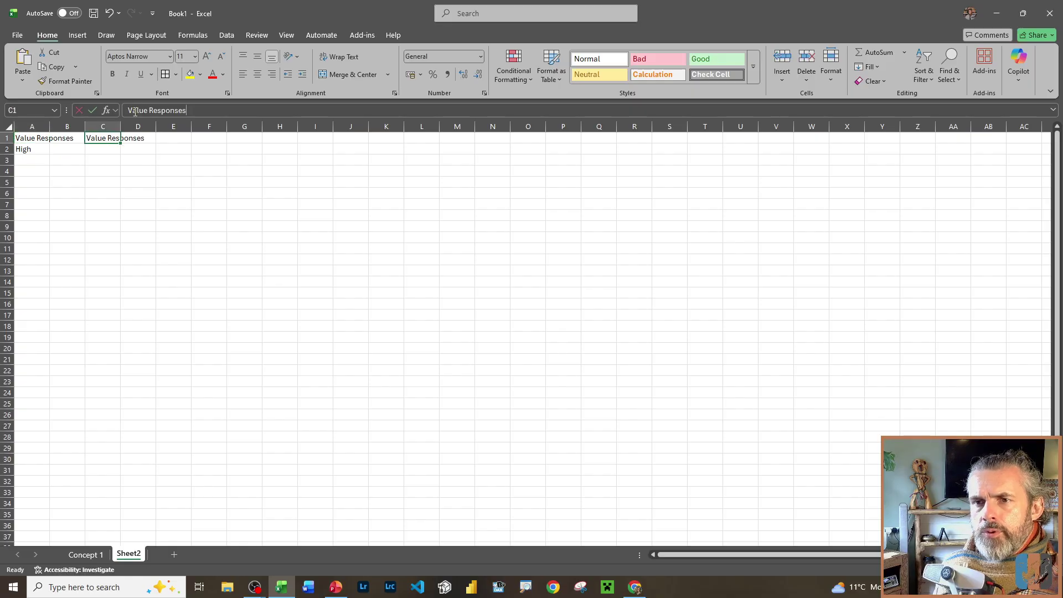
double_click(136, 110)
type("Ri")
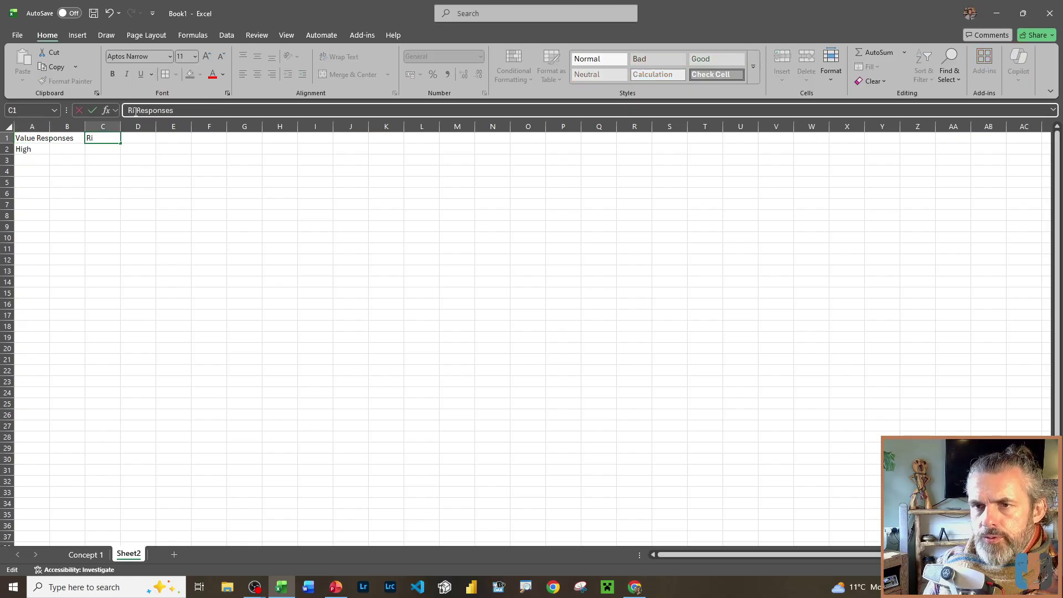
type("sk")
key("Return")
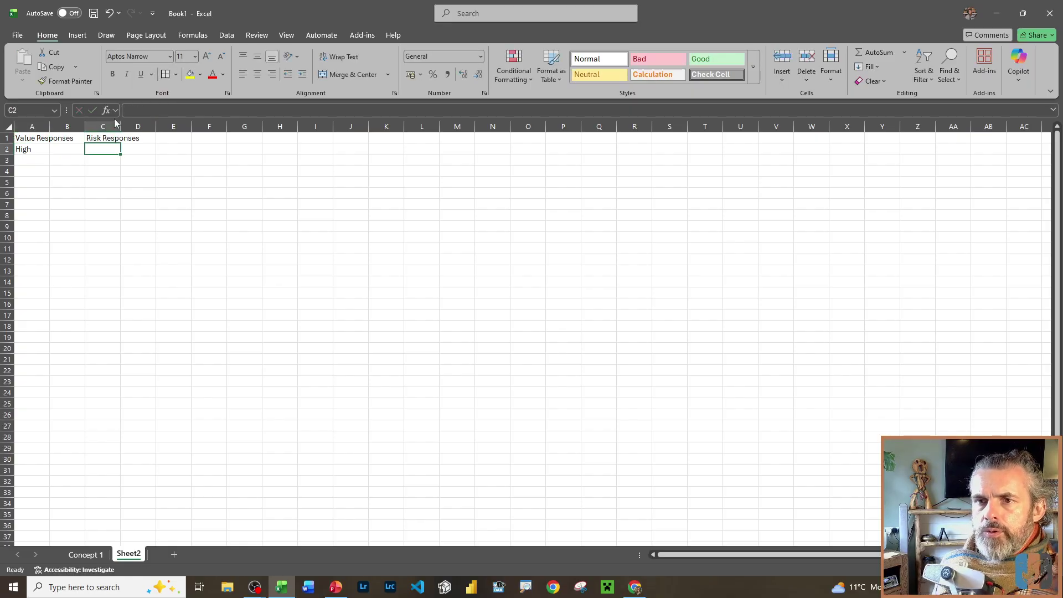
right_click(103, 123)
left_click(146, 250)
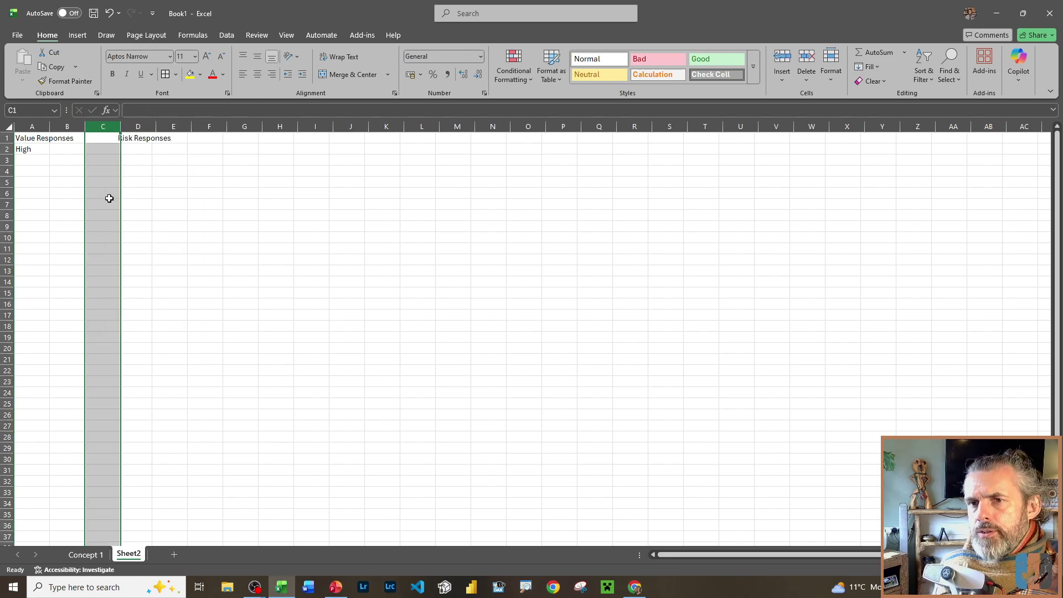
- Complete the Value Responses list by entering Medium in A3 and Low in A4
left_click(67, 182)
left_click(36, 150)
left_click(36, 162)
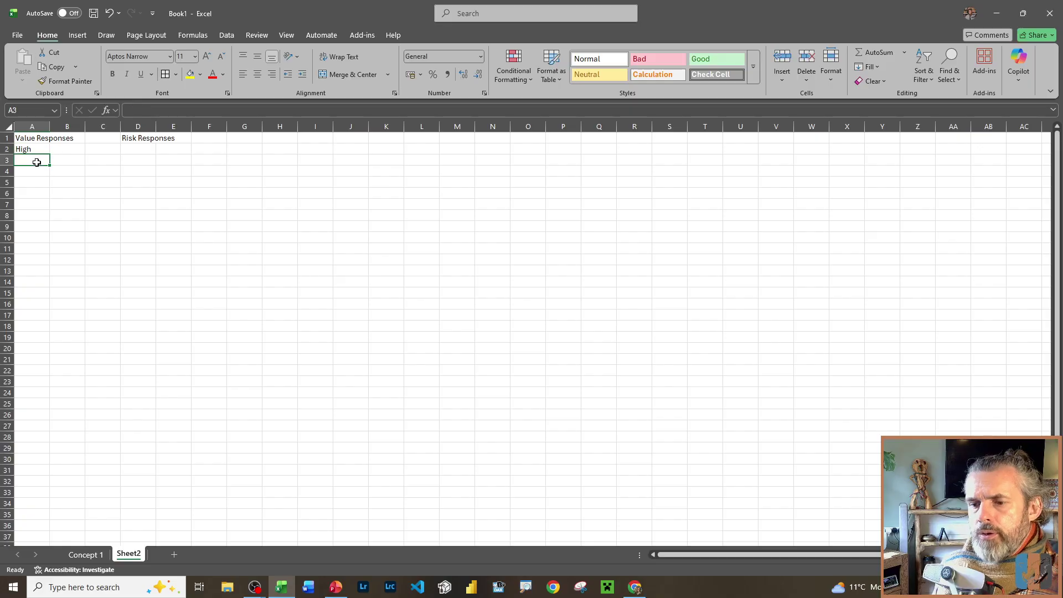
type("Medium")
key("Return")
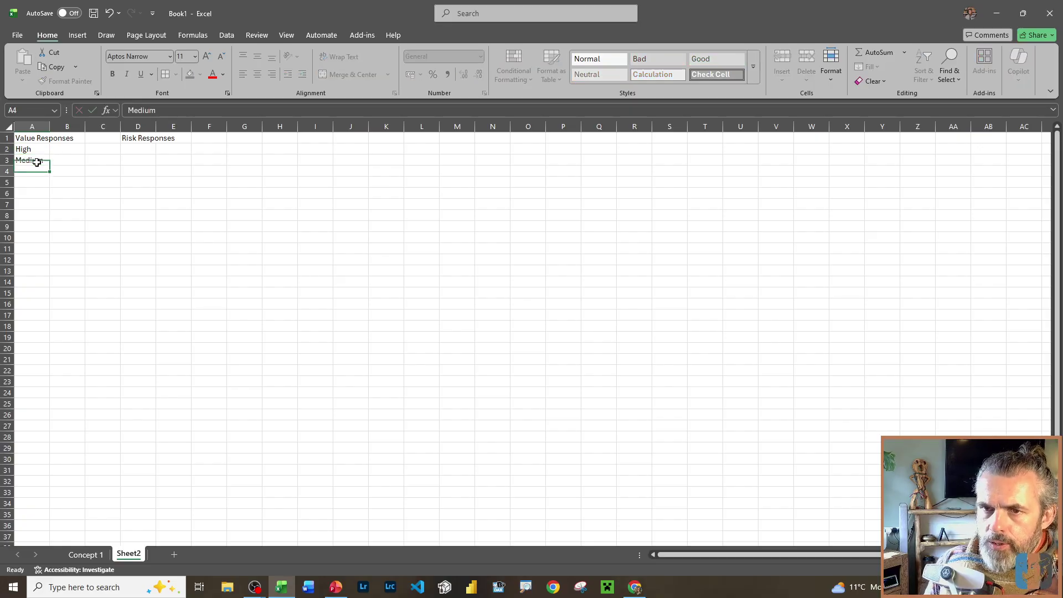
type("Low")
key("Return")
- Copy the High, Medium and Low entries from A2:A4 to D2:D4 under the Risk Responses heading
key("Up")
key("shift+Up")
key("shift+Up")
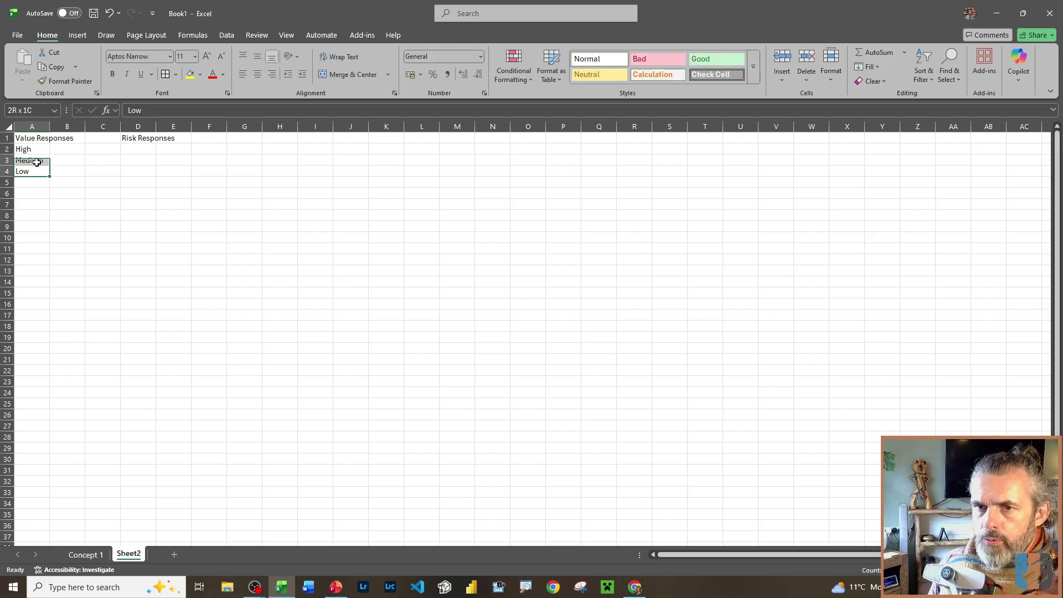
key("ctrl+c")
key("Right")
key("Right")
key("Right")
key("Up")
key("Up")
key("ctrl+v")
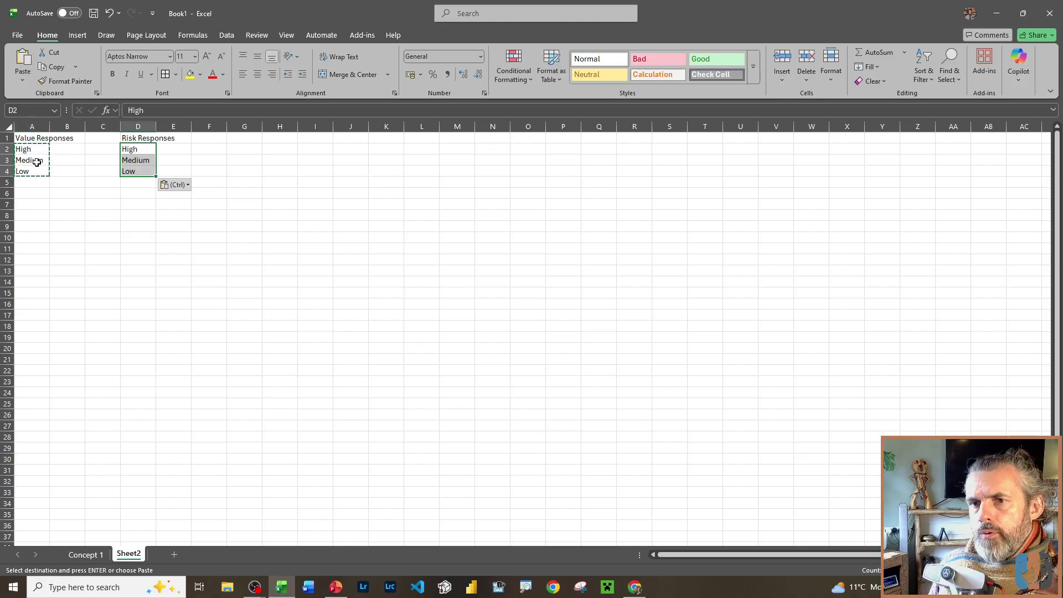
left_click(78, 158)
key("Escape")
- Score the value responses in column B with 5 for High, 2 for Medium and 1 for Low
left_click(64, 149)
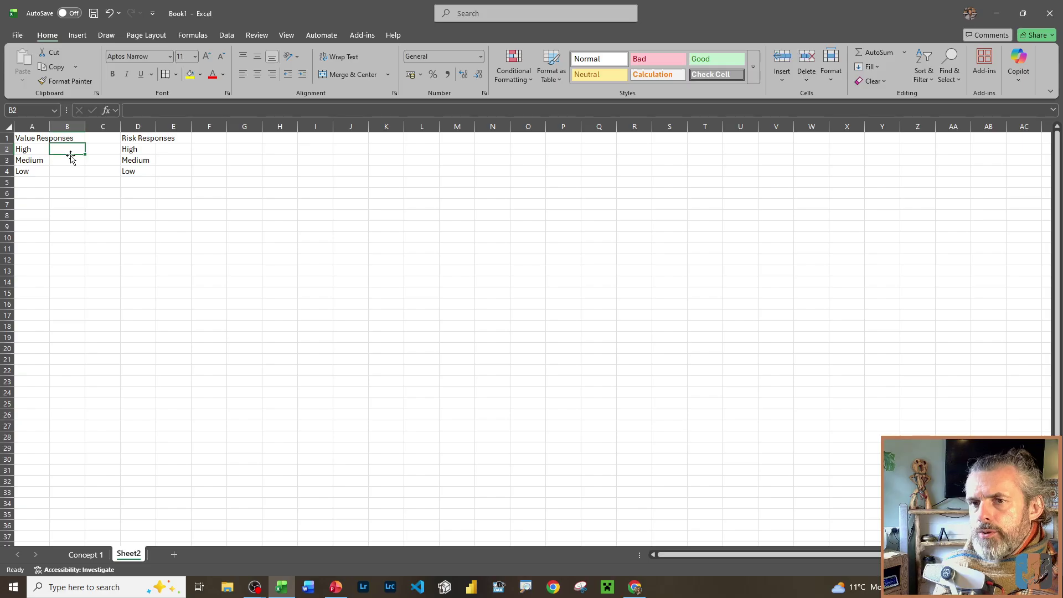
key("Down")
key("Down")
type("1")
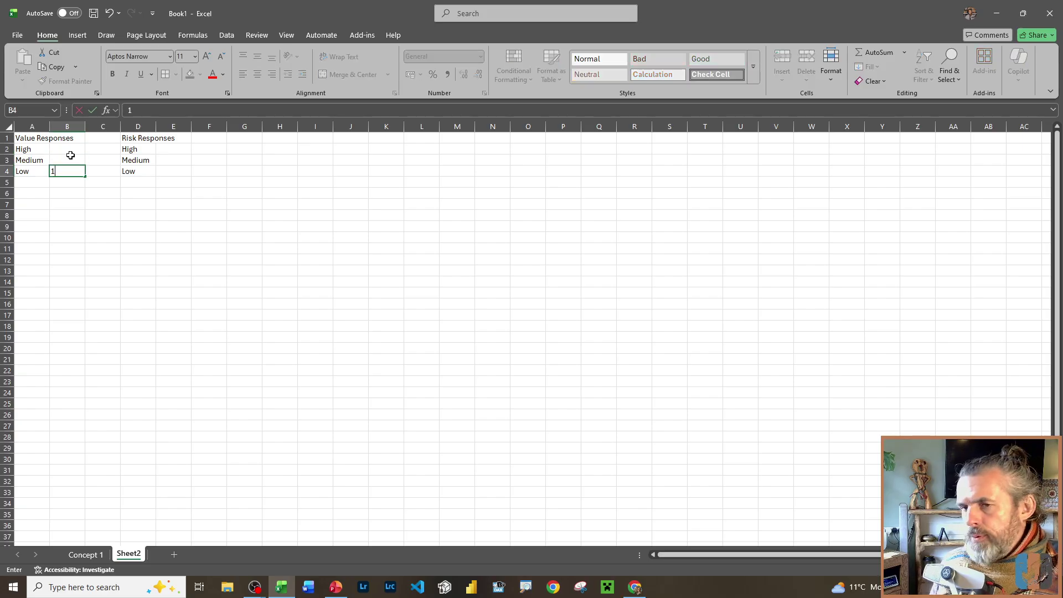
key("Up")
type("2")
key("Up")
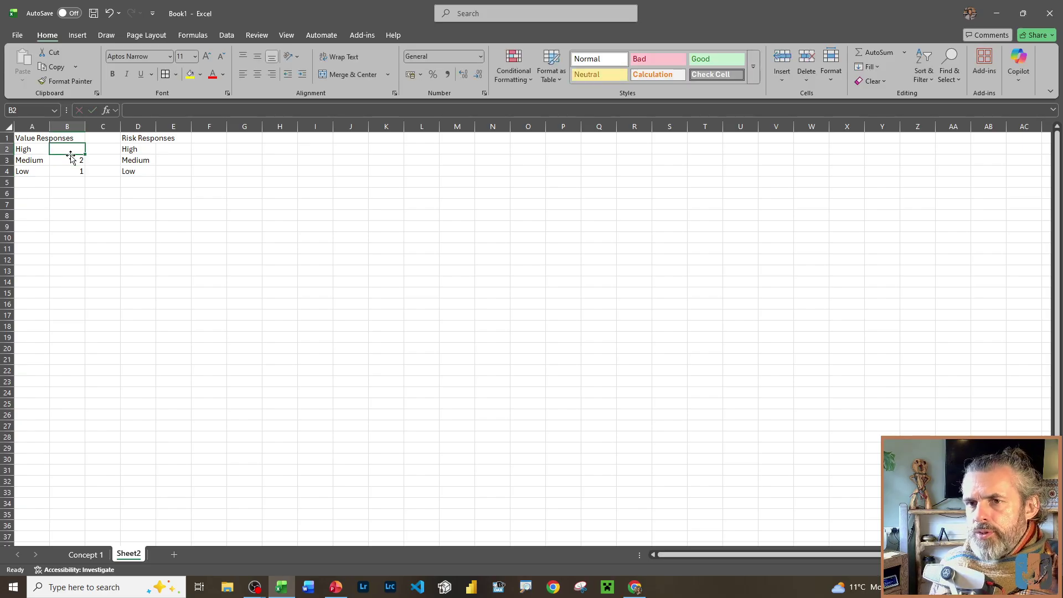
type("5")
- Score the risk responses in column E with 5 for High, 2 for Medium and 1 for Low
key("Right")
key("Right")
key("Right")
key("Down")
key("Down")
type("1")
key("Up")
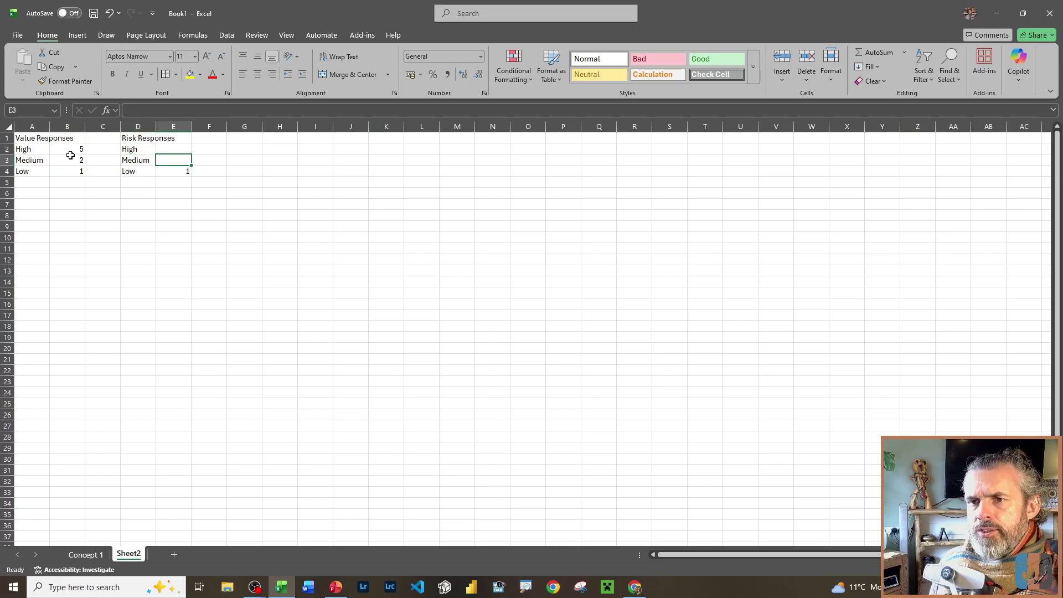
type("2")
key("Up")
type("5")
key("Up")
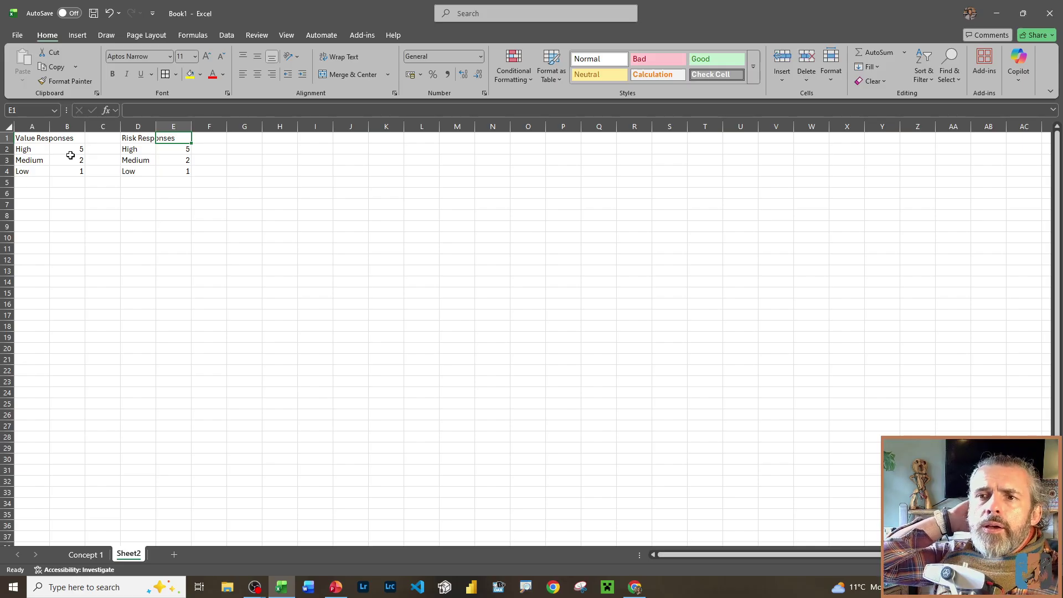
- Start a data validation rule for cell C5 on the Concept 1 sheet, allowing only values from a list
left_click(67, 248)
left_click(86, 554)
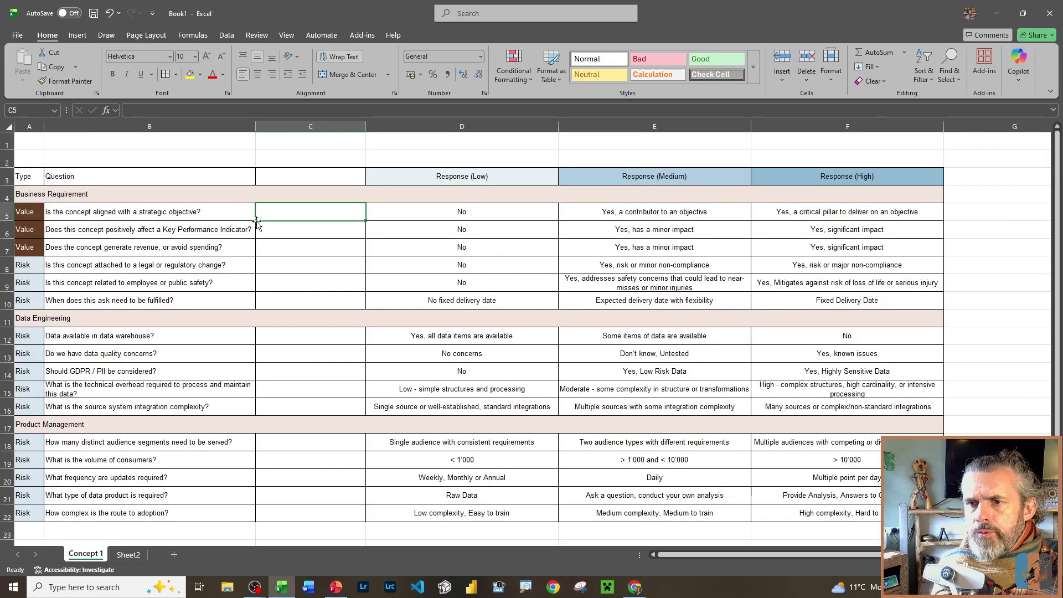
left_click(286, 35)
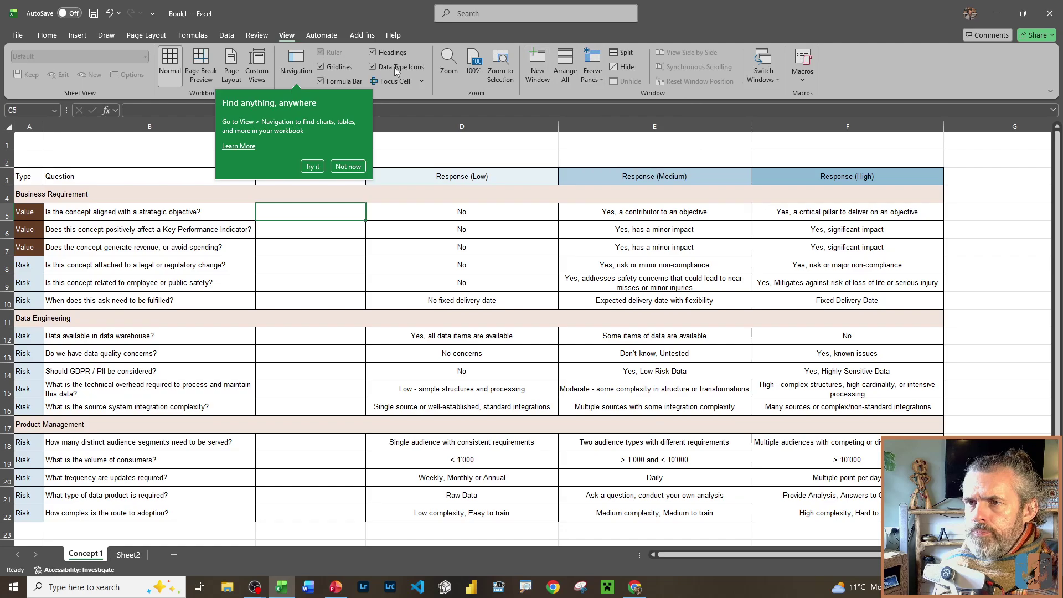
left_click(224, 35)
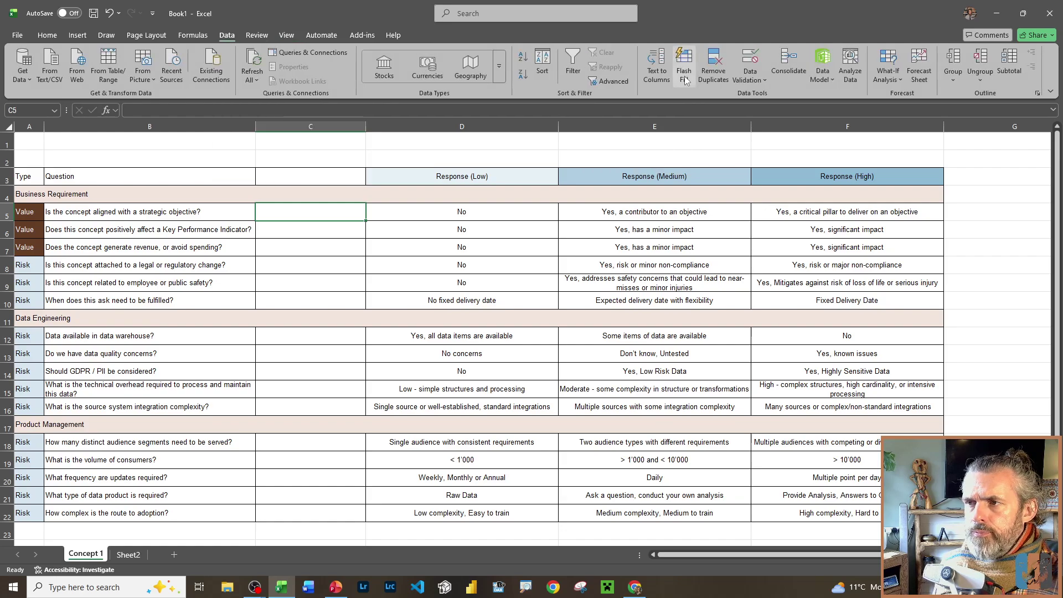
left_click(750, 83)
left_click(755, 92)
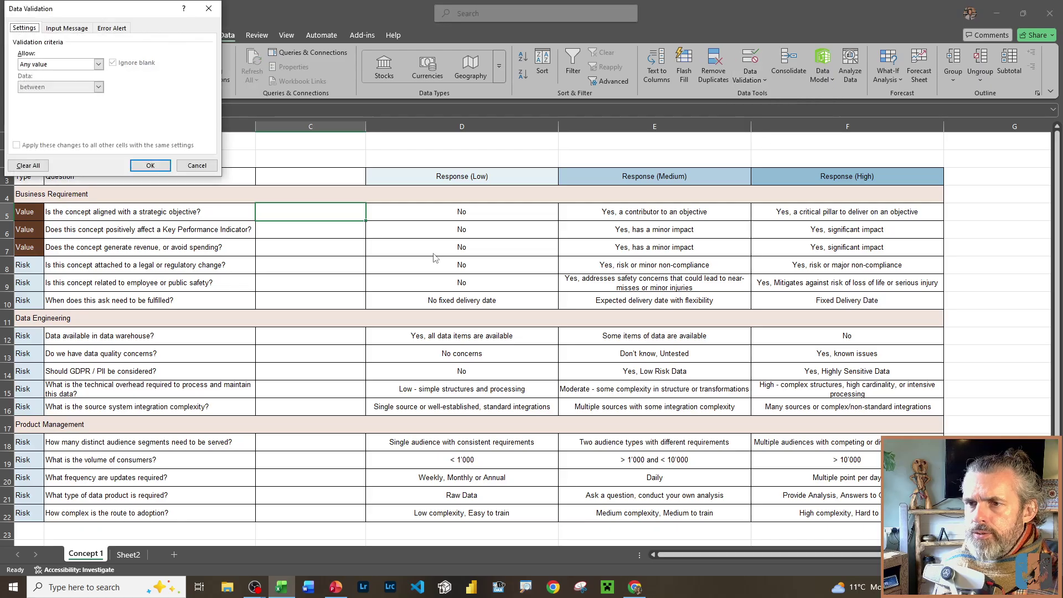
left_click(98, 65)
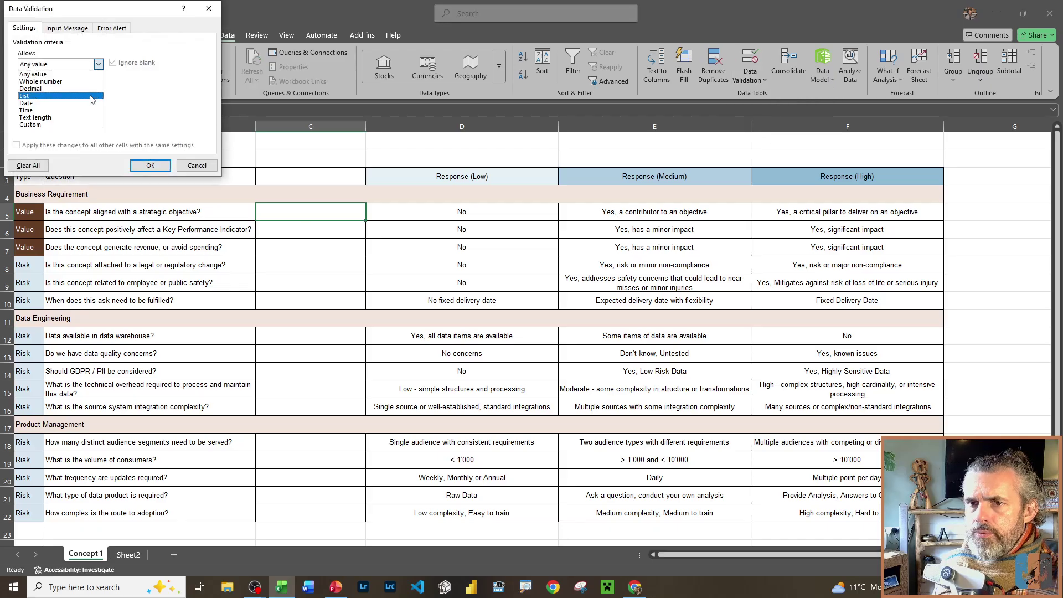
left_click(71, 110)
left_click(99, 64)
left_click(64, 95)
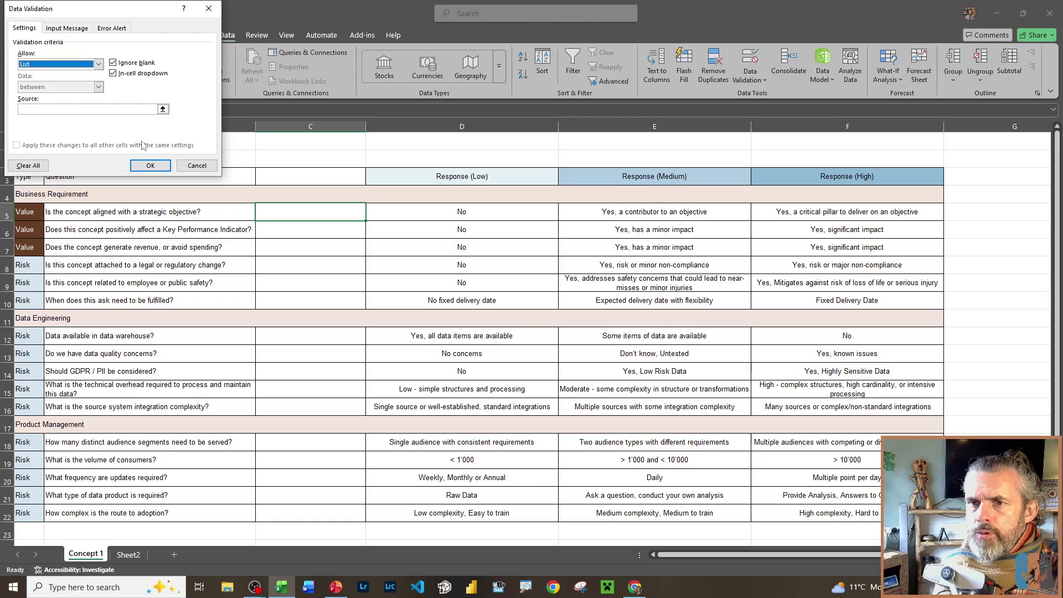
- Set the list source for C5's validation to Sheet2 cells A2:A4, apply the rule and check the cell's dropdown
left_click(162, 110)
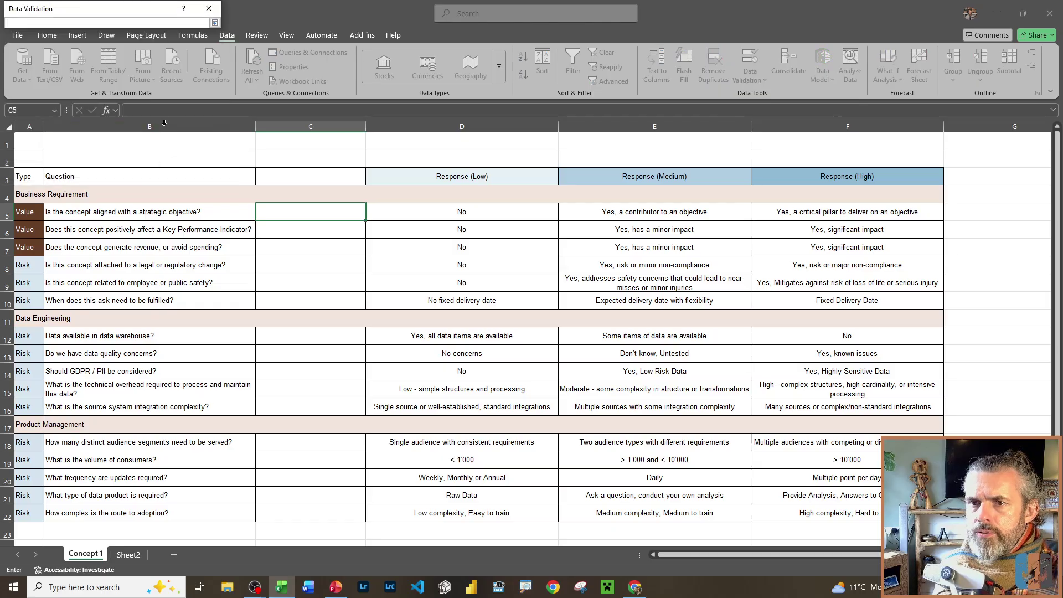
left_click(129, 555)
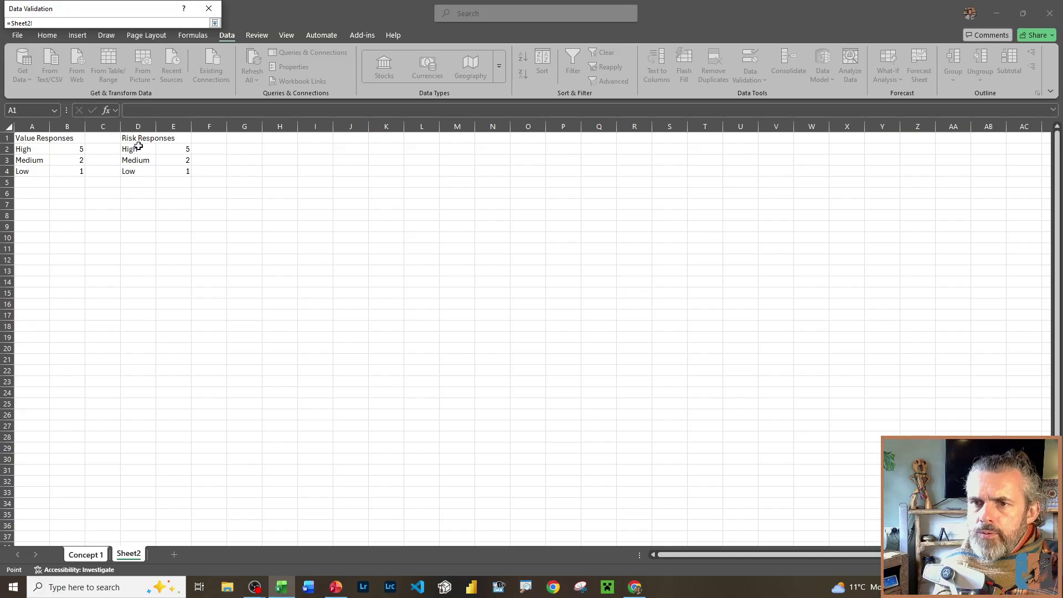
left_click_drag(23, 144, 29, 173)
key("Return")
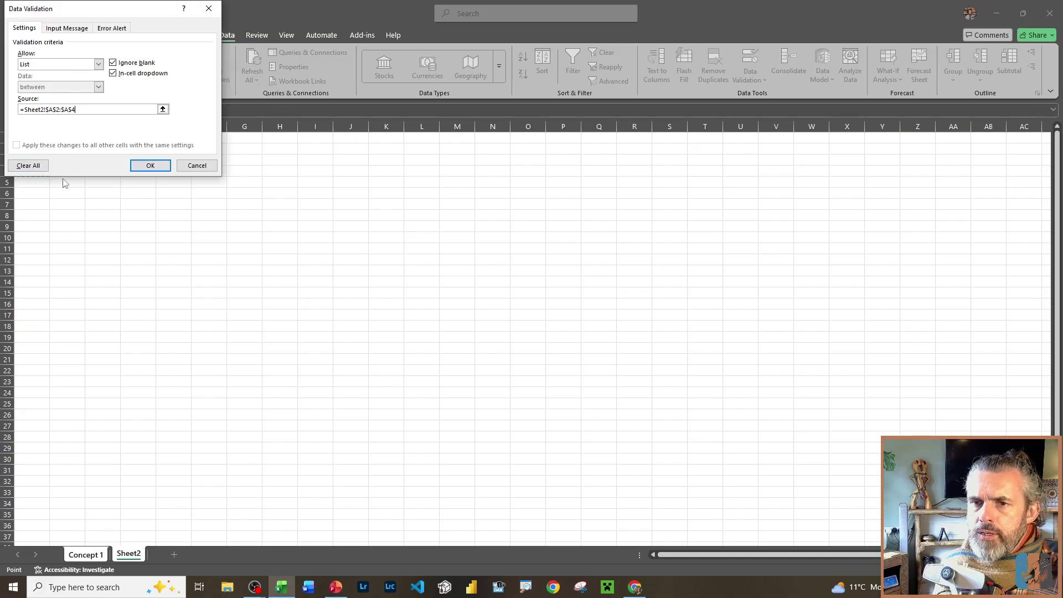
left_click(149, 169)
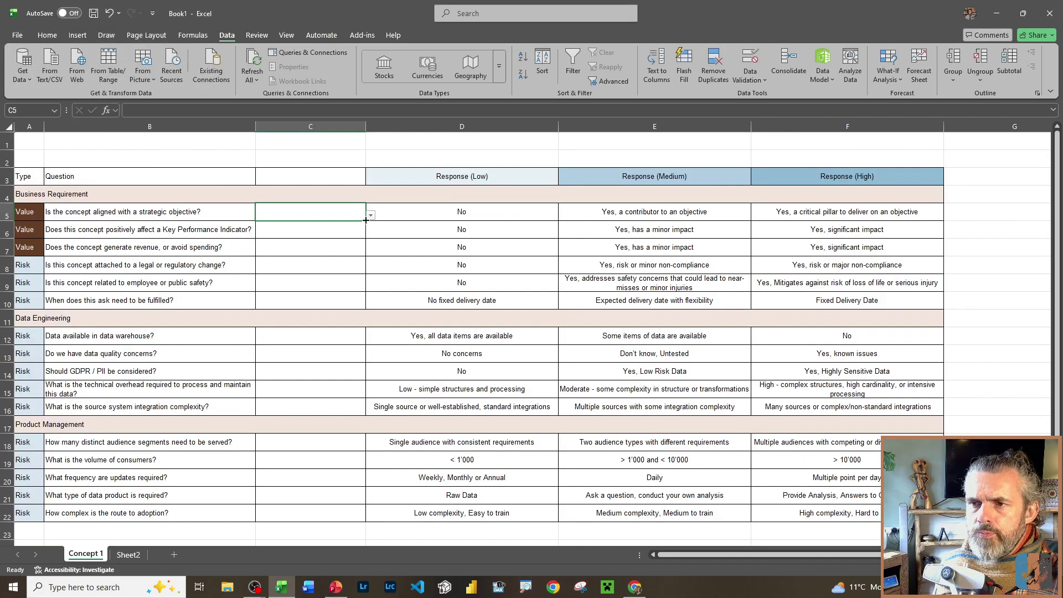
left_click(370, 216)
left_click(370, 216)
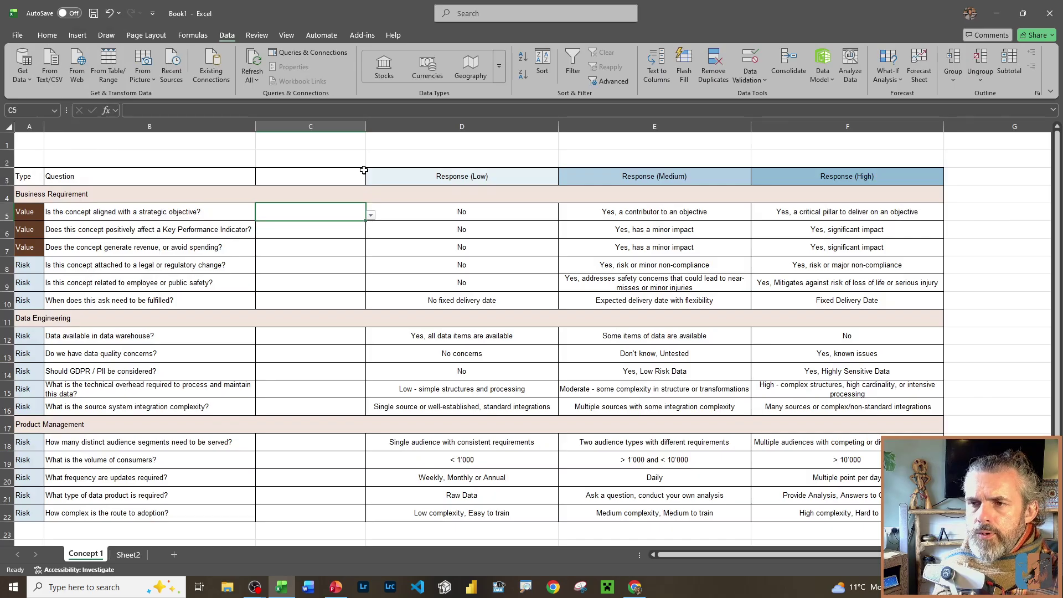
- Narrow column C and choose High from the dropdown in C5
left_click_drag(363, 125, 333, 126)
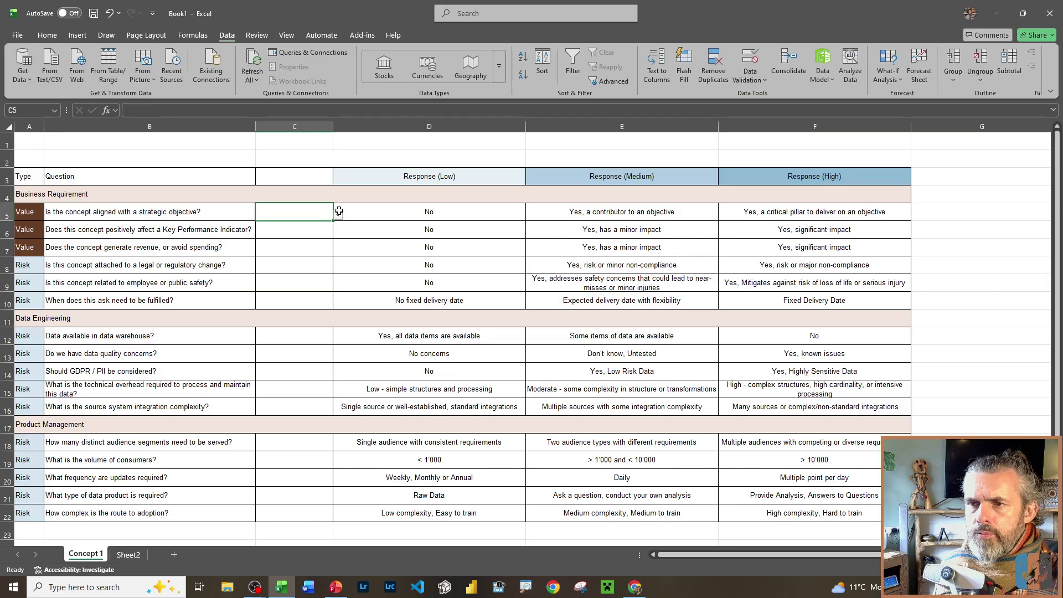
left_click(337, 215)
left_click(310, 227)
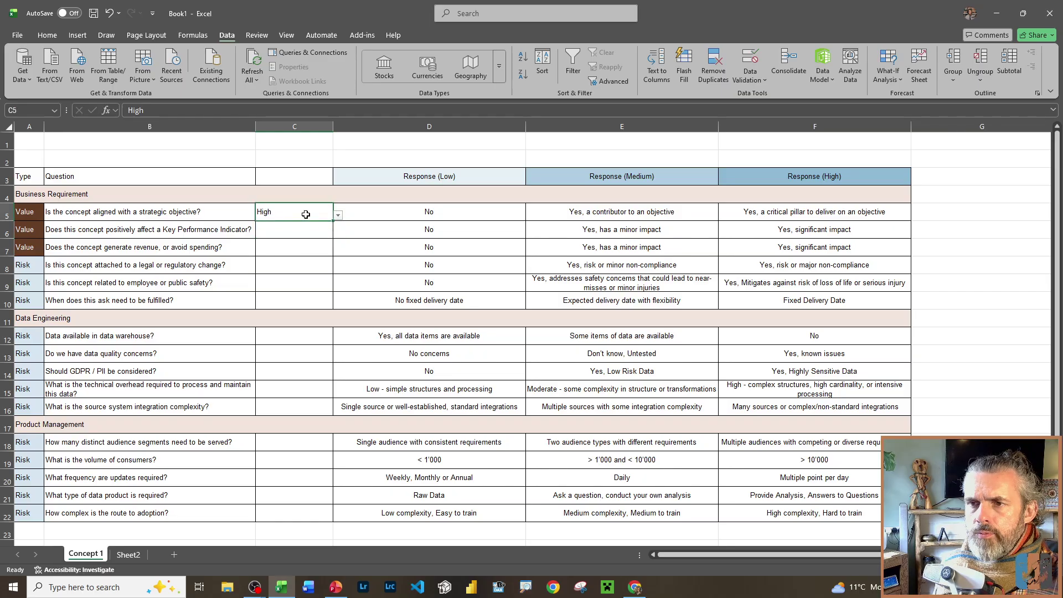
- Center the contents of column C horizontally
left_click(295, 125)
left_click(46, 35)
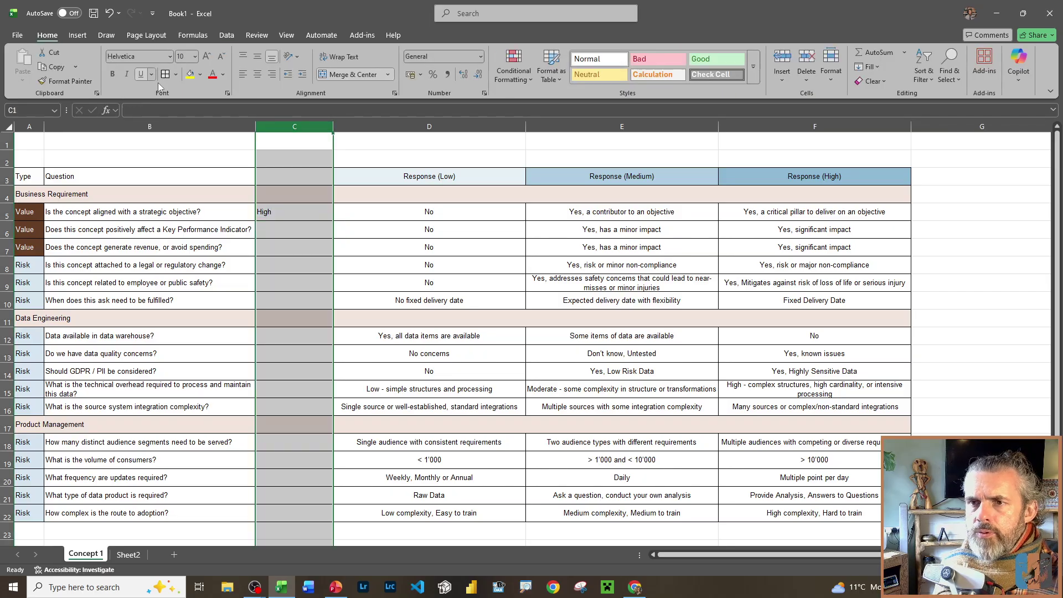
left_click(258, 74)
left_click(455, 289)
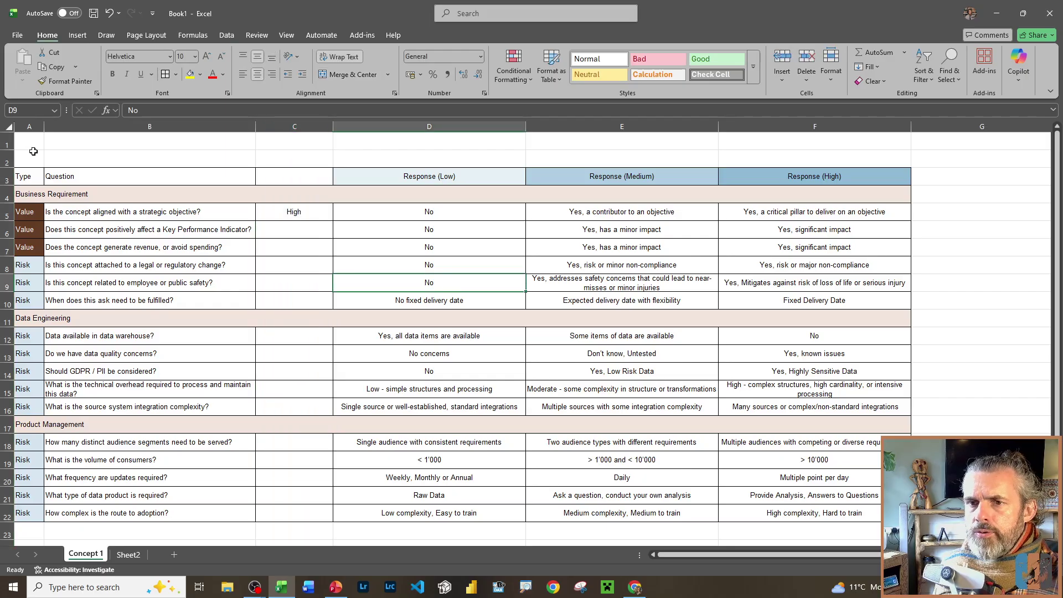
- Select the whole sheet and set its vertical alignment to middle after trying top alignment
left_click(4, 130)
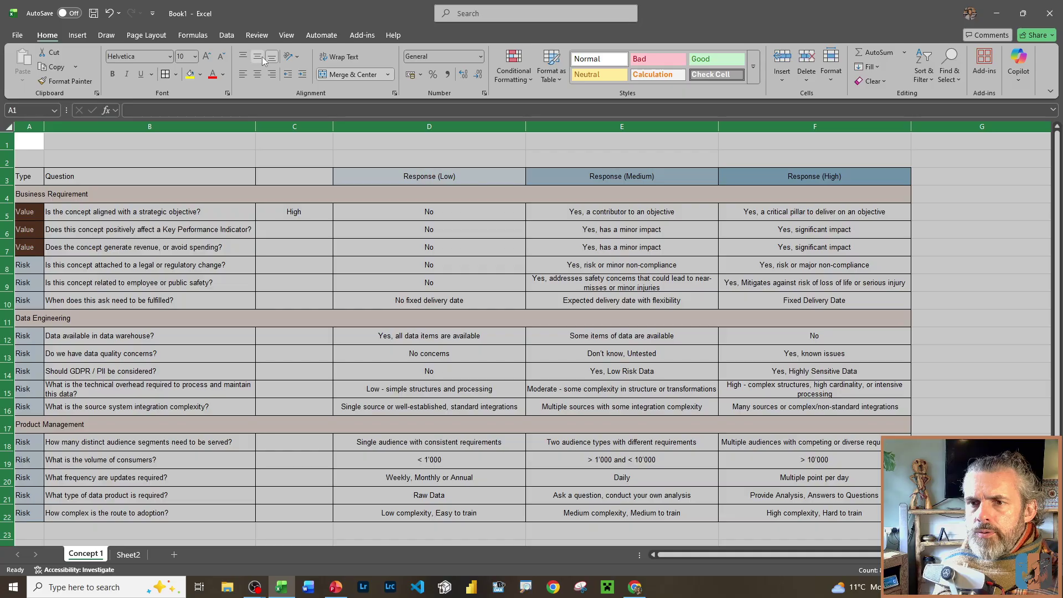
left_click(242, 56)
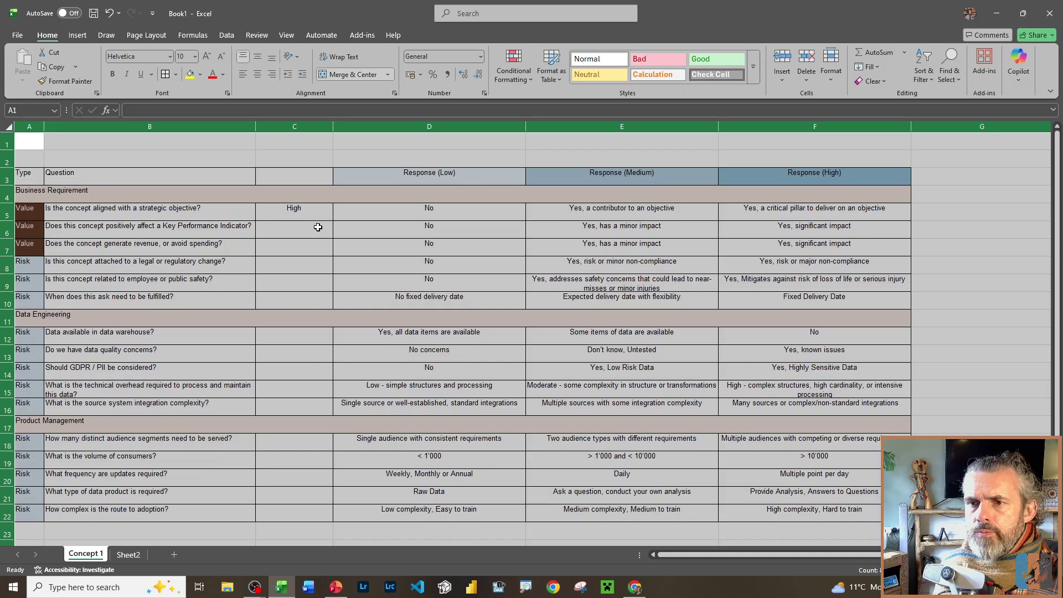
left_click(258, 56)
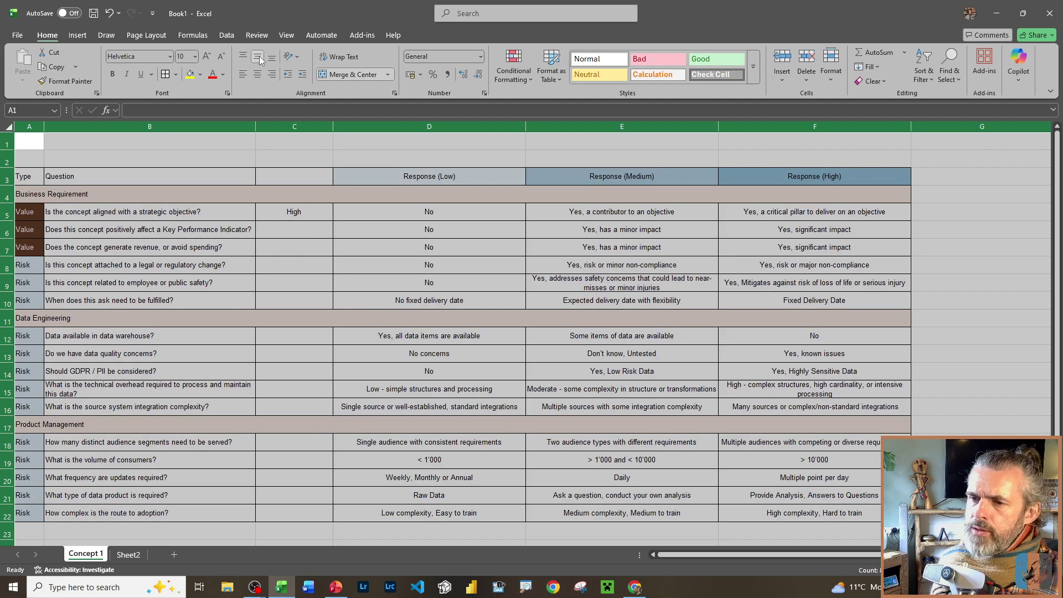
- Copy the dropdown cell C5 to the remaining Business Requirement answer cells, C6 through C10
left_click(295, 215)
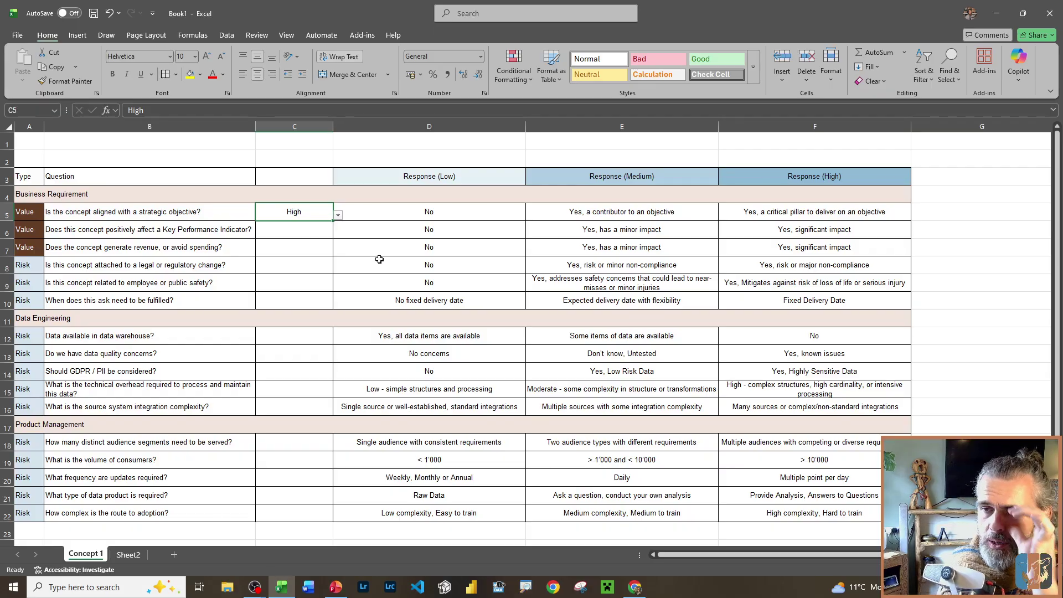
key("ctrl+c")
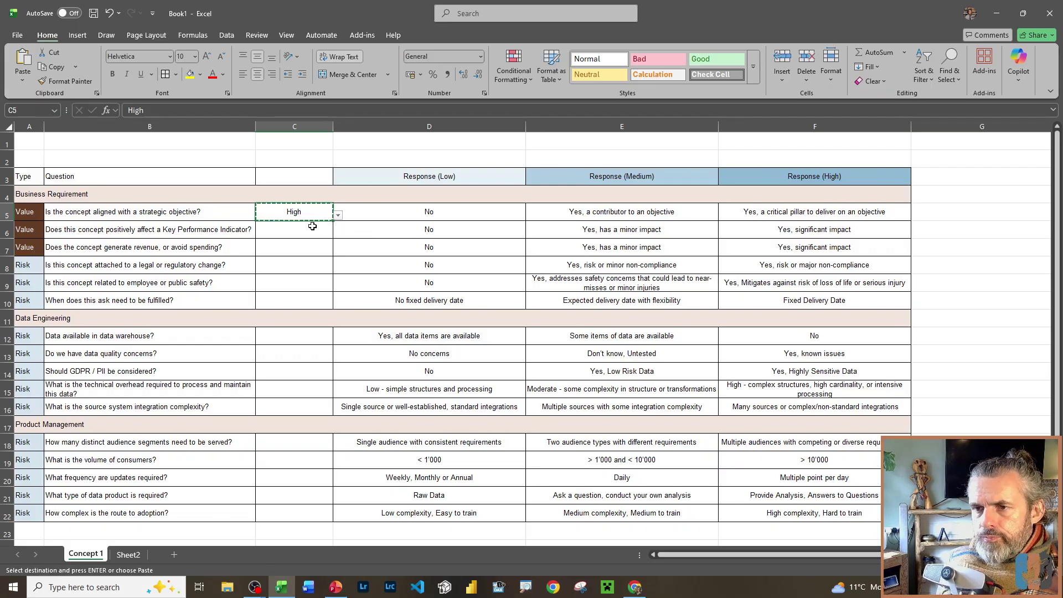
left_click(302, 229)
key("ctrl+v")
left_click(291, 247)
key("ctrl+v")
left_click(290, 267)
key("ctrl+v")
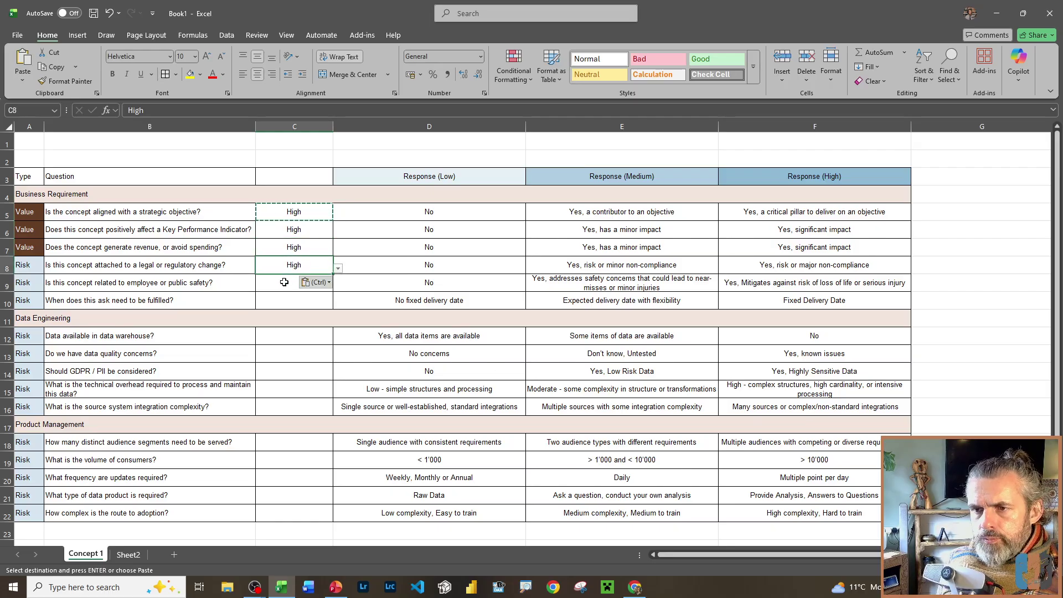
left_click(285, 283)
key("ctrl+v")
left_click(284, 300)
key("ctrl+v")
- Paste the copied dropdown cell into the Data Engineering answer cells, C12 through C16
left_click(282, 338)
key("ctrl+v")
left_click(283, 354)
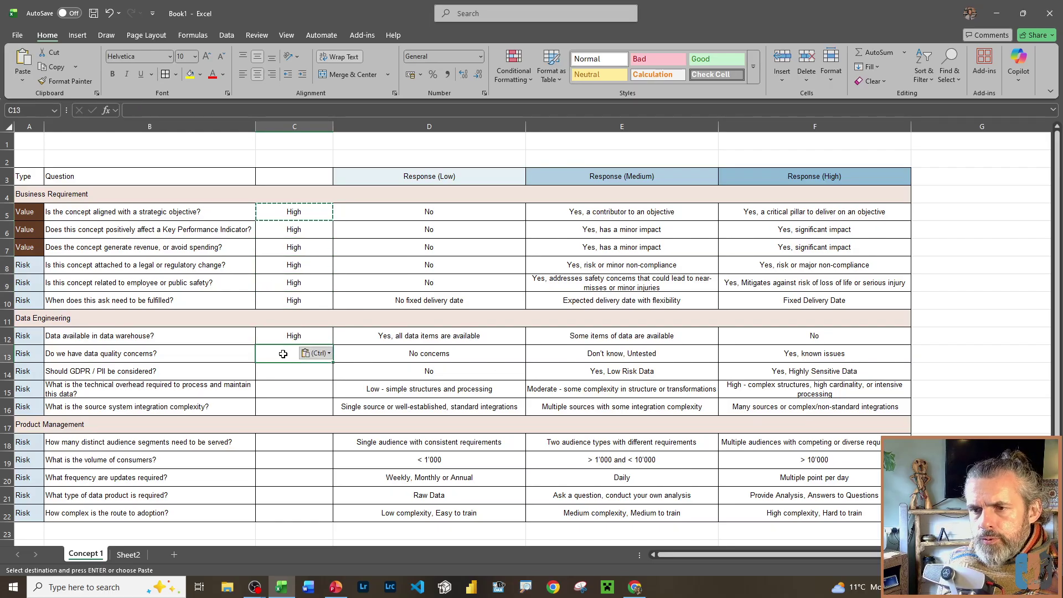
key("ctrl+v")
left_click(284, 371)
key("ctrl+v")
left_click(286, 389)
key("ctrl+v")
left_click(289, 405)
key("ctrl+v")
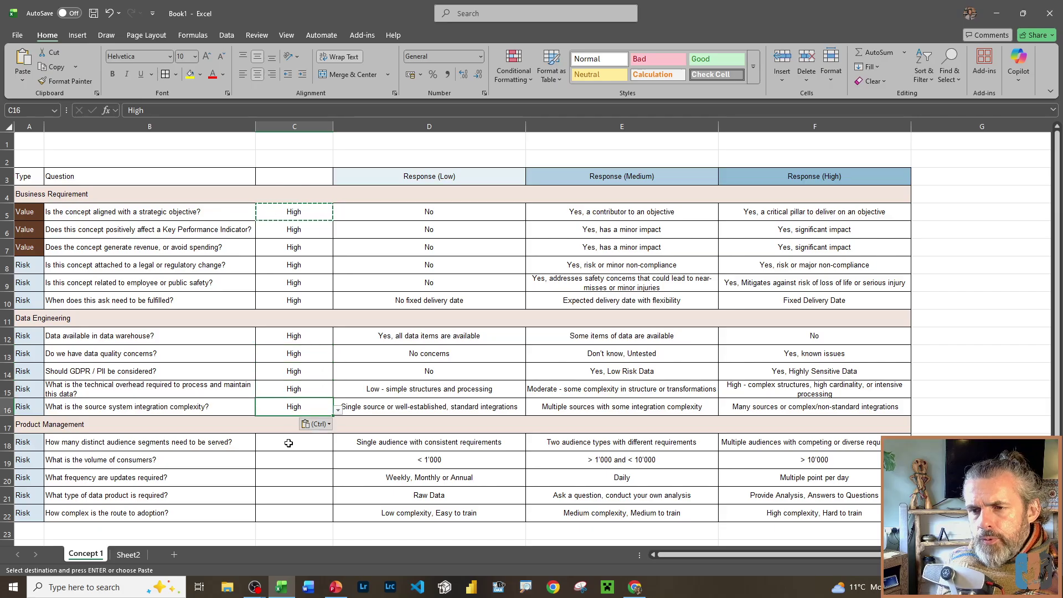
- Fill the Product Management answer cells, C18 through C22, with copies of the dropdown cell
left_click(289, 442)
key("ctrl+v")
left_click(288, 475)
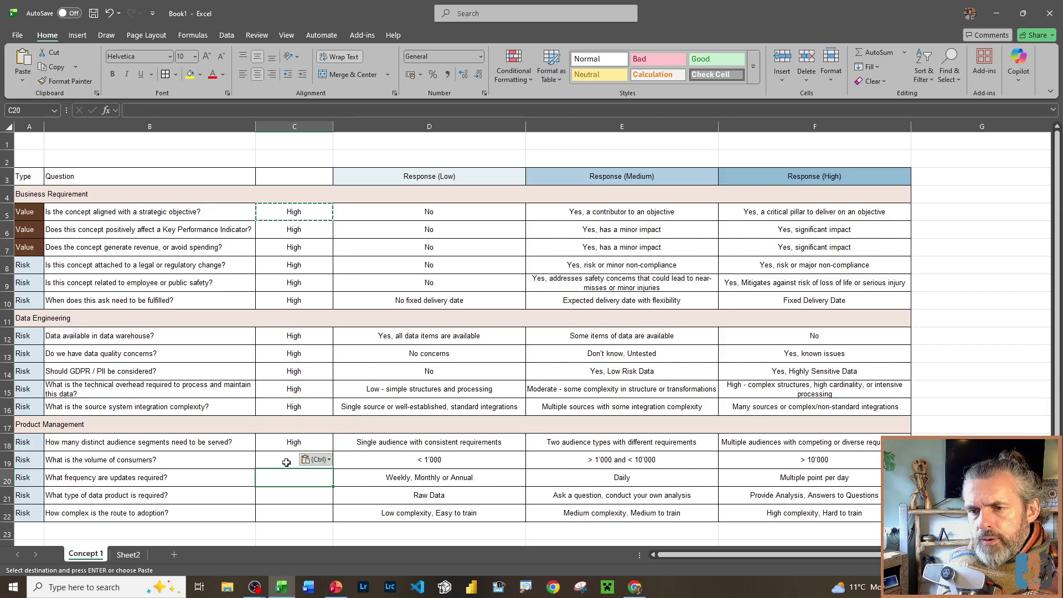
key("ctrl+v")
left_click(282, 462)
key("ctrl+c")
left_click(288, 443)
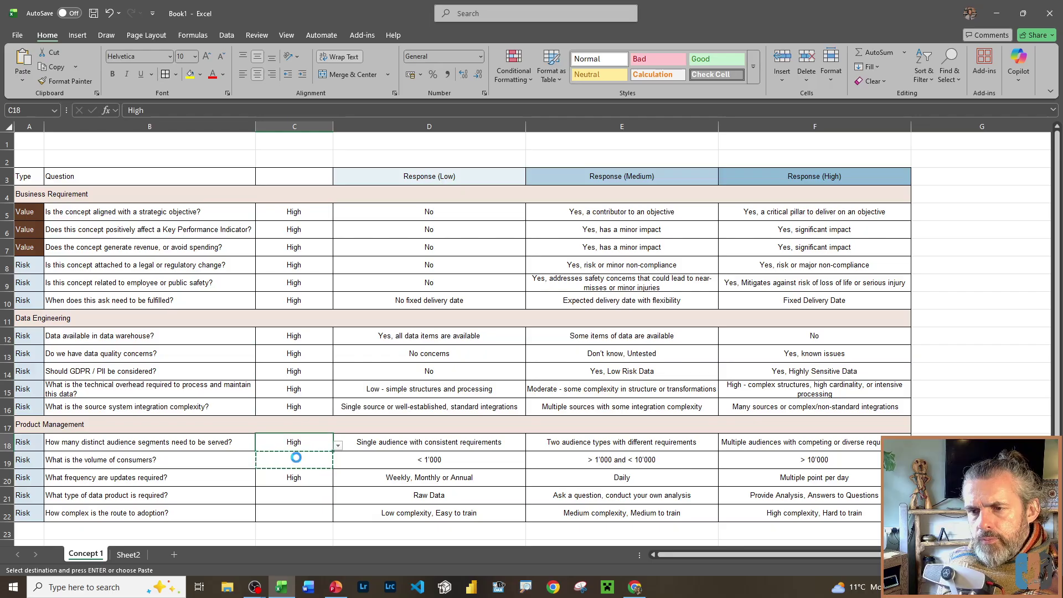
key("ctrl+c")
left_click(286, 459)
key("ctrl+v")
left_click(292, 495)
key("ctrl+v")
left_click(291, 509)
key("ctrl+v")
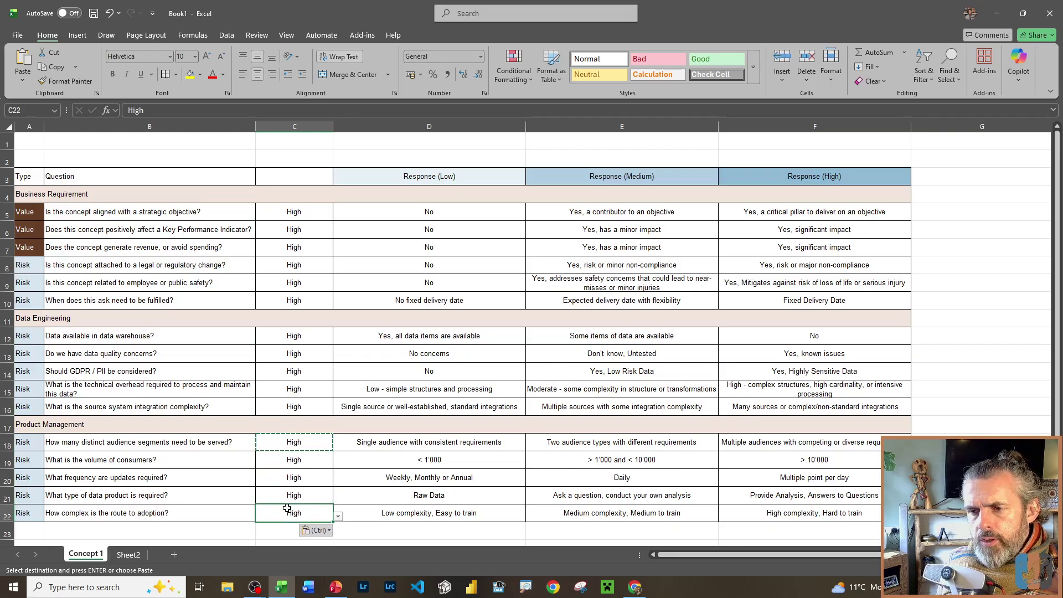
- Clear the High entries from the answer cells C18:C22, C12:C16 and C5:C10, keeping their dropdowns
left_click_drag(282, 443, 284, 508)
key("Delete")
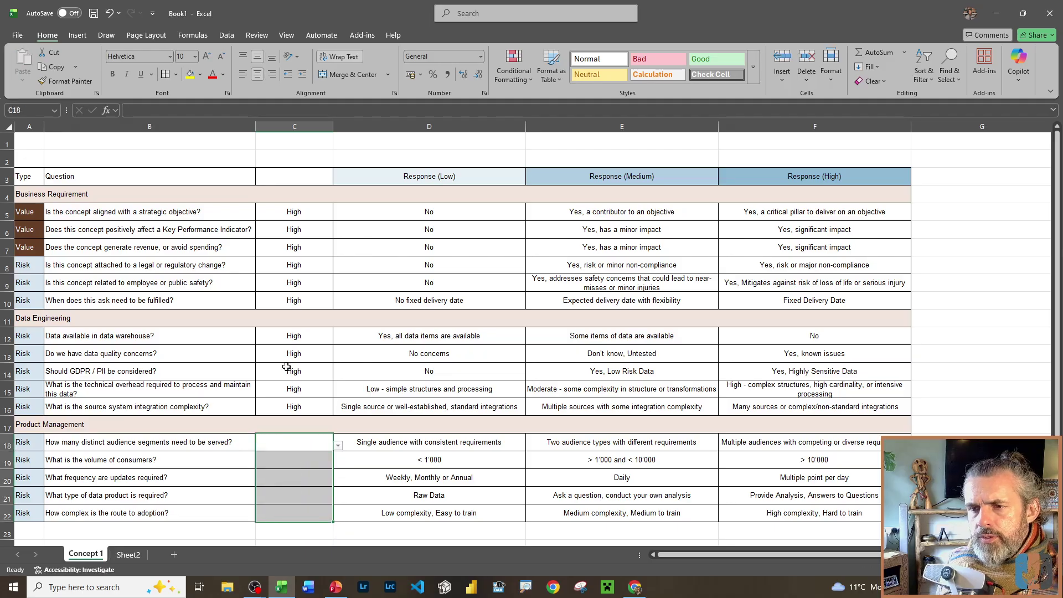
left_click_drag(288, 335, 286, 407)
key("Delete")
left_click_drag(298, 230, 292, 299)
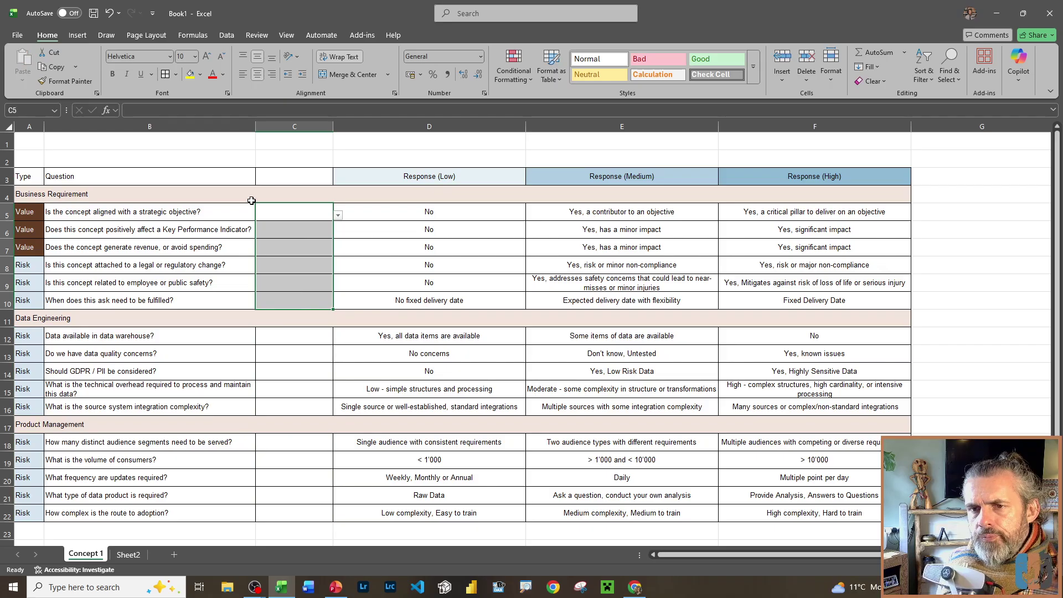
key("Delete")
- Insert a blank row above row 1 of the Concept 1 sheet
left_click(140, 146)
left_click(36, 146)
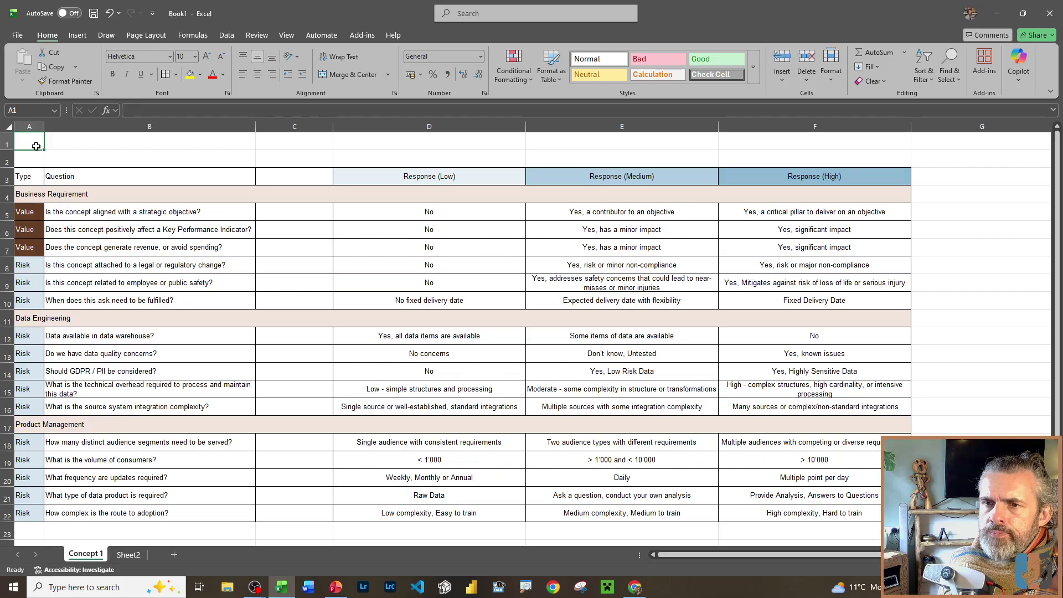
right_click(4, 145)
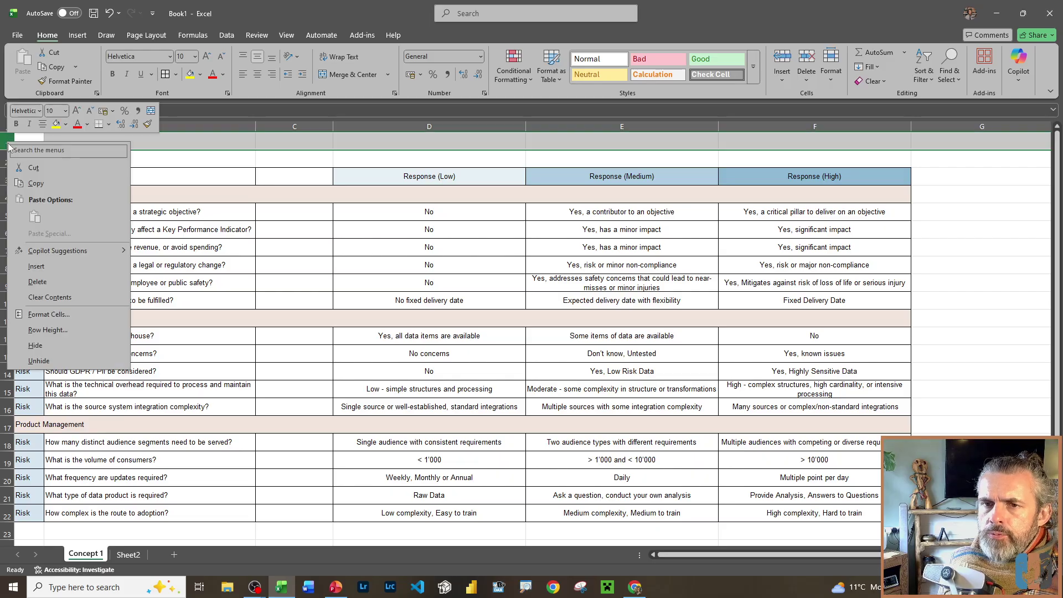
left_click(50, 270)
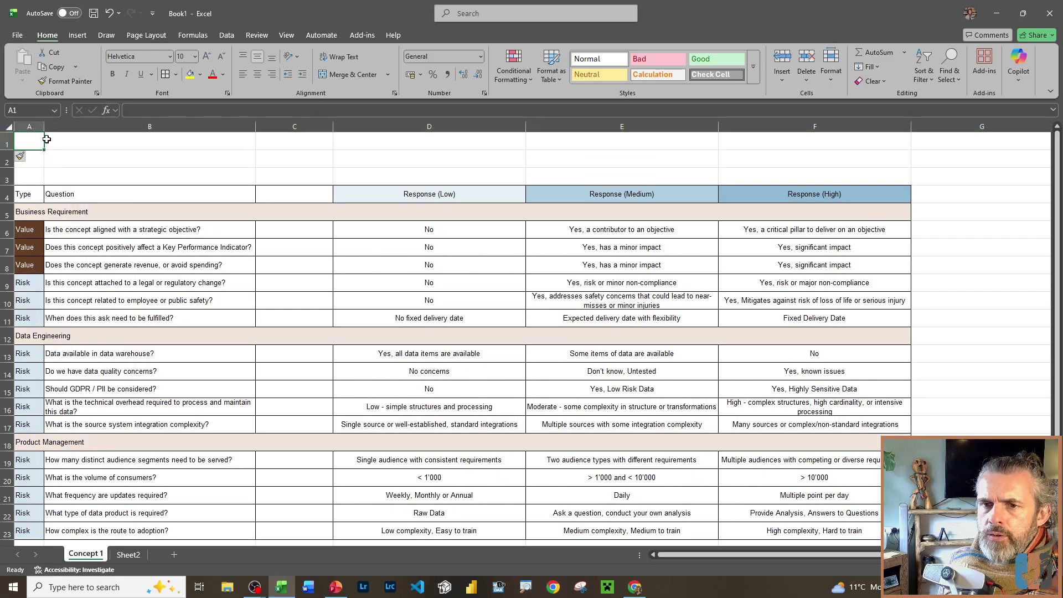
- Widen column A and enter the labels Title in A1 and Department in A2
left_click_drag(45, 121, 72, 122)
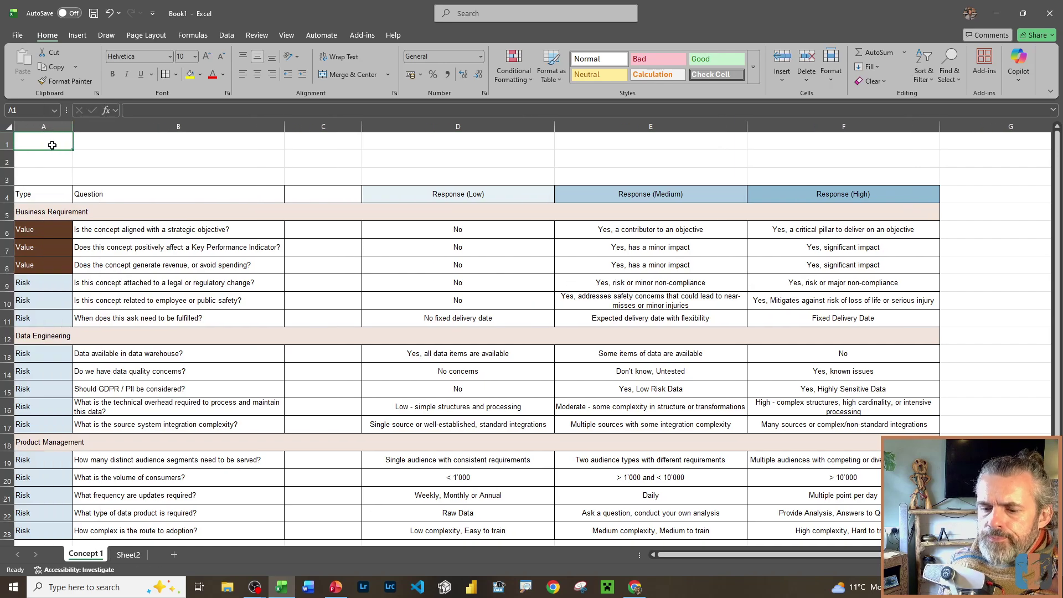
type("Title")
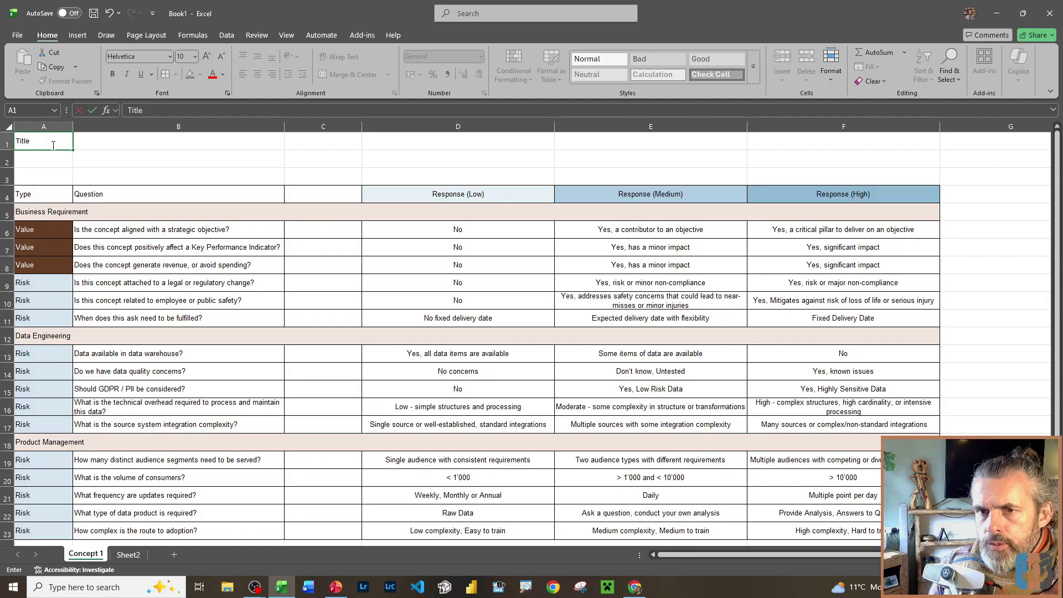
key("Return")
type("Department")
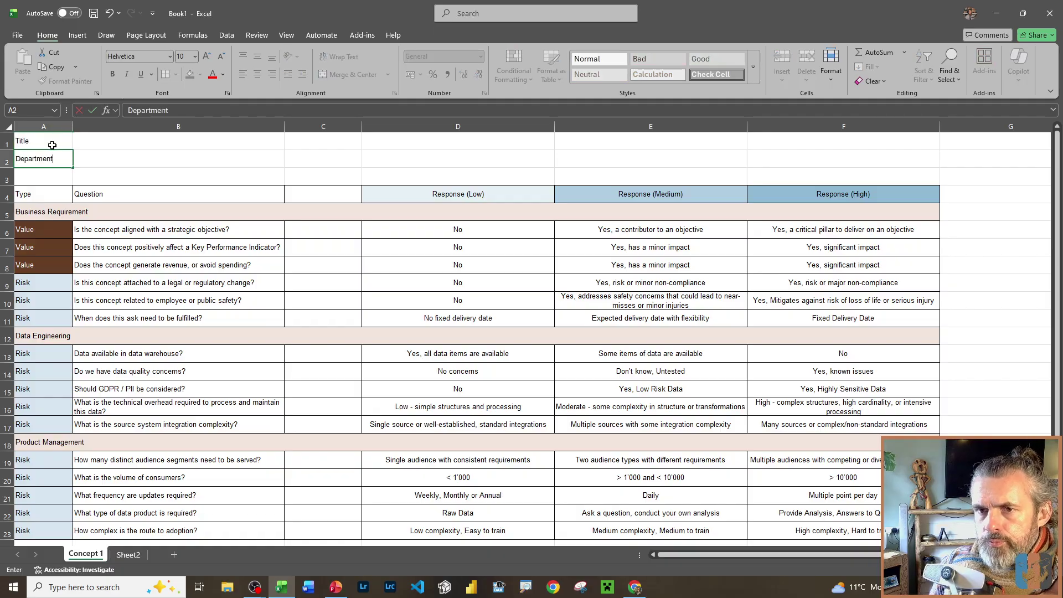
key("Return")
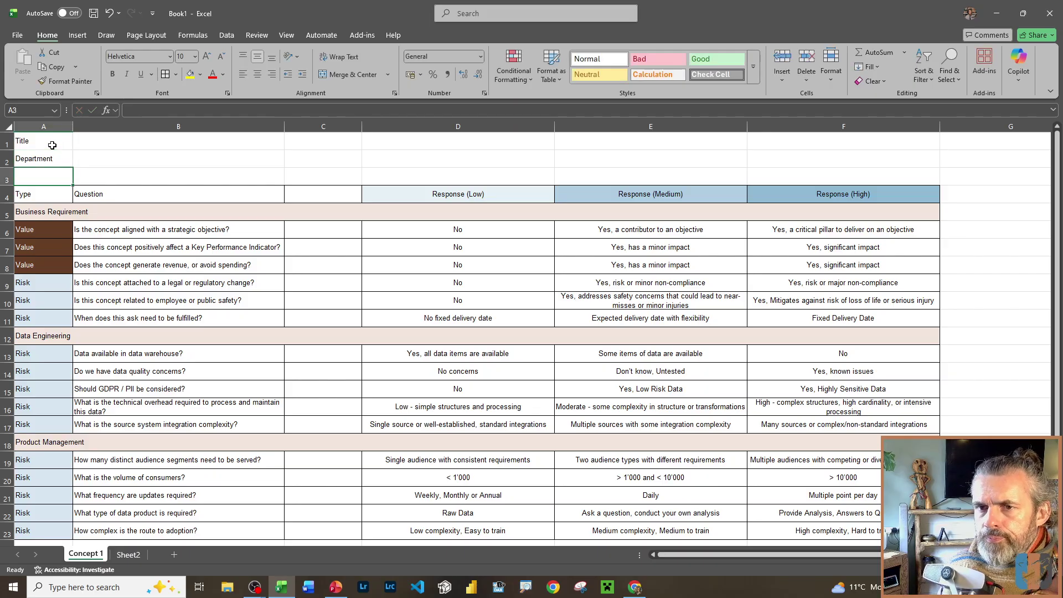
left_click(4, 160)
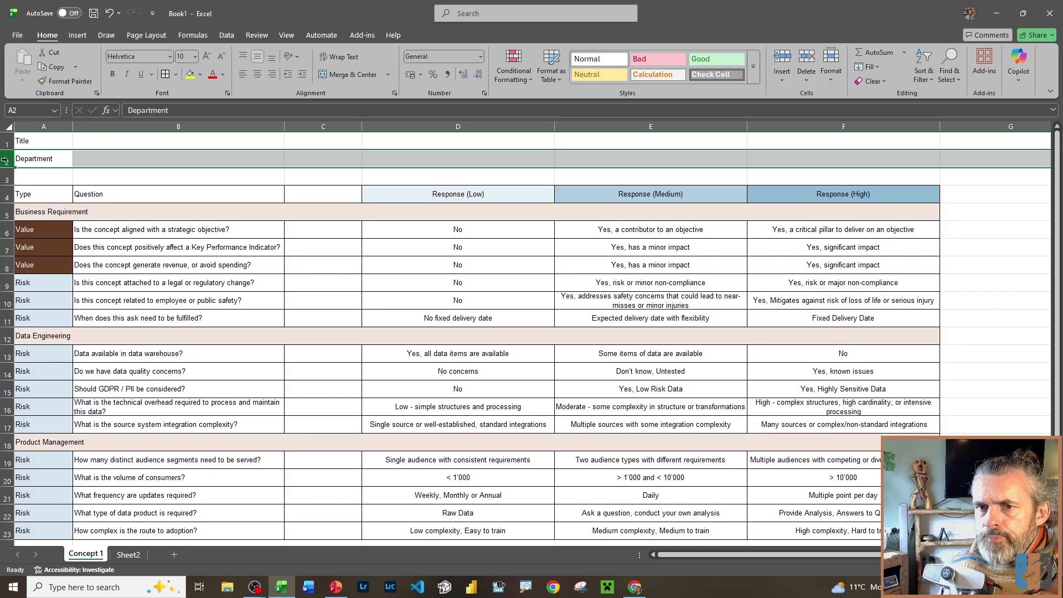
right_click(4, 160)
left_click(59, 238)
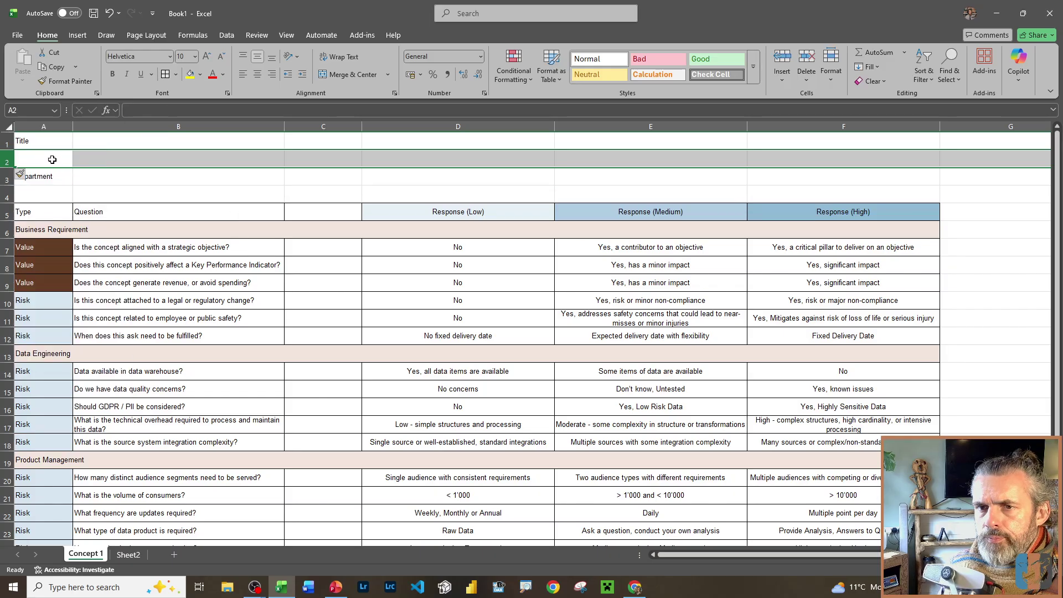
left_click(52, 157)
key("ctrl+z")
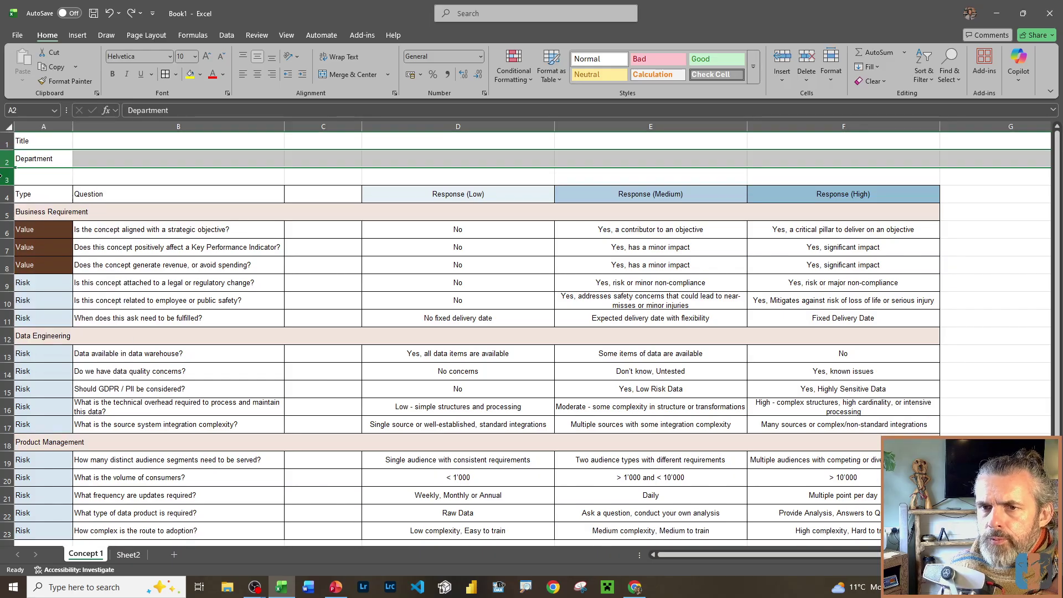
- Insert a row above row 3 and enter the label Additional Information in A3
right_click(2, 176)
left_click(53, 301)
left_click(52, 183)
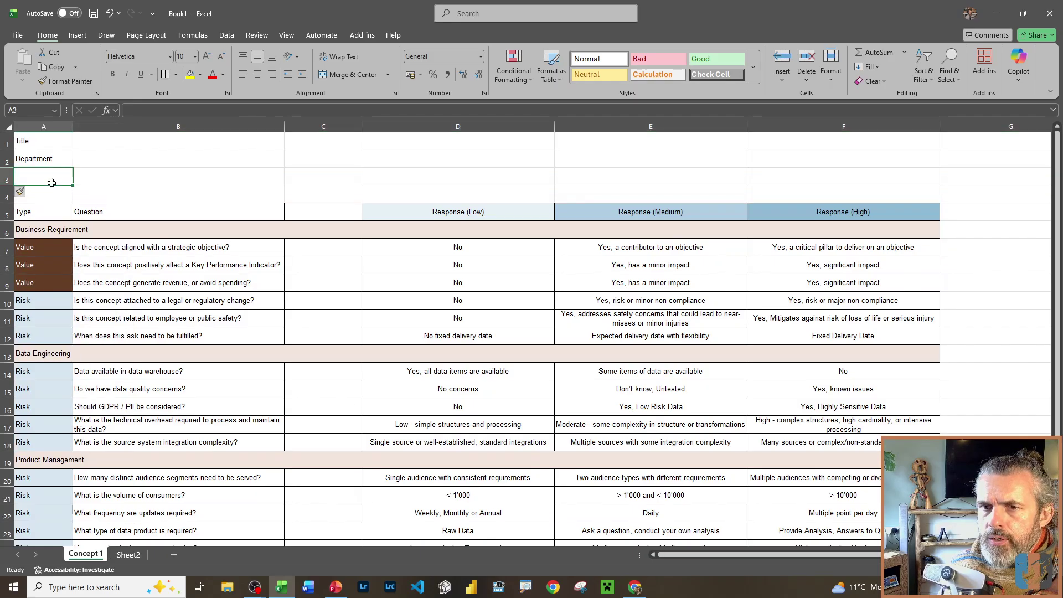
type("Addiotna")
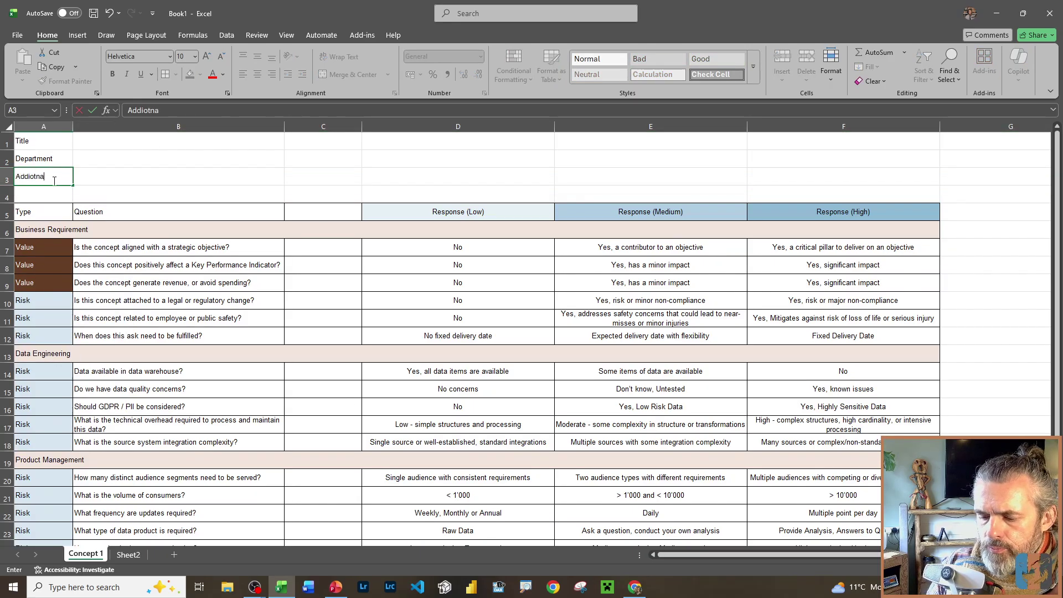
type("l Informa")
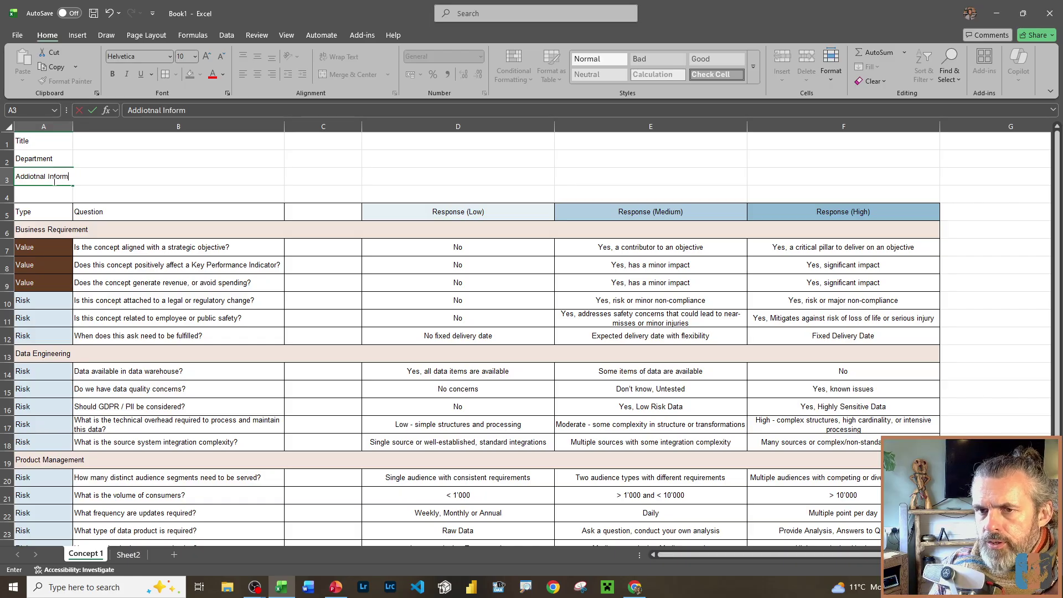
key("BackSpace")
key("BackSpace")
key("BackSpace")
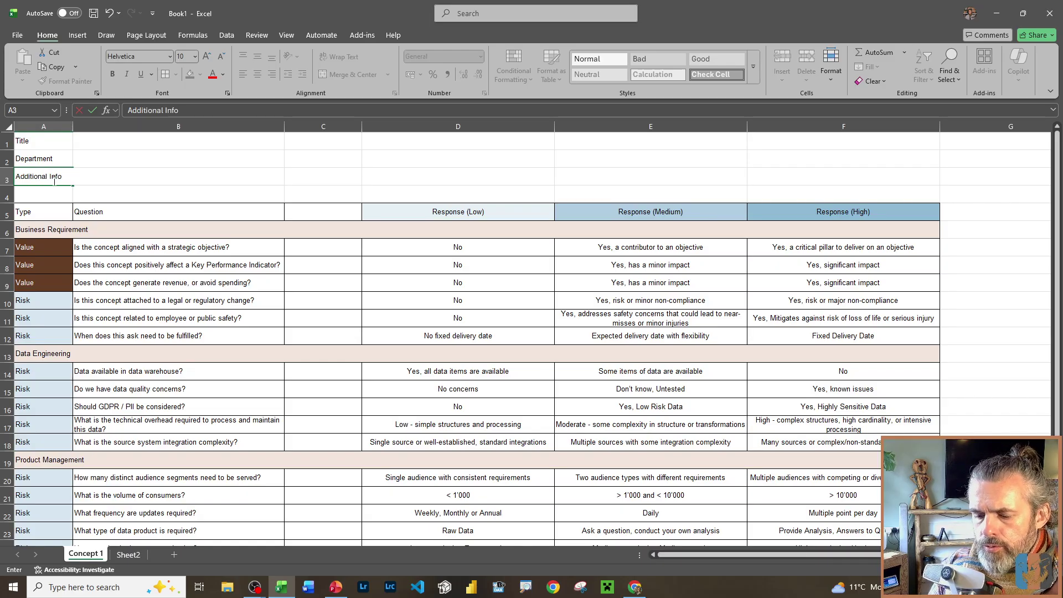
key("Return")
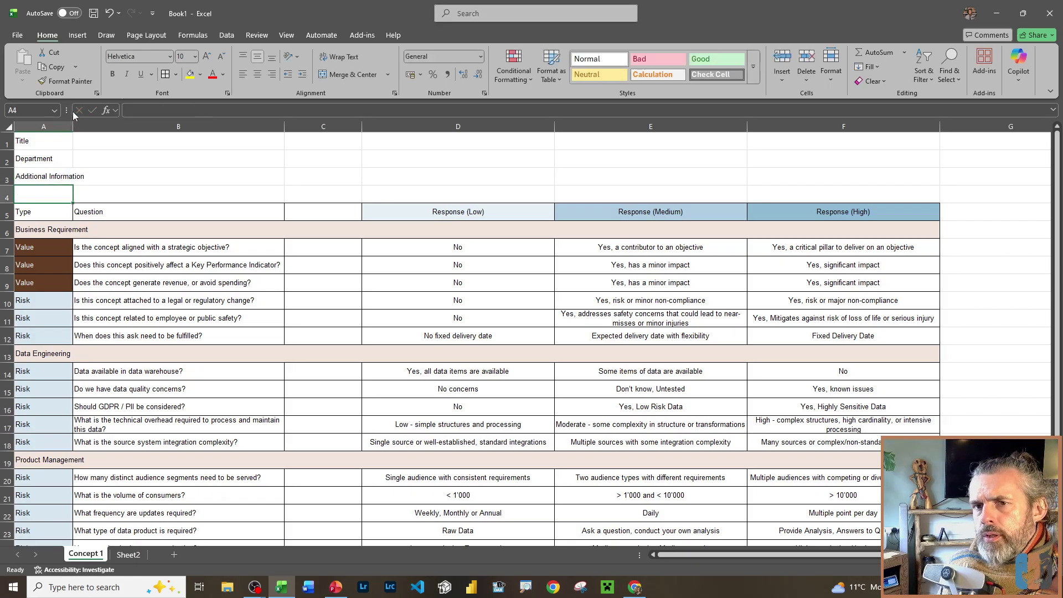
- Widen column A to fit the Additional Information label and reduce rows 1 to 4 to the height of their text
left_click_drag(71, 123, 85, 128)
left_click(93, 165)
left_click(8, 127)
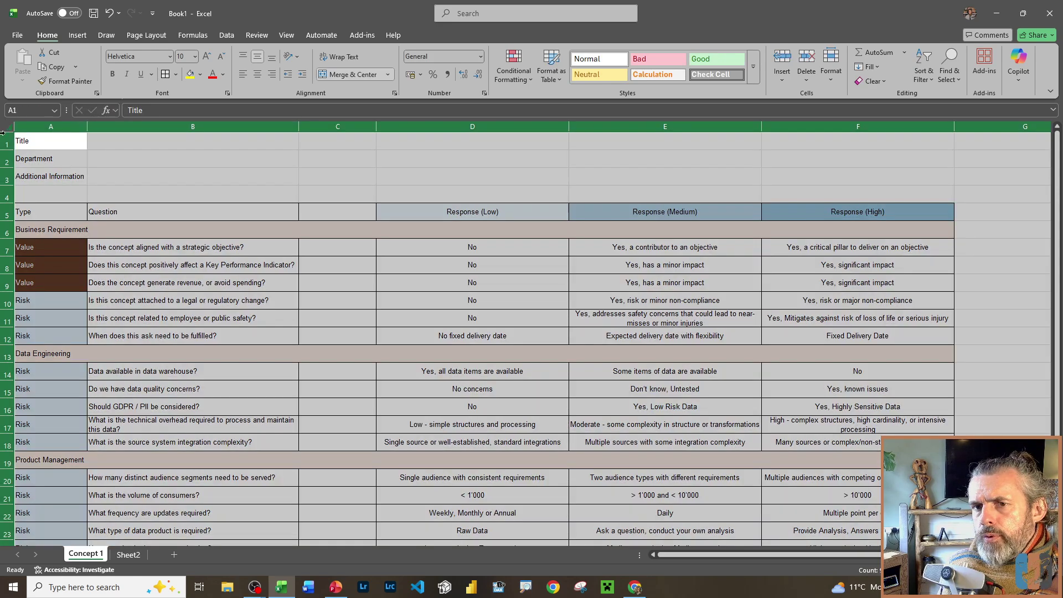
left_click(20, 198)
left_click_drag(7, 198, 7, 136)
double_click(11, 150)
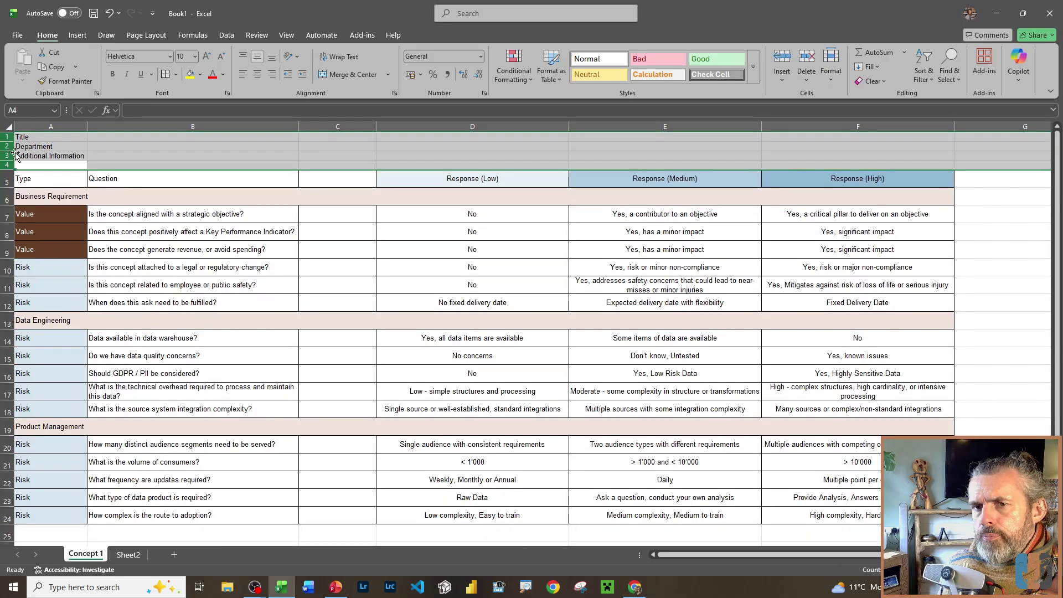
- Look over the blank header fields in column B and the answer options offered in C7
left_click(170, 157)
left_click(123, 165)
left_click(142, 145)
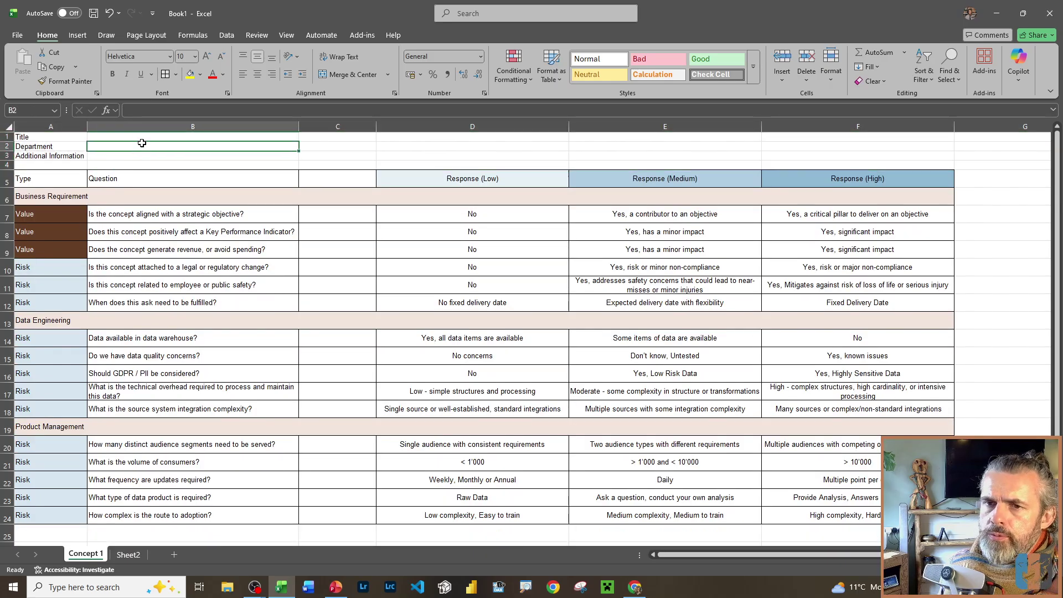
left_click(137, 136)
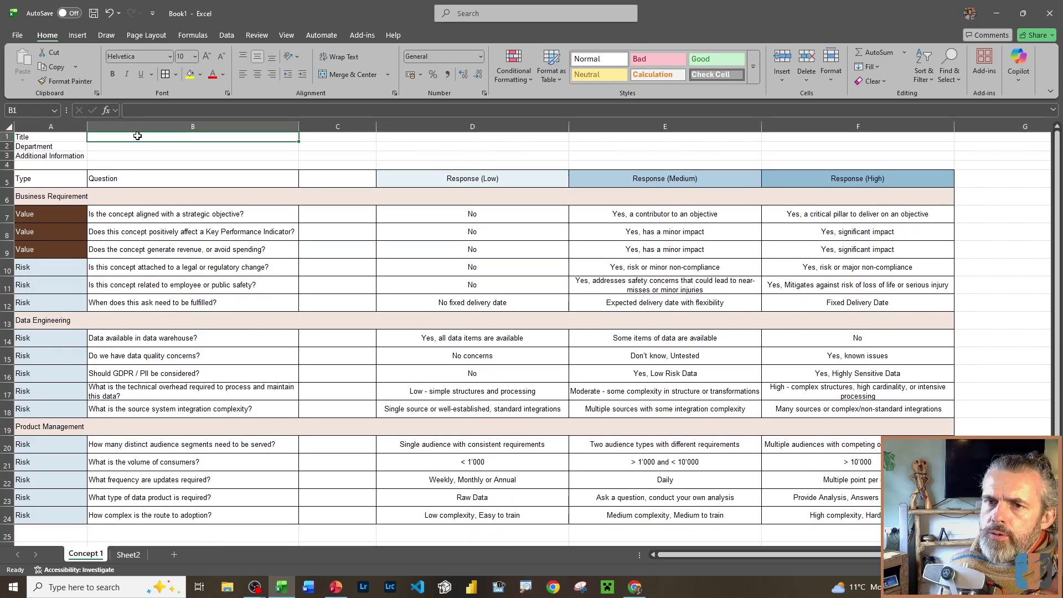
left_click(182, 146)
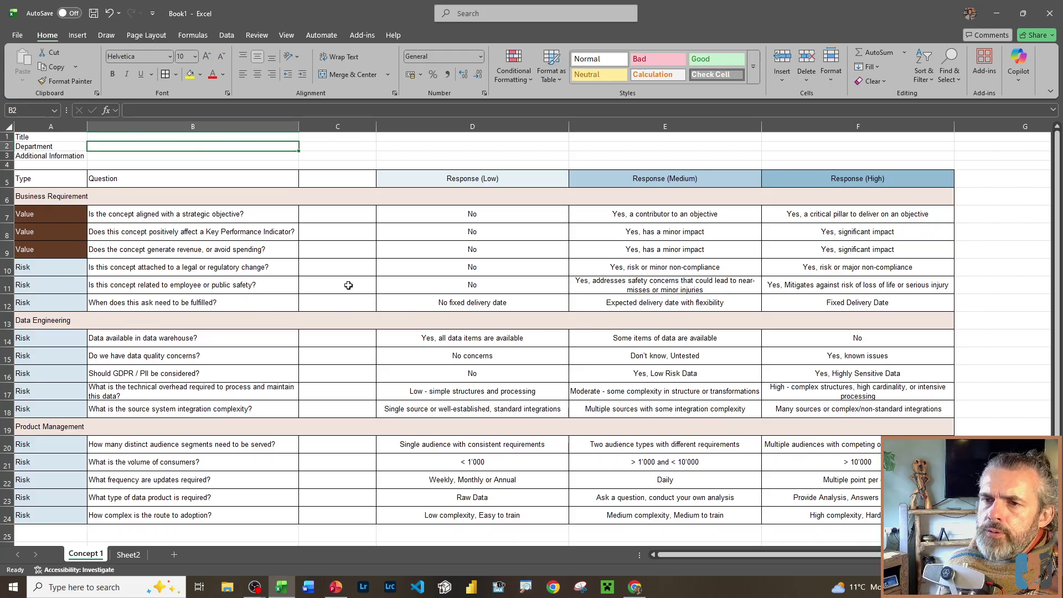
left_click(318, 216)
left_click(381, 220)
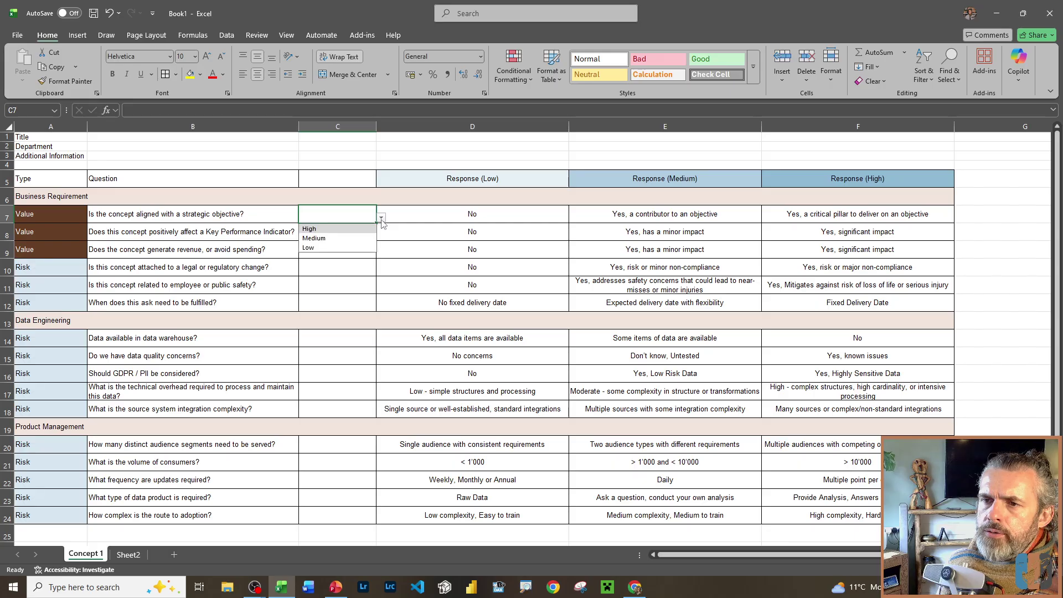
- Enter the column heading Assign Score in C5
left_click(351, 186)
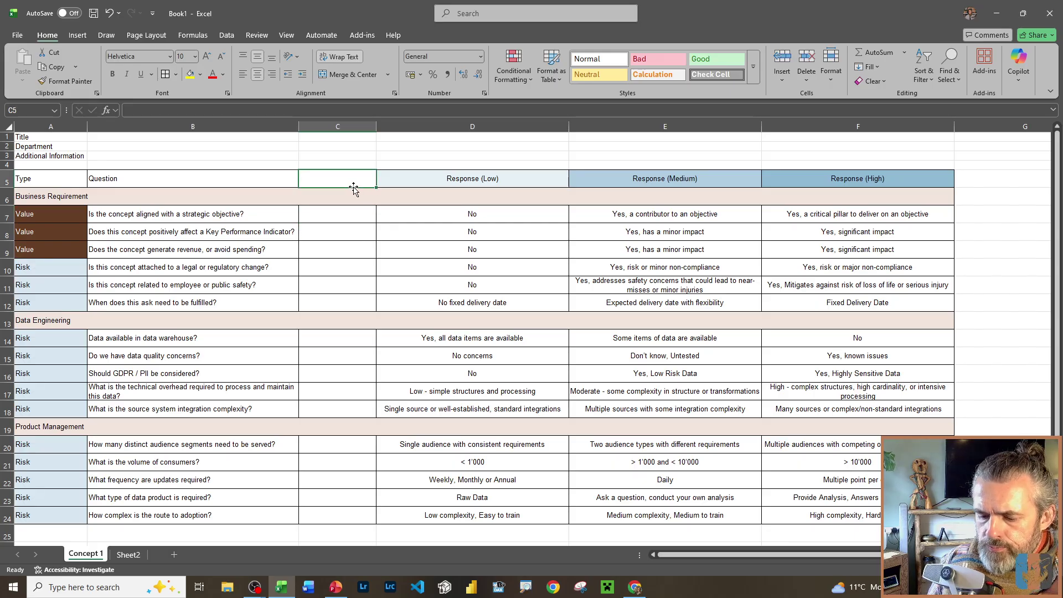
type("Ass")
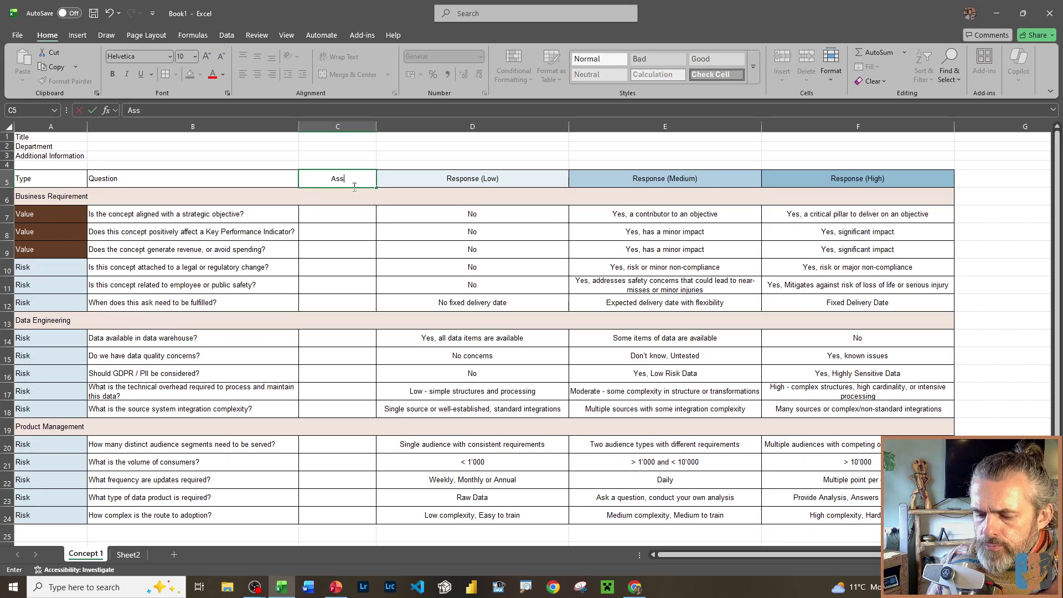
type("signed")
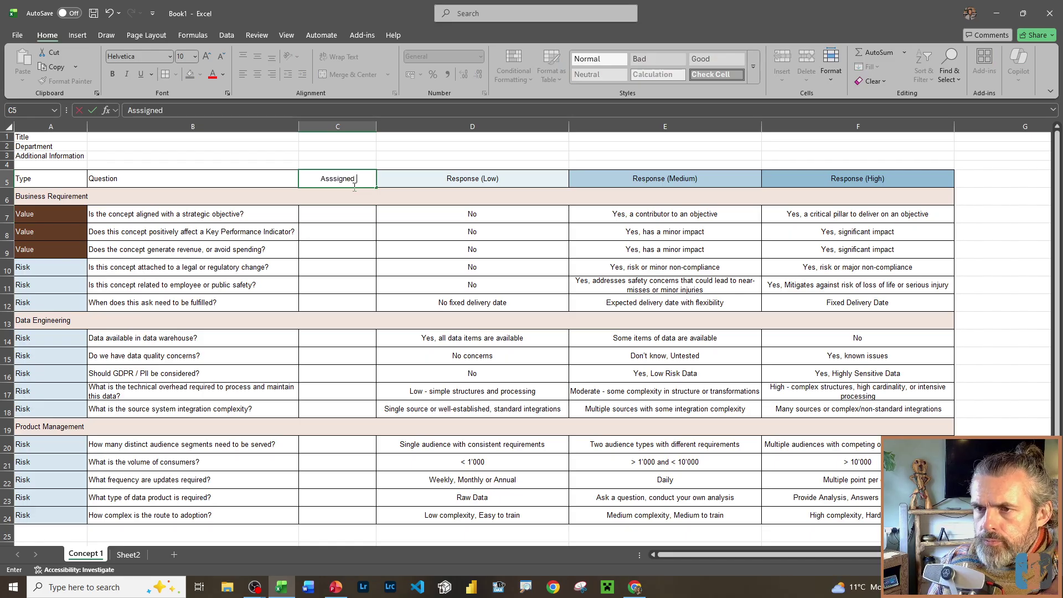
key("BackSpace")
key("BackSpace")
key("BackSpace")
key("BackSpace")
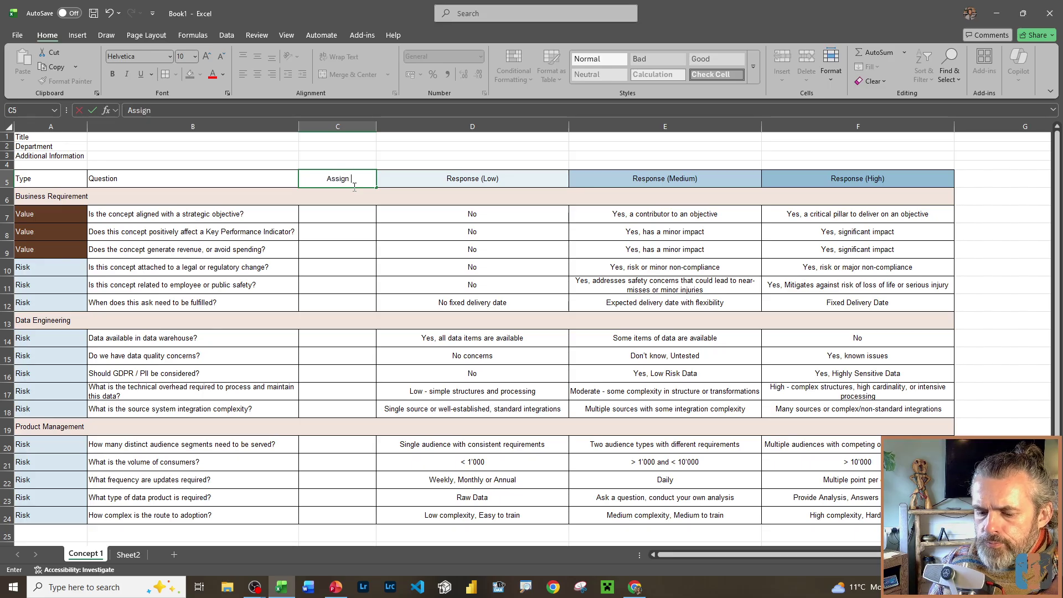
type("Score")
key("ctrl+Return")
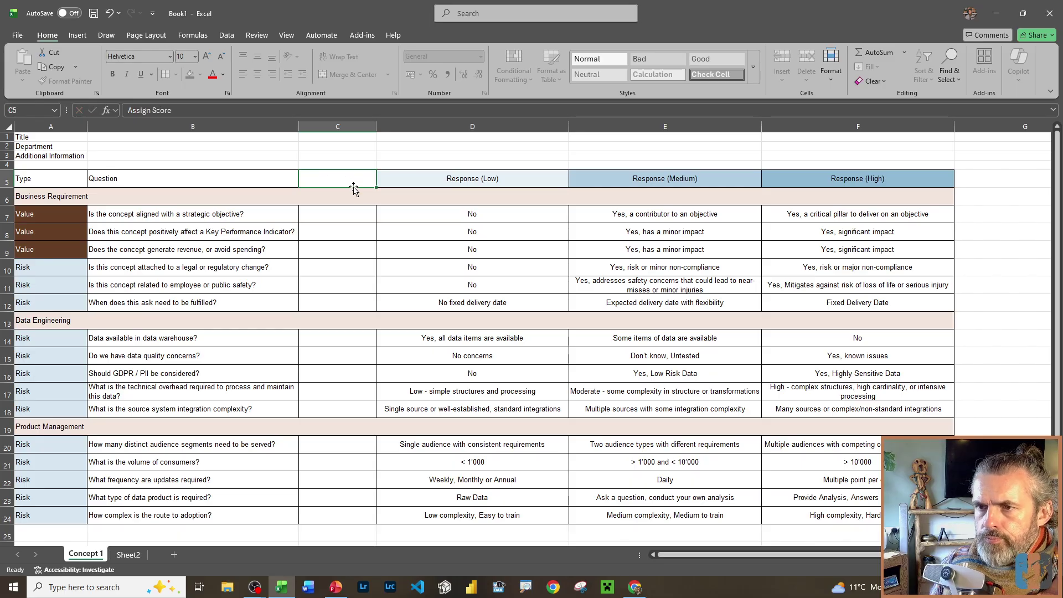
- Check the dropdown in C7 under the new heading without choosing an answer
left_click(337, 249)
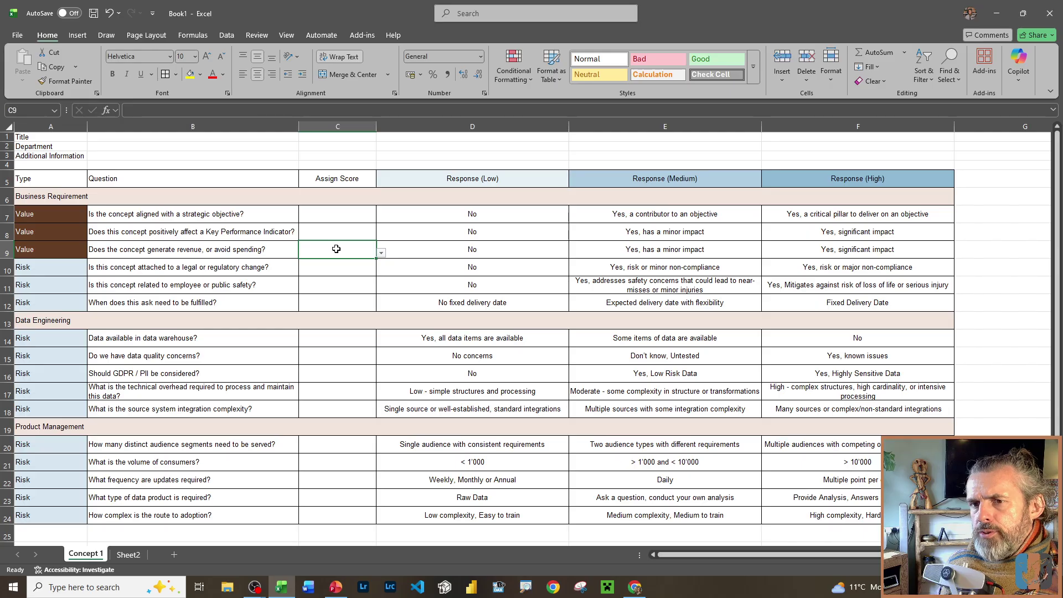
left_click(335, 215)
left_click(381, 218)
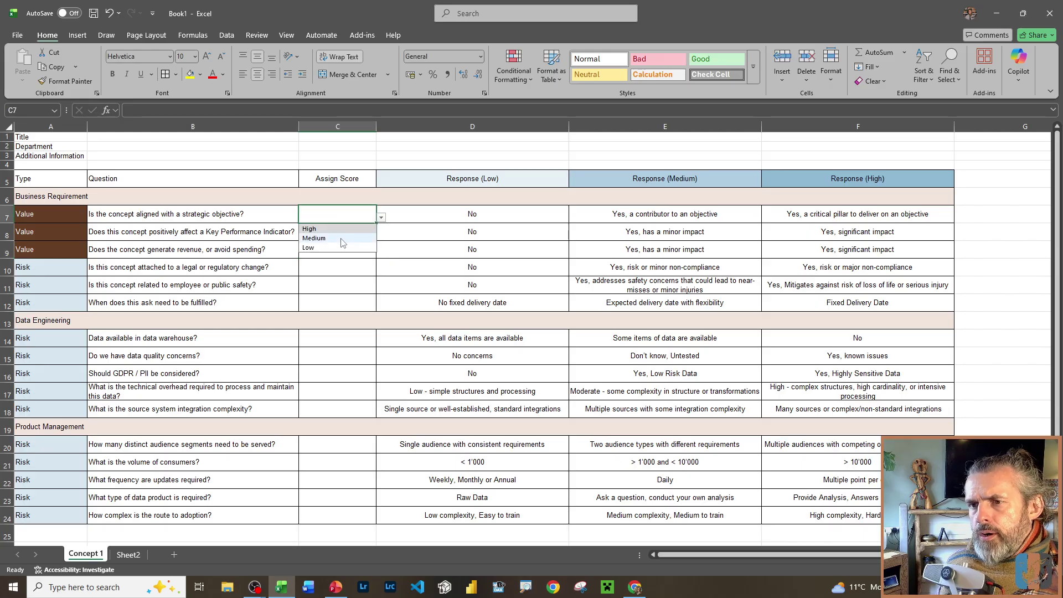
left_click(335, 214)
left_click(335, 231)
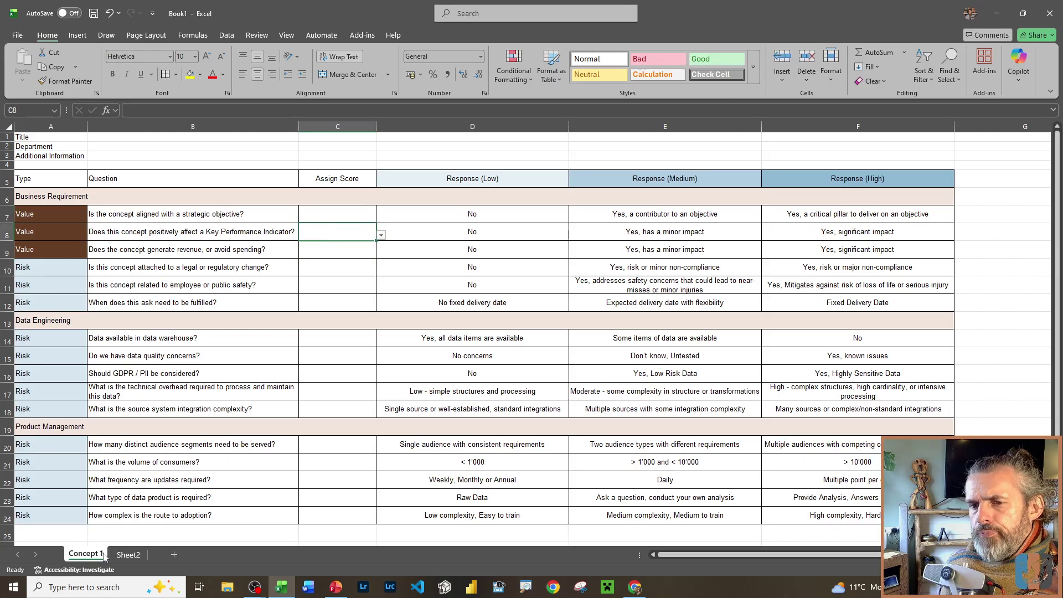
- Rename Sheet2 as _data_
left_click(128, 555)
type("_d")
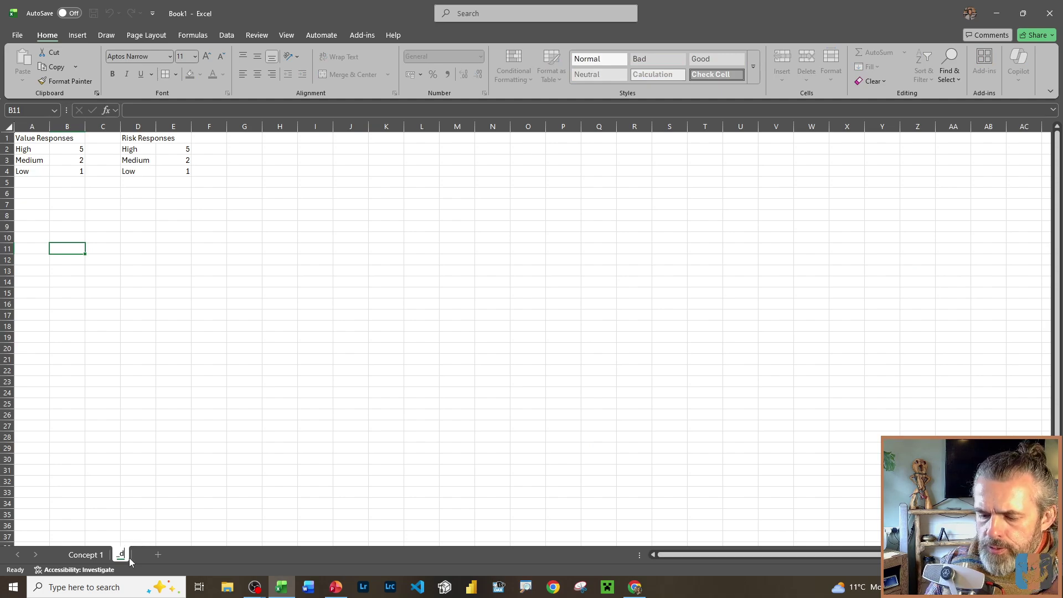
type("ata_")
key("Return")
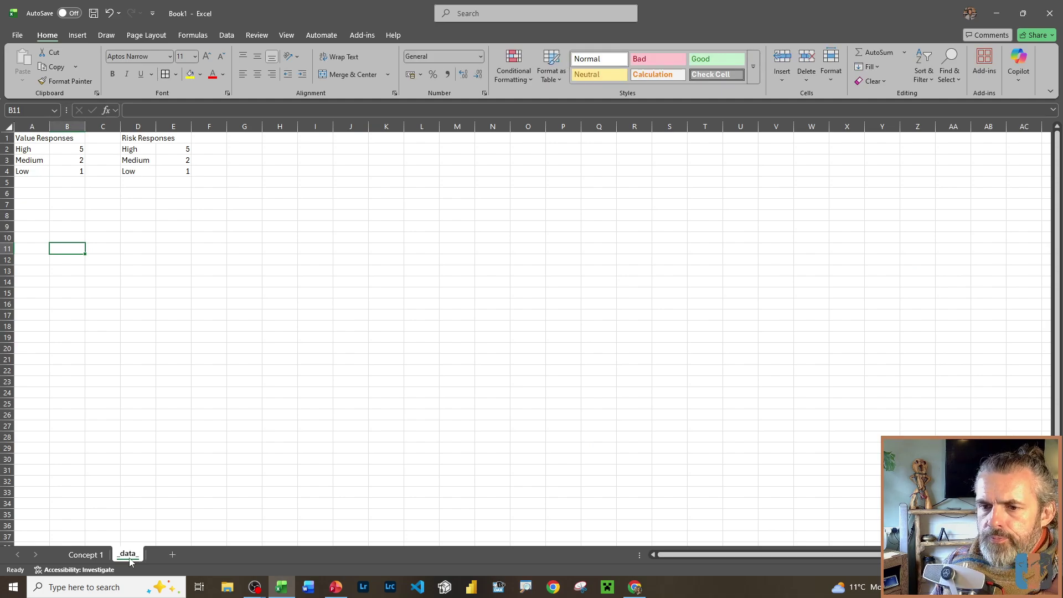
- Compare the Value and Risk response lists on the _data_ sheet with the answer options offered in C7 of Concept 1
left_click(197, 228)
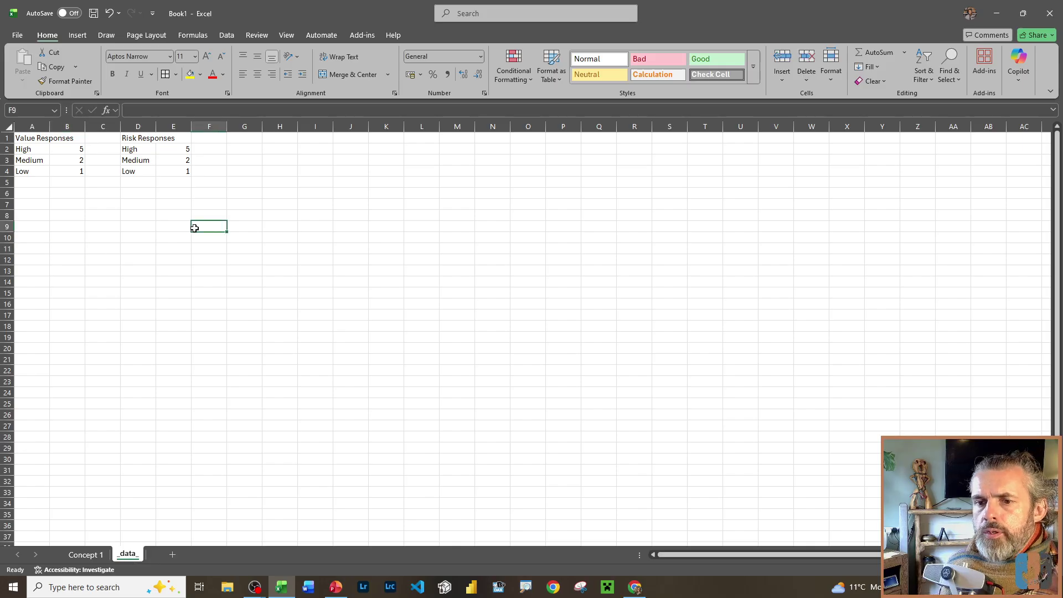
left_click(138, 218)
left_click(282, 150)
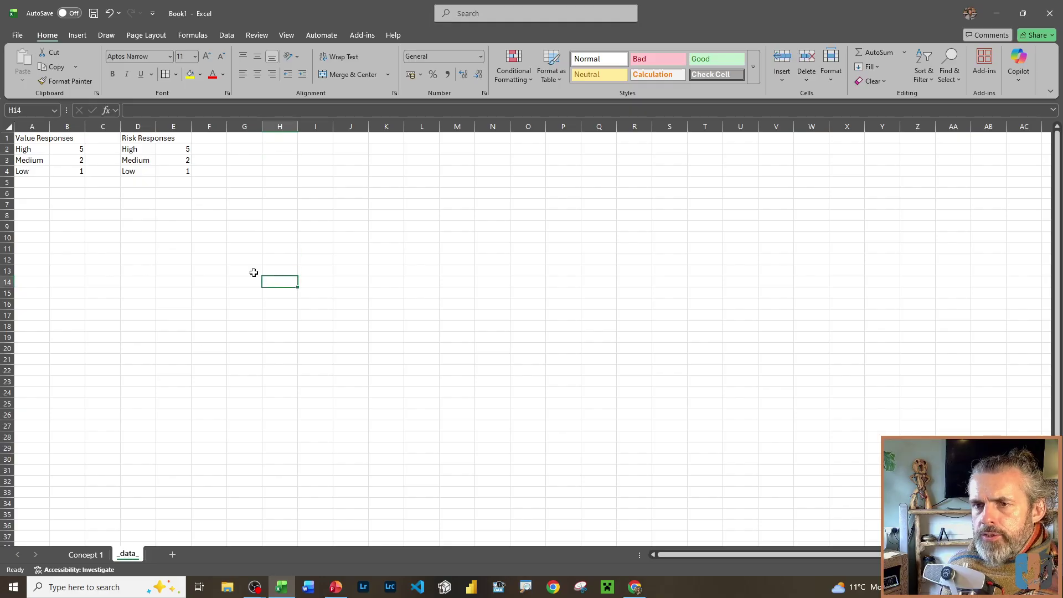
left_click(86, 555)
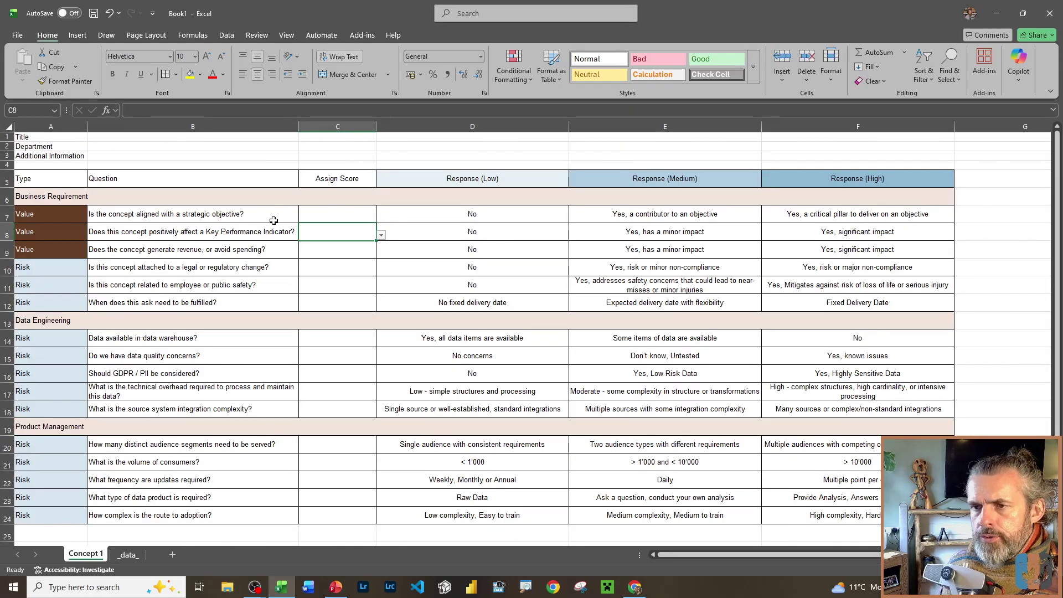
left_click(334, 221)
left_click(381, 217)
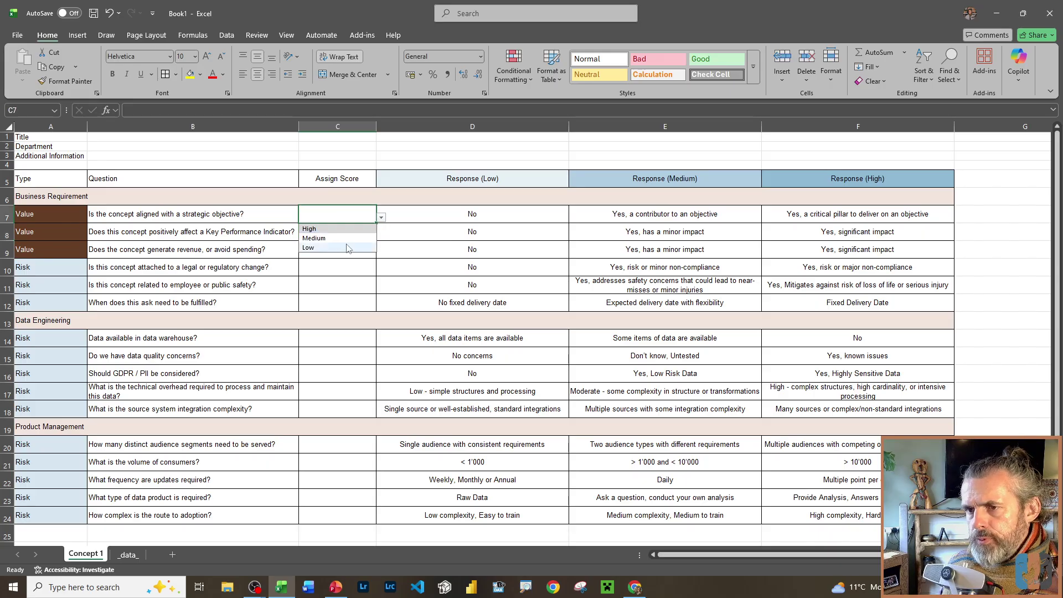
key("Escape")
left_click(475, 261)
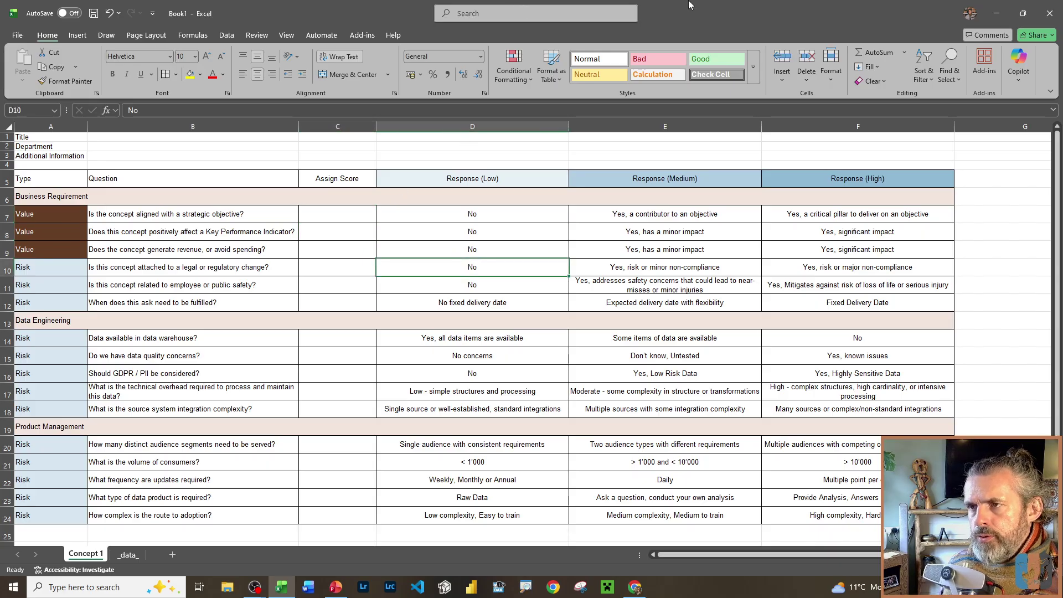
- Arrange Excel side by side with the Claude chat in the browser and bring up its QUICK WINS concepts
left_click_drag(690, 5, 1017, 148)
left_click_drag(1055, 164, 1062, 165)
left_click(450, 188)
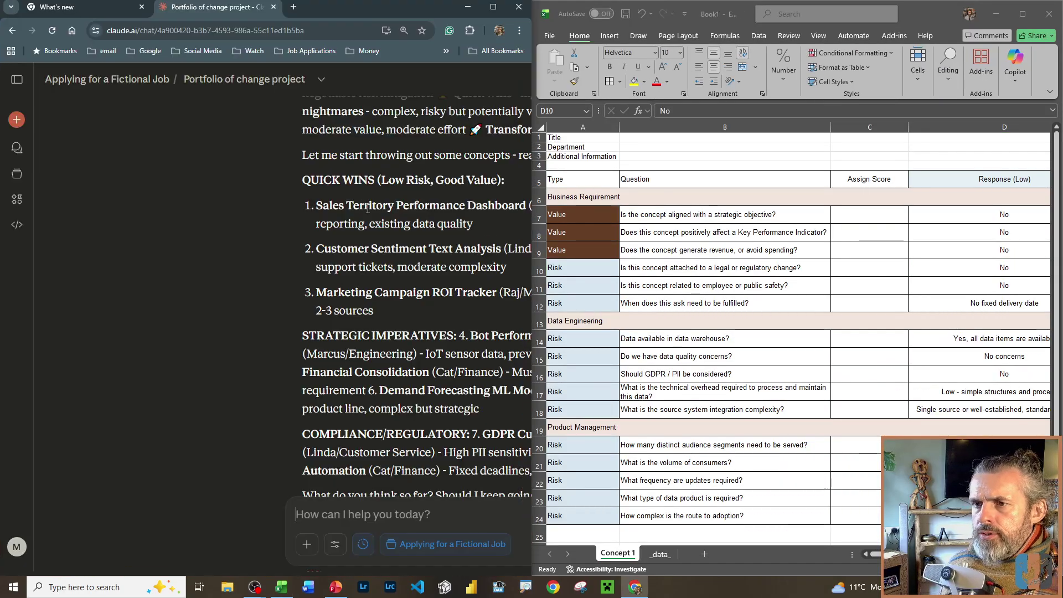
scroll(187, 291, "up", 6)
scroll(187, 291, "down", 5)
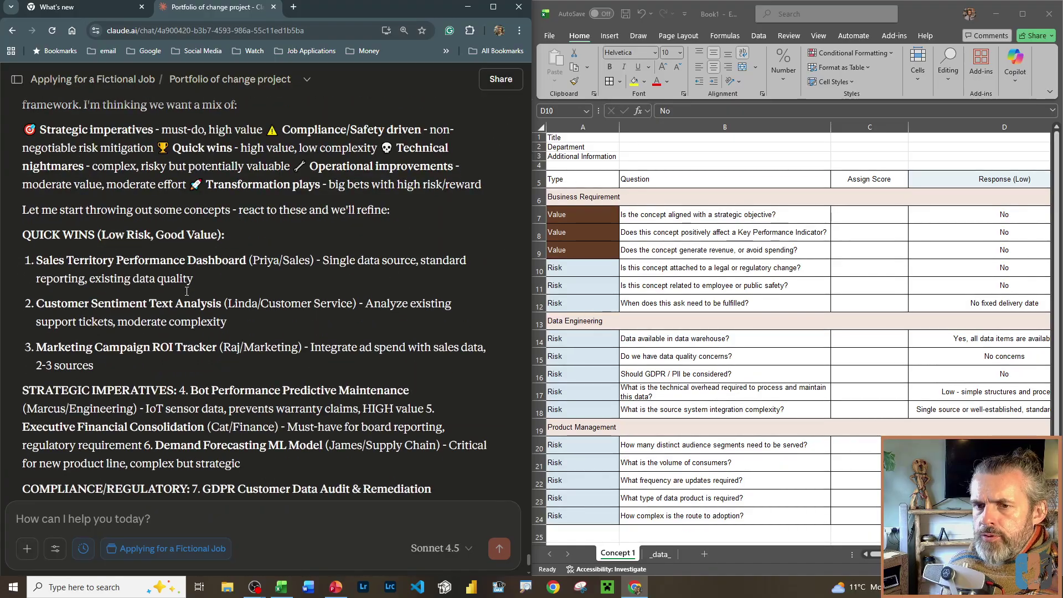
- Copy the concept name Sales Territory Performance Dashboard from the Claude chat into the Title field, B1, in Excel
left_click_drag(37, 257, 246, 257)
key("ctrl+c")
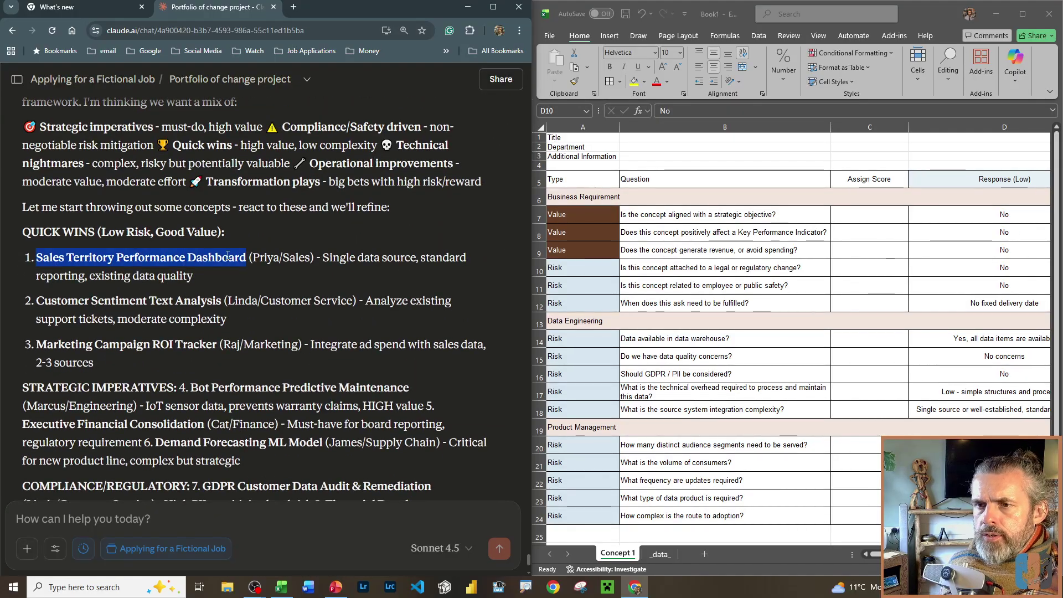
left_click(725, 137)
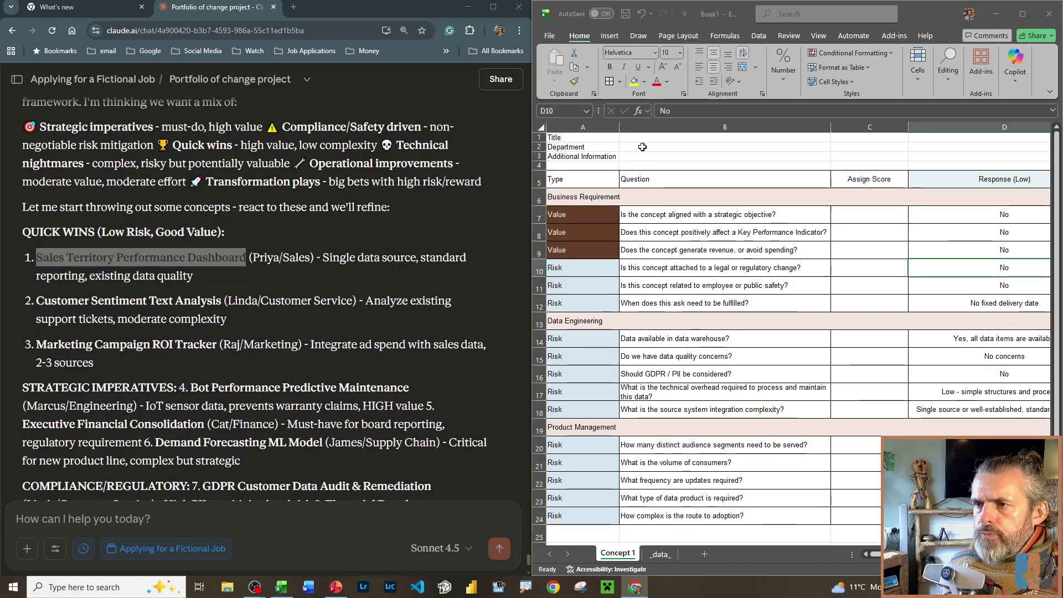
left_click(683, 110)
key("ctrl+v")
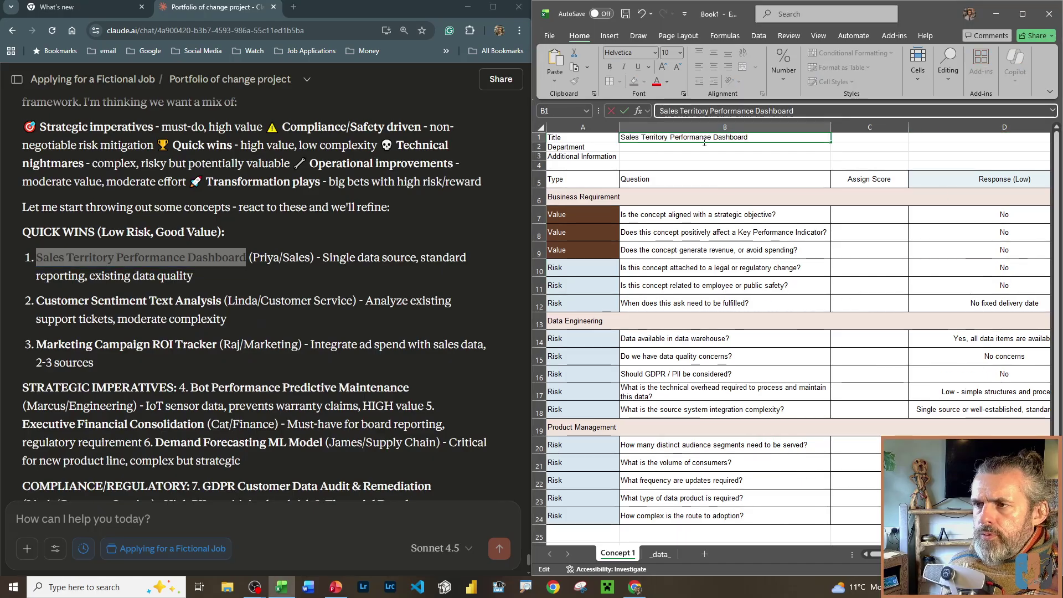
key("Return")
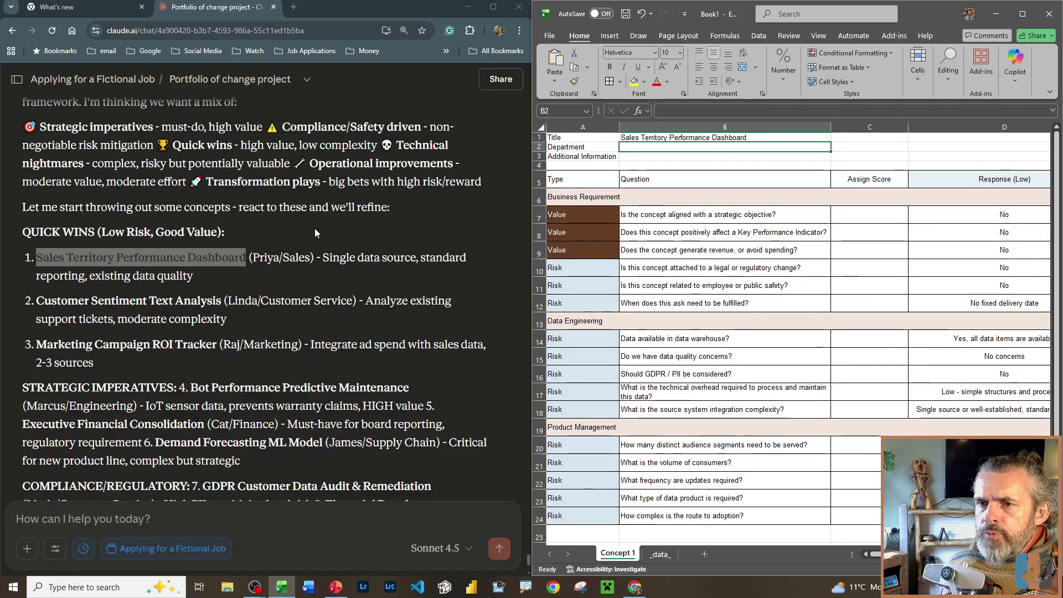
- Copy the description "Single data source, standard reporting, existing data quality" from the Claude chat into B3 in Excel
left_click(324, 258)
left_click_drag(324, 258, 328, 280)
key("ctrl+c")
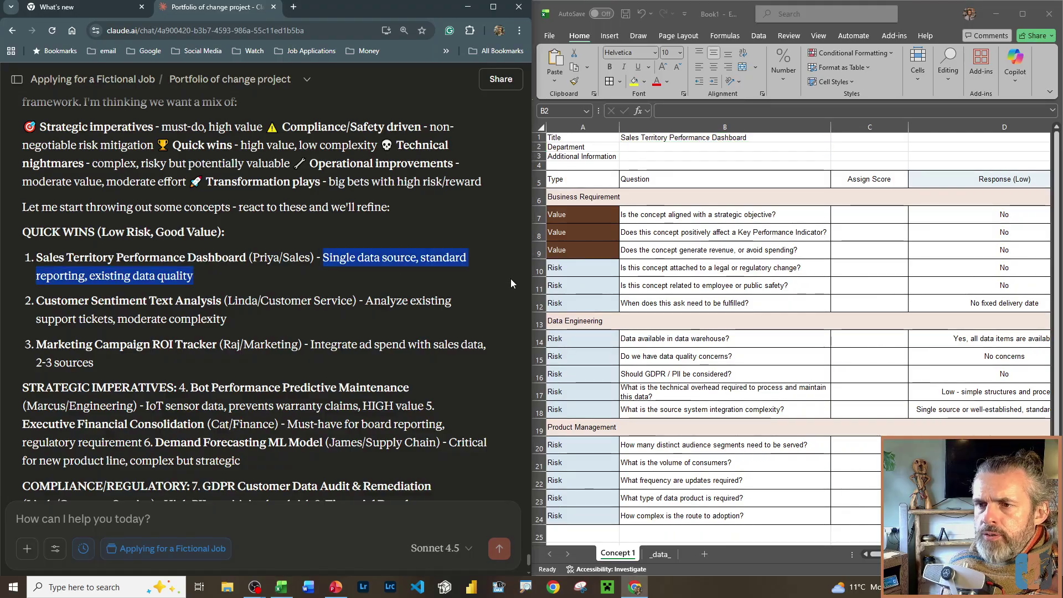
double_click(655, 156)
key("ctrl+v")
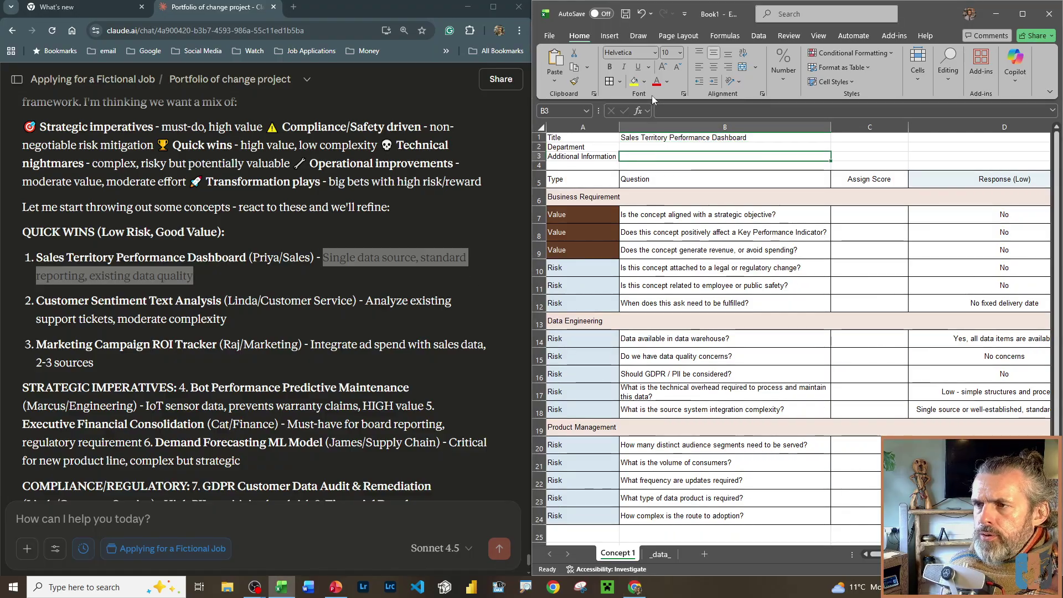
left_click(683, 227)
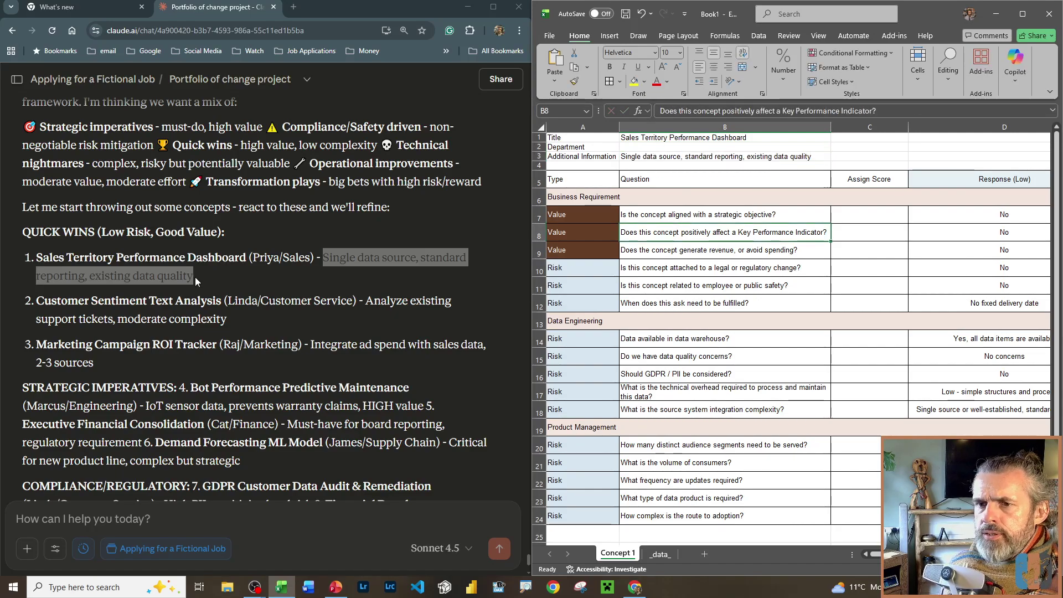
- Copy the contact and Sales department given for Sales Territory Performance Dashboard from the Claude chat into the Department field, B2, in Excel
key("alt+Tab")
left_click(298, 256)
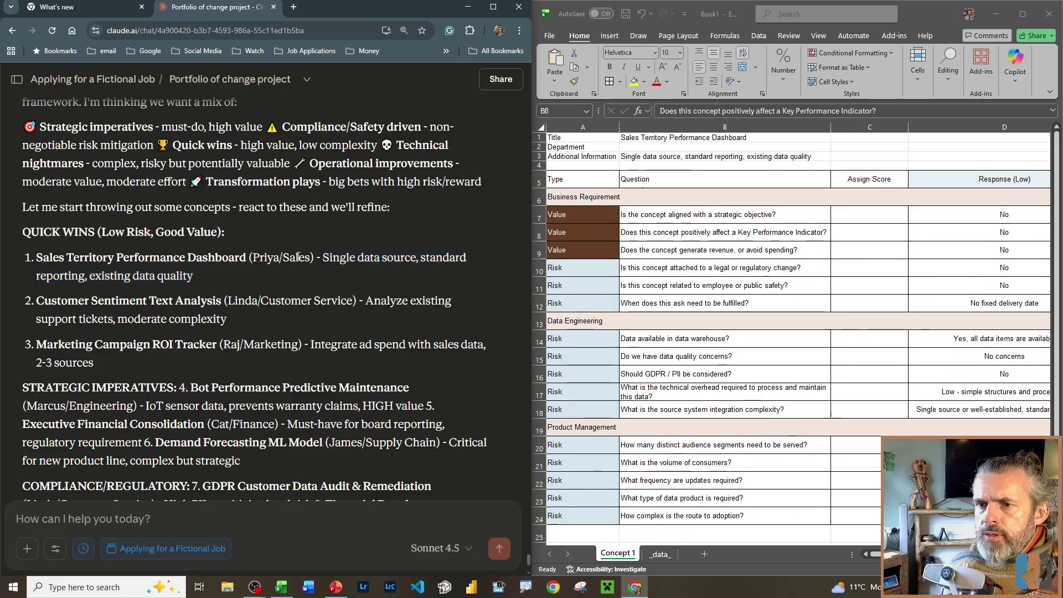
double_click(272, 257)
left_click_drag(272, 256, 293, 260)
key("ctrl+c")
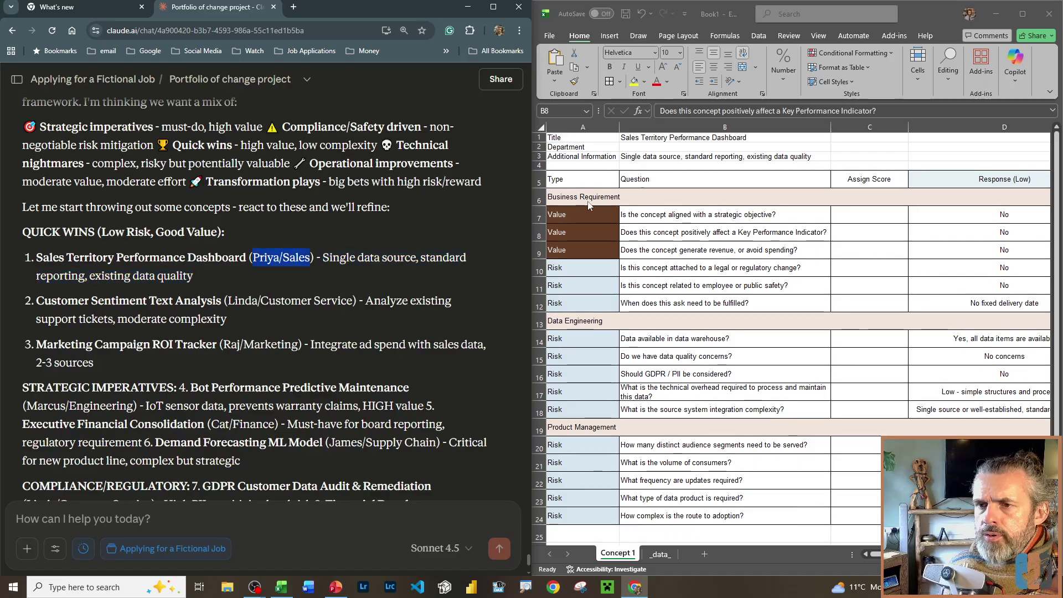
key("alt+Tab")
left_click(654, 147)
key("F2")
key("ctrl+v")
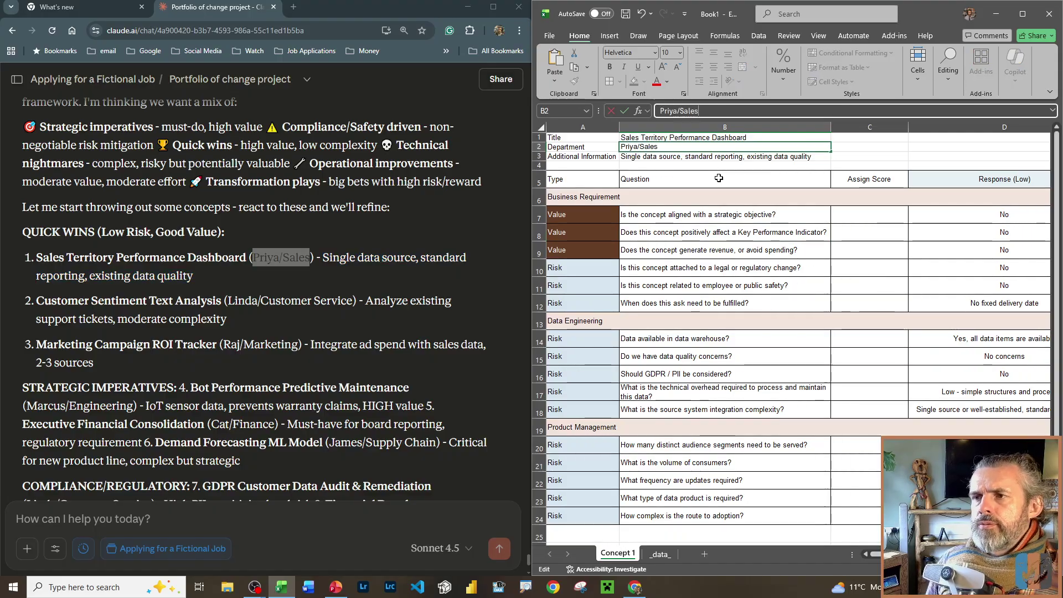
key("Return")
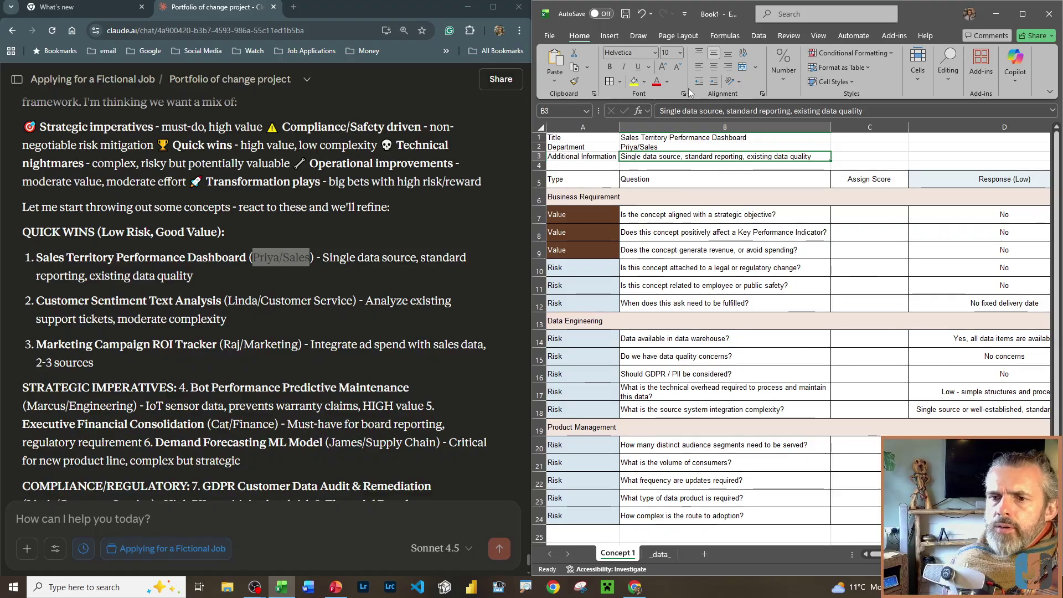
left_click(714, 219)
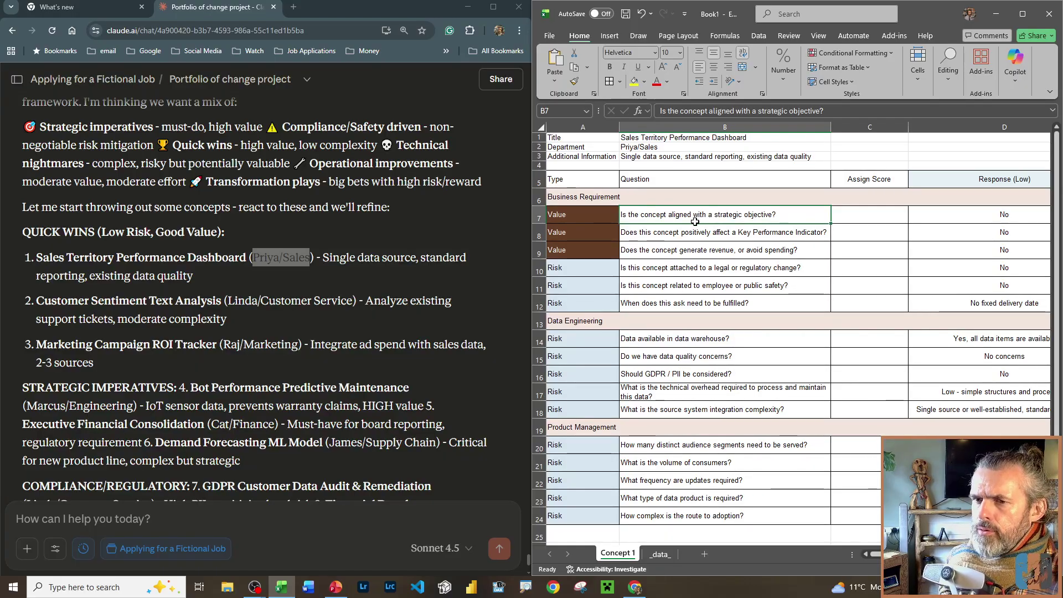
scroll(161, 263, "down", 3)
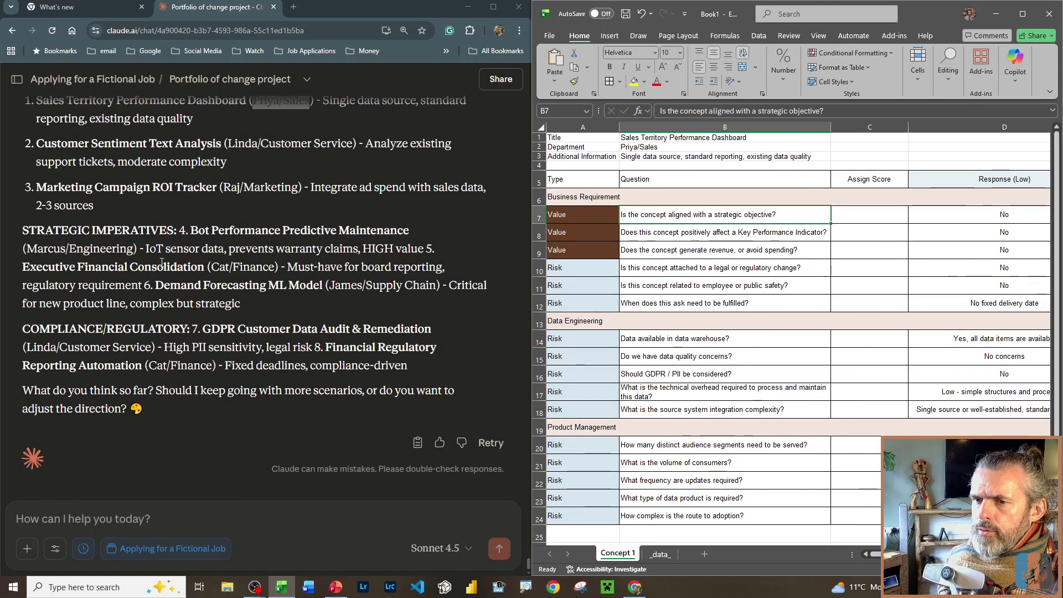
scroll(161, 263, "up", 3)
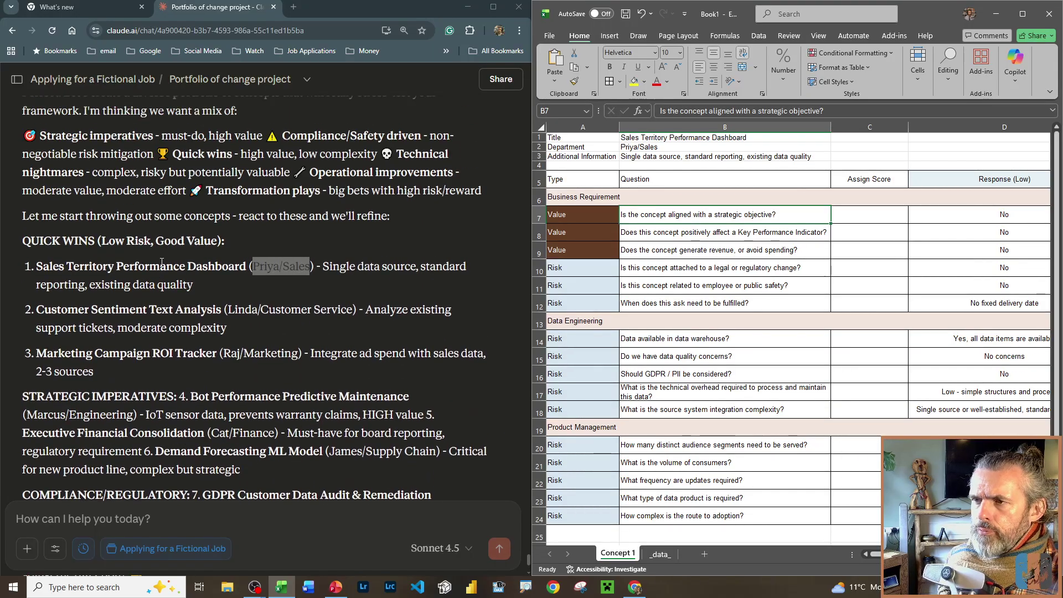
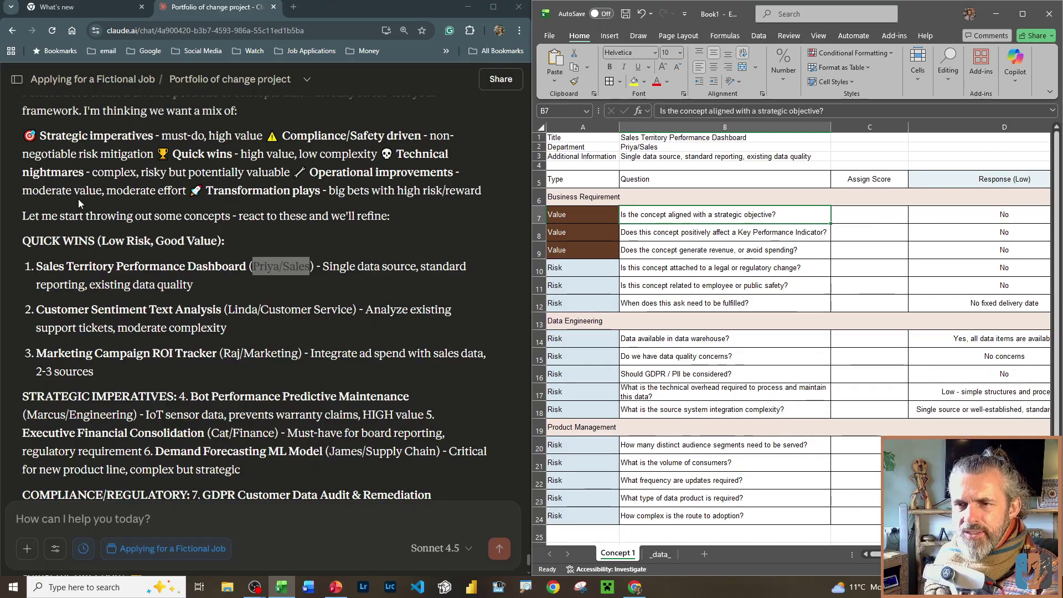
left_click_drag(79, 310, 203, 312)
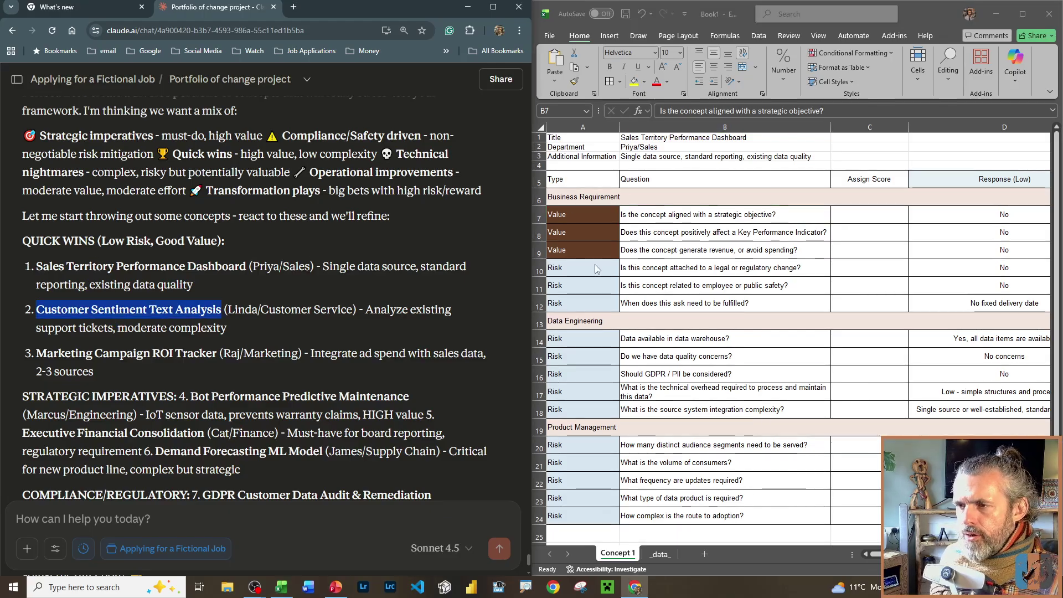
- Maximize Excel and create a copy of the Concept 1 sheet placed before the original in Book1
double_click(704, 16)
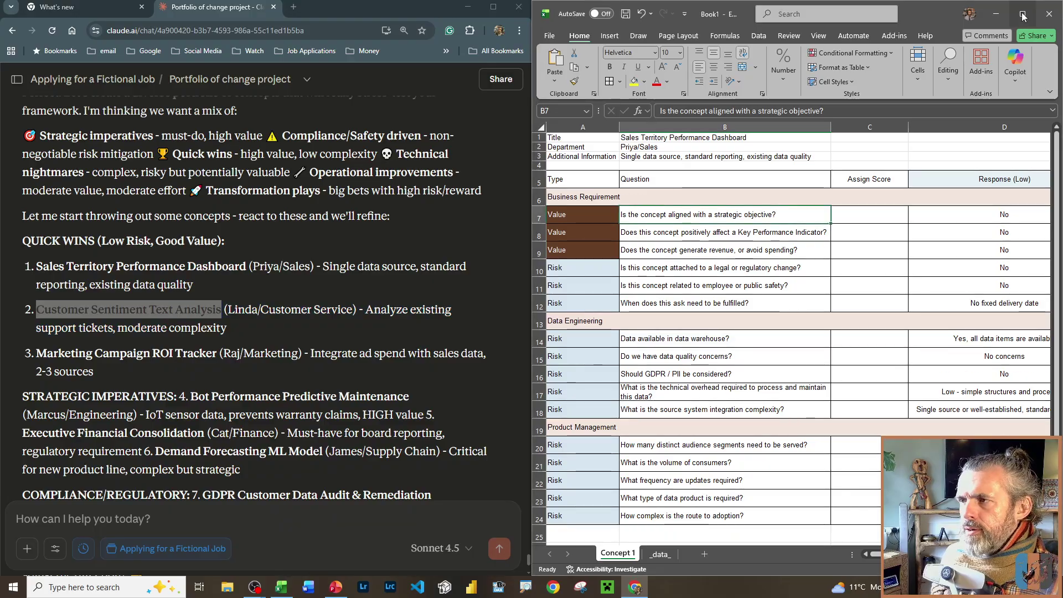
right_click(87, 559)
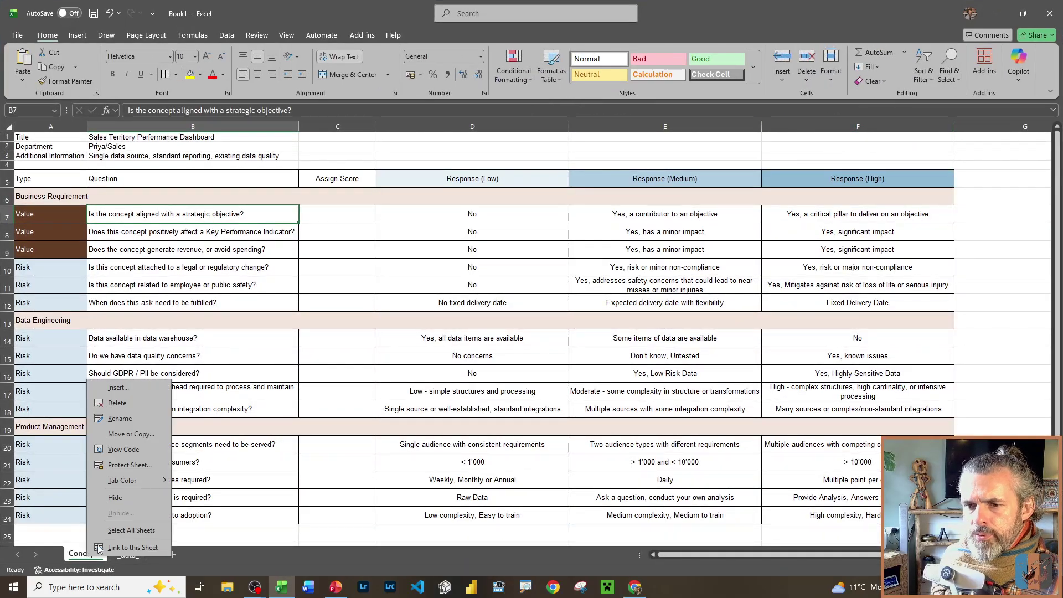
left_click(100, 449)
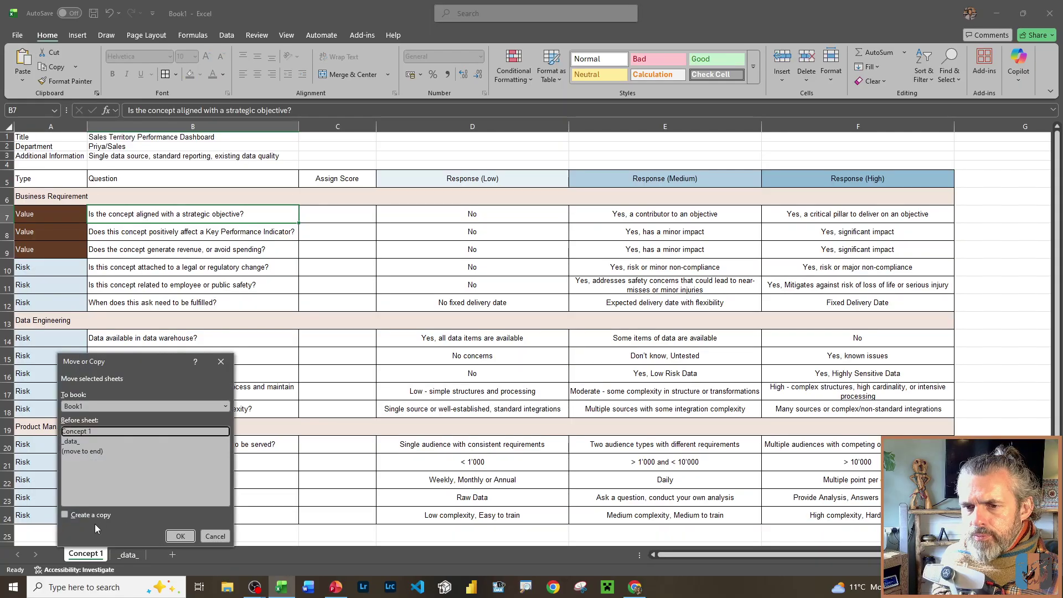
left_click(93, 518)
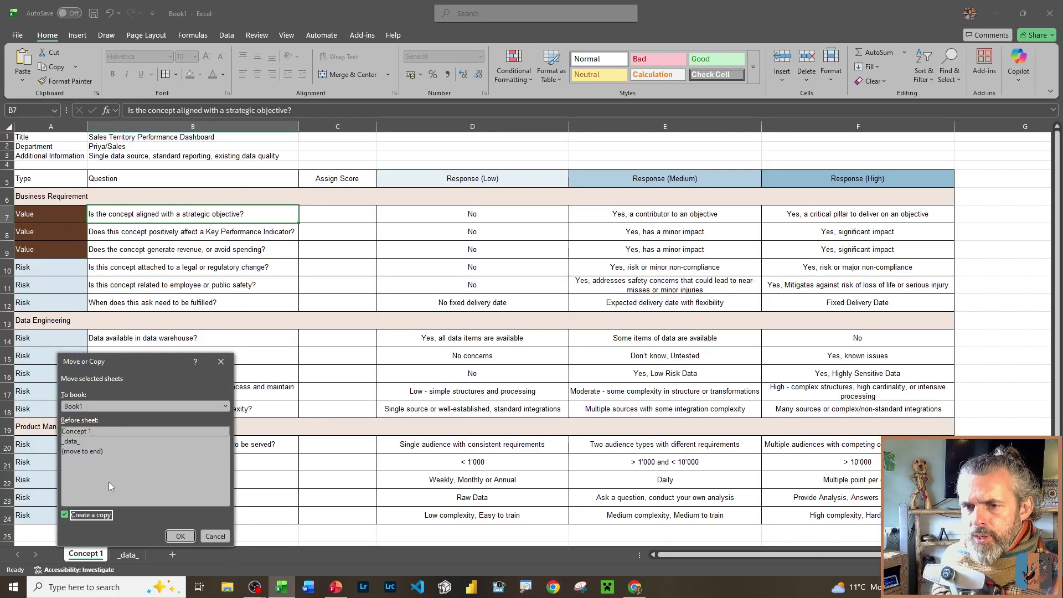
left_click(180, 537)
- Create a copy of the Concept 1 (2) sheet and place it before Concept 1 (2)
right_click(109, 562)
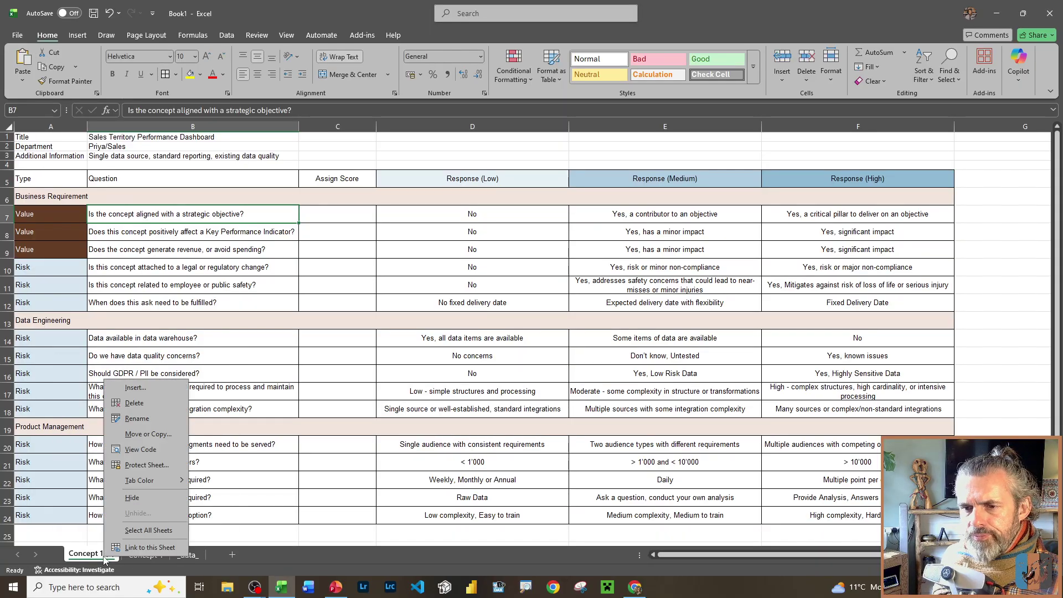
left_click(155, 434)
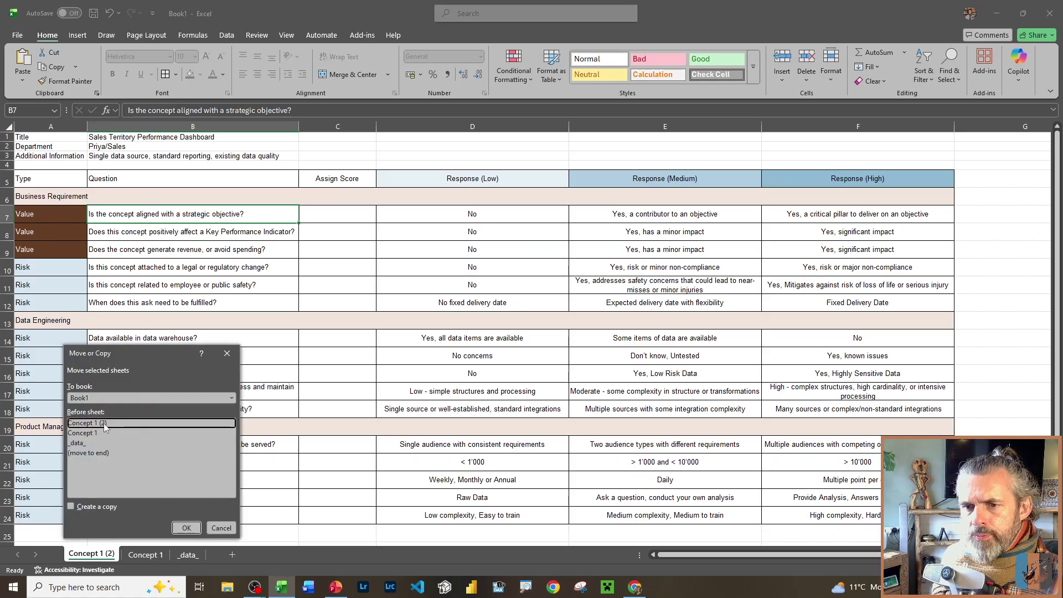
left_click(98, 506)
left_click(186, 528)
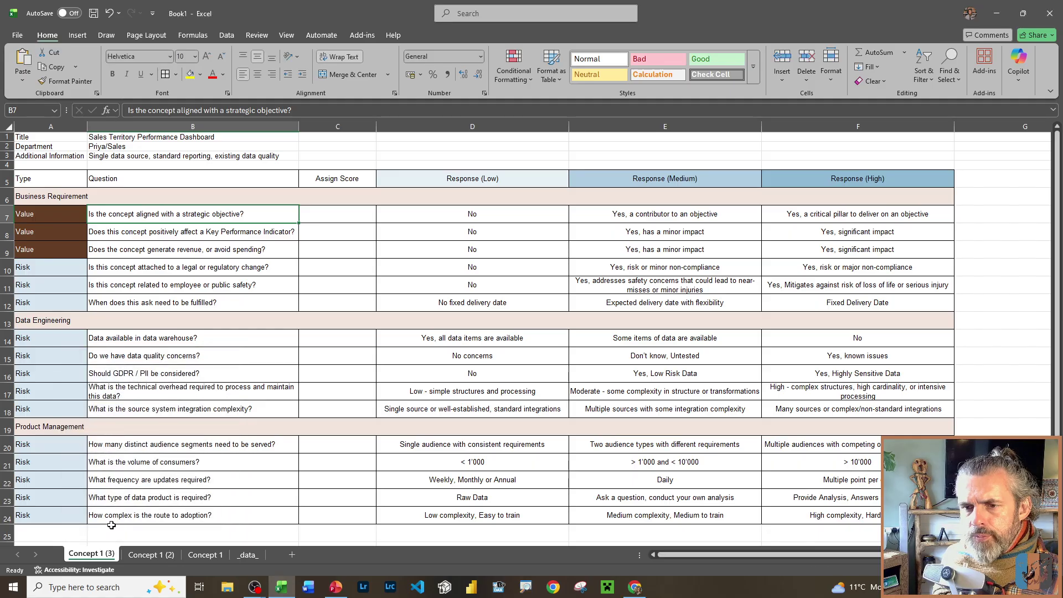
- Create a copy of the Concept 1 (3) sheet and place it before Concept 1 (2)
right_click(94, 554)
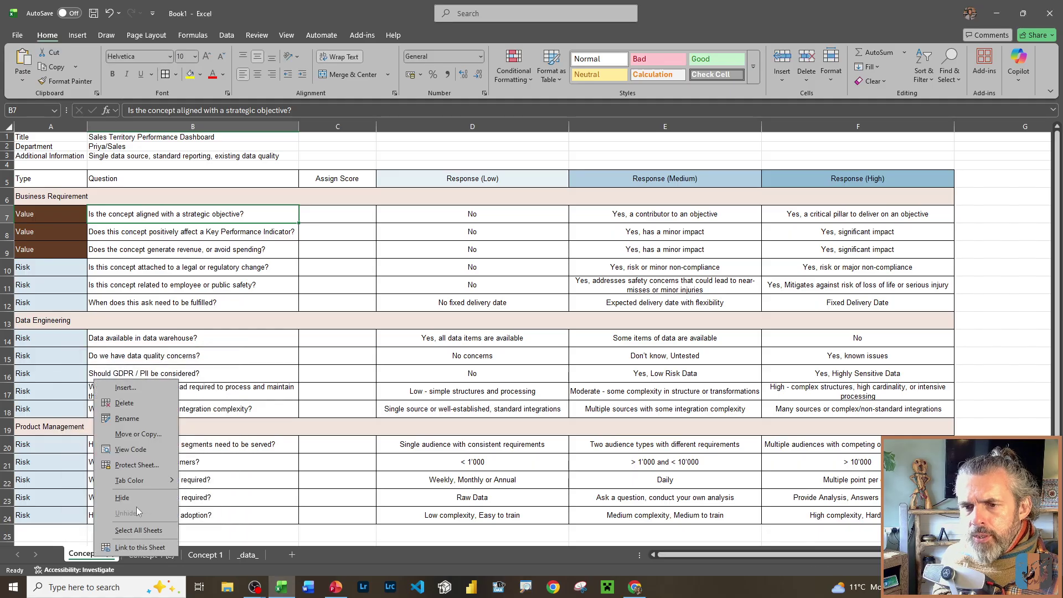
left_click(161, 434)
left_click(115, 437)
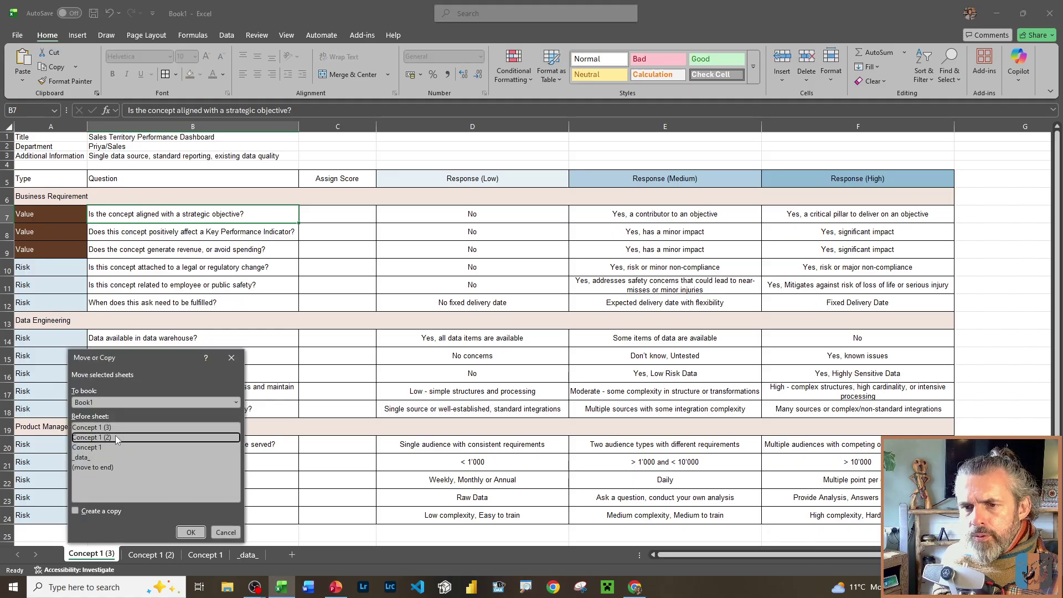
left_click(115, 511)
left_click(188, 532)
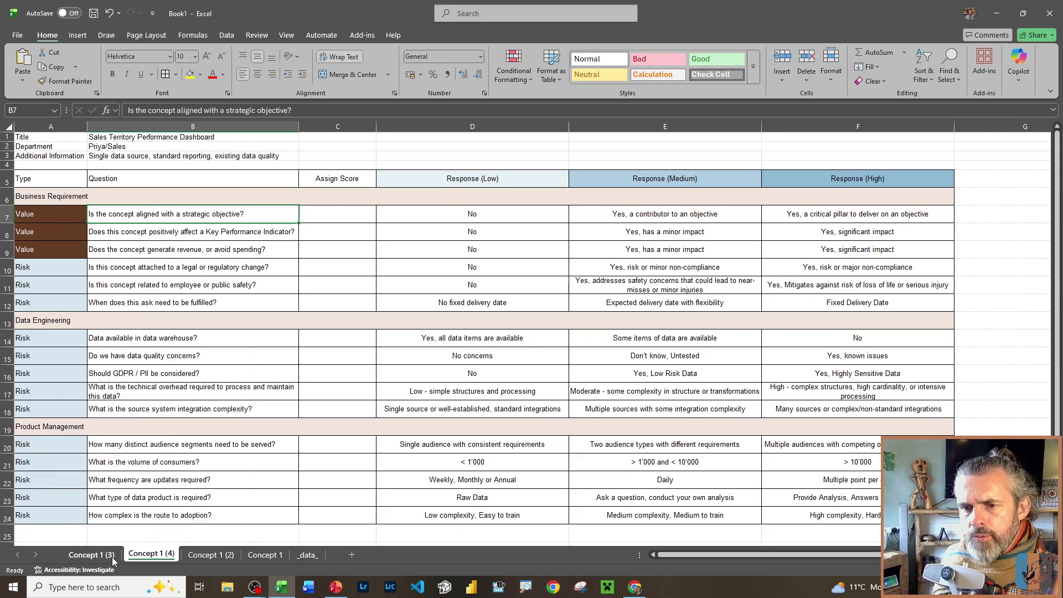
- Create another copy of the Concept 1 (3) sheet, placed before Concept 1 (3) itself
right_click(115, 555)
left_click(161, 434)
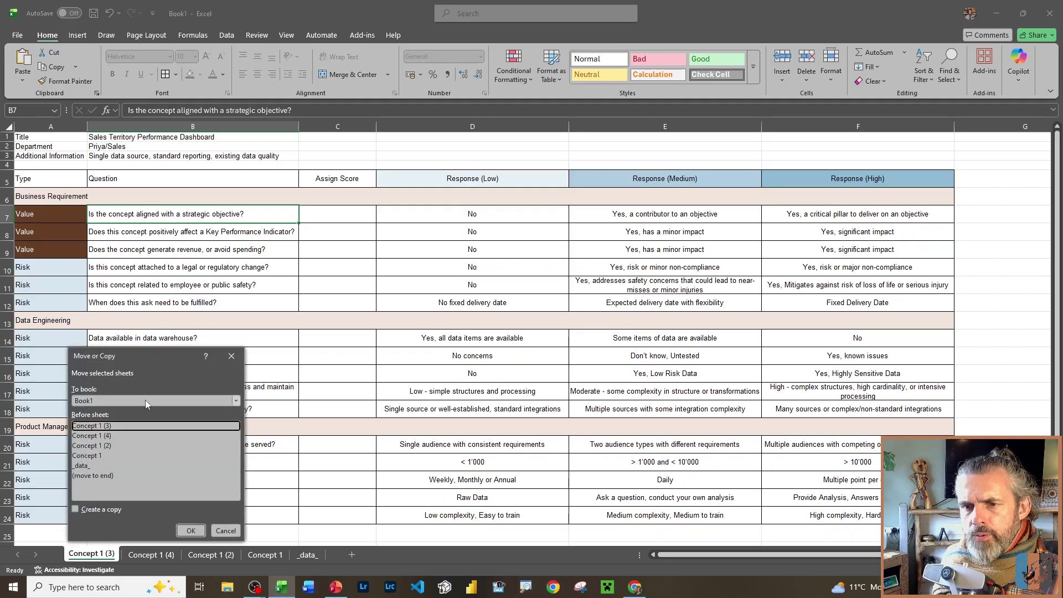
left_click(118, 511)
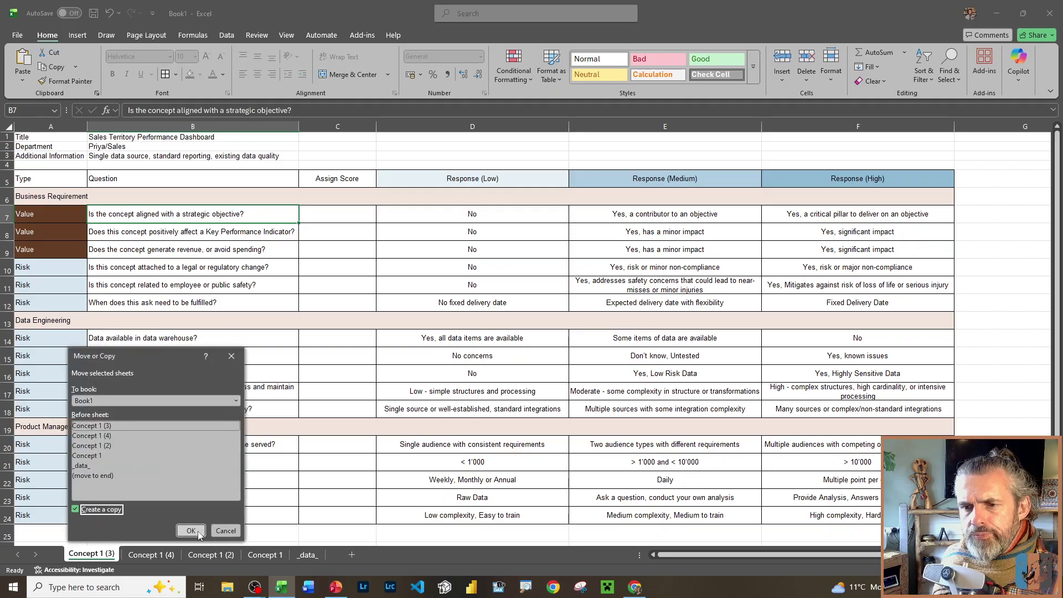
left_click(190, 530)
right_click(98, 555)
left_click(155, 459)
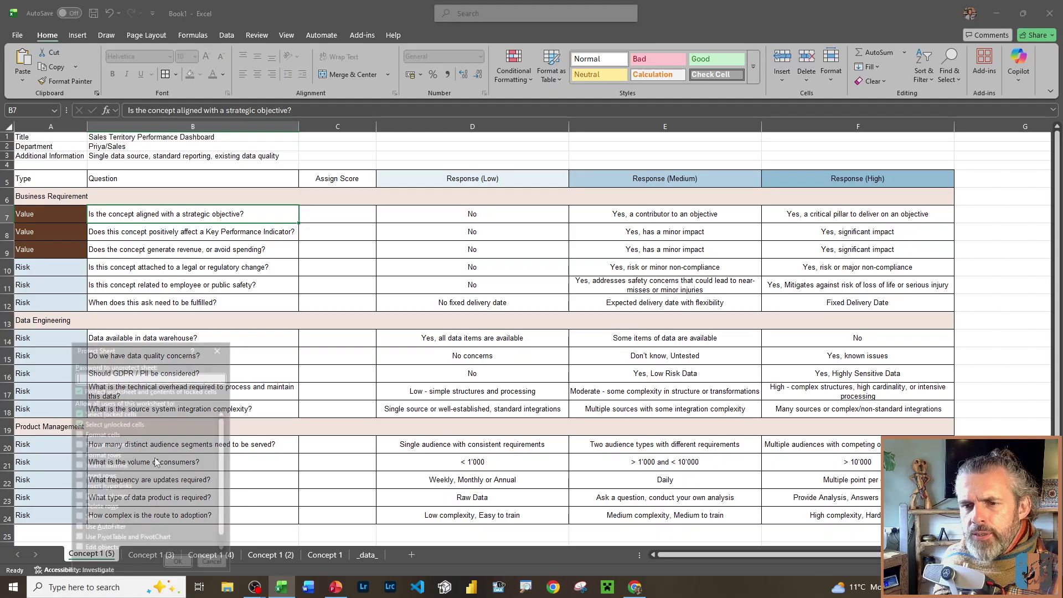
left_click(204, 562)
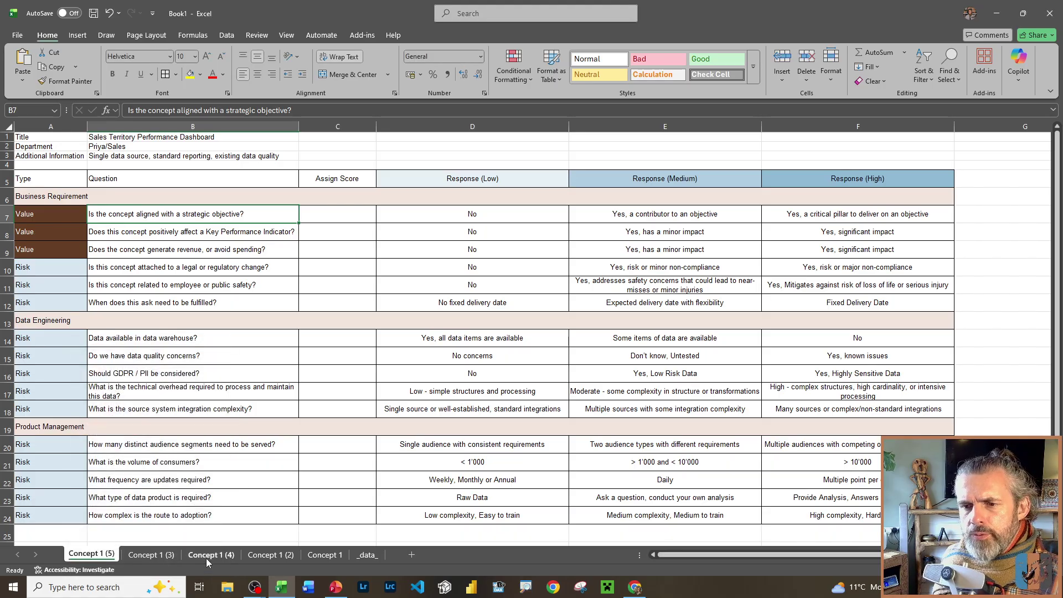
- Group the sheets Concept 1 (5), (3), (4) and (2) and create copies of all four before Concept 1 (5)
left_click(206, 558, "shift")
left_click(263, 558, "shift")
right_click(263, 557)
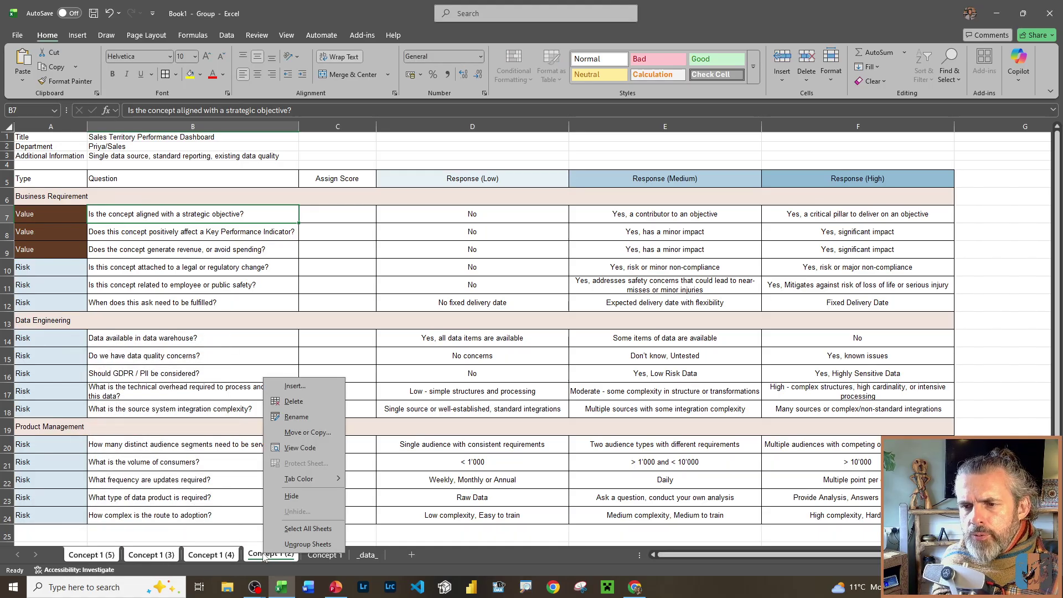
left_click(308, 433)
left_click(271, 509)
left_click(266, 454)
left_click(263, 434)
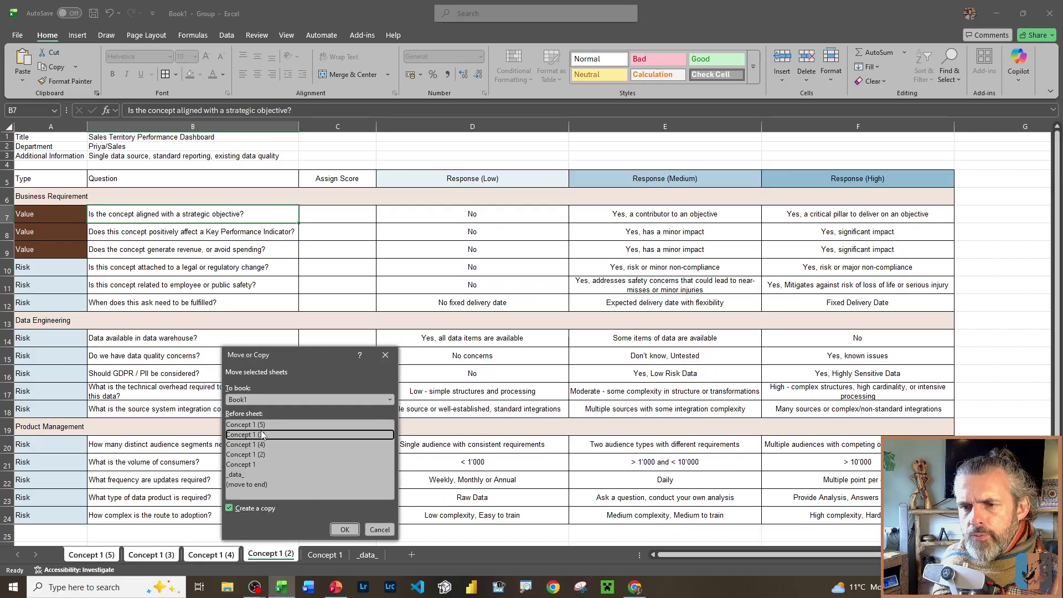
left_click(264, 426)
left_click(265, 444)
left_click(264, 434)
left_click(270, 428)
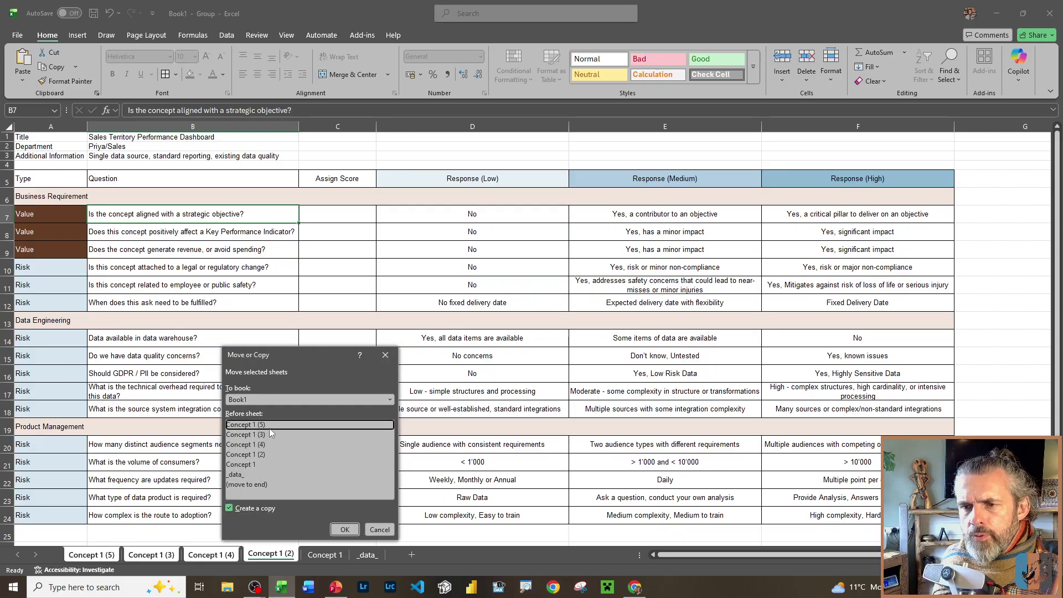
left_click(346, 530)
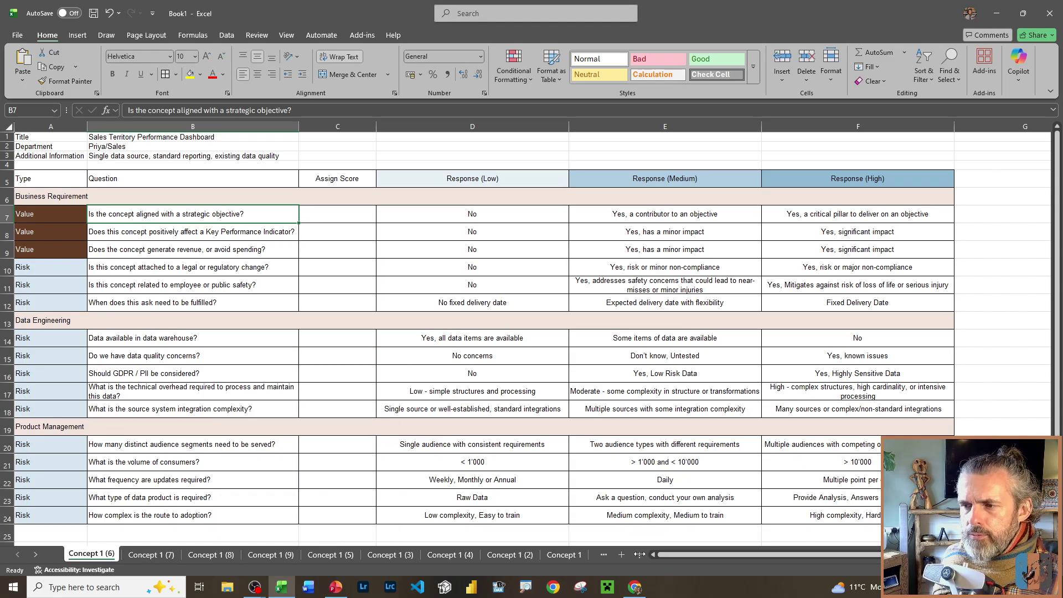
- Widen the sheet tab area and go through the sheets from Concept 1 (7) to Concept 1 to check the copies
left_click_drag(639, 555, 757, 550)
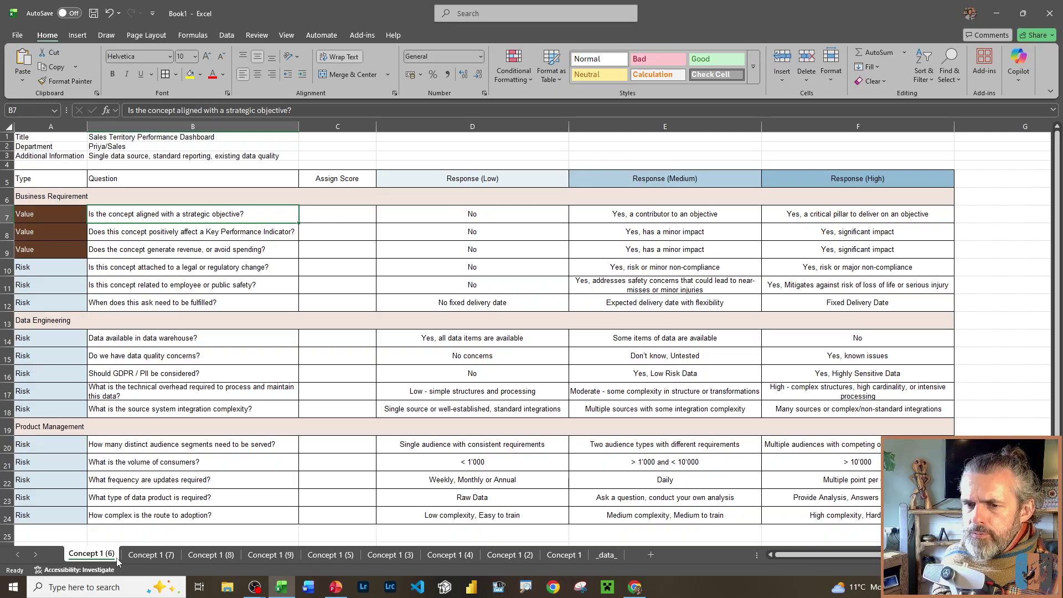
left_click(151, 555)
left_click(211, 556)
left_click(271, 557)
left_click(330, 557)
left_click(391, 555)
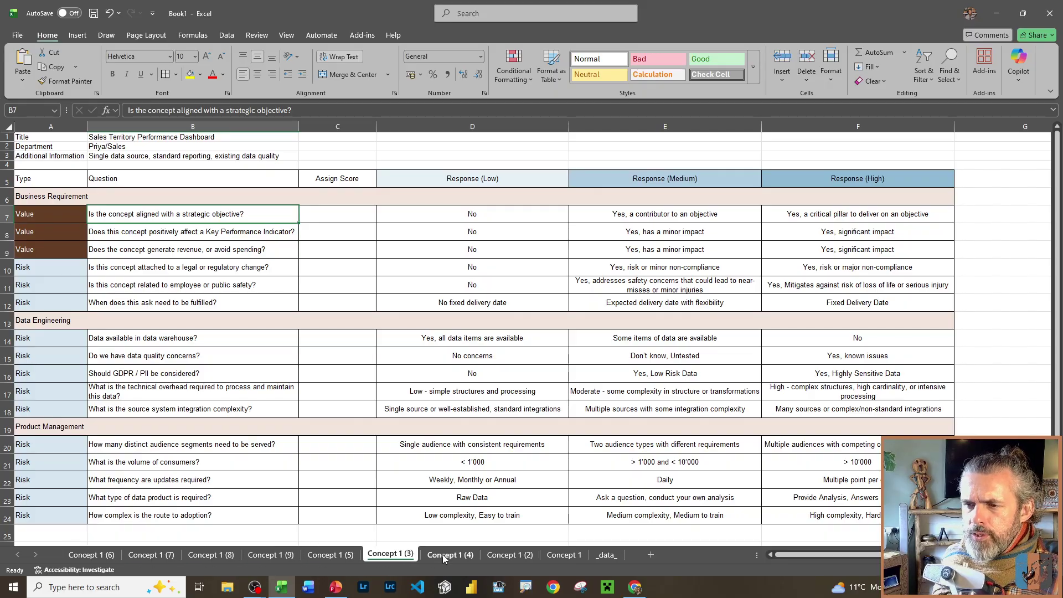
left_click(451, 555)
left_click(510, 556)
left_click(564, 555)
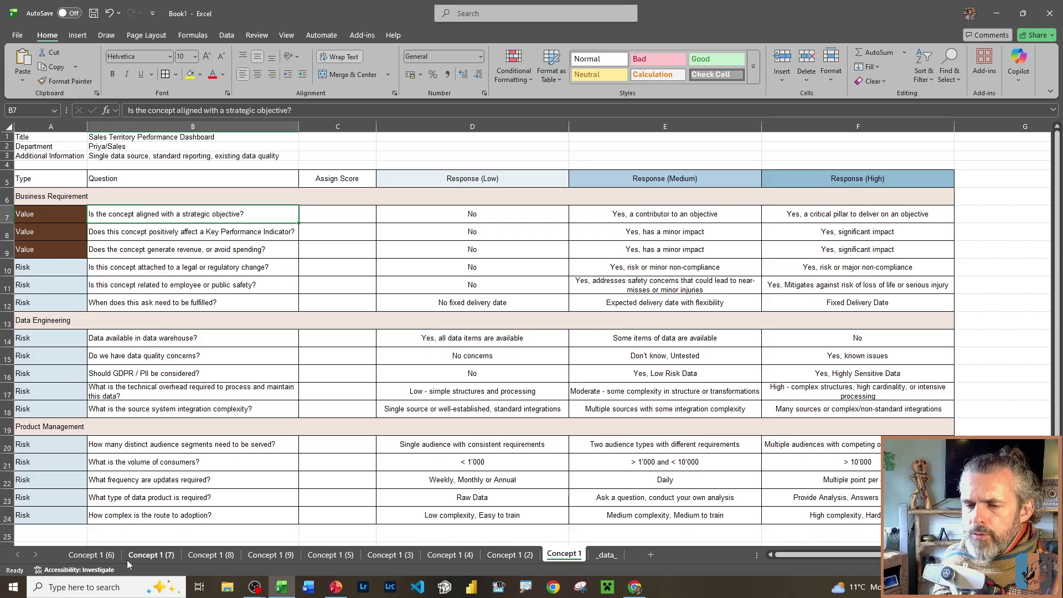
- Group all sheets from Concept 1 (6) to Concept 1 and create copies of them before Concept 1 (2)
left_click(205, 559, "shift")
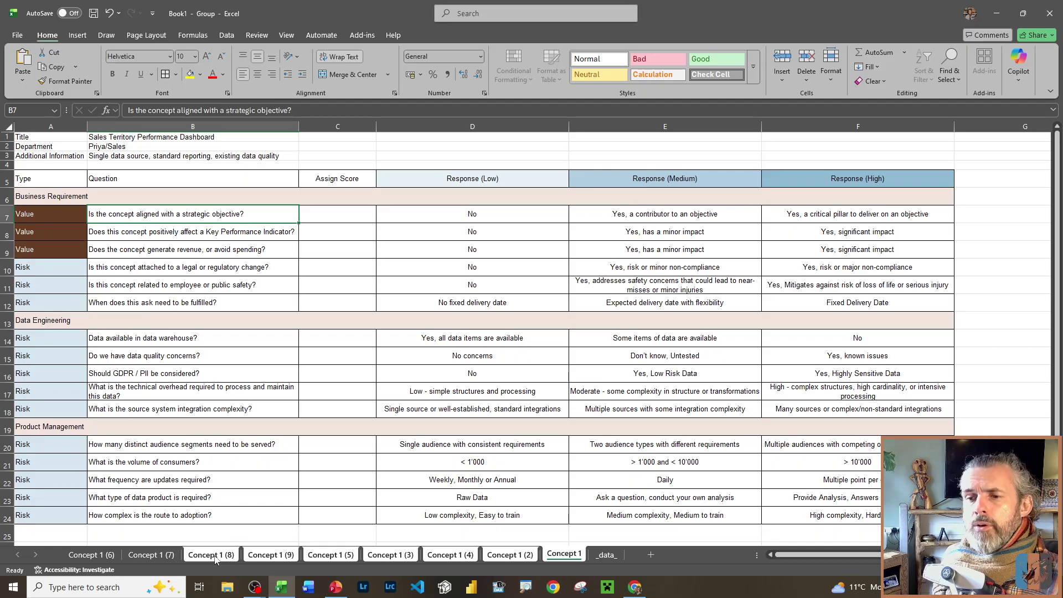
right_click(103, 560)
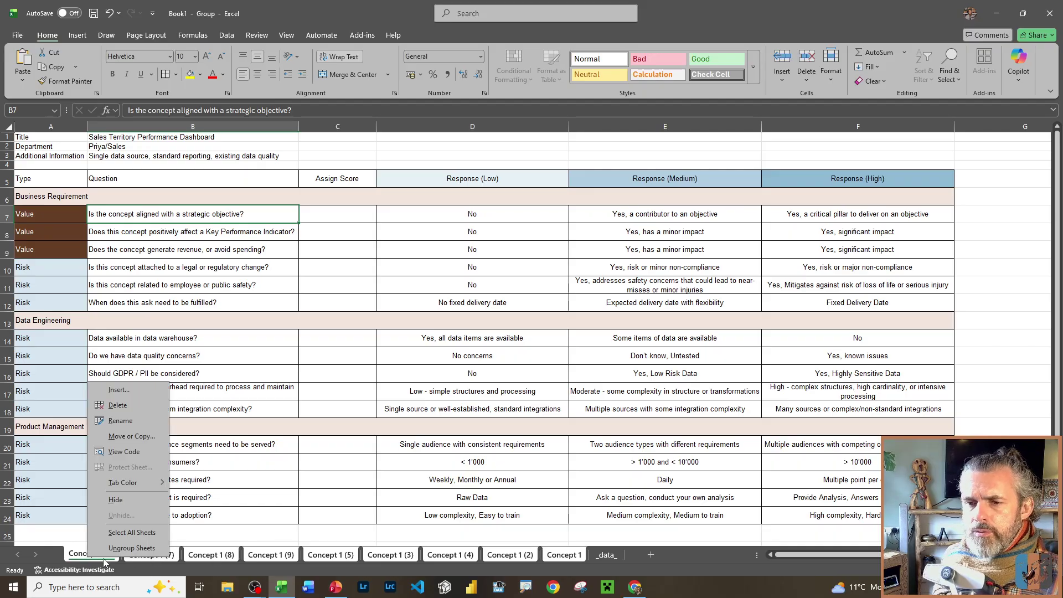
left_click(133, 436)
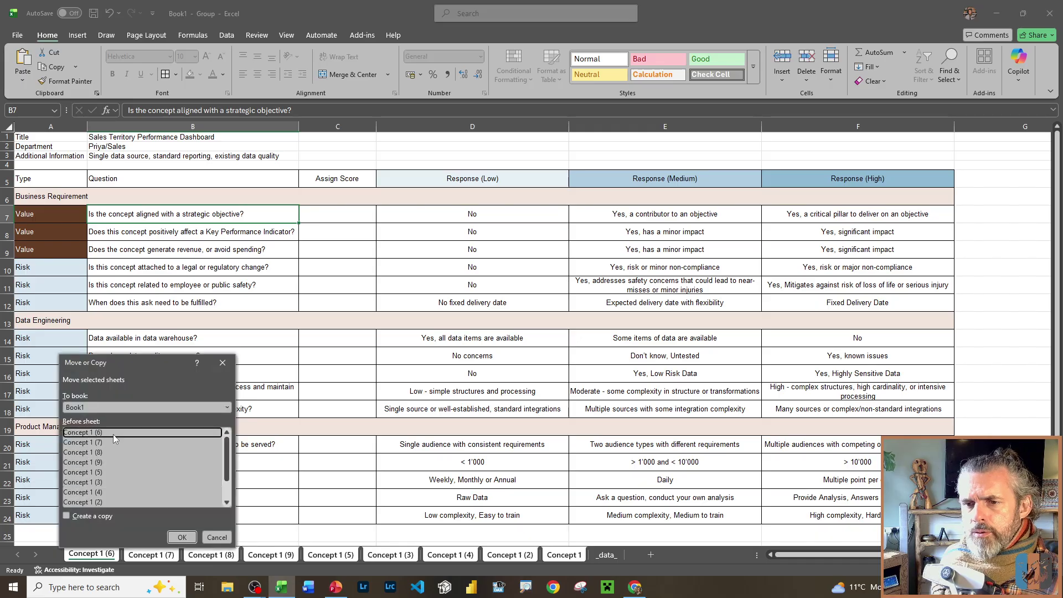
scroll(132, 491, "down", 1)
left_click(125, 472)
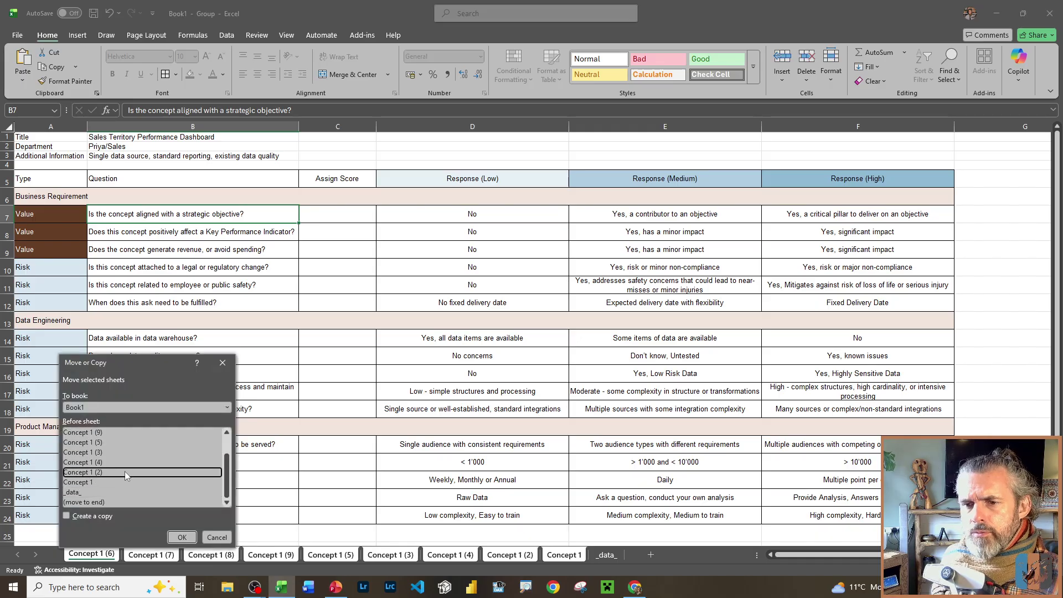
left_click(101, 520)
left_click(182, 537)
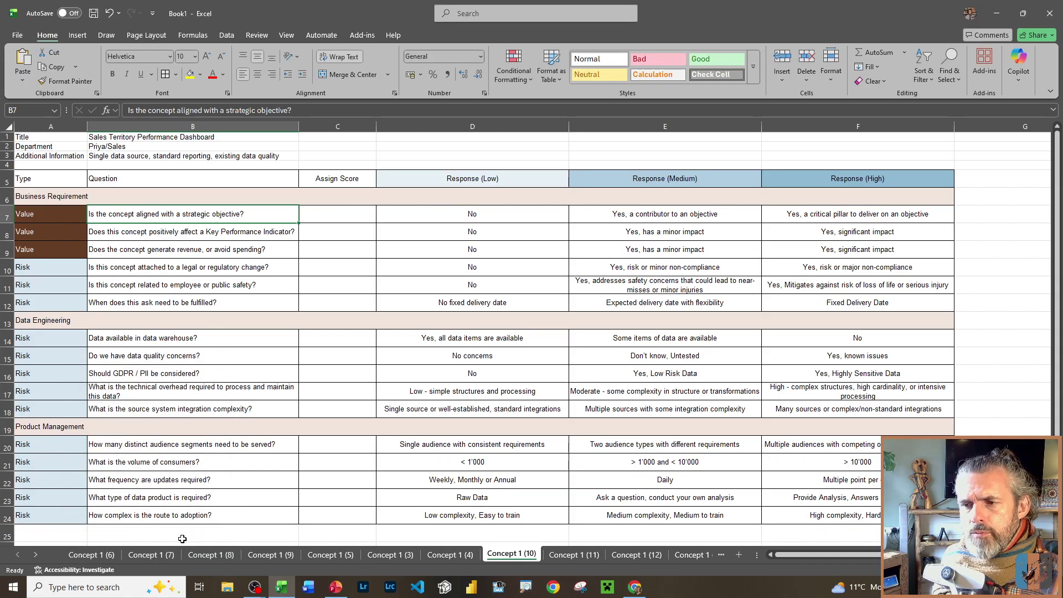
- Rename the Concept 1 (6) sheet as Concept 2
double_click(90, 554)
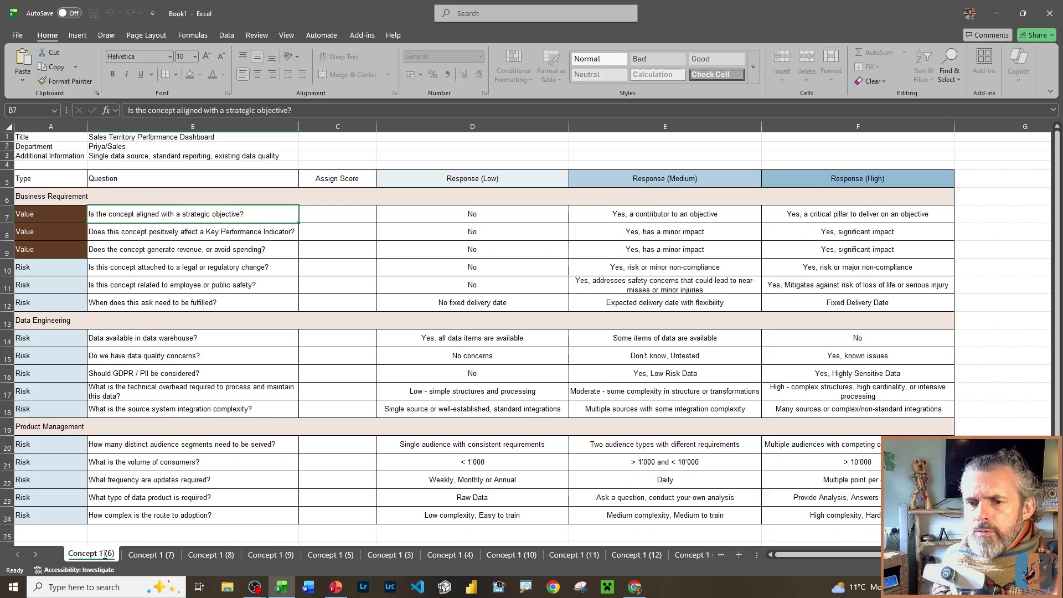
key("BackSpace")
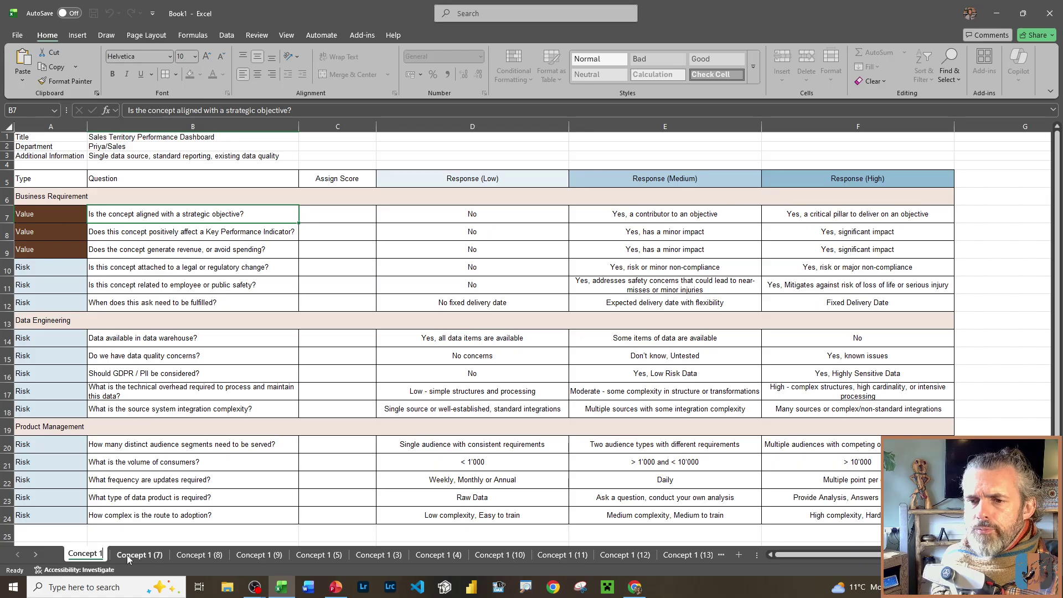
key("Return")
key("Return")
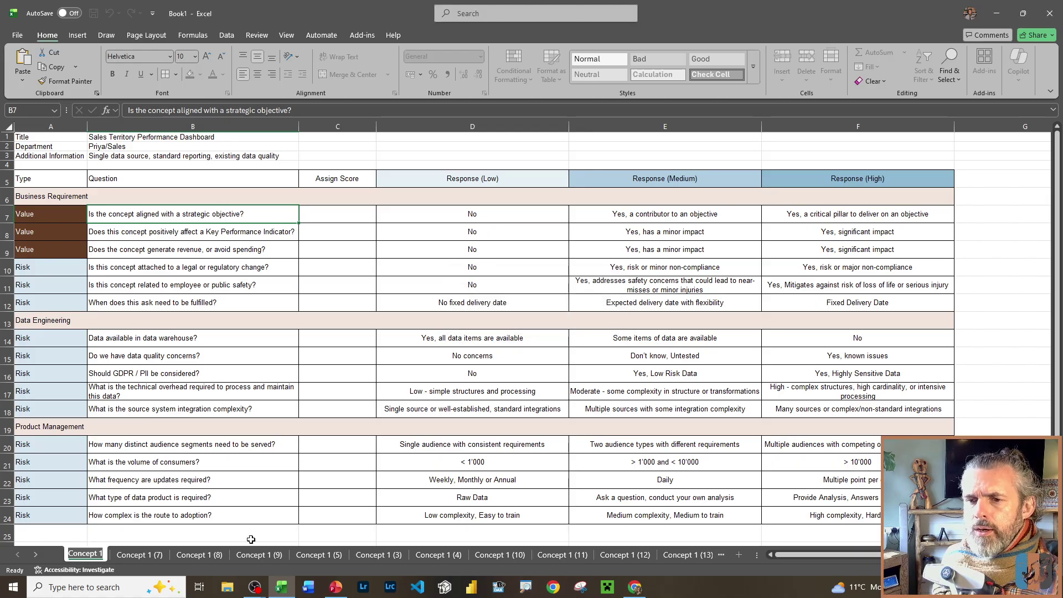
key("Return")
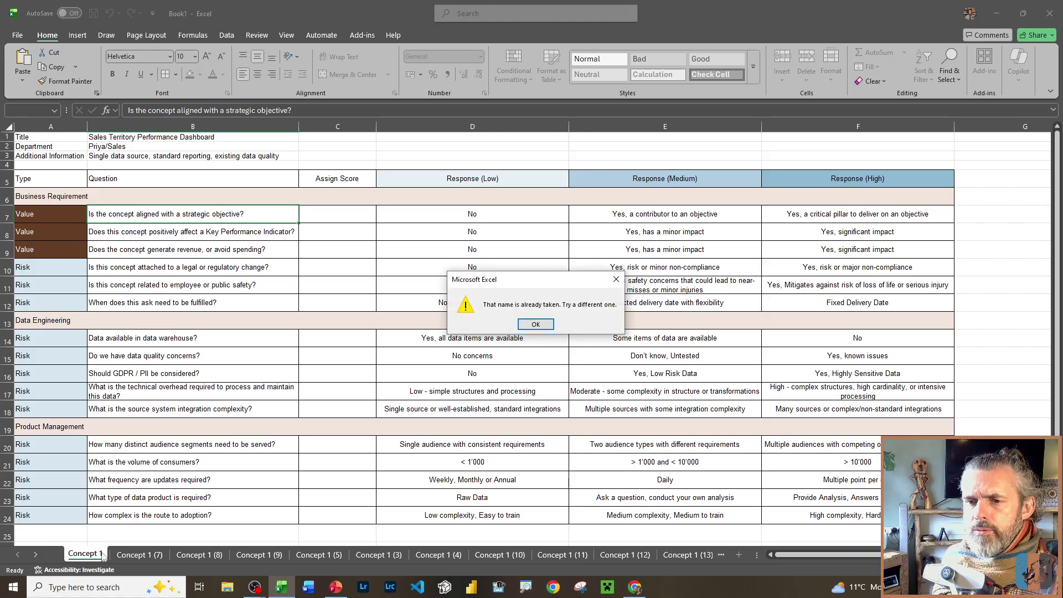
key("Return")
key("End")
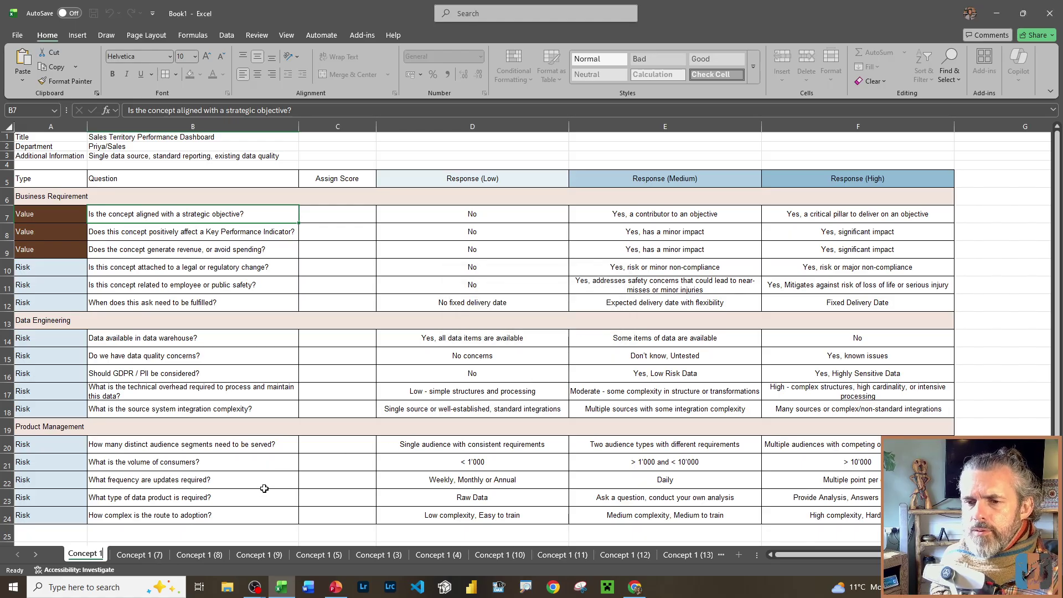
key("BackSpace")
key("BackSpace")
key("Return")
type("2")
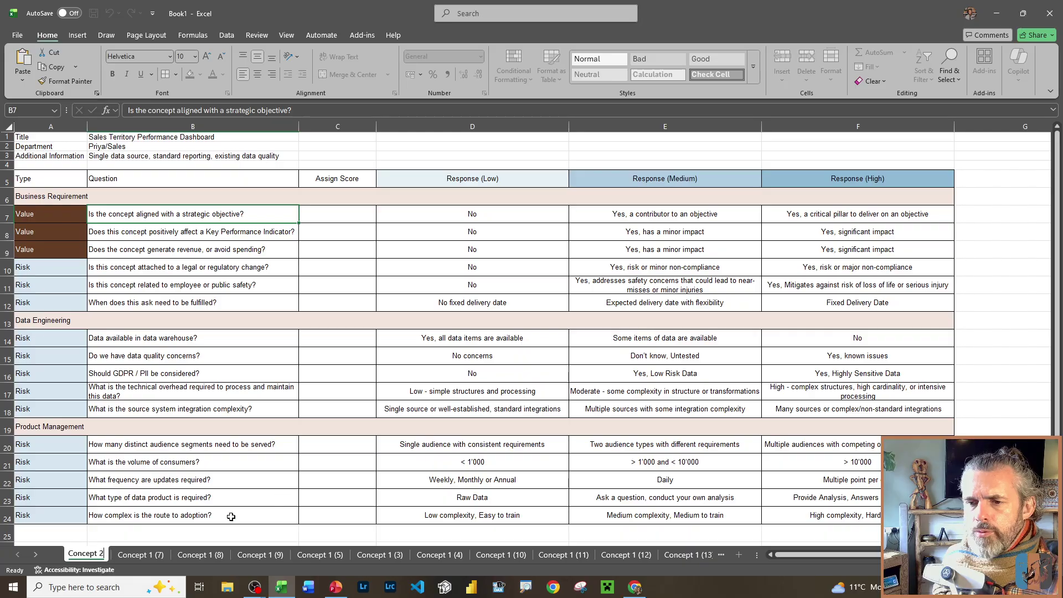
- Rename the Concept 1 (7) sheet as Concept 3 and the Concept 1 (8) sheet as Concept 4
double_click(144, 554)
type("Concept 3")
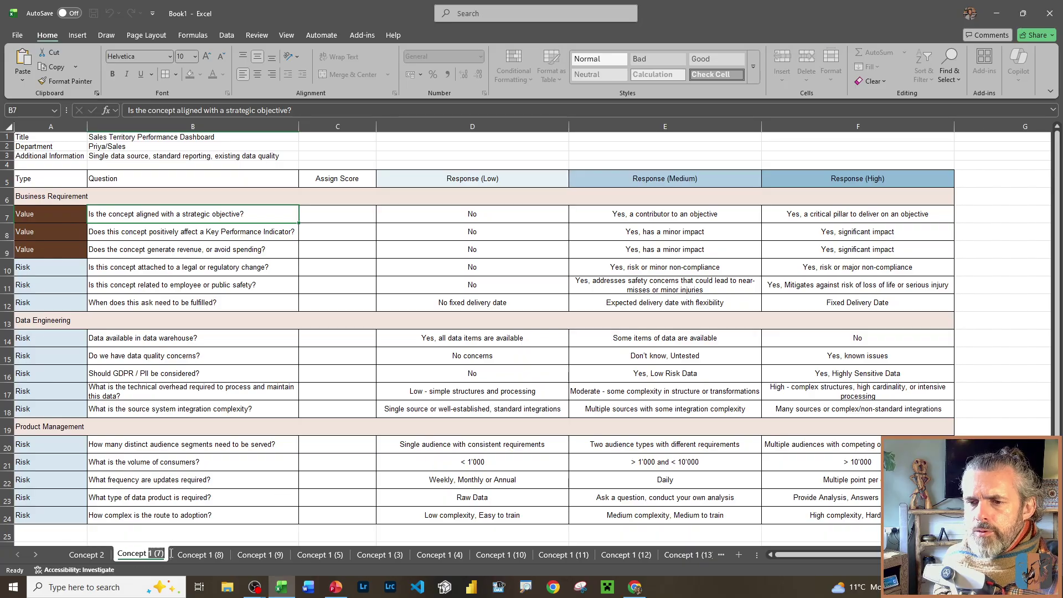
key("Return")
double_click(203, 557)
type("Concept 4")
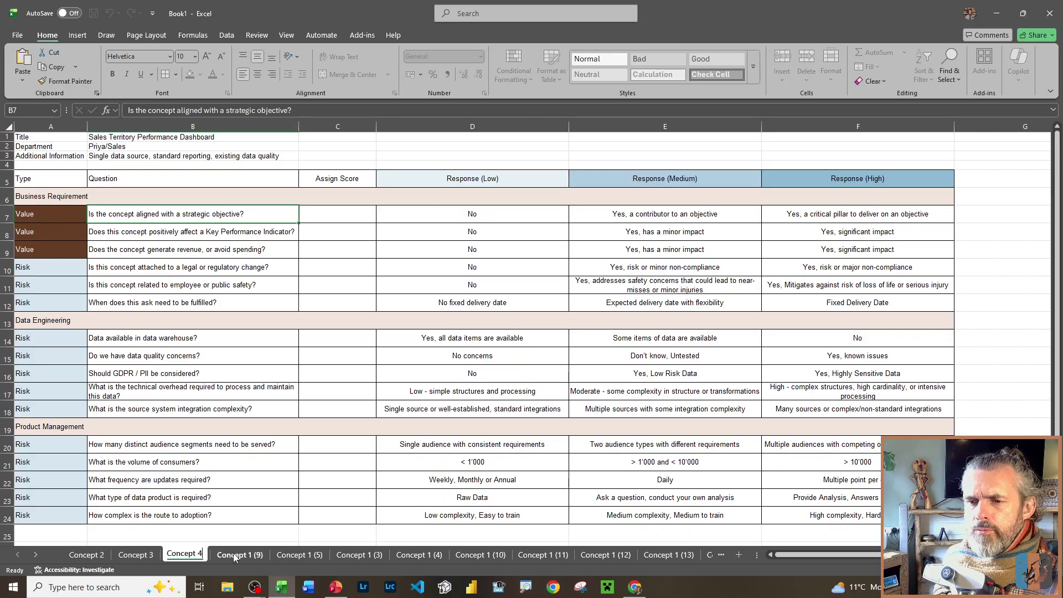
- Rename the Concept 1 (9) sheet as Concept 5 and the Concept 1 (5) sheet as Concept 6
double_click(234, 556)
left_click_drag(248, 555, 318, 557)
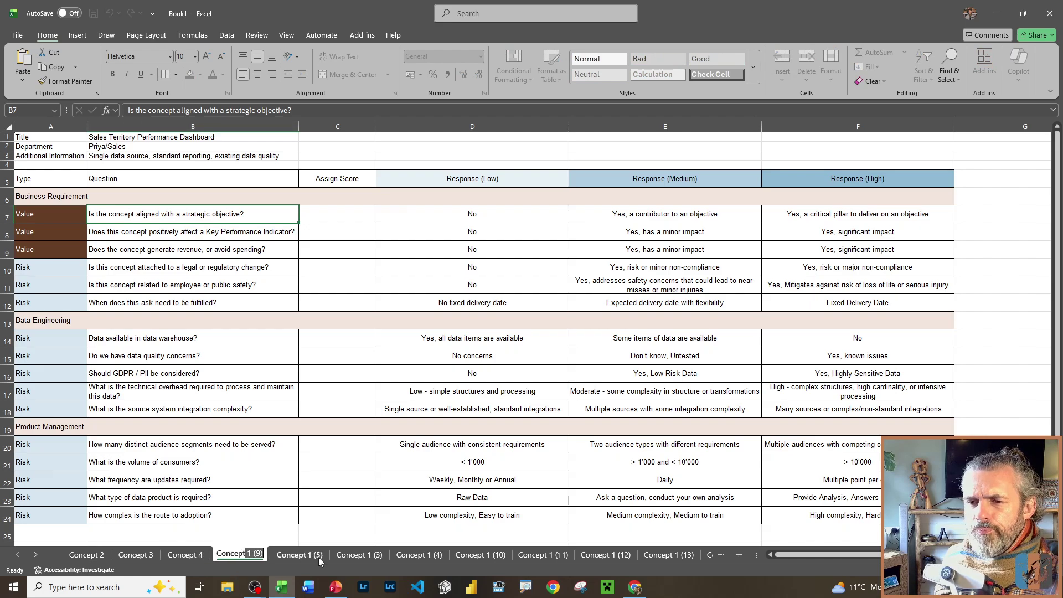
type("5")
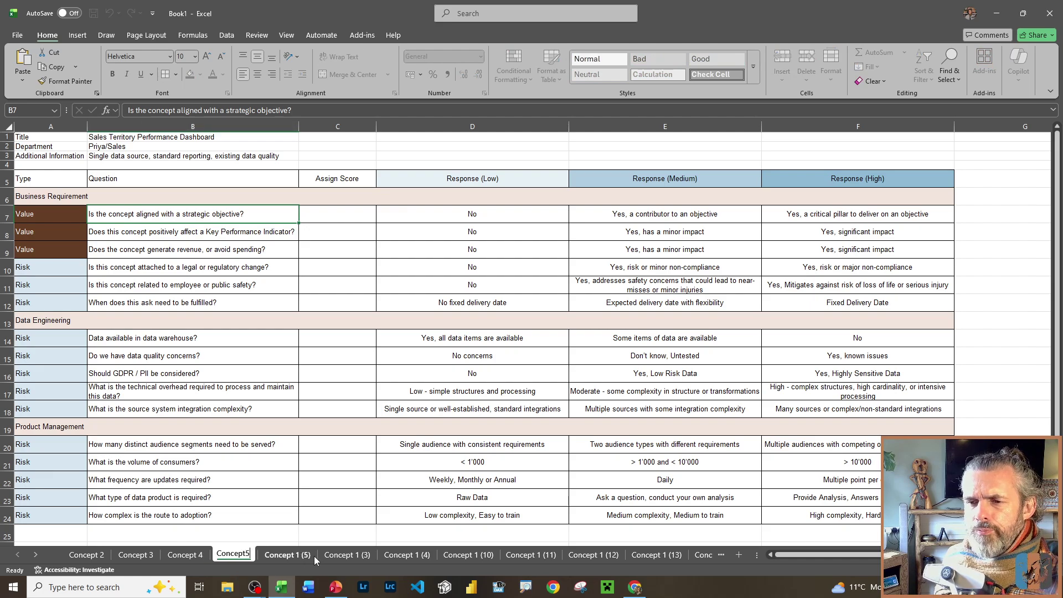
double_click(281, 554)
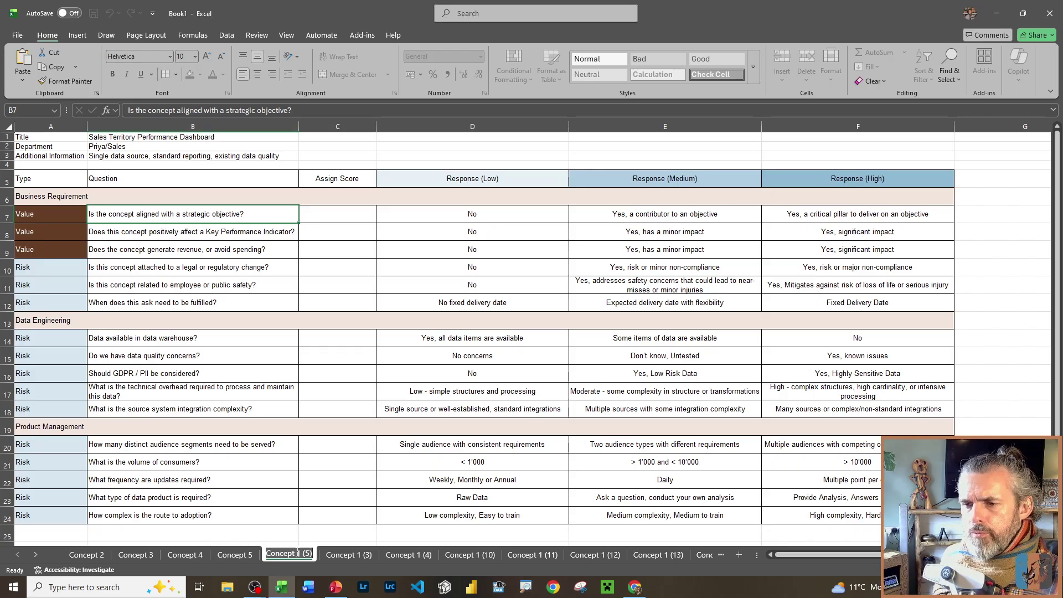
type("6")
- Rename the Concept 1 (3) sheet as Concept 7 and the Concept 1 (4) sheet as Concept 8
double_click(347, 553)
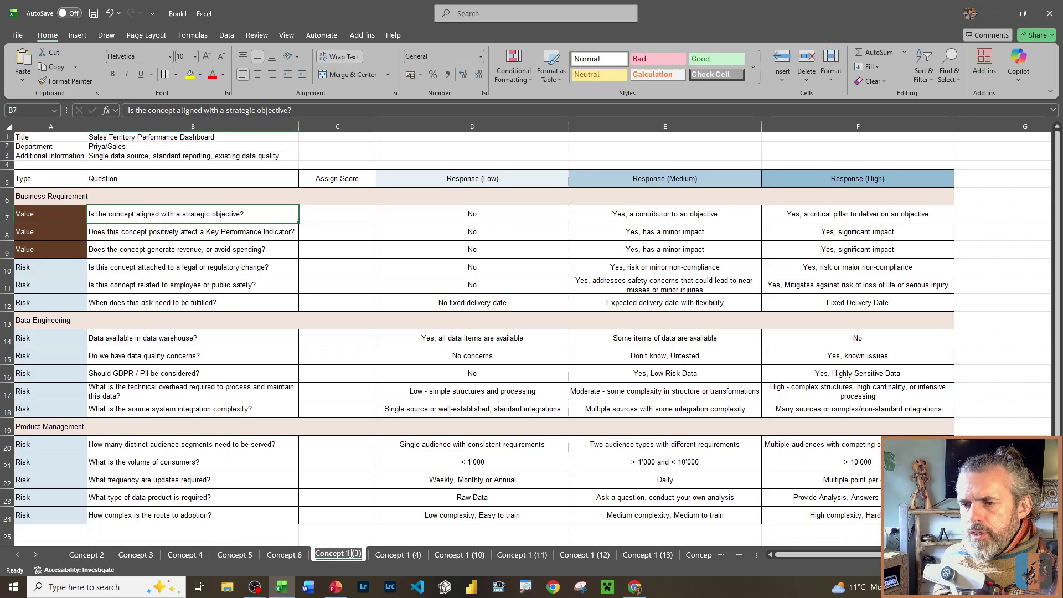
type("7")
key("Return")
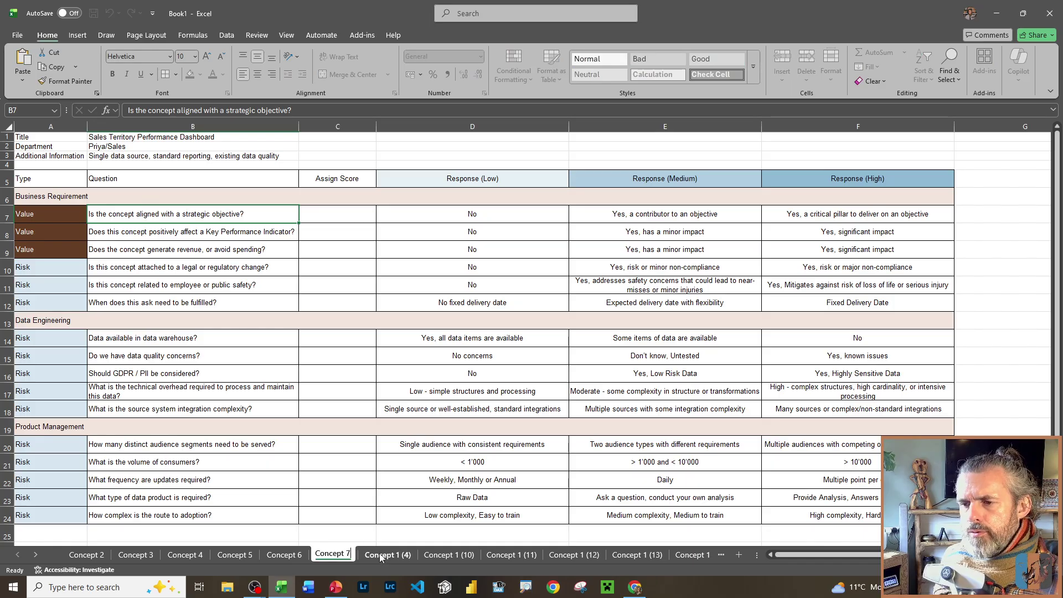
double_click(383, 554)
type("Concept 8")
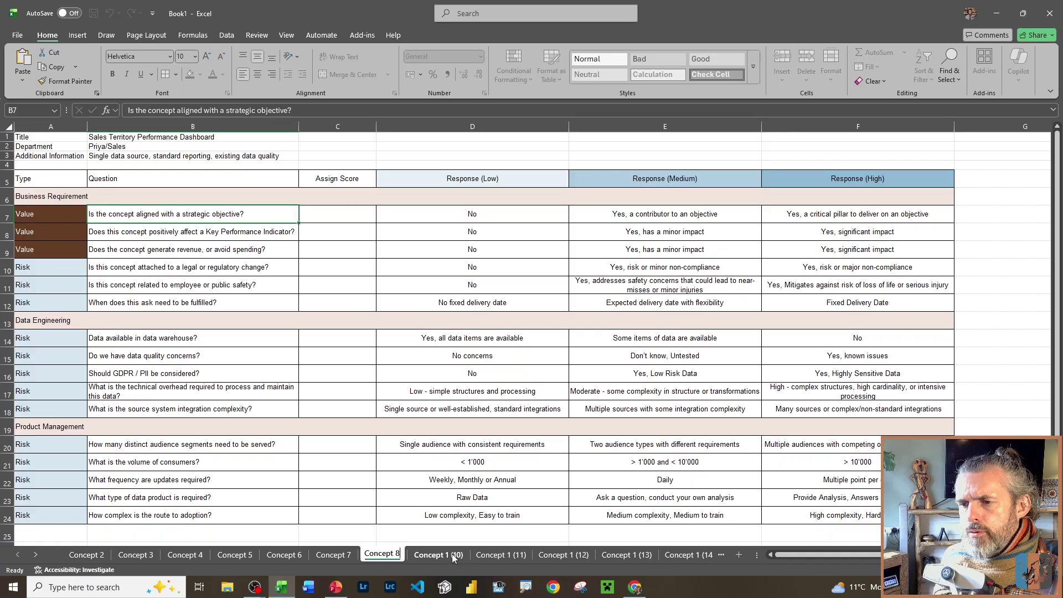
- Rename the Concept 1 (10) sheet as Concept 9 and the Concept 1 (11) sheet as Concept 10
left_click(452, 555)
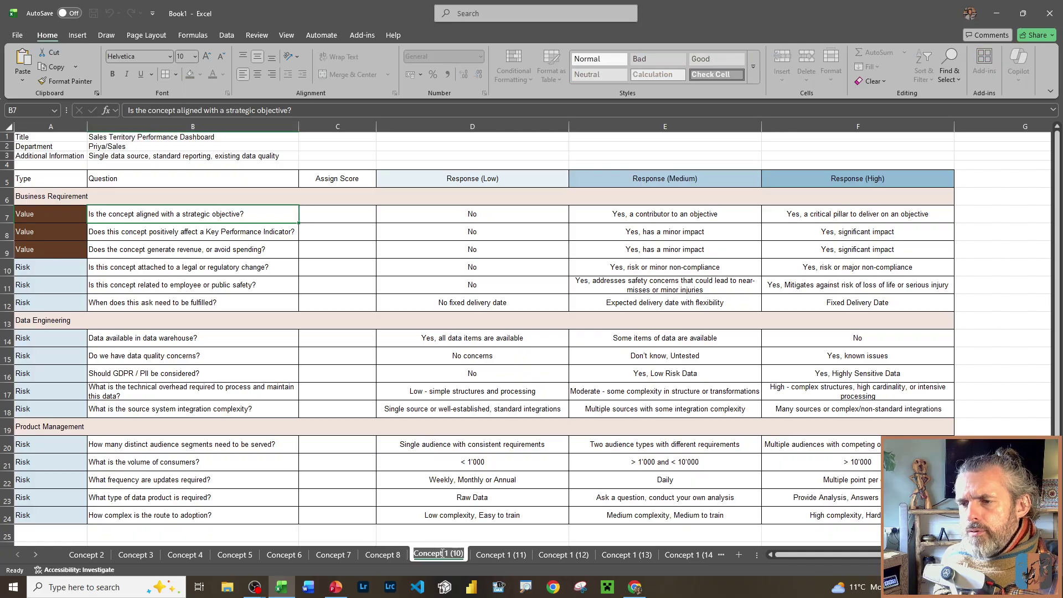
double_click(445, 554)
type("Concept9")
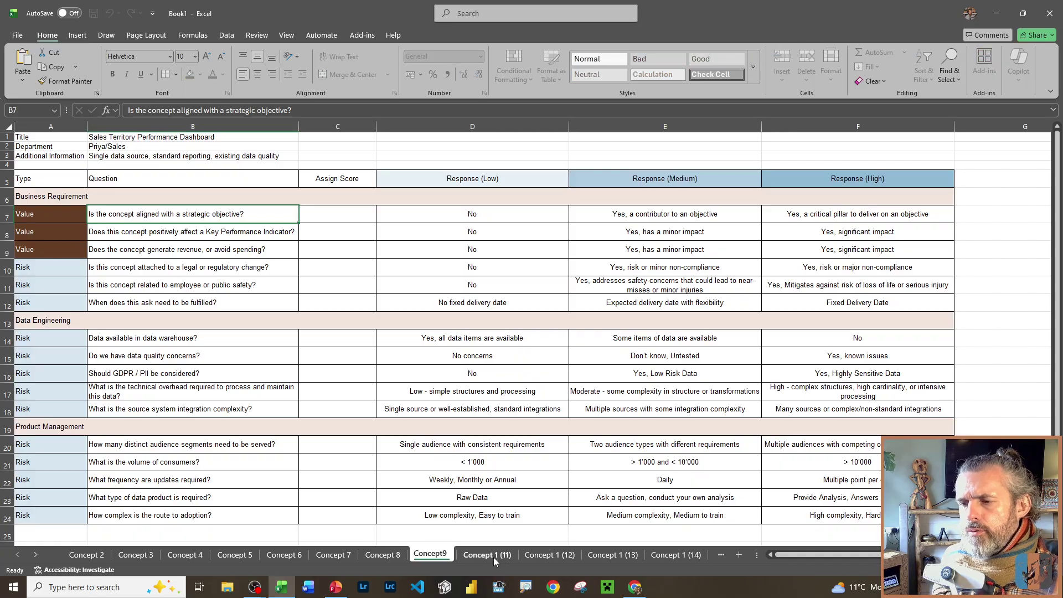
key("Return")
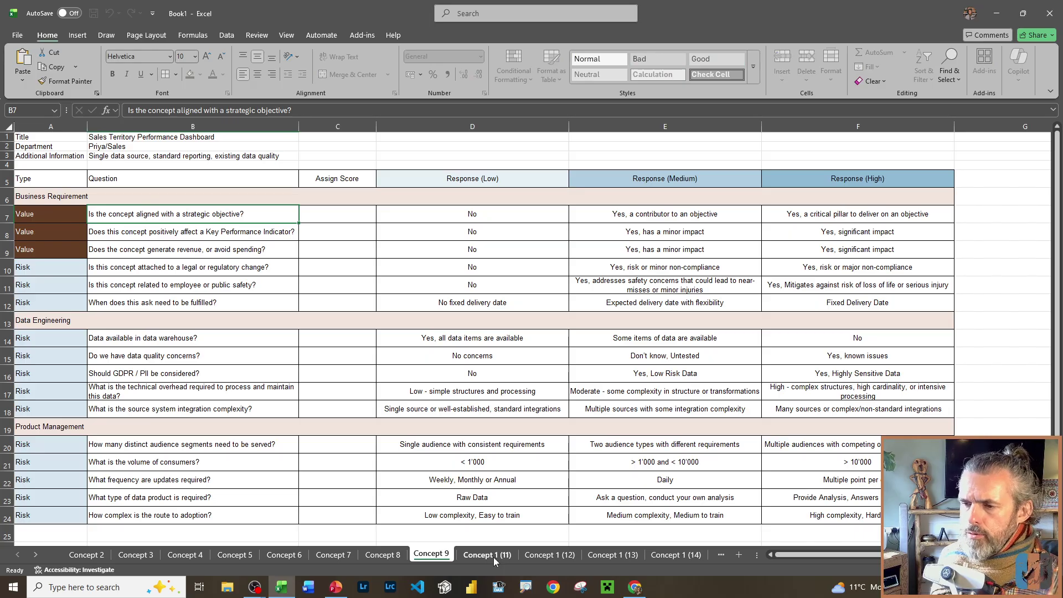
left_click(494, 557)
double_click(494, 556)
left_click_drag(495, 554, 520, 554)
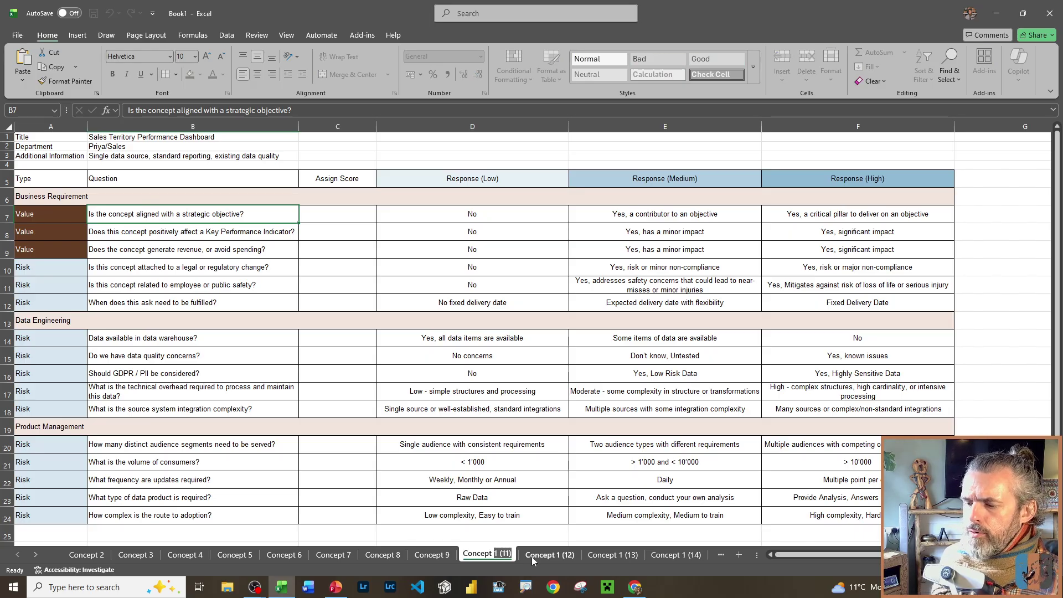
key("BackSpace")
type("10")
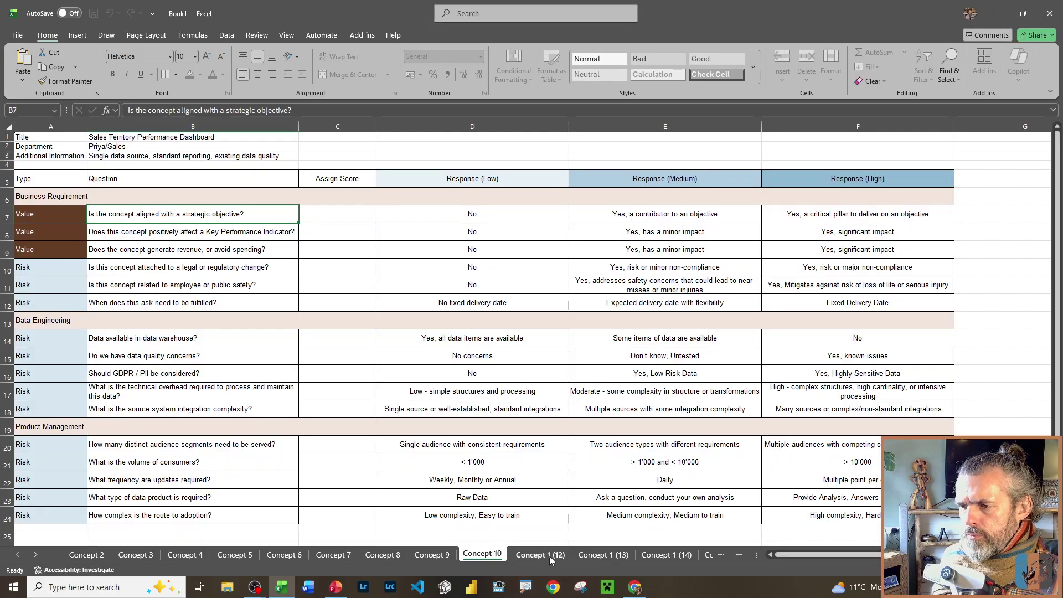
- Rename the Concept 1 (12) sheet as Concept 11
left_click(555, 553)
key("Delete")
key("Delete")
key("Delete")
key("Delete")
key("Delete")
type("1")
- Rename the Concept 1 (13) sheet as Concept 12
left_click(598, 554)
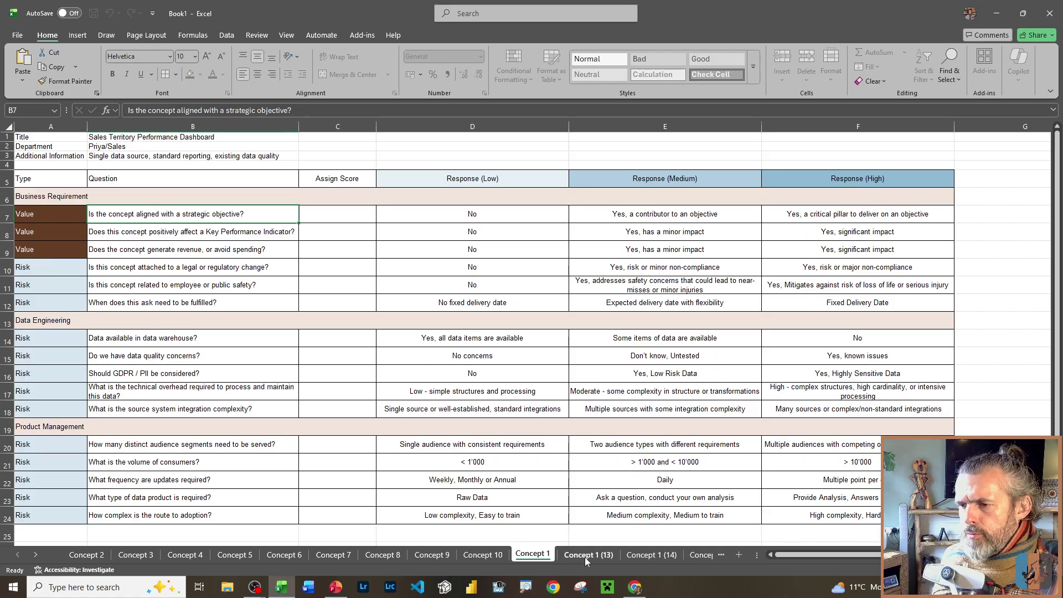
double_click(603, 554)
left_click(604, 554)
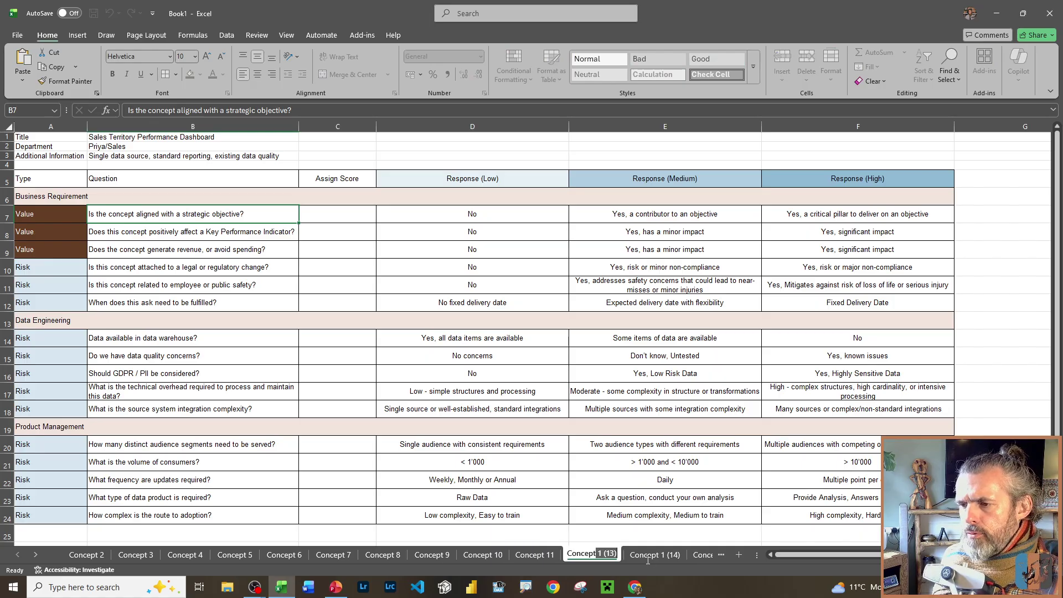
key("Delete")
key("Delete")
key("Delete")
key("Delete")
key("Delete")
type("2")
- Rename the Concept 1 (14) sheet as Concept 13
double_click(647, 555)
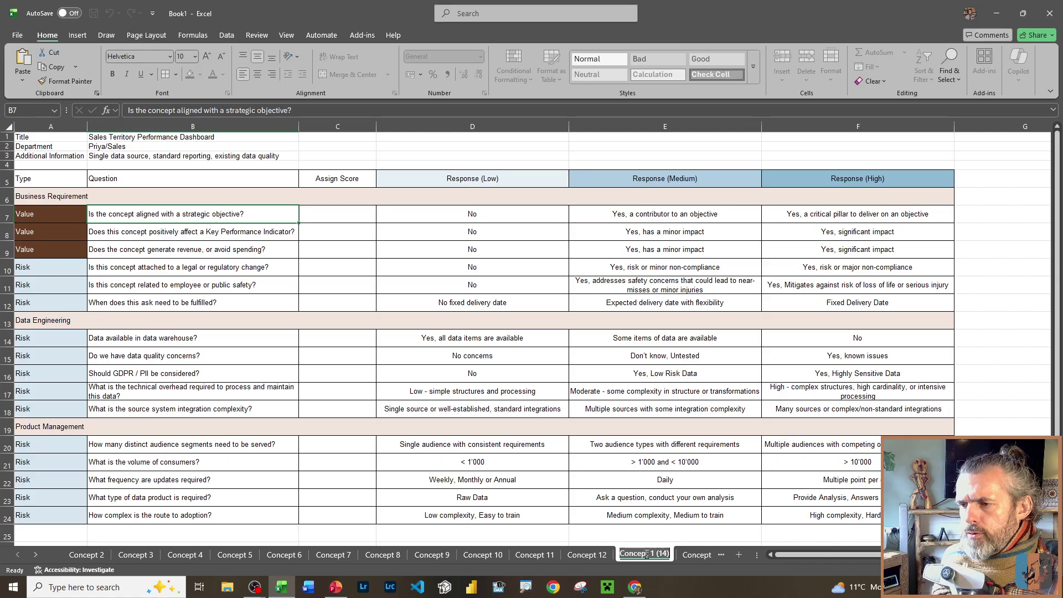
left_click(649, 554)
key("Delete")
key("Delete")
key("Delete")
key("Delete")
key("Delete")
key("Delete")
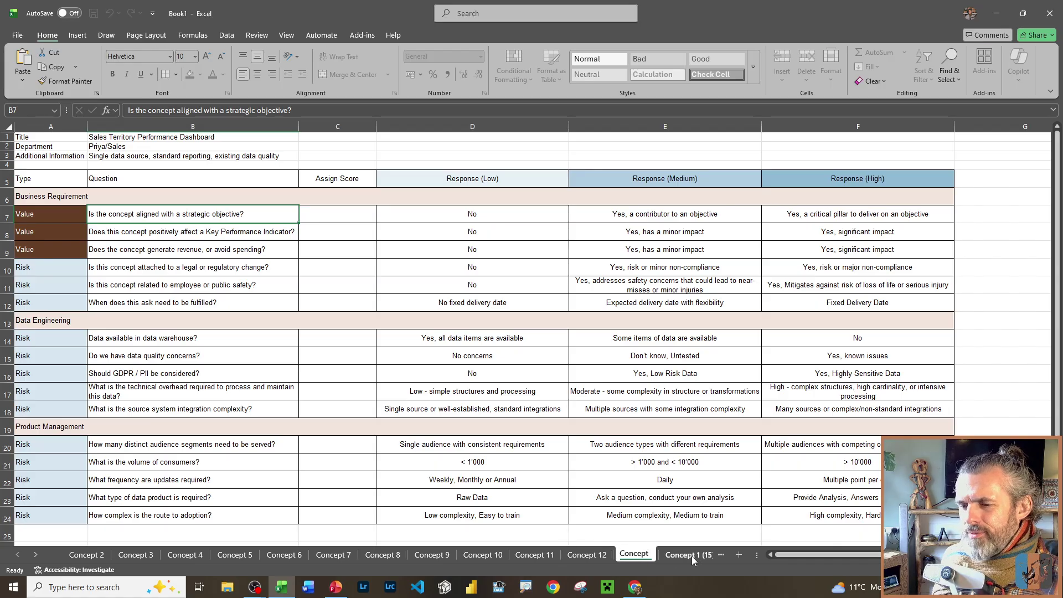
type("13")
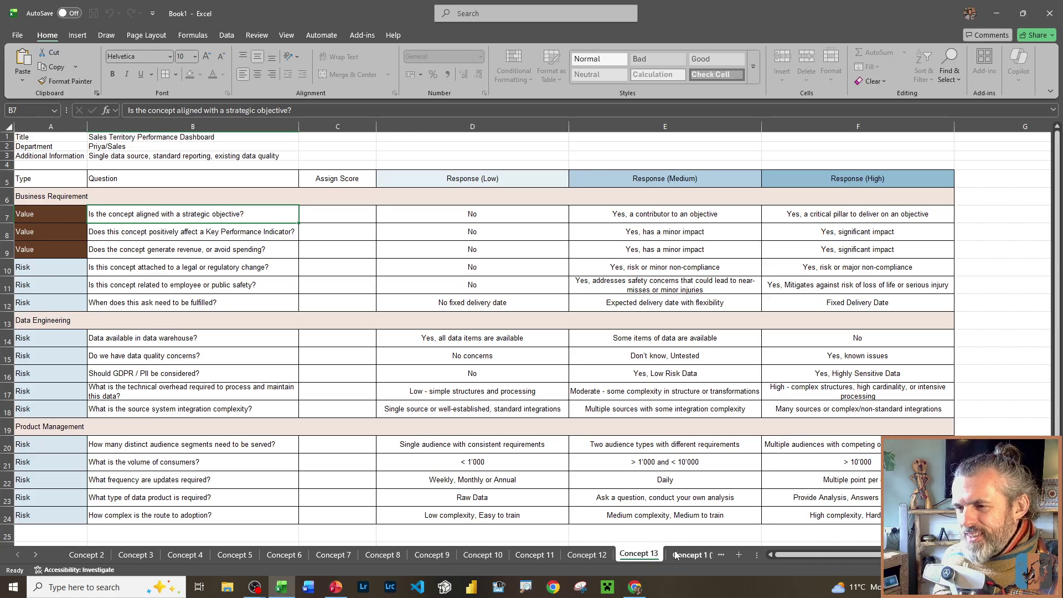
- Rename the Concept 1 (15) sheet as Concept 14
left_click(683, 556)
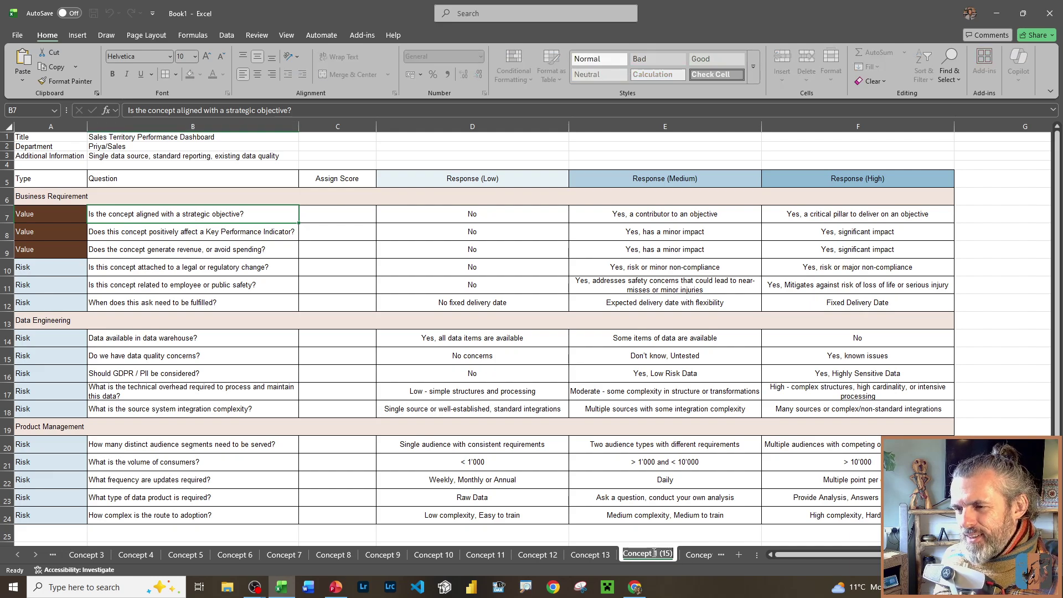
double_click(659, 555)
key("BackSpace")
key("BackSpace")
key("BackSpace")
key("BackSpace")
key("BackSpace")
key("BackSpace")
key("BackSpace")
type("14")
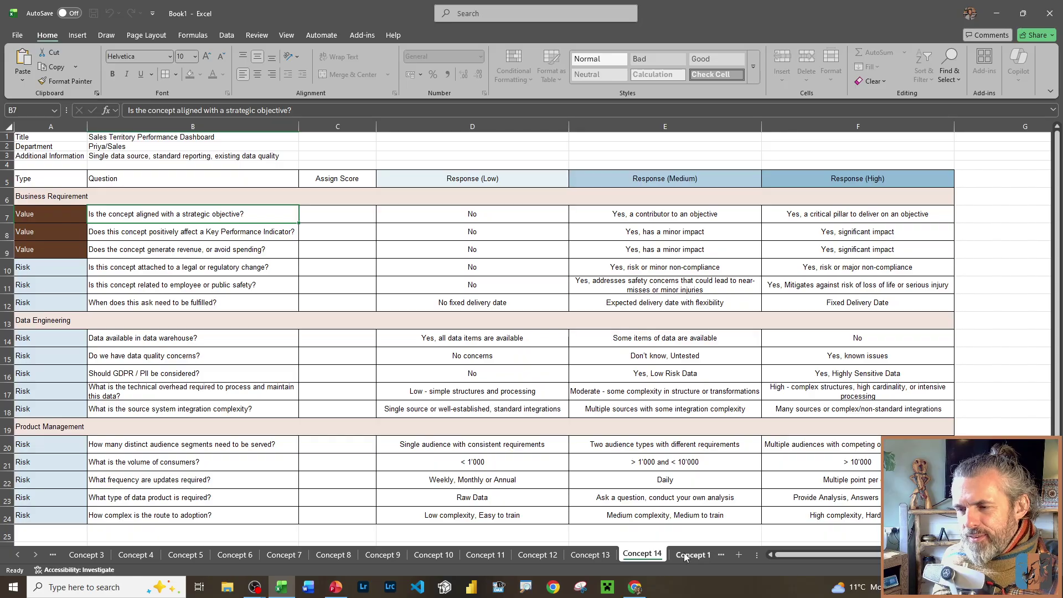
- Rename the Concept 1 (16) sheet as Concept 15
left_click(685, 556)
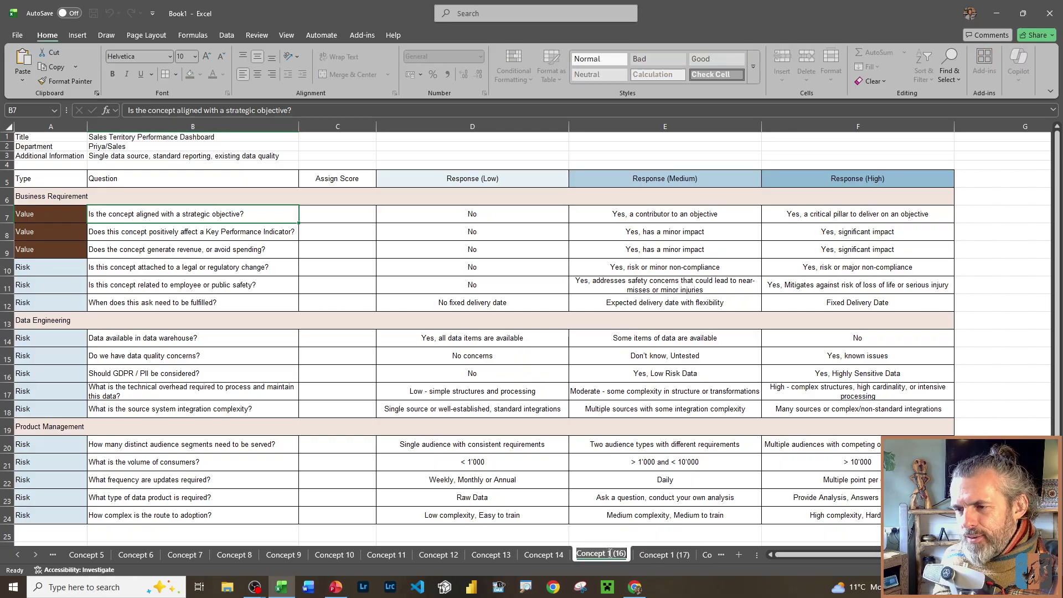
double_click(609, 556)
key("BackSpace")
key("BackSpace")
key("BackSpace")
key("BackSpace")
key("BackSpace")
key("BackSpace")
key("BackSpace")
type("15")
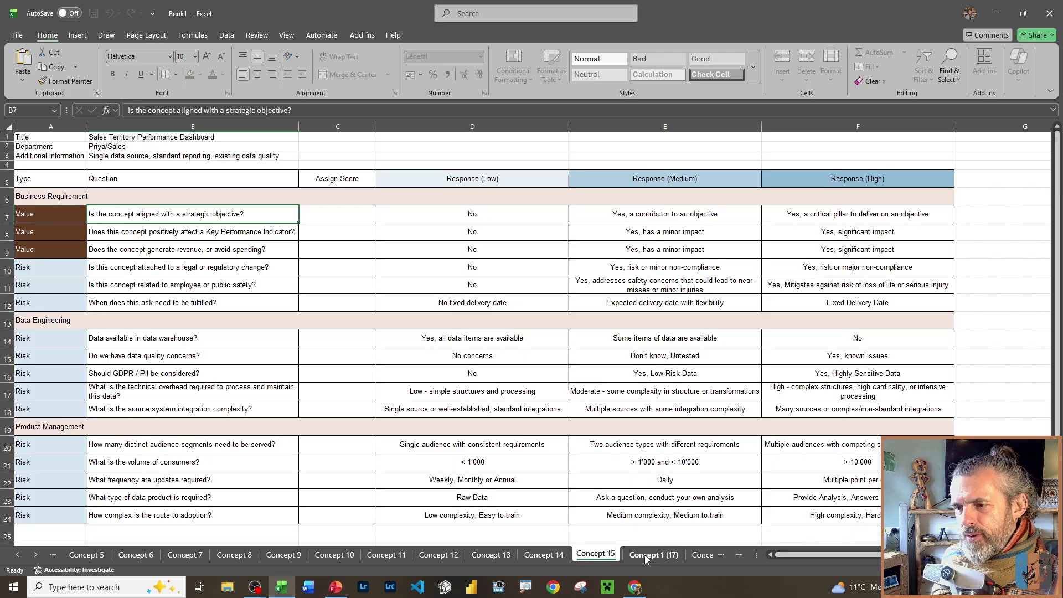
- Rename the Concept 1 (17) sheet as Concept 16
double_click(649, 553)
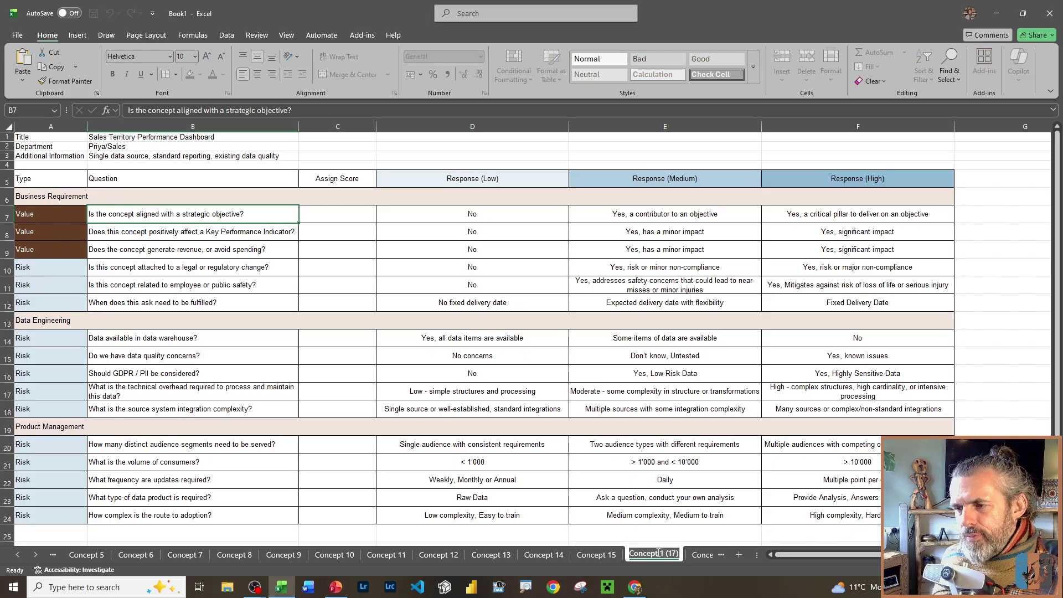
key("BackSpace")
key("BackSpace")
key("BackSpace")
key("BackSpace")
key("BackSpace")
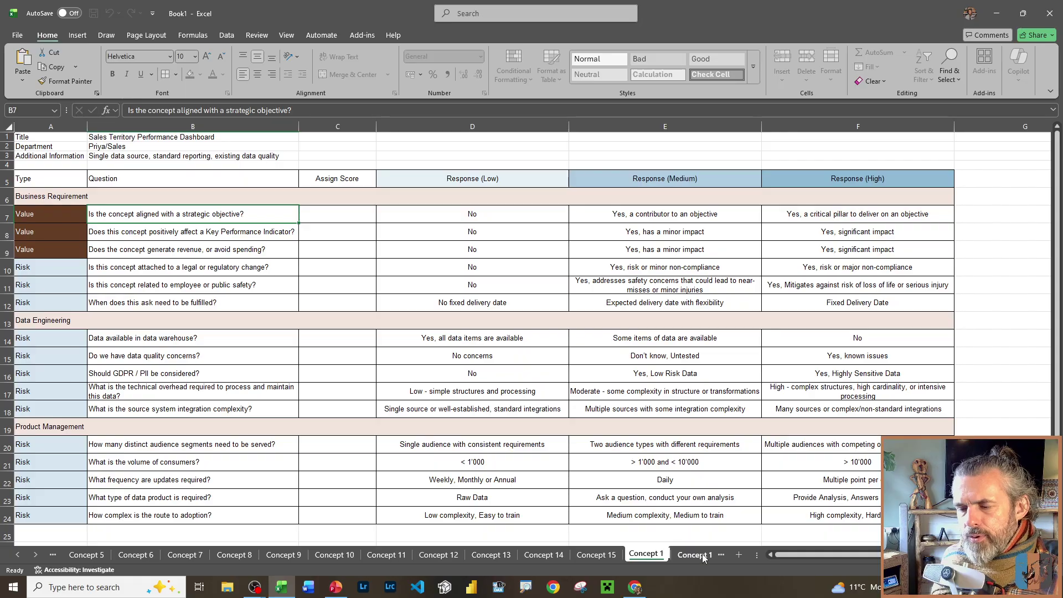
type("6")
- Rename the Concept 1 (18) sheet as Concept 17
left_click(667, 554)
double_click(667, 554)
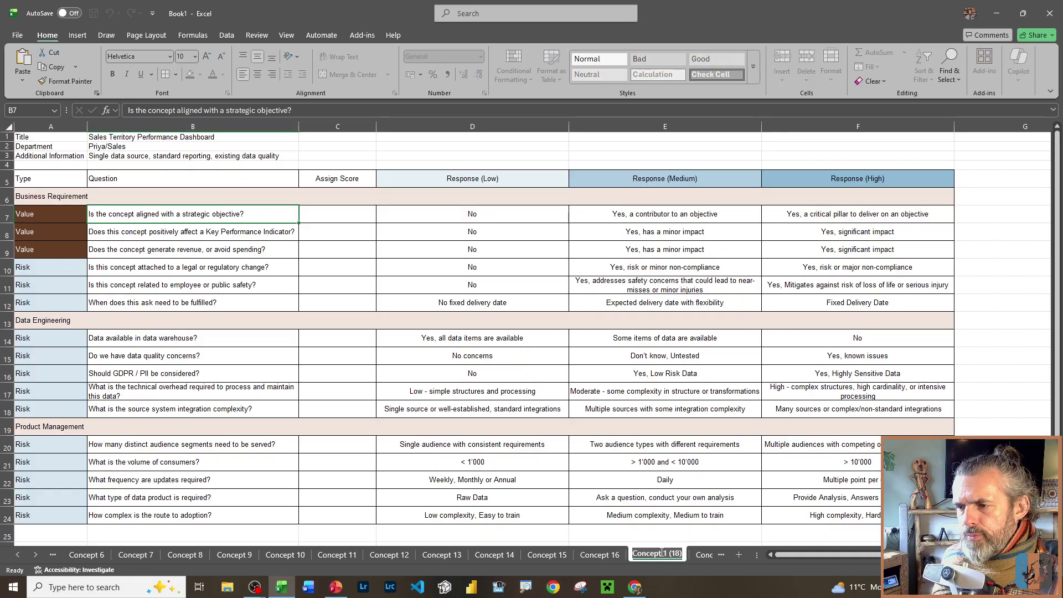
left_click_drag(662, 554, 689, 556)
type("17")
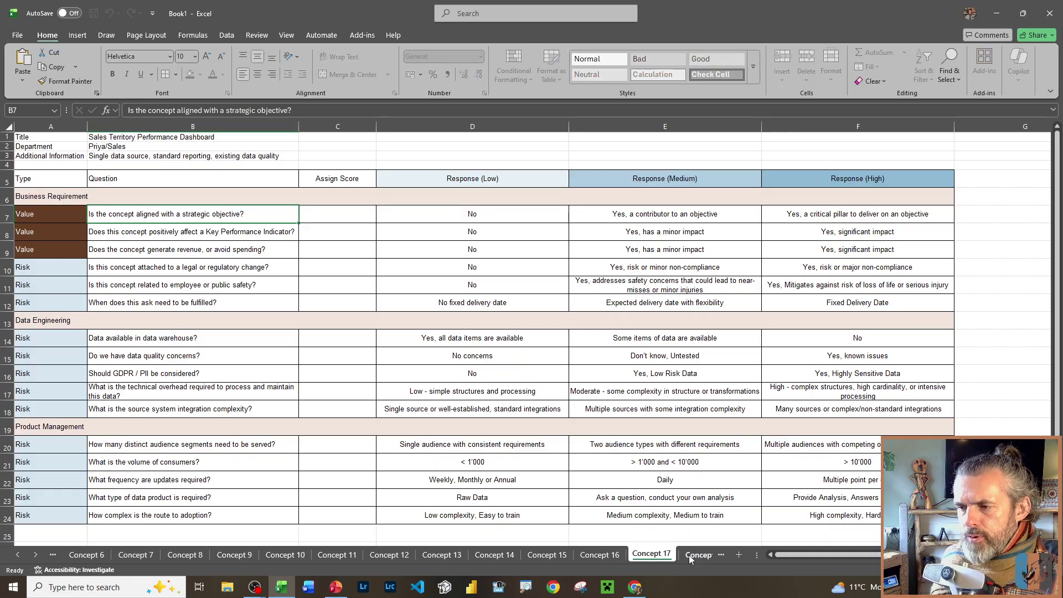
key("Return")
- Rename the Concept 1 (2) sheet as Concept 18 and switch to the Concept 1 sheet
left_click(653, 556)
double_click(621, 555)
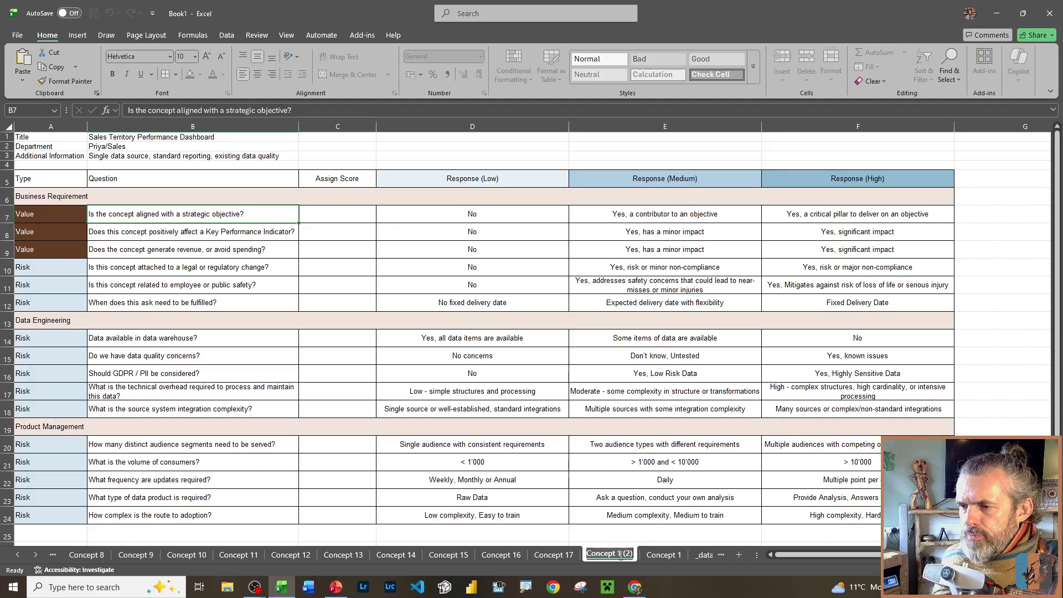
left_click(616, 554)
key("Delete")
key("Delete")
key("Delete")
key("Delete")
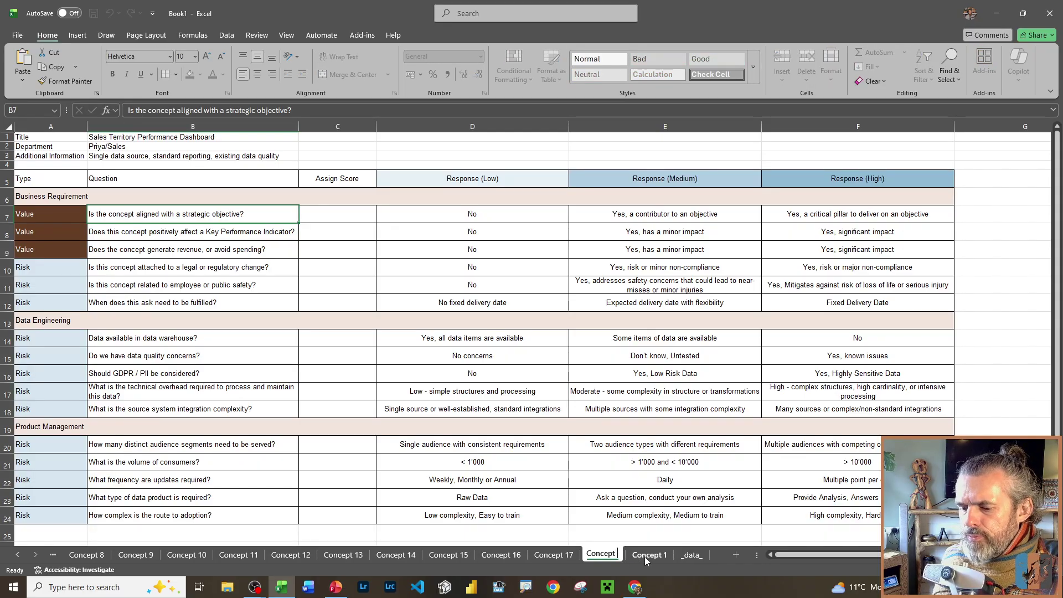
type("8")
left_click(645, 556)
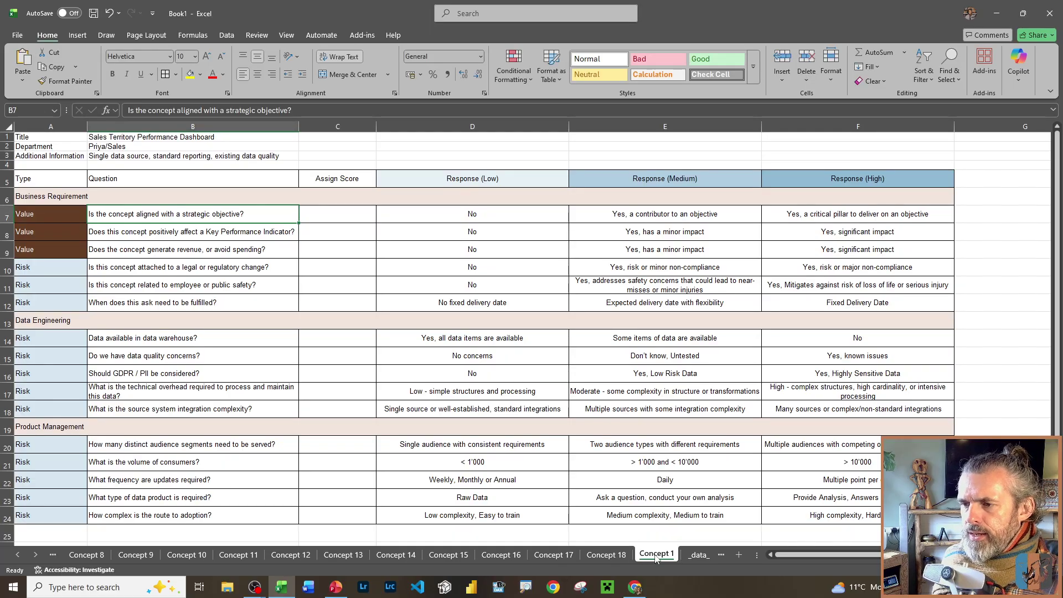
- Place the workbook side by side with the Claude chat in Chrome and open the Concept 2 sheet
left_click(54, 555)
left_click(54, 555)
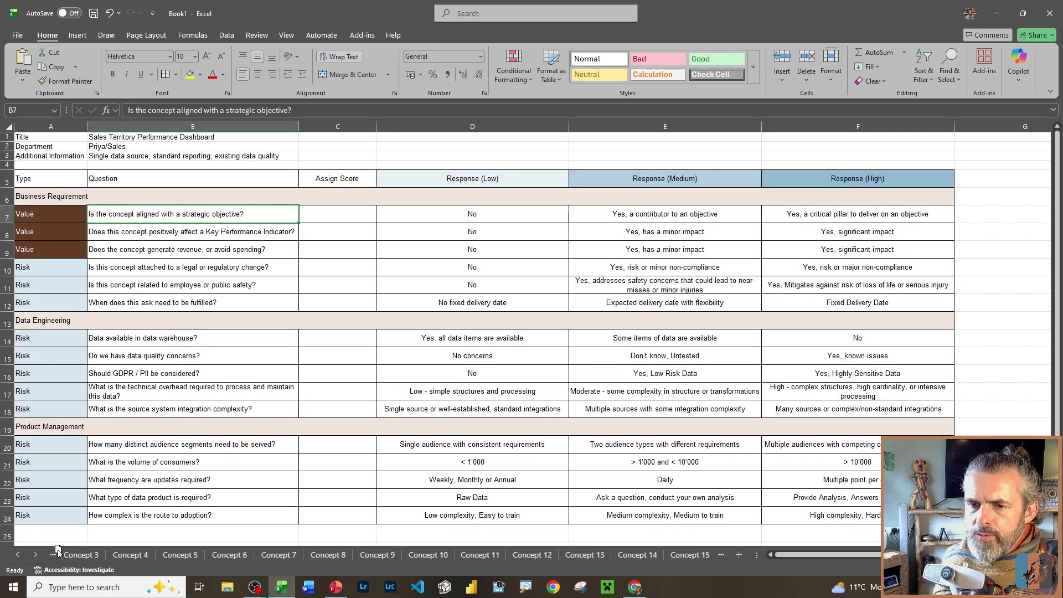
left_click(55, 555)
scroll(87, 554, "up", 1)
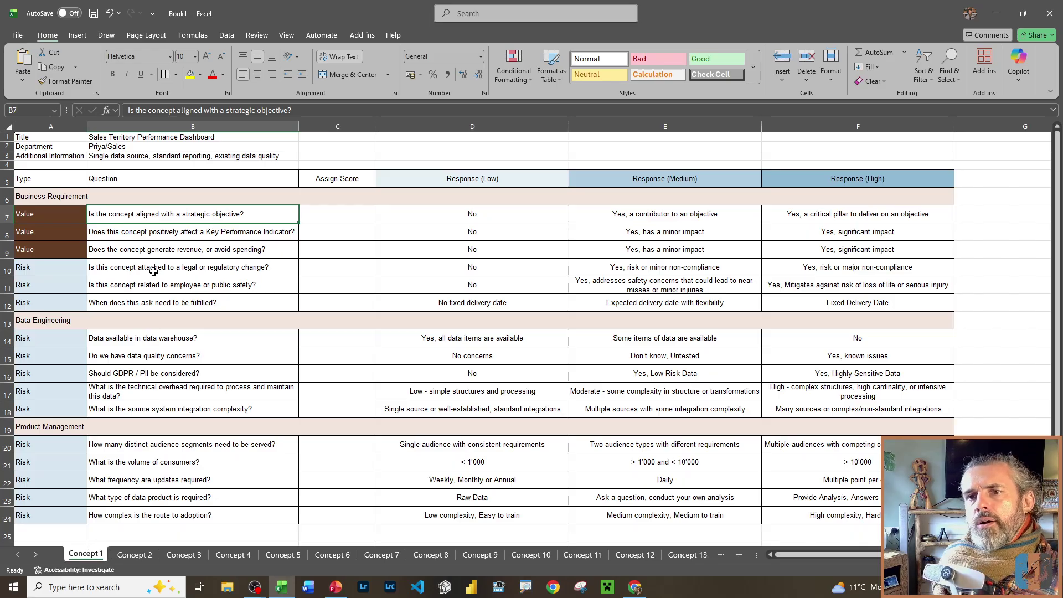
left_click_drag(352, 6, 1061, 244)
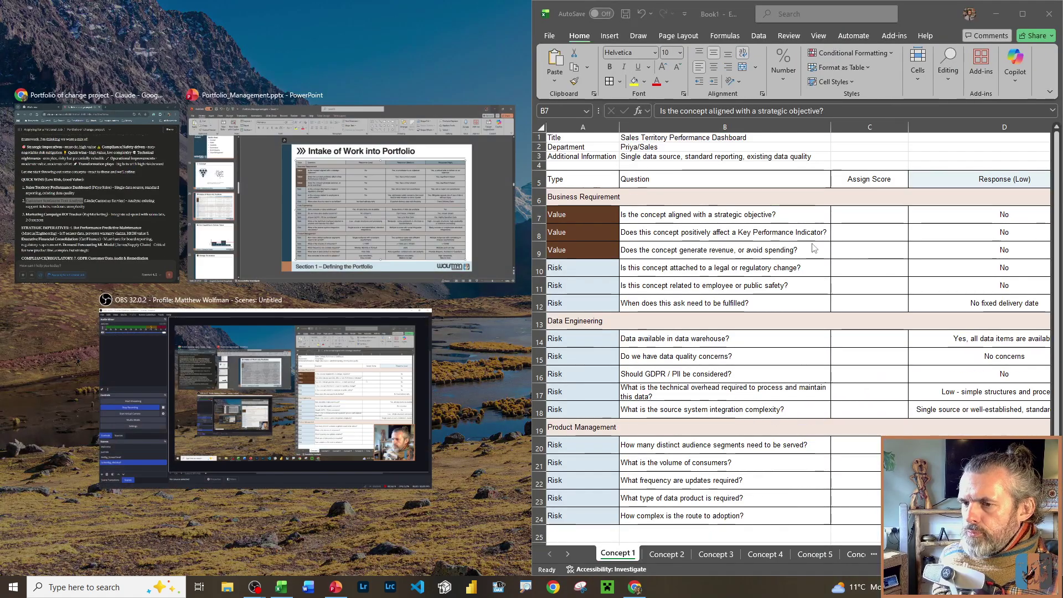
left_click(93, 208)
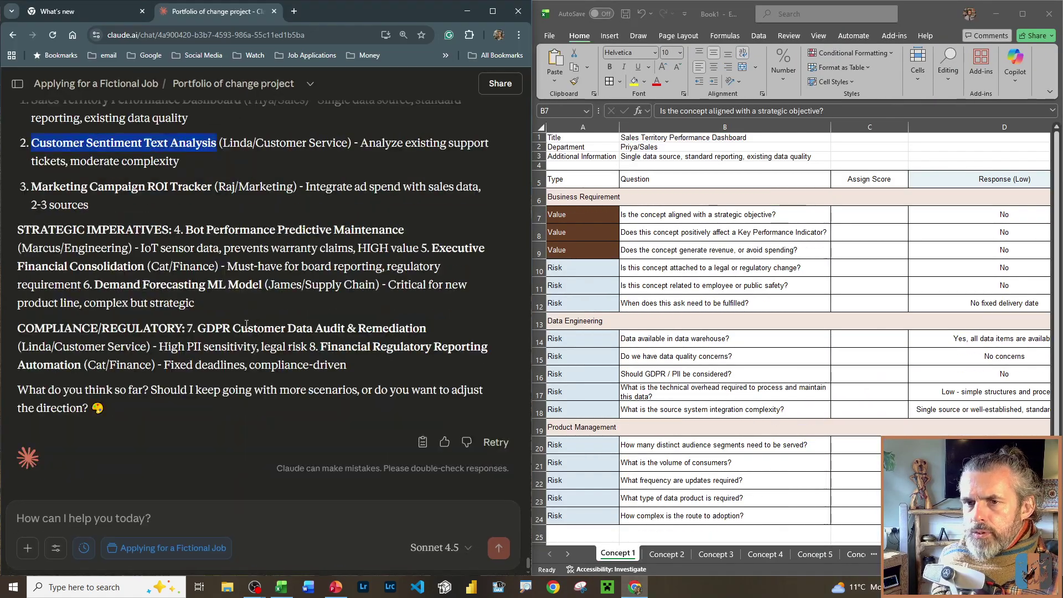
scroll(246, 324, "up", 4)
scroll(244, 325, "down", 2)
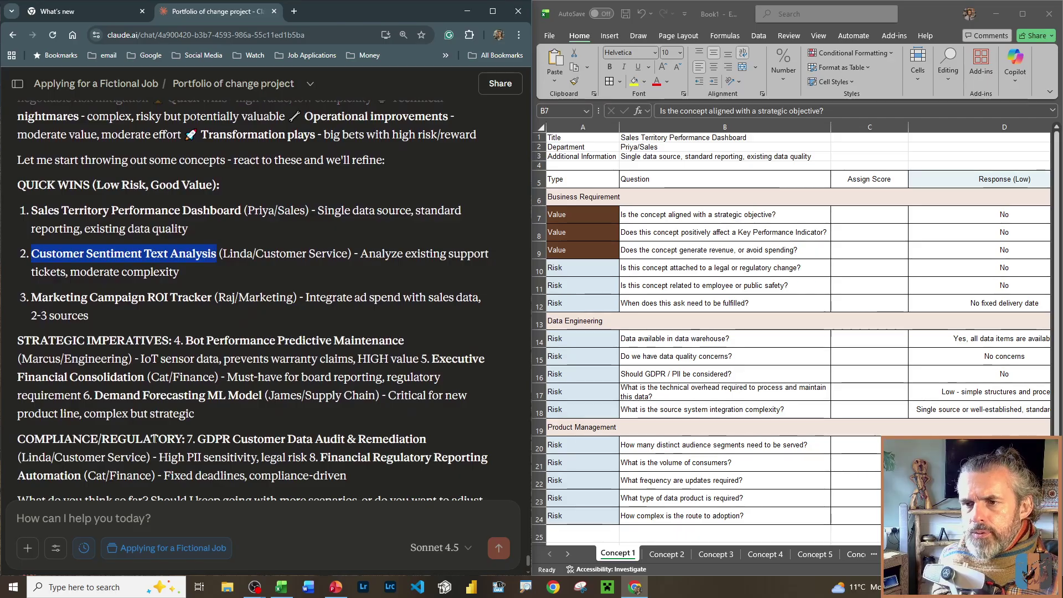
key("alt+Tab")
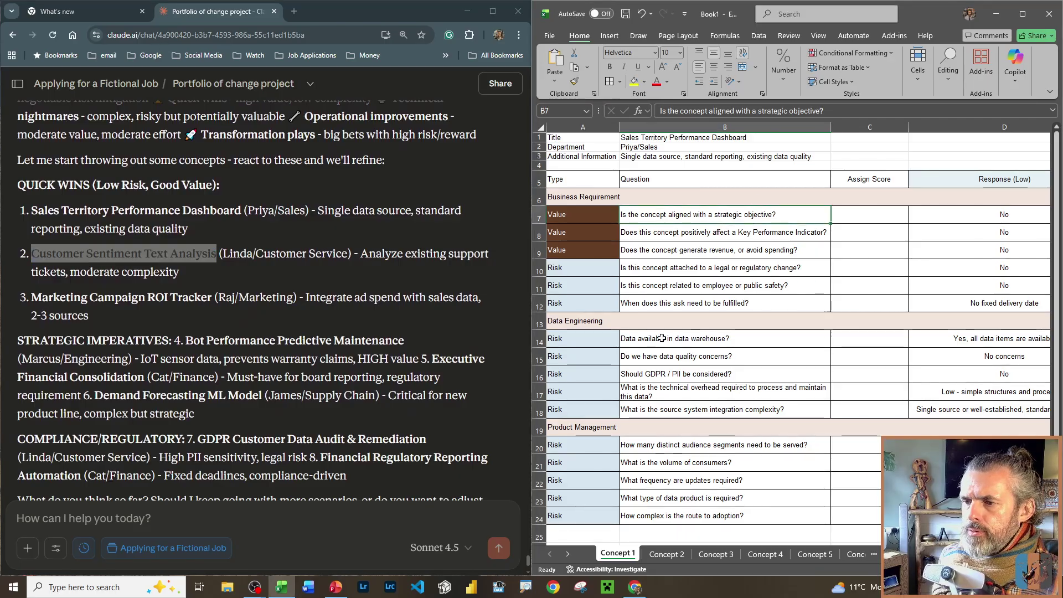
left_click(667, 554)
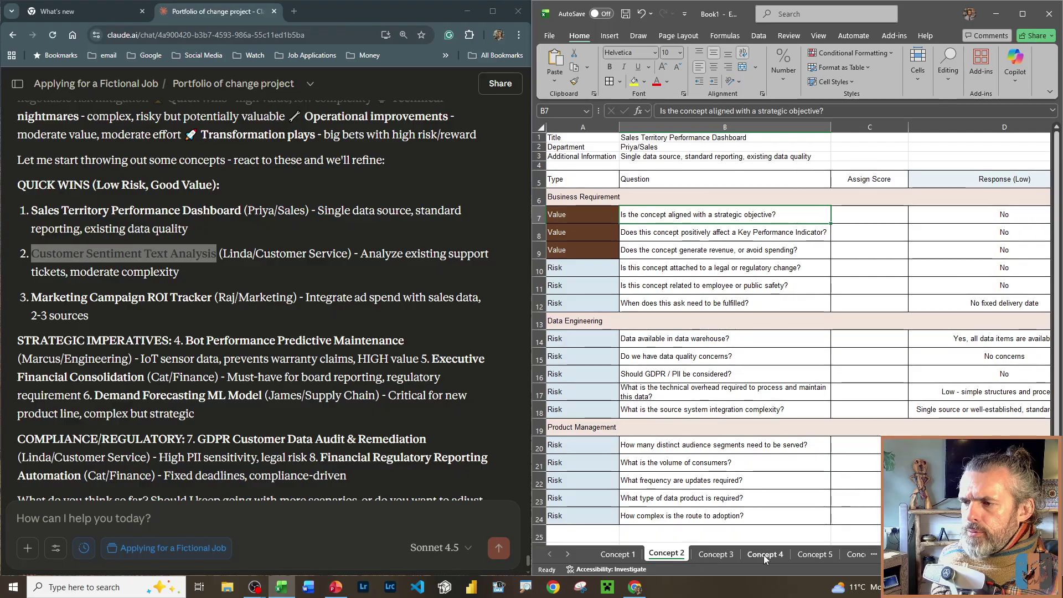
- Group the concept sheets from Concept 2 onward and clear their title, department and additional information values in B1:B3
left_click(1023, 14)
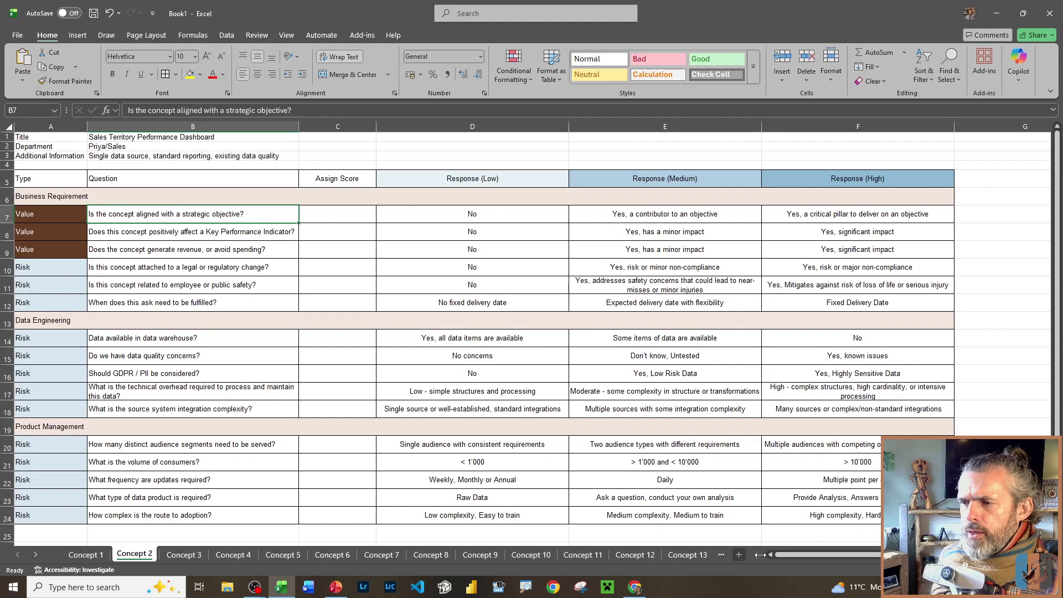
left_click_drag(756, 555, 886, 555)
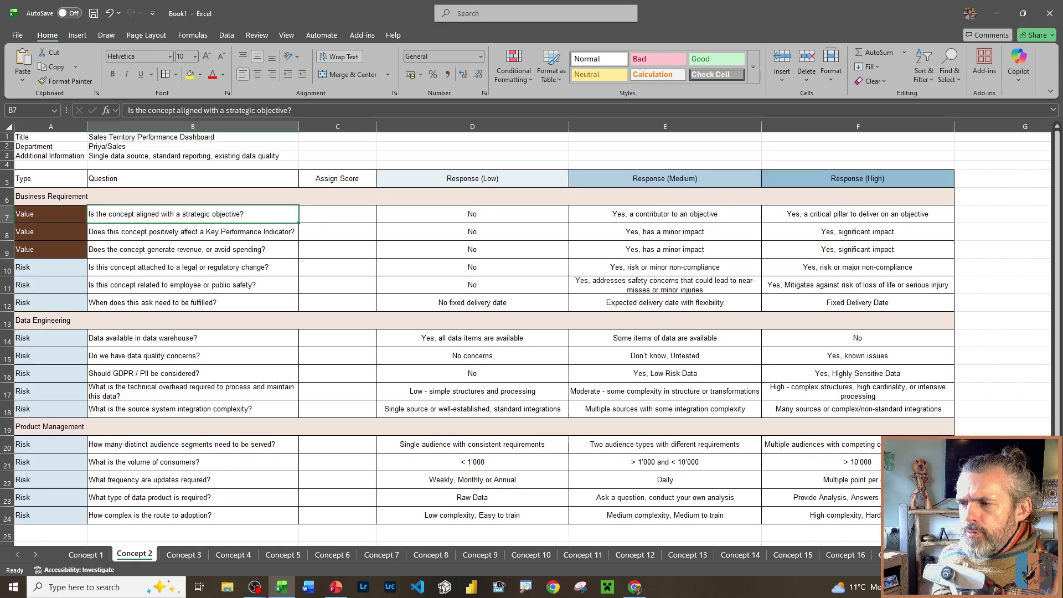
left_click(881, 555, "shift")
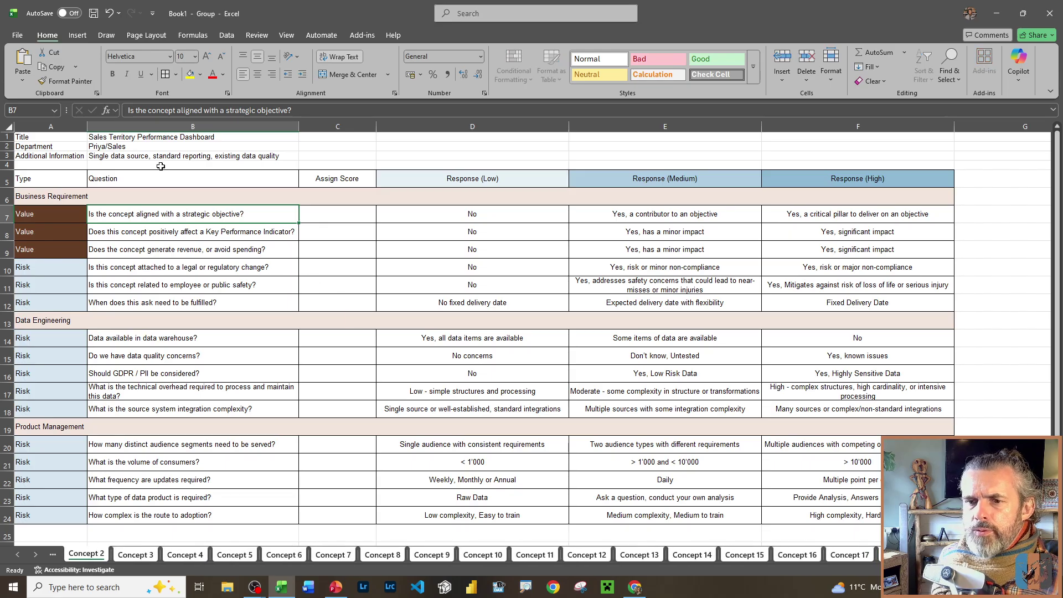
left_click_drag(160, 138, 159, 155)
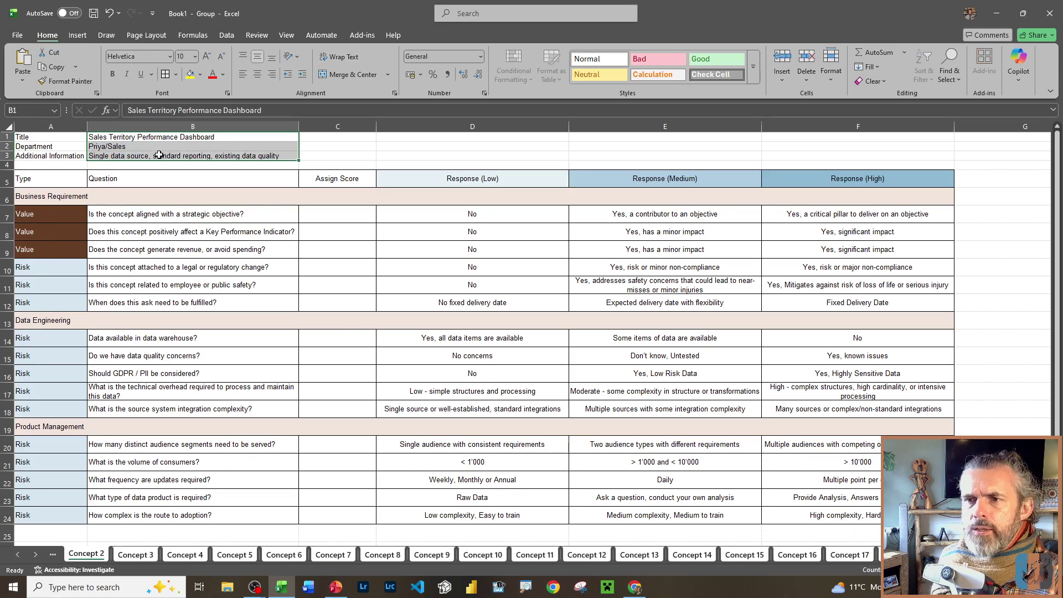
key("Delete")
left_click(249, 139)
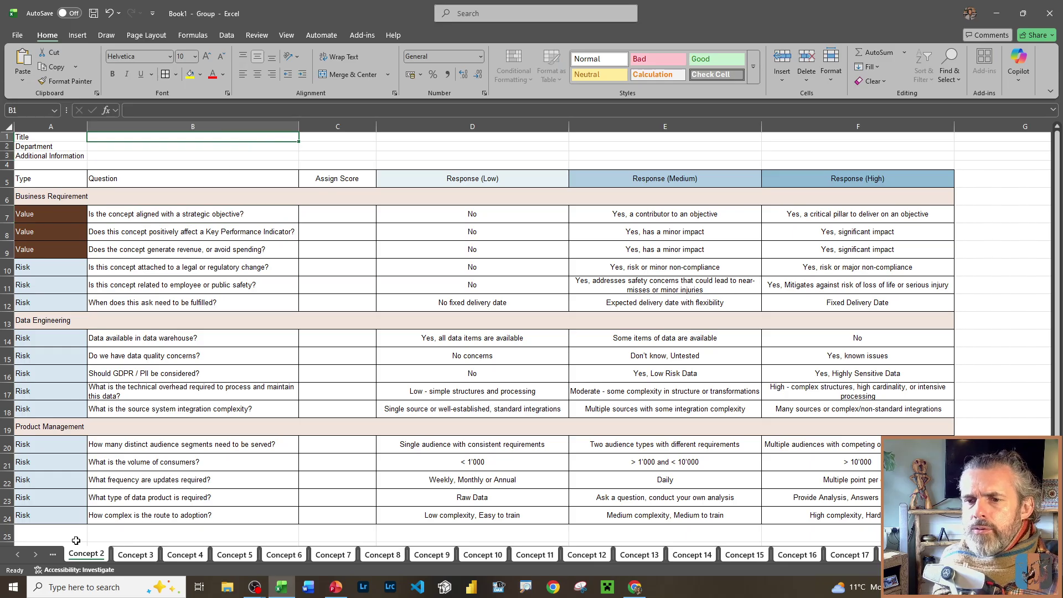
- Ungroup the sheets, open Concept 2 and place the workbook beside the Claude chat again
left_click(18, 555)
left_click(84, 554)
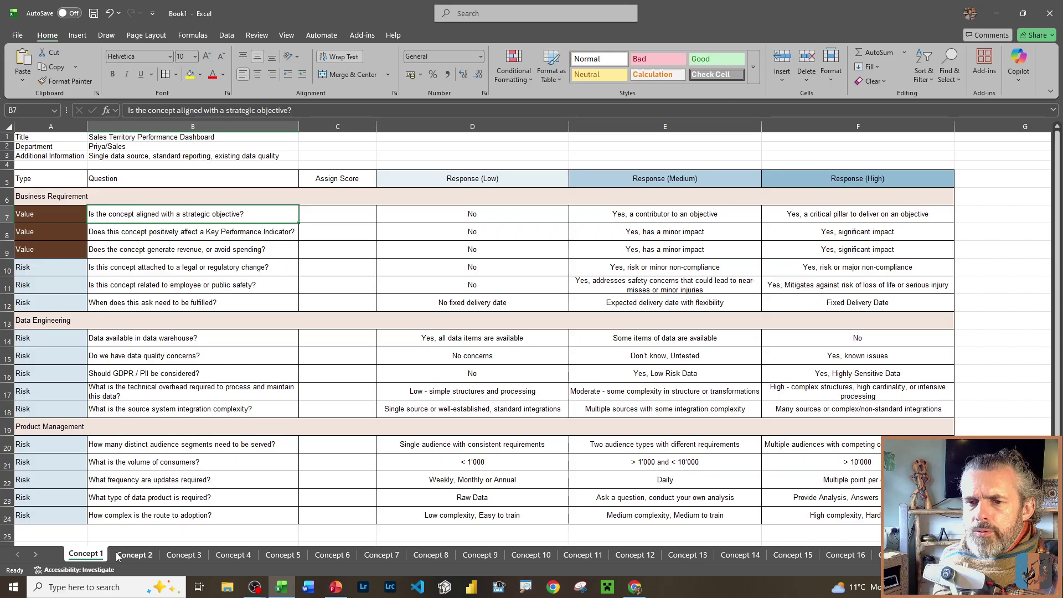
left_click(118, 555)
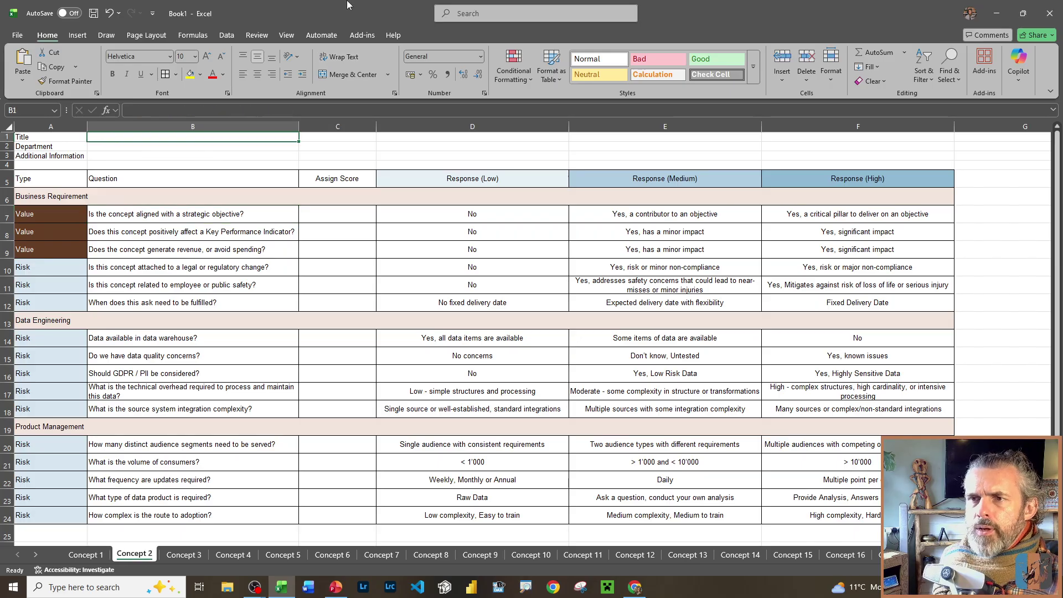
left_click_drag(348, 5, 1062, 191)
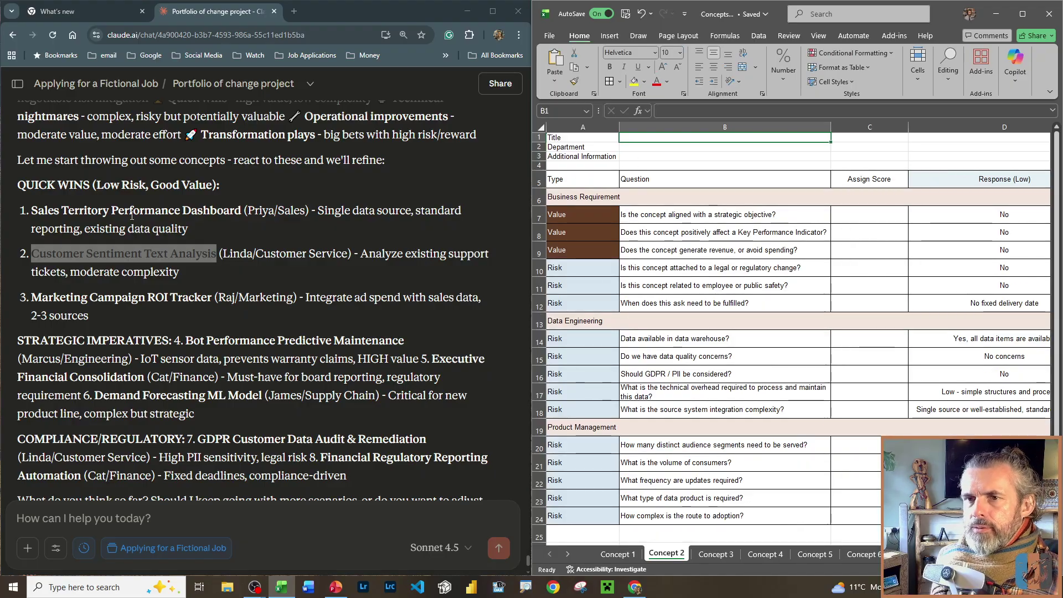
- Copy the title Customer Sentiment Text Analysis from the Claude chat into B1 of the Concept 2 sheet
left_click_drag(31, 254, 216, 254)
key("ctrl+c")
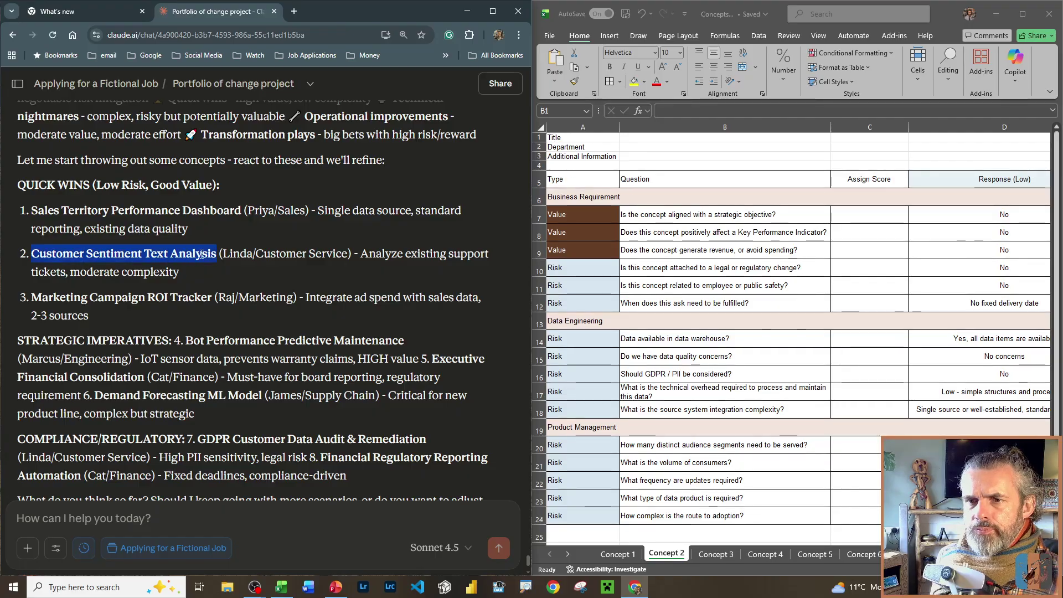
left_click(650, 140)
key("ctrl+v")
key("Return")
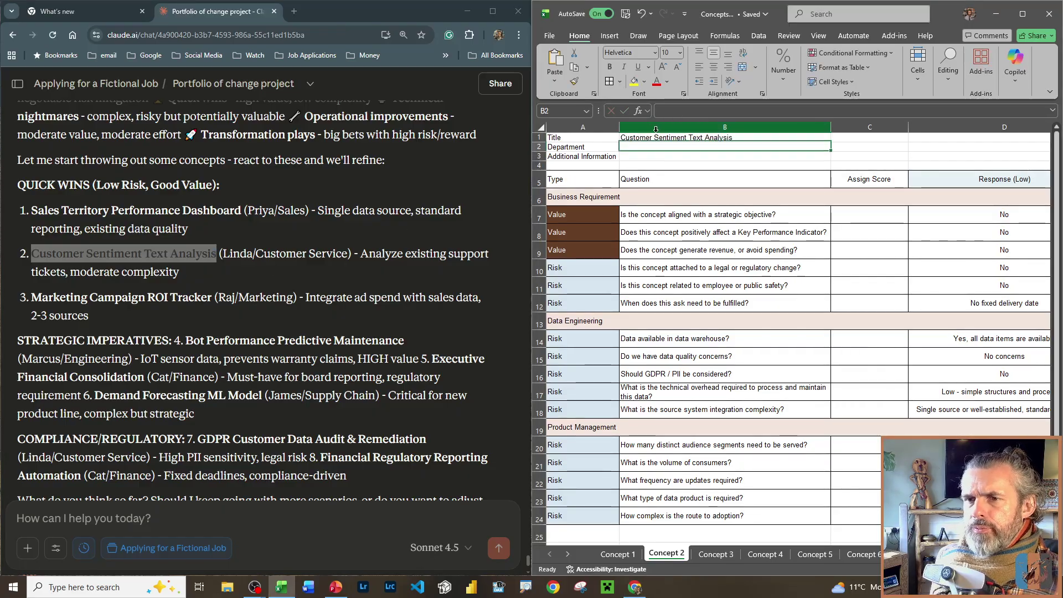
- Copy the second concept's contact name and Customer Service department from the chat into B2 of Concept 2
left_click_drag(224, 254, 348, 253)
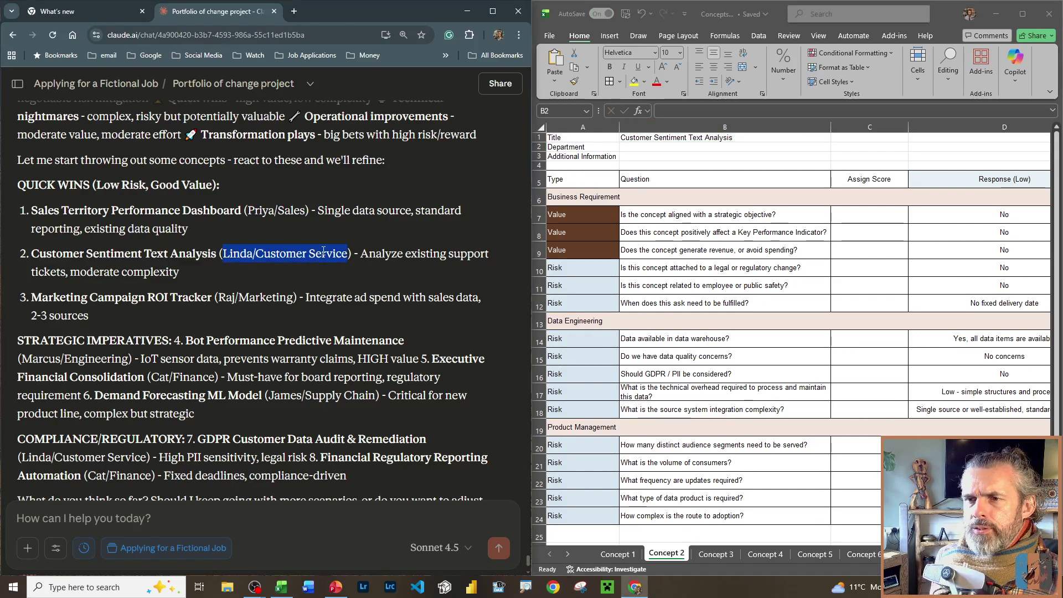
key("ctrl+c")
left_click(658, 147)
key("ctrl+v")
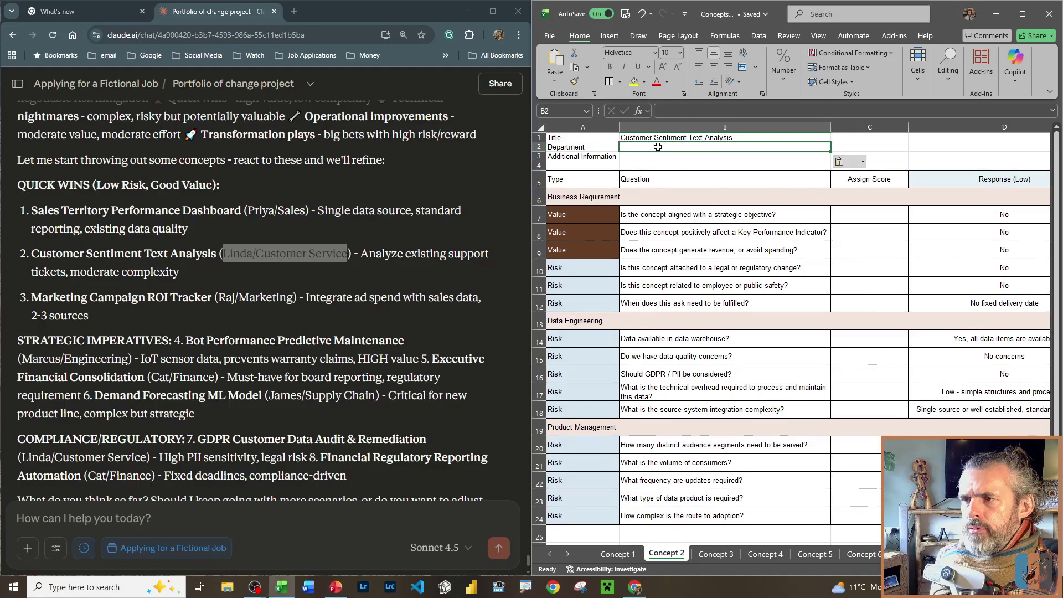
- Copy "Analyze existing support tickets, moderate complexity" from the chat into B3 of Concept 2 as the additional information
left_click(368, 266)
left_click_drag(361, 253, 365, 270)
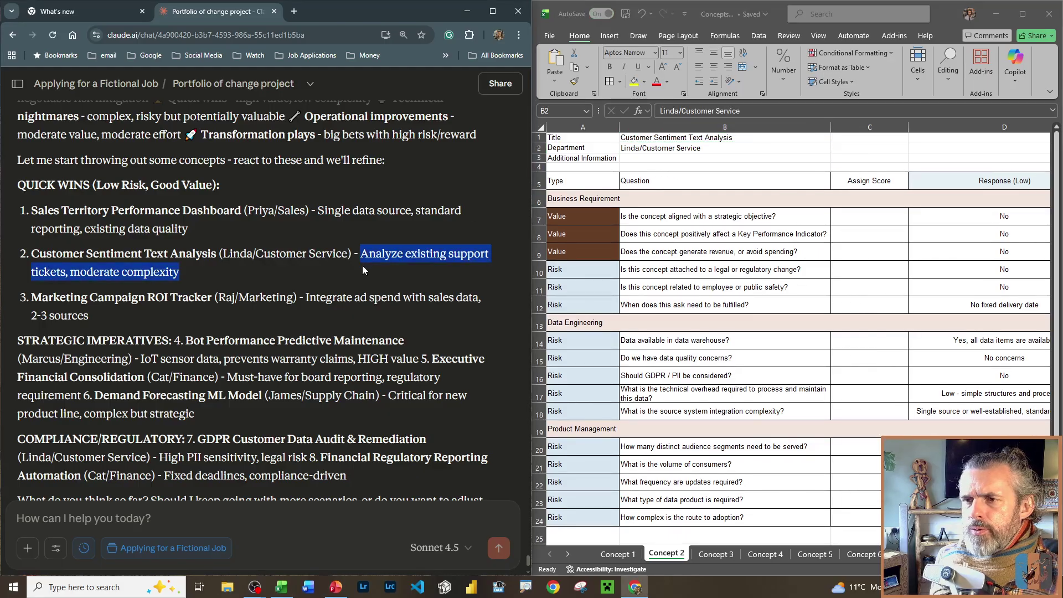
key("ctrl+c")
left_click(685, 158)
key("ctrl+v")
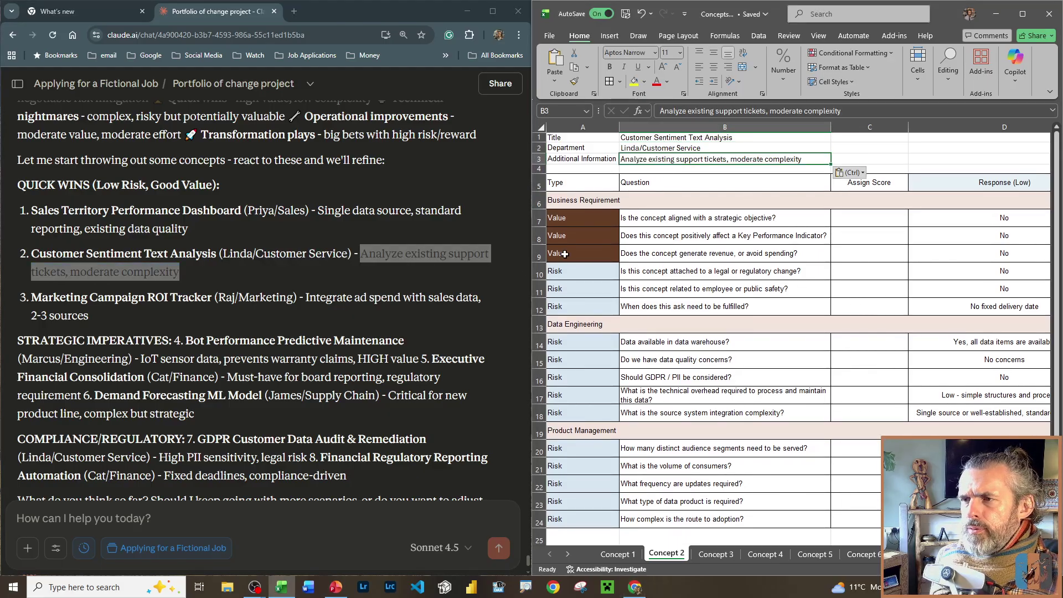
left_click(356, 287)
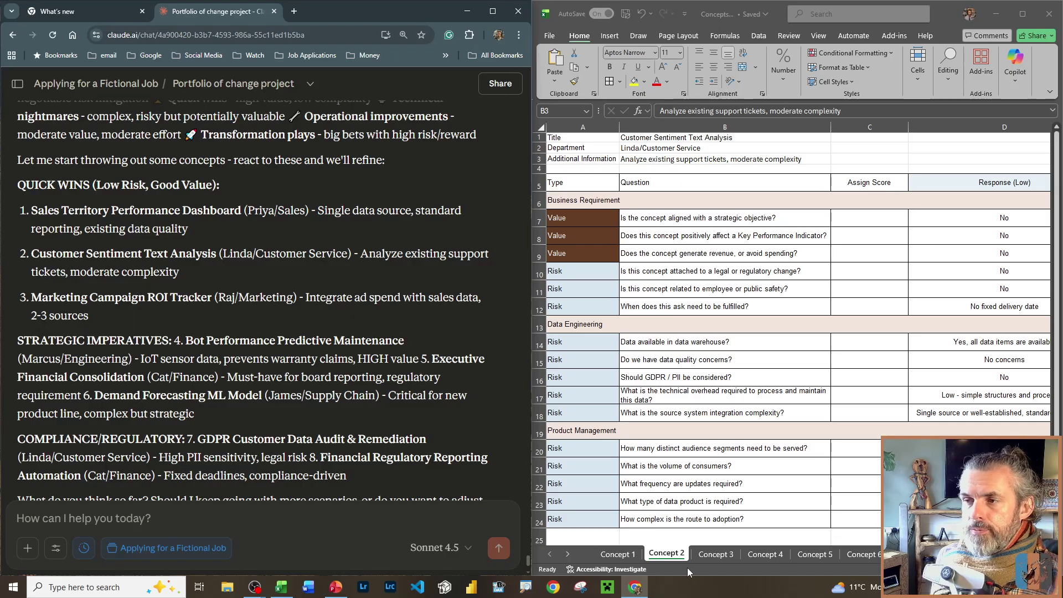
- Copy the title Marketing Campaign ROI Tracker from the chat into B1 of the Concept 3 sheet
left_click(716, 554)
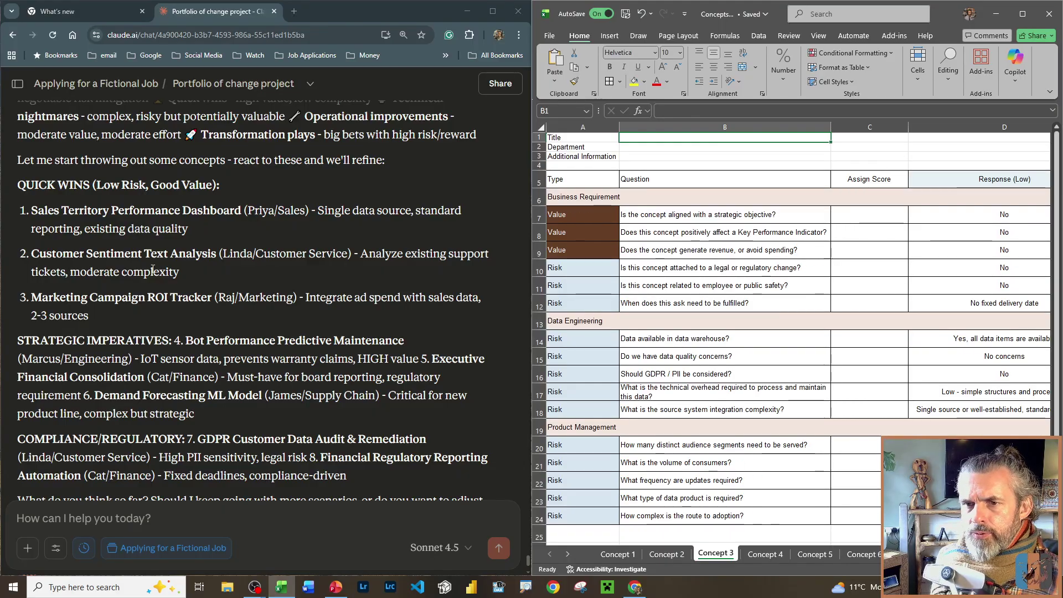
left_click(72, 298)
left_click_drag(71, 298, 186, 298)
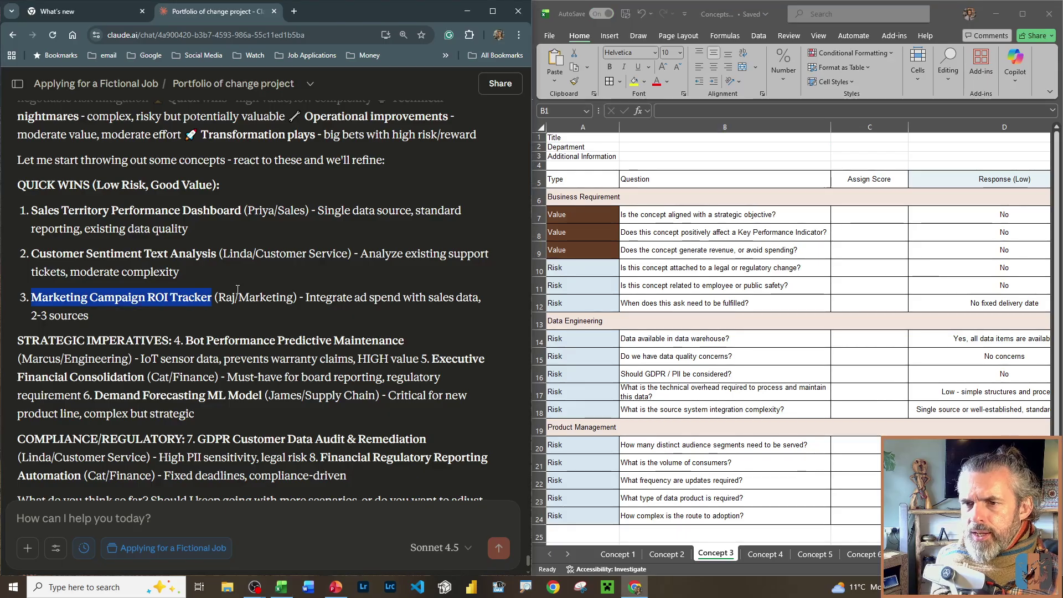
key("ctrl+c")
left_click(641, 139)
key("ctrl+v")
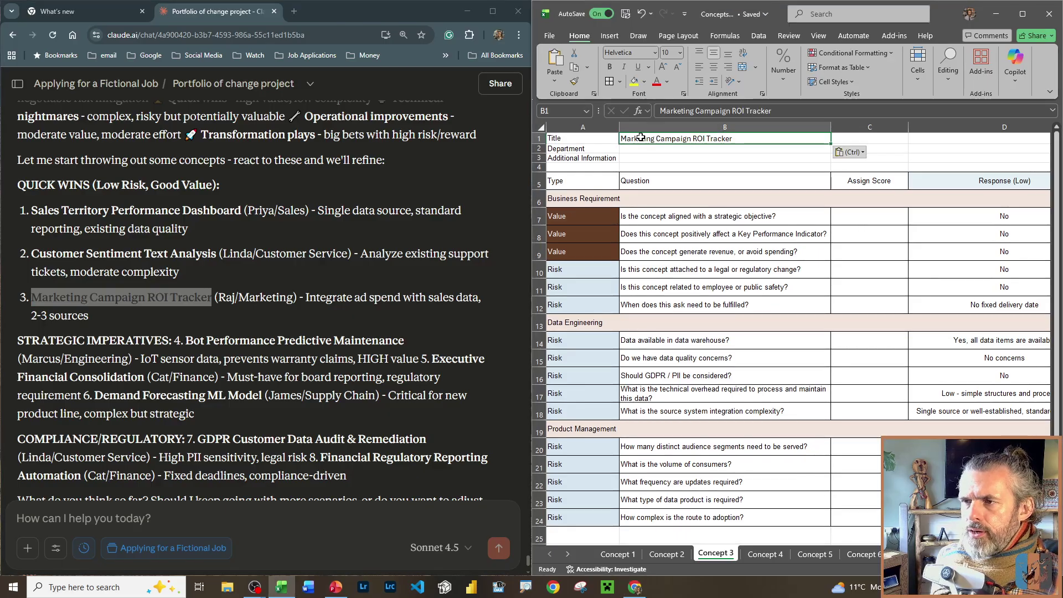
- Copy the third concept's contact name and Marketing department from the chat into B2 of Concept 3
left_click(218, 297)
left_click_drag(219, 297, 318, 311)
key("ctrl+c")
left_click(645, 149)
key("ctrl+v")
left_click(319, 303)
left_click(647, 167)
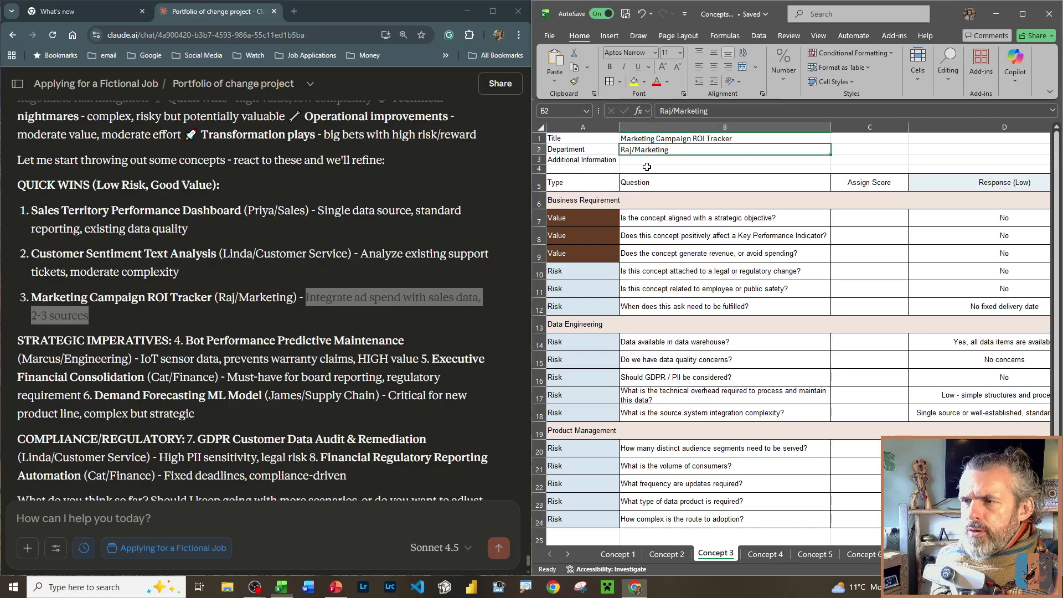
key("Down")
key("ctrl+v")
key("ctrl+z")
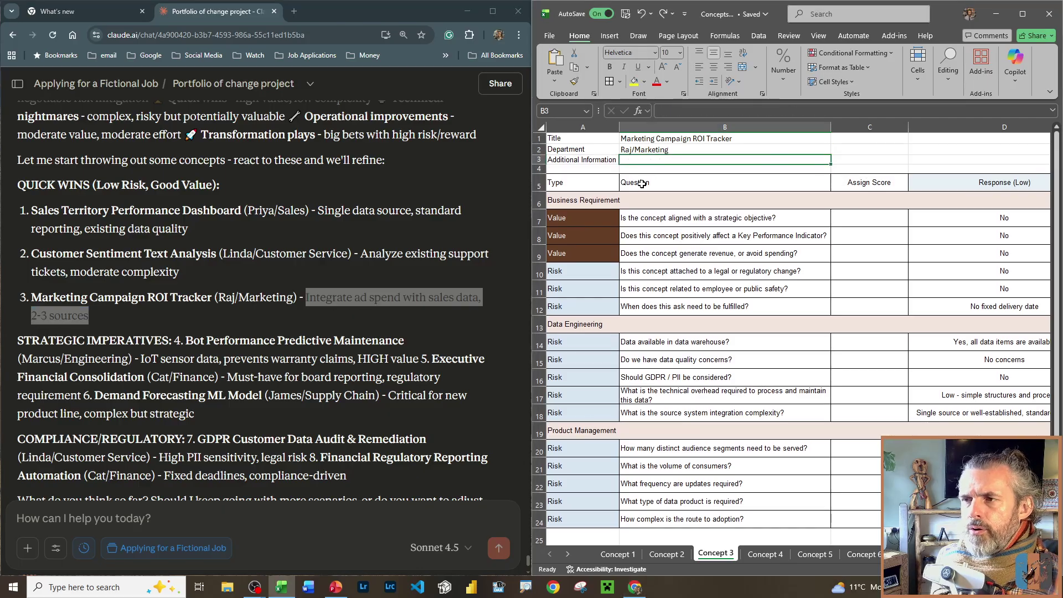
- Copy "Integrate ad spend with sales data, 2-3 sources" from the chat into B3 of Concept 3 as plain text
left_click(308, 300)
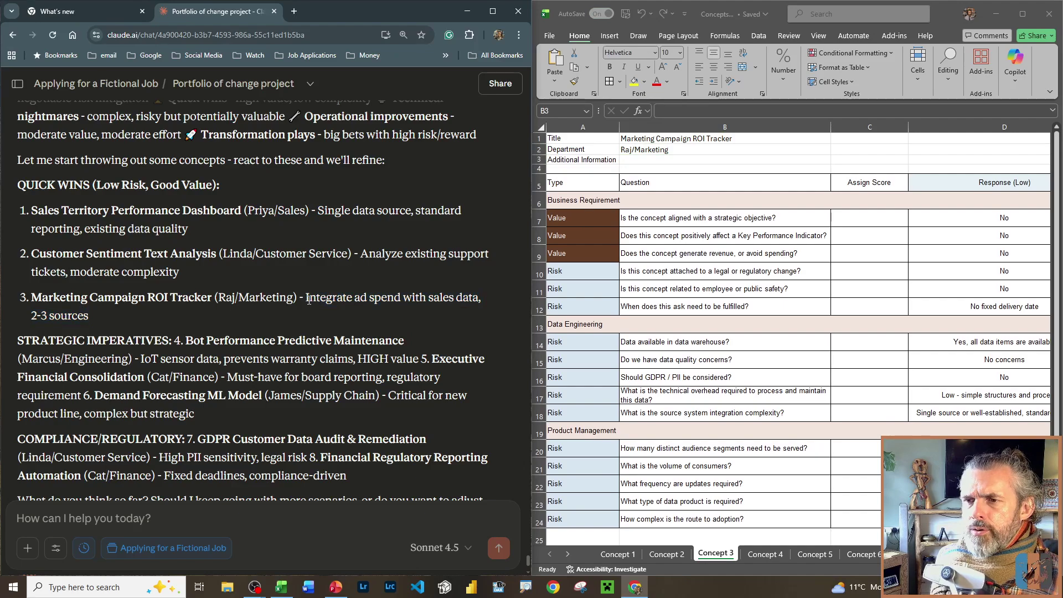
left_click_drag(307, 297, 307, 311)
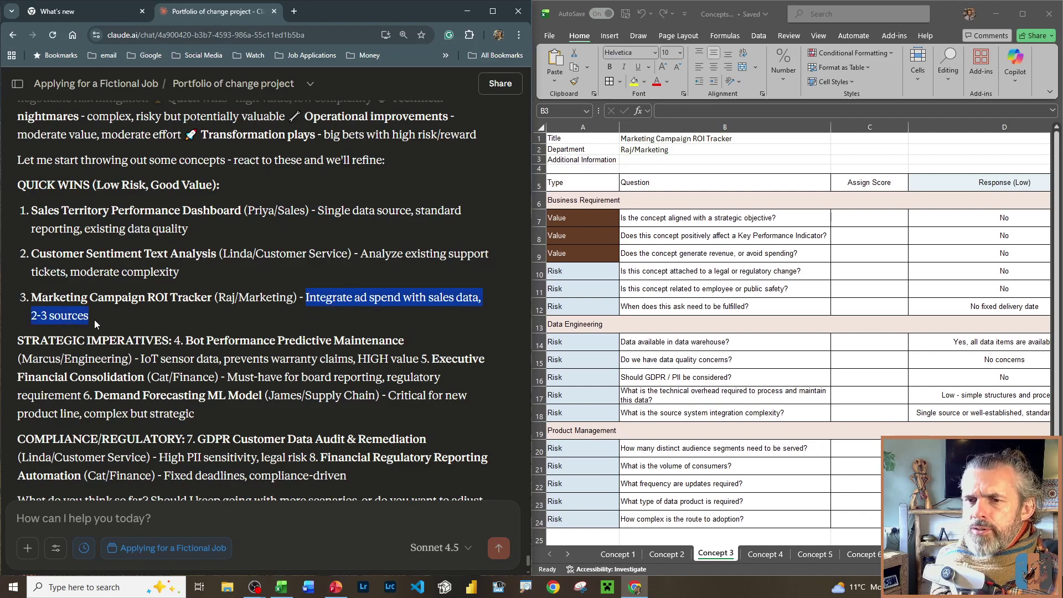
left_click(690, 159)
left_click(692, 109)
key("ctrl+v")
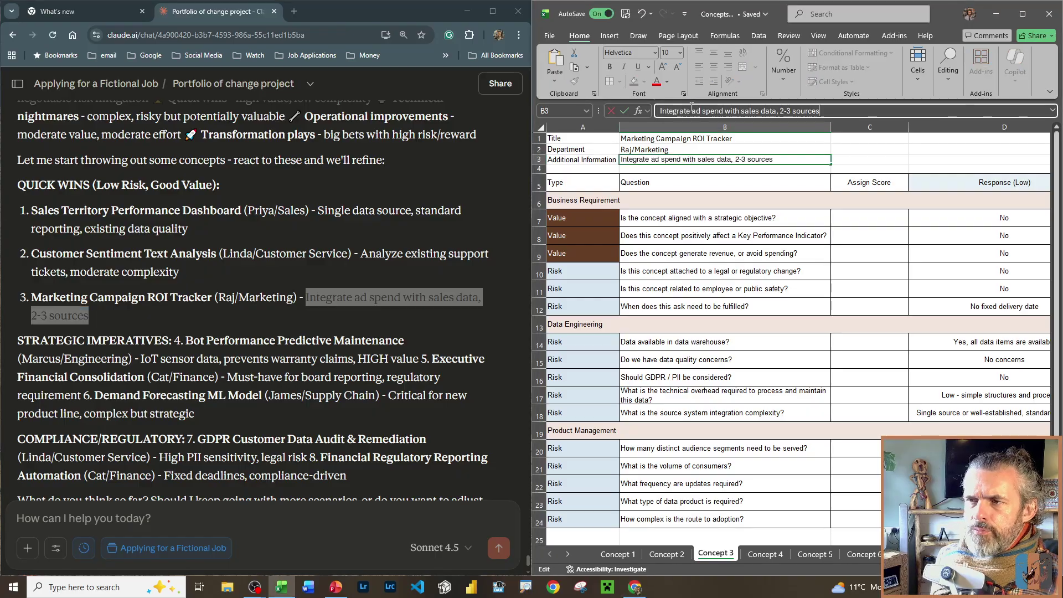
key("Return")
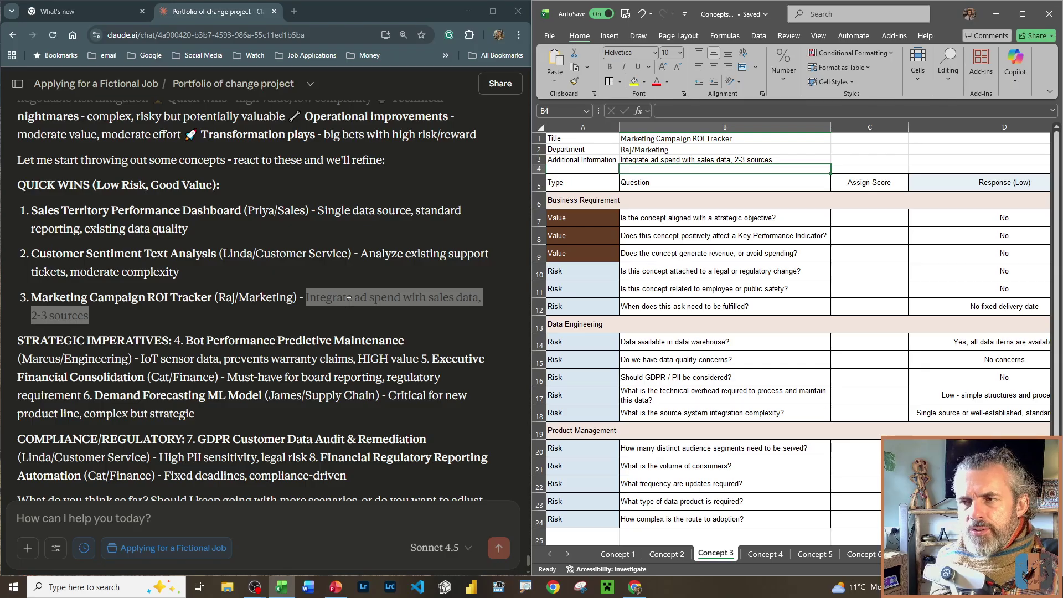
left_click(124, 328)
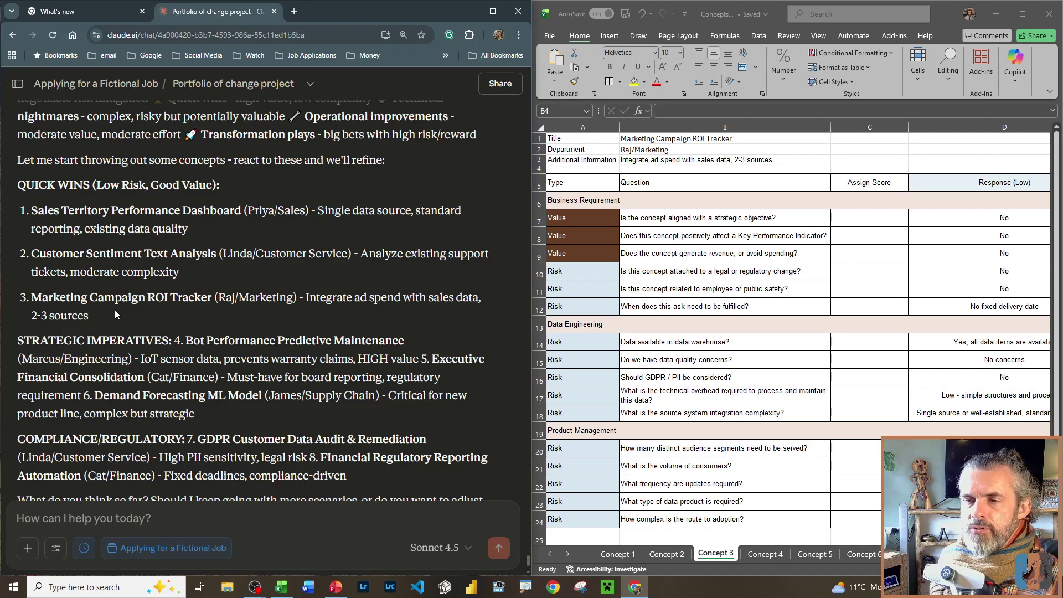
- Copy the title Bot Performance Predictive Maintenance from the chat into B1 of the Concept 4 sheet
scroll(118, 318, "down", 1)
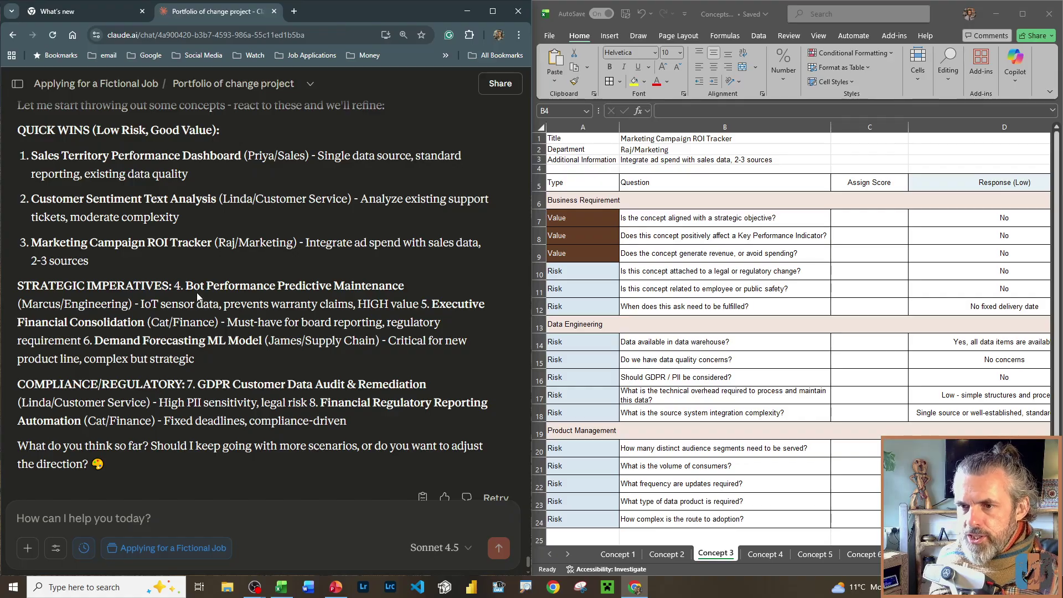
left_click_drag(195, 286, 345, 284)
key("ctrl+c")
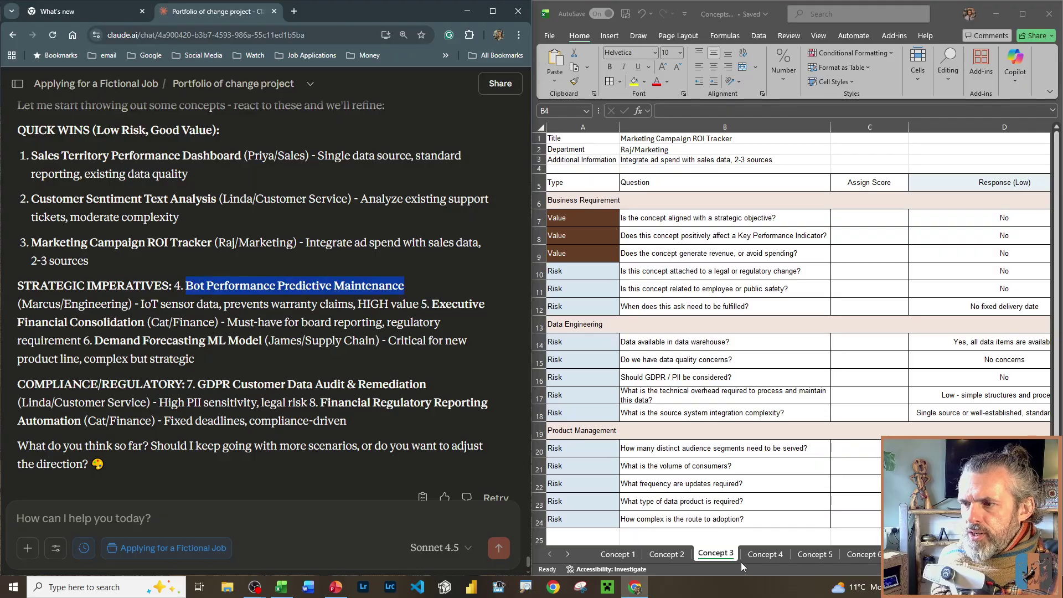
left_click(761, 561)
left_click(670, 139)
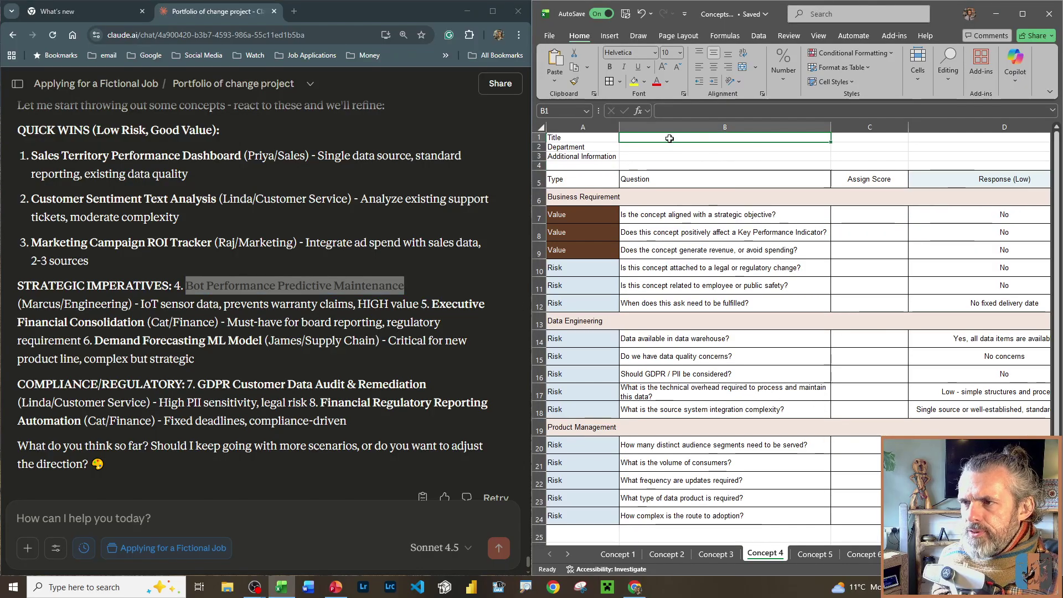
key("ctrl+v")
- Copy the fourth concept's contact name and Engineering department from the chat into B2 of Concept 4
left_click(47, 314)
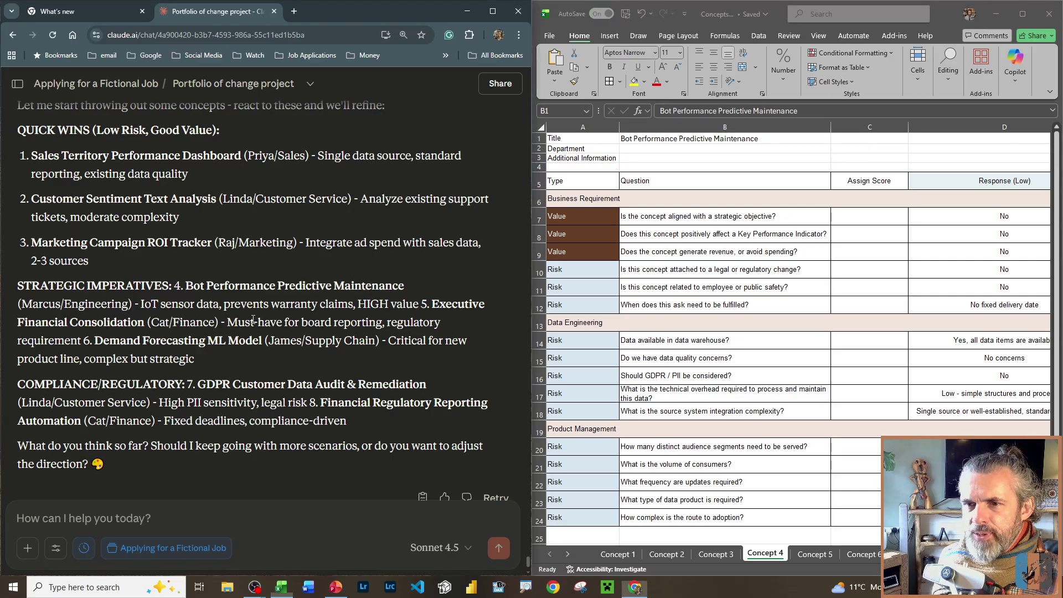
double_click(42, 304)
left_click_drag(60, 304, 128, 304)
key("ctrl+c")
left_click(654, 150)
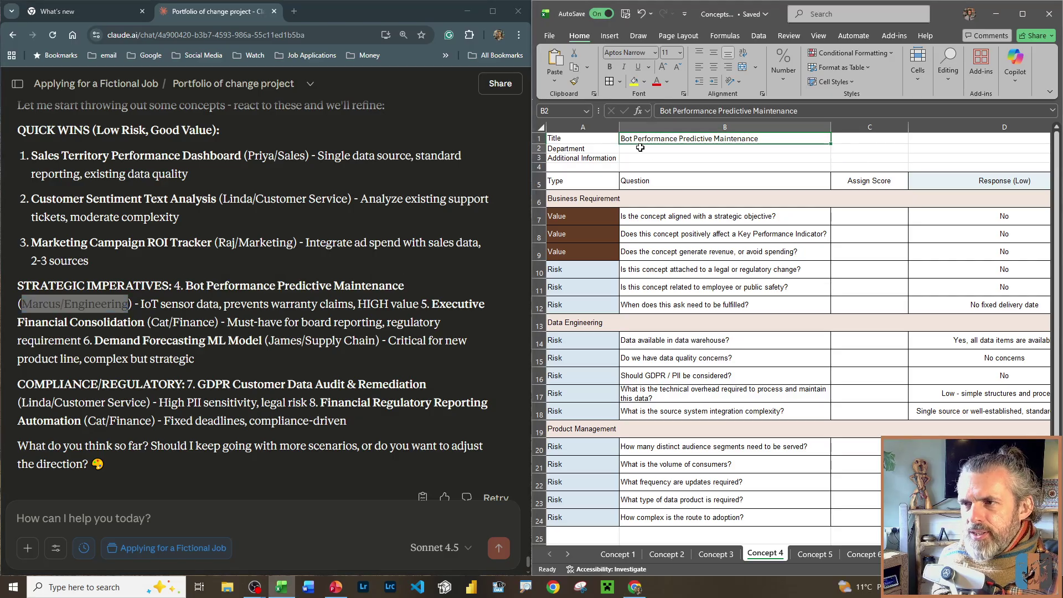
key("ctrl+v")
left_click(143, 309)
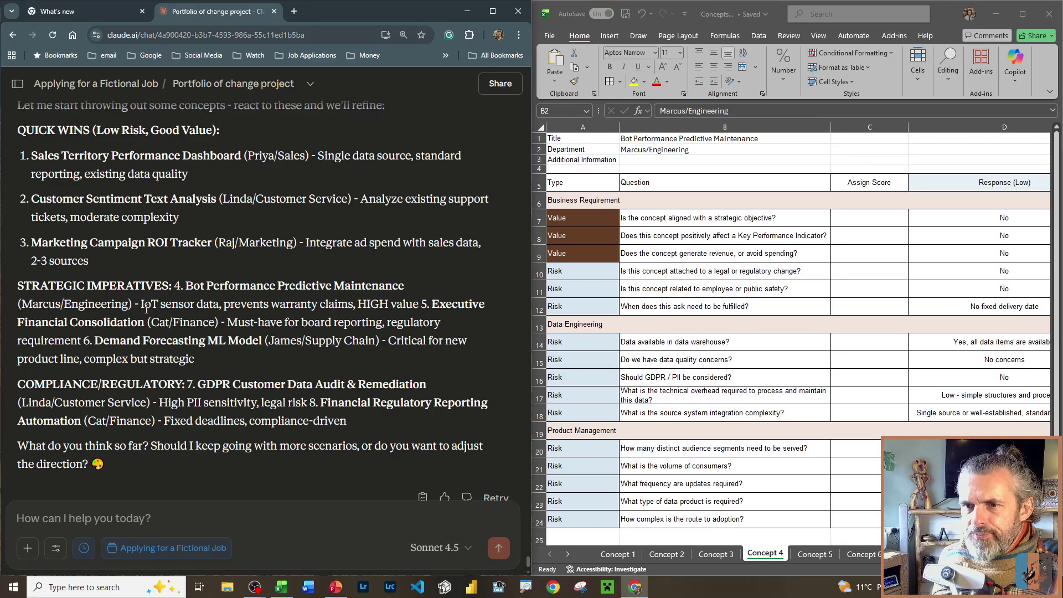
left_click_drag(149, 304, 344, 303)
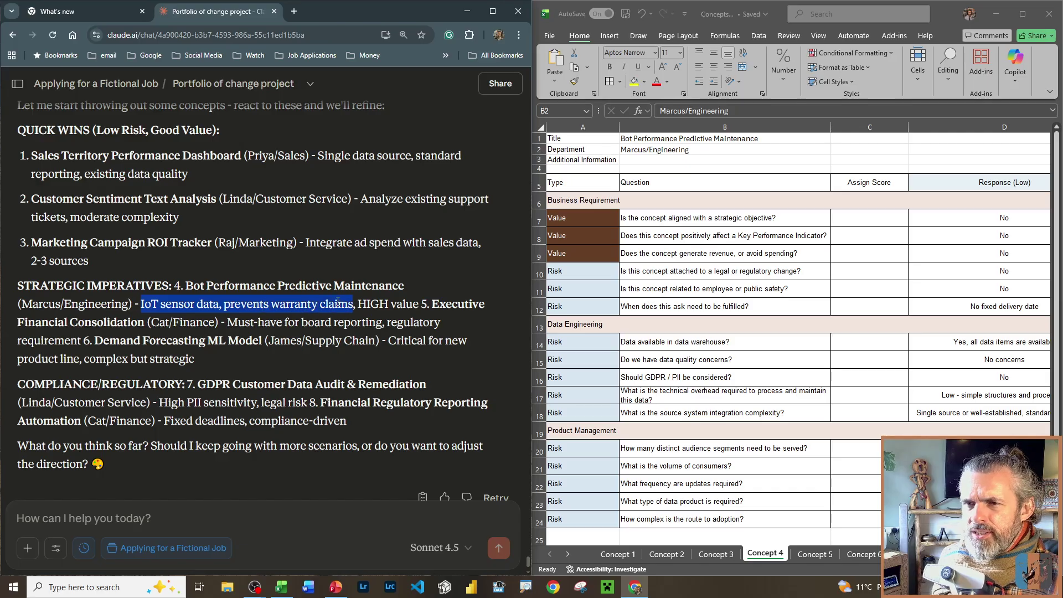
left_click_drag(338, 302, 406, 302)
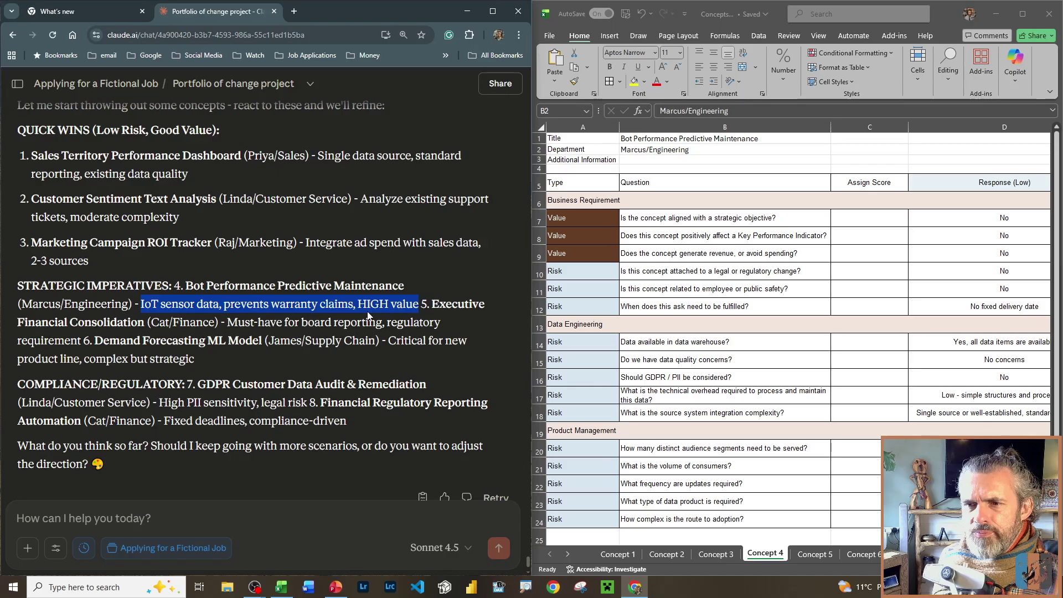
- Start a new message to Claude in the current chat
left_click(142, 520)
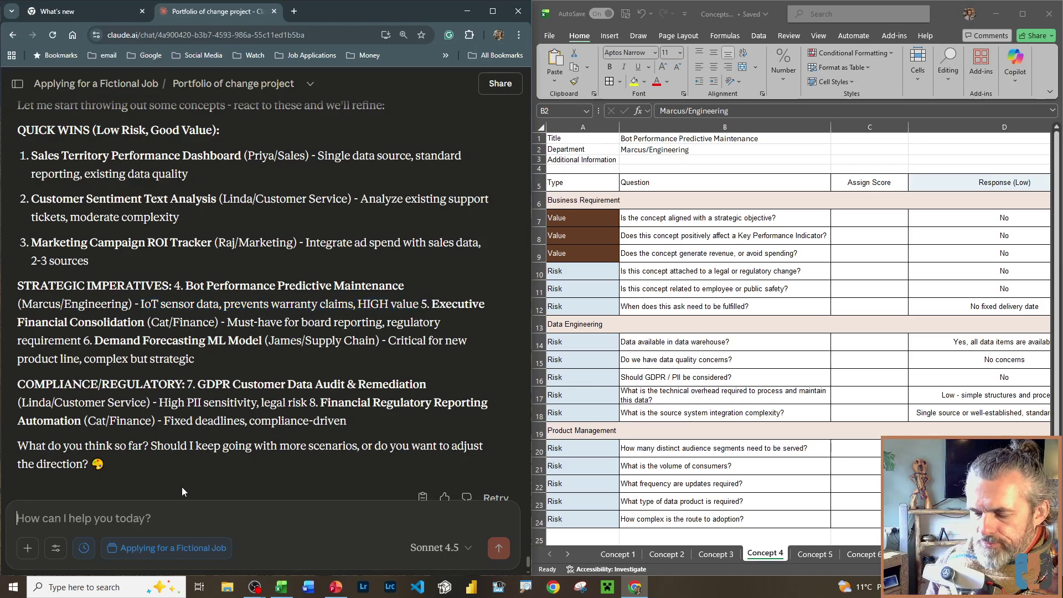
- Send Claude the prompt "This is really good, can we structure a full list of 18 concepts with there own paragrapghs"
type("This is re")
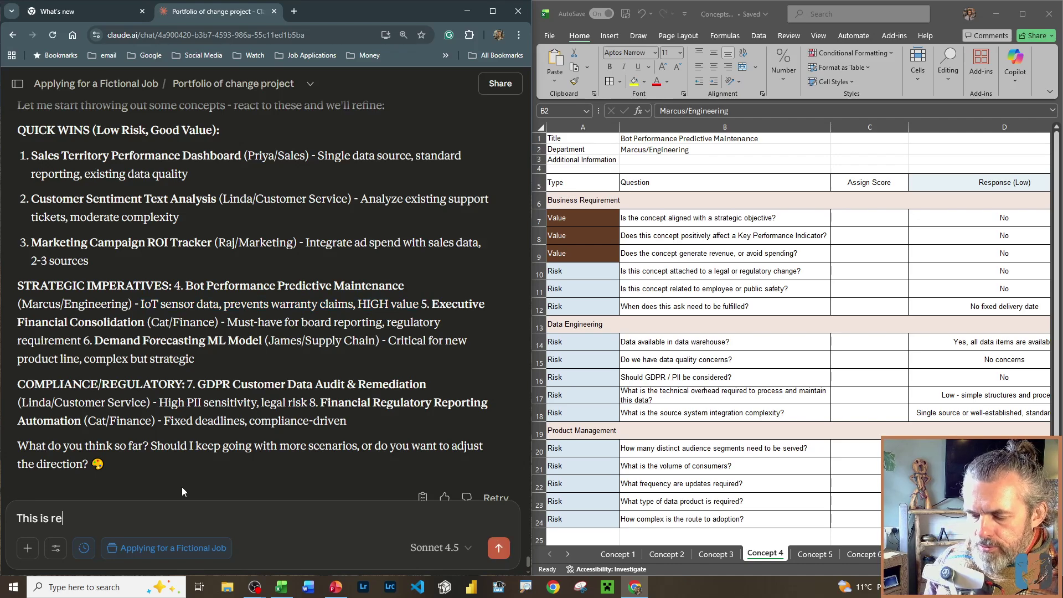
type("ally good,")
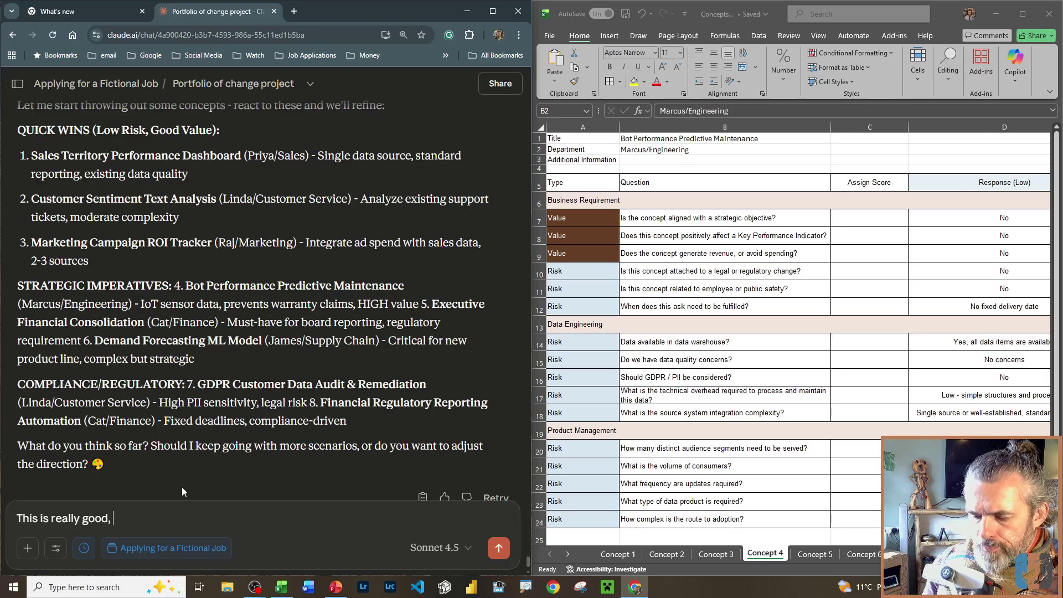
type(" can w")
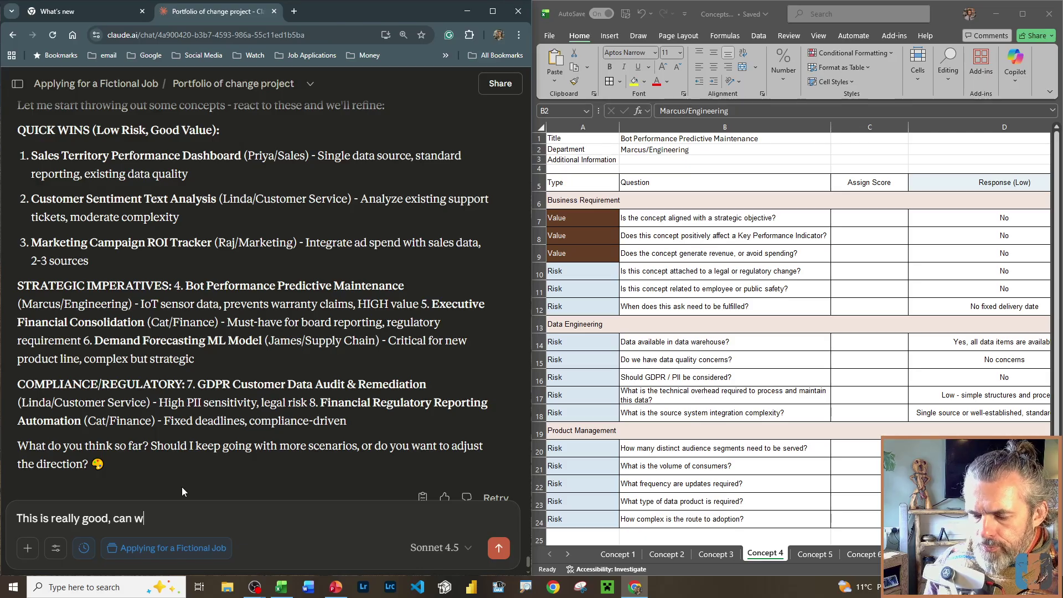
type("e structure")
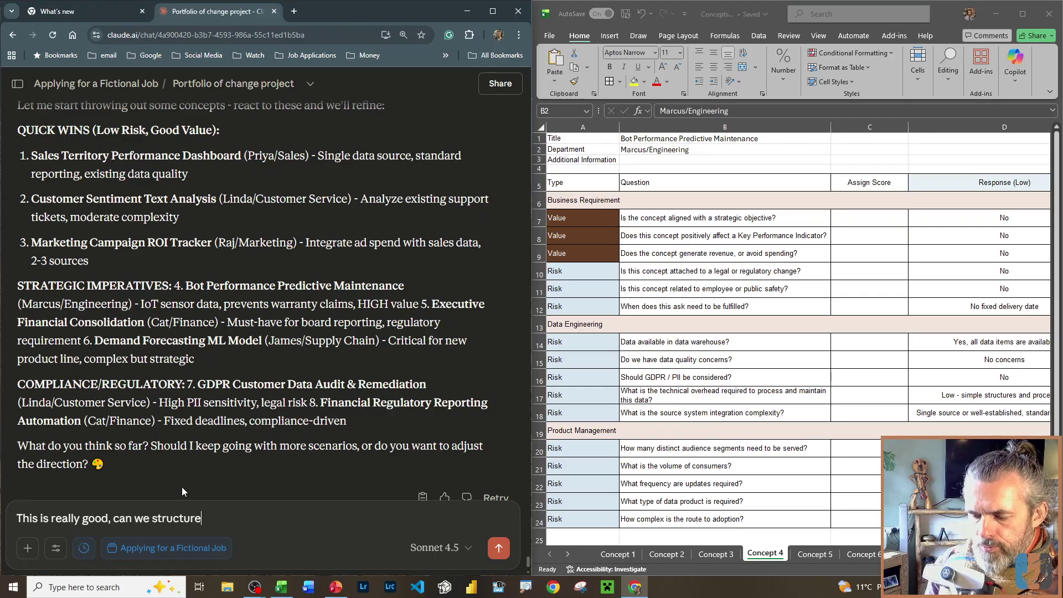
type(" a full list")
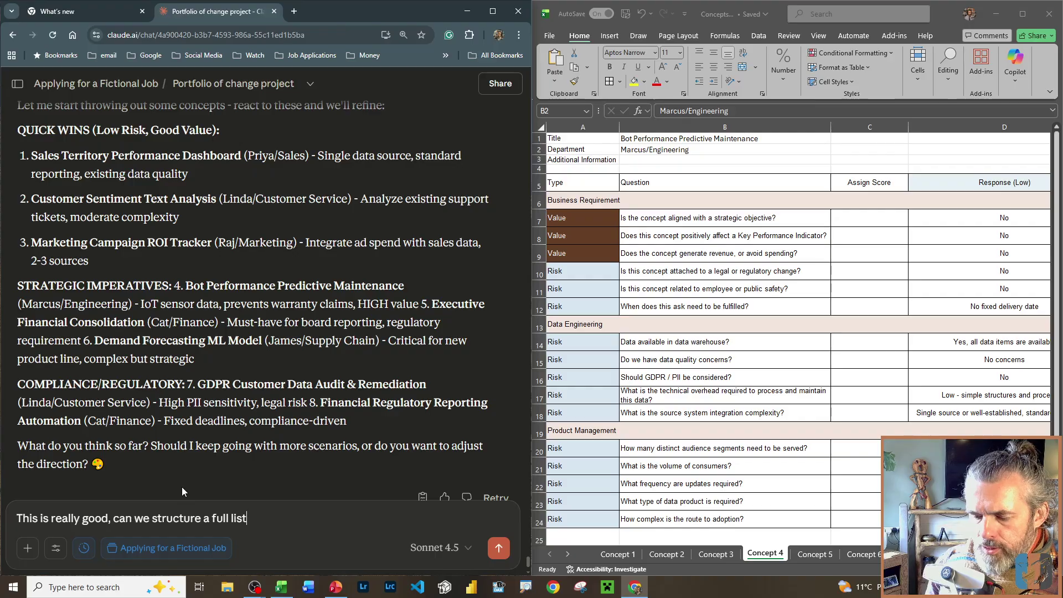
type(" of 18 concepts ")
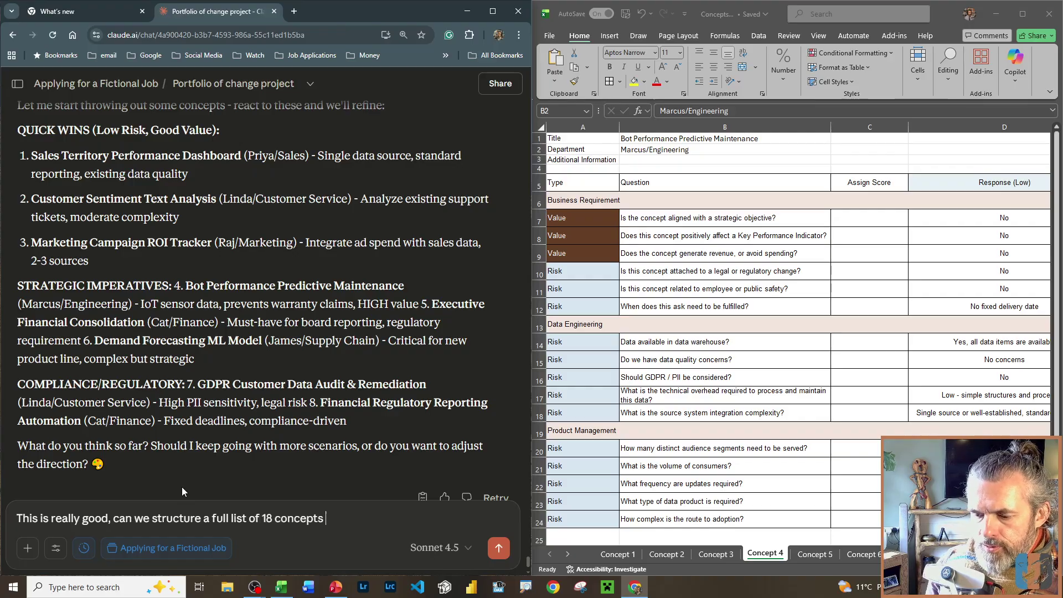
type("with there")
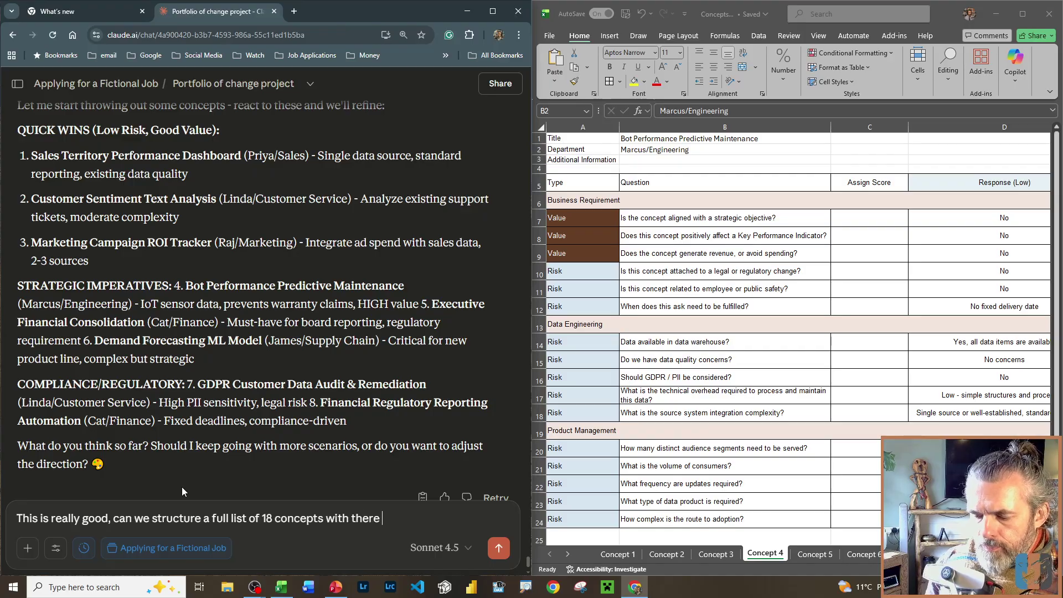
type(" own para")
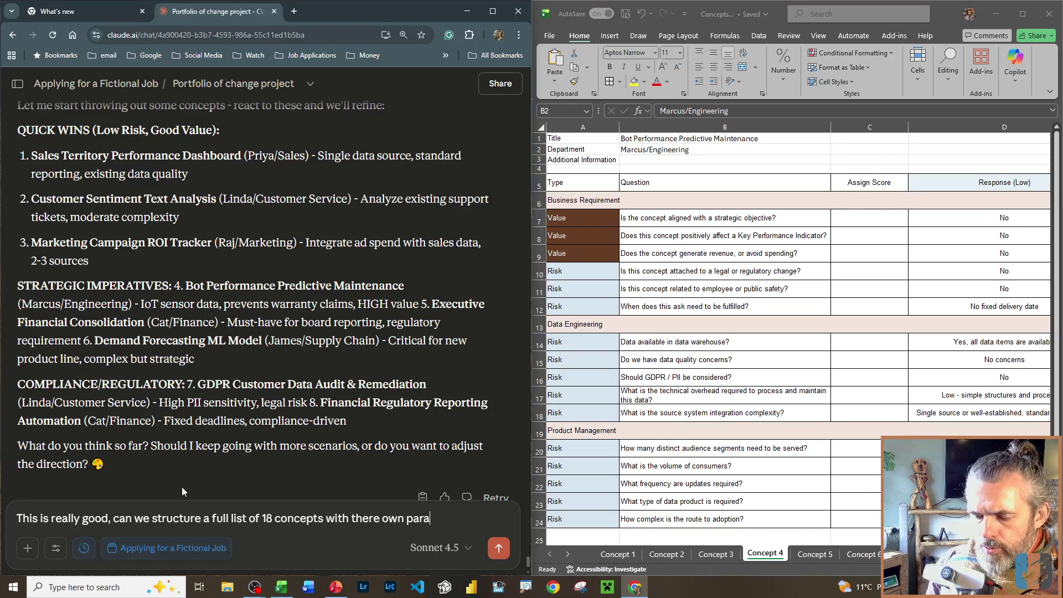
type("grapghs")
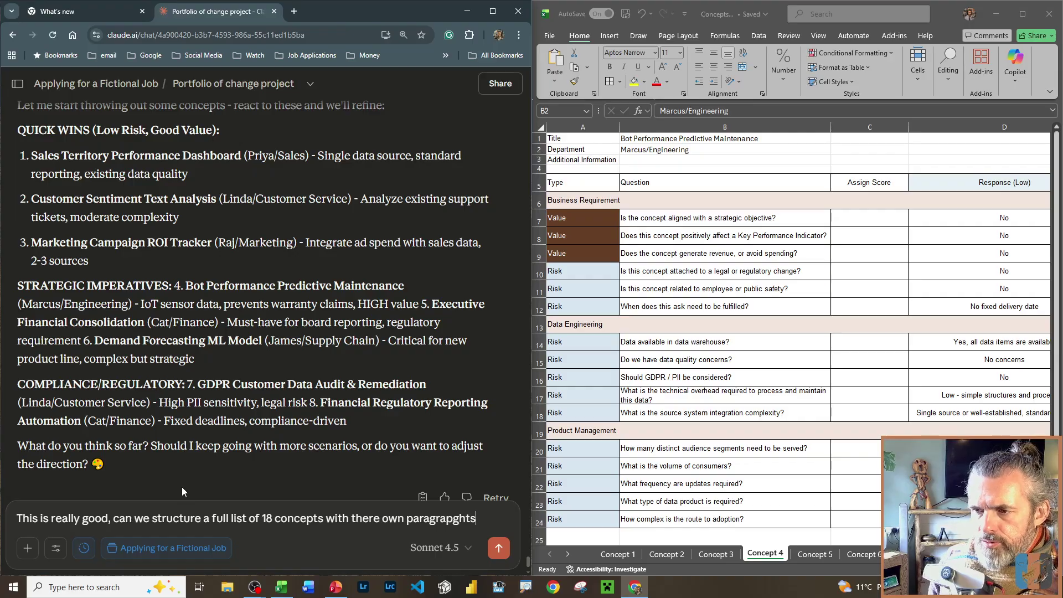
key("Return")
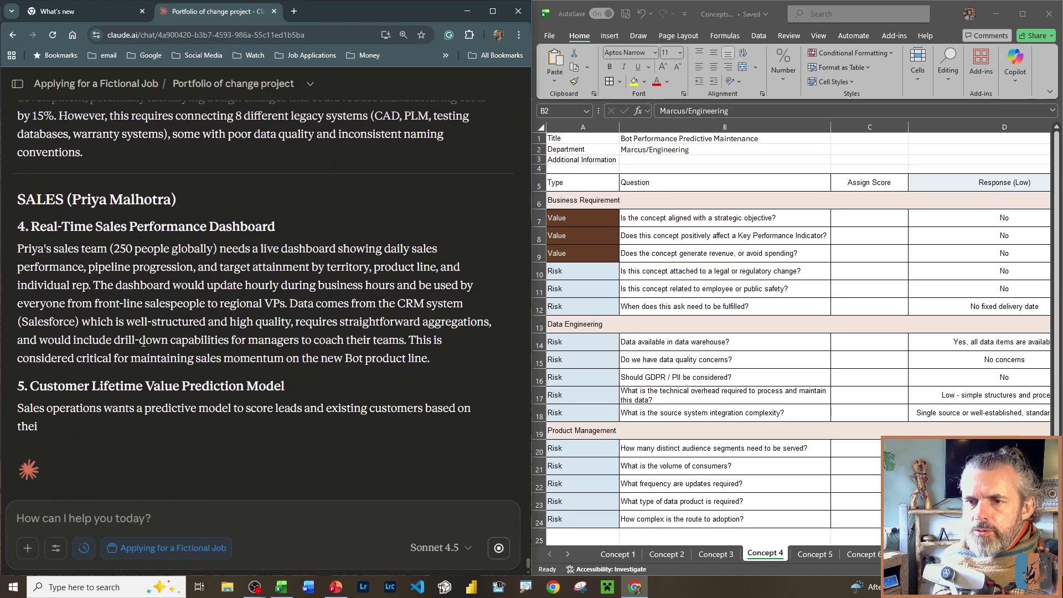
- Review the generated Engineering and Sales concept paragraphs in the chat against the Concept 1 sheet's title, department and additional information
scroll(143, 342, "up", 10)
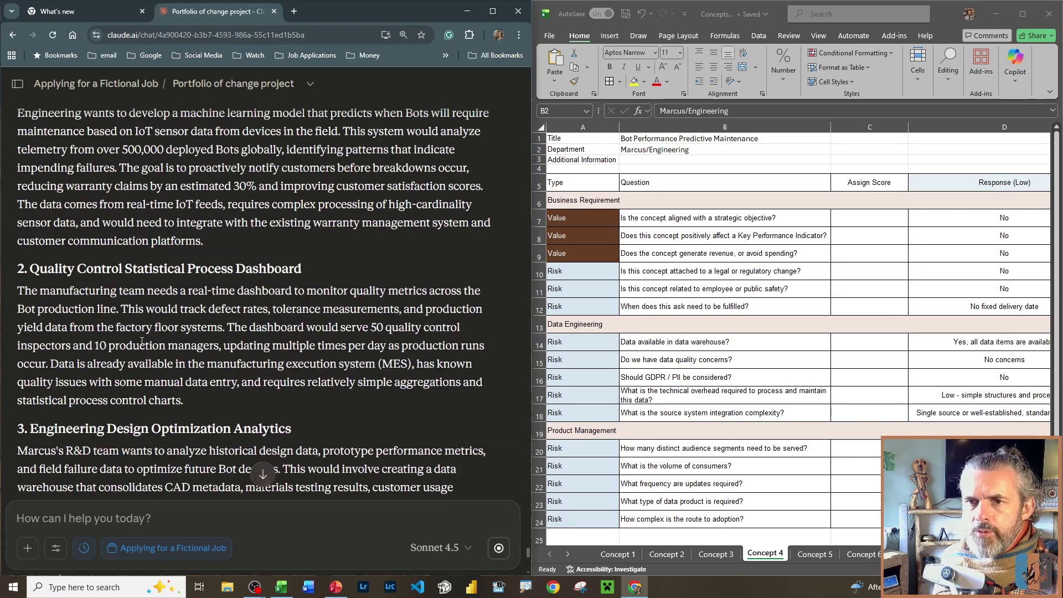
scroll(142, 342, "up", 3)
scroll(142, 342, "down", 3)
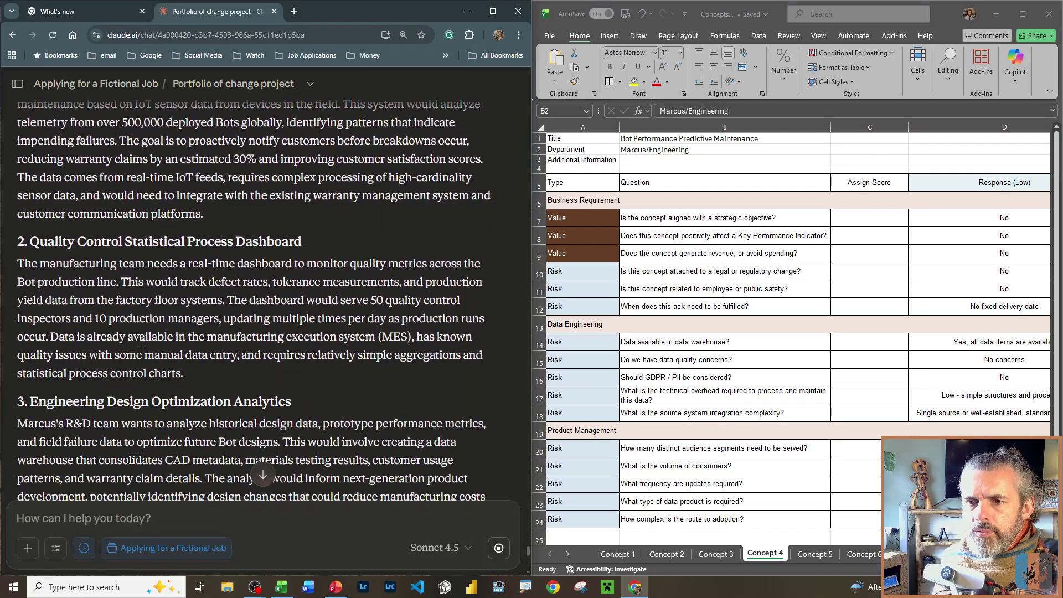
left_click(615, 555)
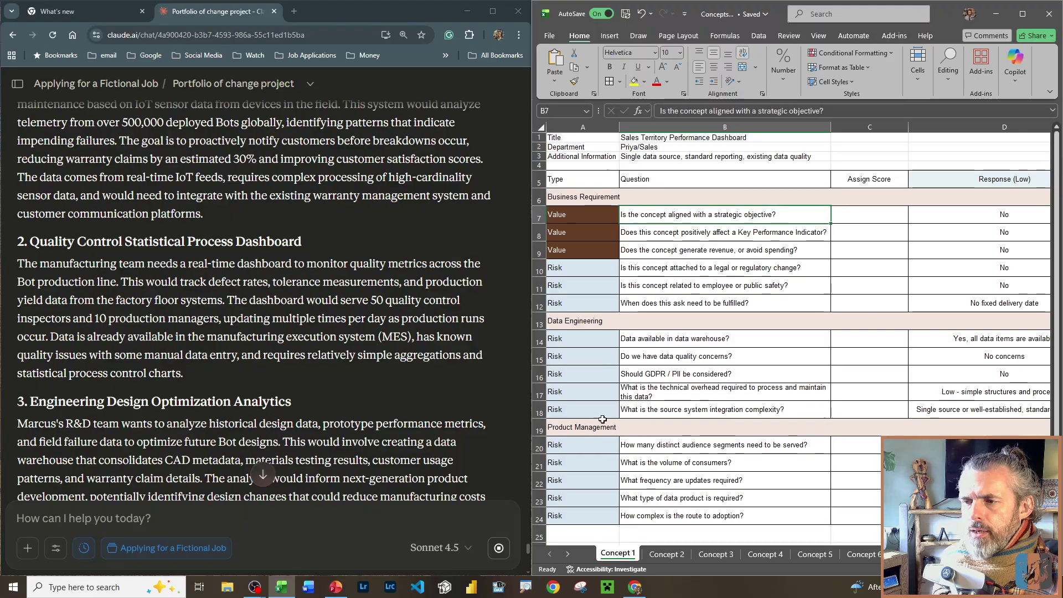
scroll(237, 270, "up", 5)
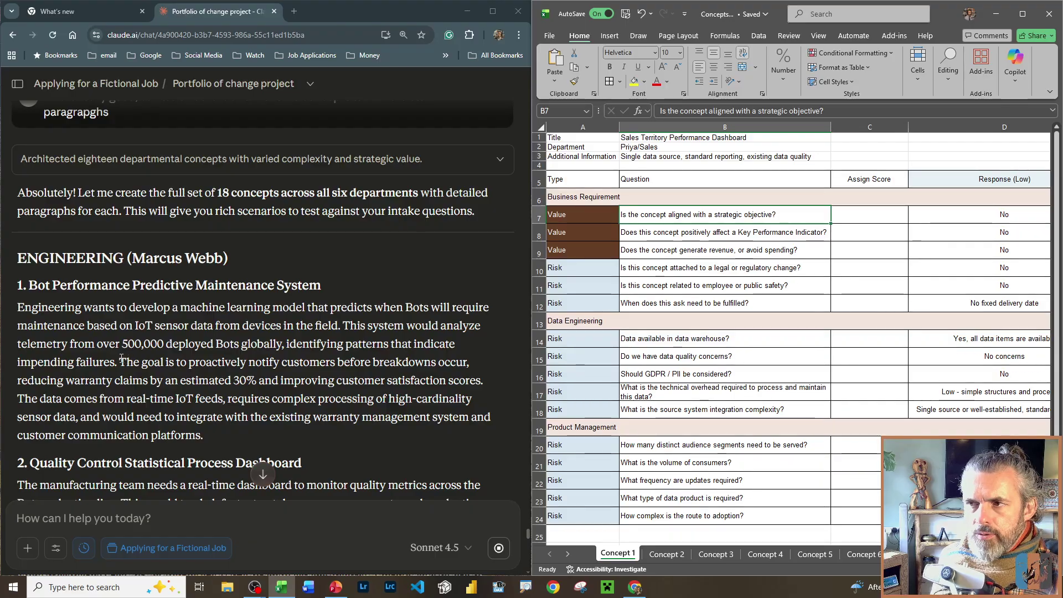
left_click(206, 338)
scroll(232, 355, "down", 5)
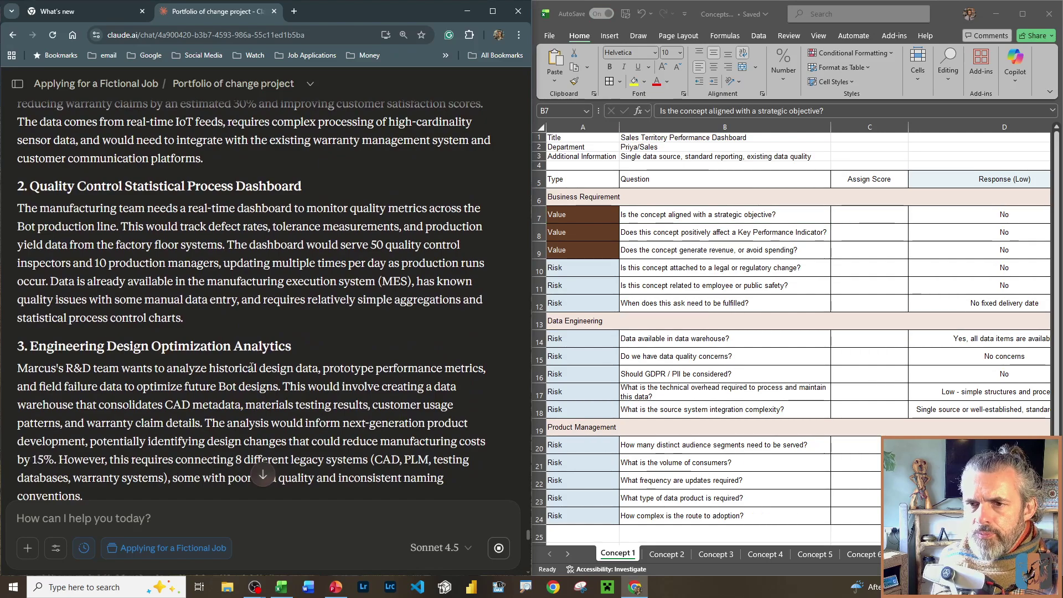
scroll(249, 367, "down", 2)
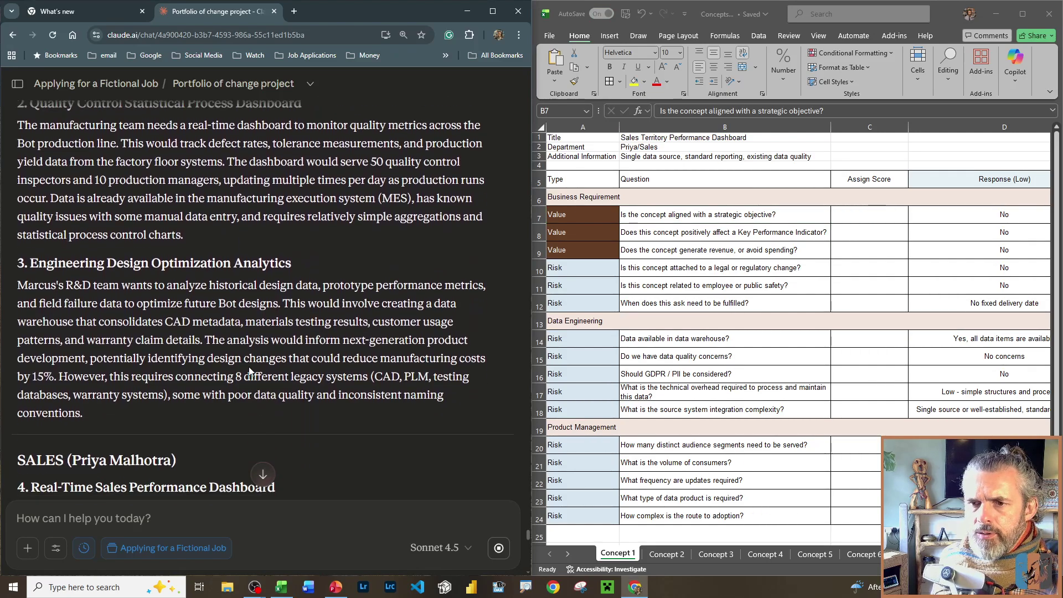
scroll(249, 367, "down", 2)
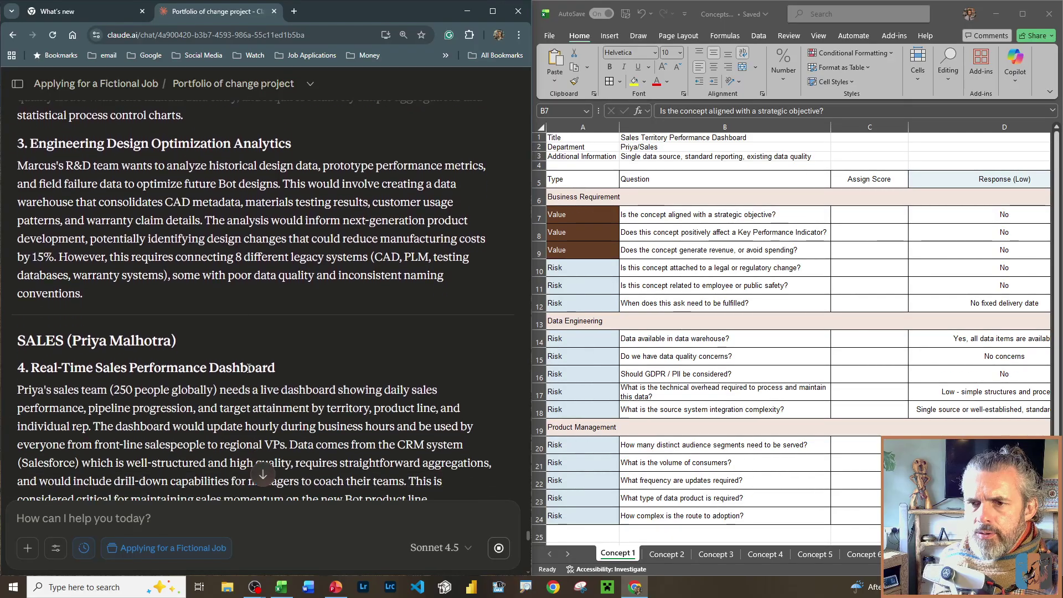
scroll(248, 367, "up", 5)
scroll(247, 368, "up", 5)
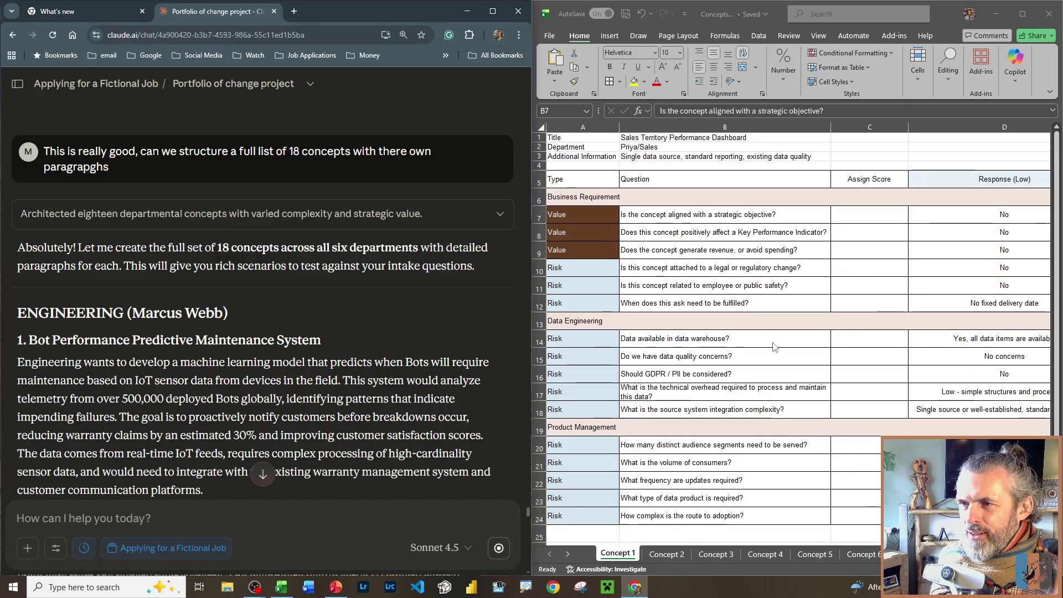
- Group the sheets Concept 1 through Concept 18 in the Concepts.xlsx workbook and maximize its window
left_click(667, 553)
scroll(667, 553, "down", 3)
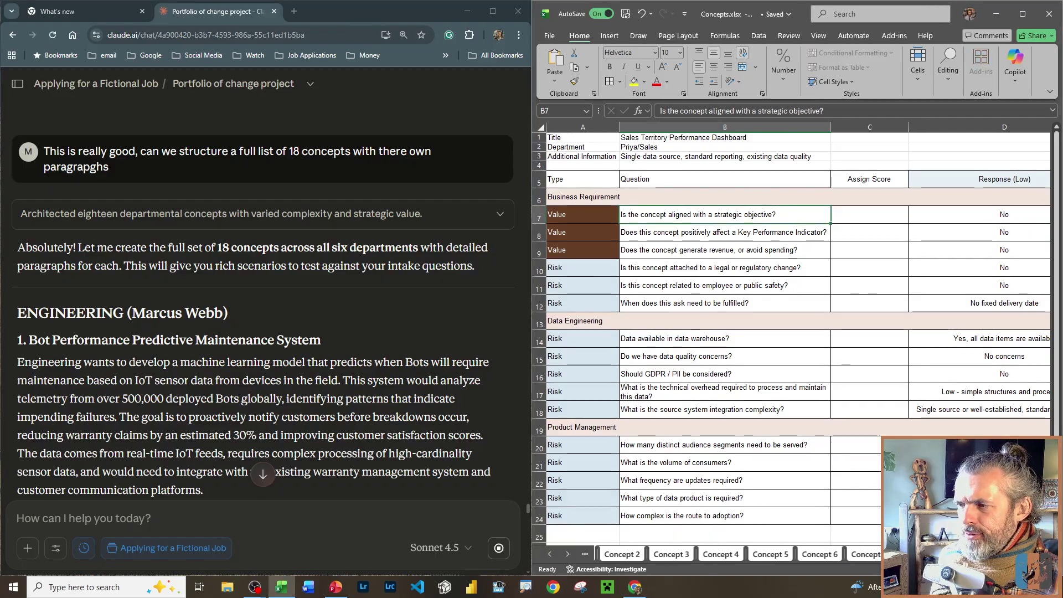
scroll(666, 554, "down", 5)
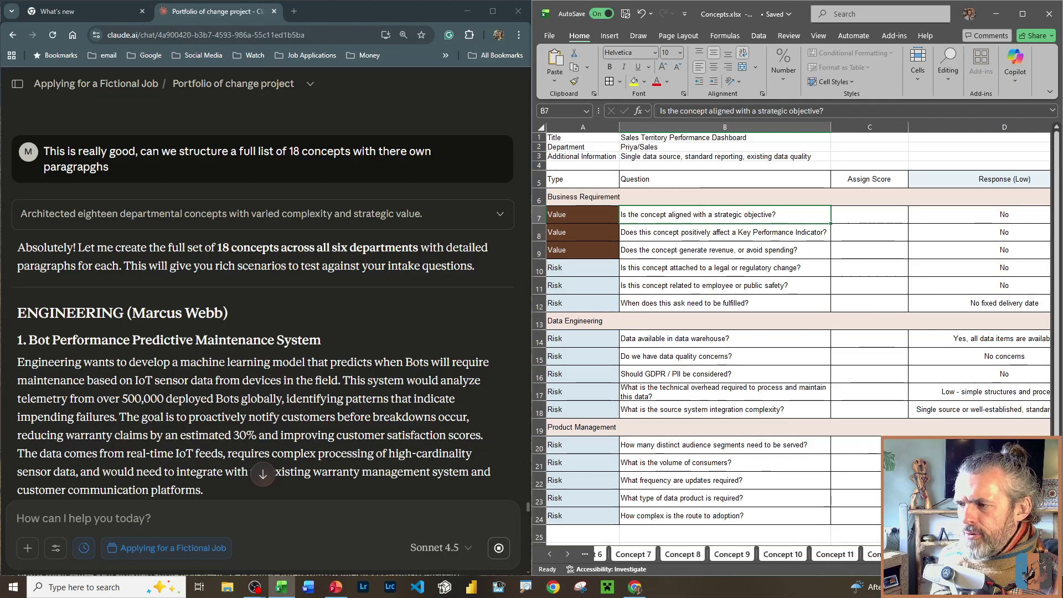
scroll(667, 554, "down", 3)
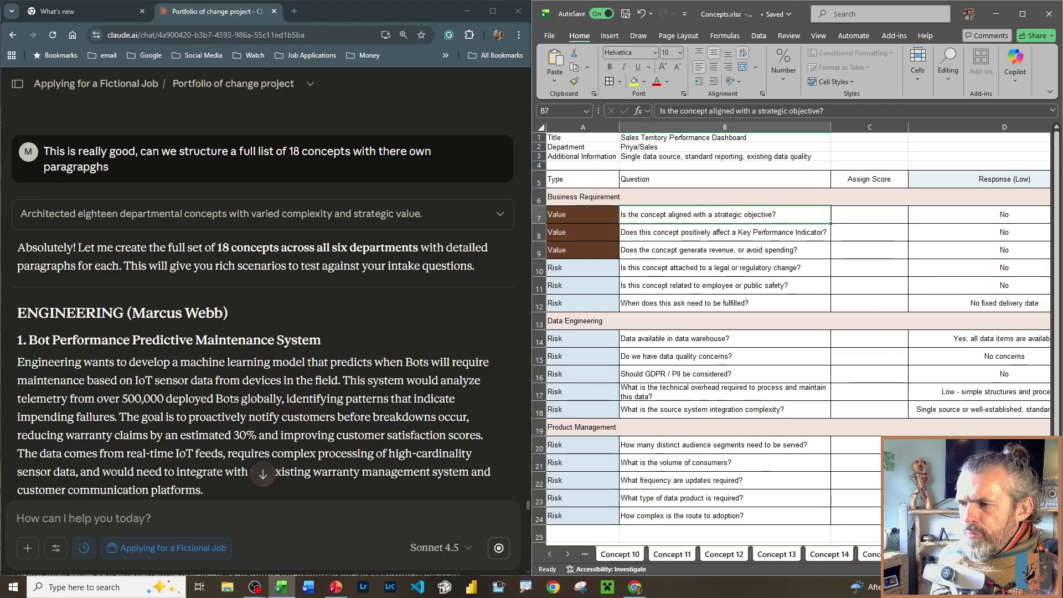
scroll(667, 554, "down", 1)
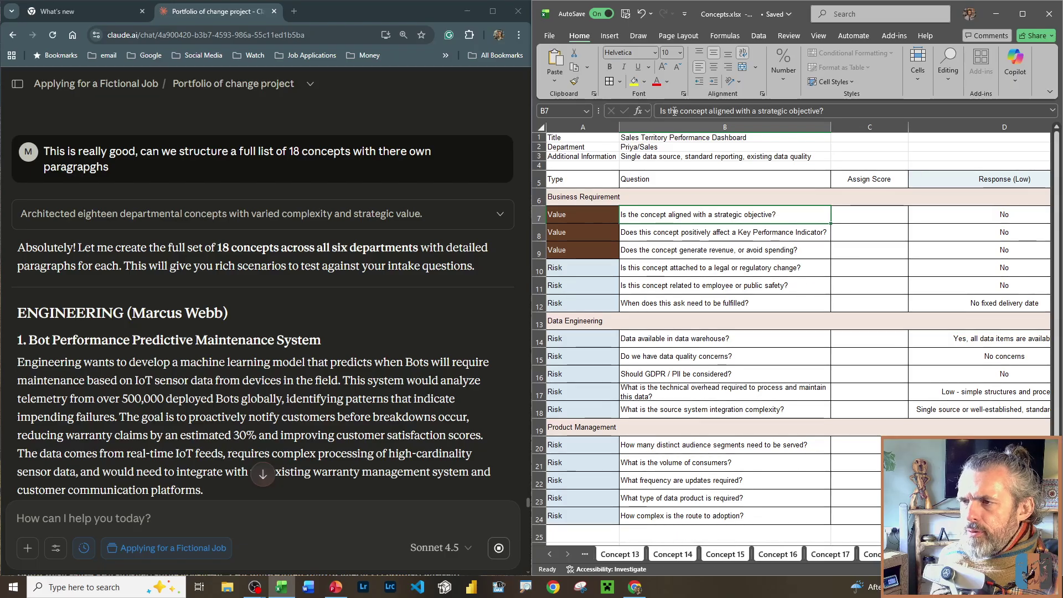
left_click(1023, 14)
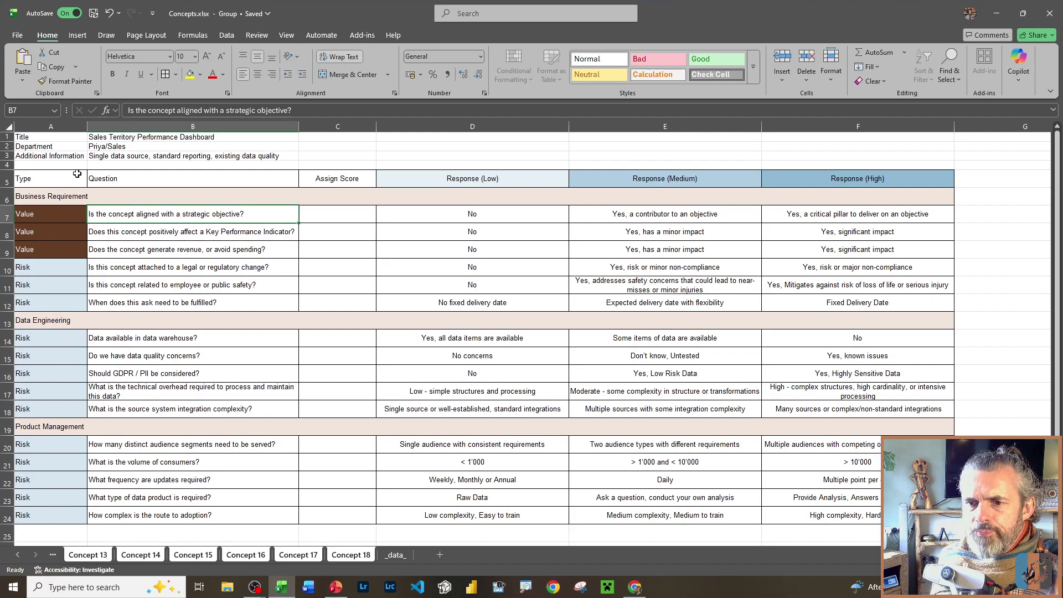
- Insert a row above Department in the grouped concept sheets and label it "Stakeholder" in A2
left_click(22, 555)
left_click(82, 155)
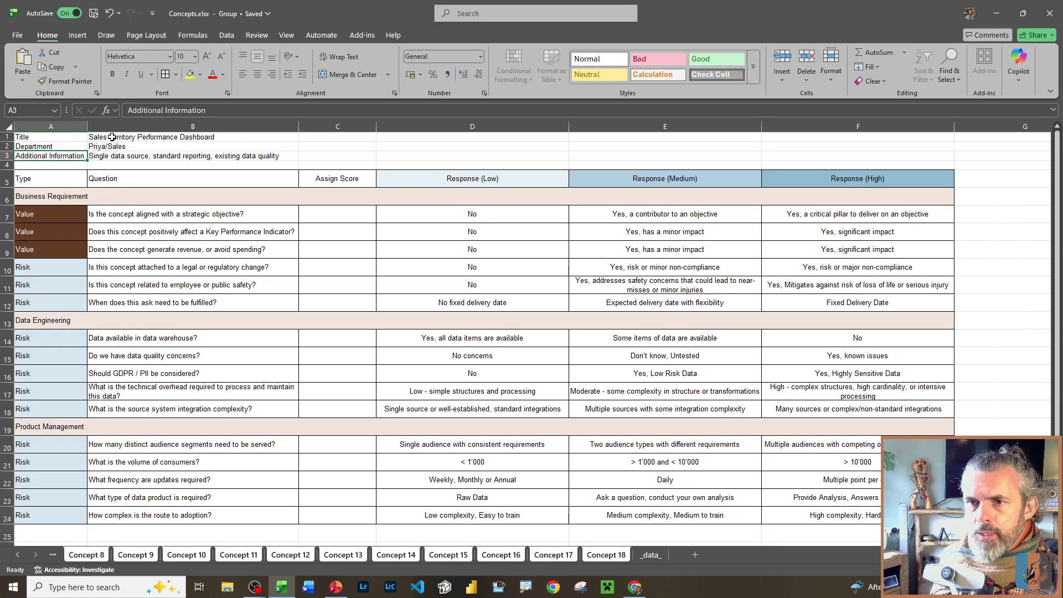
right_click(6, 147)
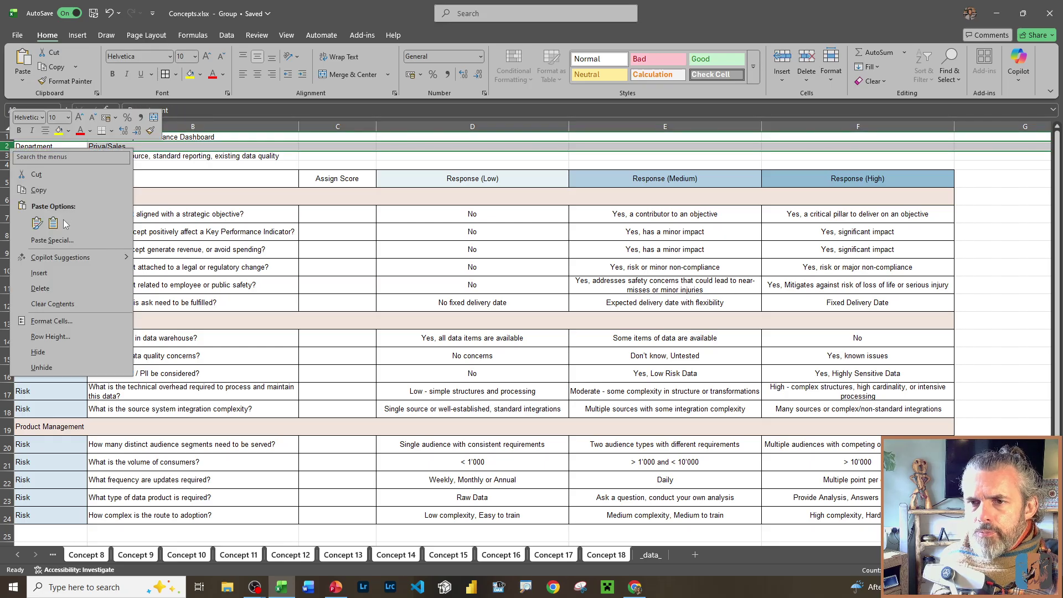
left_click(46, 273)
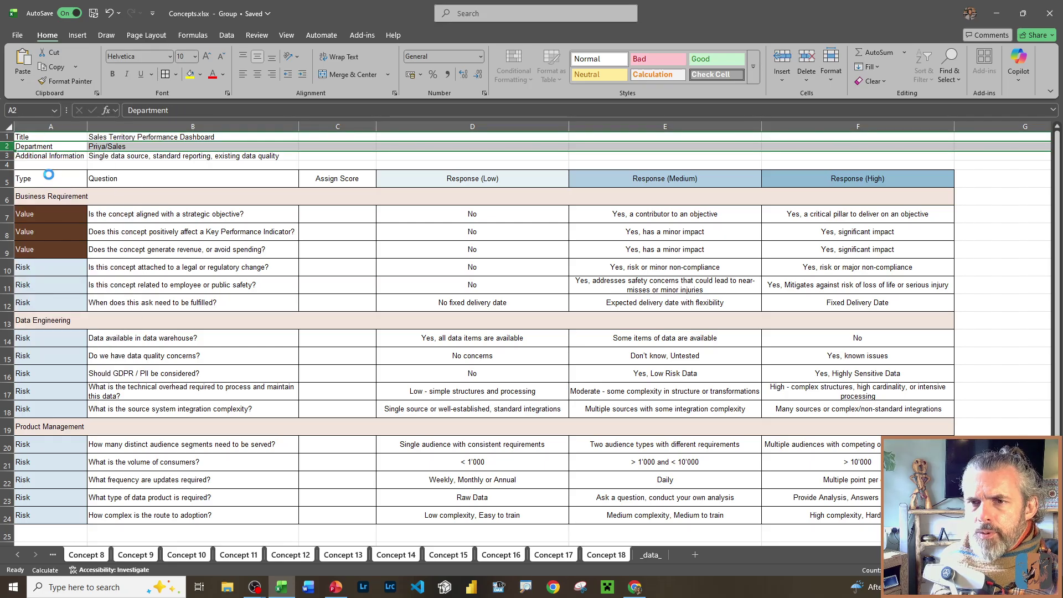
left_click(47, 148)
type("S")
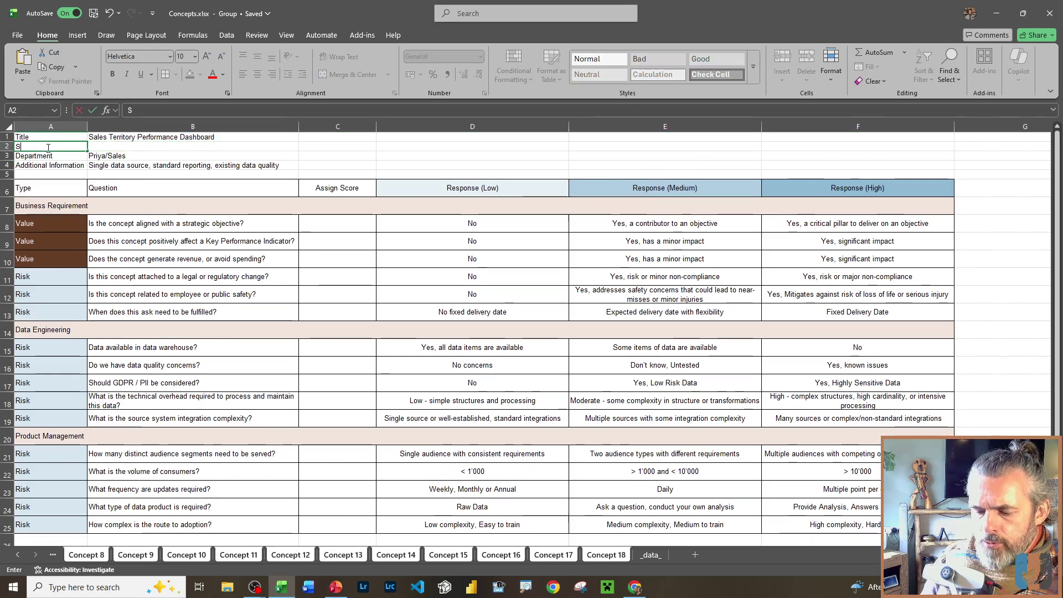
type("tak")
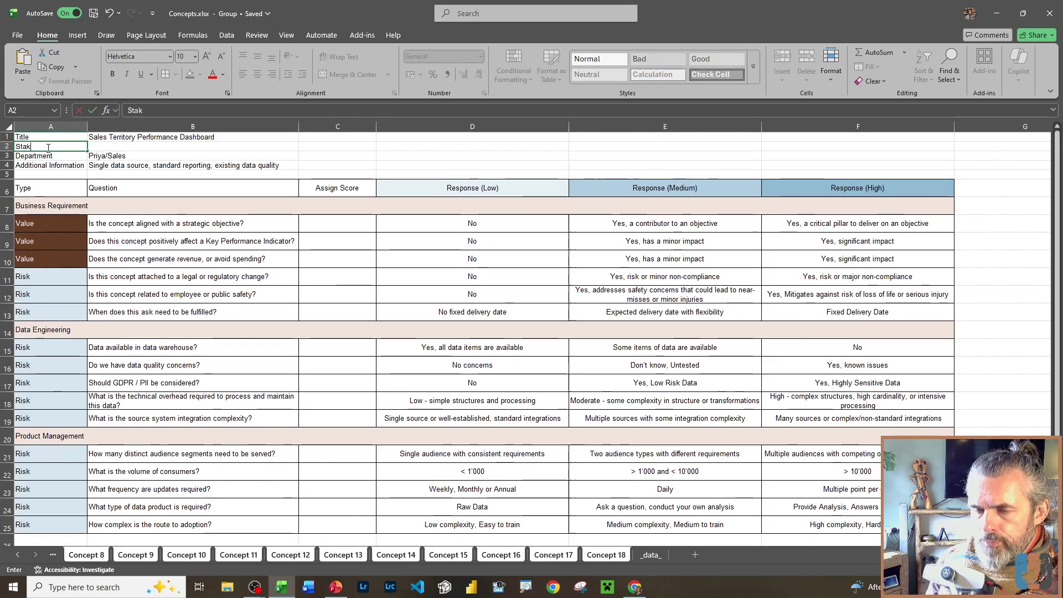
type("eholder")
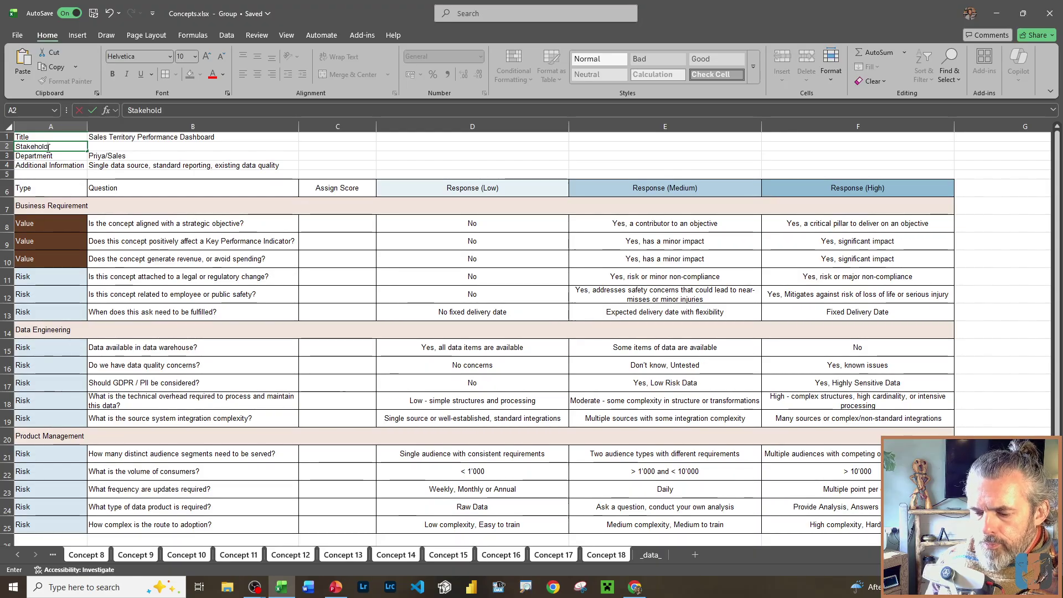
left_click(100, 168)
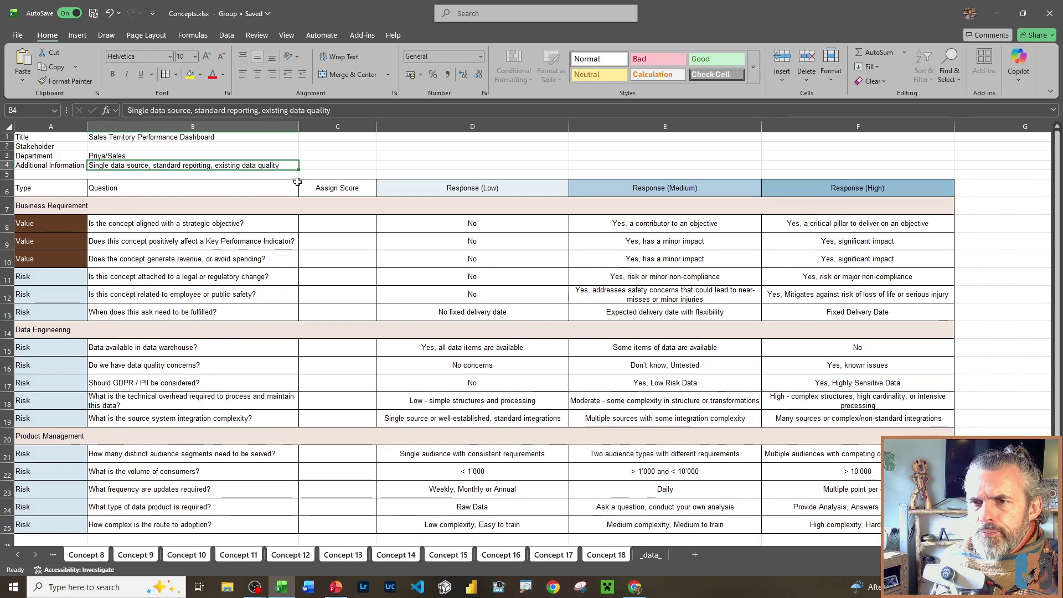
- Try to merge and center columns B to F separately in rows 1 to 4 of the grouped sheets, and undo the merge
left_click_drag(188, 138, 886, 137)
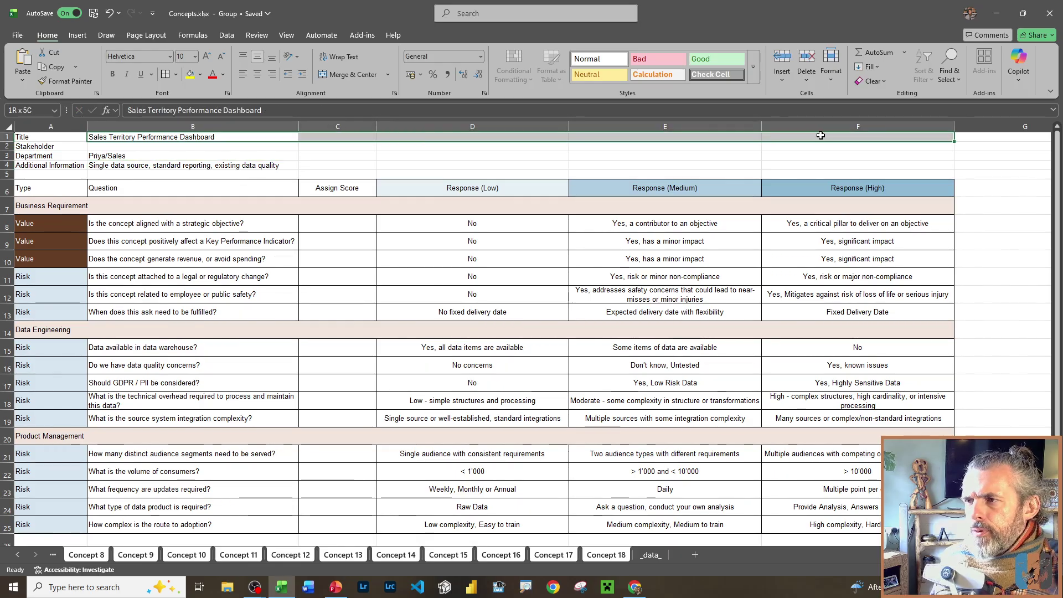
left_click_drag(264, 149, 768, 146)
left_click_drag(281, 156, 807, 154)
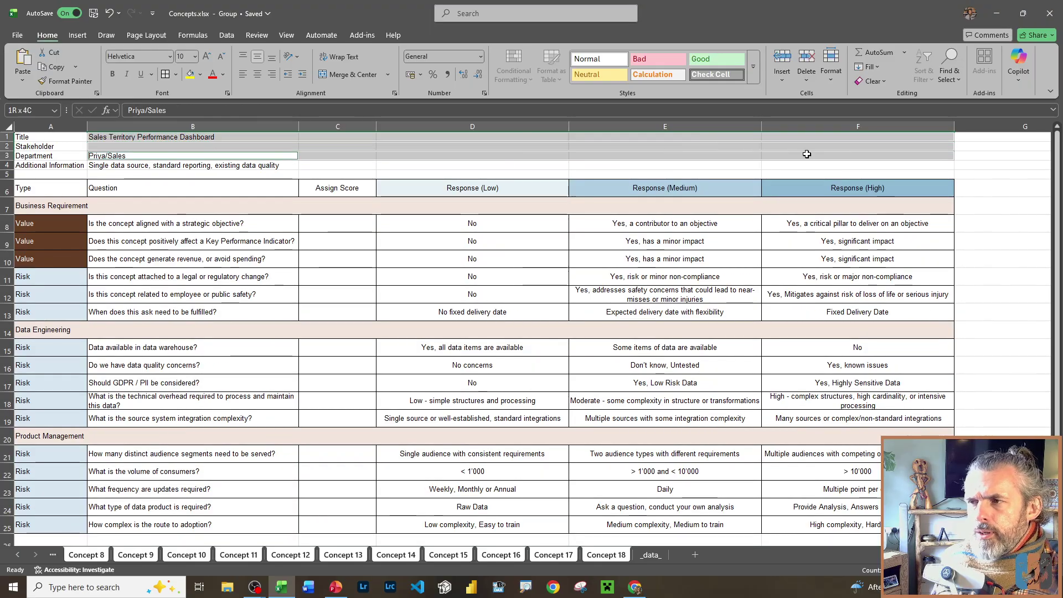
left_click_drag(292, 165, 892, 164)
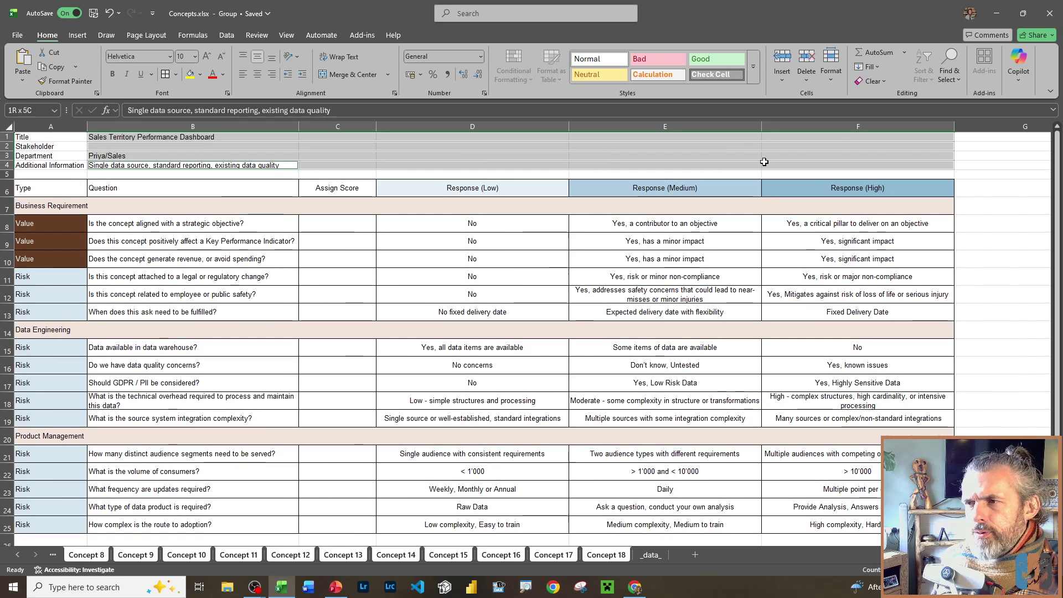
left_click(343, 74)
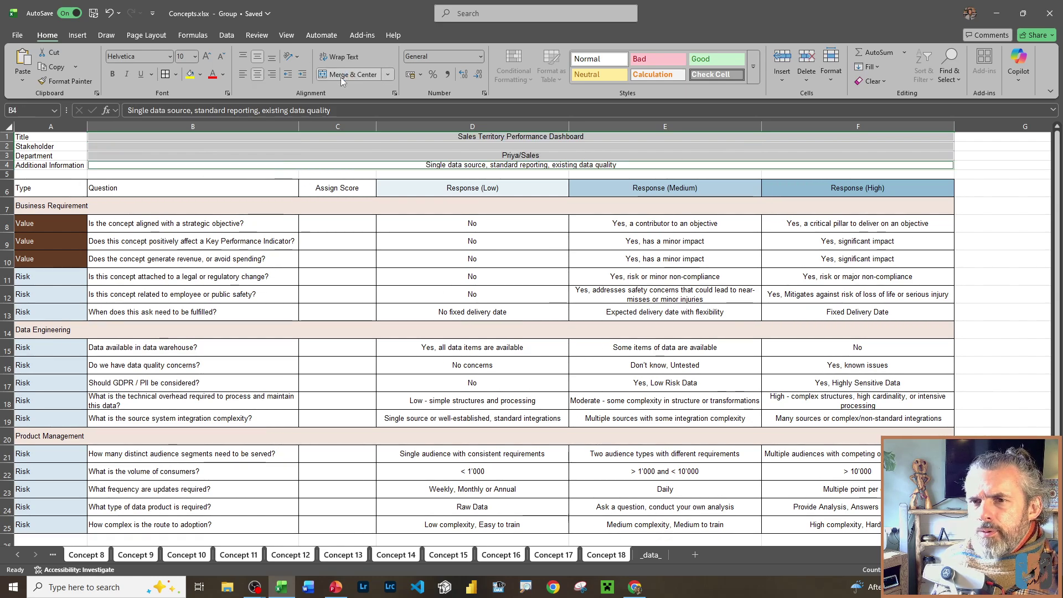
key("ctrl+z")
left_click(261, 220)
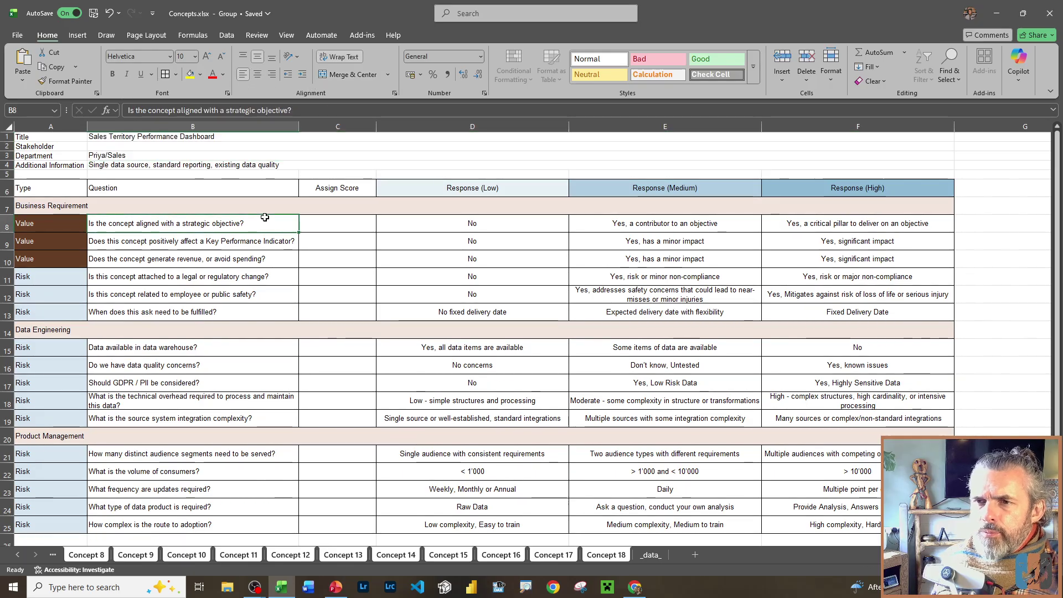
- Increase the height of the Additional Information row (row 4) in the grouped concept sheets
left_click(157, 175)
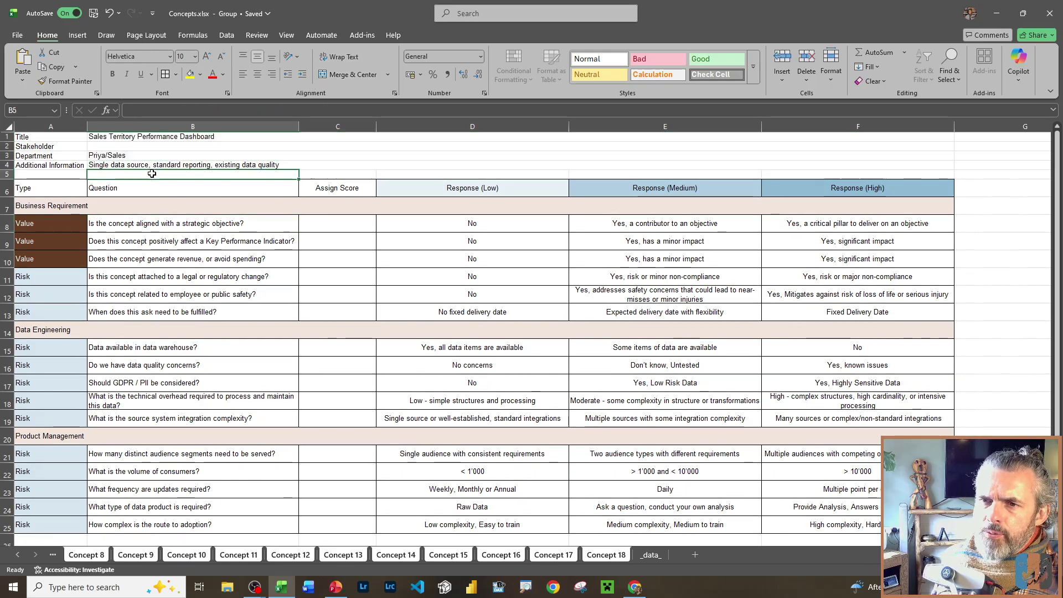
left_click(123, 166)
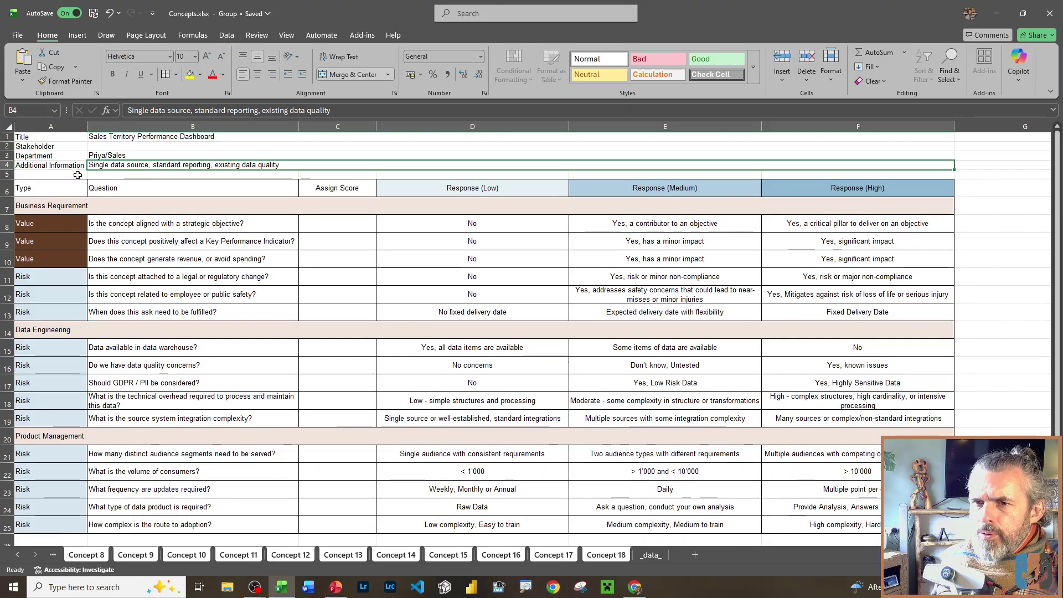
left_click_drag(7, 170, 5, 199)
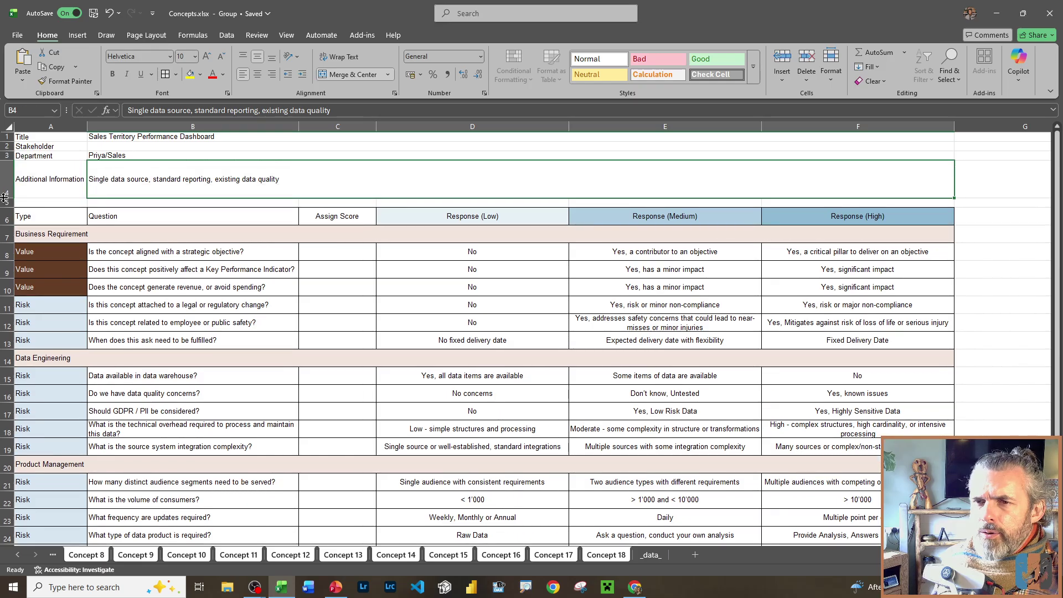
- Top-align the labels and values in rows 1 to 4 of the grouped sheets, and place the workbook window beside the Claude chat
left_click_drag(106, 178, 48, 139)
left_click(242, 56)
left_click(223, 240)
left_click(160, 192)
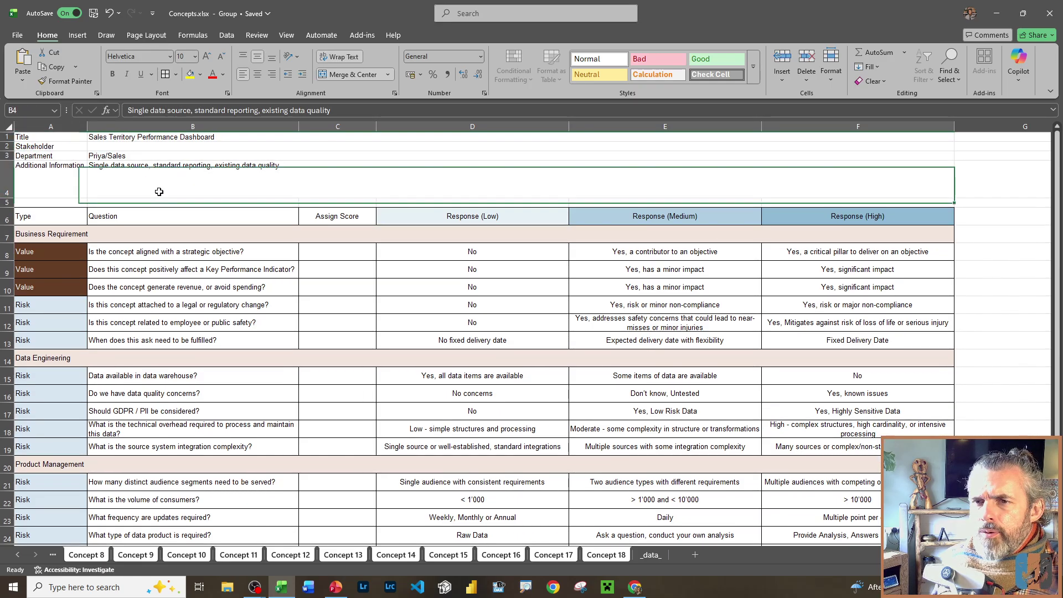
left_click(62, 185)
left_click(150, 185)
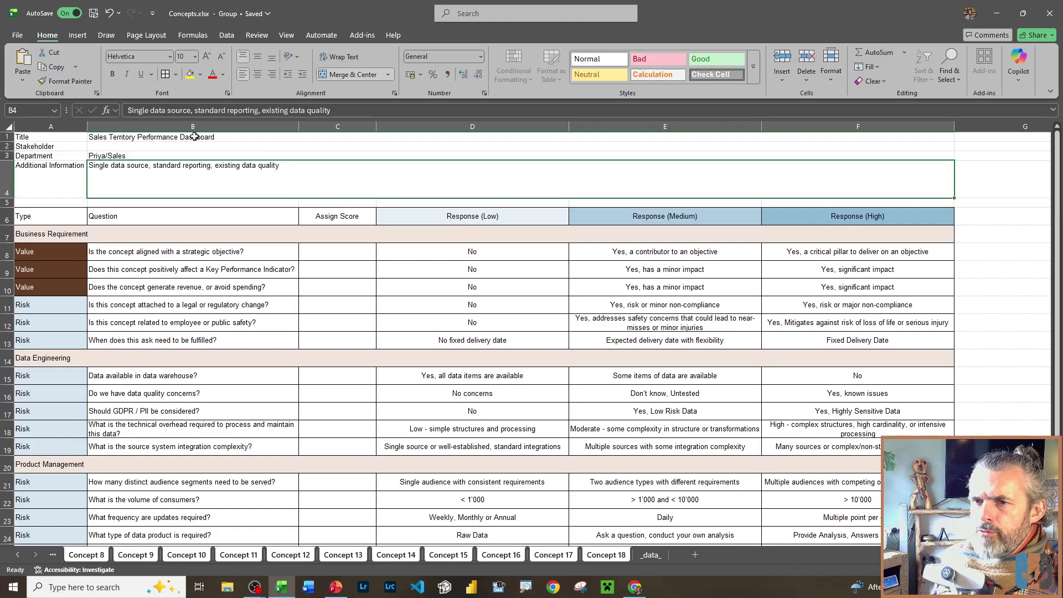
left_click_drag(438, 6, 1060, 143)
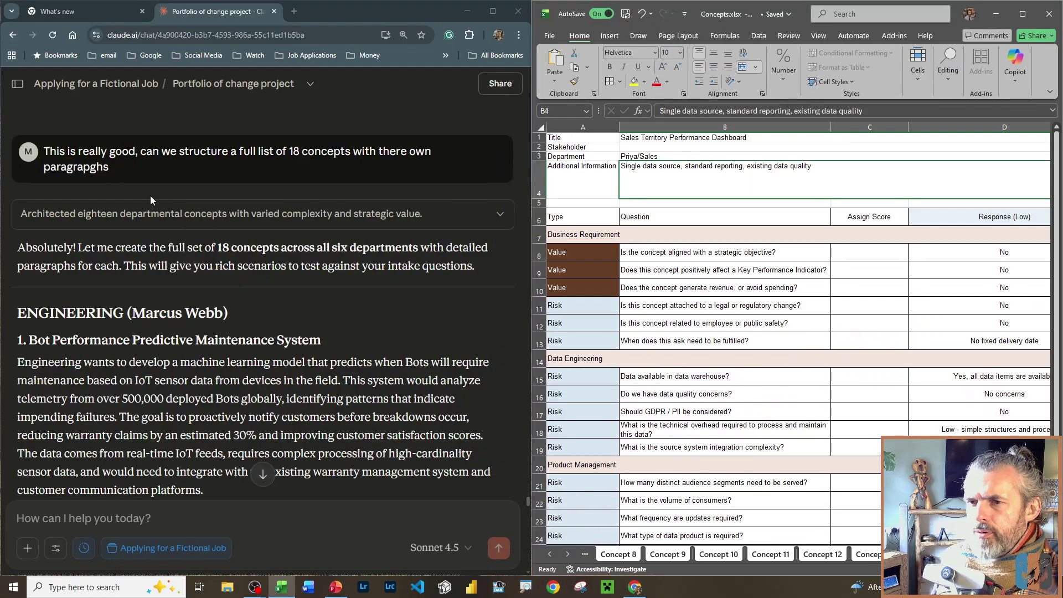
- Copy the "ENGINEERING" department heading from the Claude chat into B1 of the grouped sheets
left_click(177, 342)
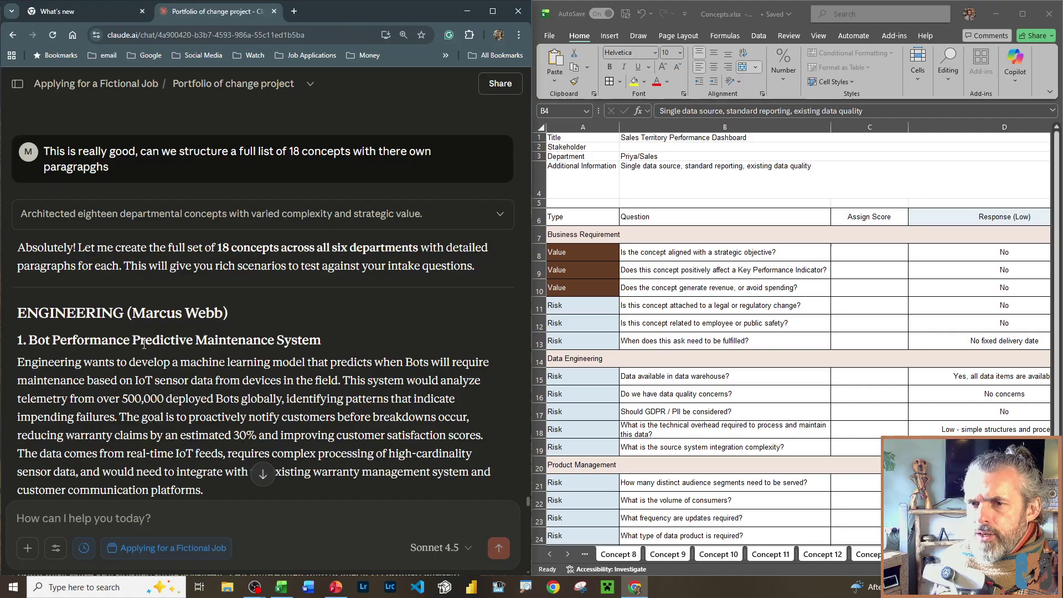
double_click(88, 317)
key("ctrl+c")
left_click(700, 139)
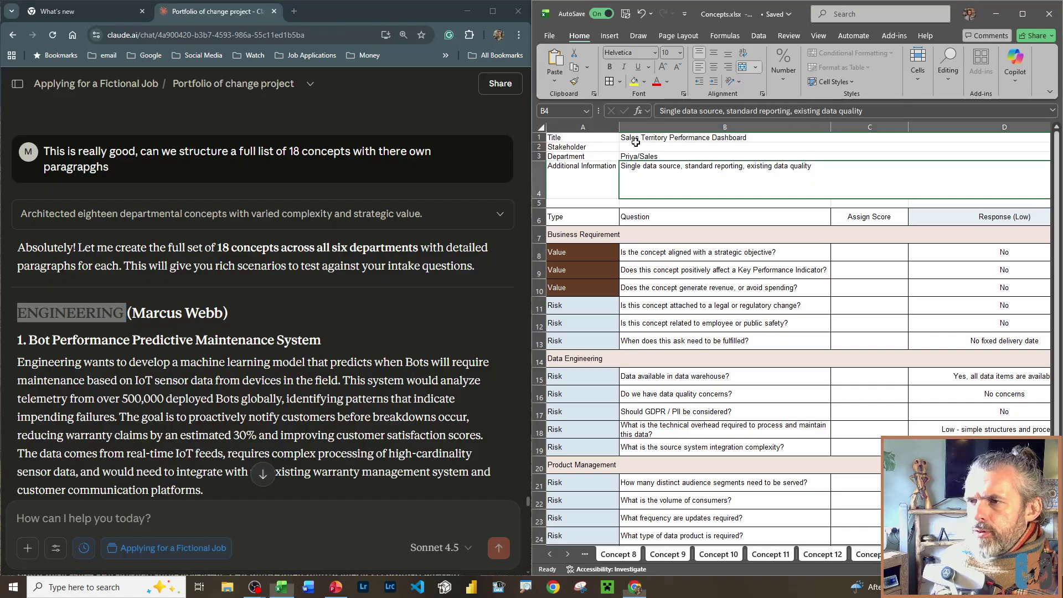
left_click_drag(800, 112, 534, 163)
key("ctrl+v")
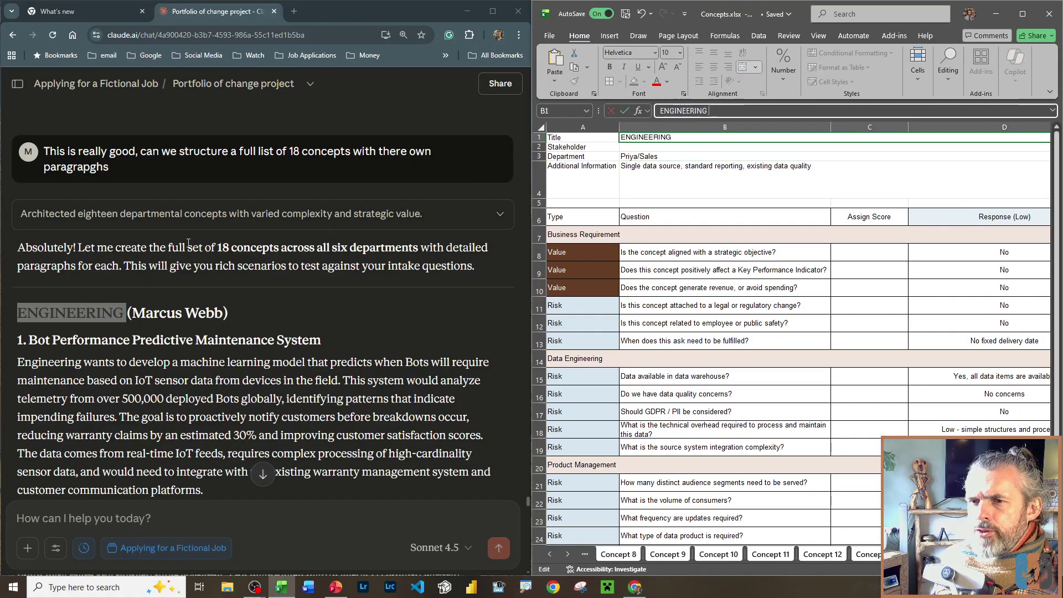
- Copy the Engineering stakeholder's name from the chat into the Stakeholder cell B2 of the grouped sheets
left_click_drag(133, 314, 202, 316)
key("ctrl+c")
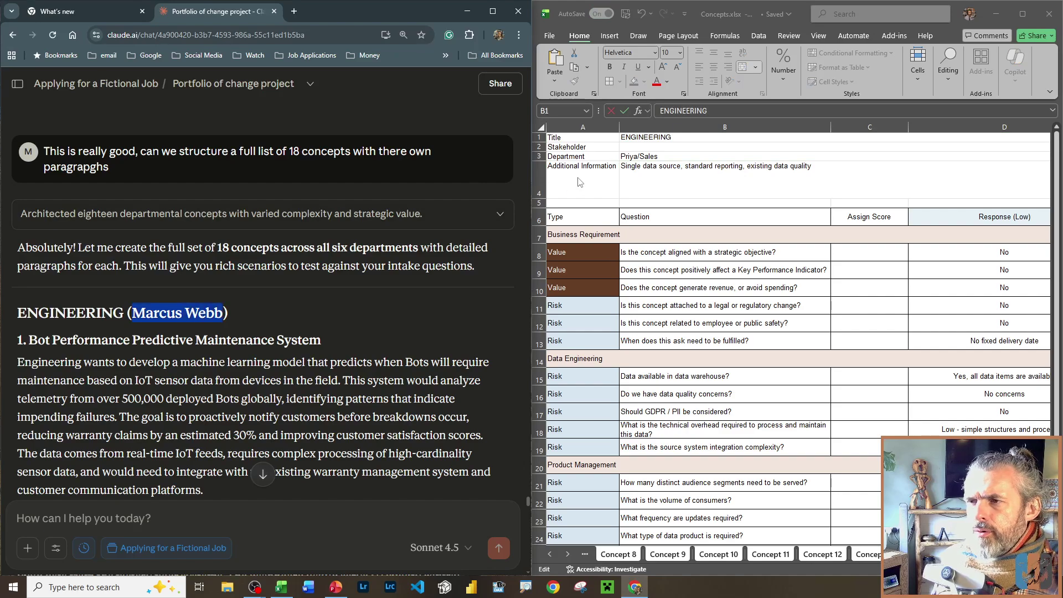
left_click(651, 147)
key("ctrl+v")
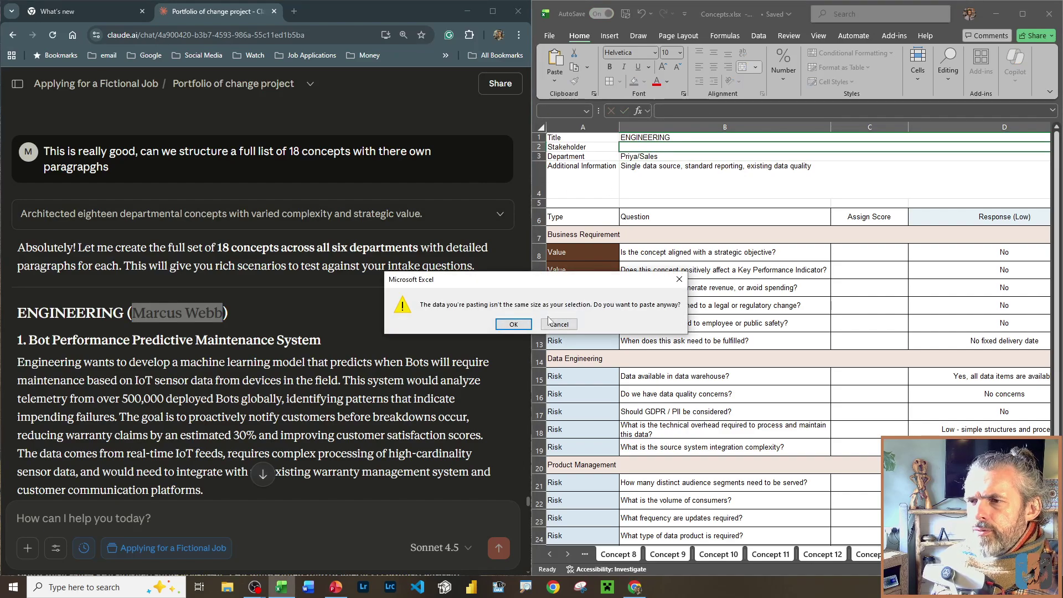
left_click(513, 324)
left_click(532, 347)
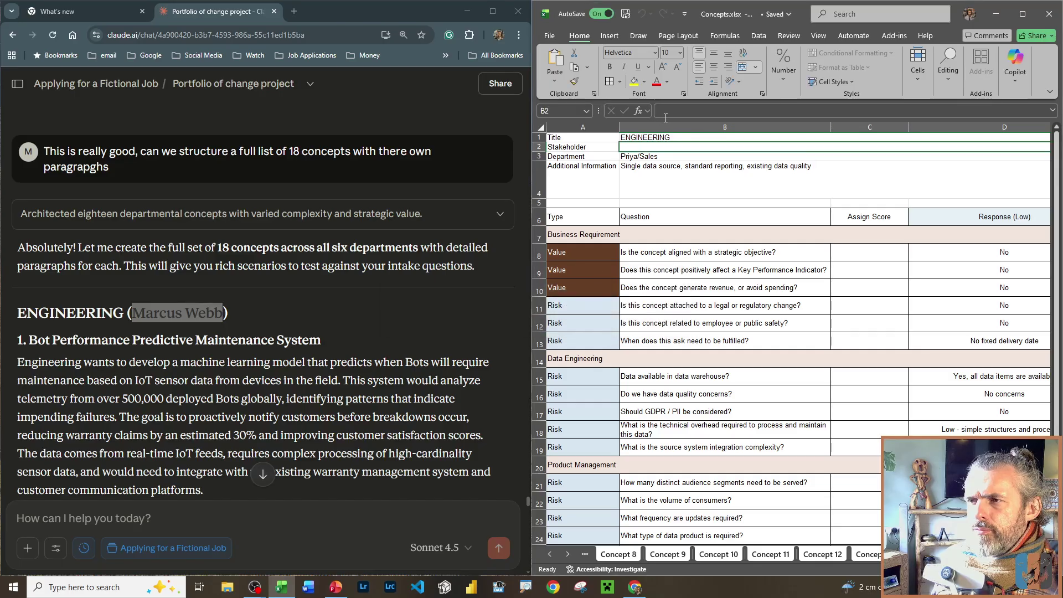
left_click(673, 111)
key("ctrl+v")
key("Return")
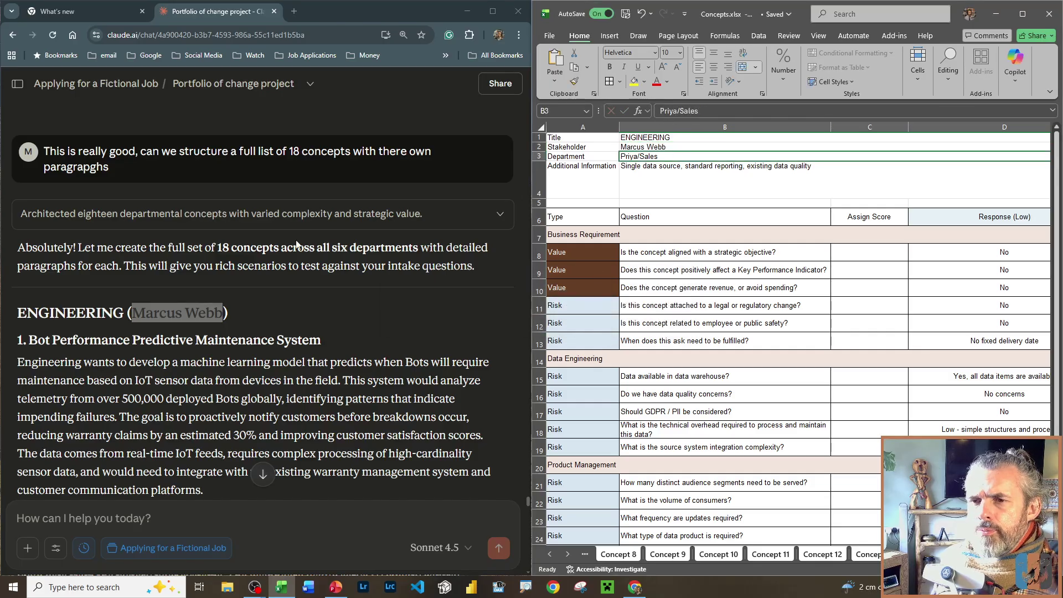
- Clear the entries in B1 to B4 of the grouped concept sheets
left_click_drag(37, 340, 309, 340)
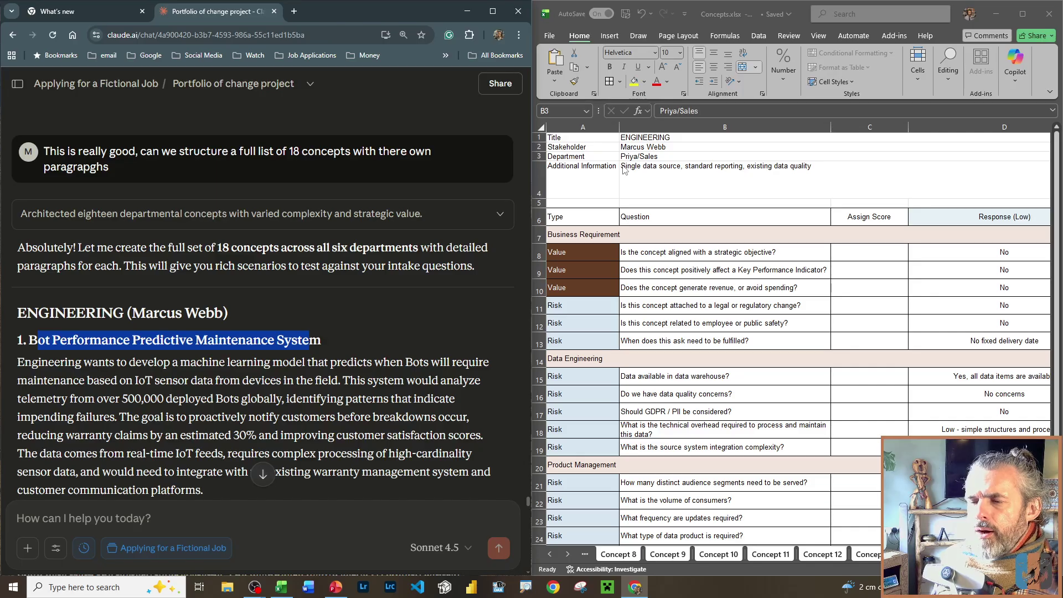
left_click_drag(666, 173, 644, 141)
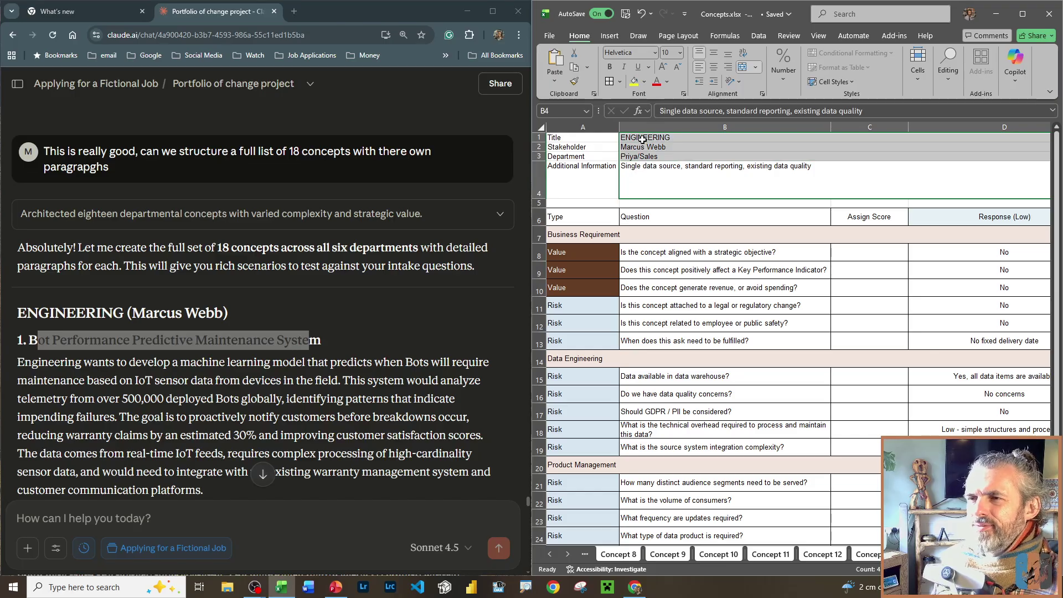
key("Delete")
- Swap the first and third labels in the grouped sheets so that A1 reads "Department" and A3 reads "Title"
left_click(580, 140)
left_click(575, 157)
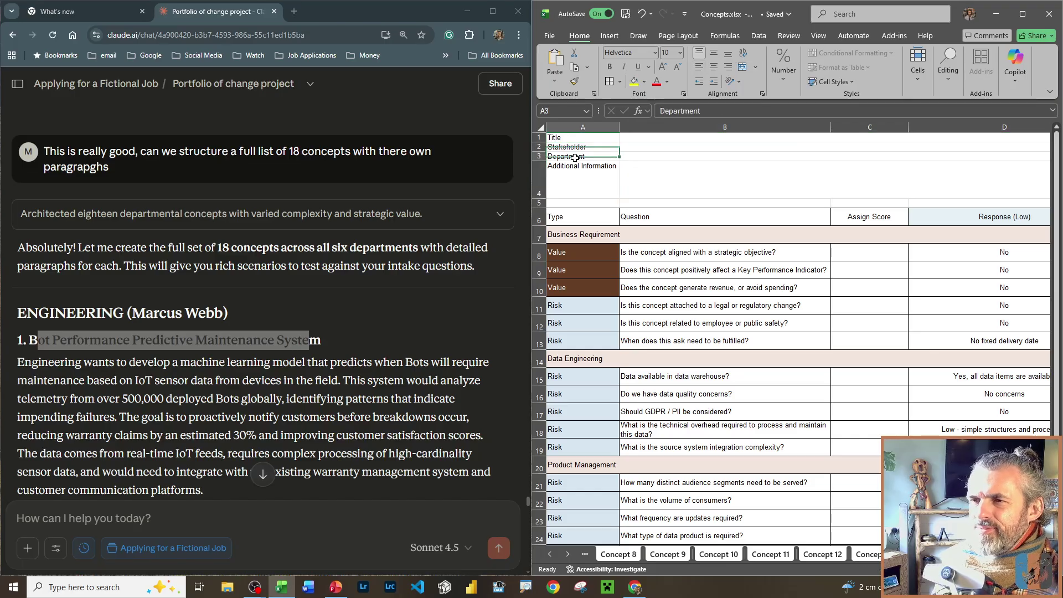
key("ctrl+c")
left_click(576, 138)
key("ctrl+v")
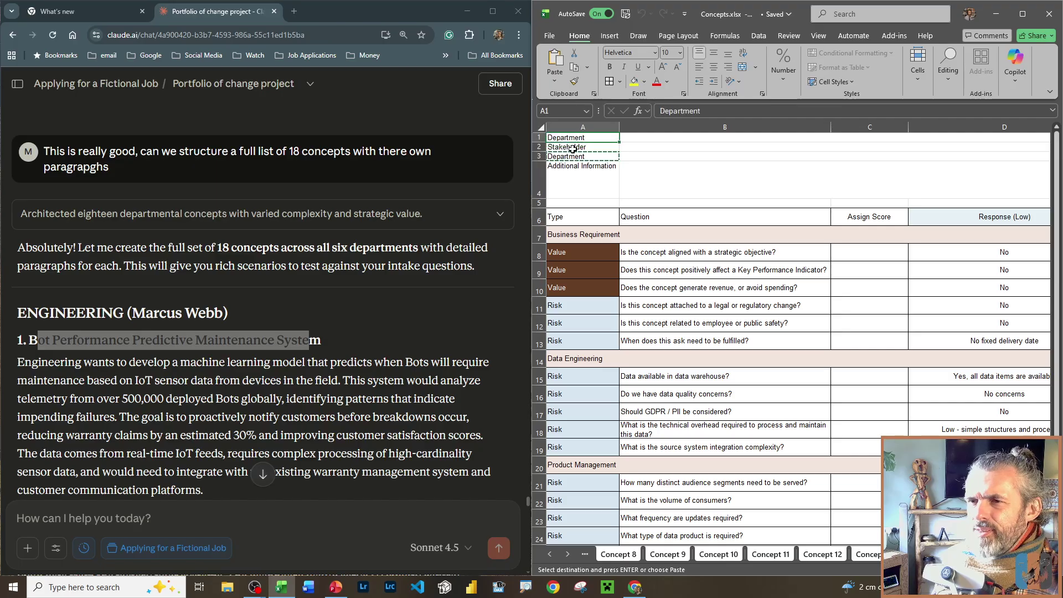
left_click(573, 149)
left_click(574, 155)
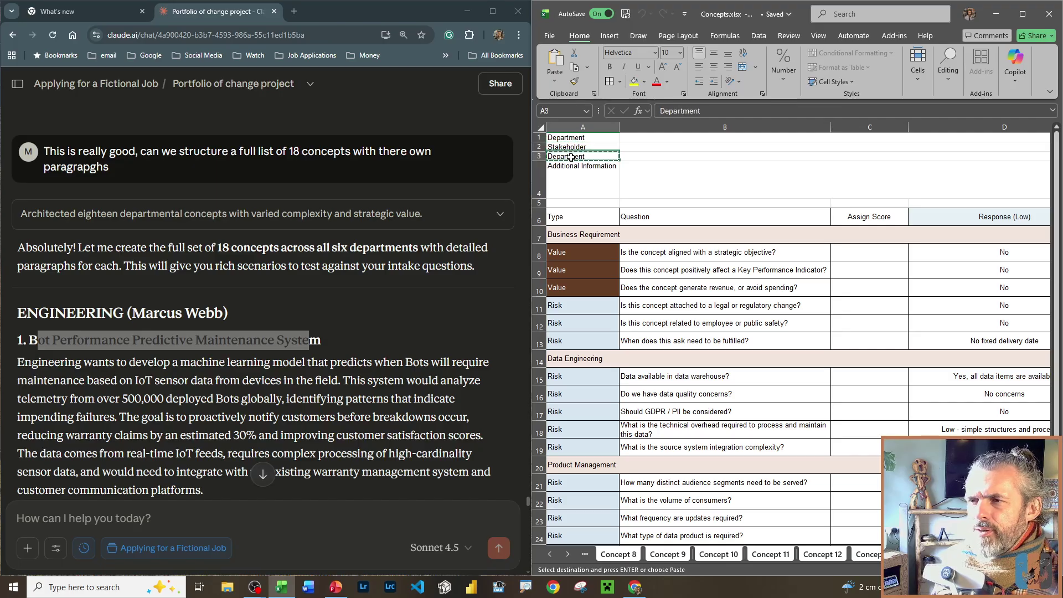
type("Title")
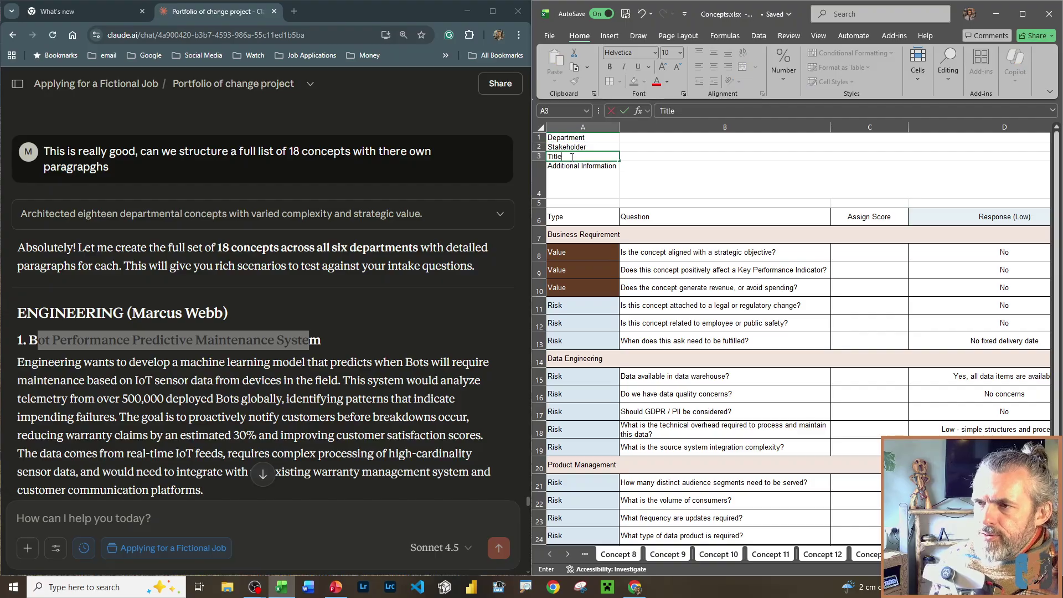
key("Return")
- Ungroup the concept sheets and open the Concept 1 sheet on its own
left_click(550, 555)
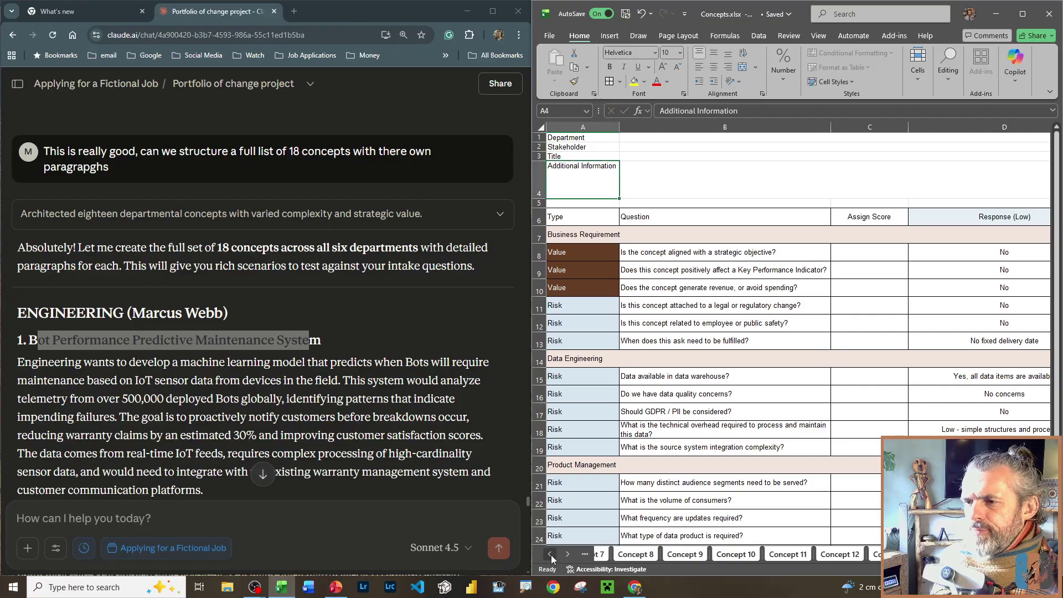
left_click(550, 555)
left_click(550, 555)
left_click(551, 555)
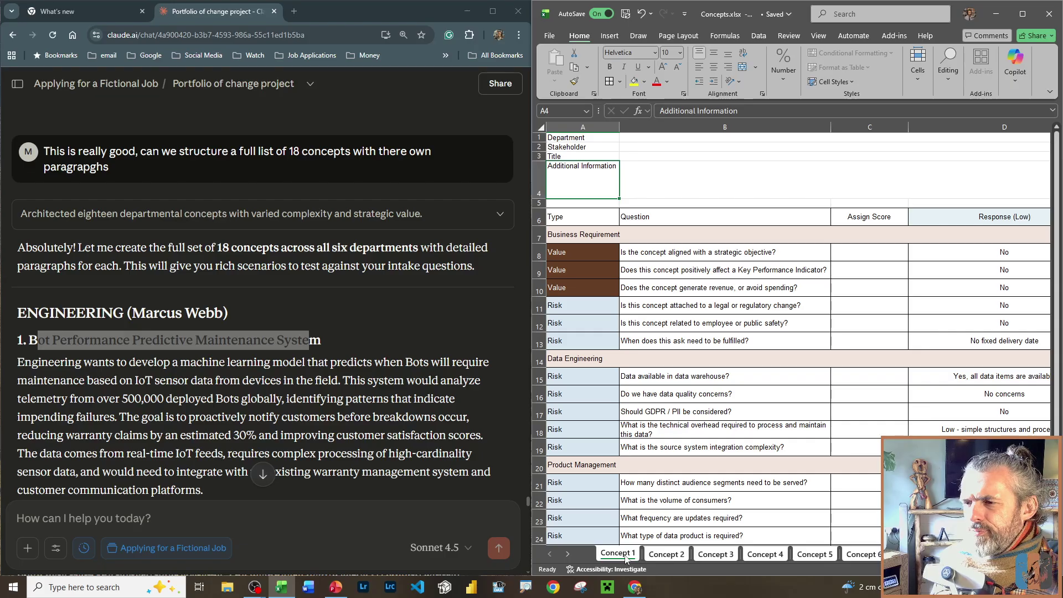
left_click(677, 556)
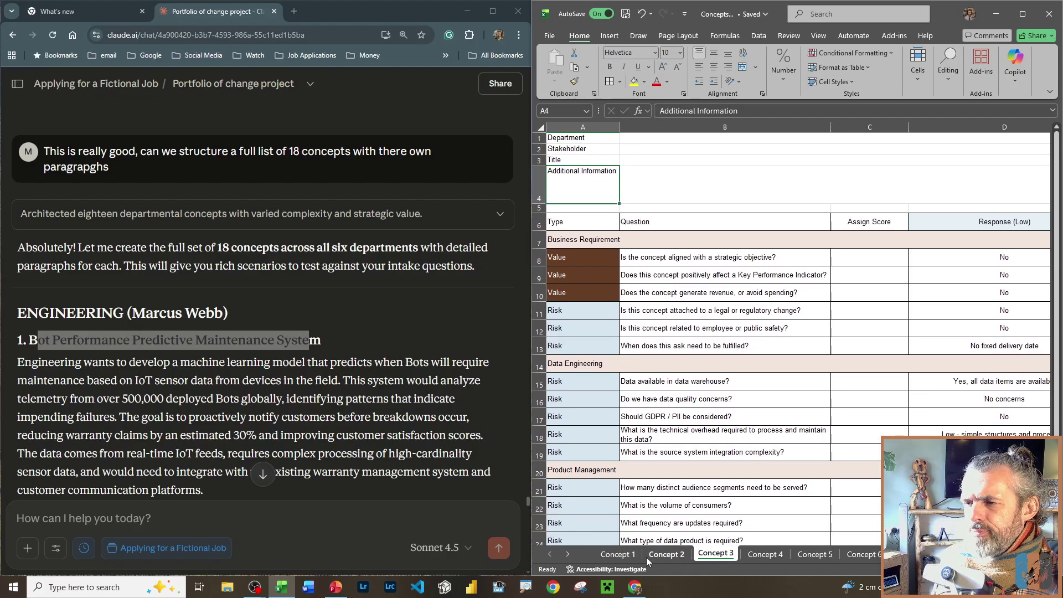
left_click(619, 555)
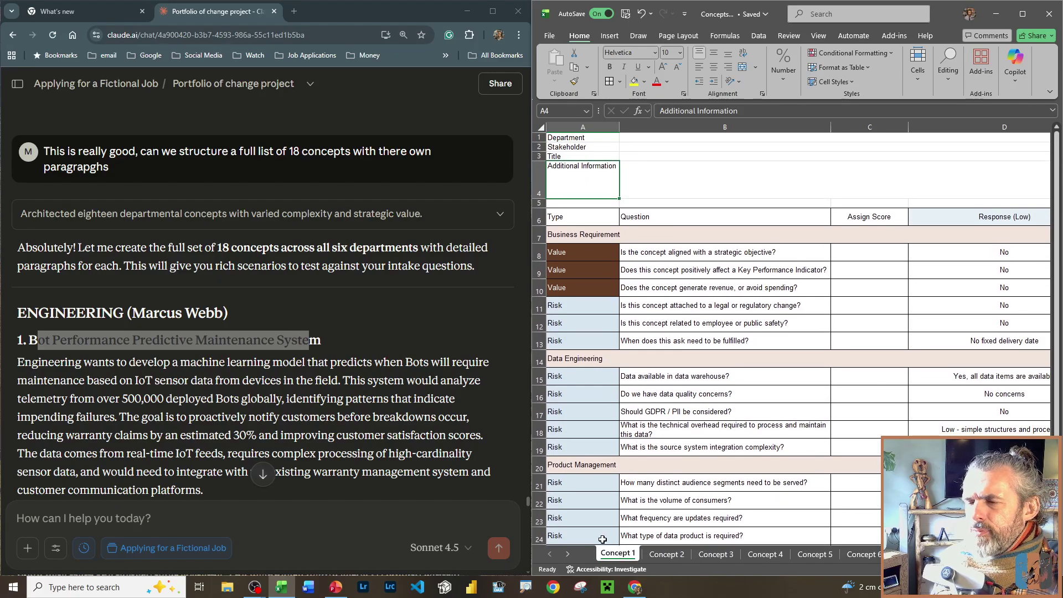
- Copy the department "ENGINEERING" from the chat into the Department cell B1 of Concept 1
key("Right")
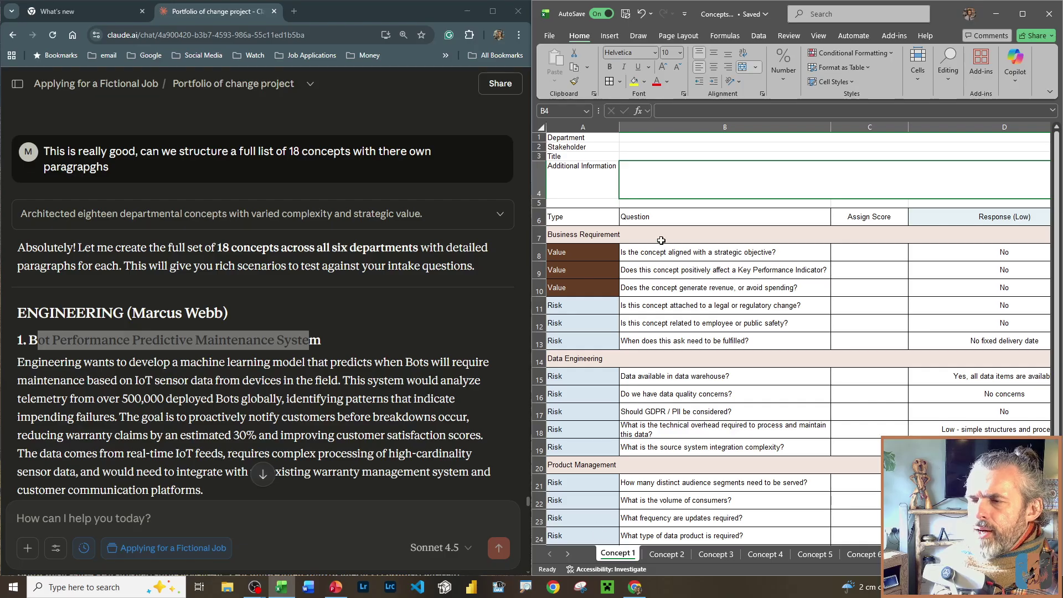
left_click(638, 140)
left_click(75, 323)
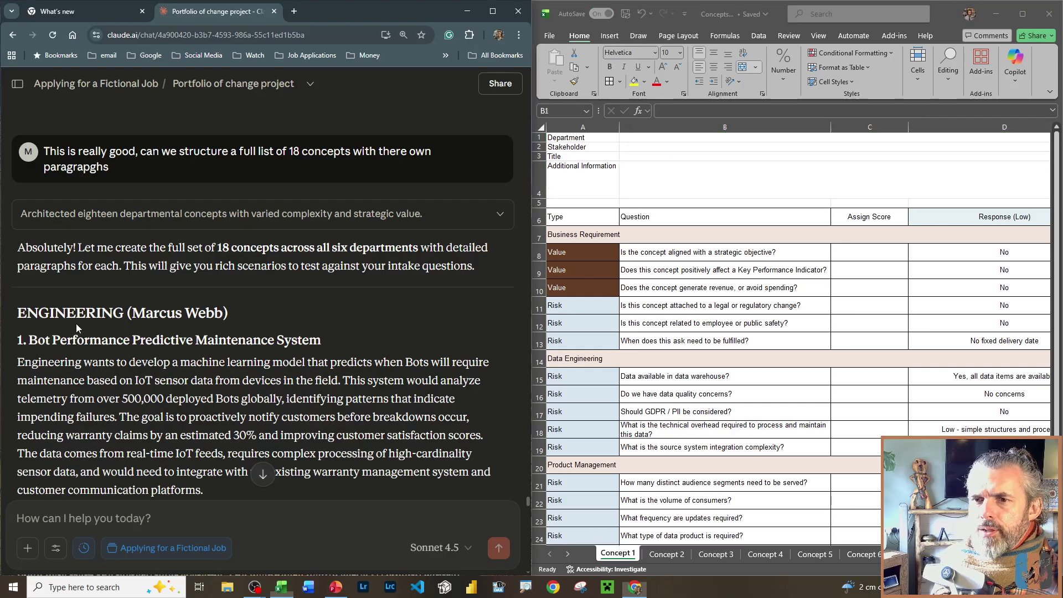
double_click(82, 314)
key("ctrl+c")
left_click(638, 139)
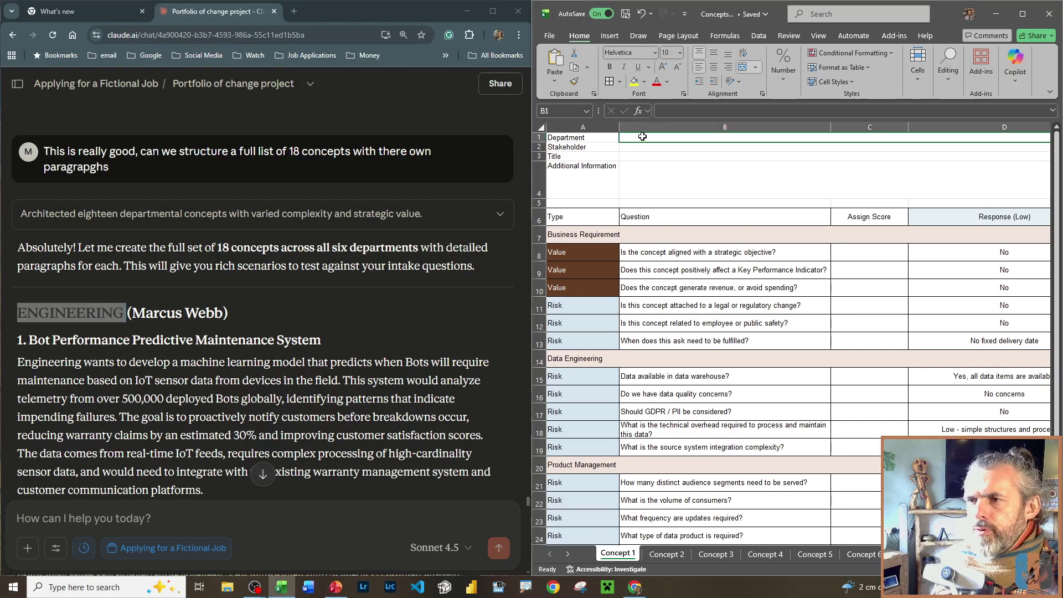
key("ctrl+v")
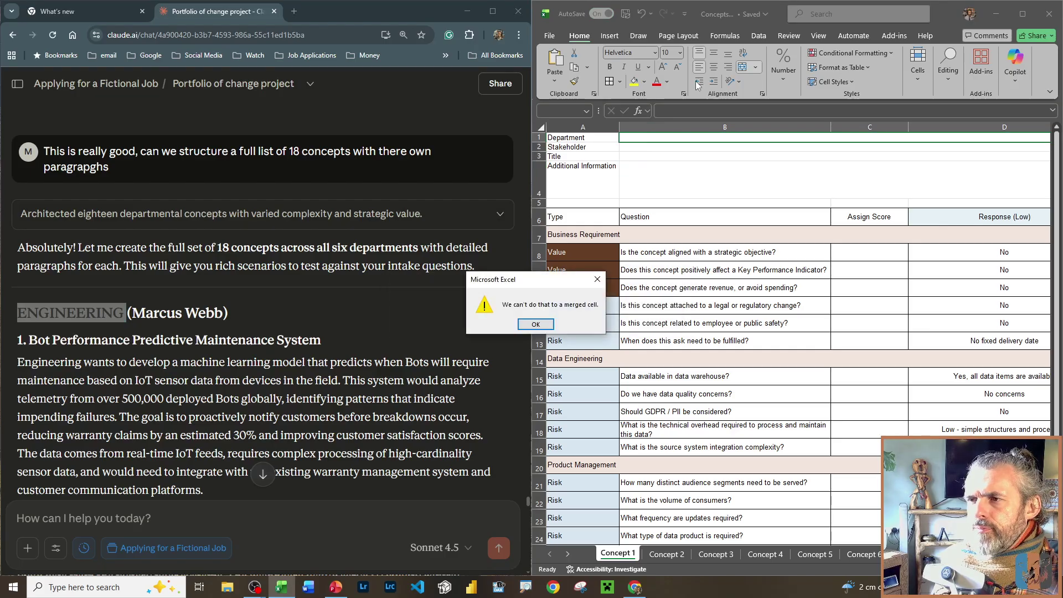
left_click(514, 325)
left_click(679, 112)
key("ctrl+v")
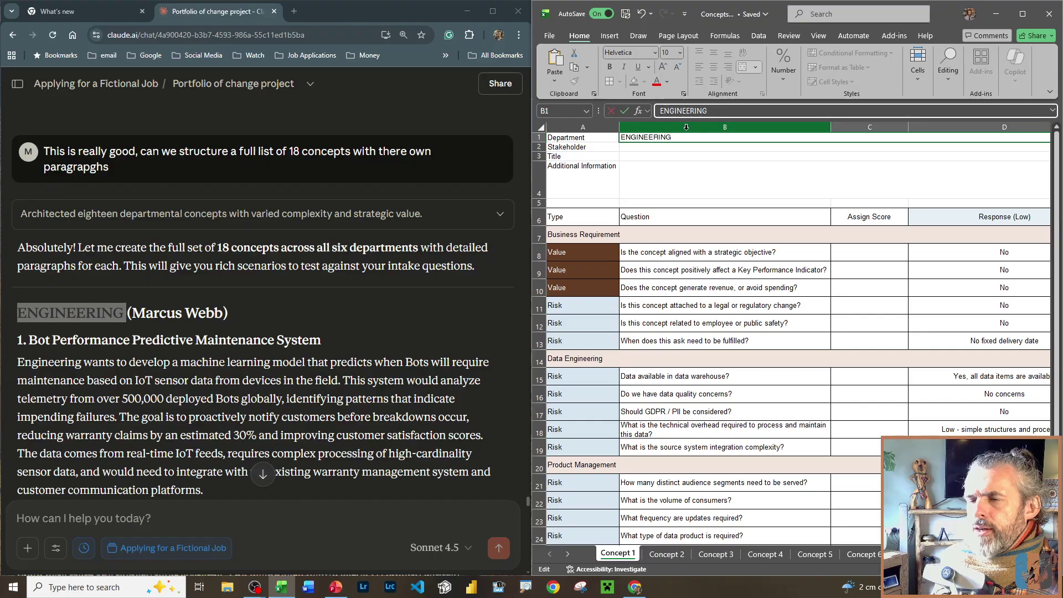
key("Return")
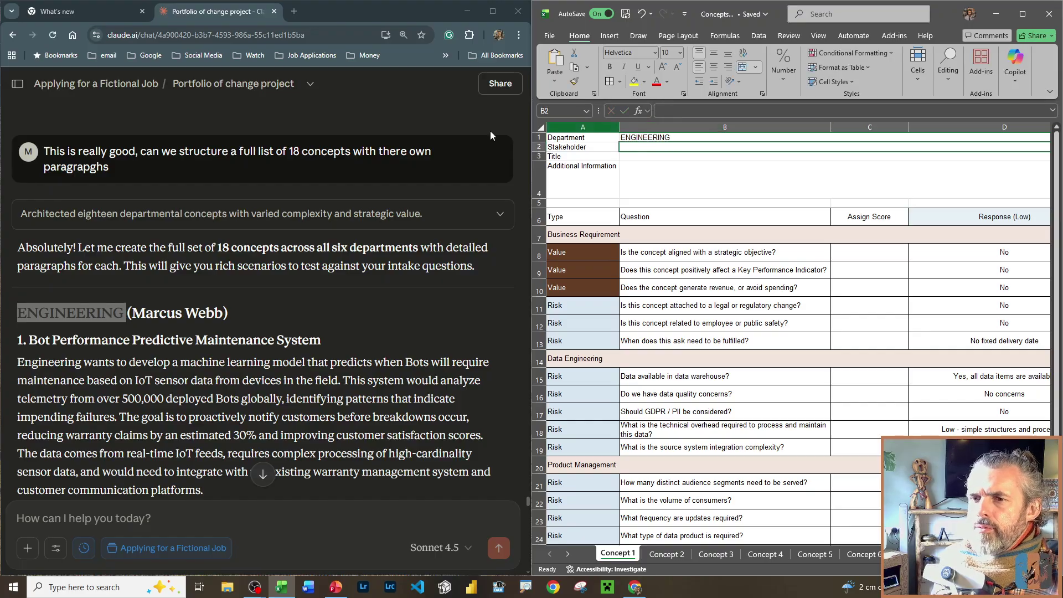
- Copy the Engineering stakeholder's name from the chat into the Stakeholder cell B2 of Concept 1
left_click_drag(132, 314, 223, 313)
key("ctrl+c")
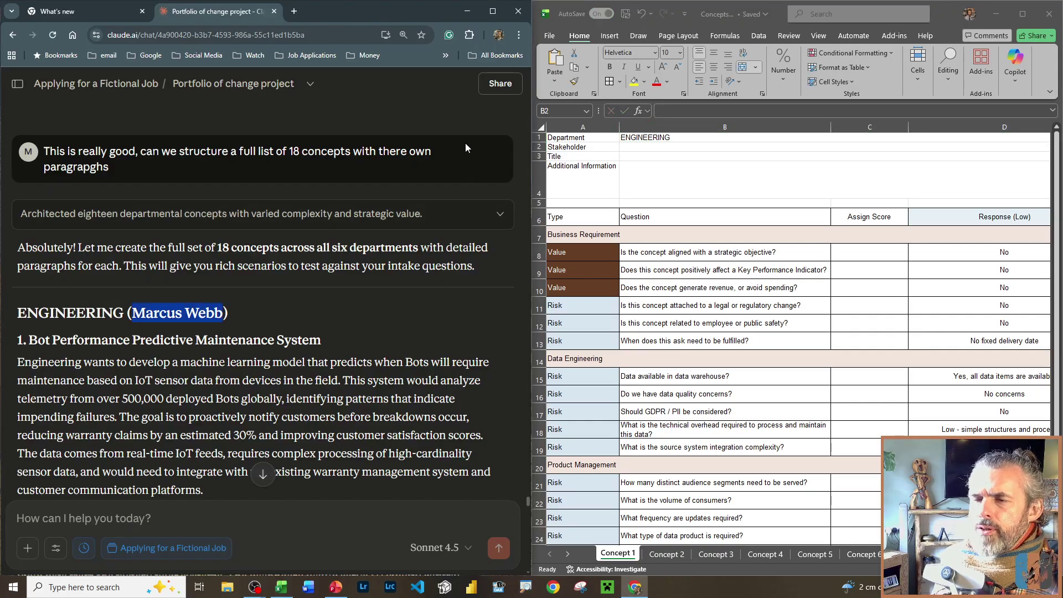
left_click(703, 101)
left_click(695, 111)
key("ctrl+v")
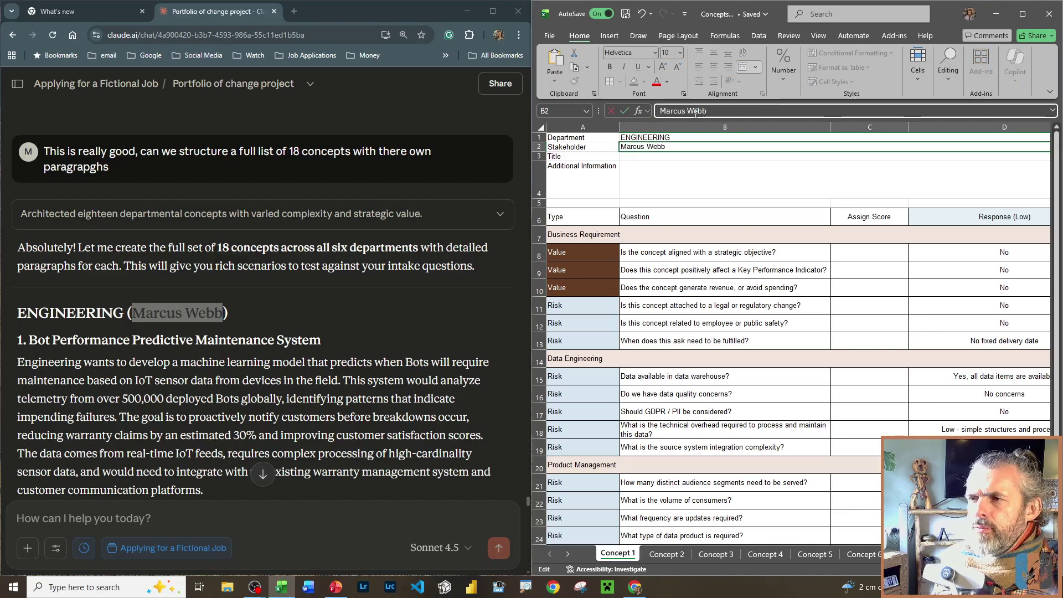
key("Return")
- Copy the first concept's heading into the Title cell B3 without its number, as "Bot Performance Predictive Maintenance System"
triple_click(40, 340)
key("ctrl+c")
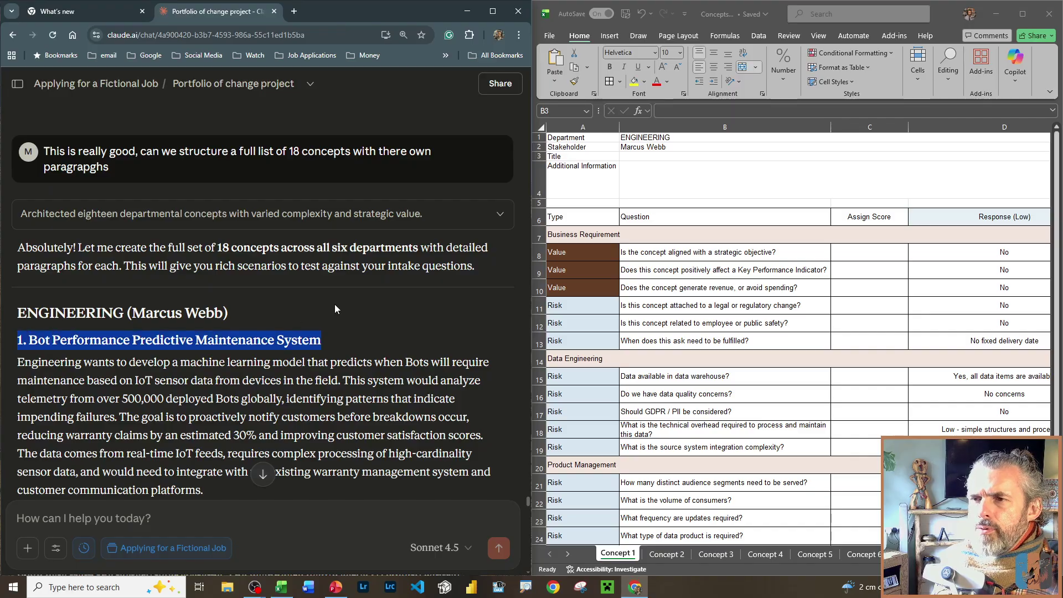
left_click(654, 114)
left_click(668, 110)
key("ctrl+v")
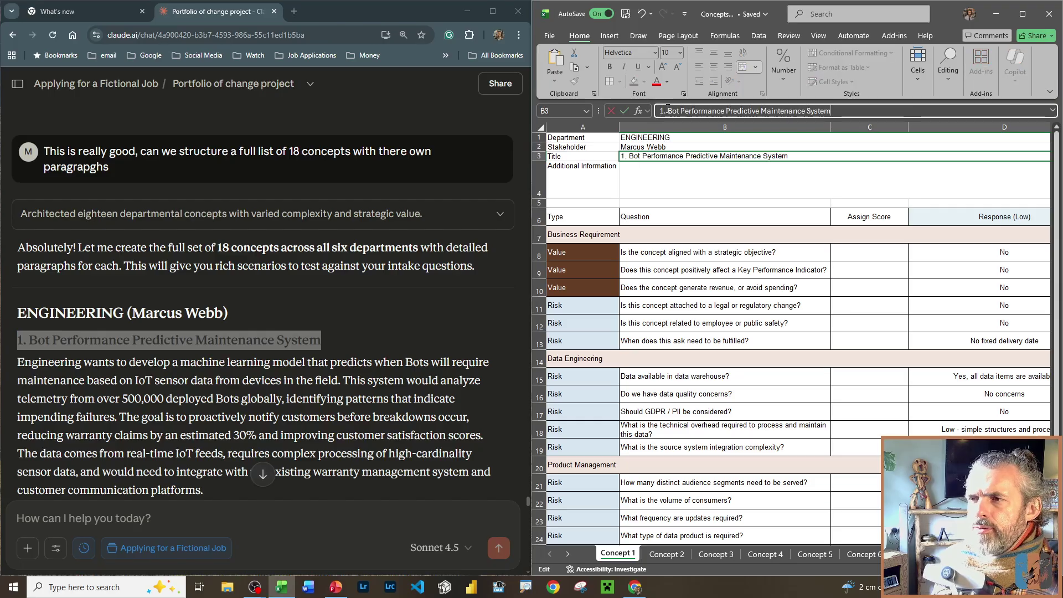
left_click(668, 110)
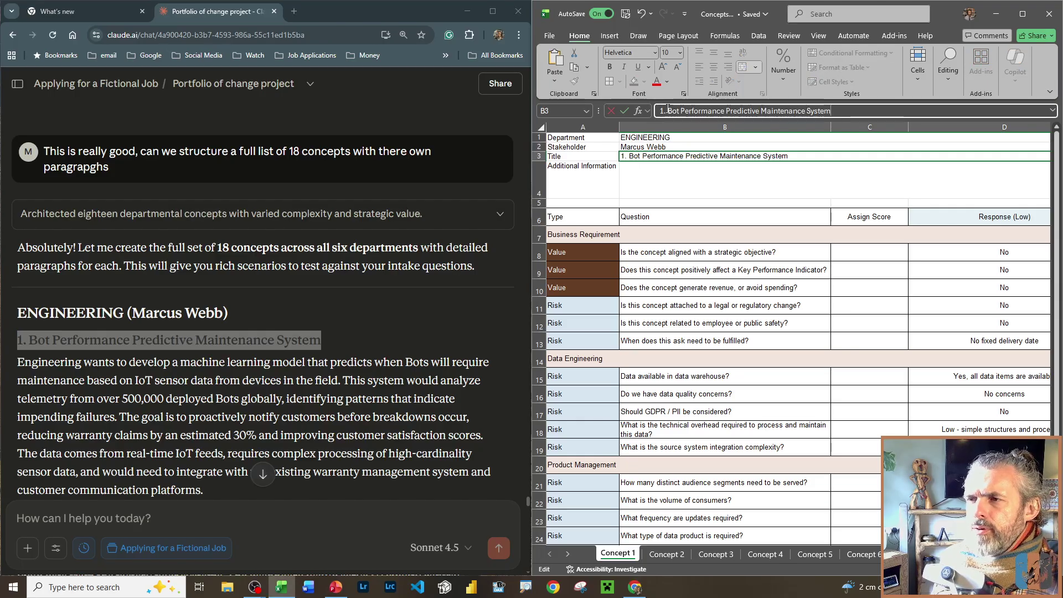
key("BackSpace")
key("BackSpace")
key("BackSpace")
key("Return")
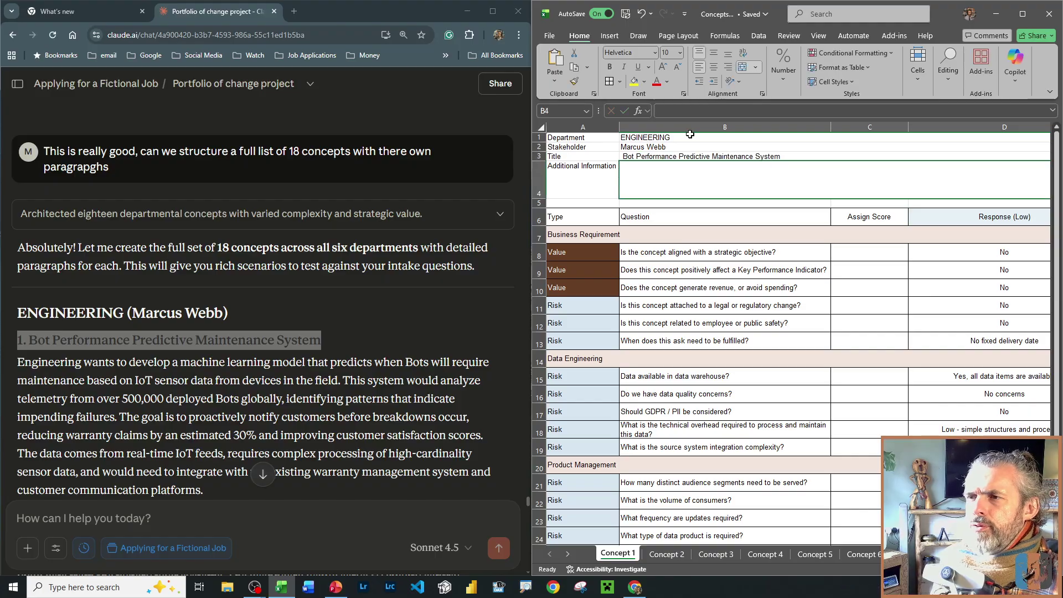
- Remove the leading space from the concept title in cell B3 of Concept 1
left_click_drag(650, 147, 641, 156)
left_click(656, 156)
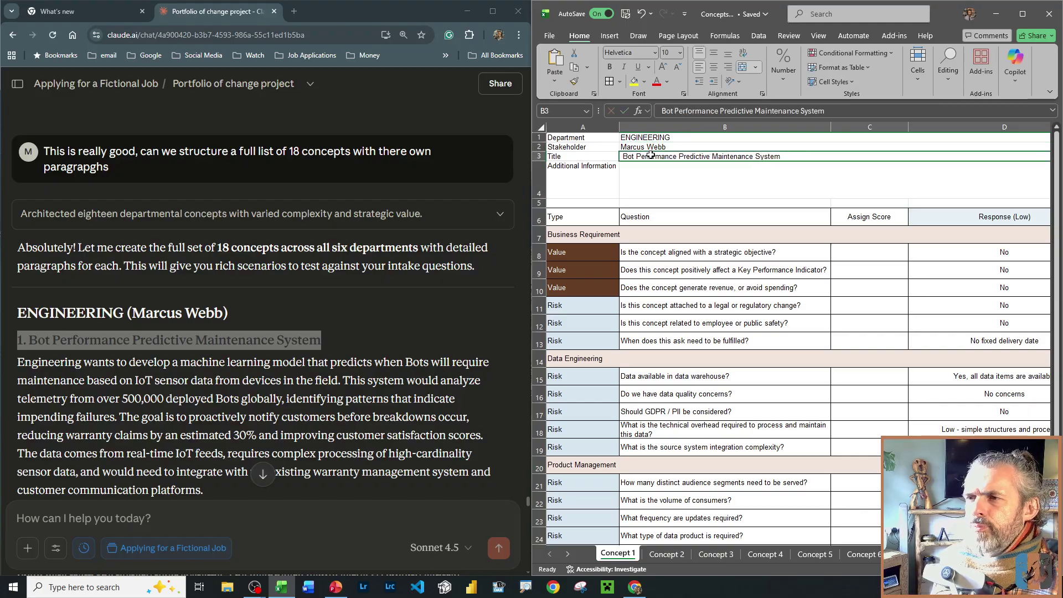
left_click(659, 111)
key("Delete")
- Copy the first concept's description paragraph from the chat into the Additional Information cell B4 and wrap its text
left_click(204, 398)
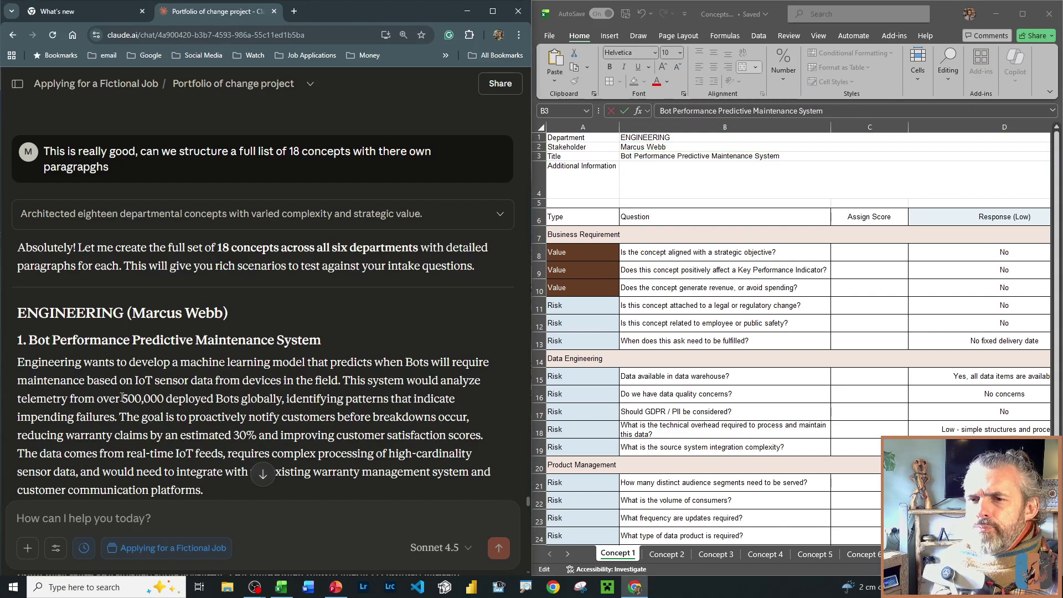
scroll(205, 398, "down", 1)
left_click_drag(204, 436, 15, 306)
key("ctrl+c")
left_click(681, 181)
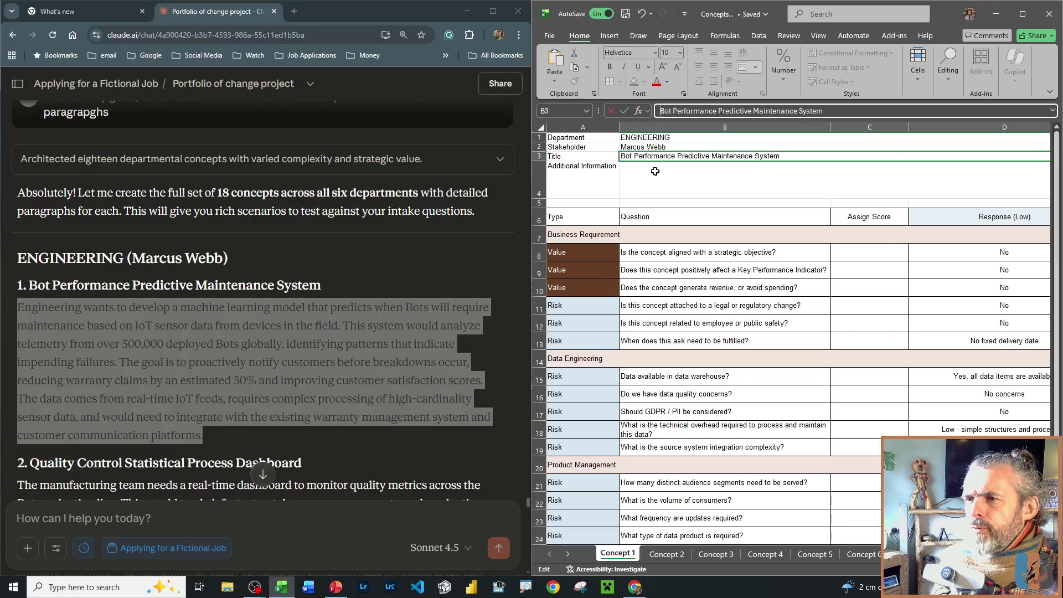
key("ctrl+v")
left_click(682, 111)
key("Escape")
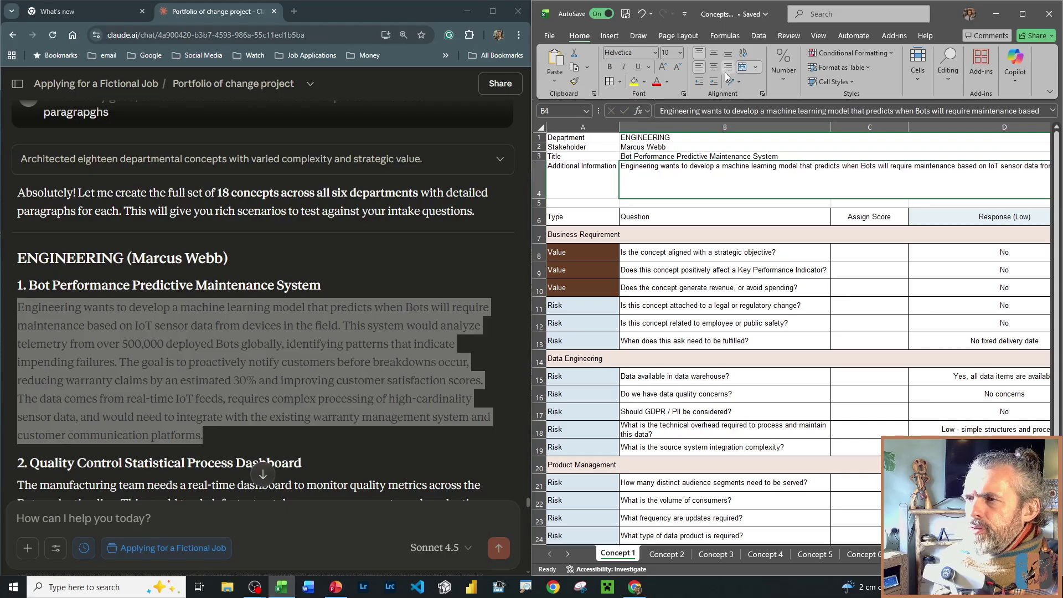
left_click(745, 53)
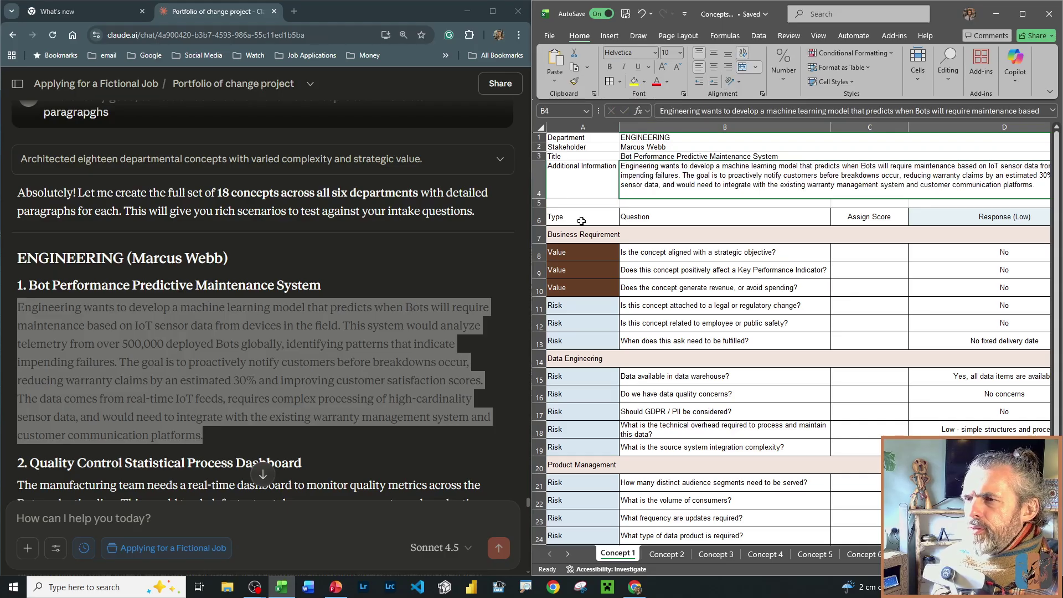
left_click(703, 235)
left_click(662, 181)
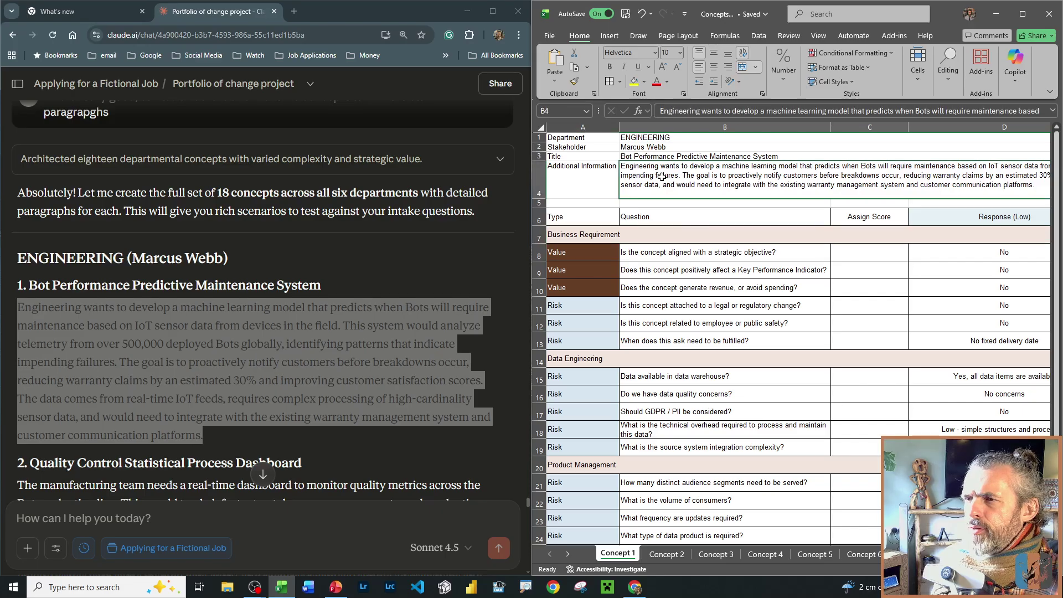
key("Down")
key("Down")
key("Down")
key("Down")
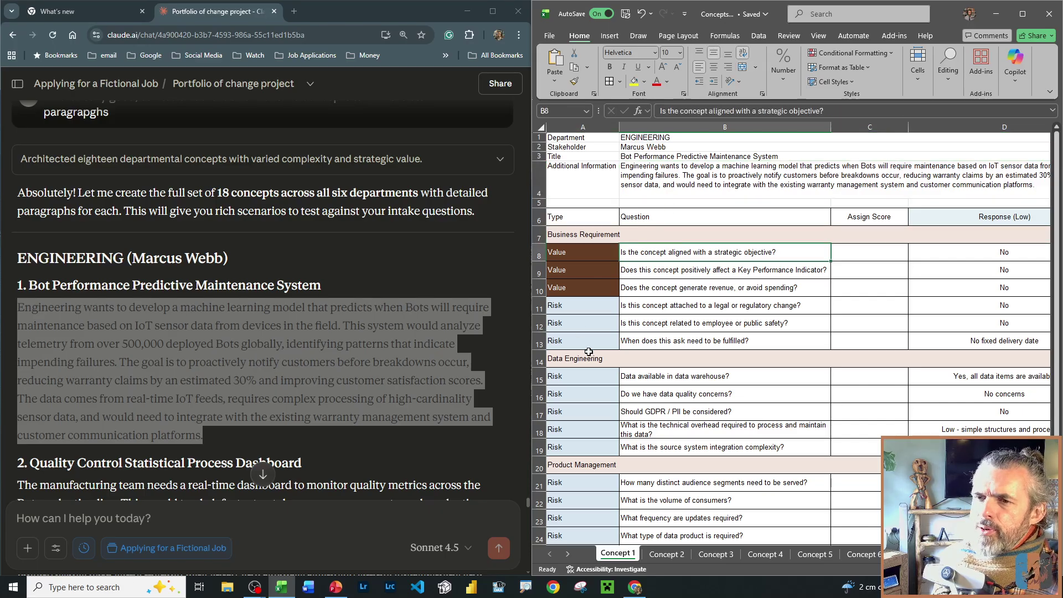
left_click(699, 235)
left_click(700, 220)
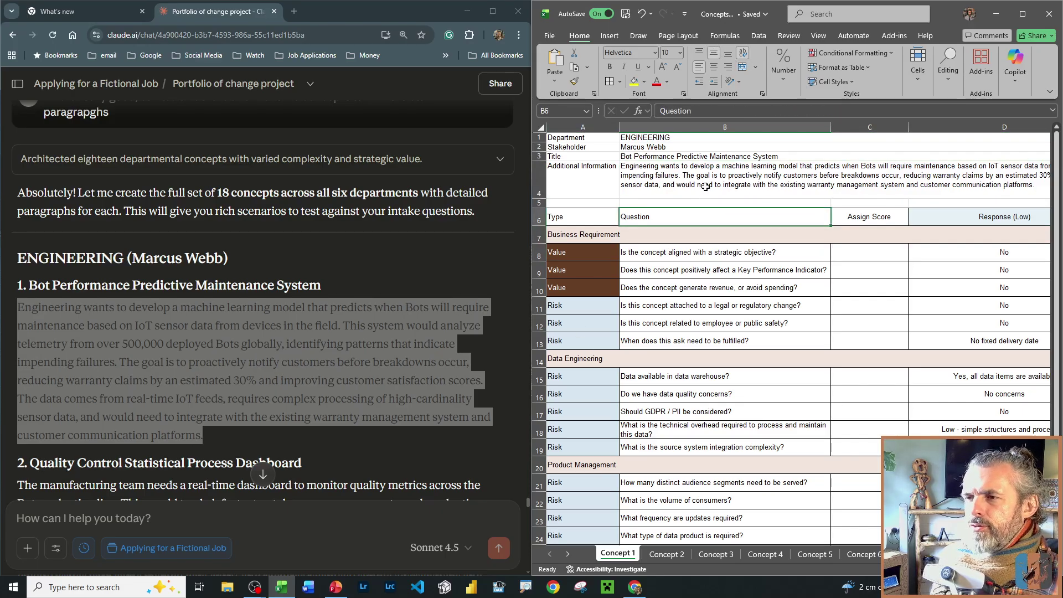
left_click(704, 187)
left_click(692, 216)
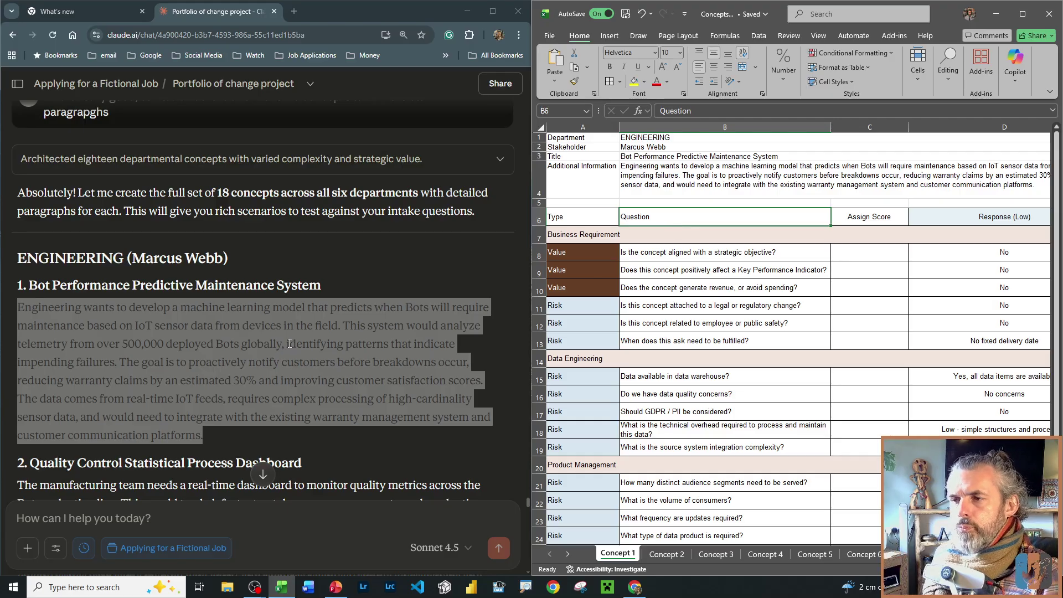
left_click(750, 190)
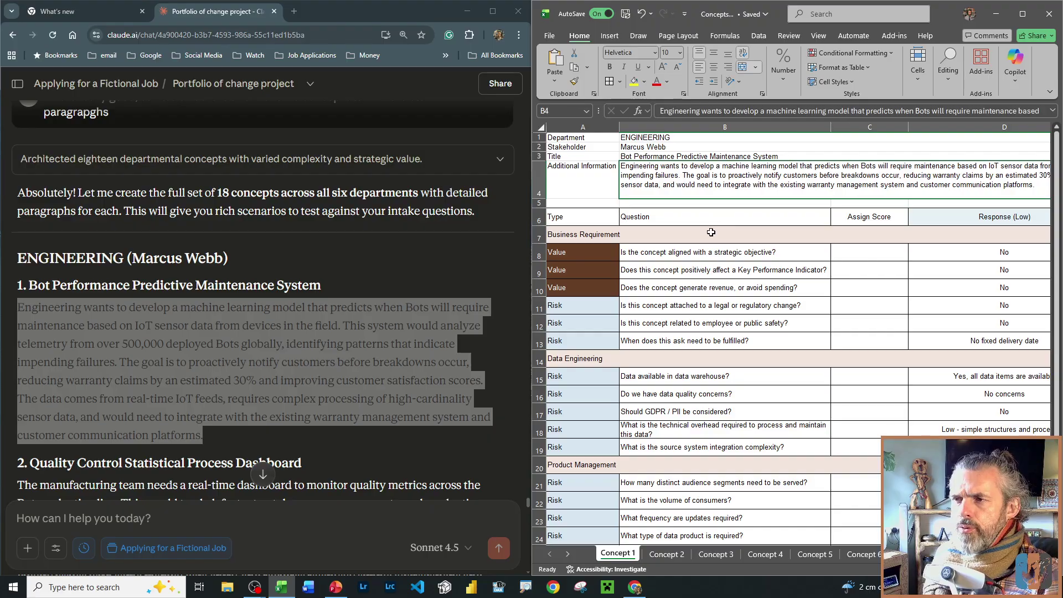
- Open the Concept 2 sheet and look through the remaining concepts in the Claude chat down to the 18th
left_click(670, 556)
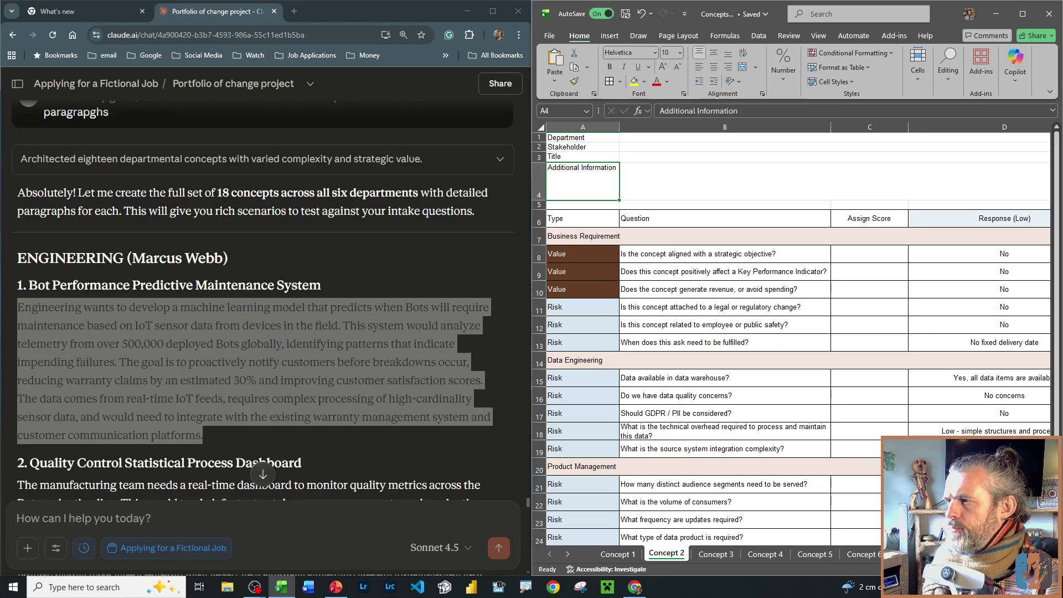
left_click(255, 588)
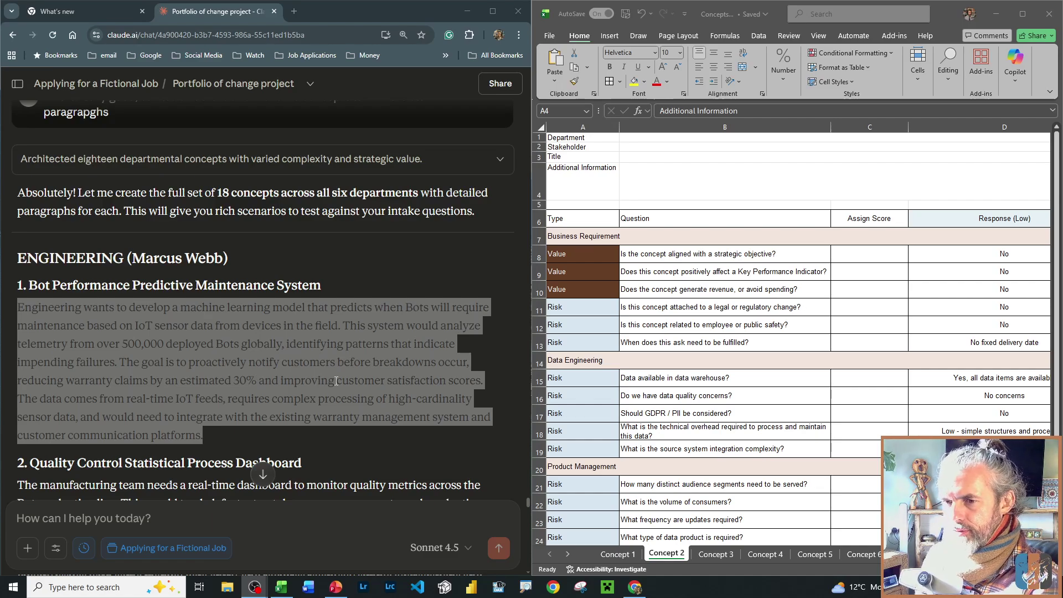
scroll(335, 381, "down", 20)
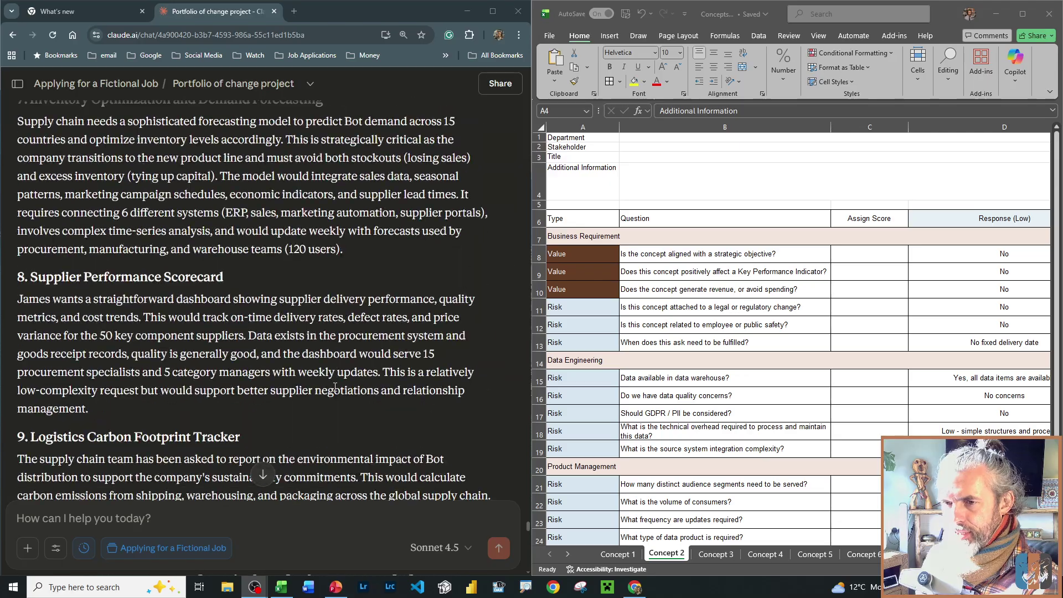
scroll(335, 386, "down", 20)
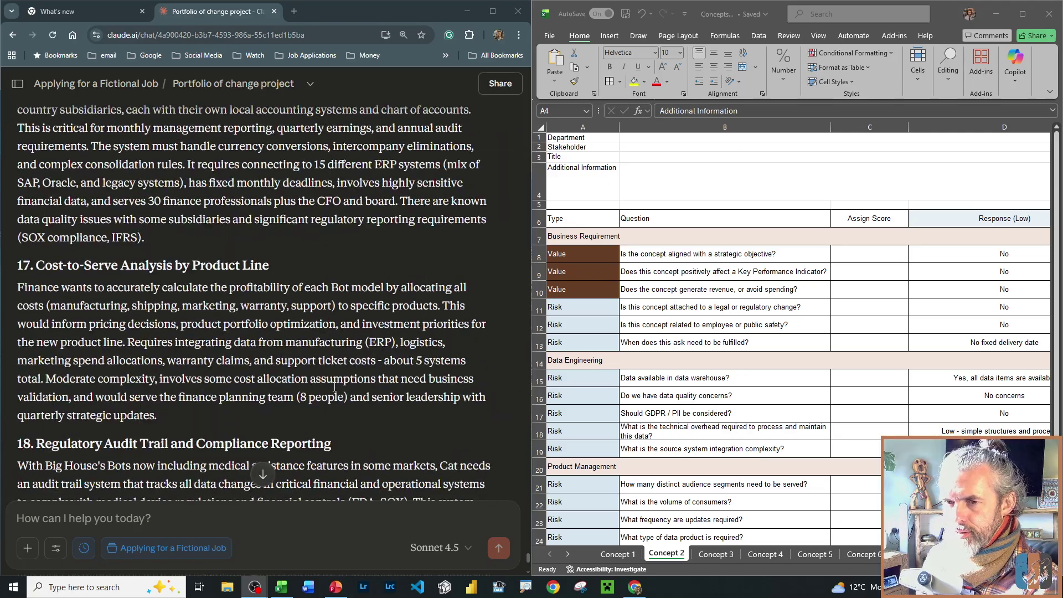
scroll(335, 387, "down", 5)
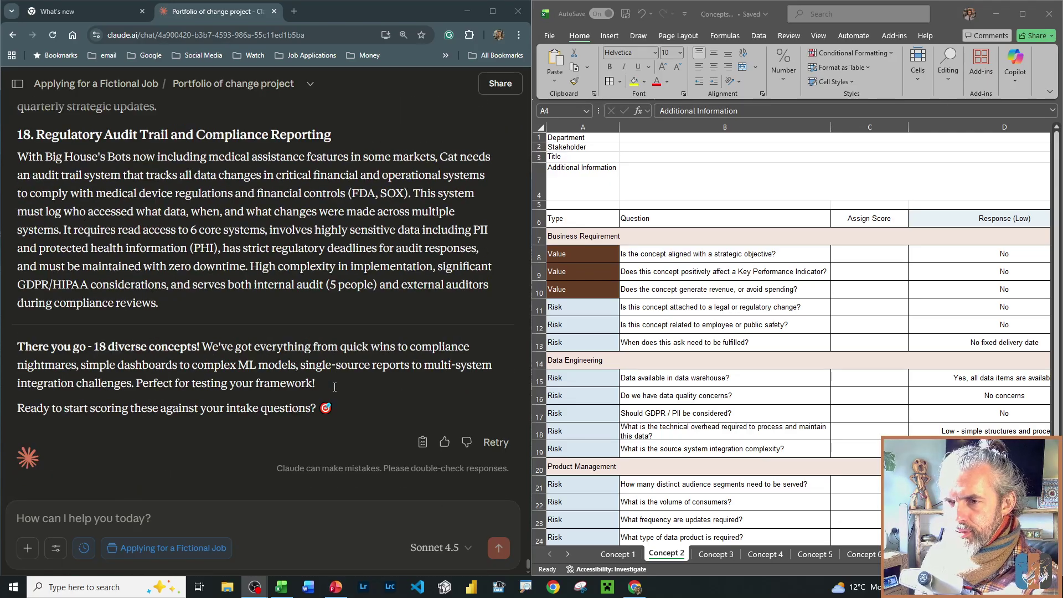
scroll(335, 387, "up", 2)
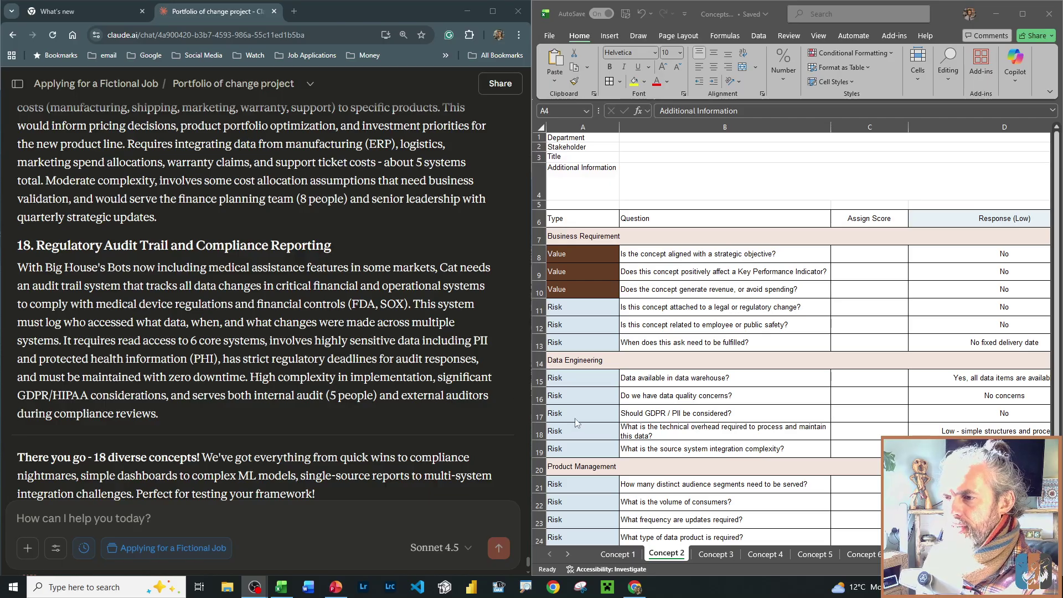
- Switch to the Portfolio_Management presentation in PowerPoint and review the "Our Capability to Deliver Value" and "Concept" slides
left_click(337, 588)
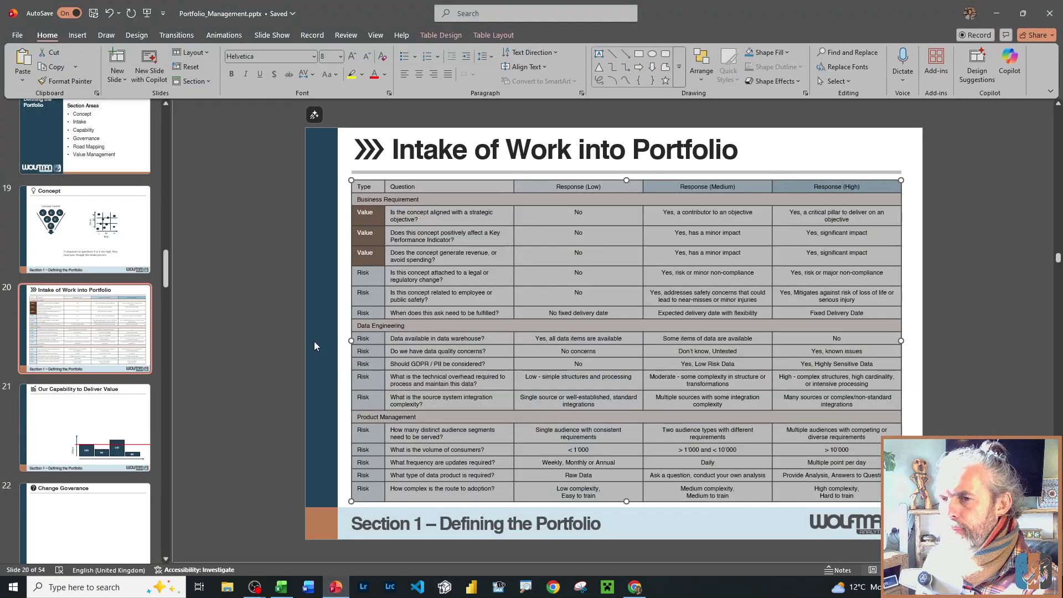
left_click(111, 410)
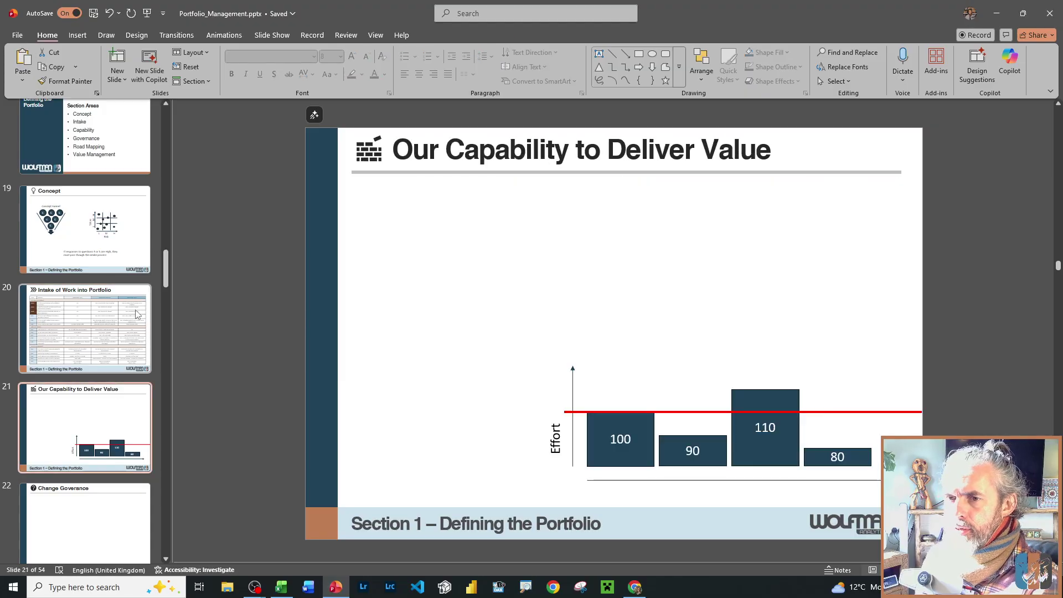
left_click(127, 255)
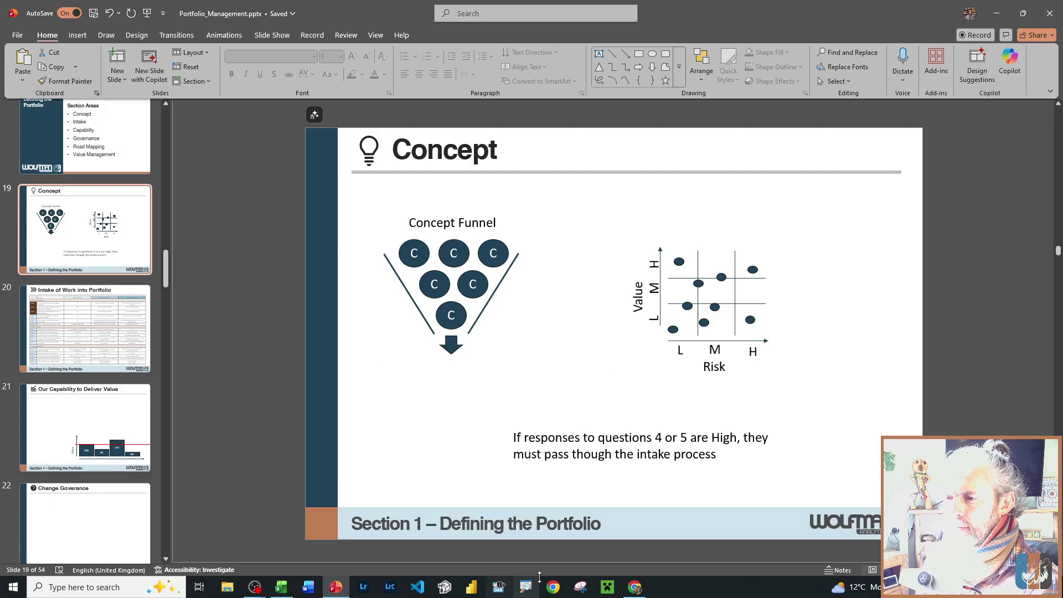
- Switch back to the Concepts workbook in Excel, maximize its window and open the Concept 1 sheet
left_click(281, 587)
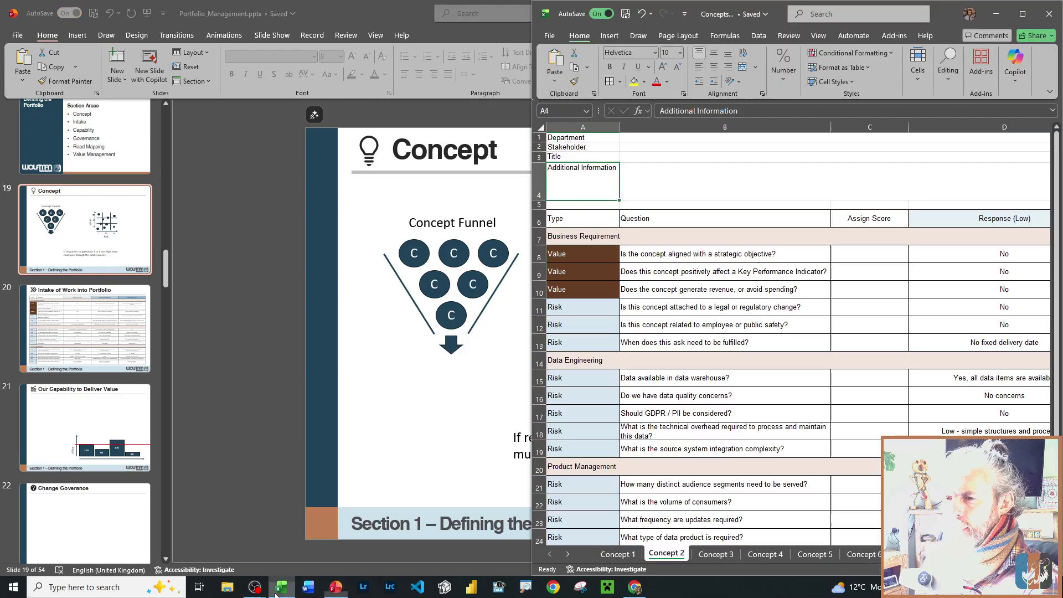
left_click(1023, 12)
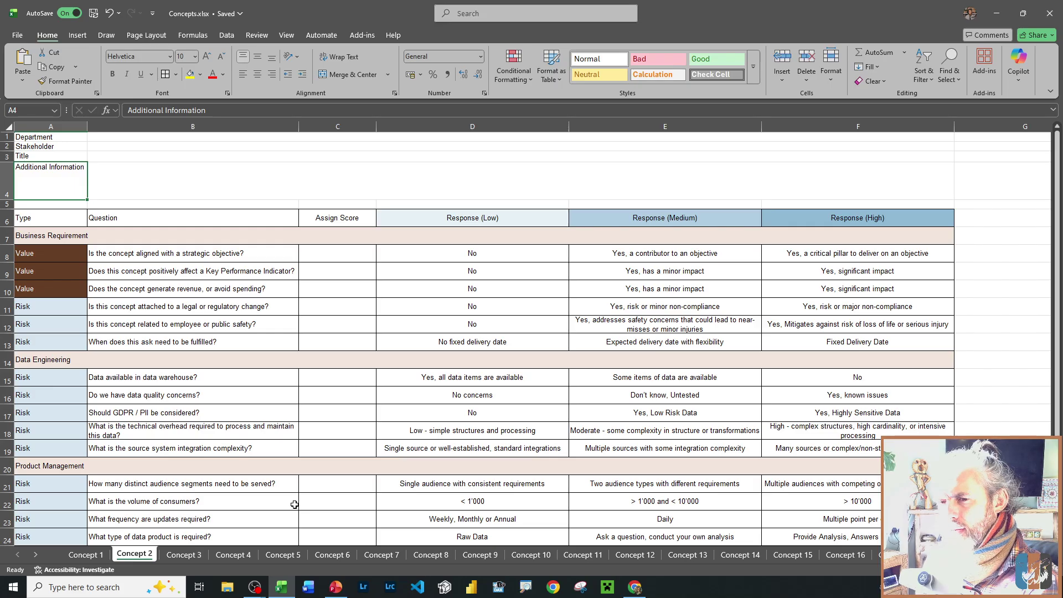
left_click(84, 555)
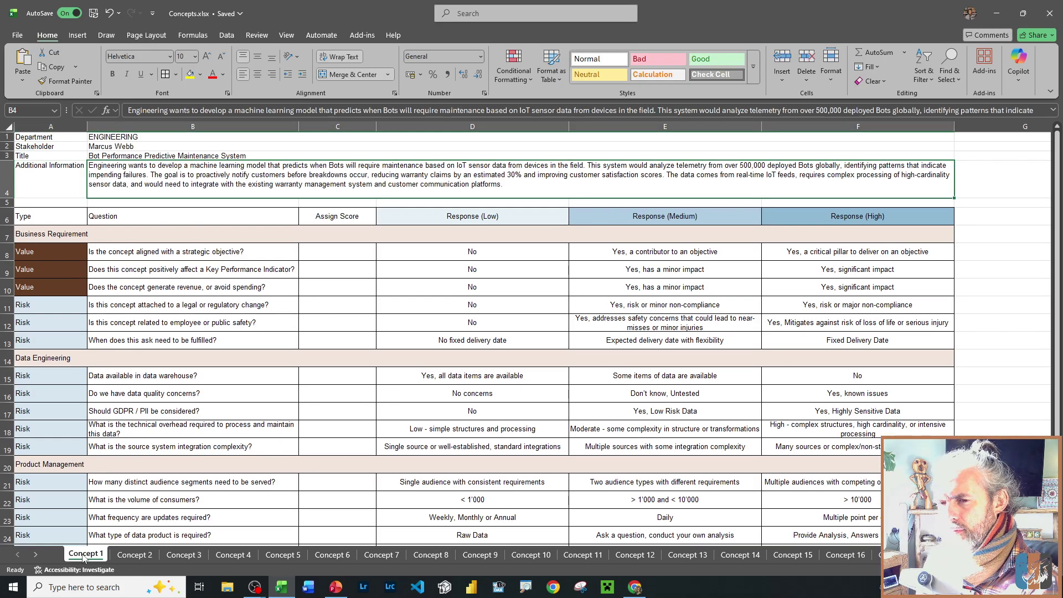
- Create a copy of the Concept 1 sheet in the same workbook, placed before Concept 1
right_click(84, 555)
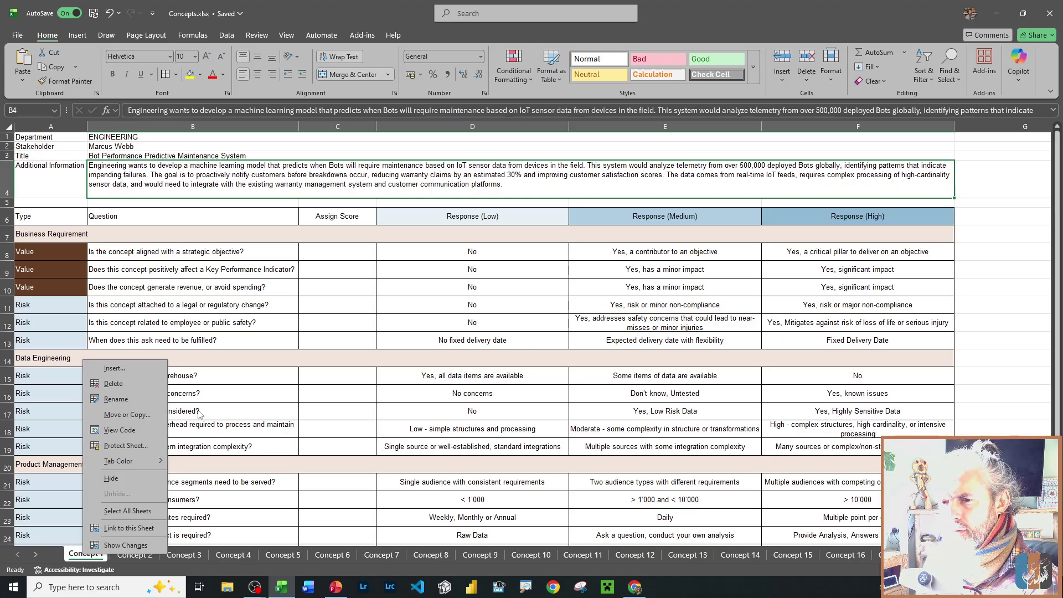
left_click(236, 348)
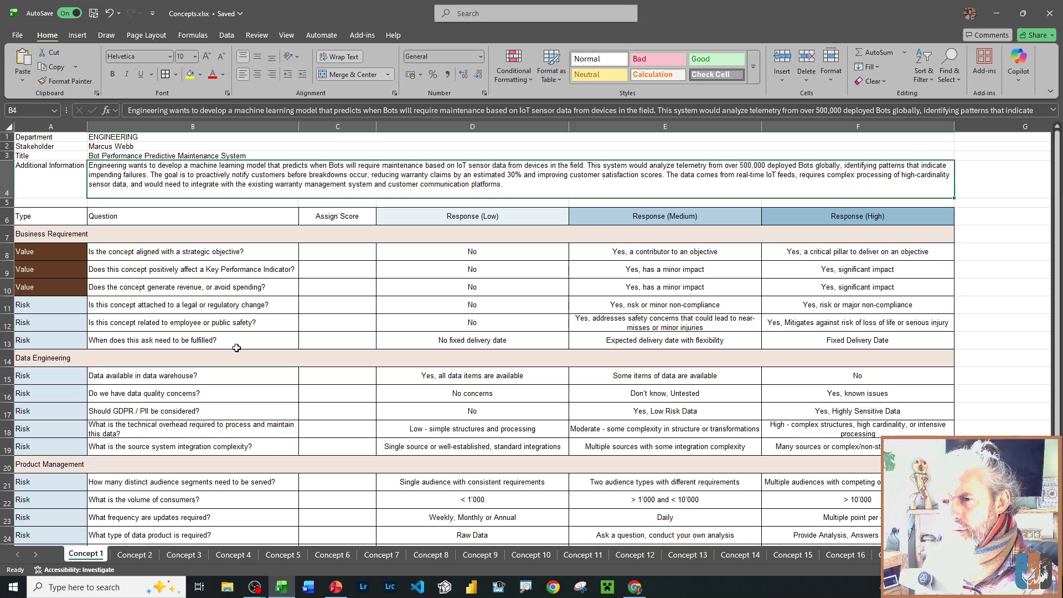
right_click(88, 556)
left_click(131, 418)
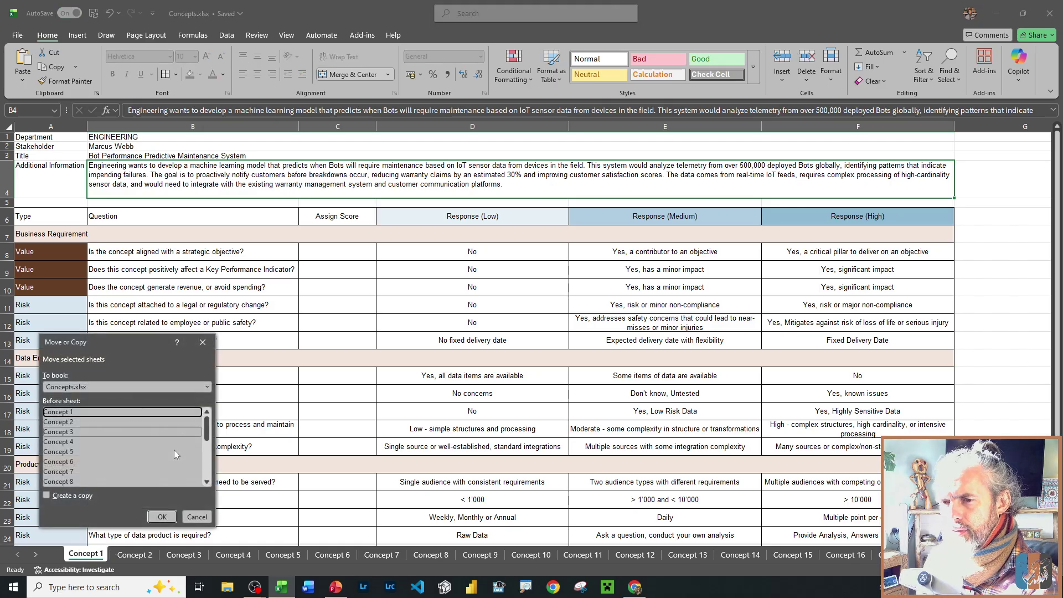
left_click(75, 495)
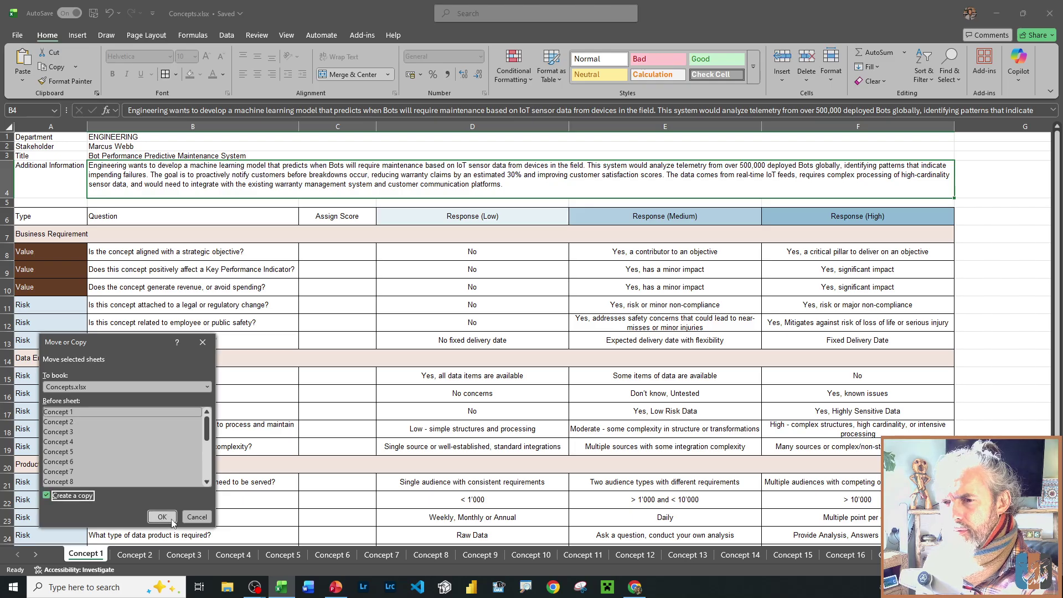
left_click(162, 517)
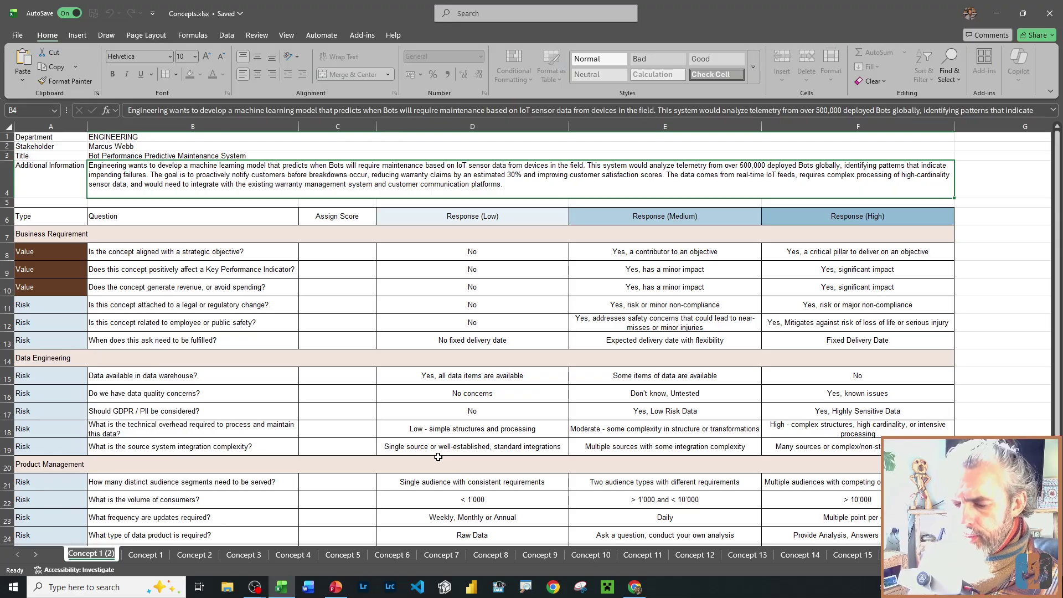
- Rename the copied sheet as Scoring_Matrix
key("alt+h")
type("orScori")
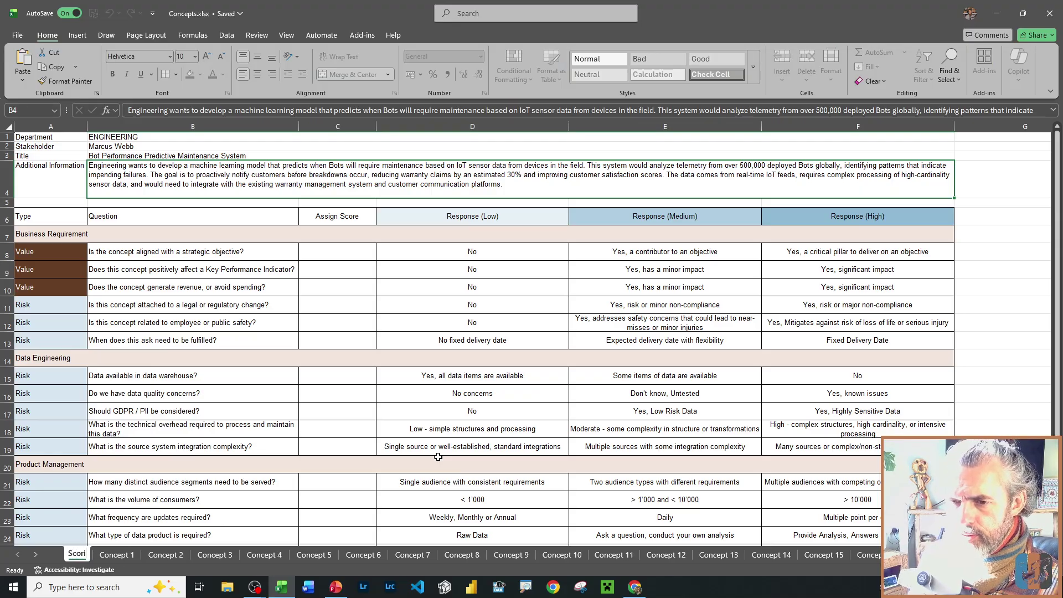
type("ng_Matrix")
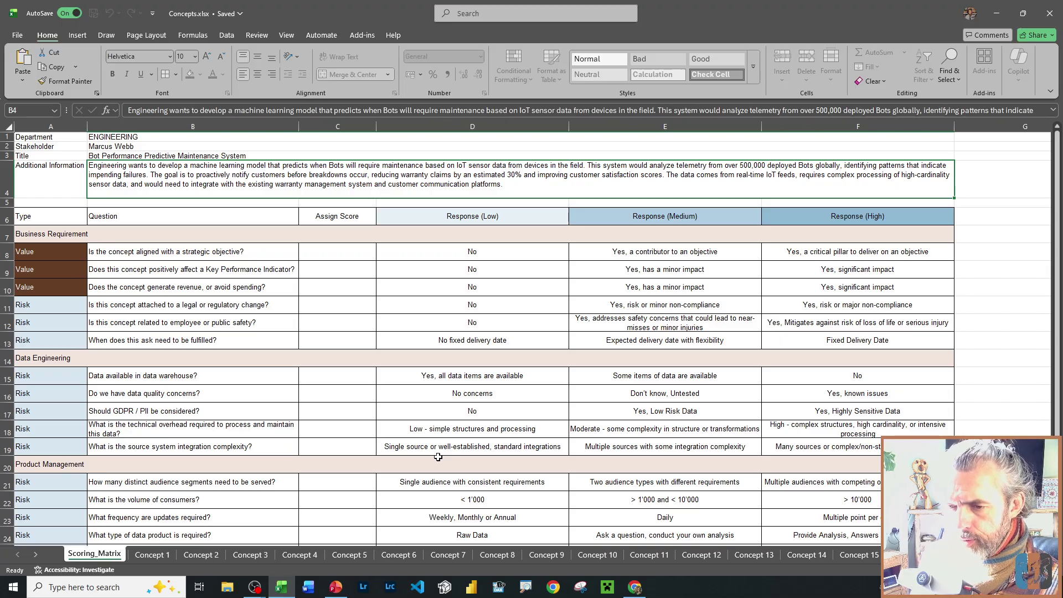
key("Return")
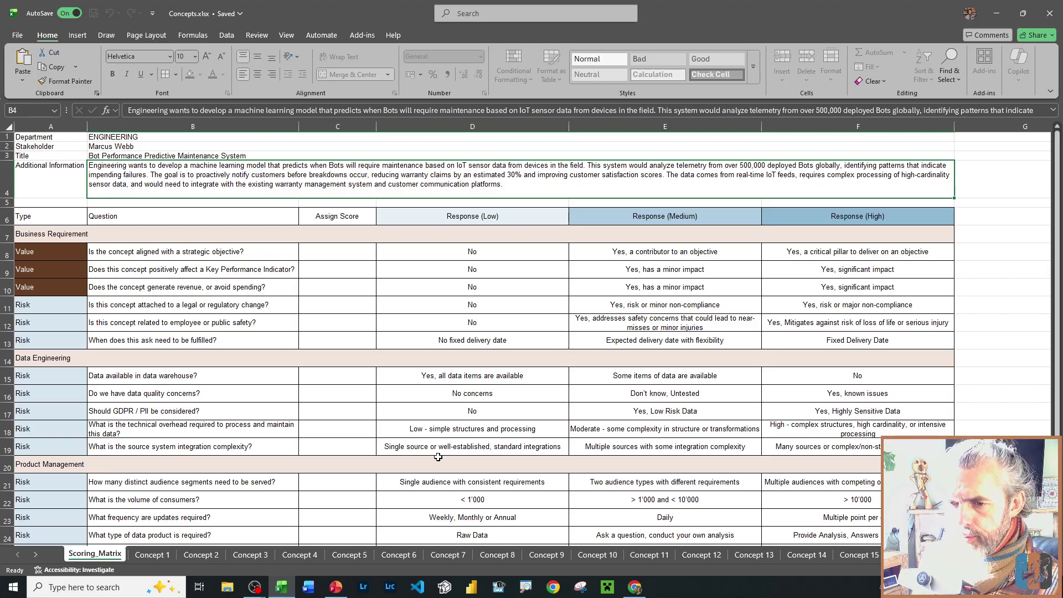
- Select the Concept 2 through Concept 18 sheets as a group and delete them permanently
left_click(217, 556)
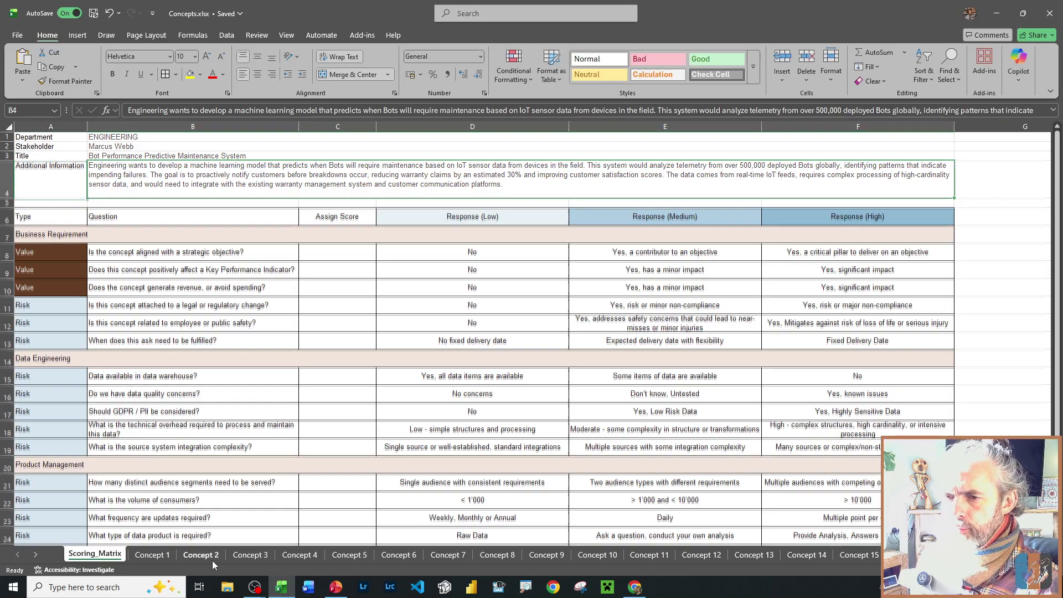
left_click(36, 554)
left_click(36, 555)
left_click(36, 554)
left_click(852, 555, "shift")
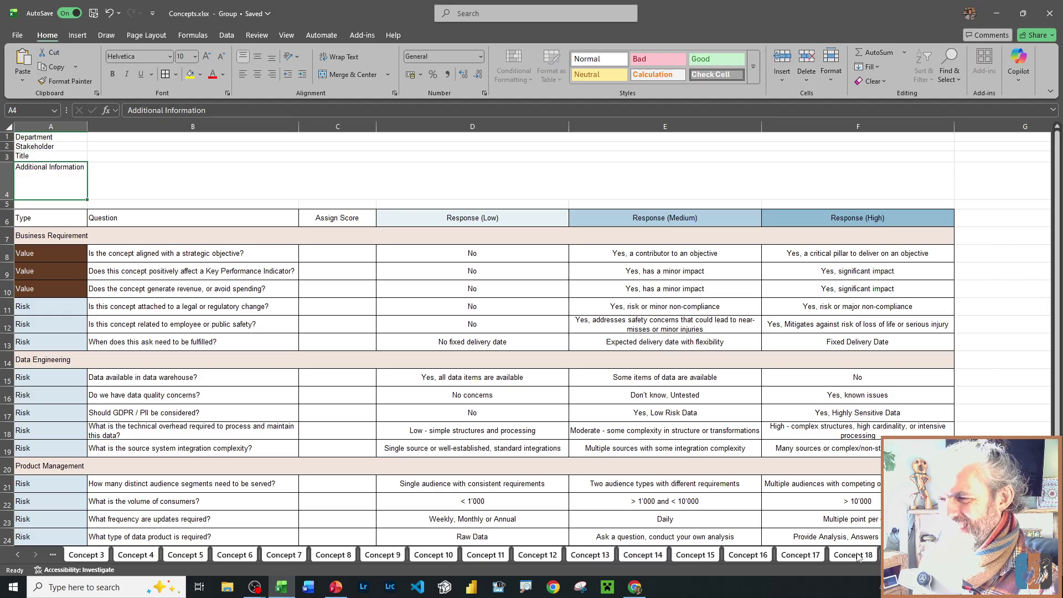
right_click(853, 555)
left_click(903, 405)
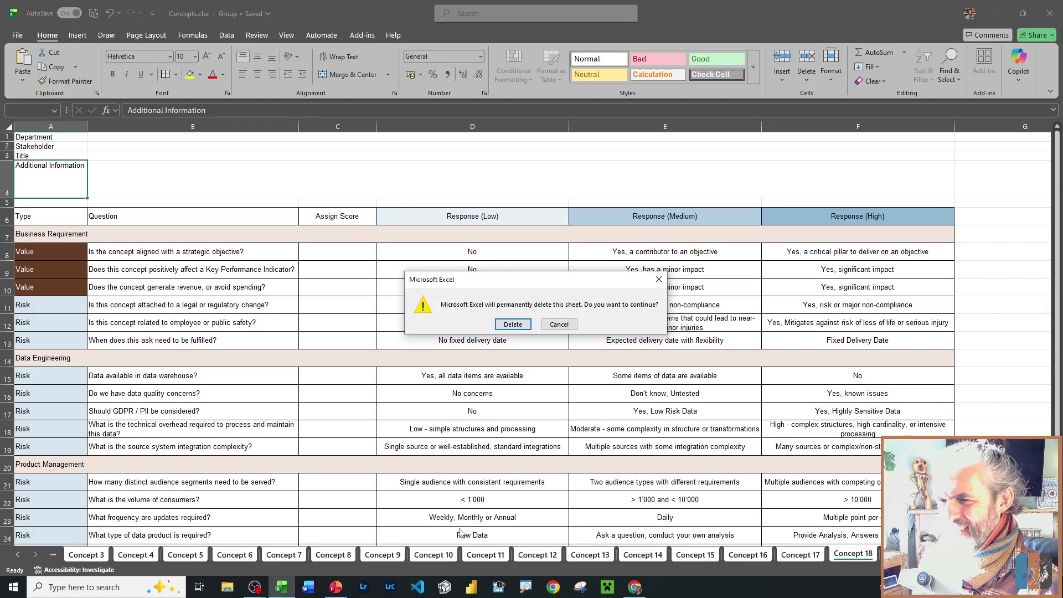
left_click(513, 327)
- Go back to the start of the workbook and open the Scoring_Matrix sheet
left_click(17, 555)
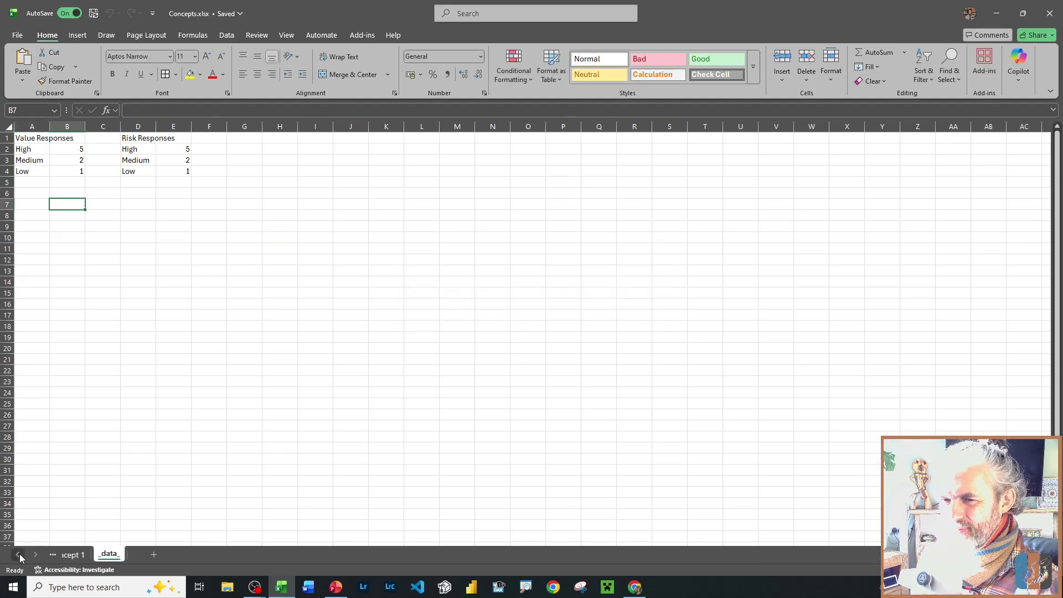
left_click(17, 554)
left_click(149, 554)
left_click(116, 555)
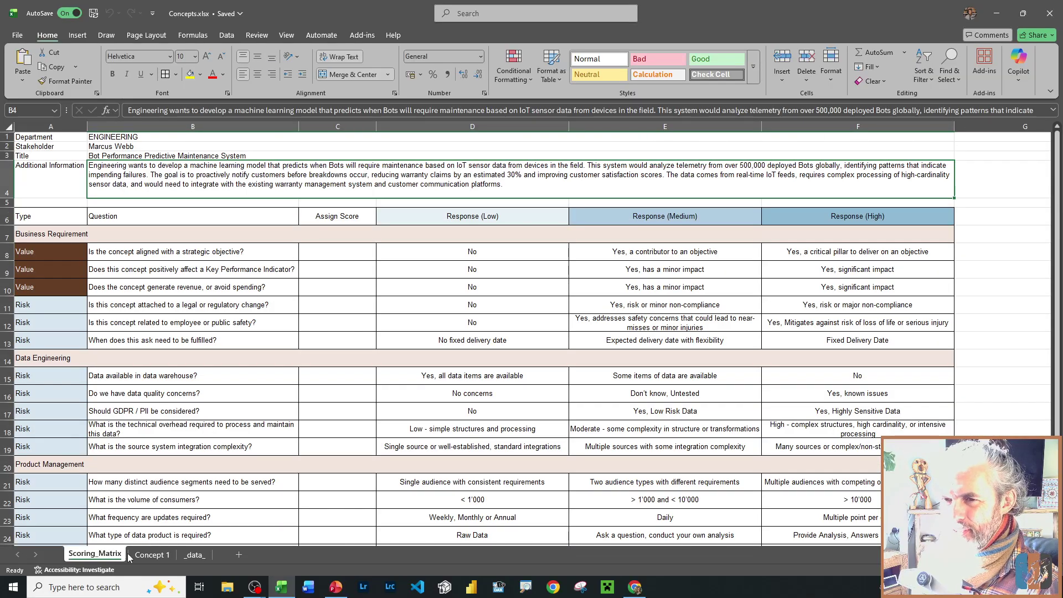
- Clear the contents of rows 1 to 4, which hold the department, stakeholder, title and additional information
left_click(338, 318)
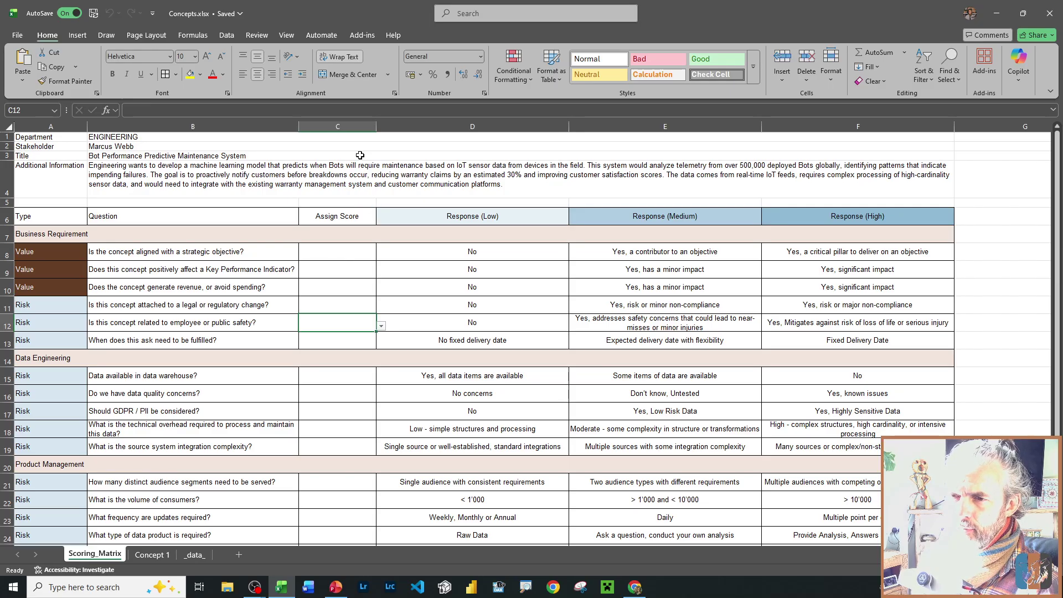
left_click(162, 122)
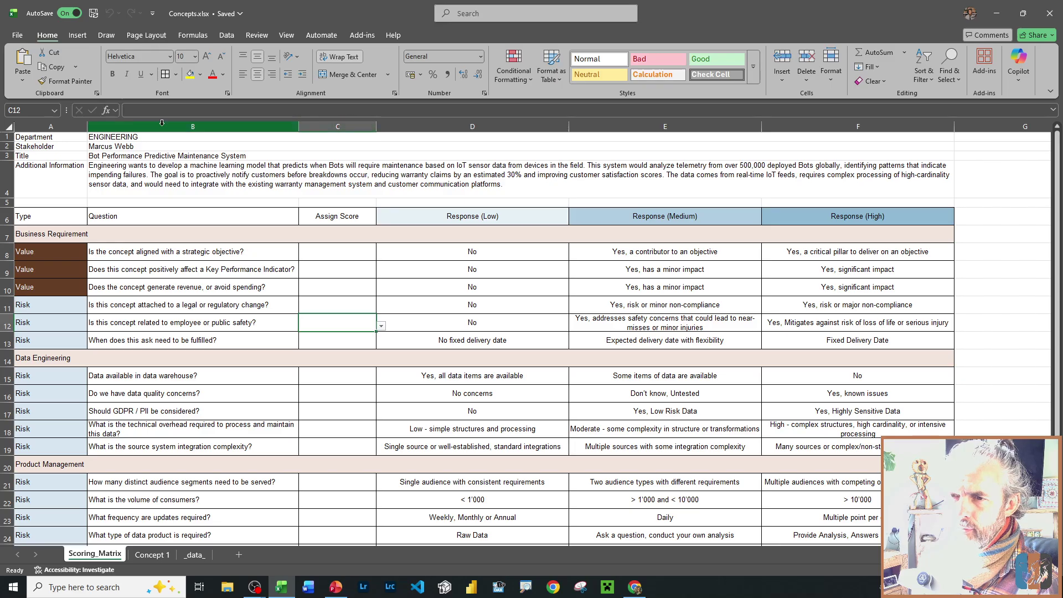
left_click(7, 182)
left_click(7, 136, "shift")
key("Delete")
left_click(339, 171)
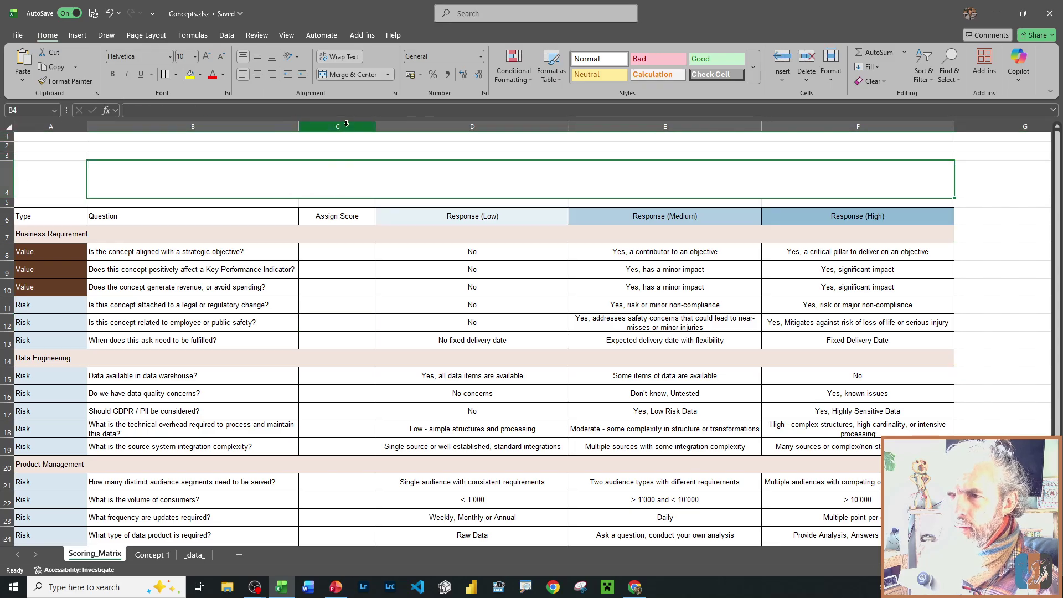
- Delete columns C to F, holding the Assign Score and the Low, Medium and High response columns
left_click_drag(346, 123, 861, 126)
right_click(814, 155)
key("Escape")
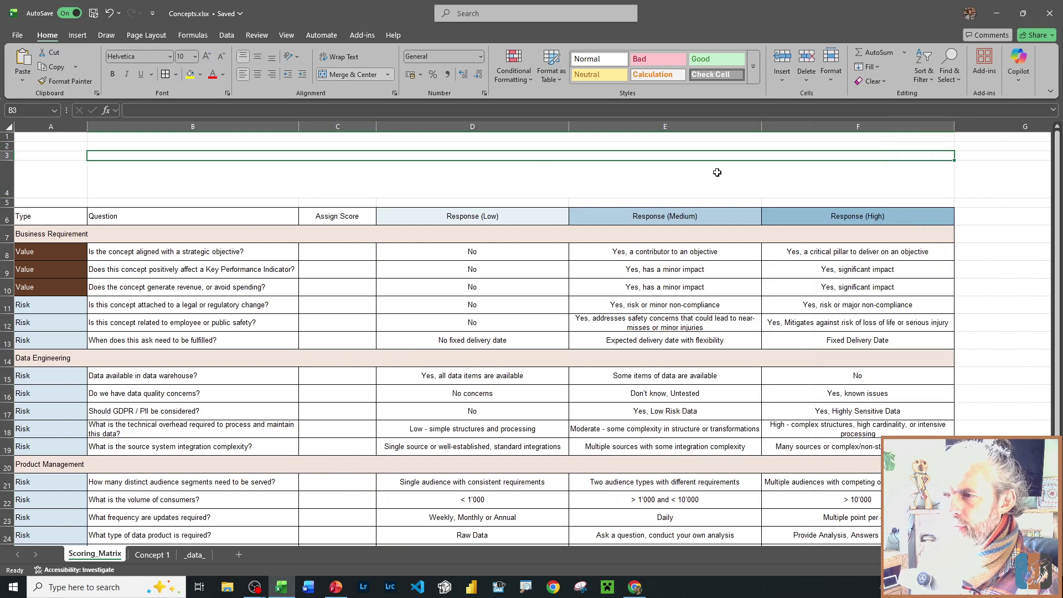
left_click_drag(367, 134, 853, 126)
right_click(853, 126)
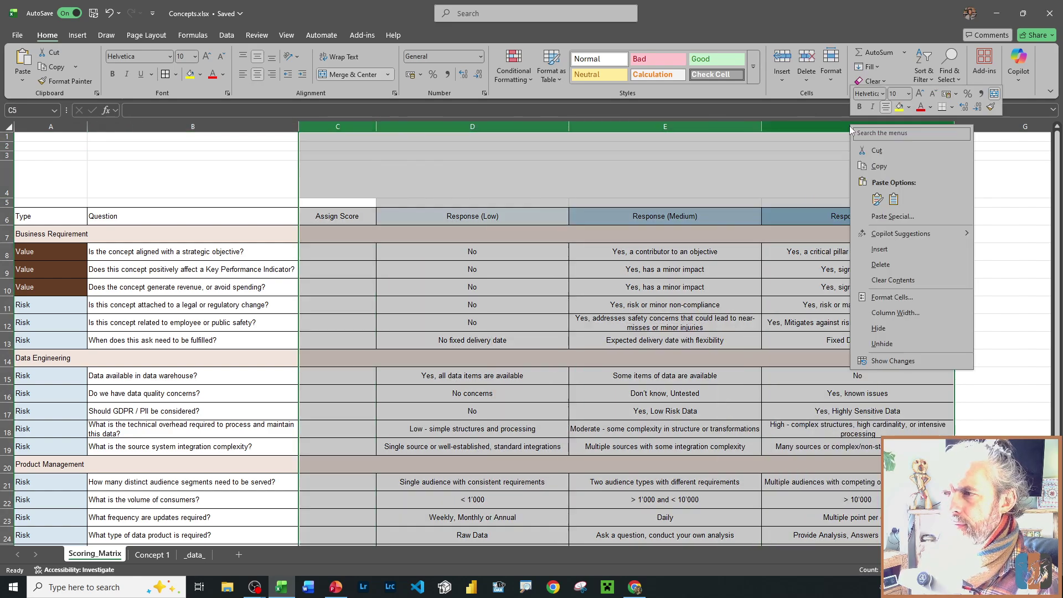
left_click(880, 265)
left_click(388, 340)
- Copy the Type and Question table in A6:B25
scroll(48, 275, "down", 3)
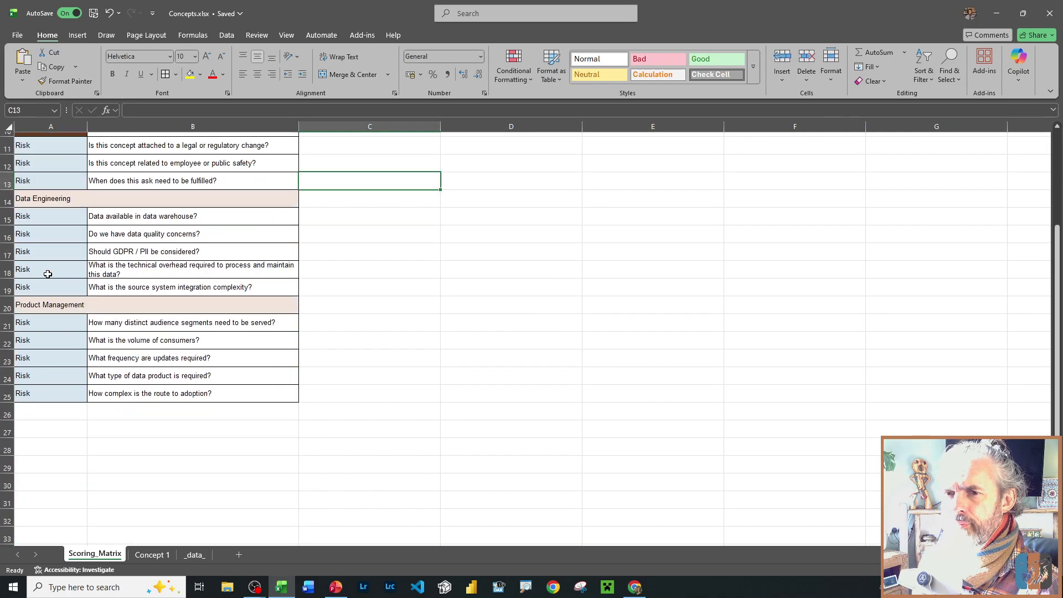
scroll(60, 212, "up", 3)
left_click_drag(31, 215, 128, 487)
key("ctrl+c")
scroll(128, 487, "down", 8)
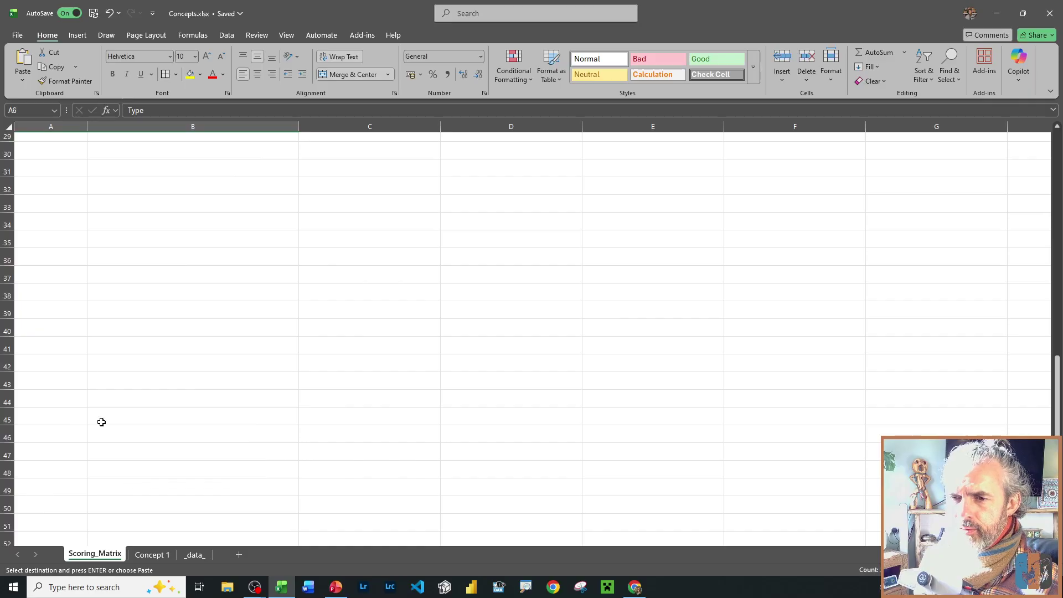
scroll(102, 423, "up", 5)
scroll(59, 264, "up", 6)
scroll(18, 191, "up", 1)
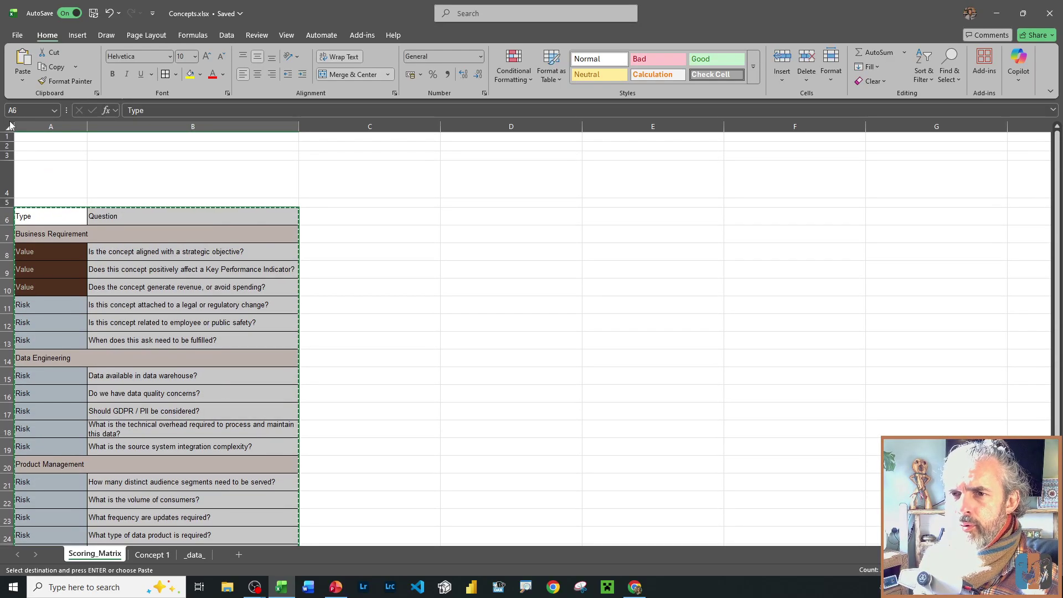
left_click(9, 126)
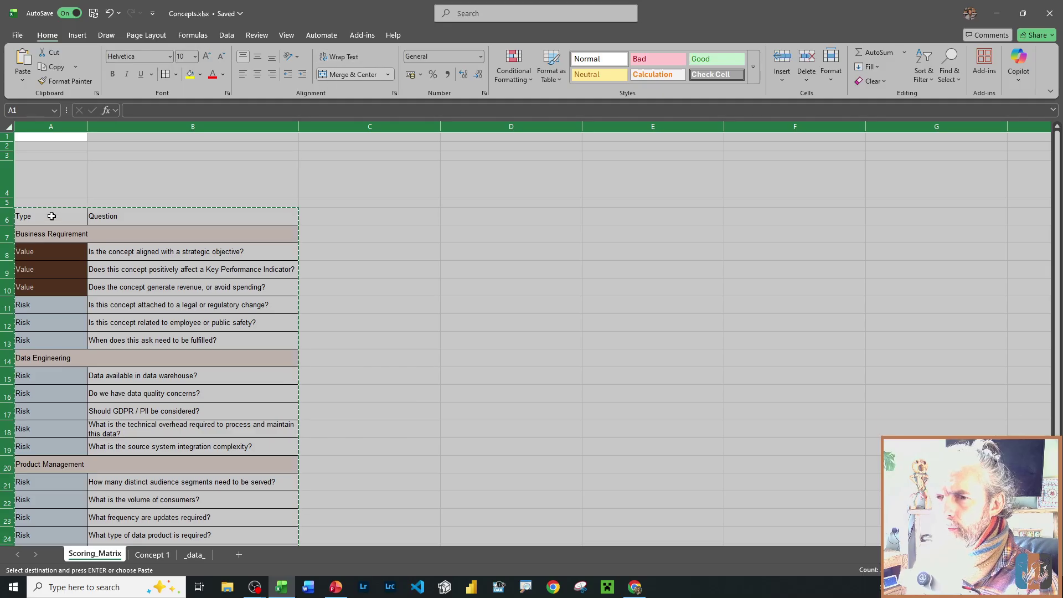
left_click_drag(8, 141, 8, 142)
right_click(7, 141)
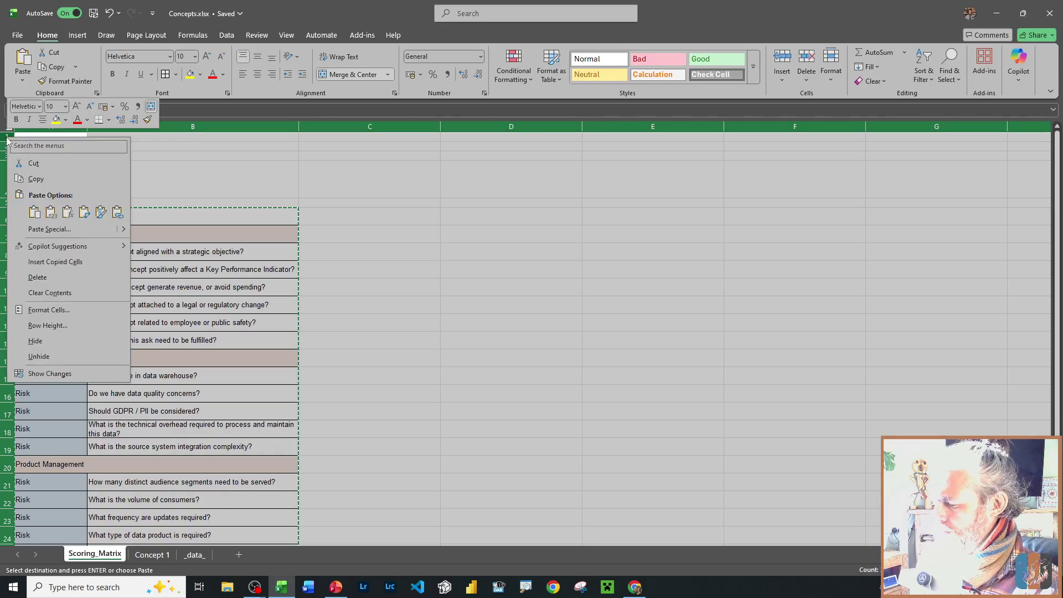
key("Escape")
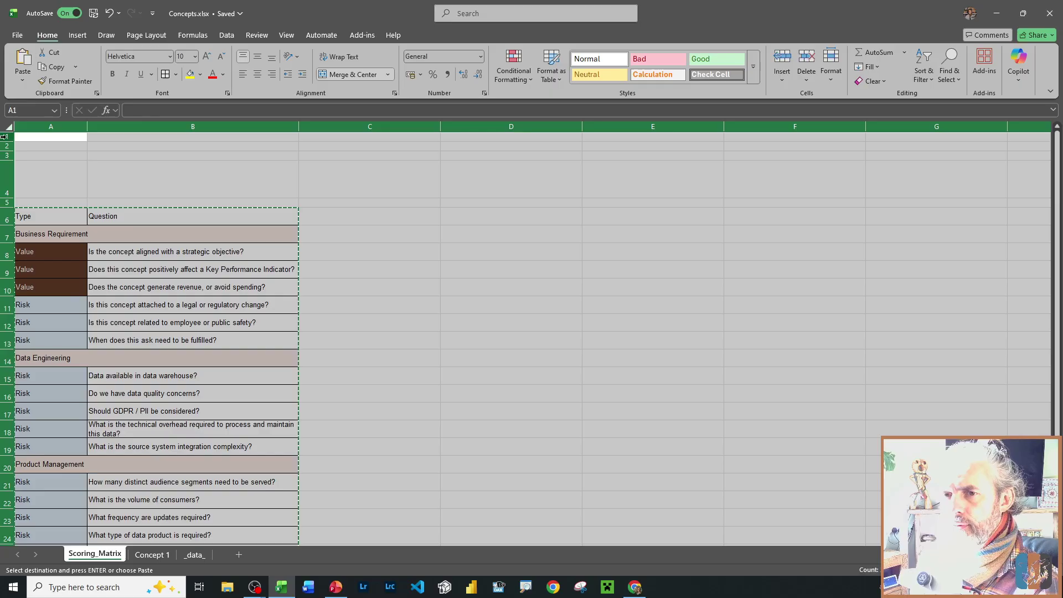
left_click(204, 186)
- Shrink the tall empty row 4 and autofit the height of all rows in the sheet
left_click(6, 166)
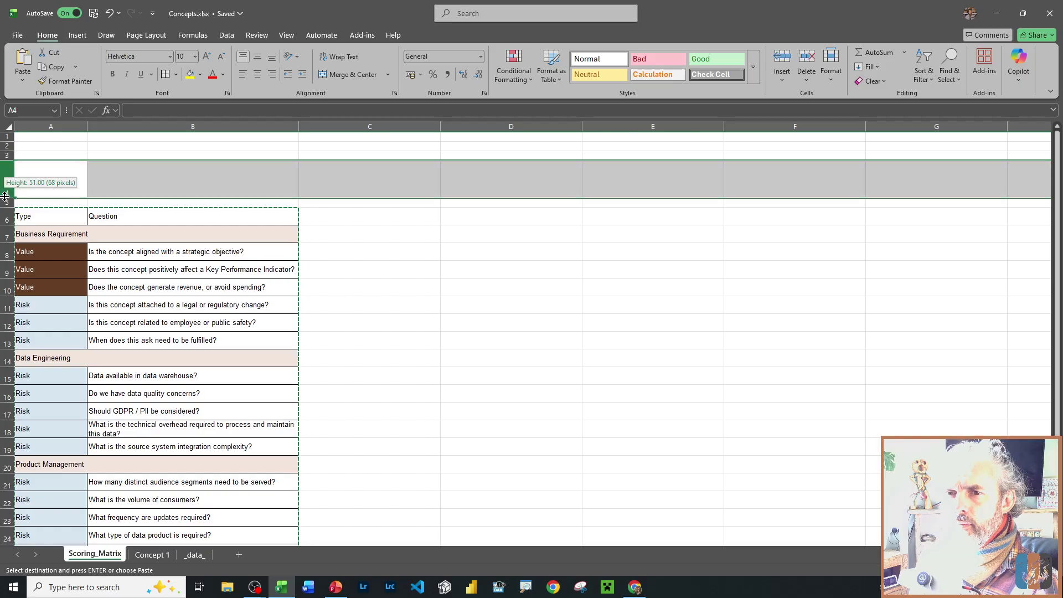
left_click_drag(5, 197, 5, 169)
left_click(7, 156)
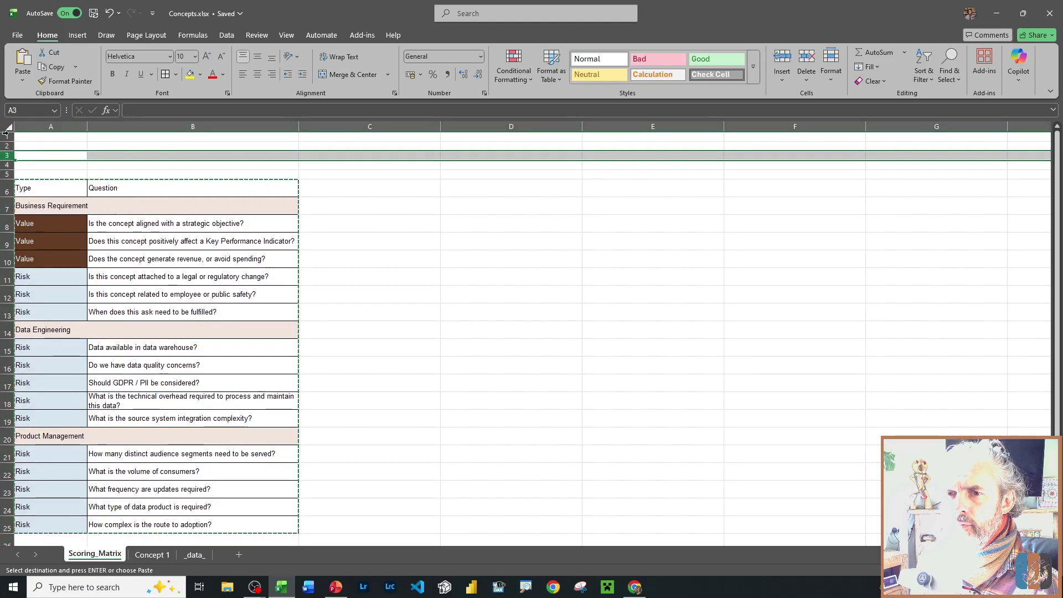
left_click(8, 126)
double_click(7, 142)
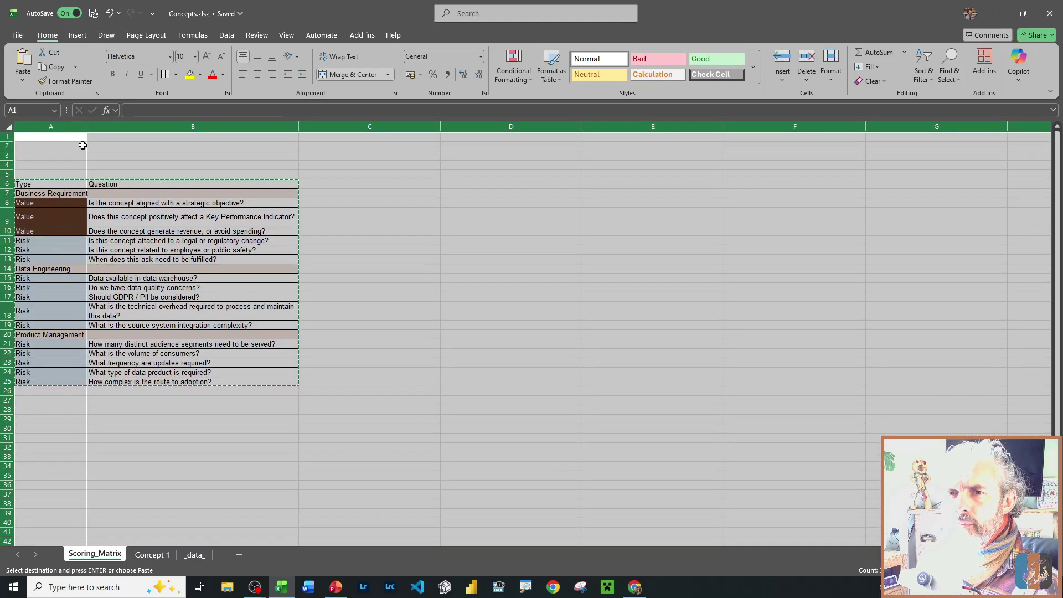
left_click(91, 146)
left_click(392, 230)
left_click(275, 216)
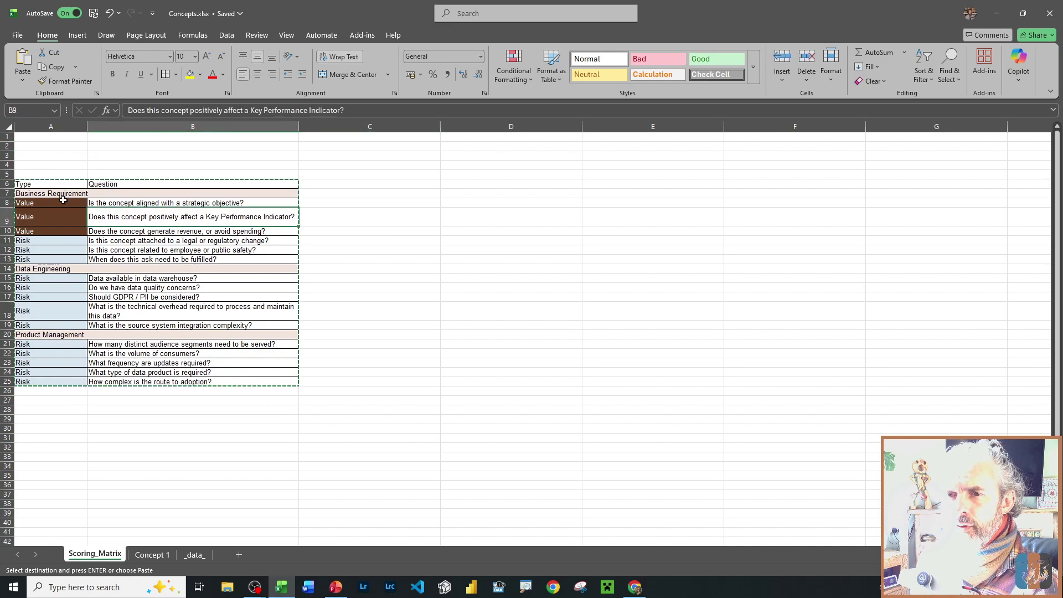
- Paste the Type and Question table as transposed values starting at A27
left_click_drag(58, 184, 179, 382)
right_click(83, 404)
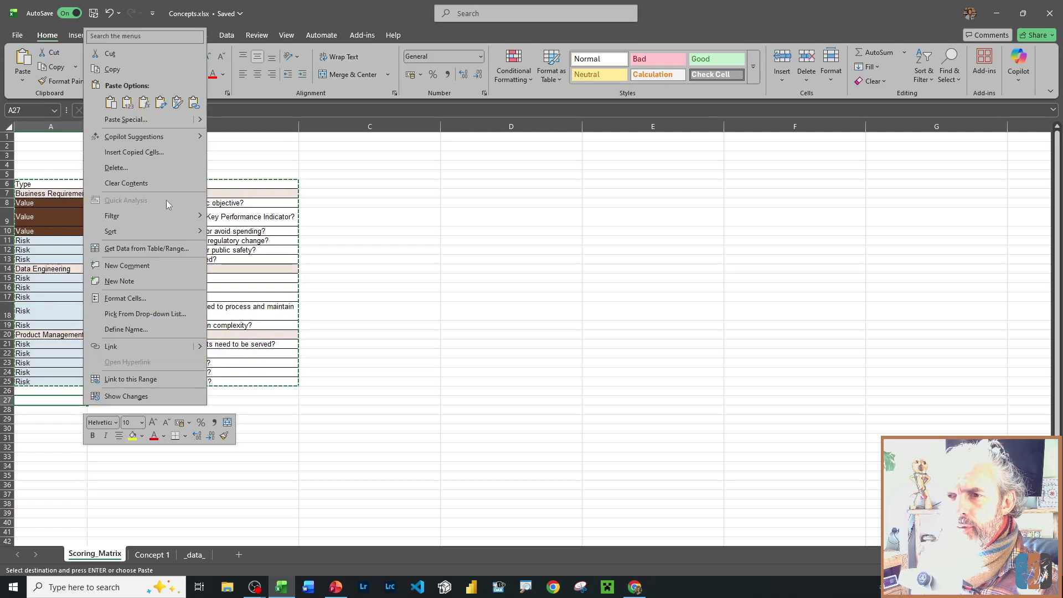
mouse_move(166, 119)
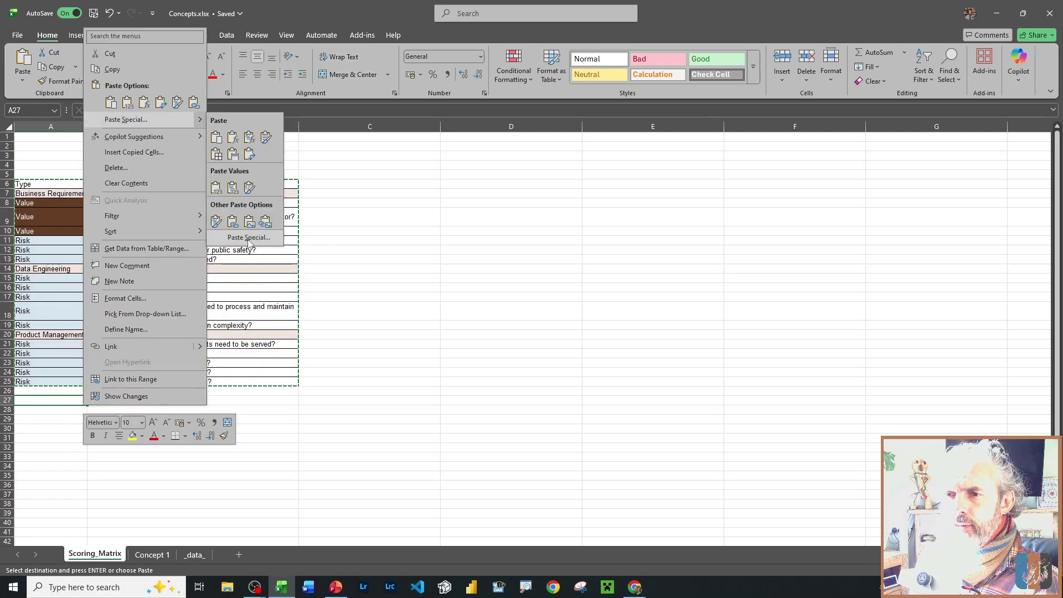
left_click(248, 238)
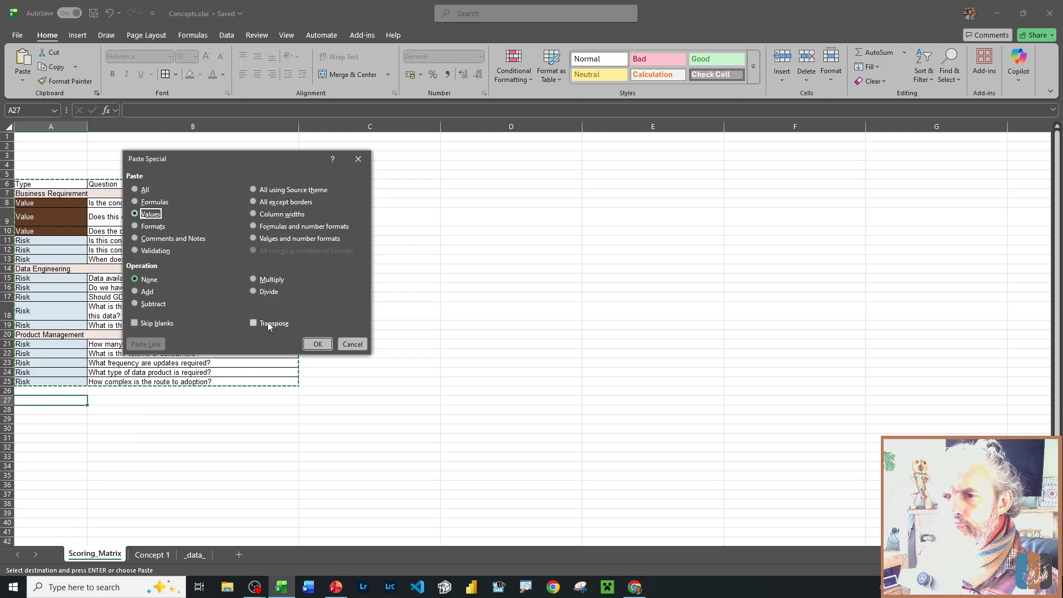
left_click(316, 345)
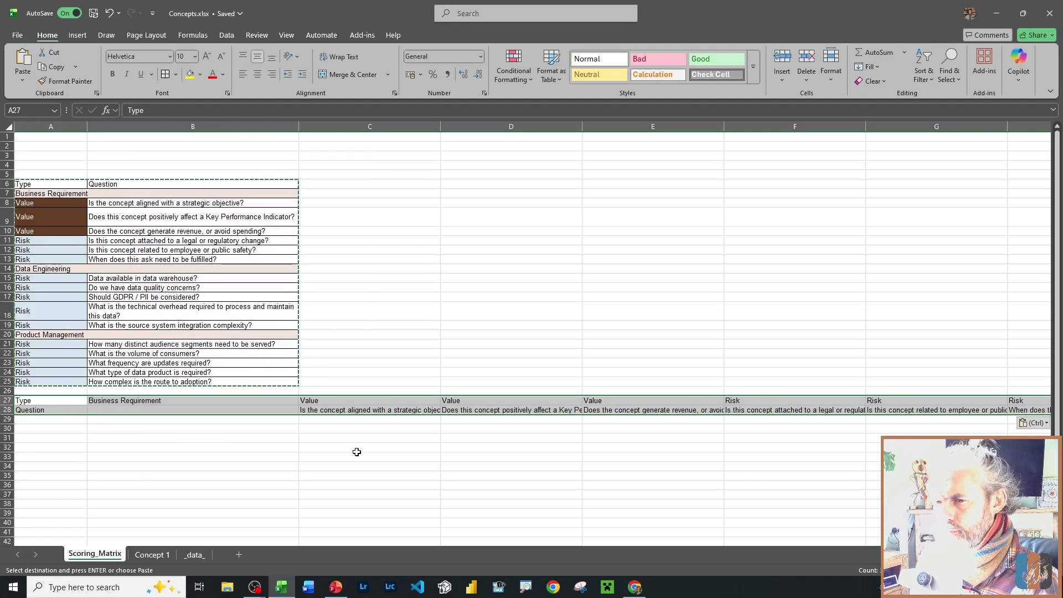
- Move the Business Requirement heading from B27 to C26, above the first Value column
left_click(355, 450)
left_click(226, 403)
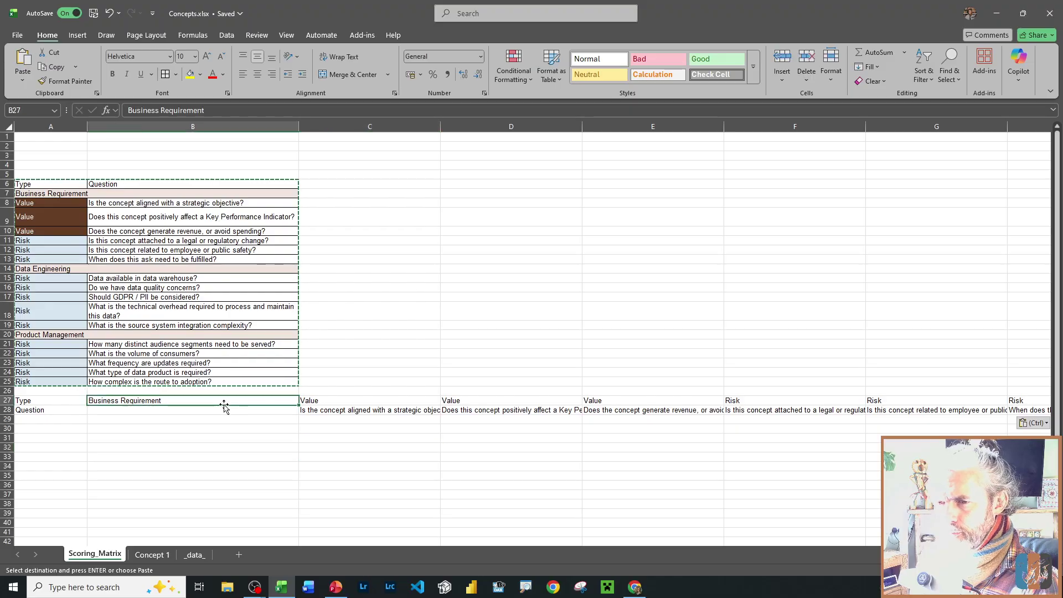
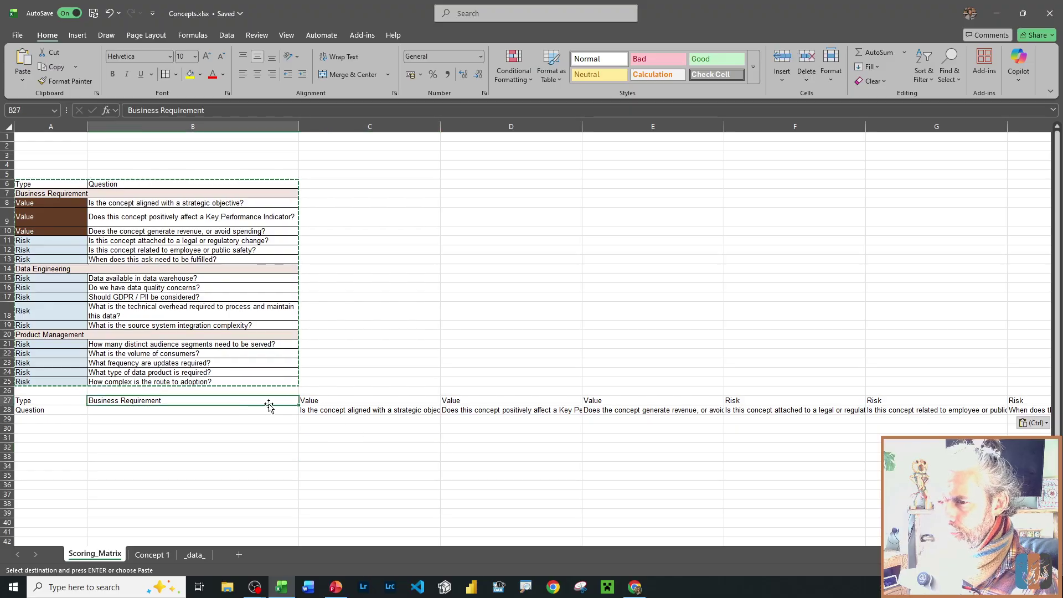
left_click_drag(269, 406, 332, 392)
left_click(368, 450)
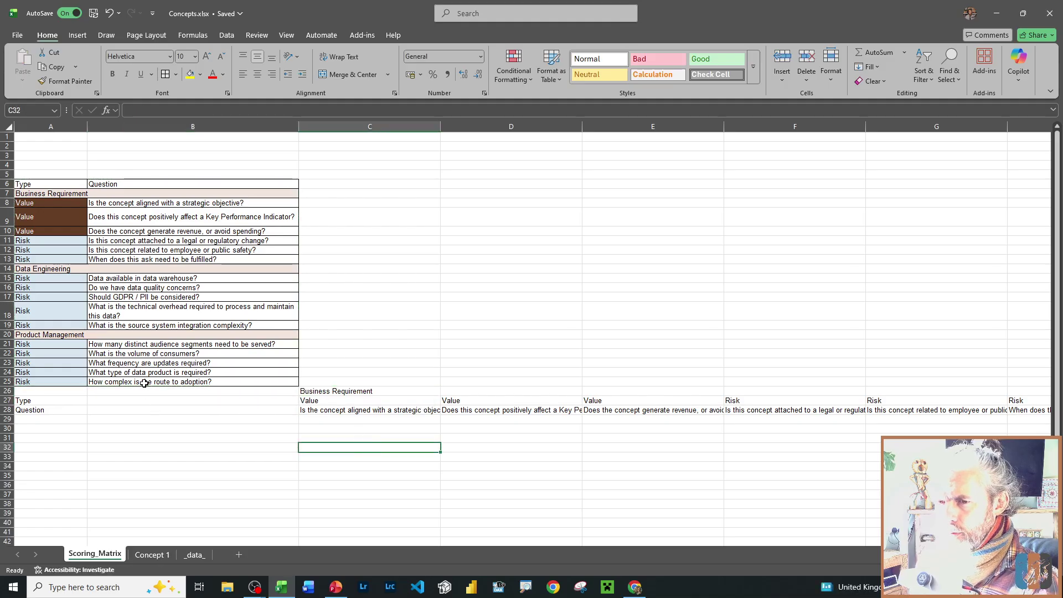
- Delete columns A and B with the original vertical question table, keeping the transposed questions
left_click_drag(169, 126, 83, 155)
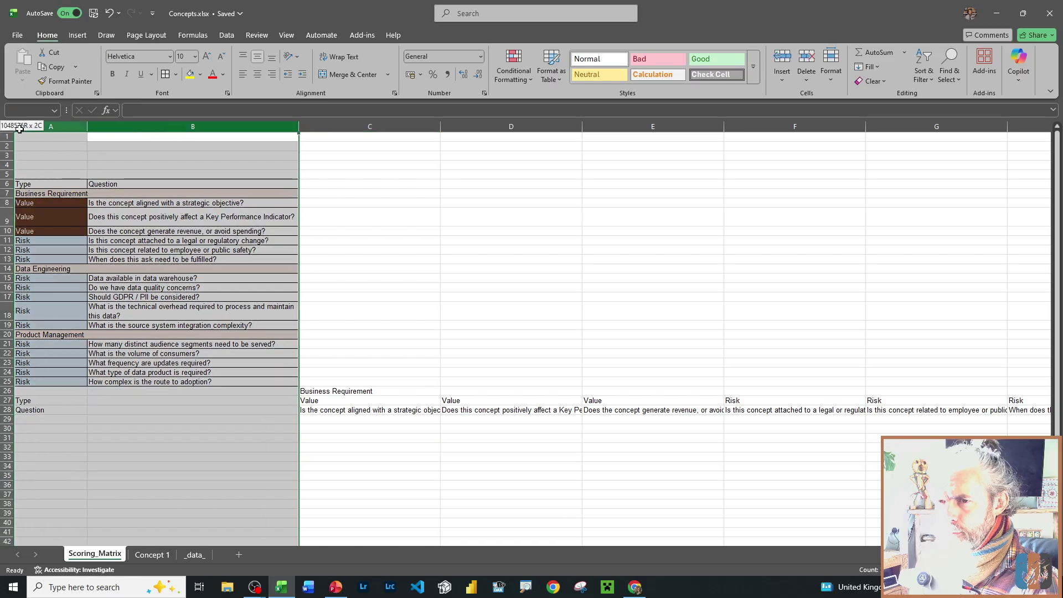
right_click(89, 152)
left_click(183, 296)
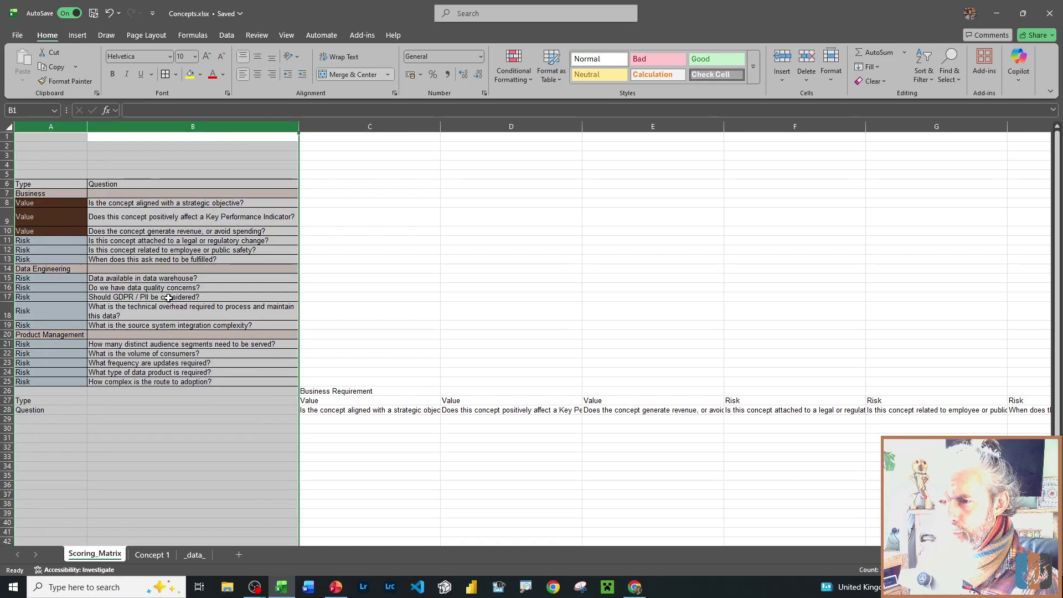
left_click(332, 344)
left_click(209, 373)
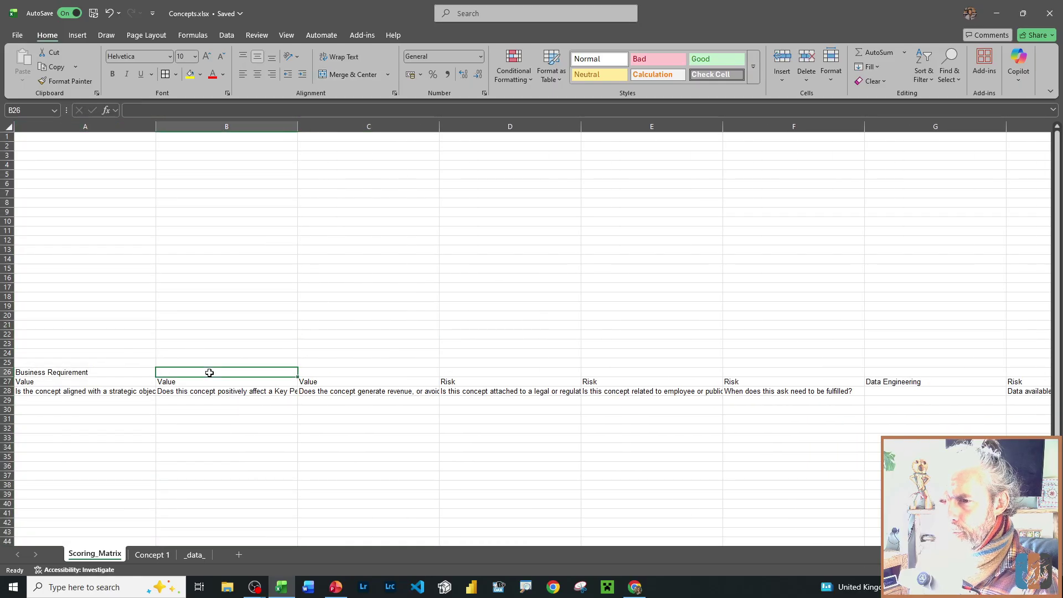
- Wrap the text of the questions in row 28
left_click(73, 392)
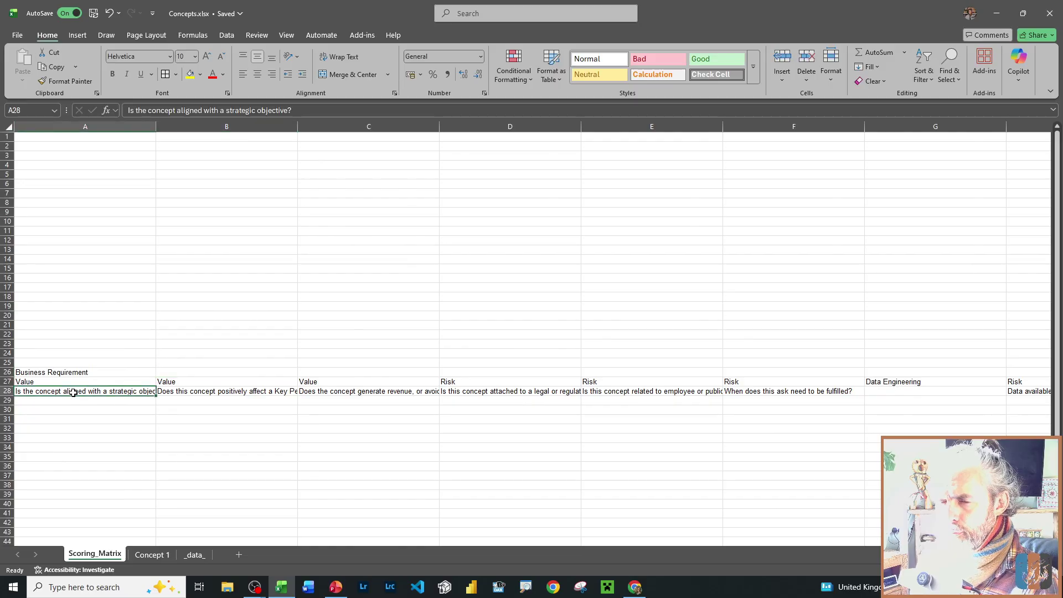
left_click(6, 391)
left_click(339, 56)
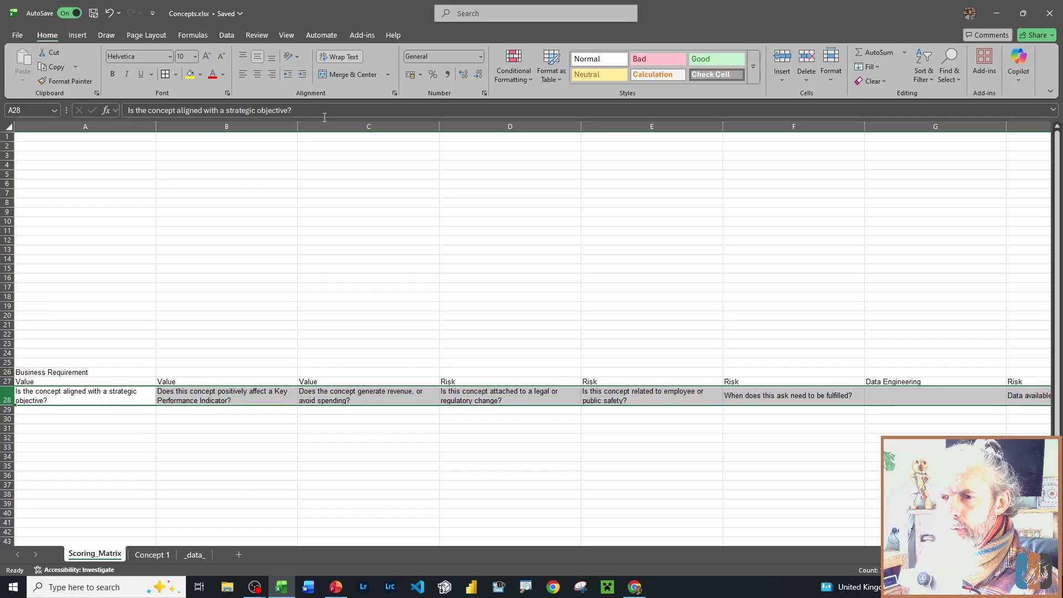
left_click(215, 222)
- Narrow all columns evenly to about a third of their width and autofit the height of question row 28
left_click(7, 122)
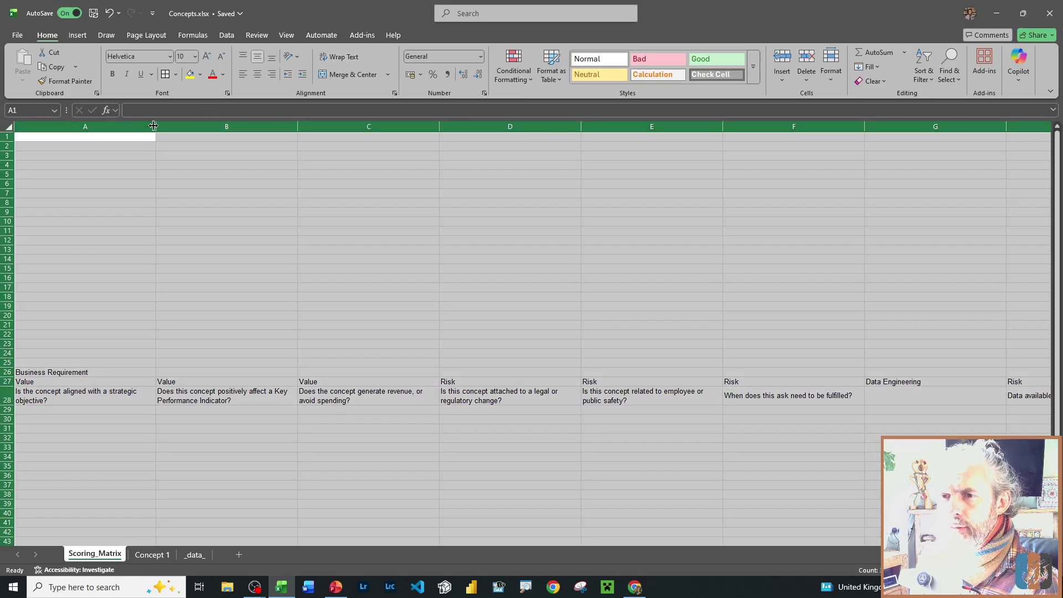
left_click_drag(156, 126, 62, 133)
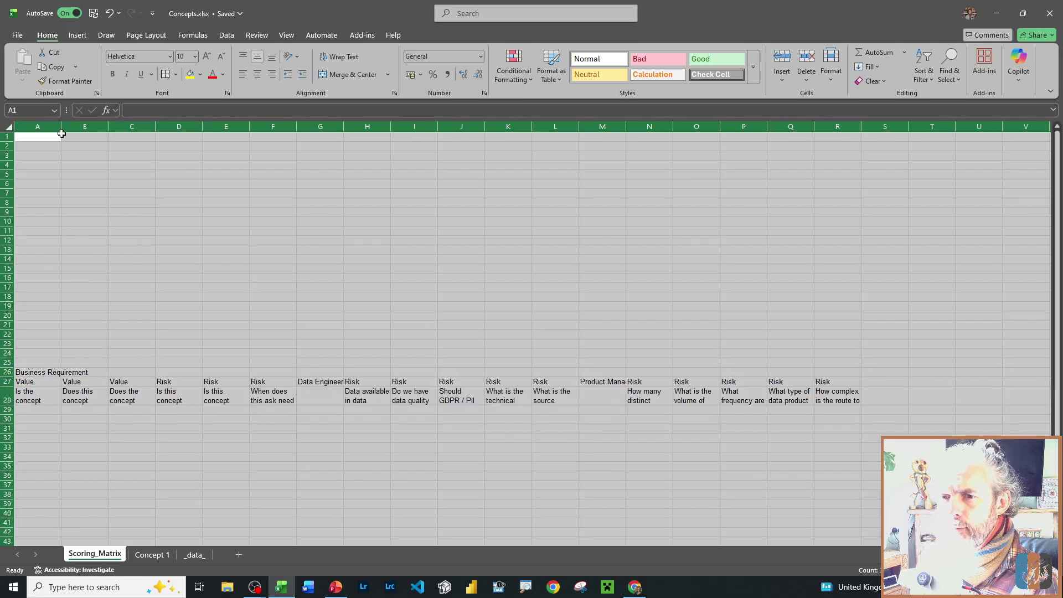
left_click(103, 312)
double_click(7, 405)
left_click(359, 437)
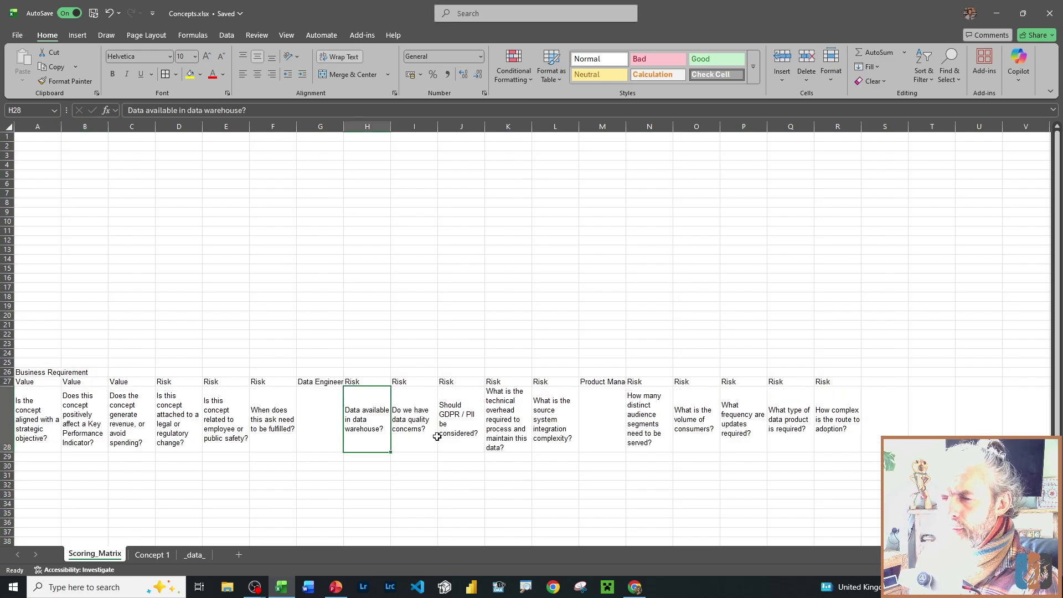
- Move the Data Engineering heading to H26 and the Product Management heading to N26, above their first questions
left_click(331, 381)
left_click_drag(331, 378, 357, 372)
left_click(554, 421)
left_click(604, 382)
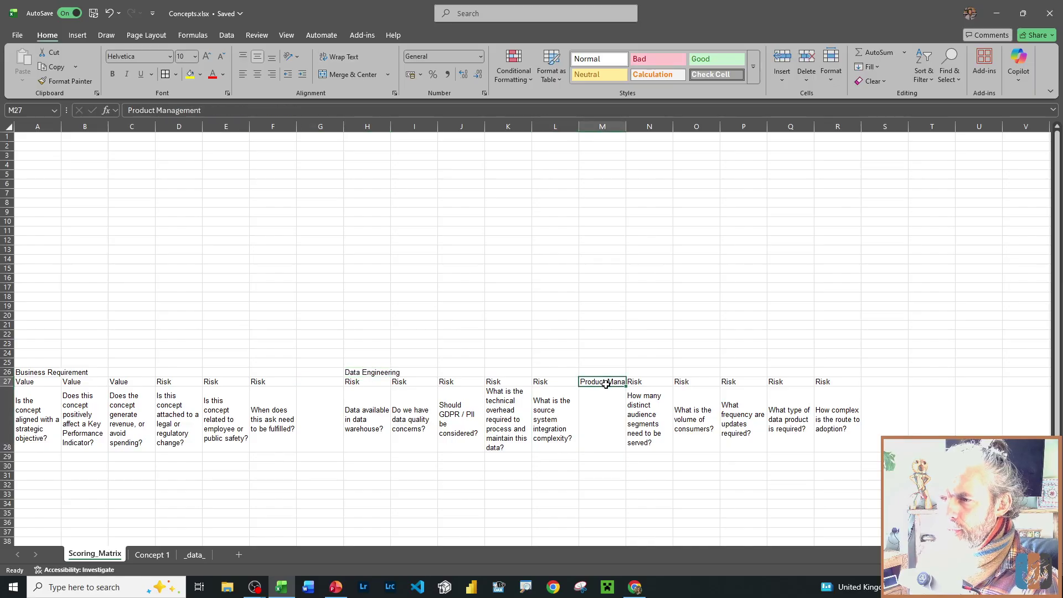
left_click_drag(606, 388, 654, 379)
left_click(584, 399)
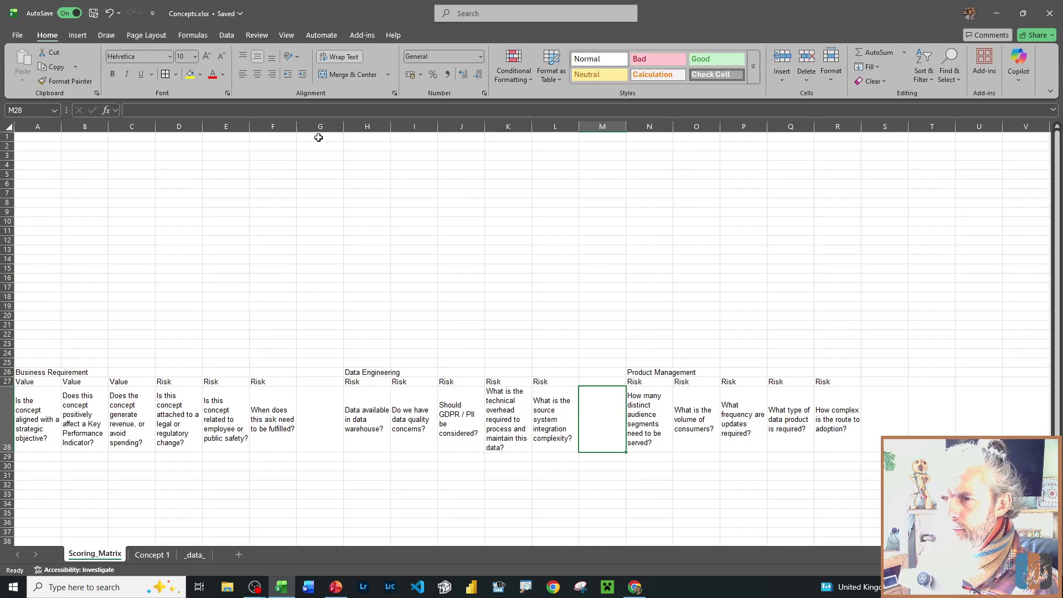
- Align the contents of all cells in the sheet to the top
left_click(235, 240)
left_click(189, 242)
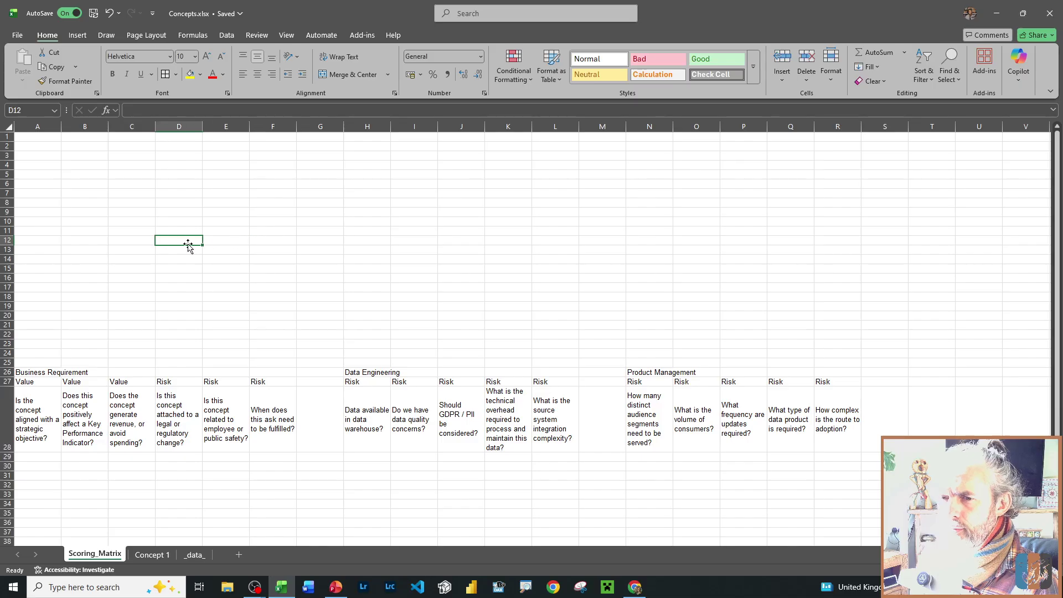
left_click(331, 272)
left_click(5, 130)
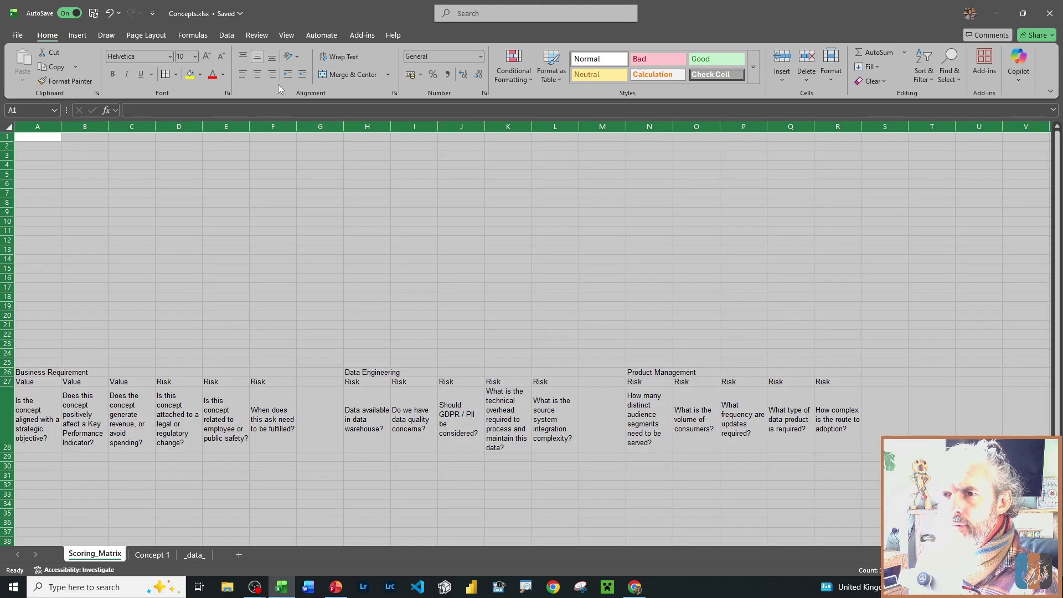
left_click(243, 56)
left_click(179, 269)
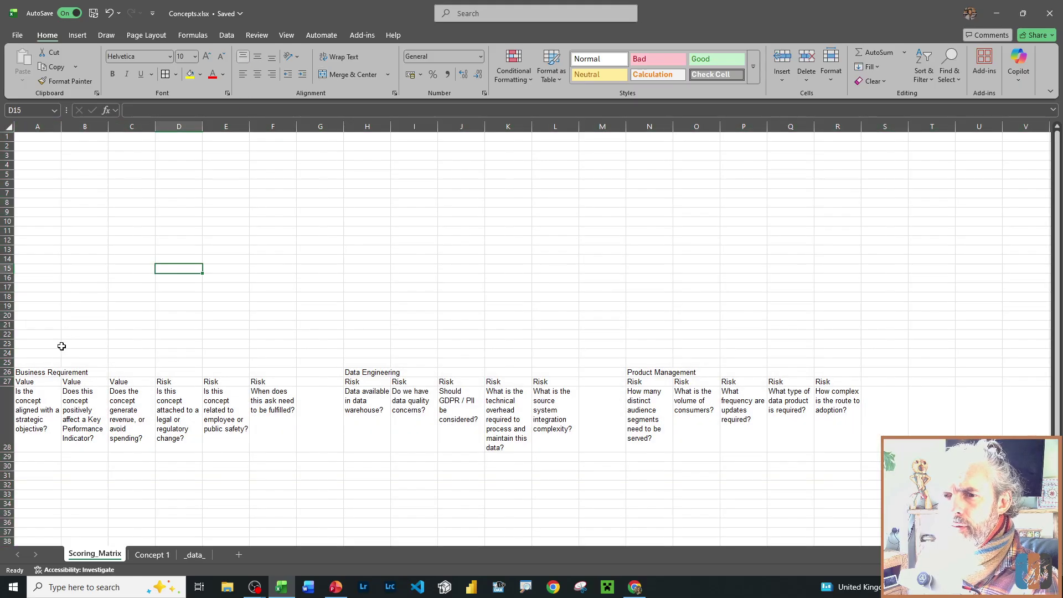
- Delete the empty rows 3 to 23 above the question headings
left_click_drag(4, 344, 44, 156)
right_click(87, 207)
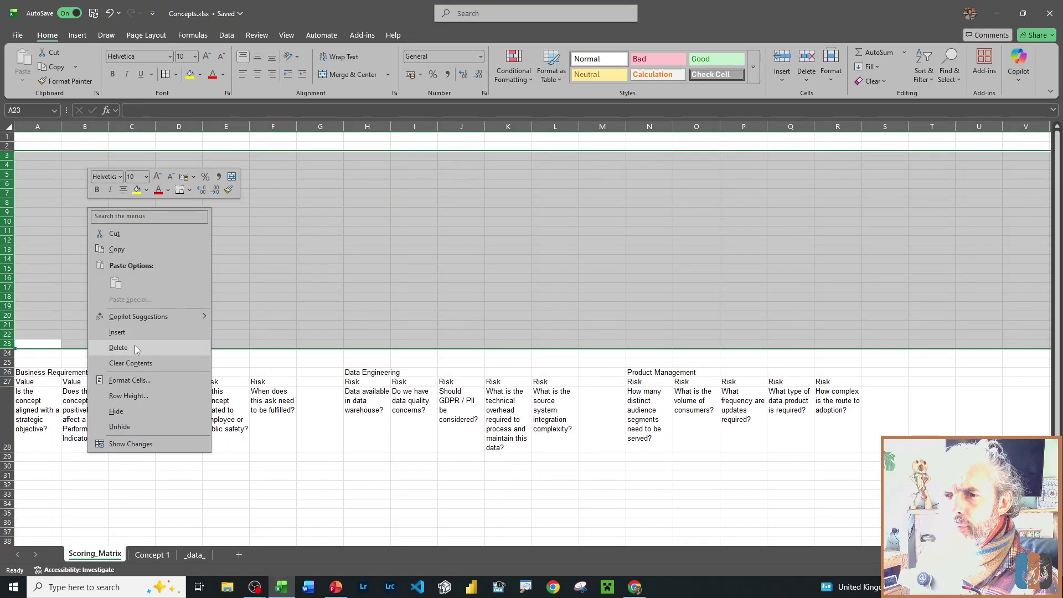
left_click(119, 347)
left_click(379, 258)
left_click(554, 278)
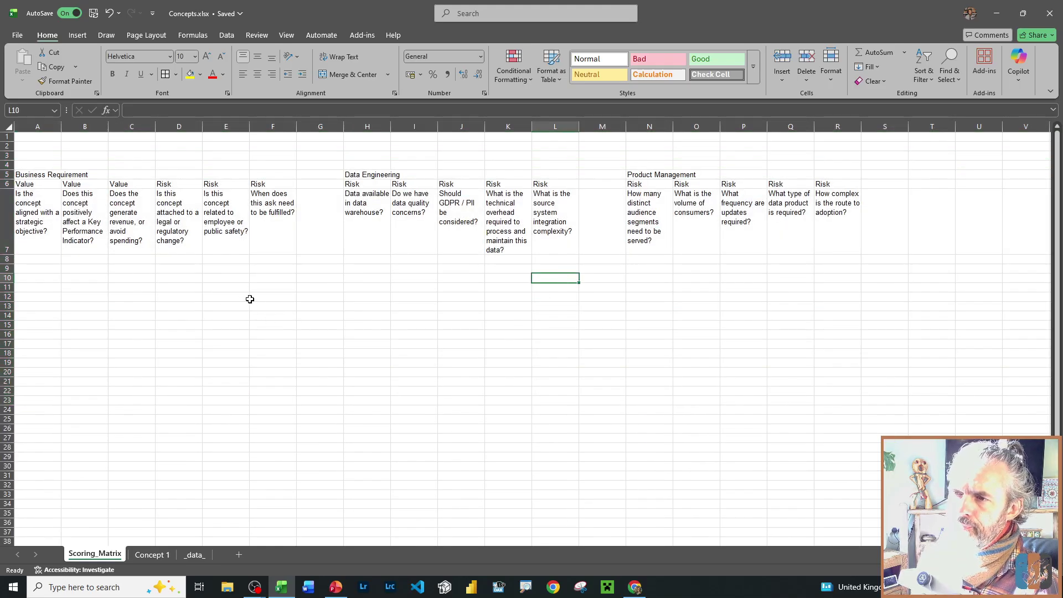
- Insert four blank columns before the Business Requirement questions, three at the sheet's start and one more at column B
left_click_drag(49, 126, 149, 127)
right_click(150, 126)
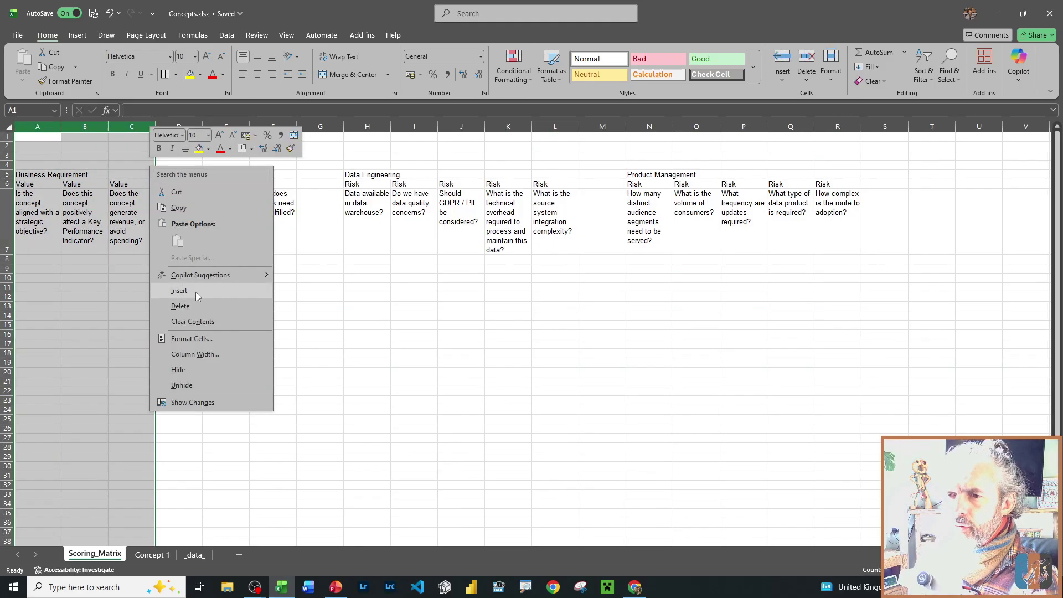
left_click(194, 308)
left_click(544, 306)
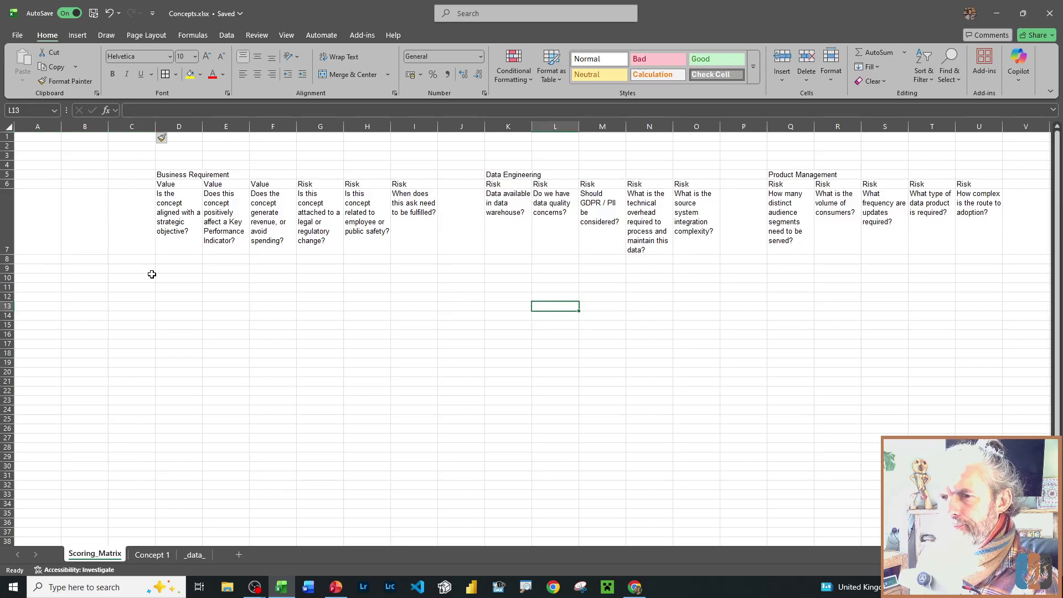
left_click(42, 261)
left_click(115, 266)
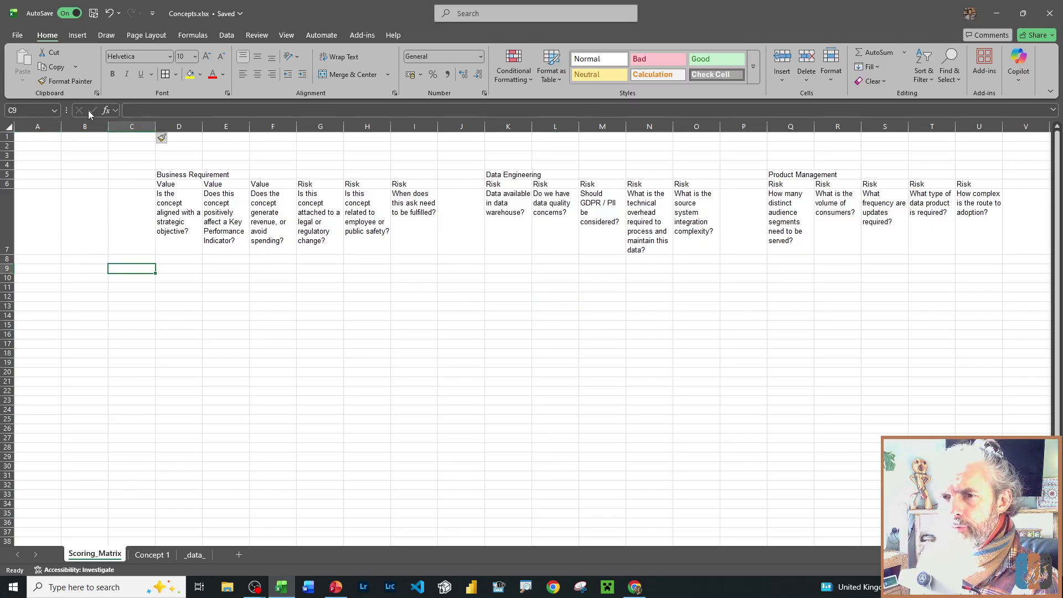
right_click(86, 127)
left_click(140, 261)
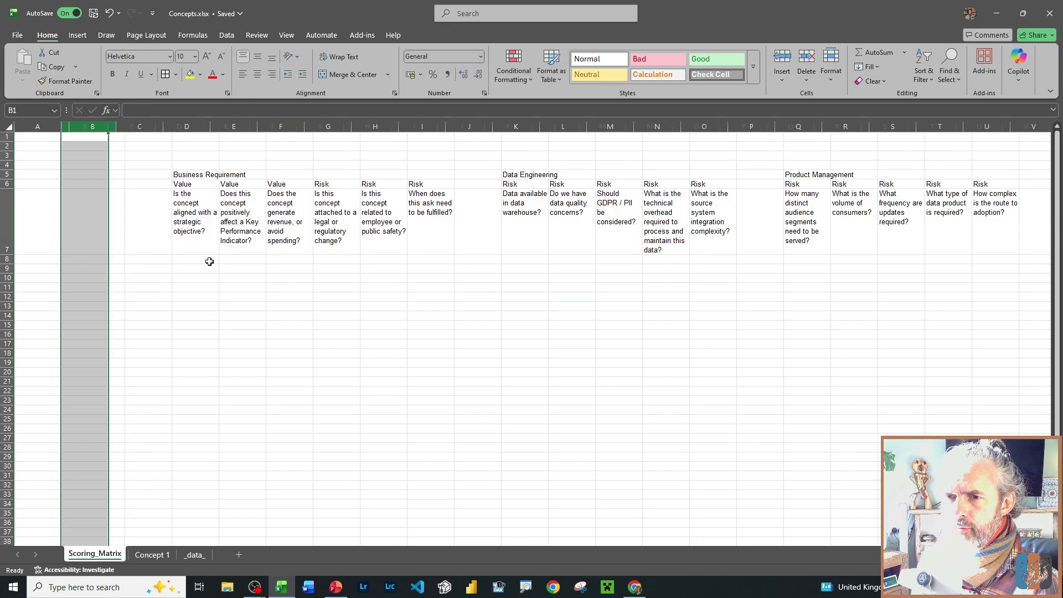
left_click(319, 276)
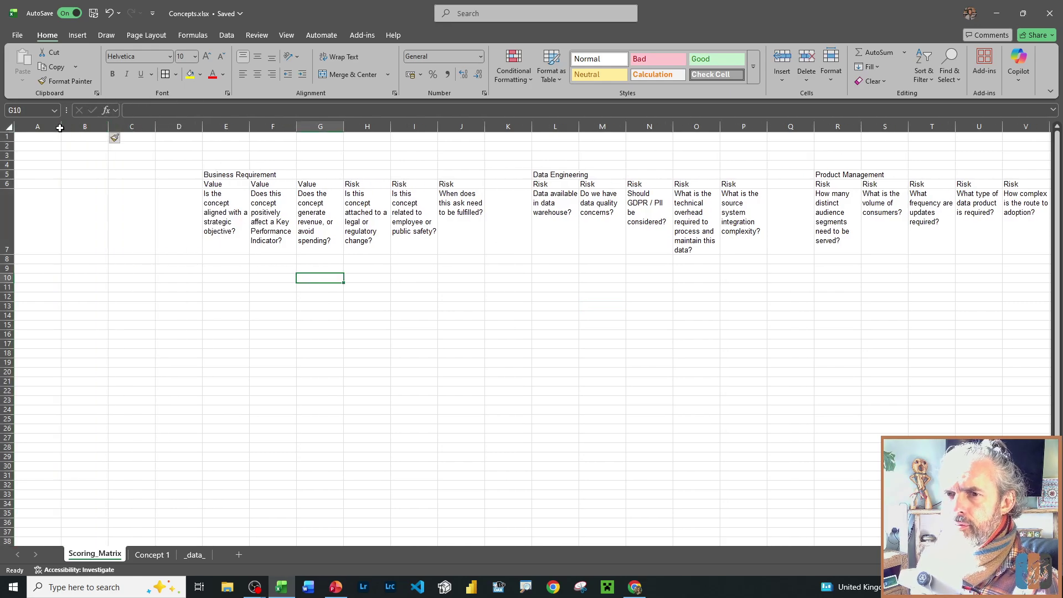
- Narrow all columns of the sheet slightly and evenly
left_click(9, 127)
left_click_drag(60, 127, 60, 126)
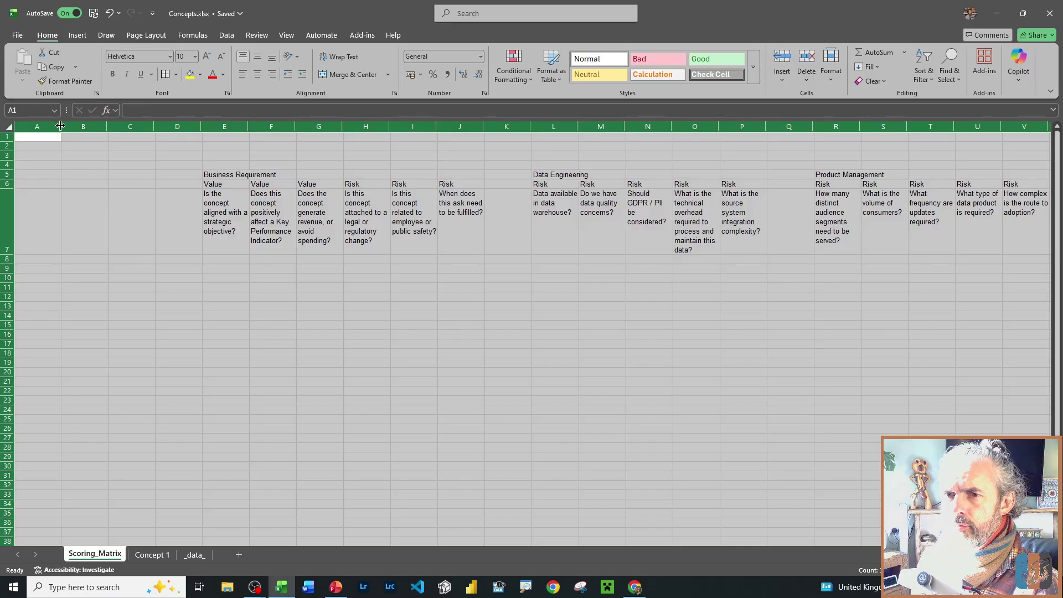
left_click(458, 371)
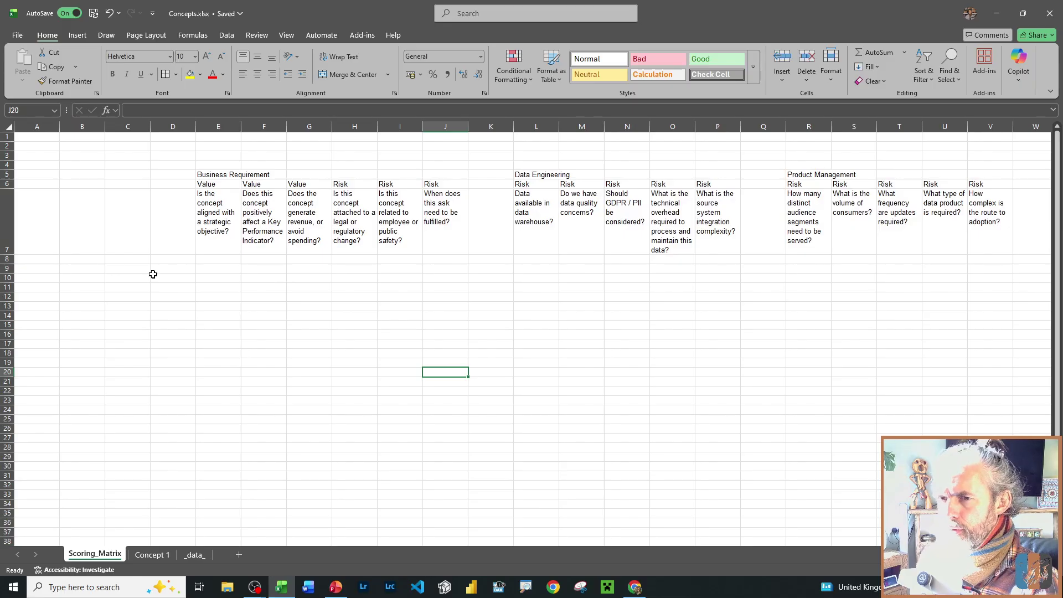
left_click_drag(60, 260, 195, 498)
left_click(339, 343)
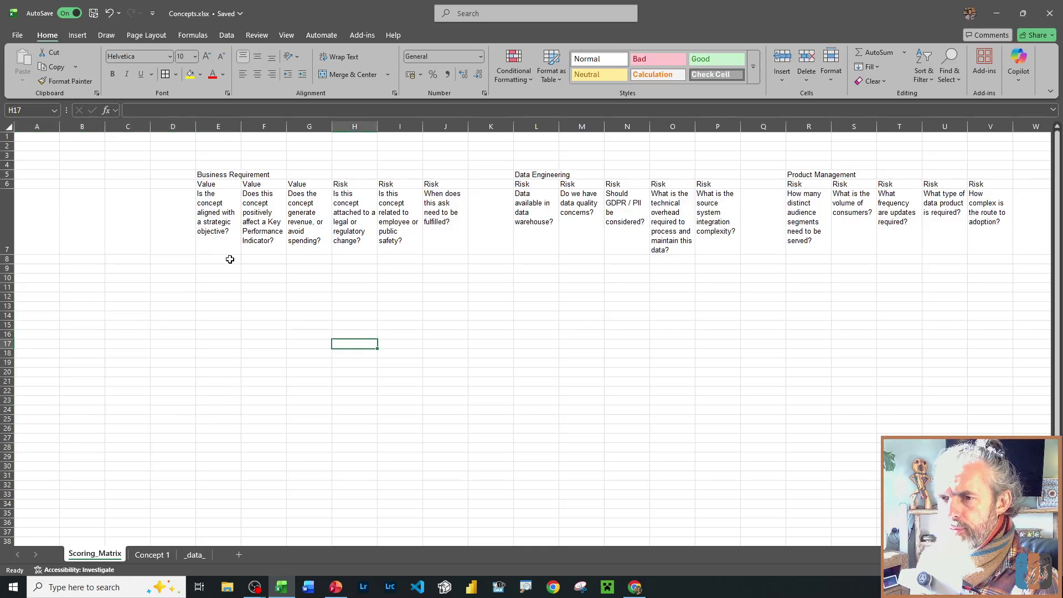
left_click_drag(230, 260, 501, 498)
left_click_drag(529, 259, 784, 478)
left_click_drag(800, 260, 941, 479)
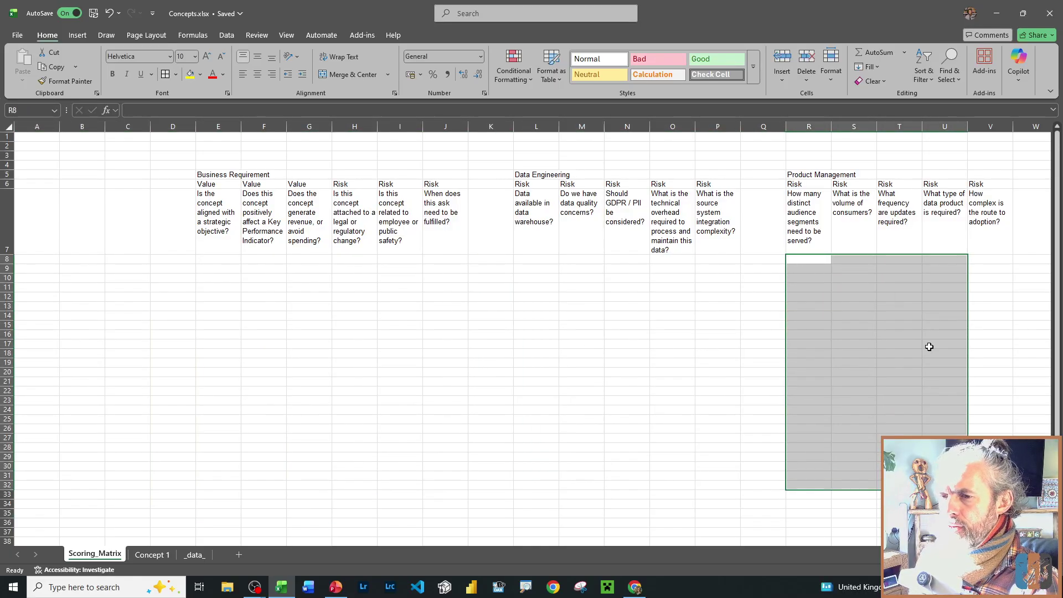
left_click(673, 328)
left_click(157, 281)
left_click_drag(157, 280, 25, 261)
- Copy the Department, Stakeholder, Title and Additional Information labels from A1:A4 of Concept 1 and paste them transposed into A7:D7 of Scoring_Matrix
left_click(152, 555)
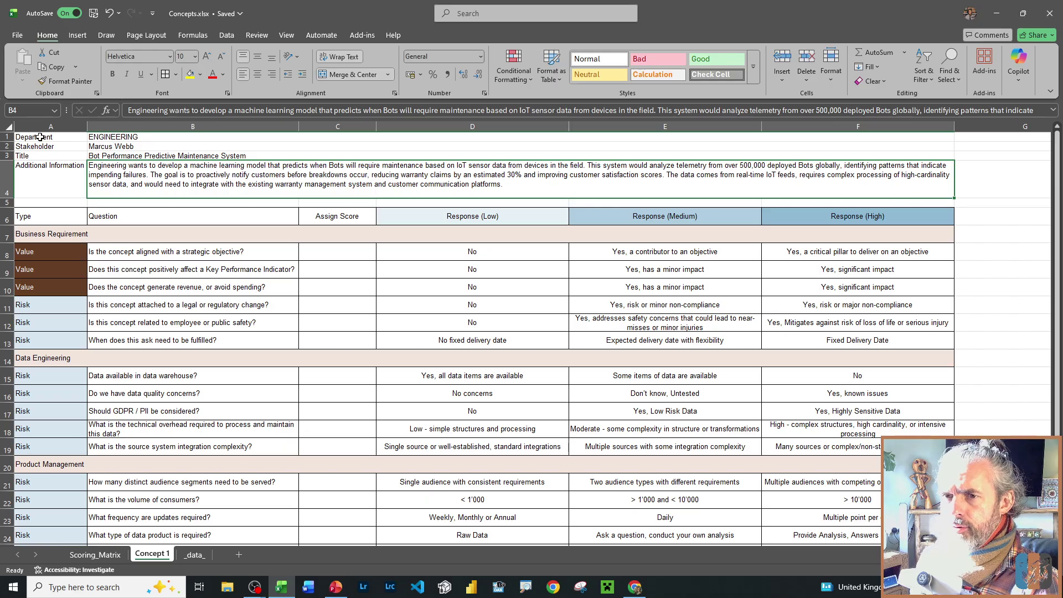
left_click_drag(40, 137, 49, 191)
key("ctrl+c")
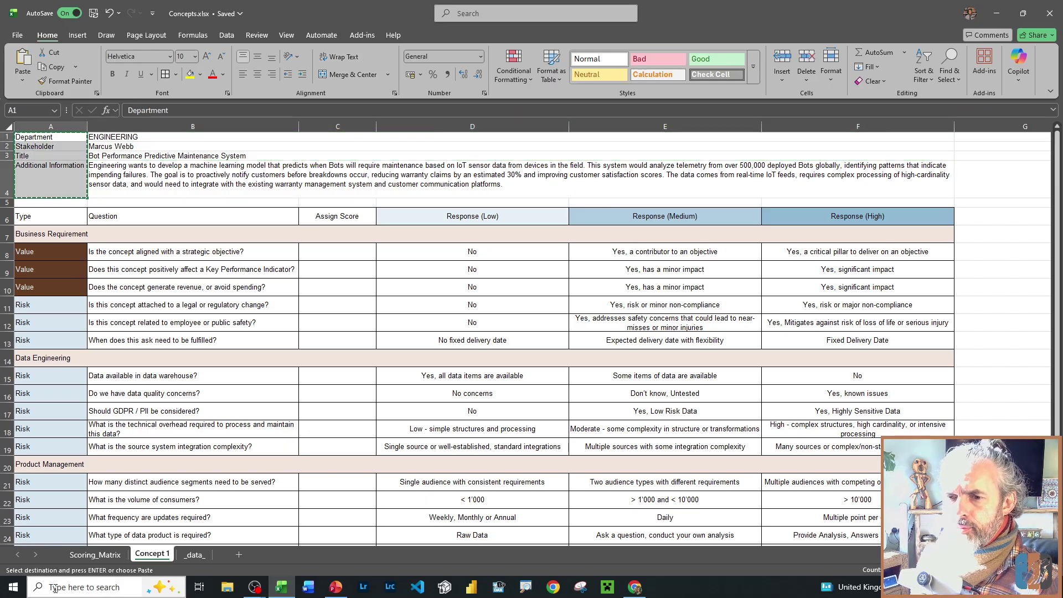
left_click(95, 555)
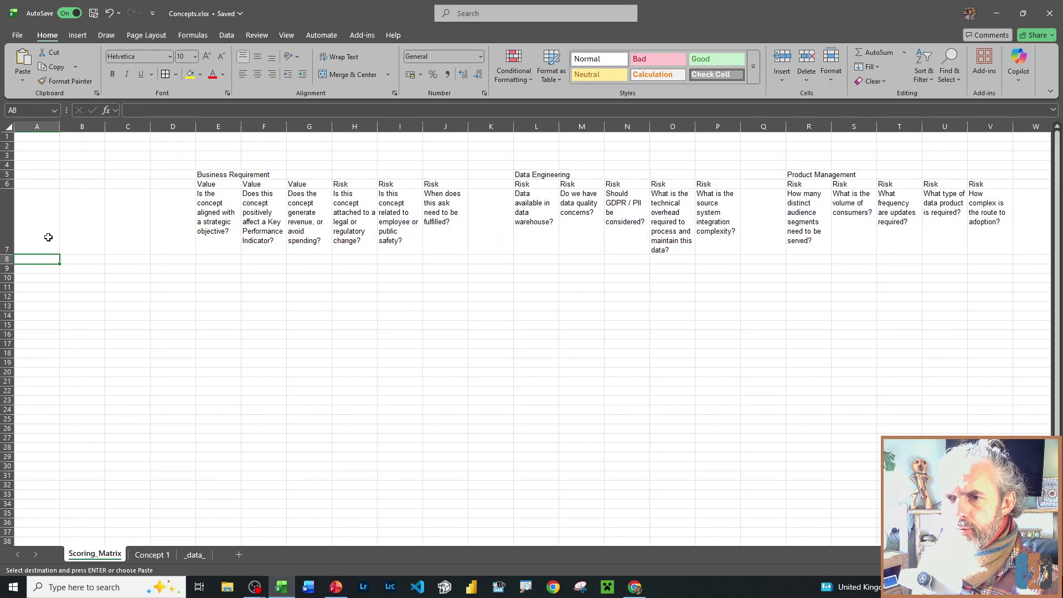
right_click(48, 237)
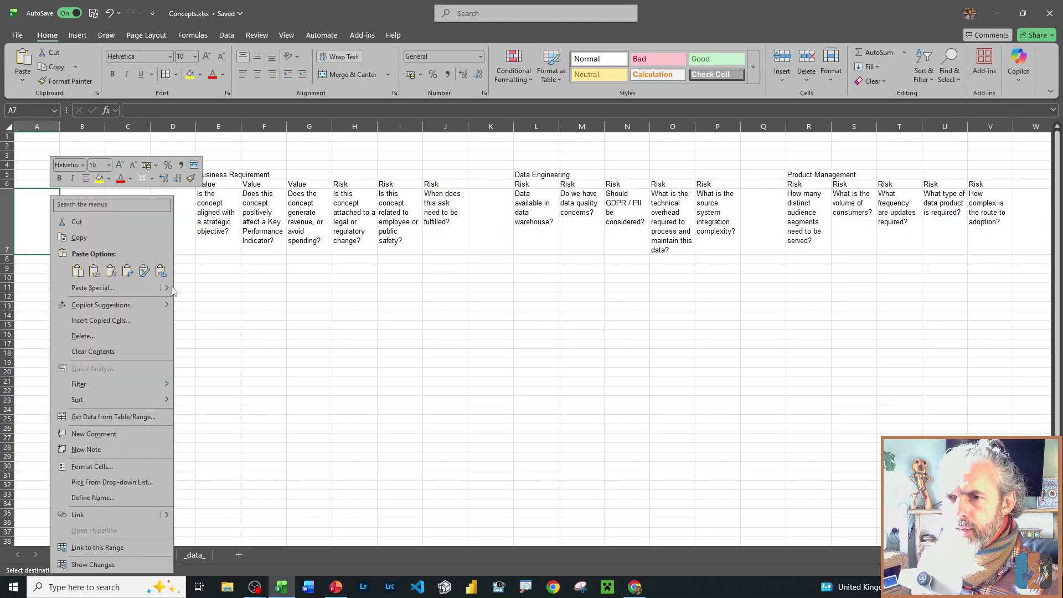
left_click(128, 272)
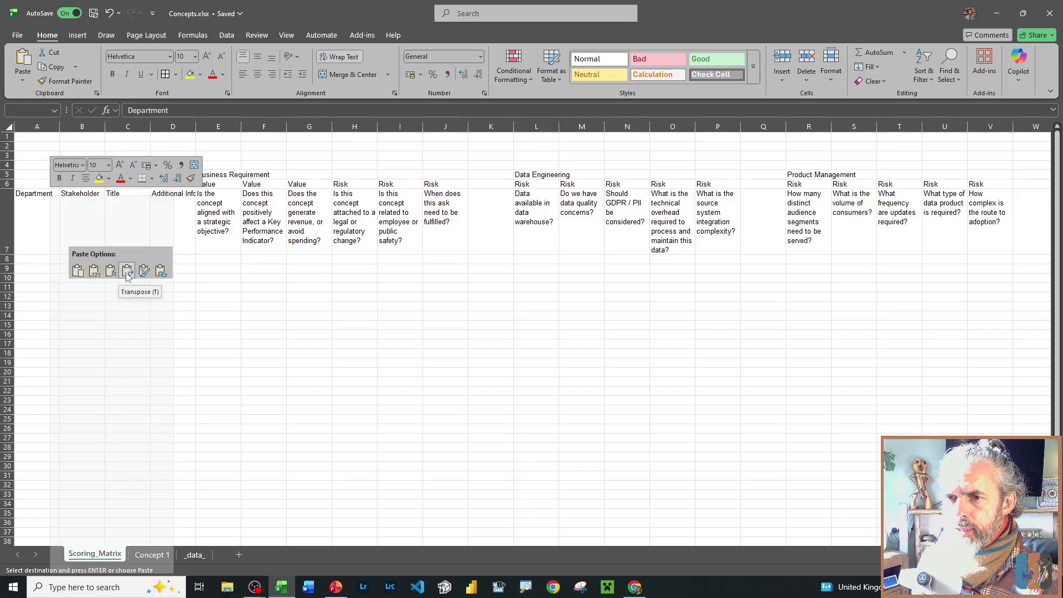
left_click(309, 334)
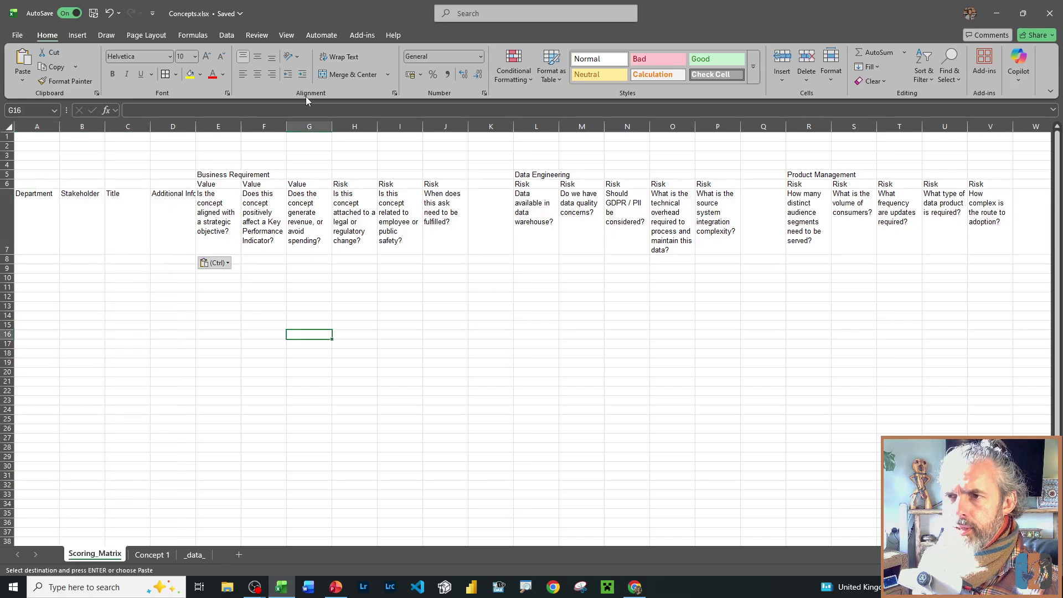
key("Escape")
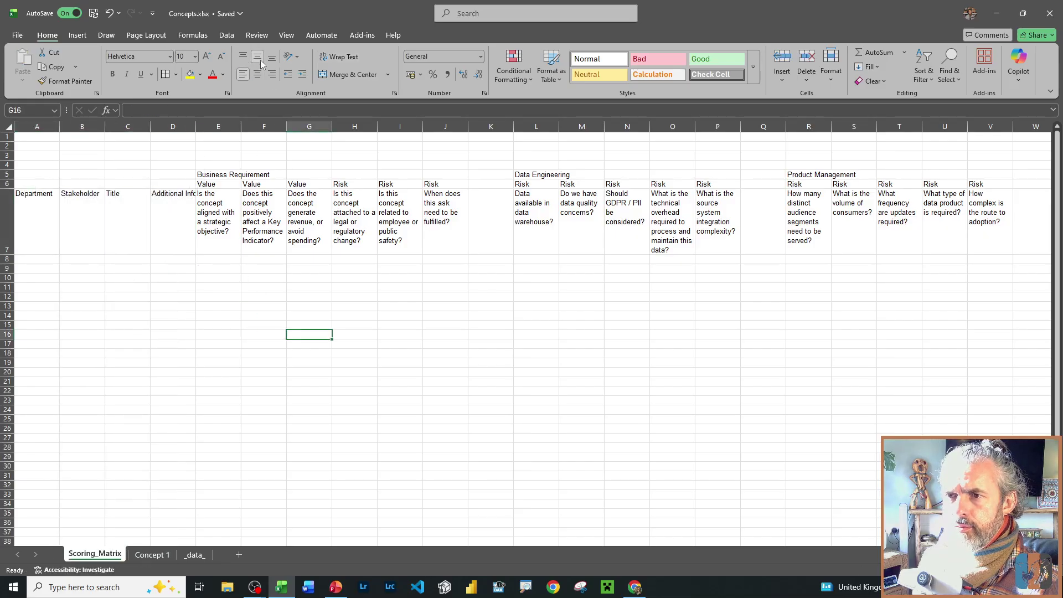
- Wrap the text of the labels in A7:D7 and align them to the bottom of the row
left_click_drag(171, 206, 23, 221)
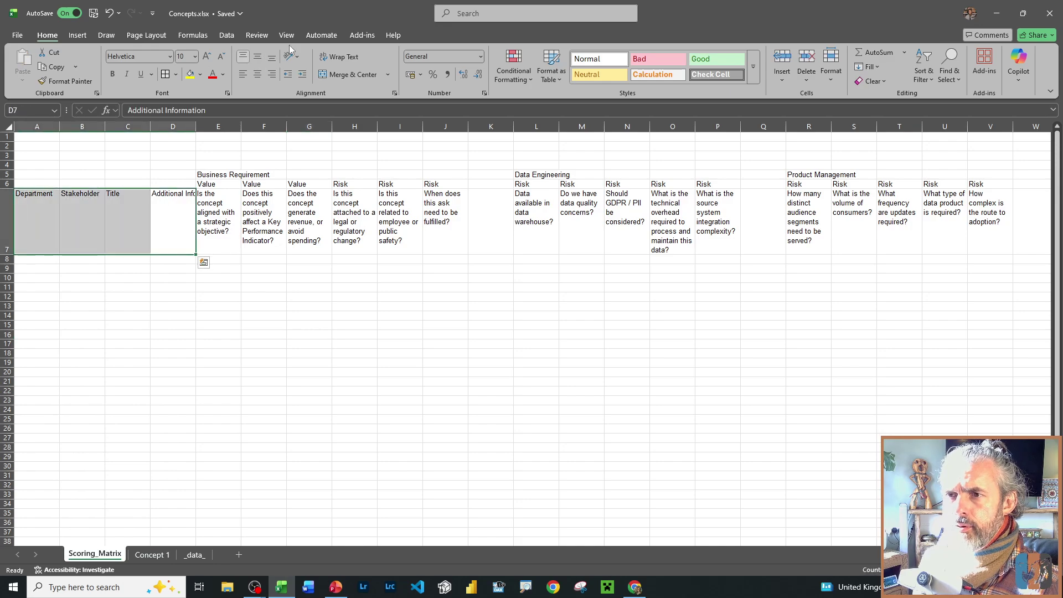
left_click(342, 58)
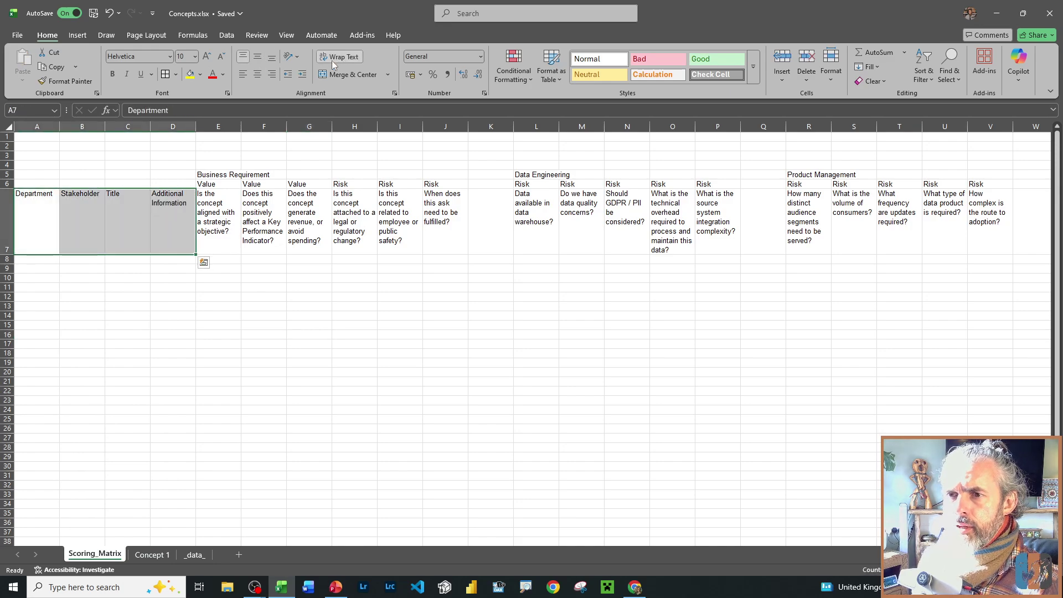
left_click(272, 57)
left_click(283, 361)
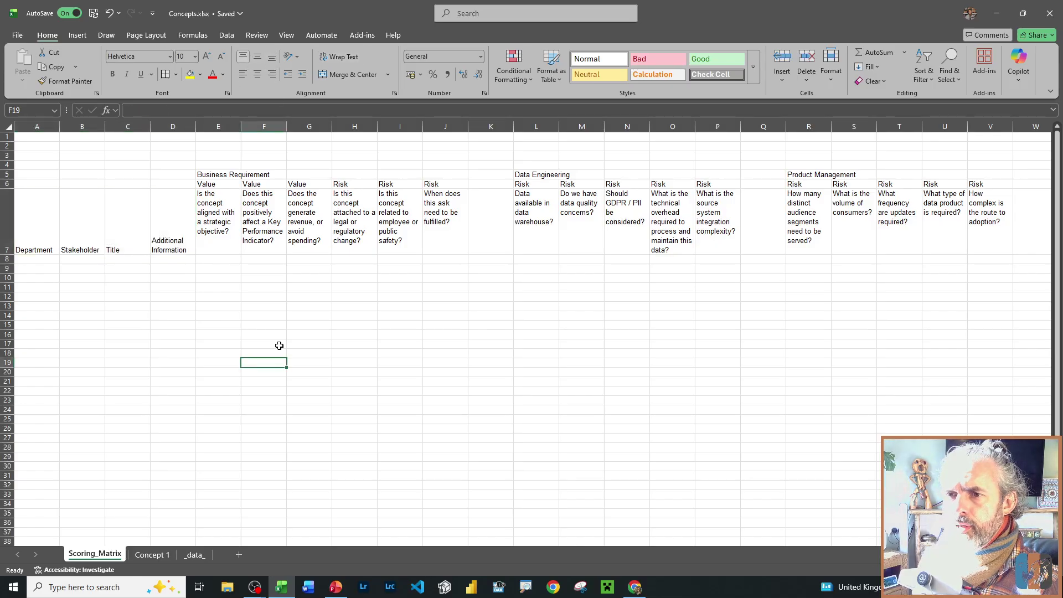
- Insert a blank column E before the Business Requirement questions and narrow all columns slightly and evenly
right_click(216, 127)
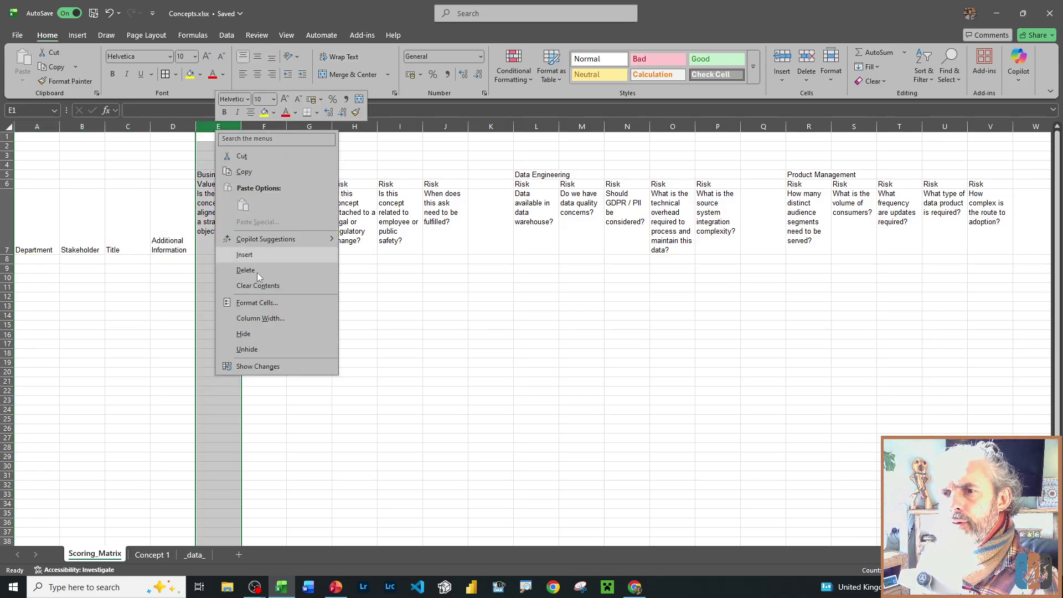
left_click(255, 262)
left_click(253, 277)
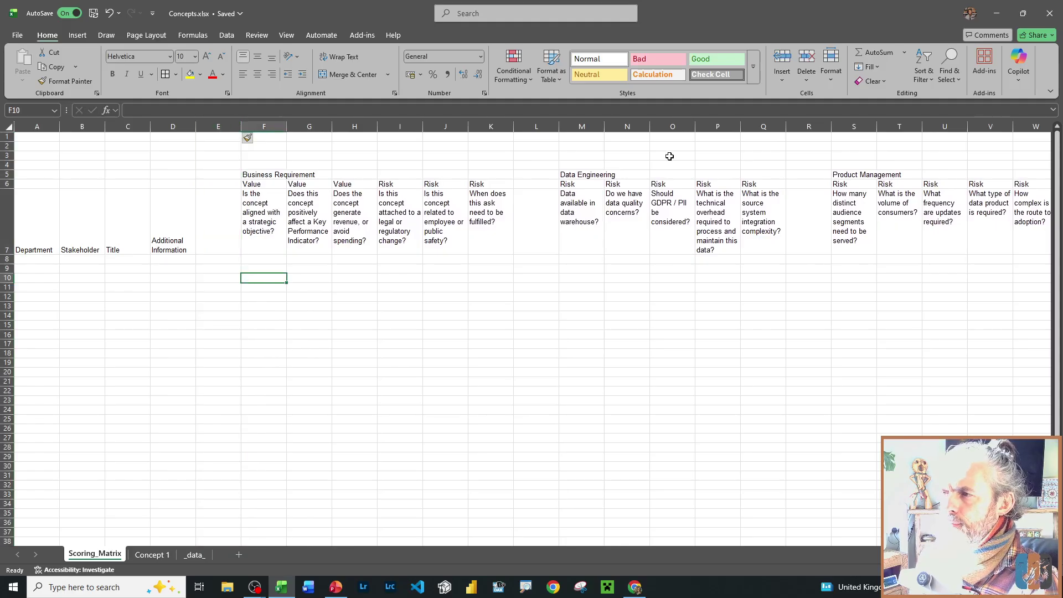
left_click(11, 126)
left_click_drag(60, 126, 58, 127)
left_click(431, 336)
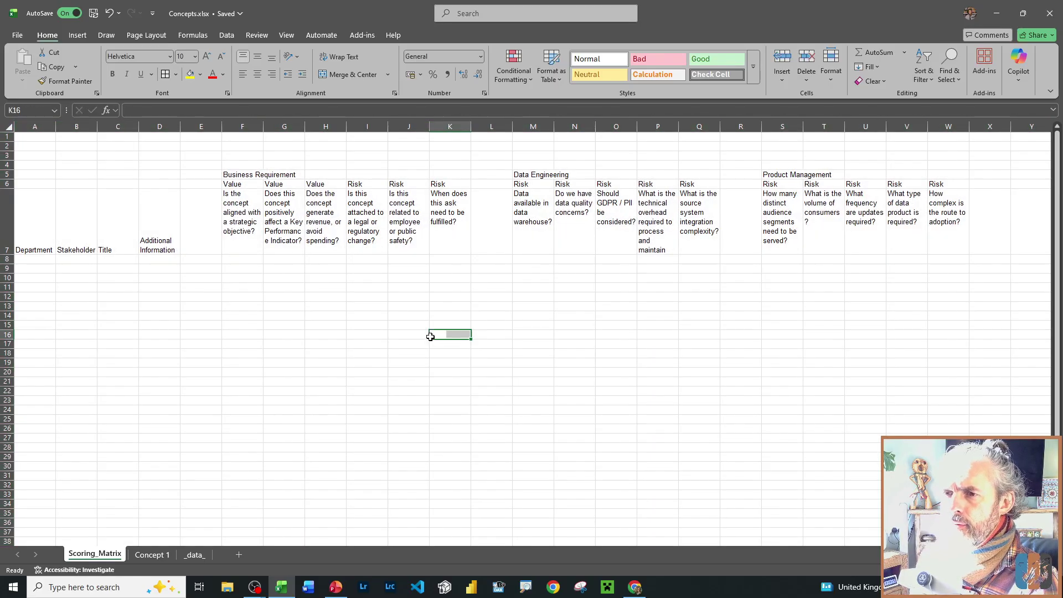
left_click(539, 303)
left_click_drag(200, 317, 213, 252)
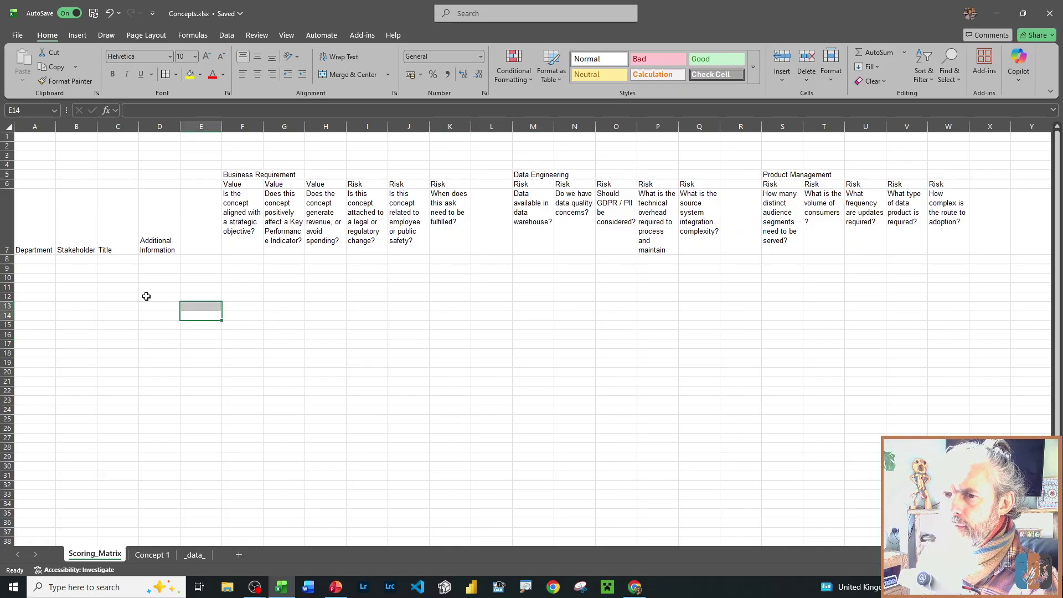
left_click(146, 296)
- Widen the Additional Information column to about three times the width of the other columns
left_click_drag(180, 126, 223, 124)
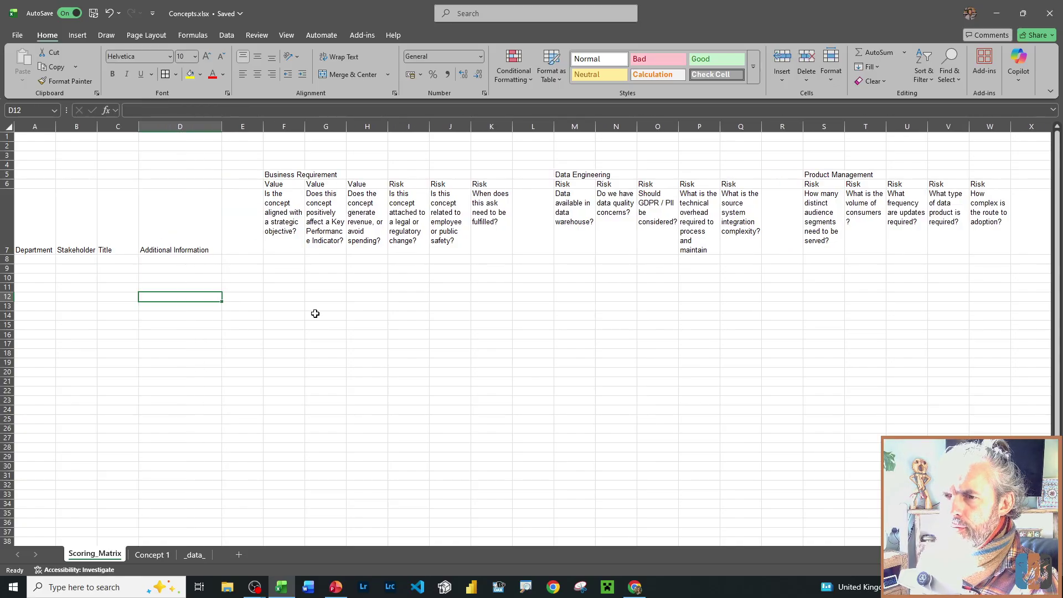
left_click(313, 313)
left_click(422, 288)
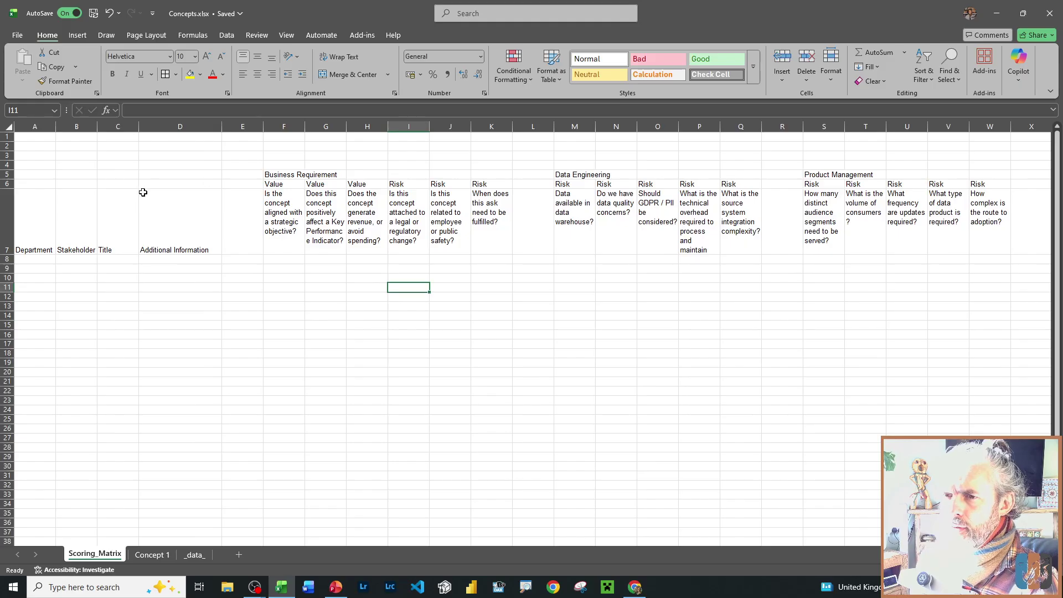
left_click_drag(220, 130, 264, 127)
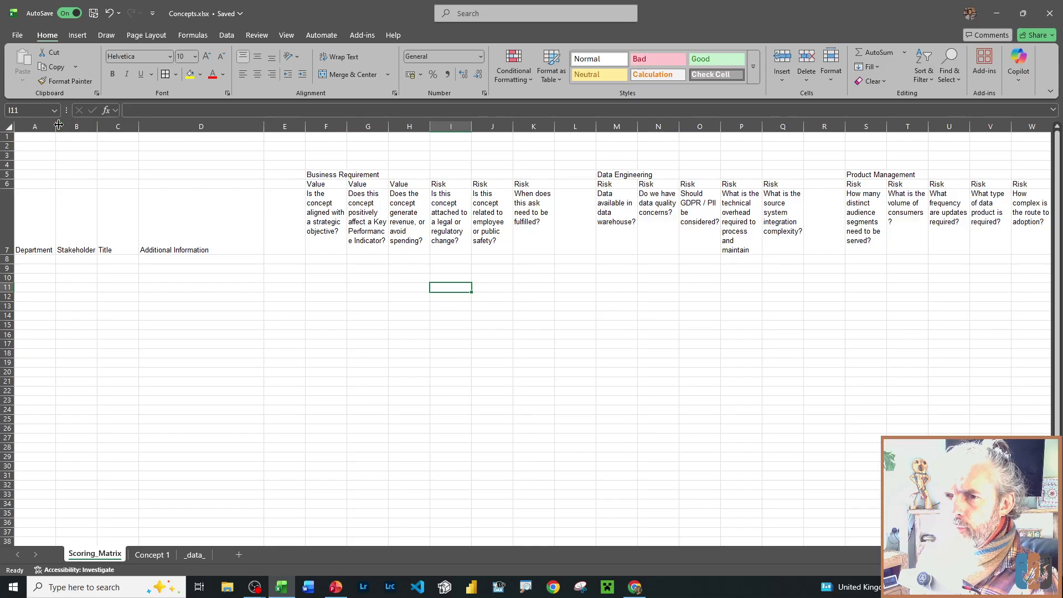
left_click_drag(59, 125, 58, 126)
- Set the exact width of the Additional Information column D to 30
left_click(195, 127)
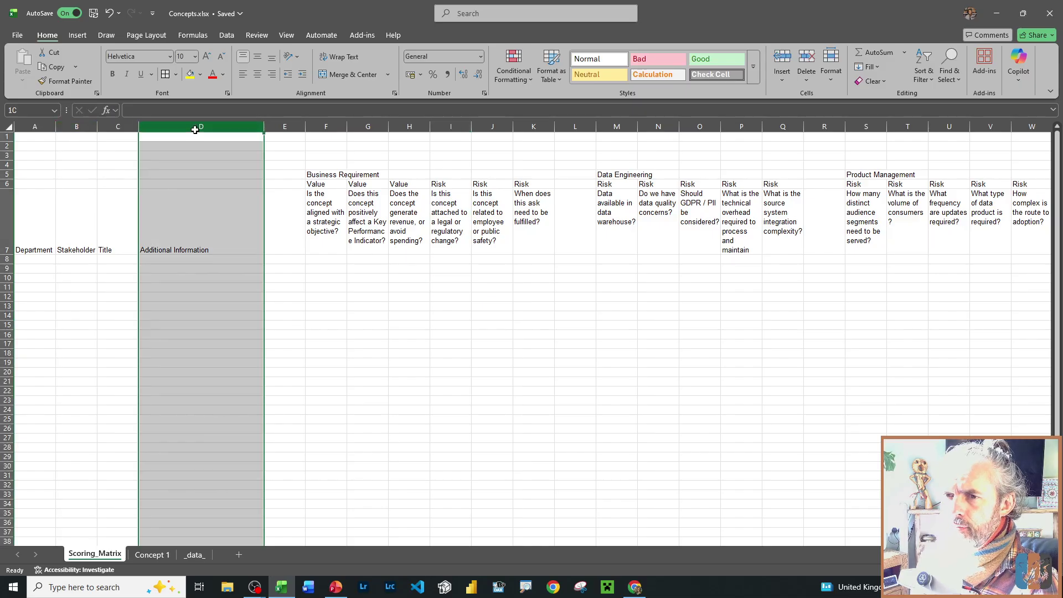
right_click(195, 126)
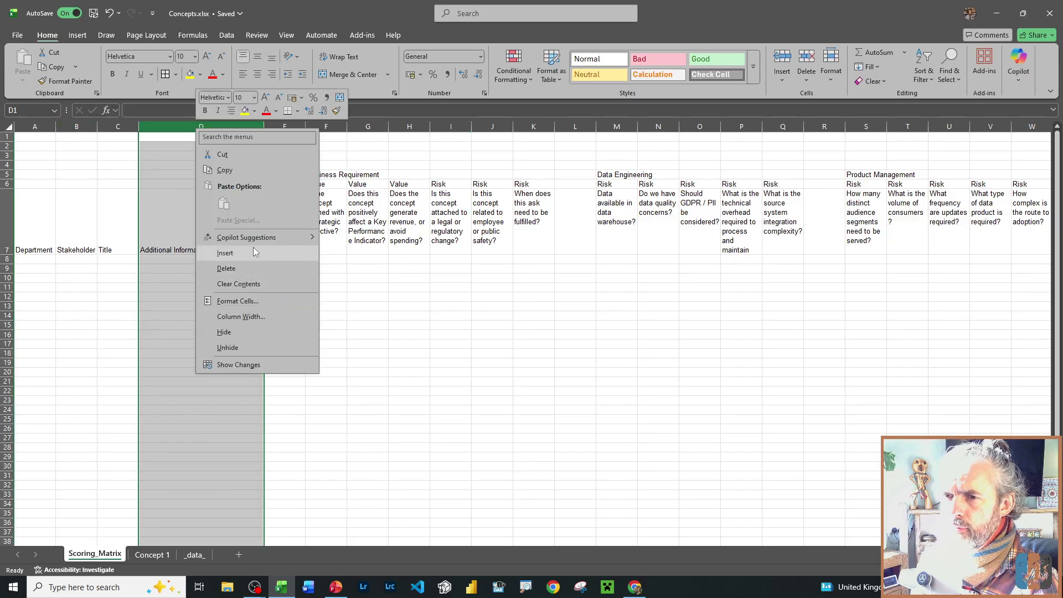
left_click(252, 317)
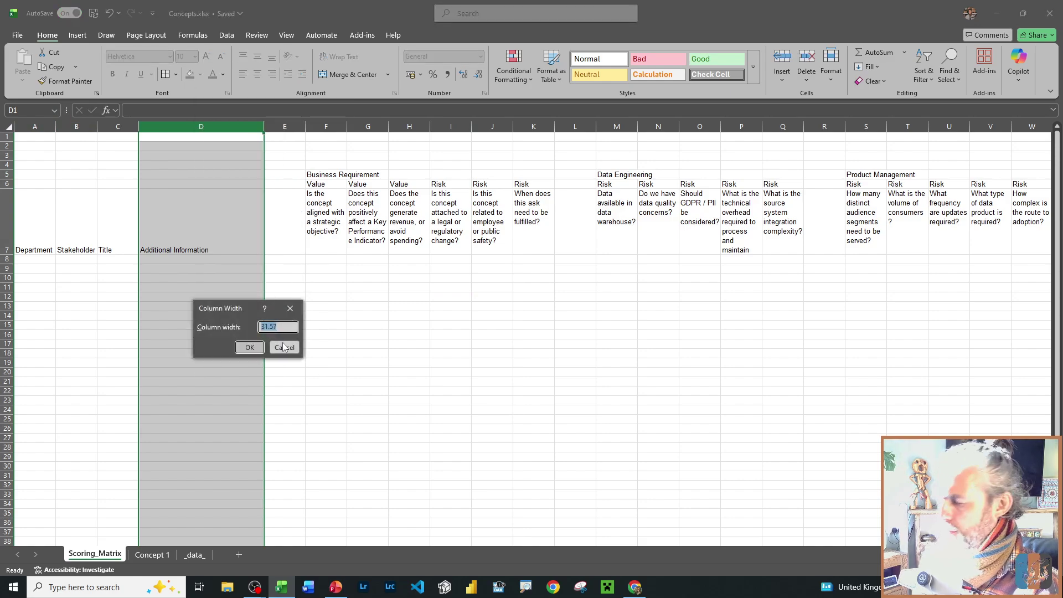
type("30")
key("Return")
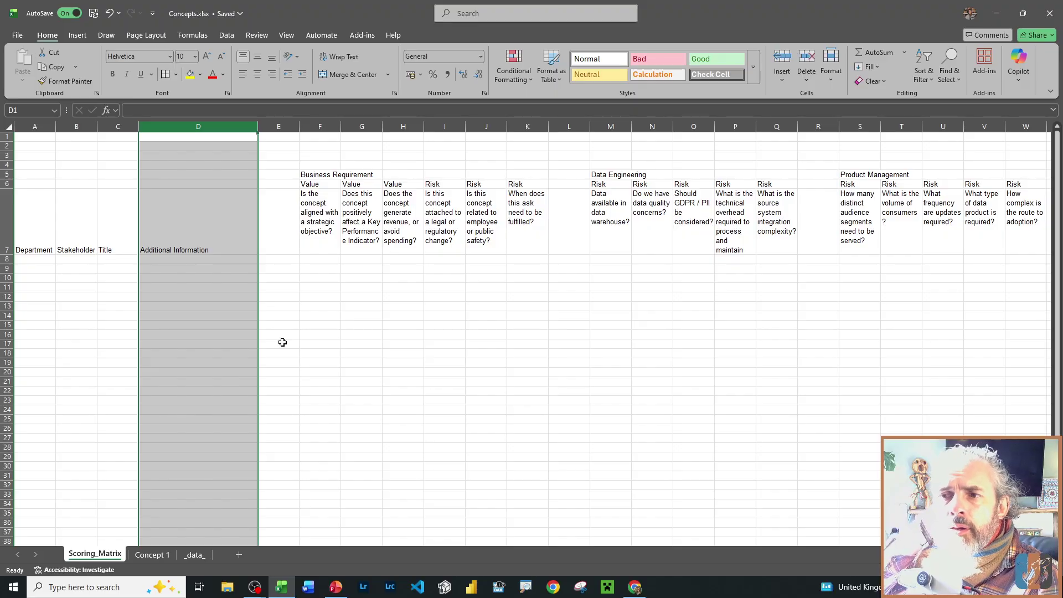
left_click(230, 156)
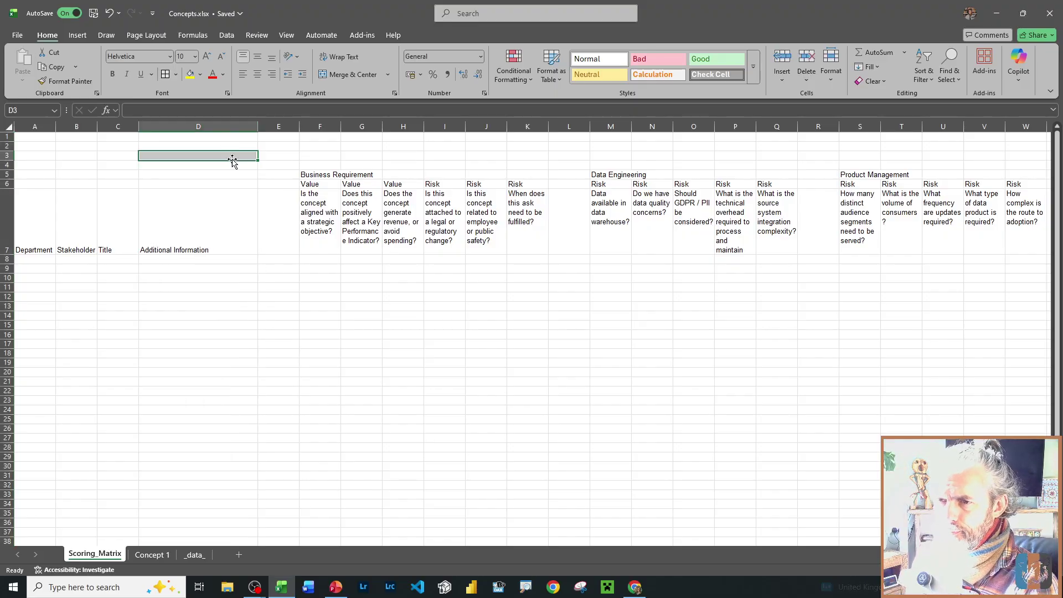
- Set the exact width of the Additional Information column D to 50
right_click(225, 126)
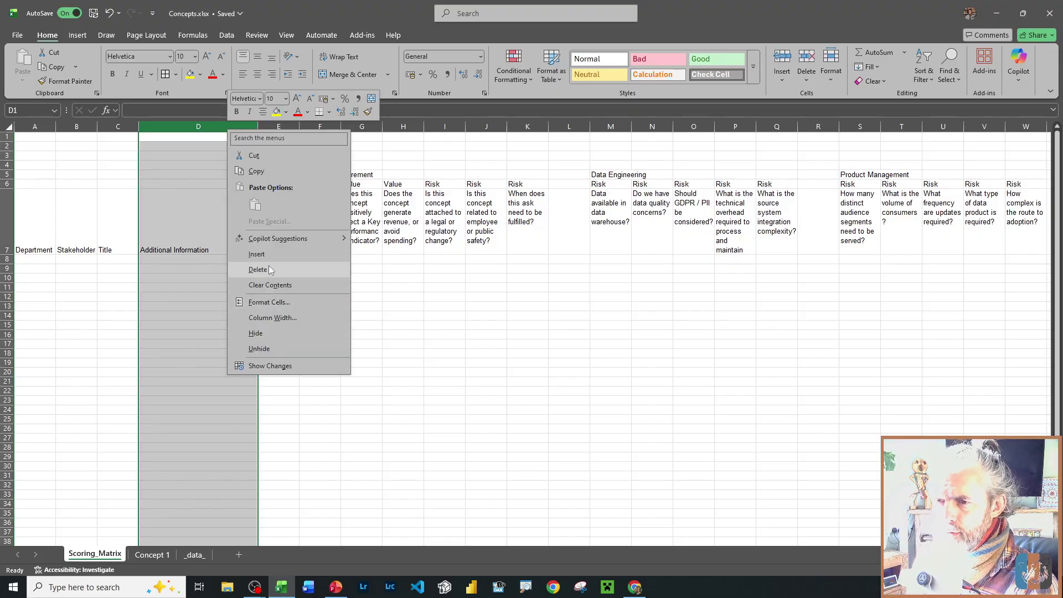
left_click(273, 318)
type("5")
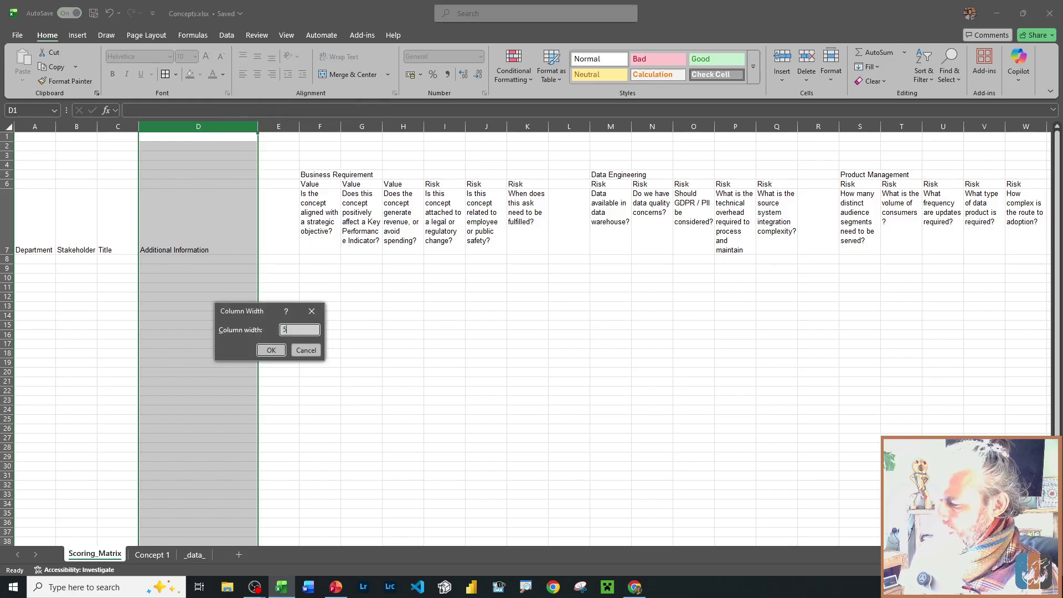
type("0")
key("Return")
left_click(266, 306)
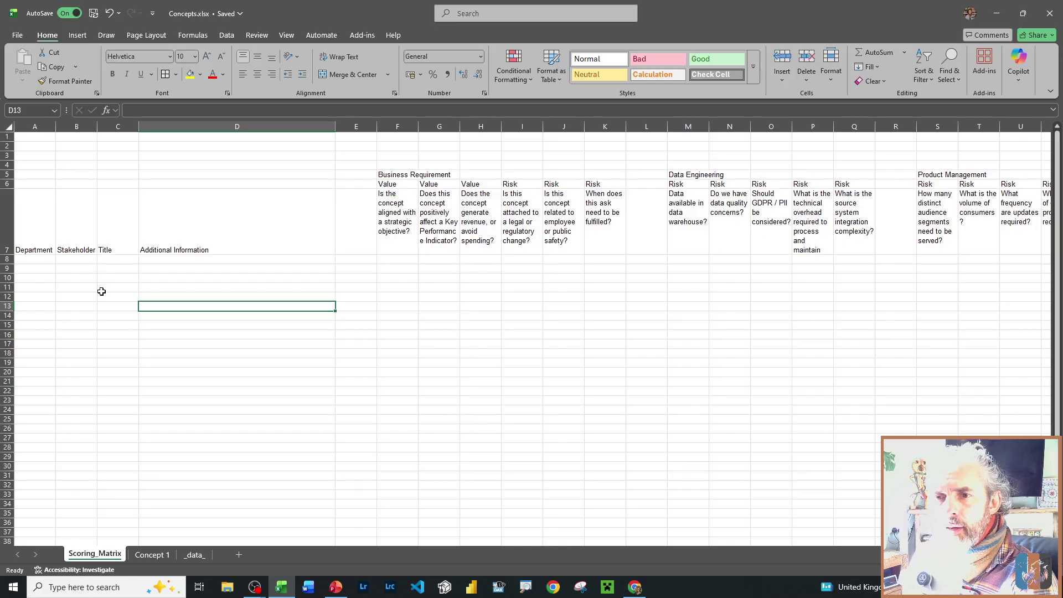
left_click(110, 259)
left_click(595, 324)
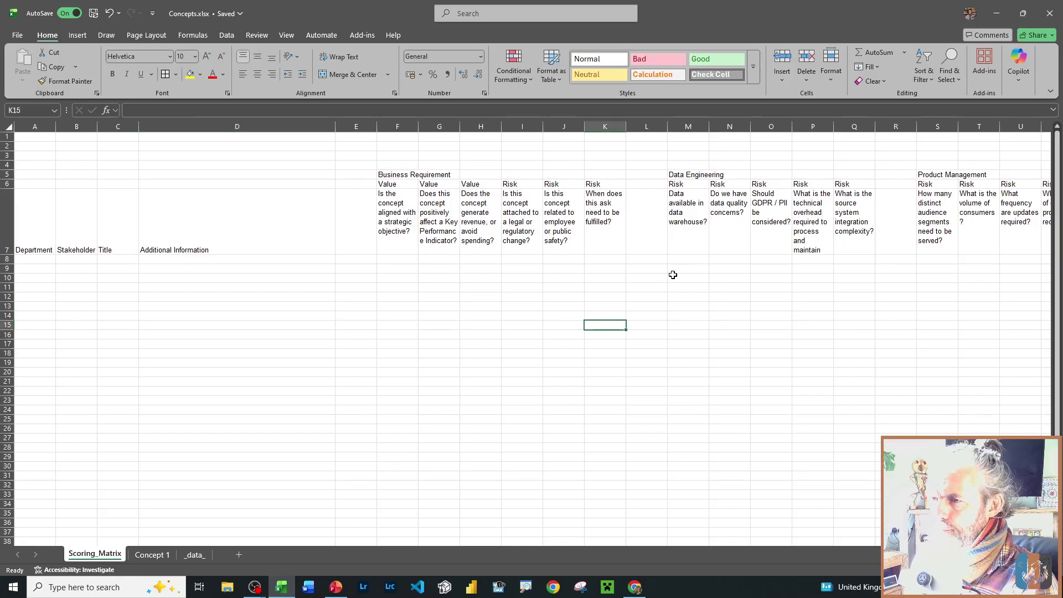
scroll(393, 288, "down", 1, "ctrl")
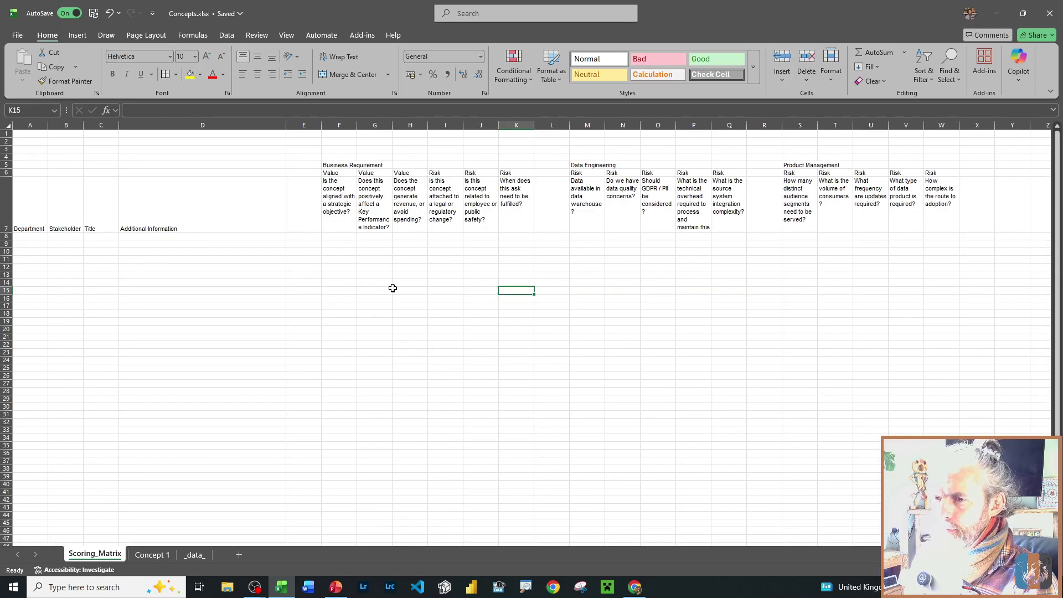
scroll(114, 265, "up", 1, "ctrl")
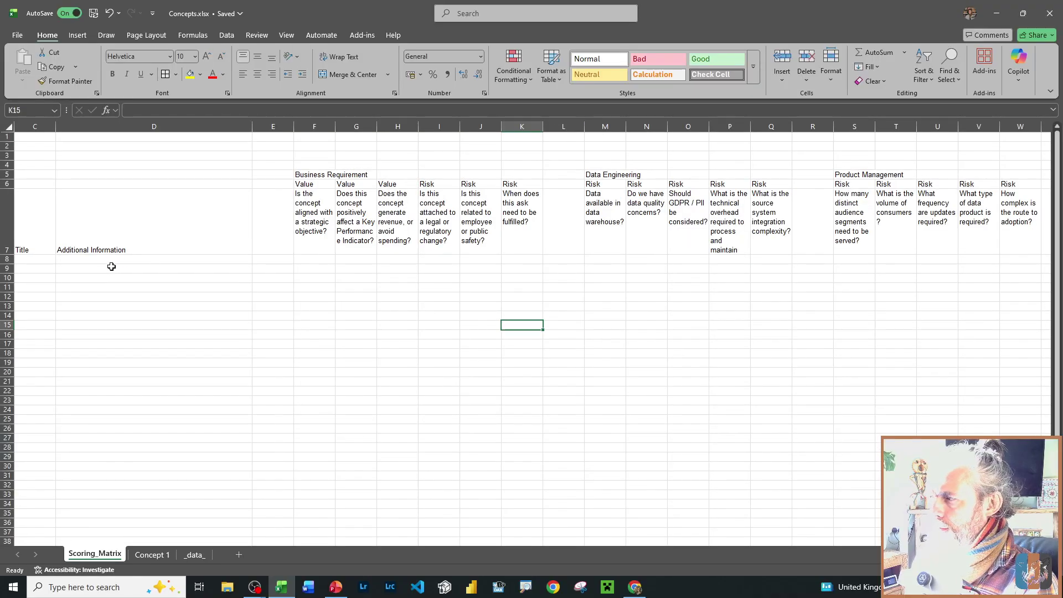
left_click_drag(150, 278, 72, 269)
- Arrange the workbook side by side with the browser window showing the Claude chat about the portfolio concepts
double_click(360, 13)
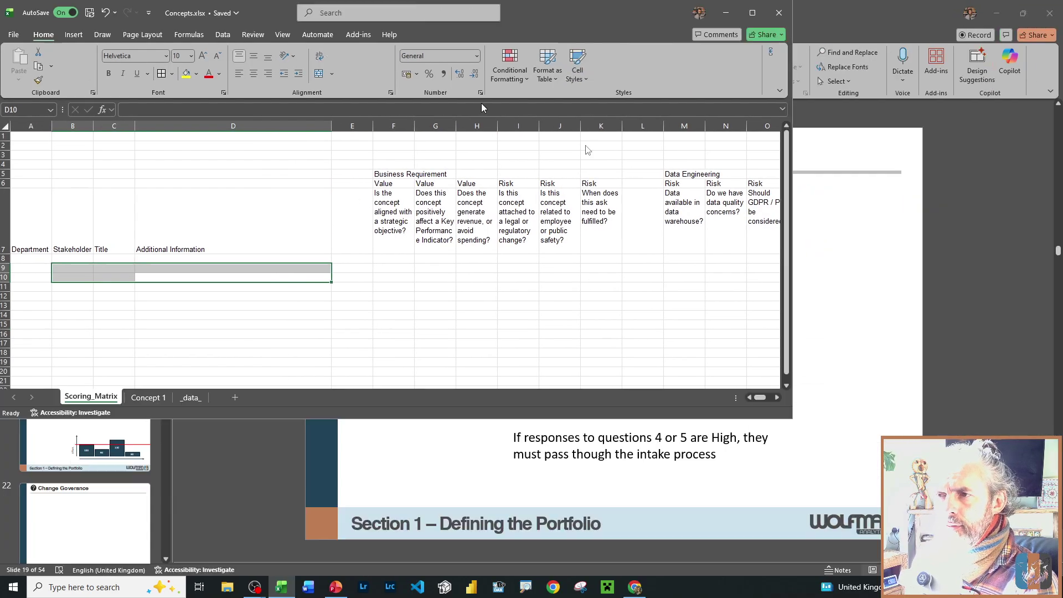
left_click_drag(360, 13, 1061, 194)
left_click(413, 377)
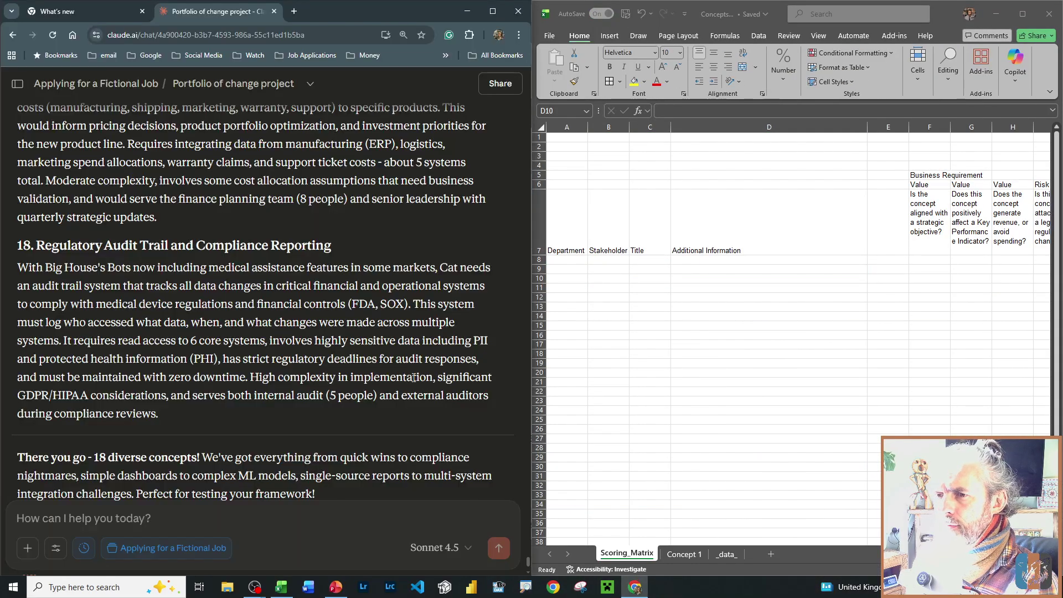
- Find the Engineering section of the 18 detailed concepts in the chat and enter Engineering as the department in A8
scroll(292, 354, "up", 20)
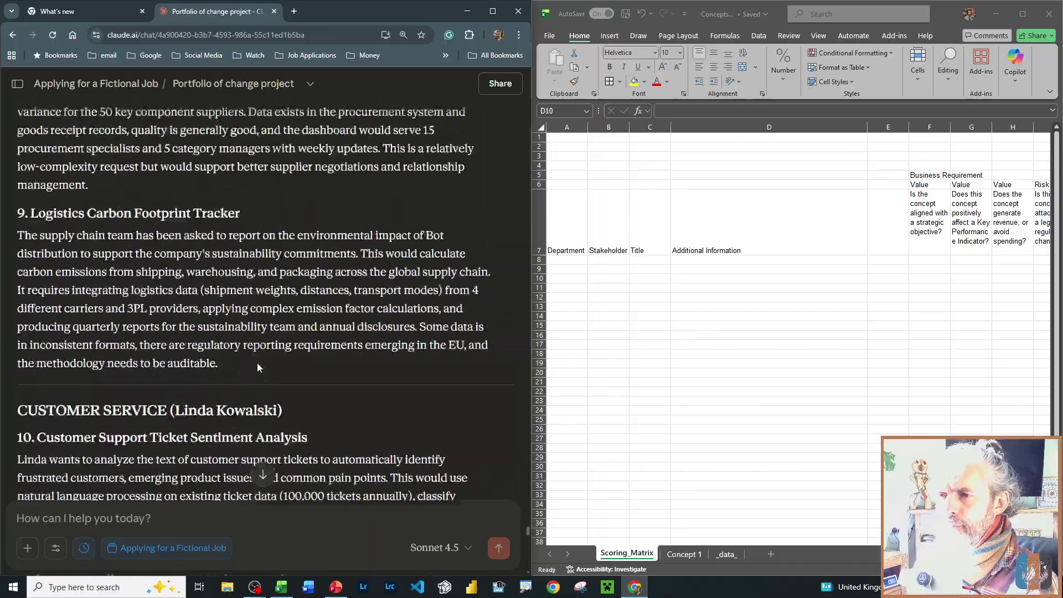
scroll(258, 367, "up", 20)
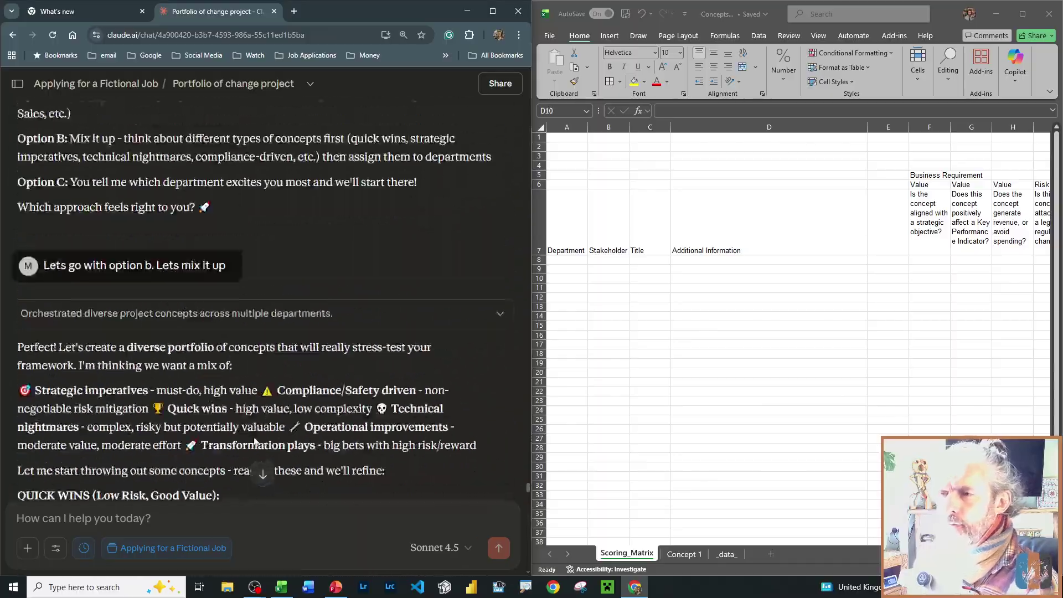
scroll(230, 348, "up", 3)
scroll(160, 293, "down", 10)
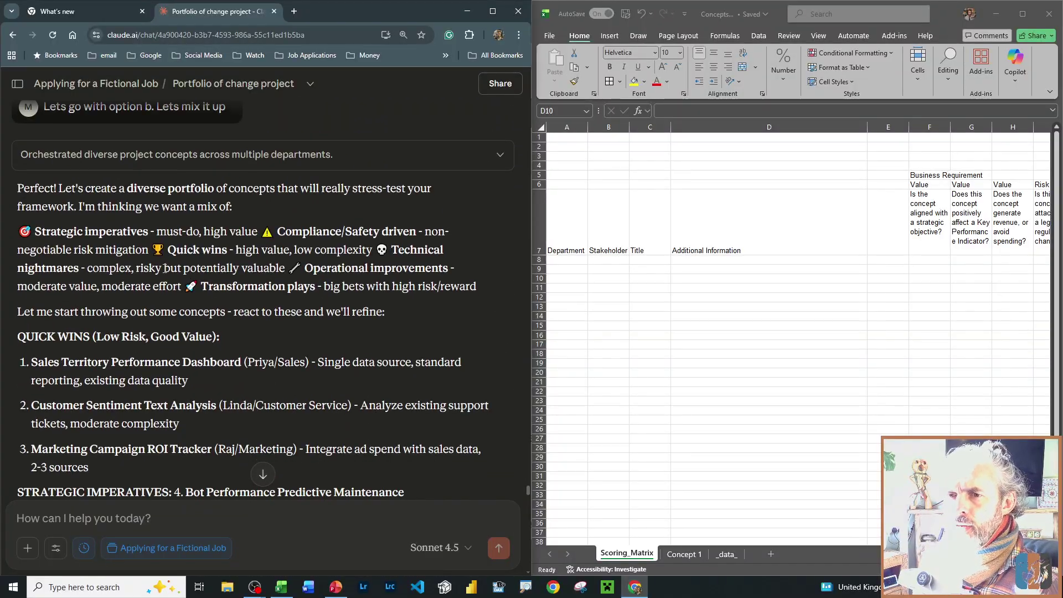
scroll(160, 293, "down", 7)
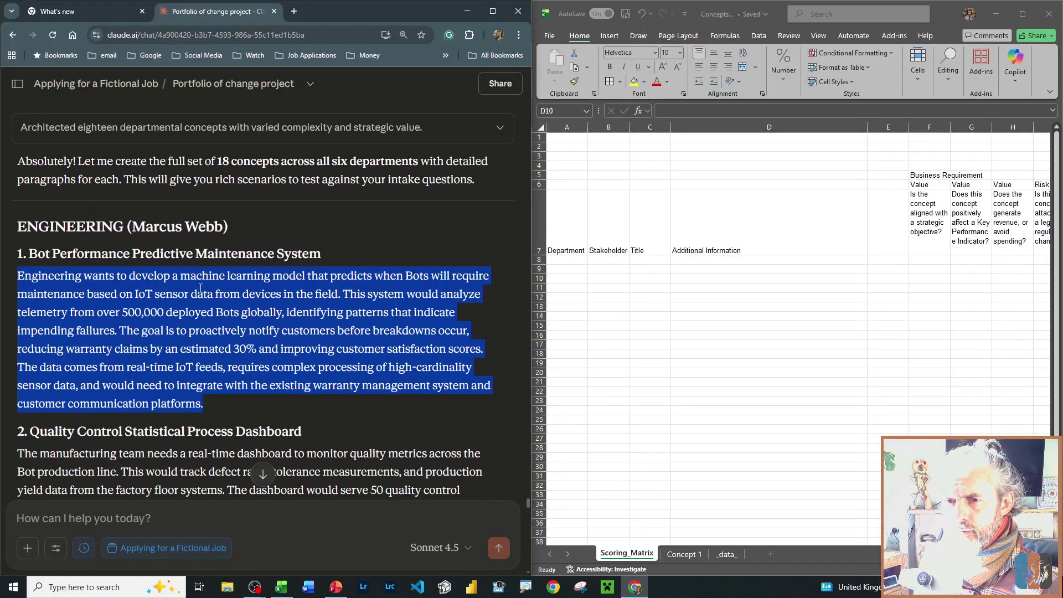
double_click(104, 224)
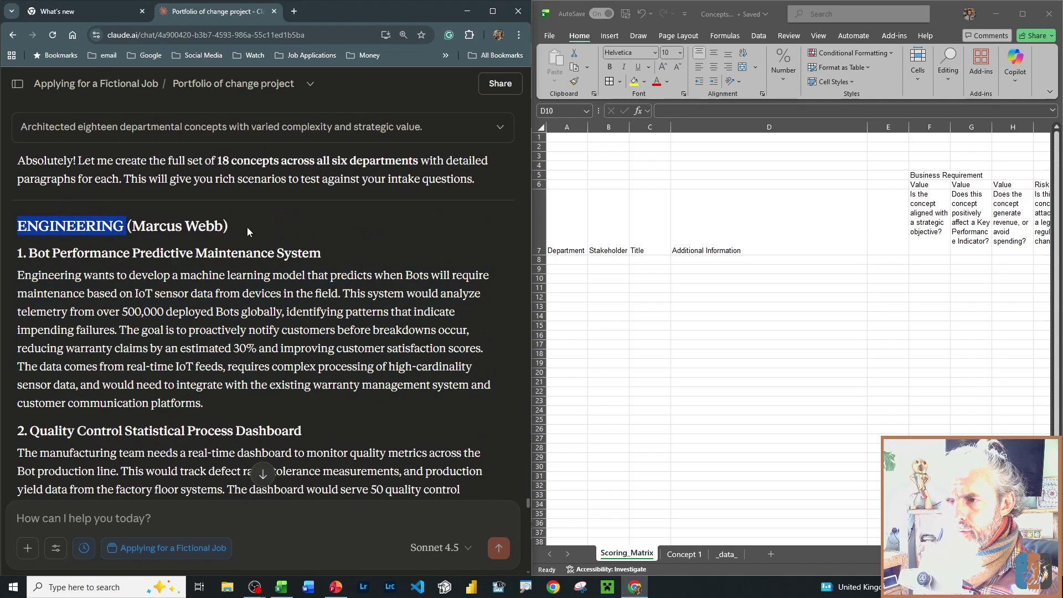
left_click(565, 259)
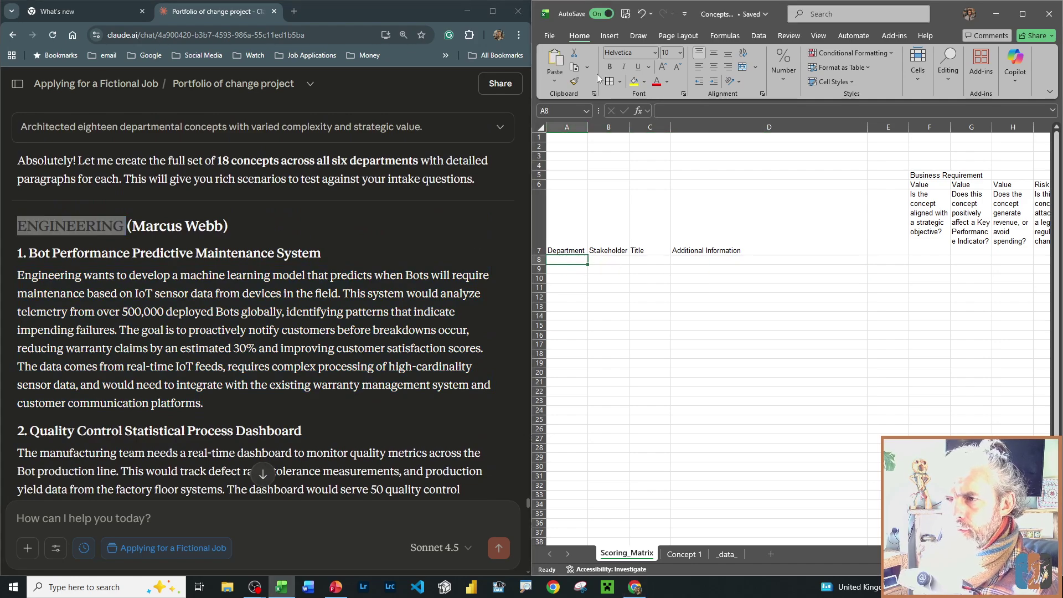
left_click(657, 110)
type("En")
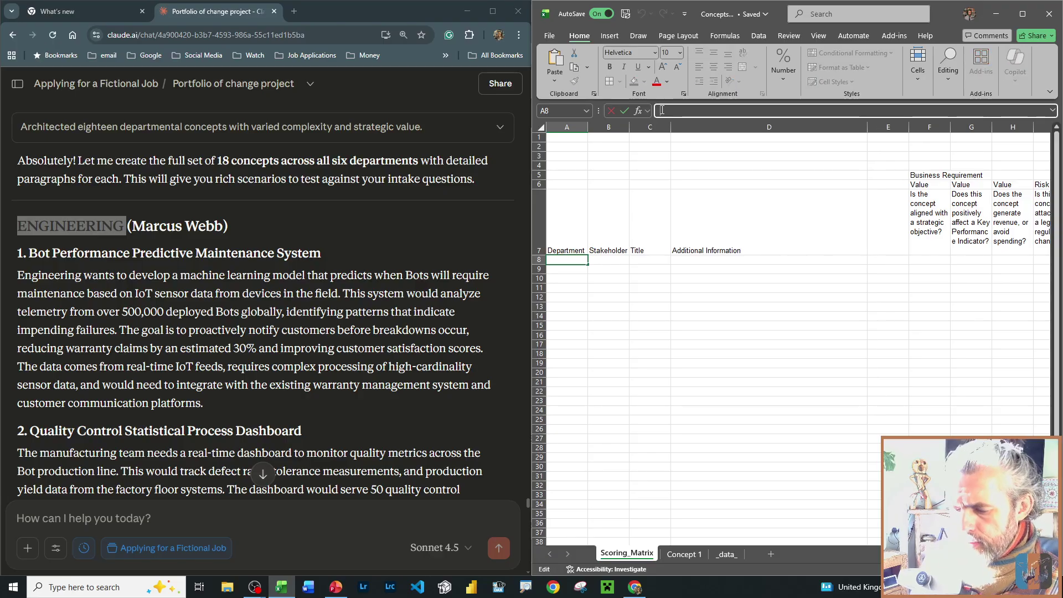
type("ginee")
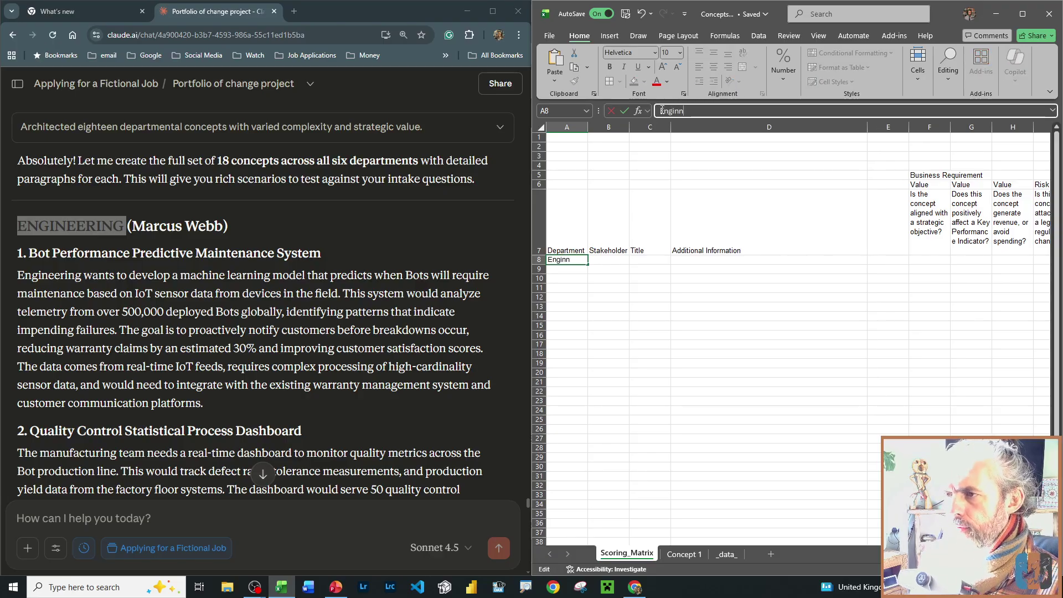
type("ring")
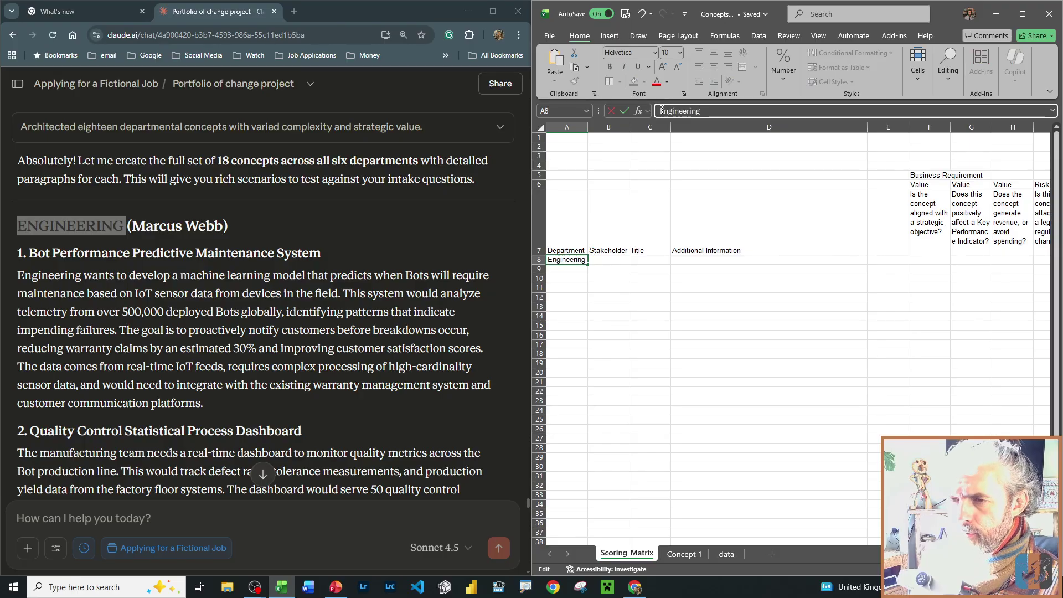
key("Tab")
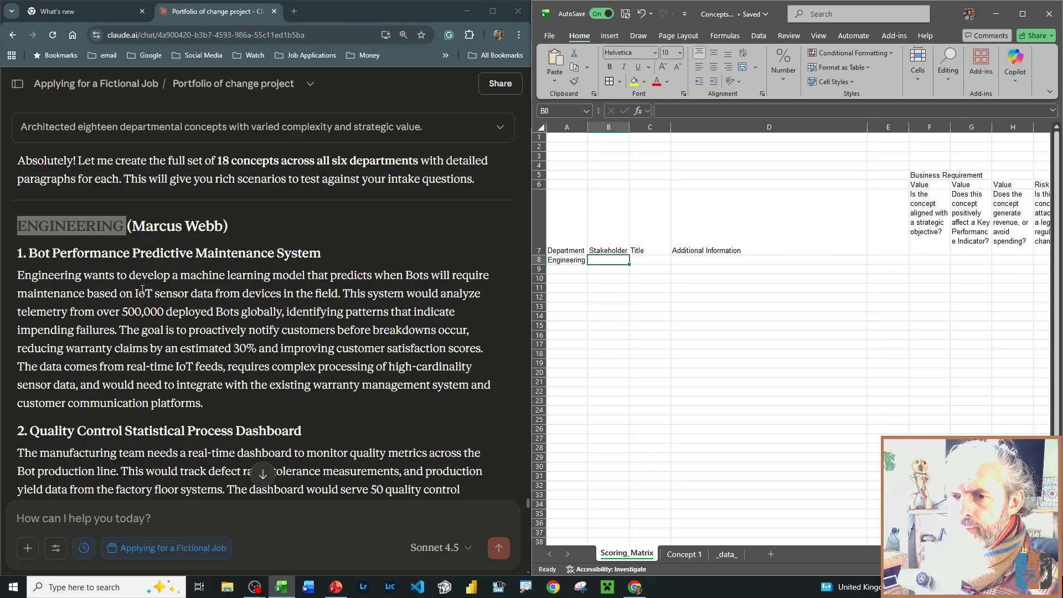
- Copy the Engineering stakeholder's name from the chat heading into the Stakeholder cell B8
scroll(143, 289, "down", 2)
scroll(142, 289, "up", 2)
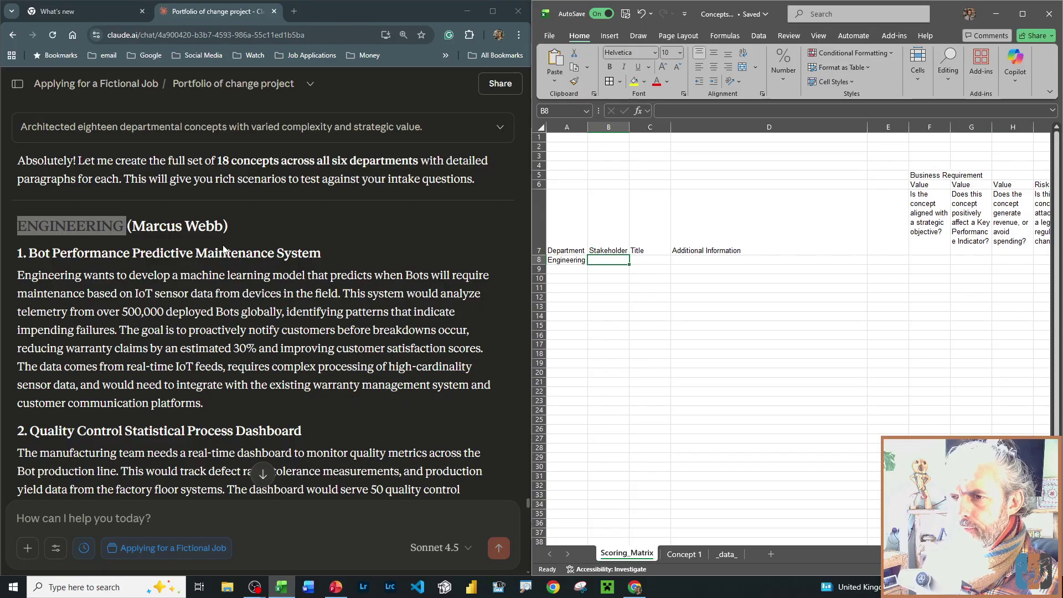
left_click_drag(132, 226, 215, 229)
key("ctrl+c")
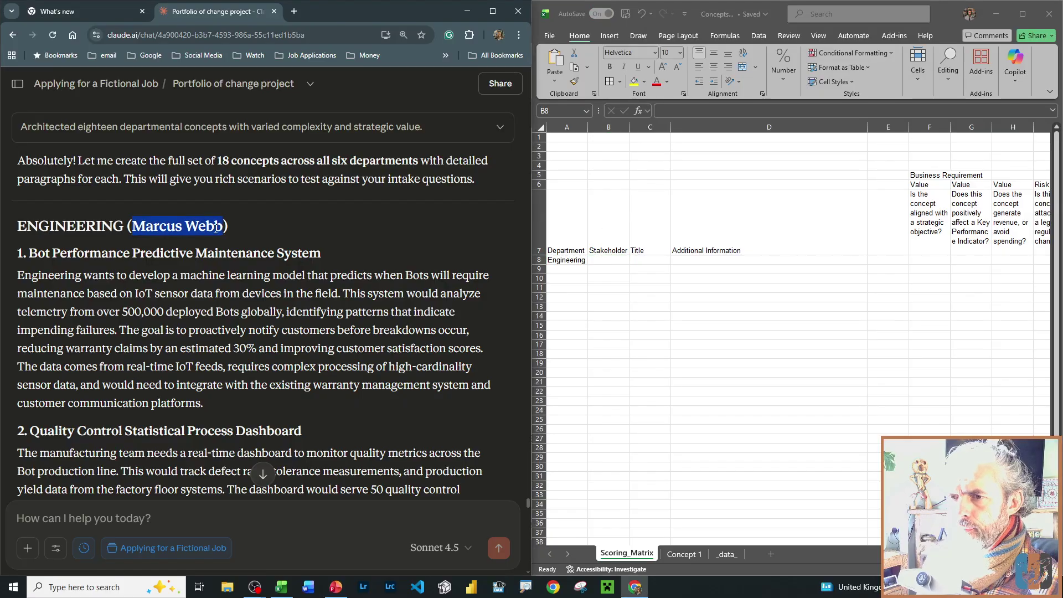
left_click(619, 263)
key("ctrl+v")
key("Return")
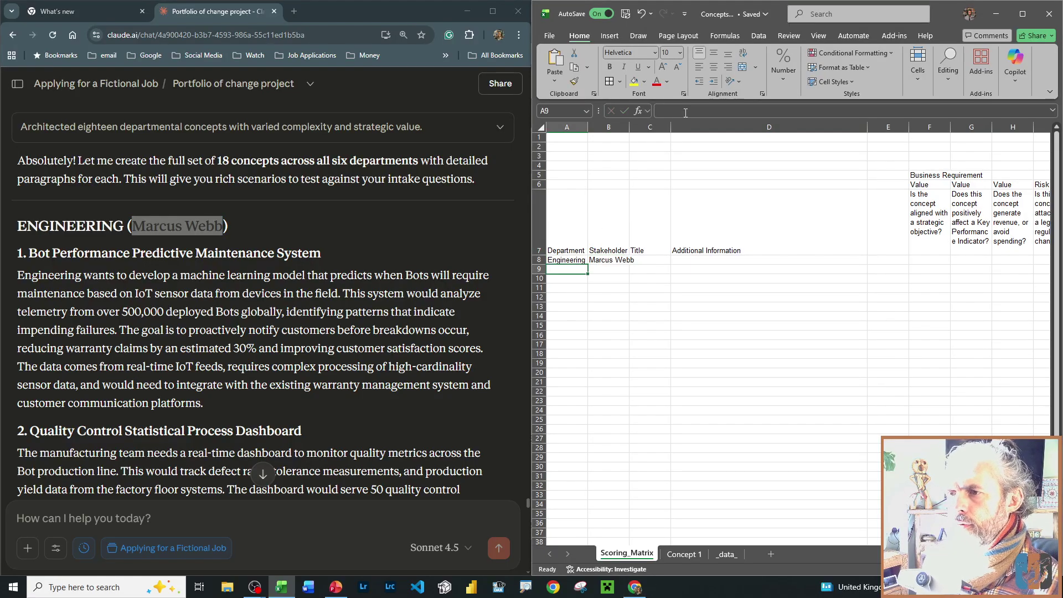
- Duplicate the Engineering department and stakeholder from A8:B8 into rows 9 and 10
scroll(233, 344, "down", 4)
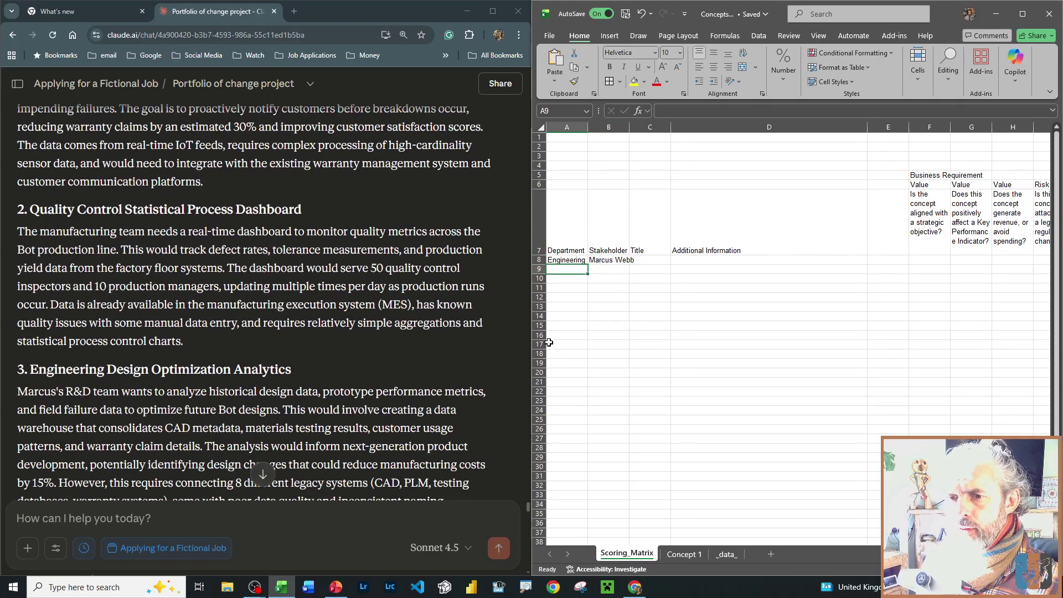
left_click_drag(571, 260, 612, 260)
key("ctrl+c")
left_click(557, 270)
key("ctrl+v")
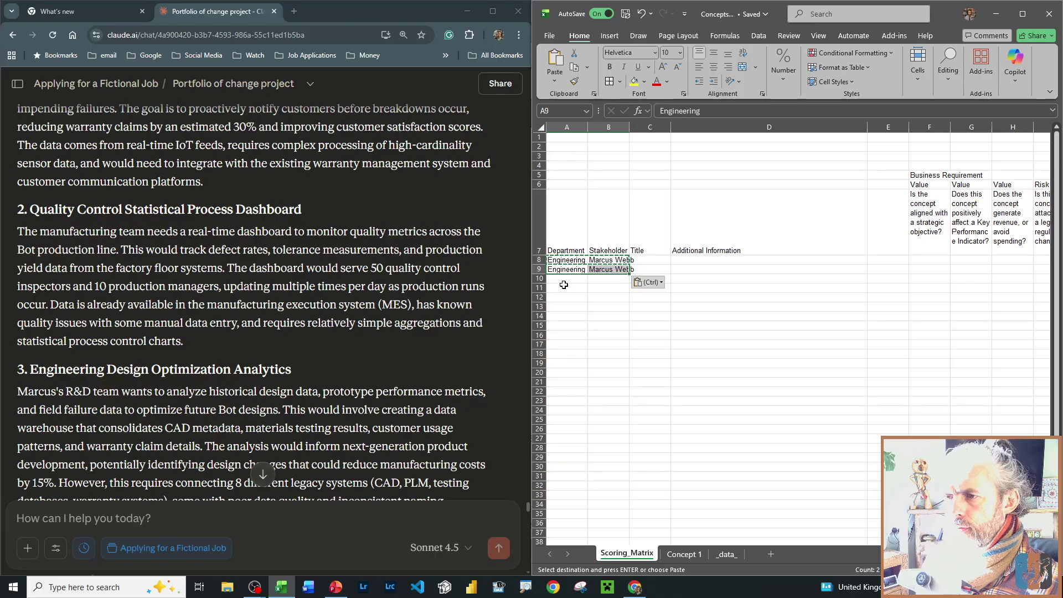
left_click(564, 279)
key("ctrl+v")
- Enter Sales as the department in A11 and copy the Sales stakeholder's name from the chat into B11
scroll(347, 314, "down", 4)
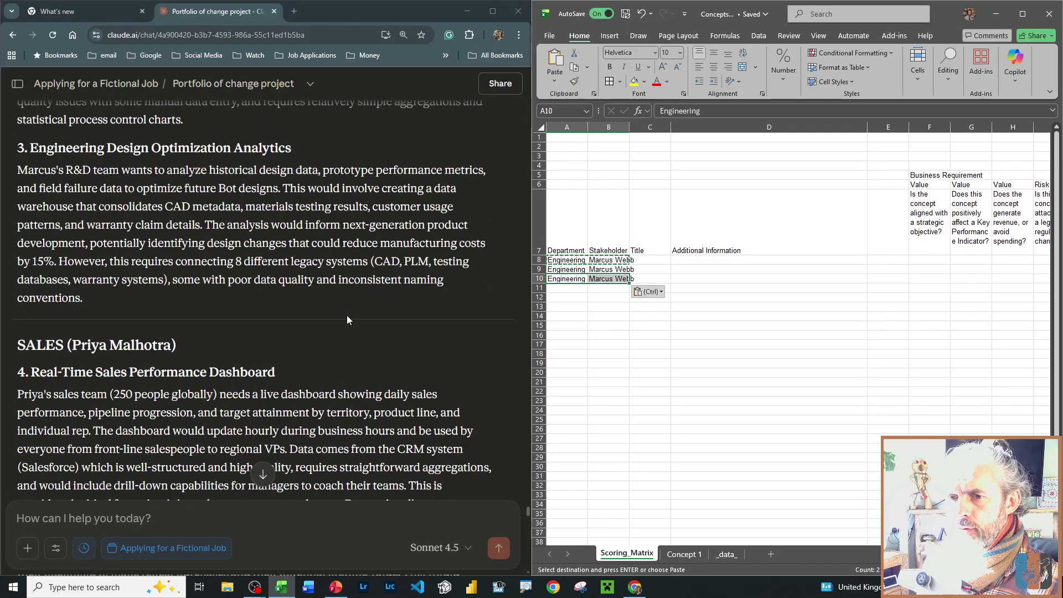
scroll(347, 320, "down", 1)
left_click(570, 289)
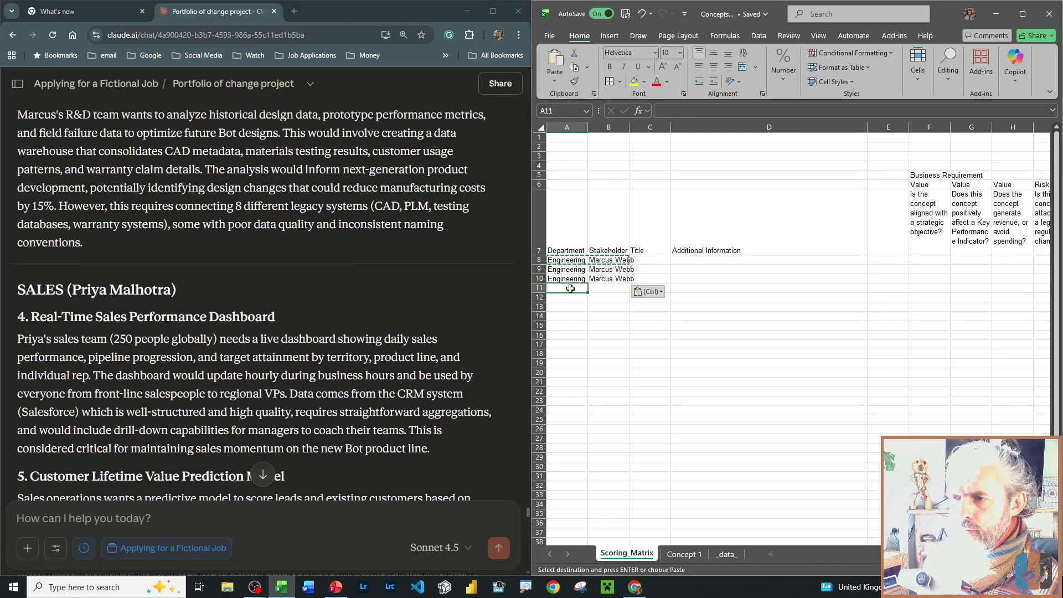
type("Sales")
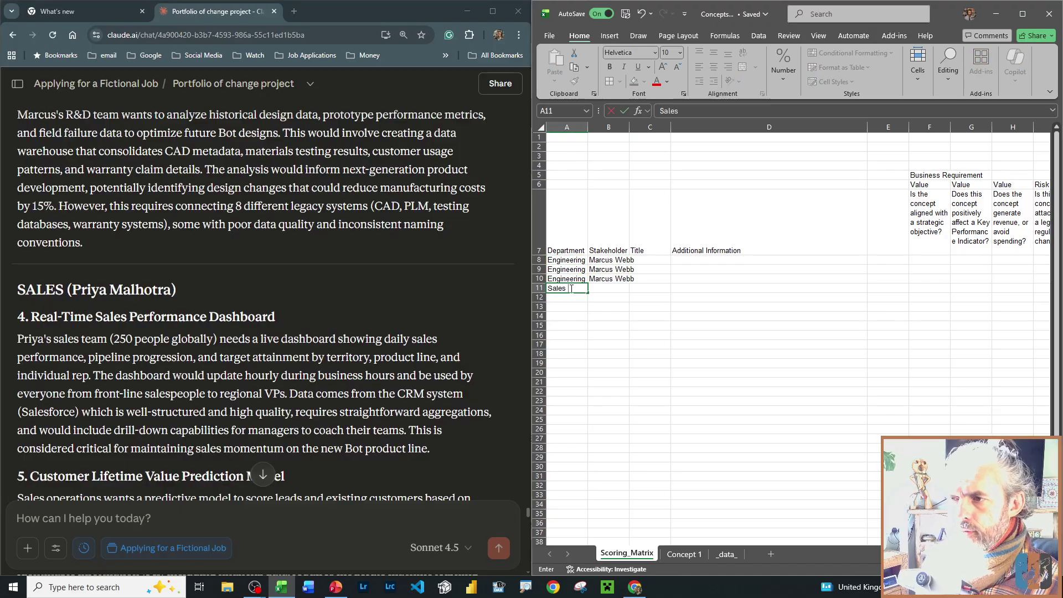
key("Tab")
left_click(94, 294)
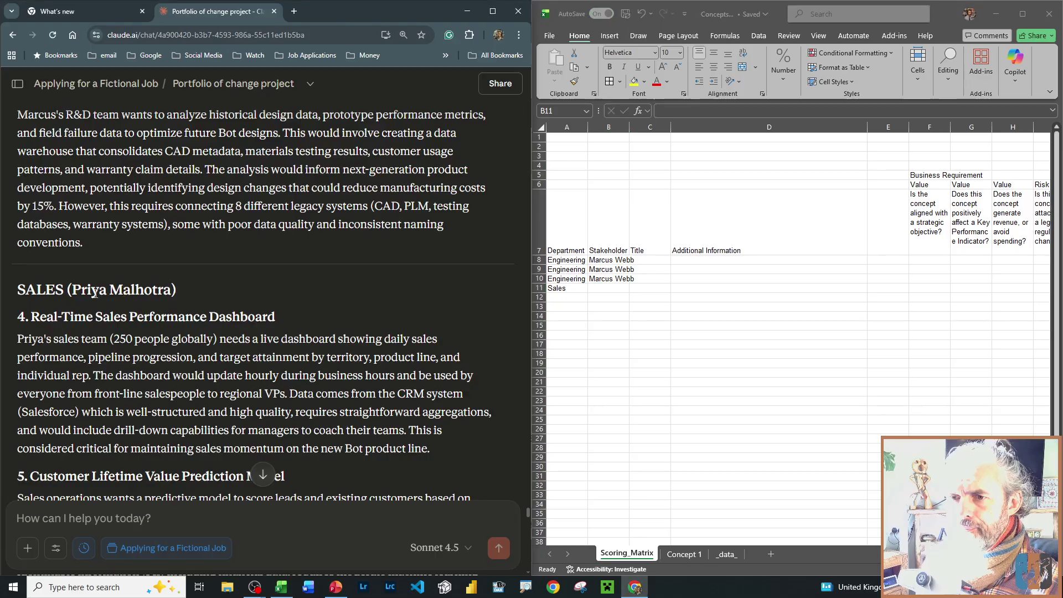
left_click_drag(73, 290, 171, 289)
left_click(610, 289)
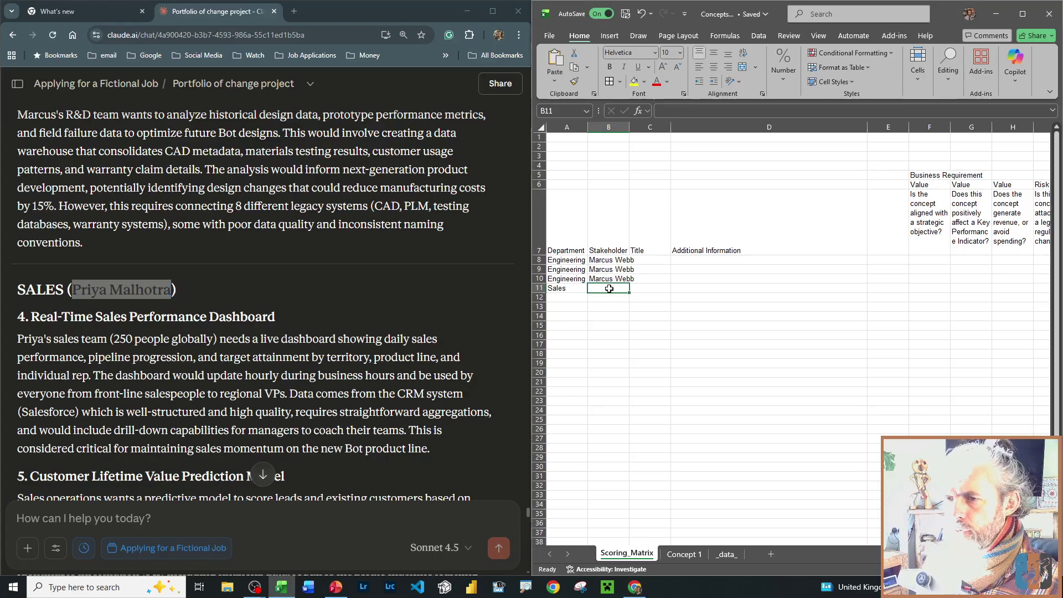
key("ctrl+v")
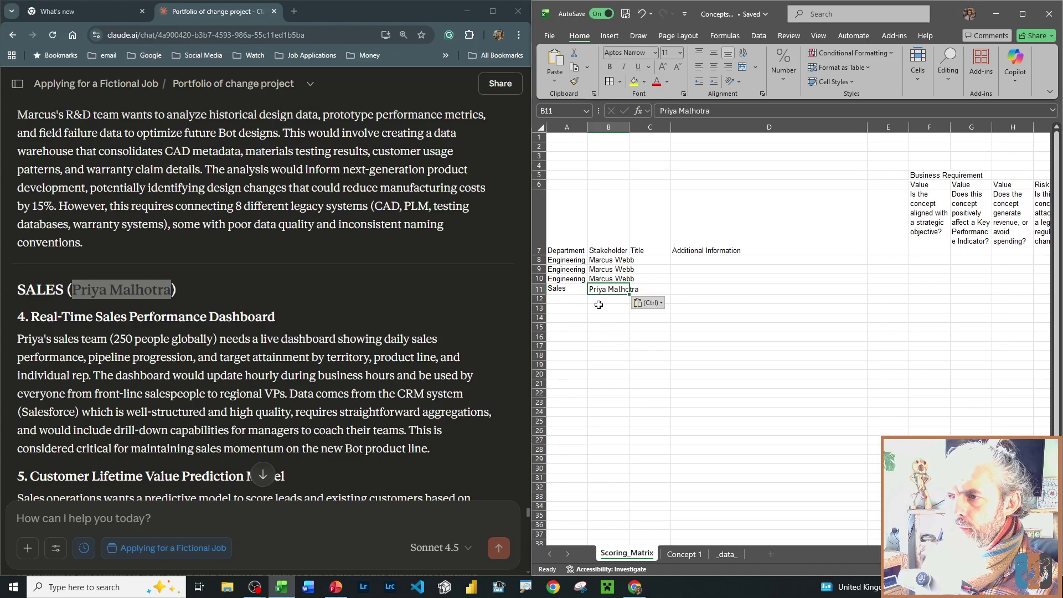
- Duplicate the Sales department and stakeholder from A11:B11 into rows 12 and 13
left_click_drag(568, 289, 603, 289)
key("ctrl+c")
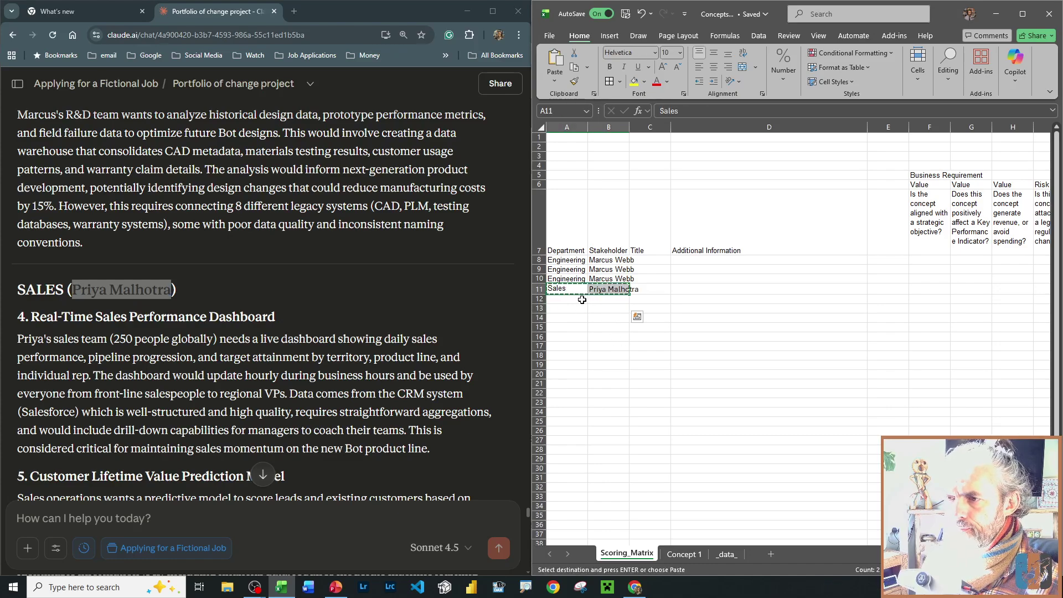
left_click(582, 300)
key("ctrl+v")
left_click(576, 310)
key("ctrl+v")
- Find the Supply Chain section in the chat and enter Supply Chain as the department in A14
left_click(173, 388)
scroll(173, 389, "down", 3)
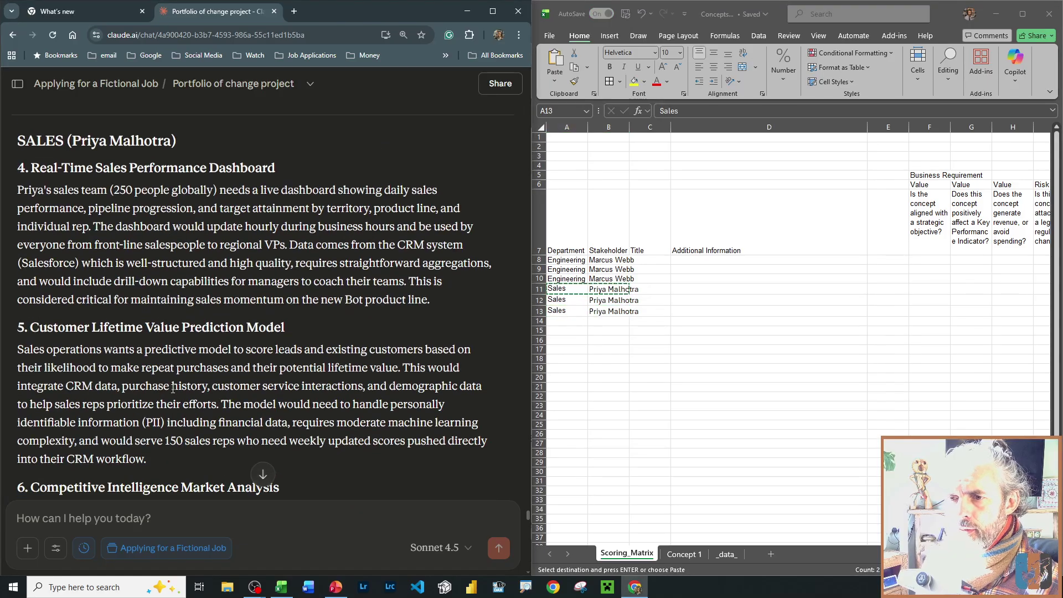
scroll(173, 388, "down", 1)
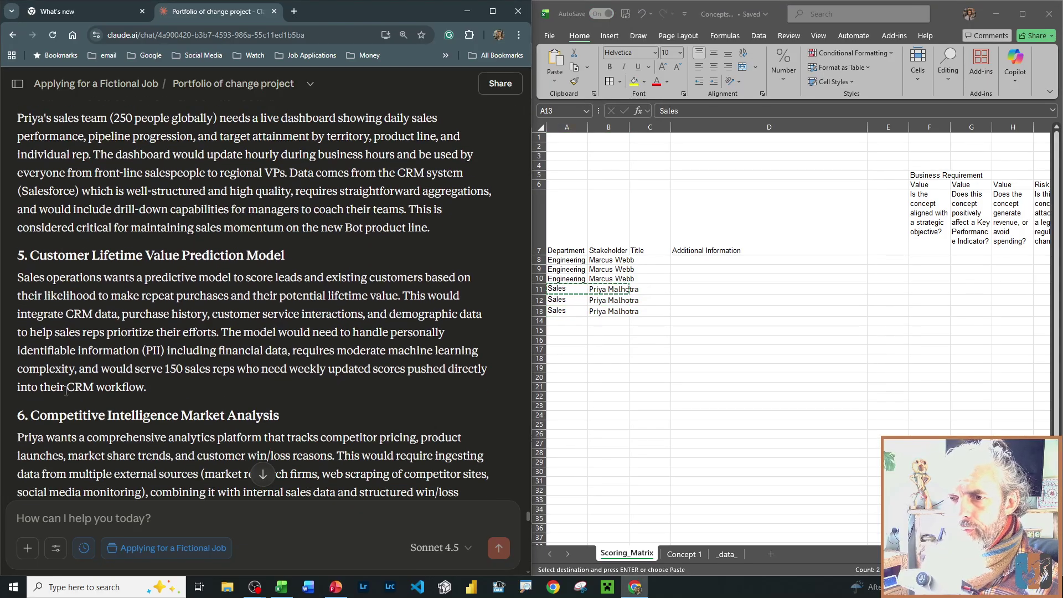
scroll(65, 391, "down", 3)
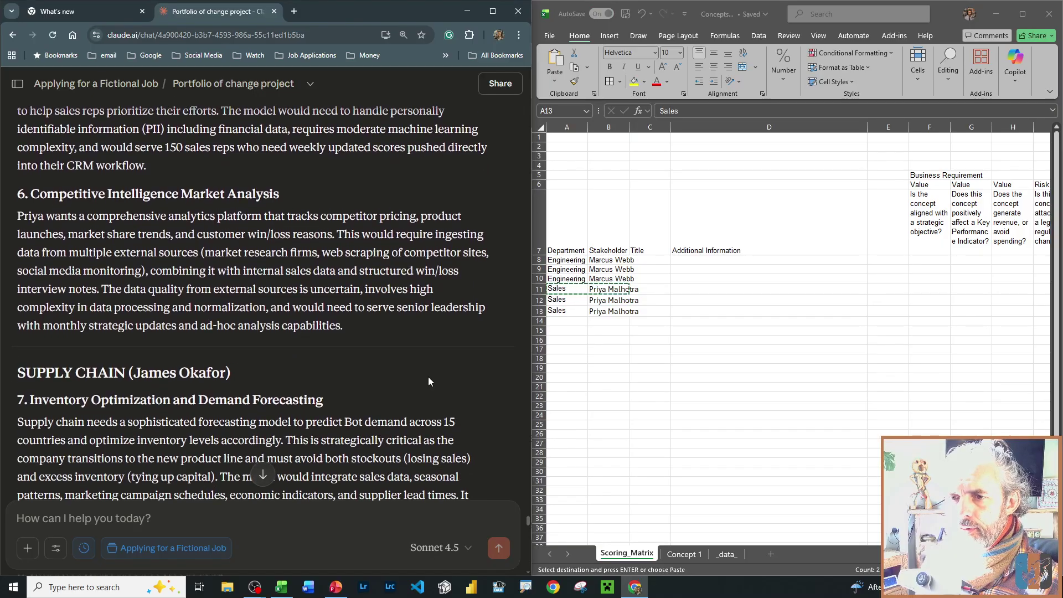
left_click(560, 324)
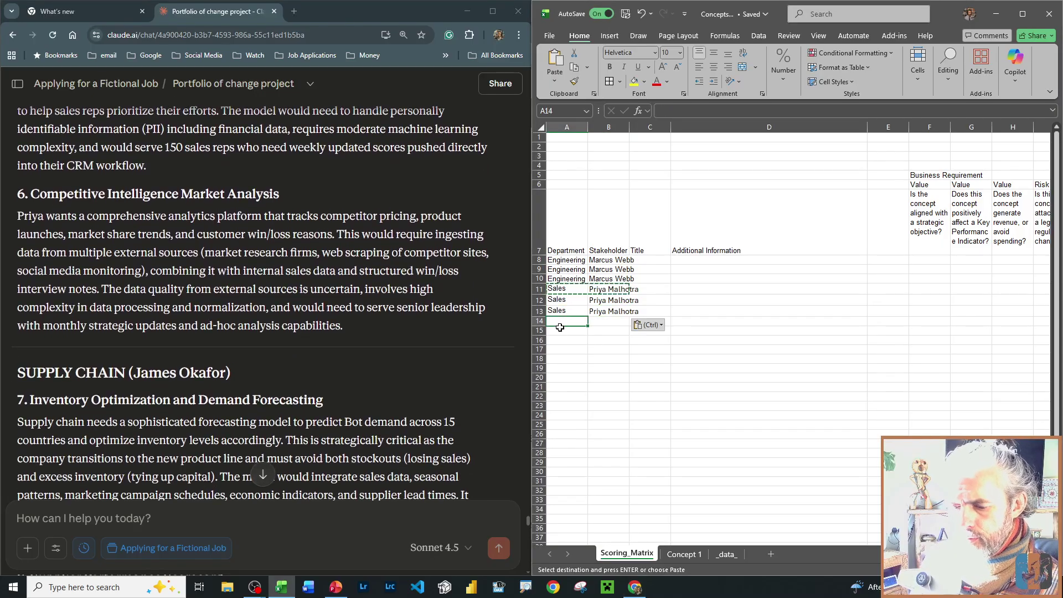
type("Sup")
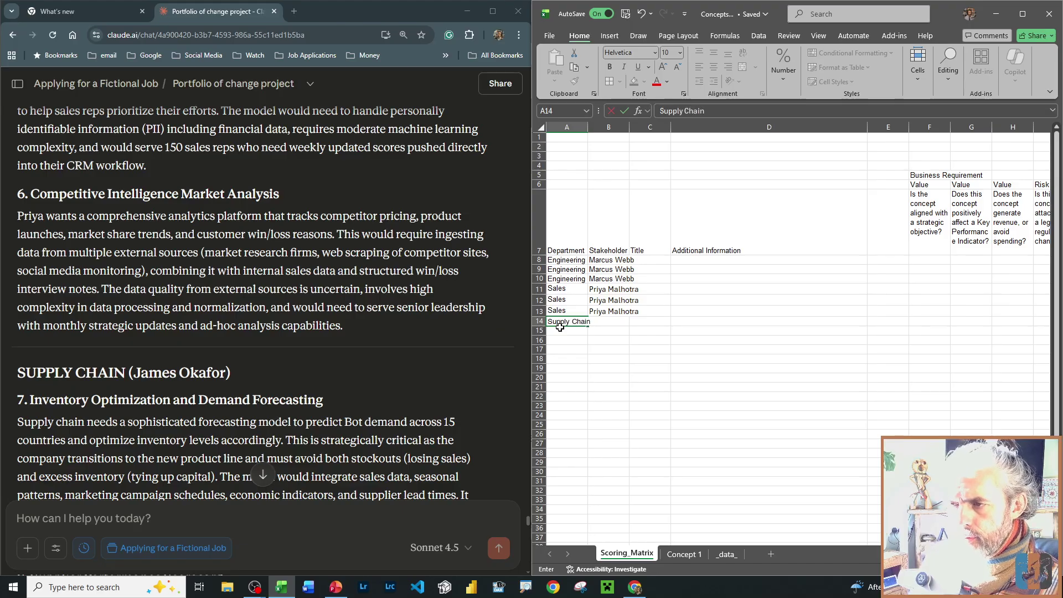
type("ply Chain")
key("Tab")
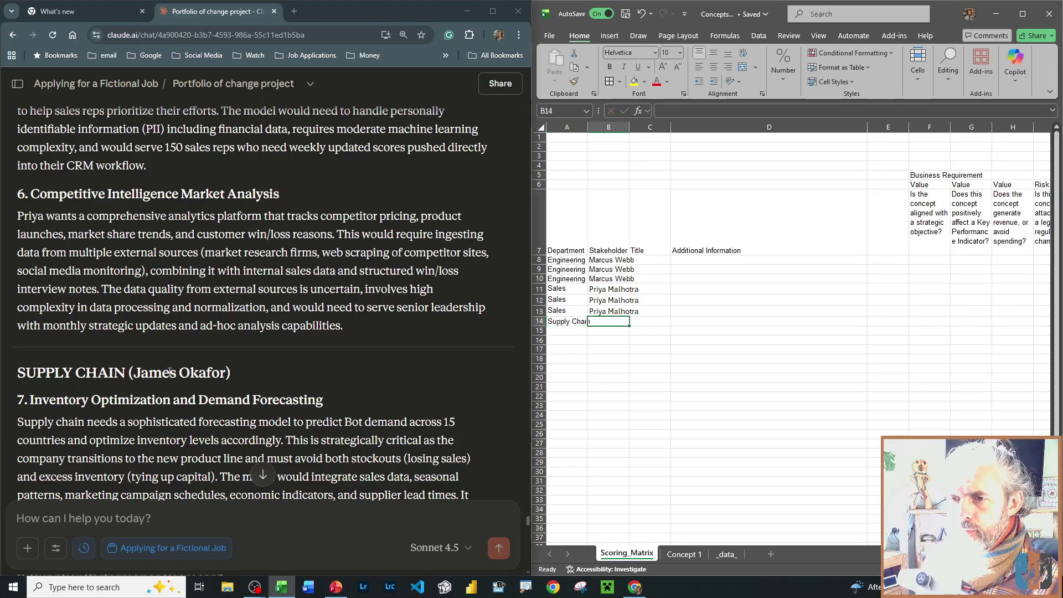
- Copy the Supply Chain stakeholder's name from the chat heading into the Stakeholder cell B14
left_click_drag(134, 373, 226, 373)
key("ctrl+c")
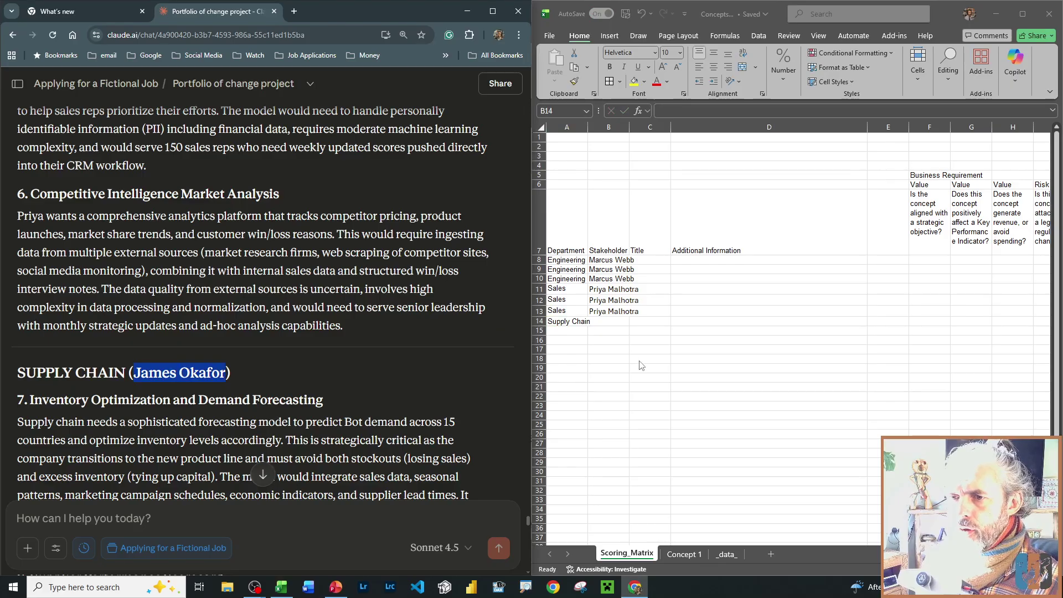
left_click(623, 322)
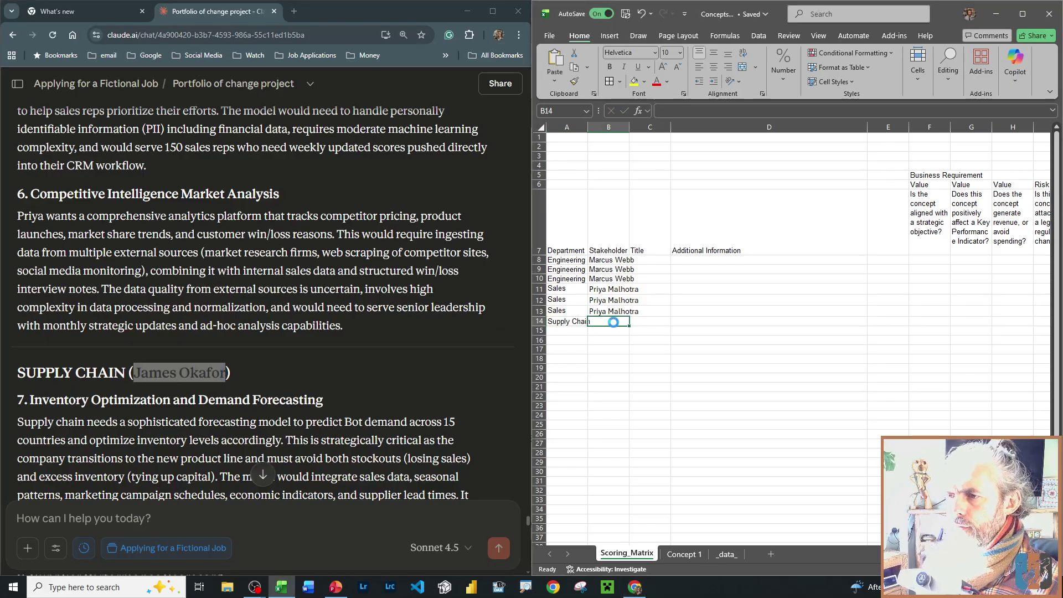
key("ctrl+v")
left_click(568, 360)
- Check the Supply Chain concepts in the chat and duplicate the department and stakeholder from A14:B14 into rows 15 and 16
left_click(185, 420)
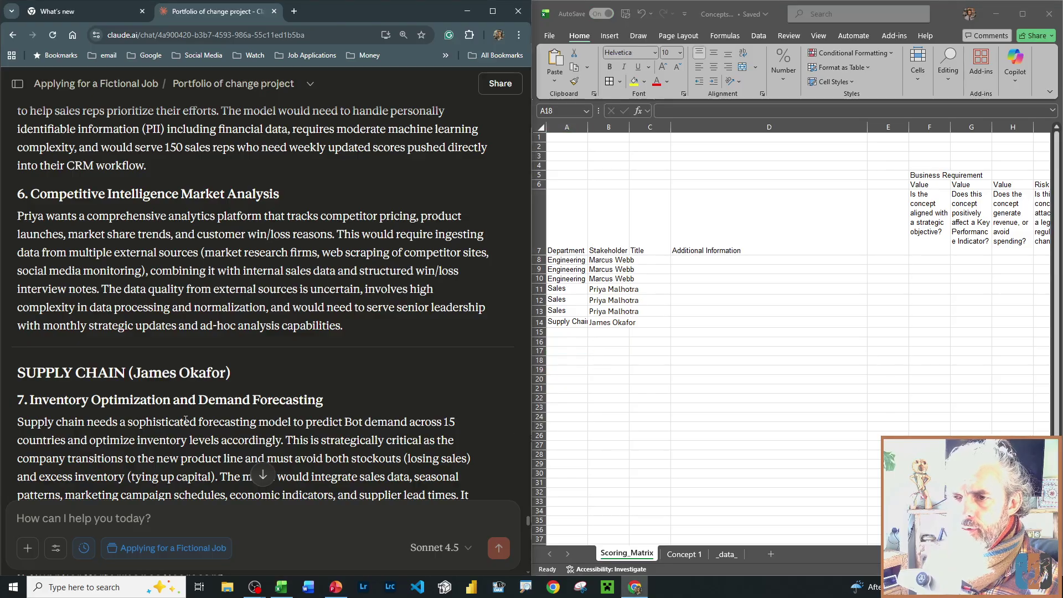
scroll(183, 422, "down", 4)
scroll(178, 427, "down", 3)
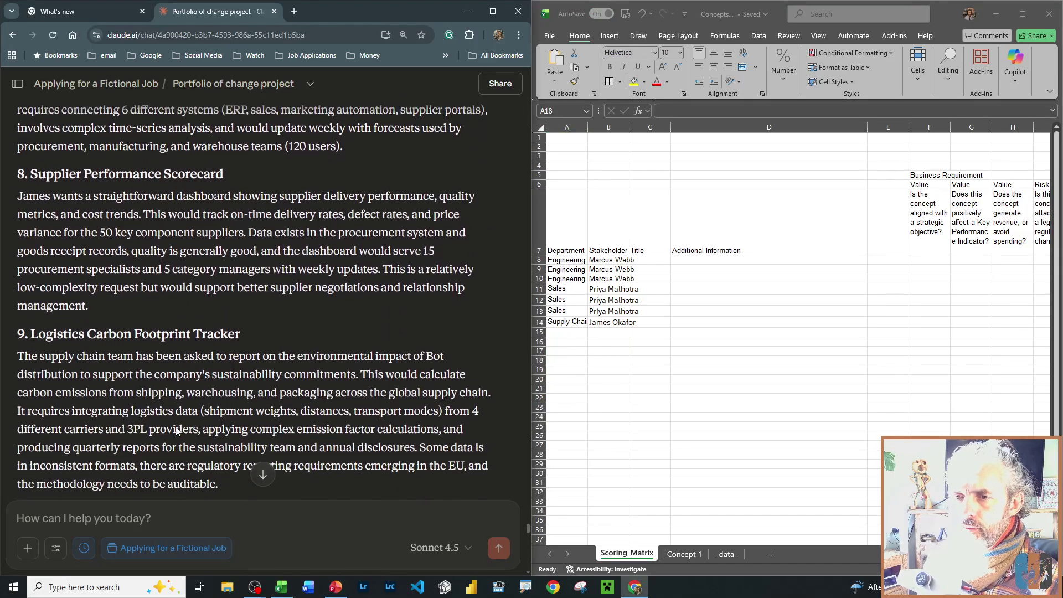
scroll(175, 427, "up", 3)
scroll(175, 426, "down", 7)
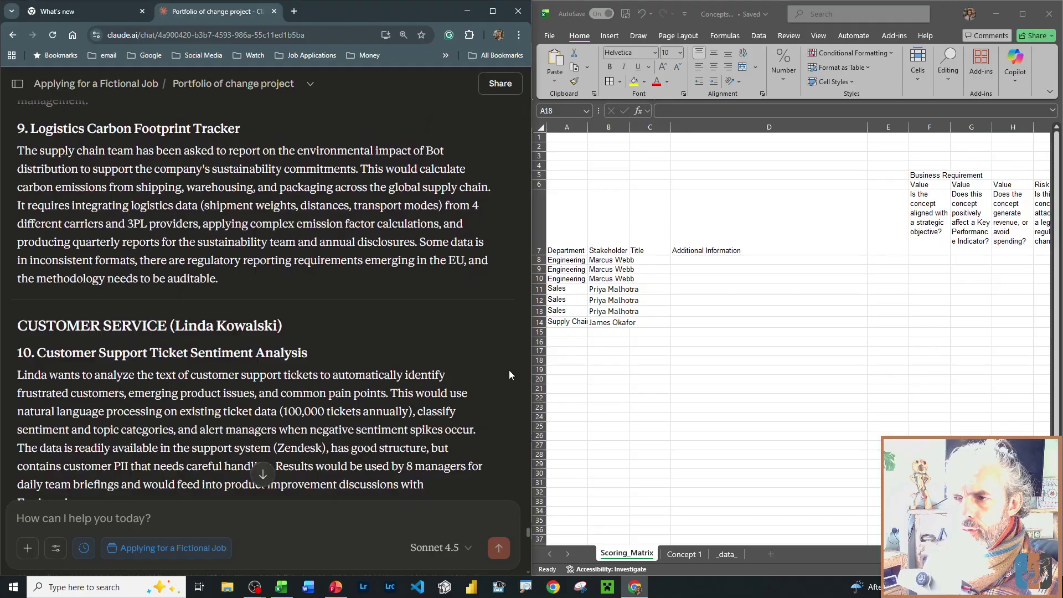
left_click(560, 332)
left_click(579, 325)
key("shift+Right")
key("ctrl+c")
left_click(564, 332)
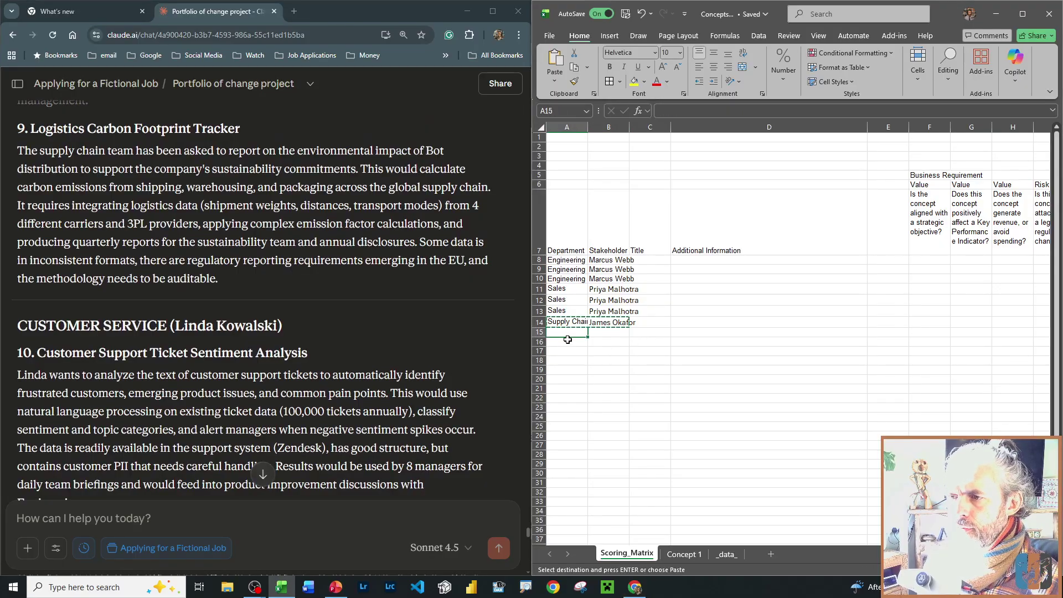
key("ctrl+v")
left_click(565, 344)
key("ctrl+v")
- Enter Customer Service as the department in A17 and copy its stakeholder's name from the chat heading into B17
left_click(564, 355)
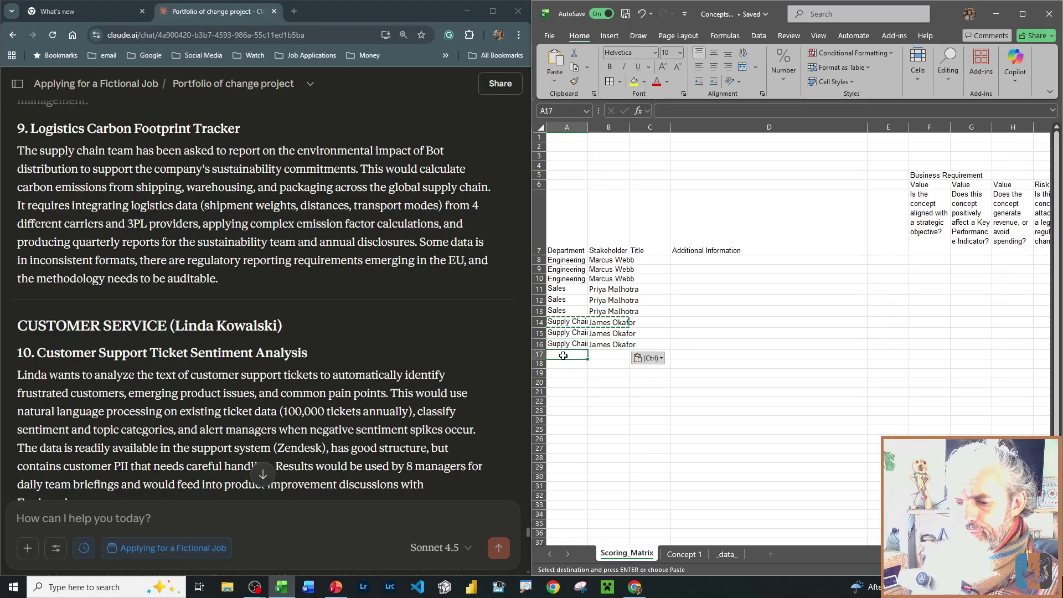
type("Cu")
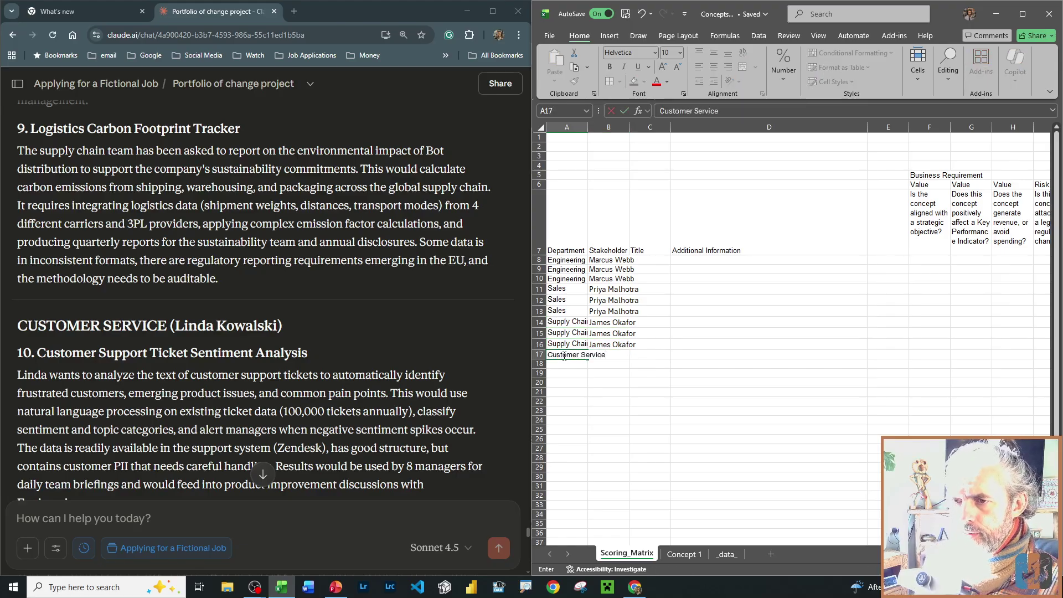
type("stomer Service")
key("Tab")
left_click(181, 327)
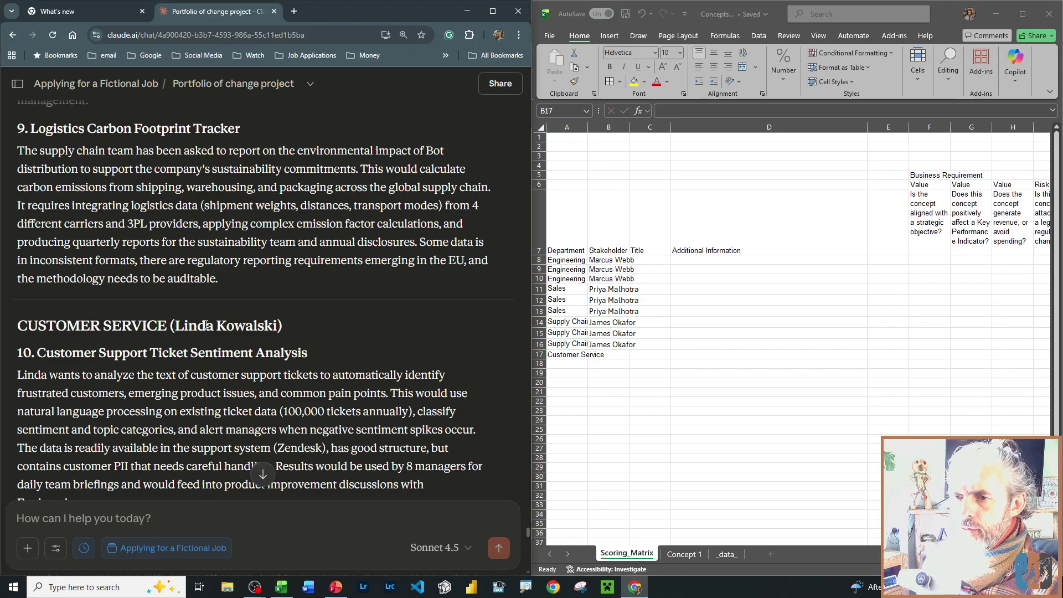
left_click_drag(204, 326, 231, 329)
key("ctrl+c")
left_click(619, 360)
key("ctrl+v")
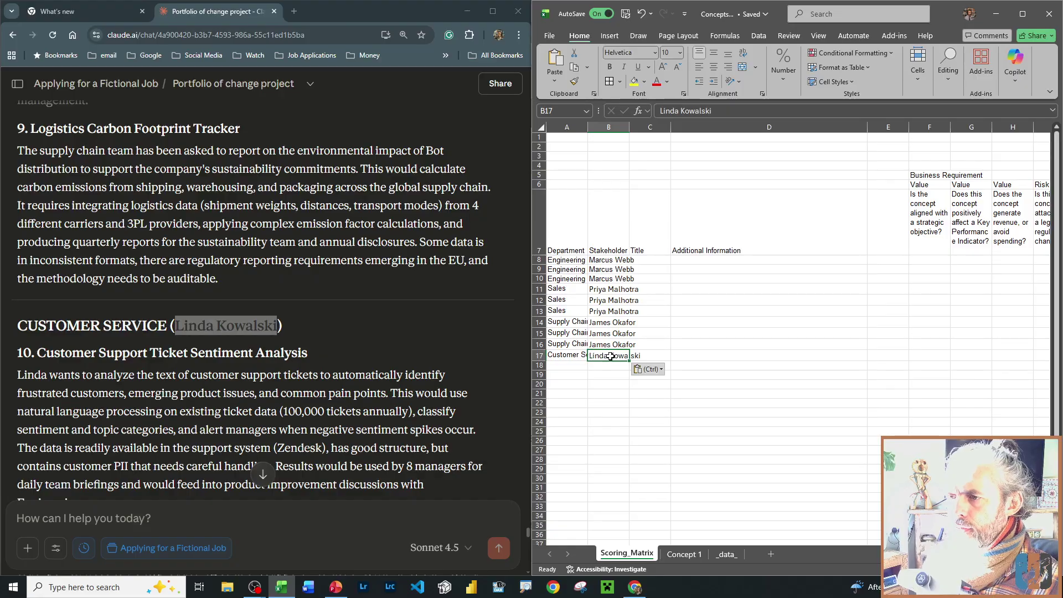
- Duplicate the Customer Service department and stakeholder from A17:B17 into rows 18 and 19
left_click_drag(570, 355, 597, 359)
key("ctrl+c")
left_click(579, 366)
key("ctrl+v")
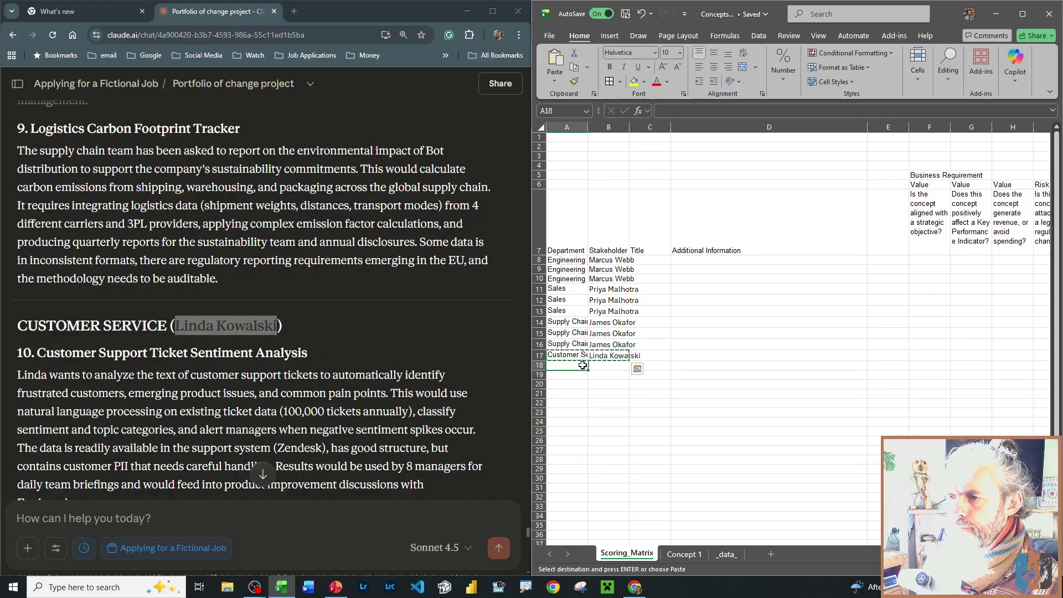
left_click(578, 376)
key("ctrl+v")
- Enter Marketing as the department in A20 and copy the Marketing stakeholder's name from the chat heading into B20
left_click(375, 379)
scroll(375, 379, "down", 10)
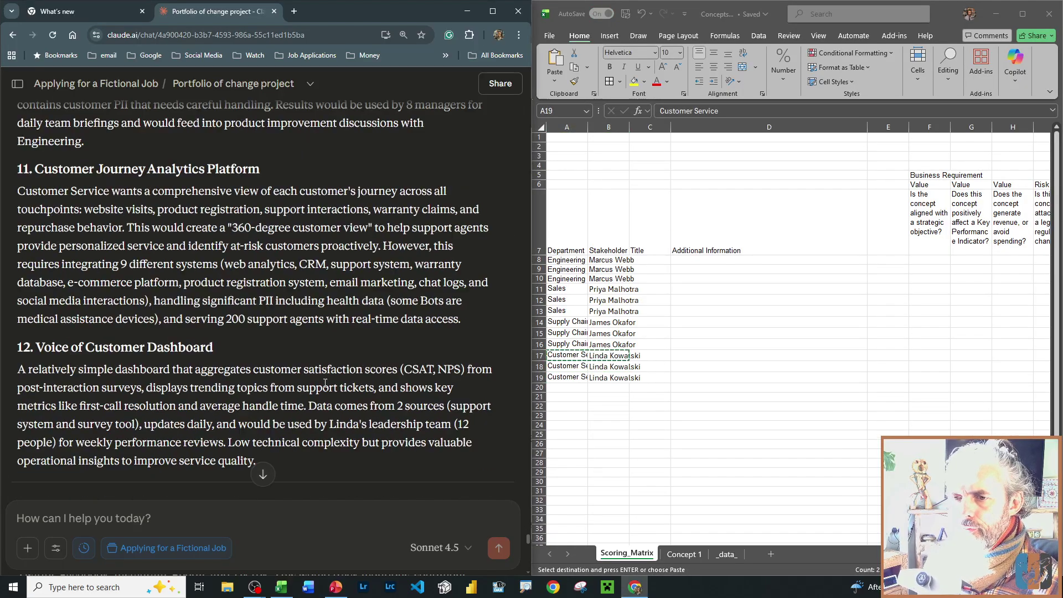
left_click(566, 388)
type("Marke")
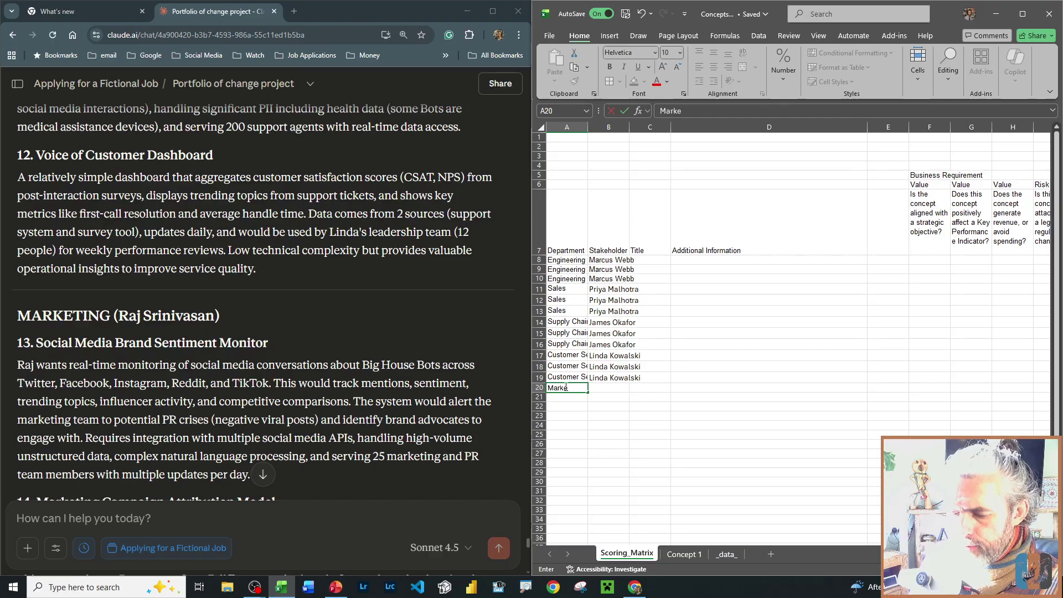
type("ting")
key("Tab")
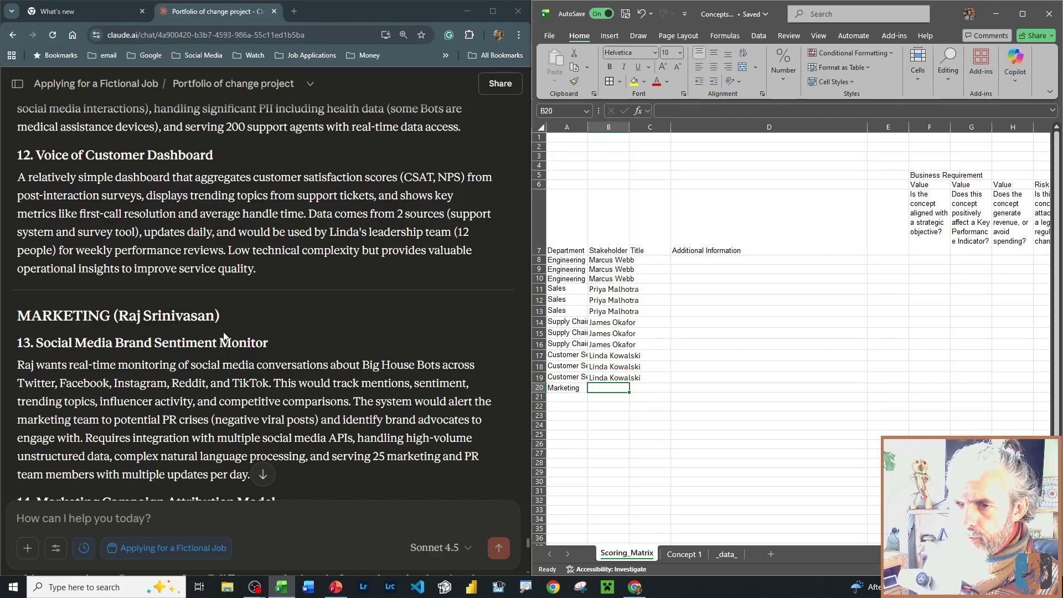
left_click_drag(119, 317, 178, 316)
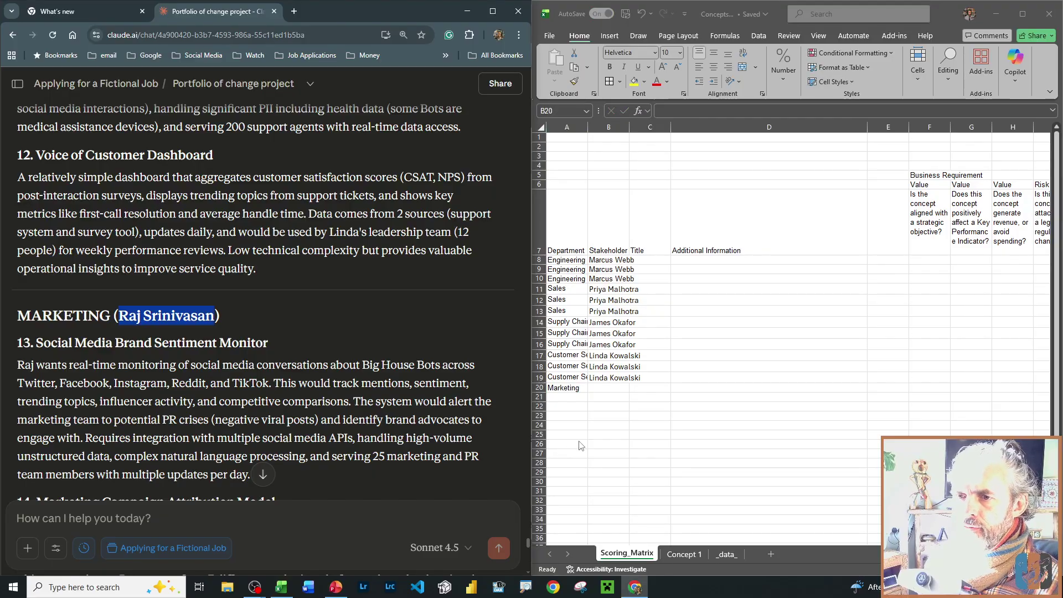
left_click(609, 388)
key("ctrl+v")
- Duplicate the Marketing department and stakeholder from A20:B20 into rows 21 and 22
left_click(598, 415)
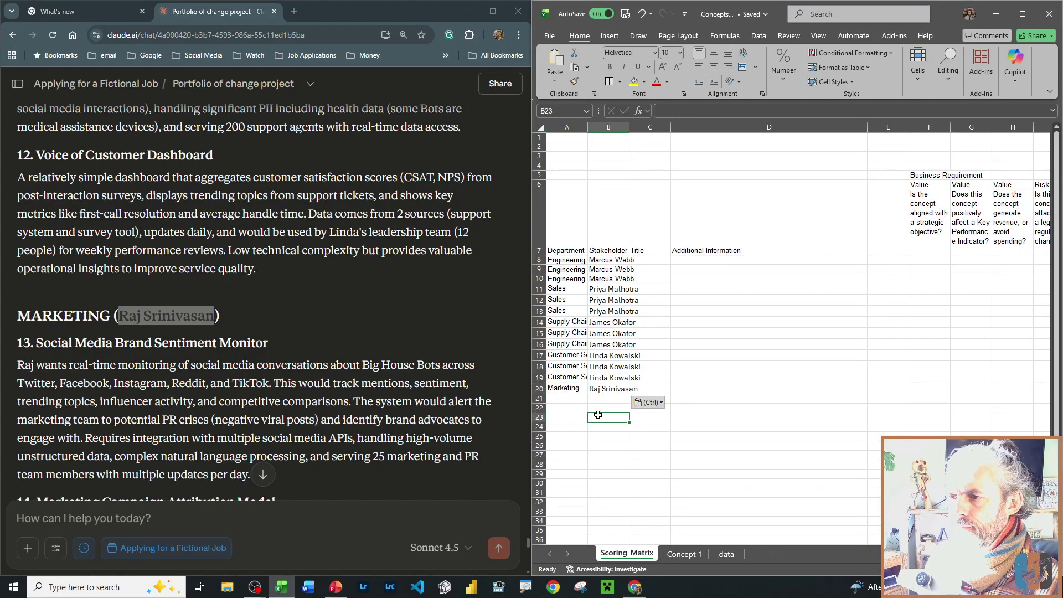
left_click_drag(613, 393, 565, 390)
key("ctrl+c")
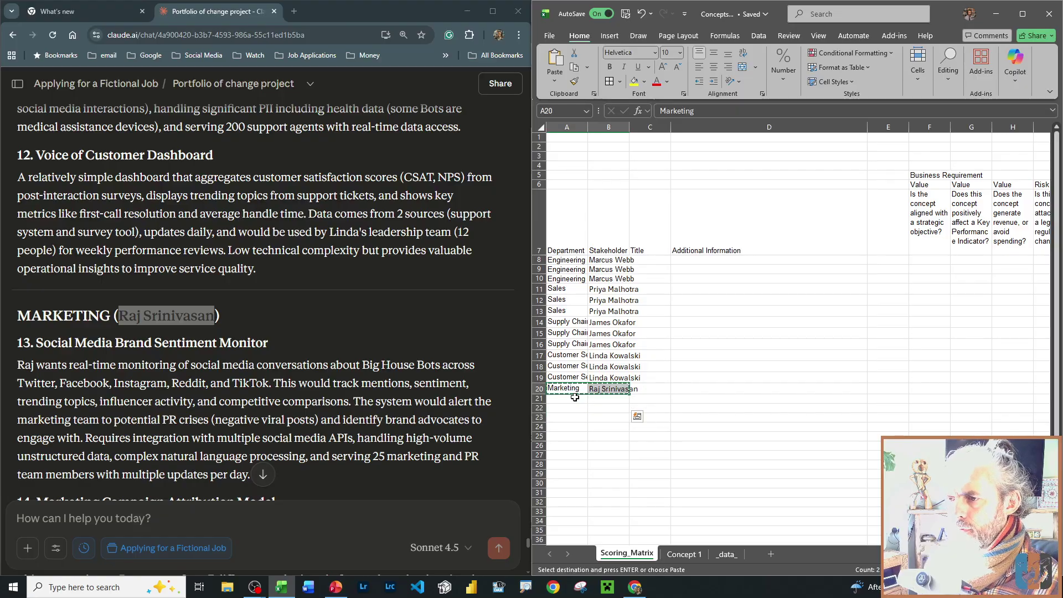
left_click(564, 399)
key("ctrl+v")
left_click(565, 411)
key("ctrl+v")
- Enter Finance as the department in A23 and the Finance & Operations stakeholder's name from the chat in B23
scroll(250, 332, "down", 10)
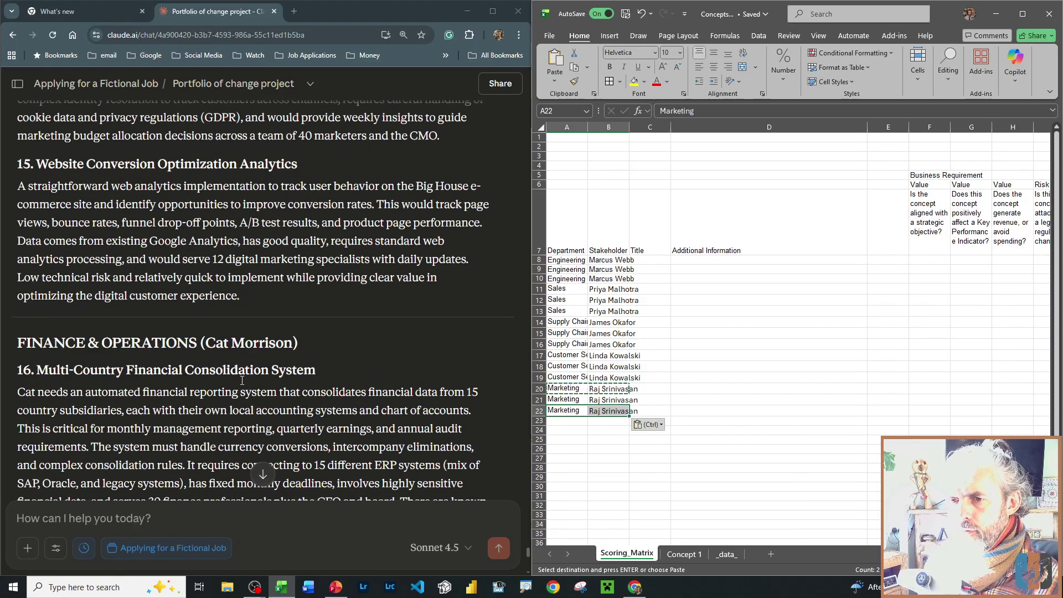
left_click(565, 421)
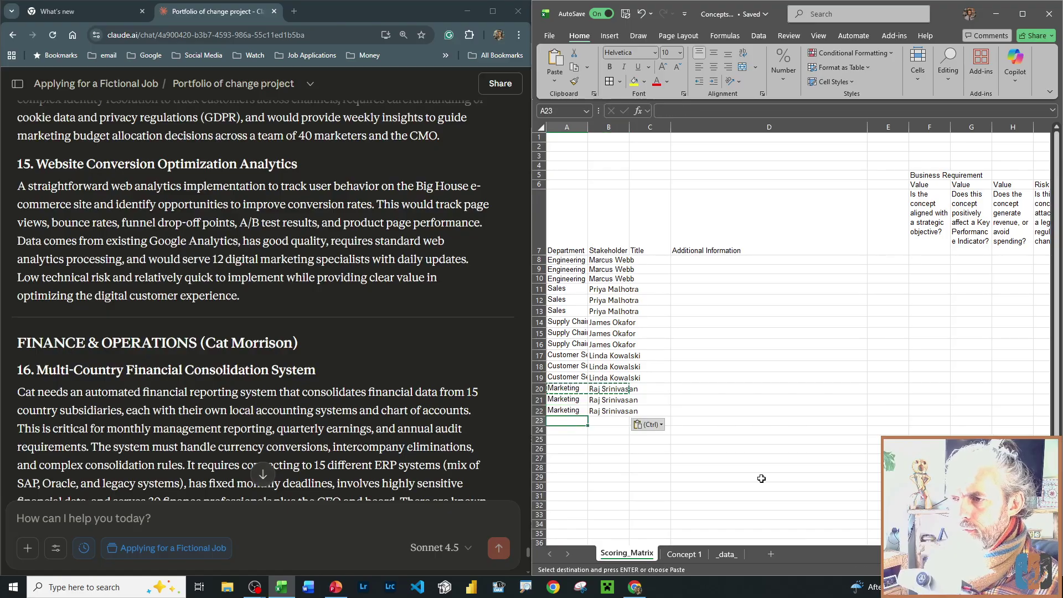
type("Finance")
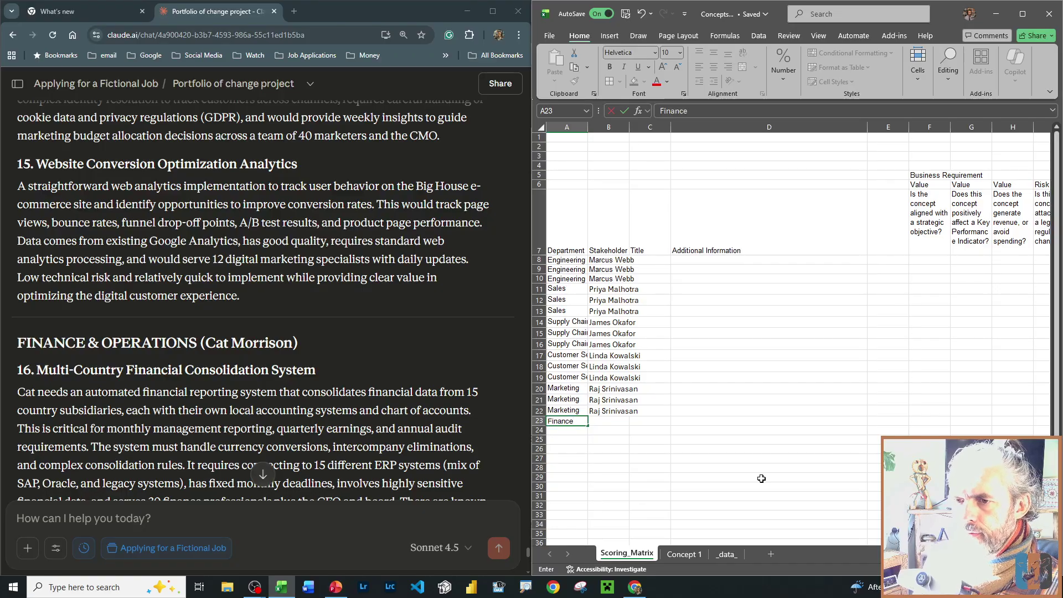
key("Tab")
type("C")
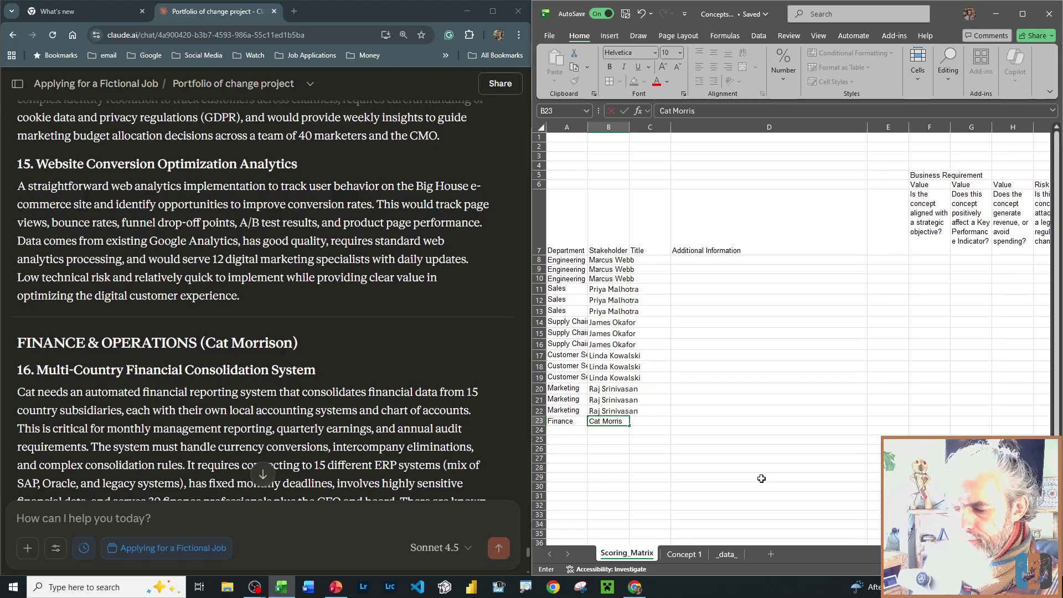
key("Return")
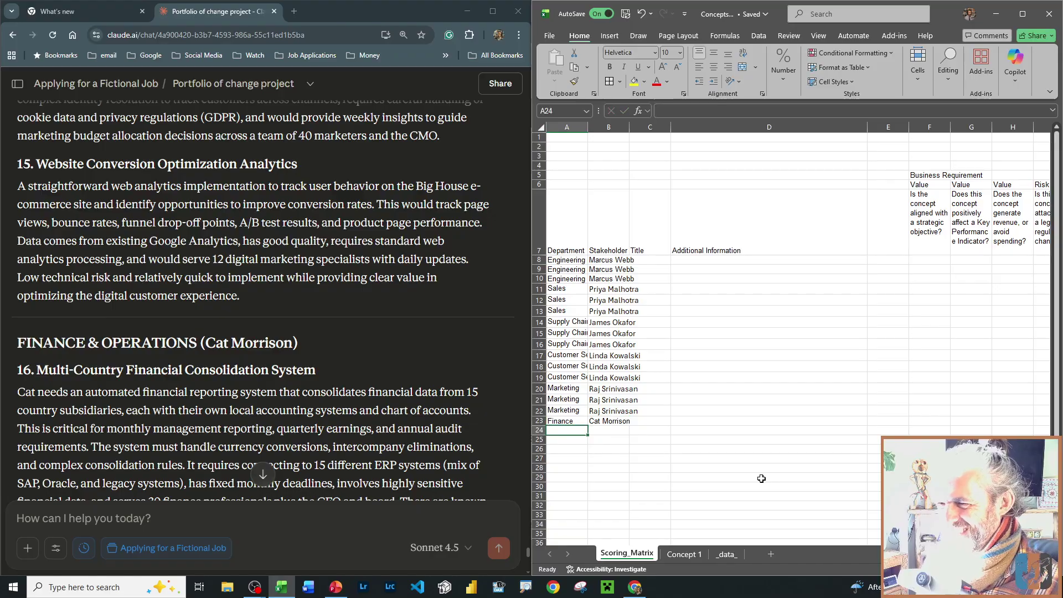
- Duplicate the Finance department and stakeholder from A23:B23 into rows 24 and 25
left_click_drag(559, 423, 609, 422)
key("ctrl+c")
left_click(560, 431)
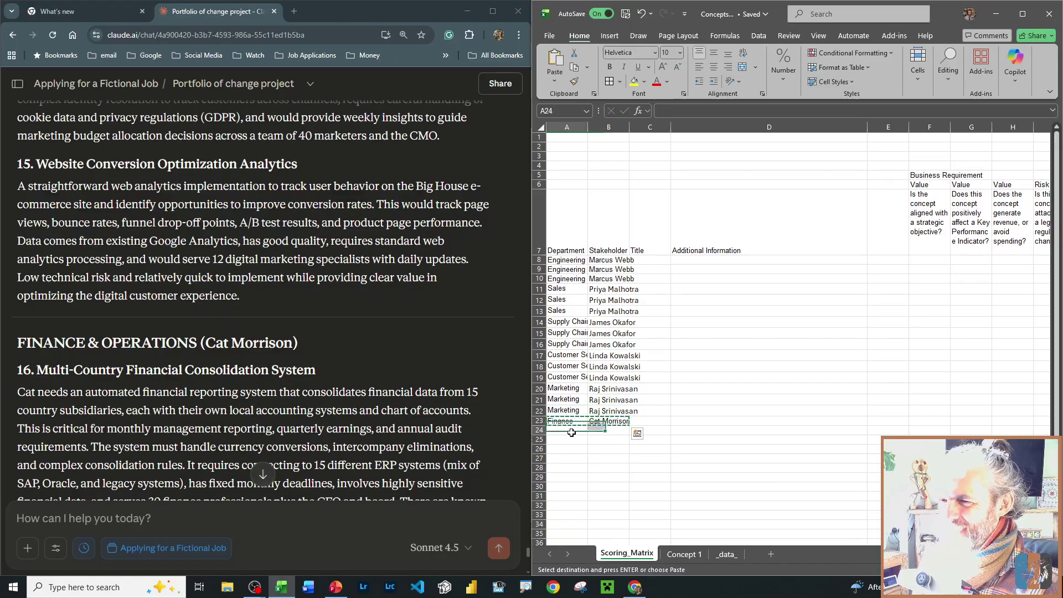
key("ctrl+v")
left_click(572, 443)
key("ctrl+v")
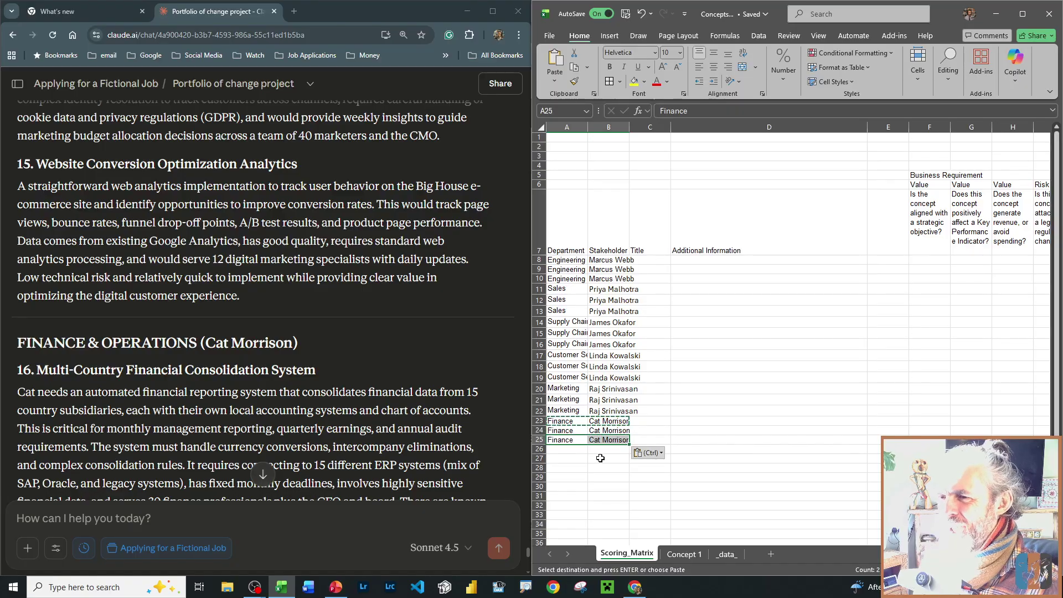
- Make the font size uniform at 10 across the whole Scoring_Matrix sheet
left_click(692, 411)
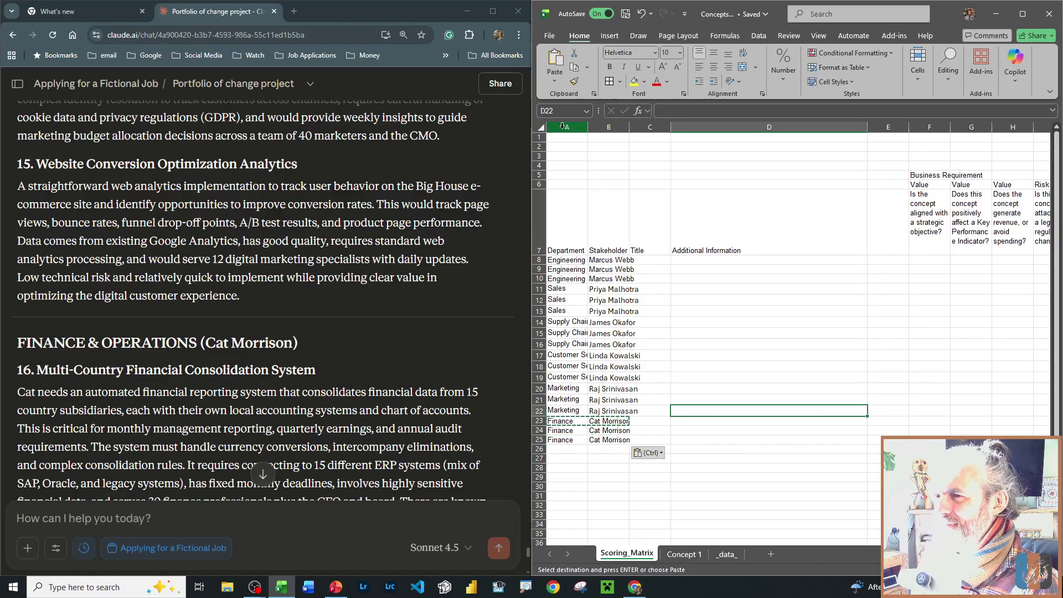
left_click_drag(568, 127, 609, 128)
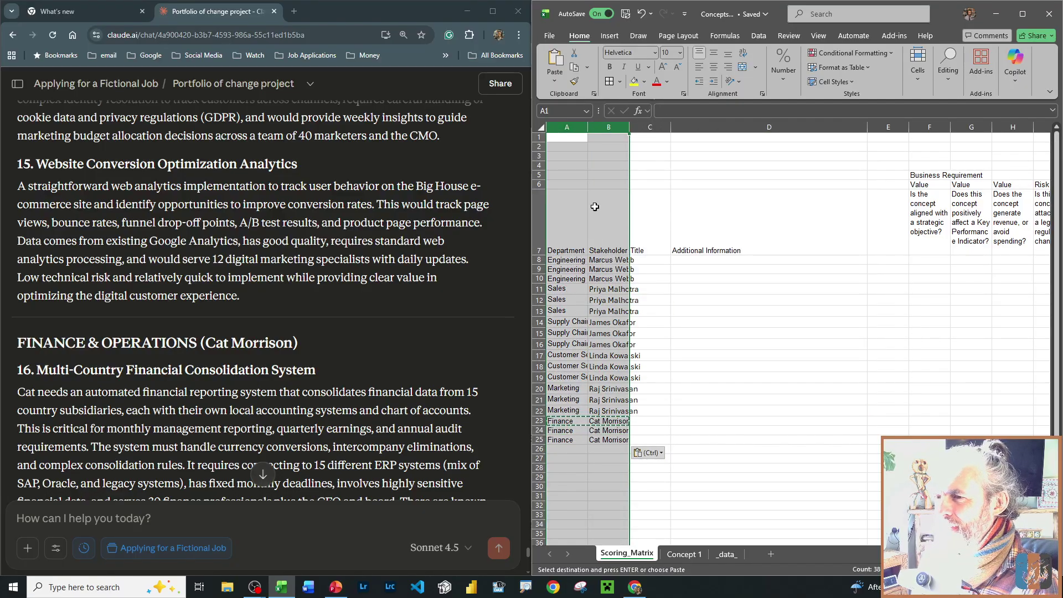
left_click(541, 127)
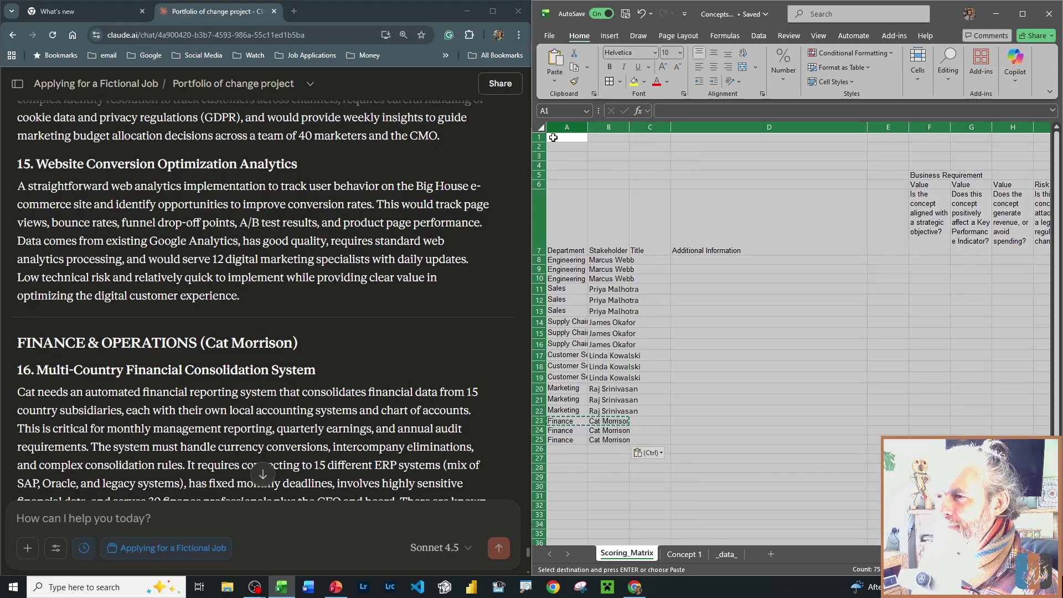
left_click(679, 71)
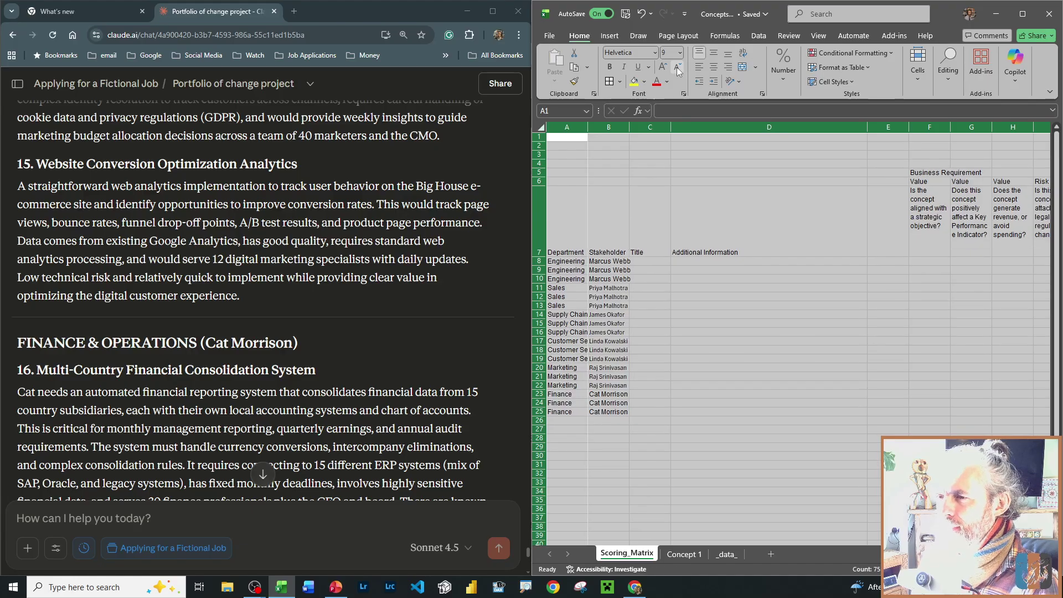
left_click(663, 67)
left_click(635, 165)
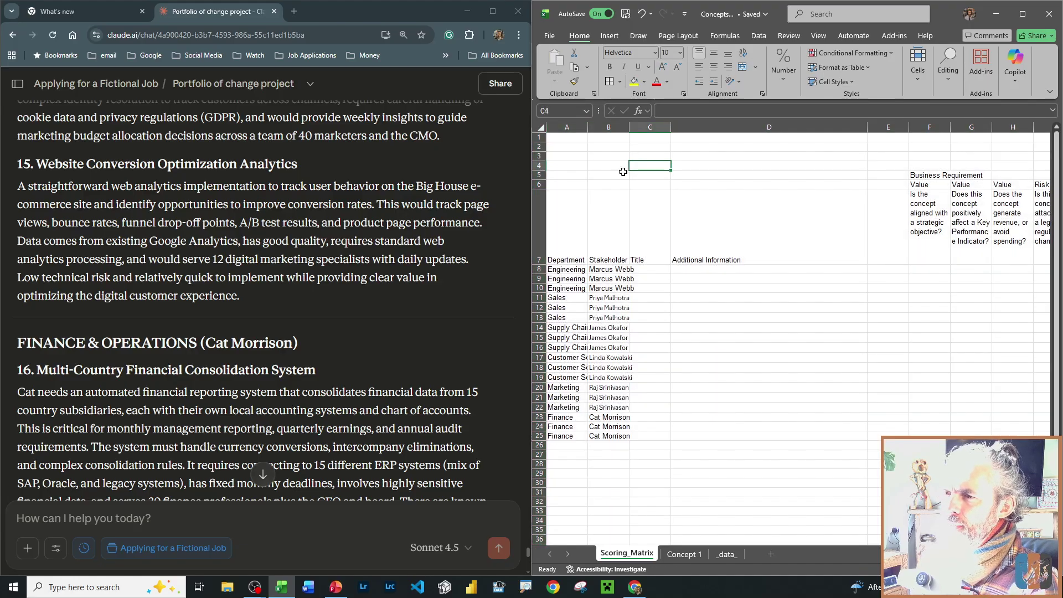
- Set the font of the whole Scoring_Matrix sheet to Helvetica
left_click(542, 127)
left_click(655, 52)
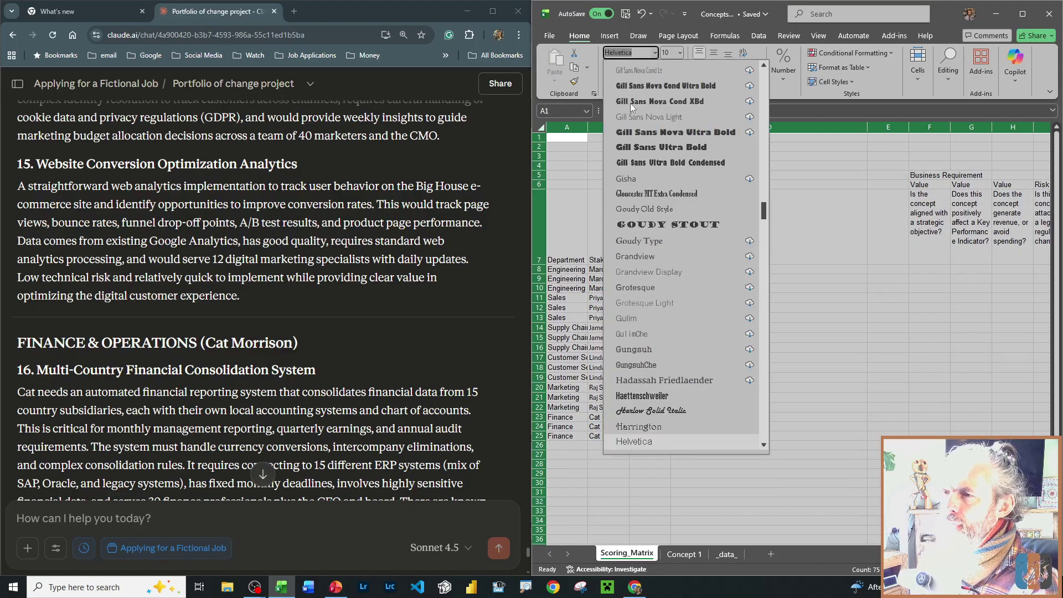
scroll(684, 229, "up", 5)
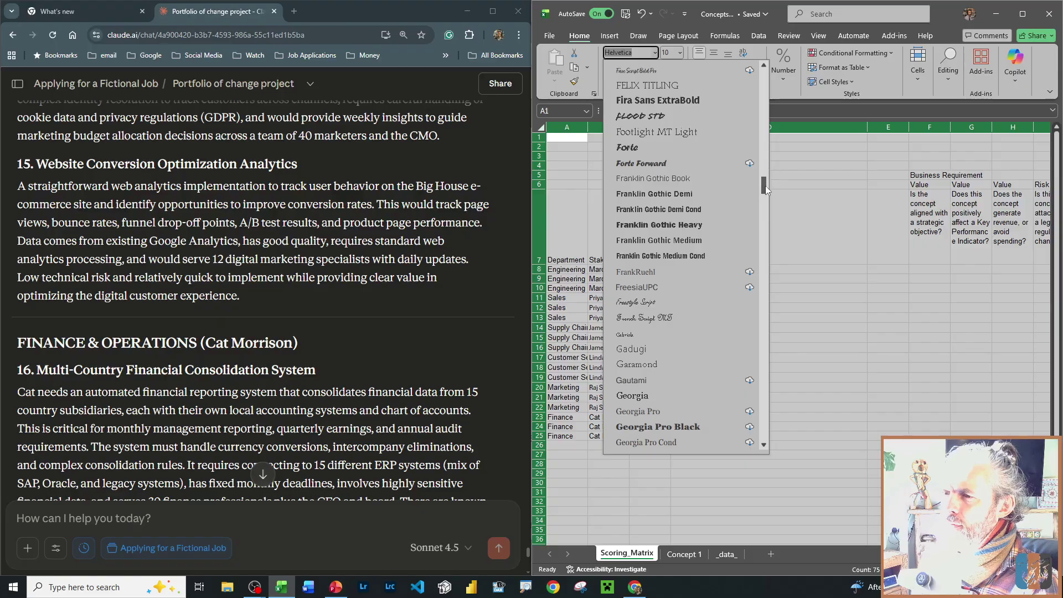
left_click_drag(764, 189, 753, 221)
left_click(692, 264)
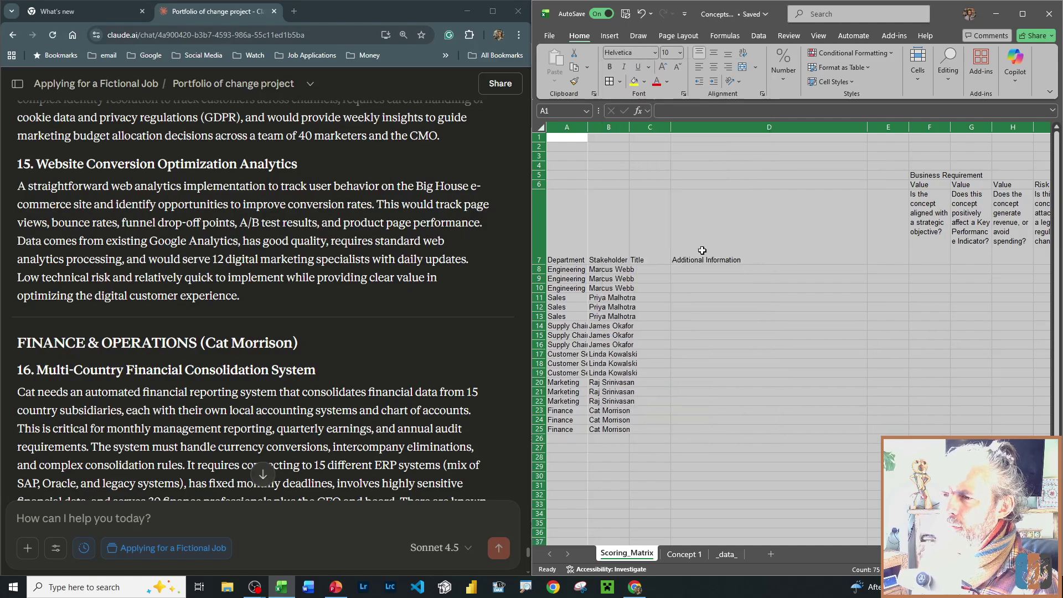
left_click(621, 286)
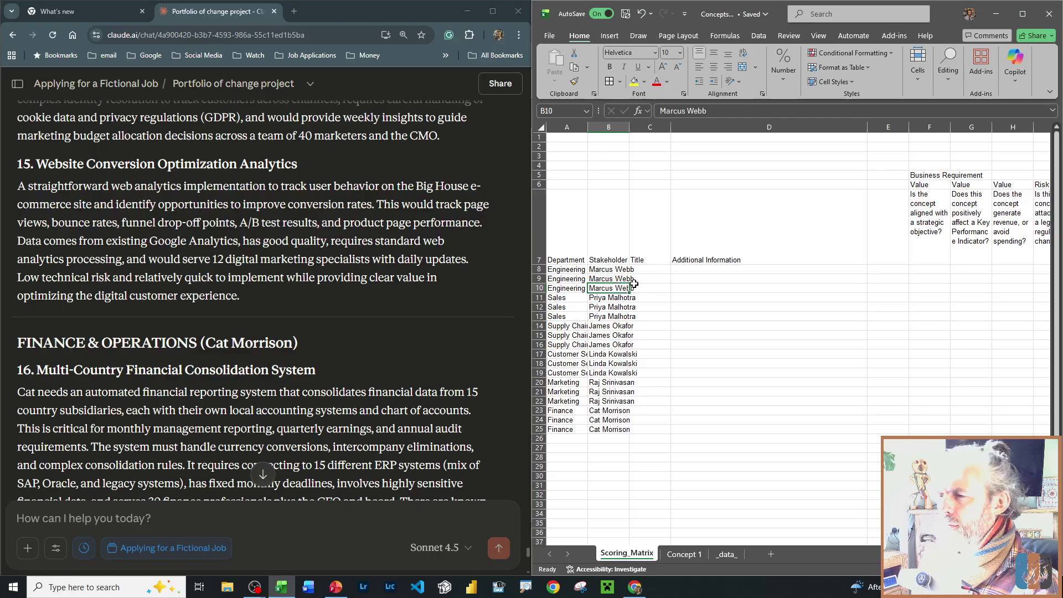
left_click(757, 327)
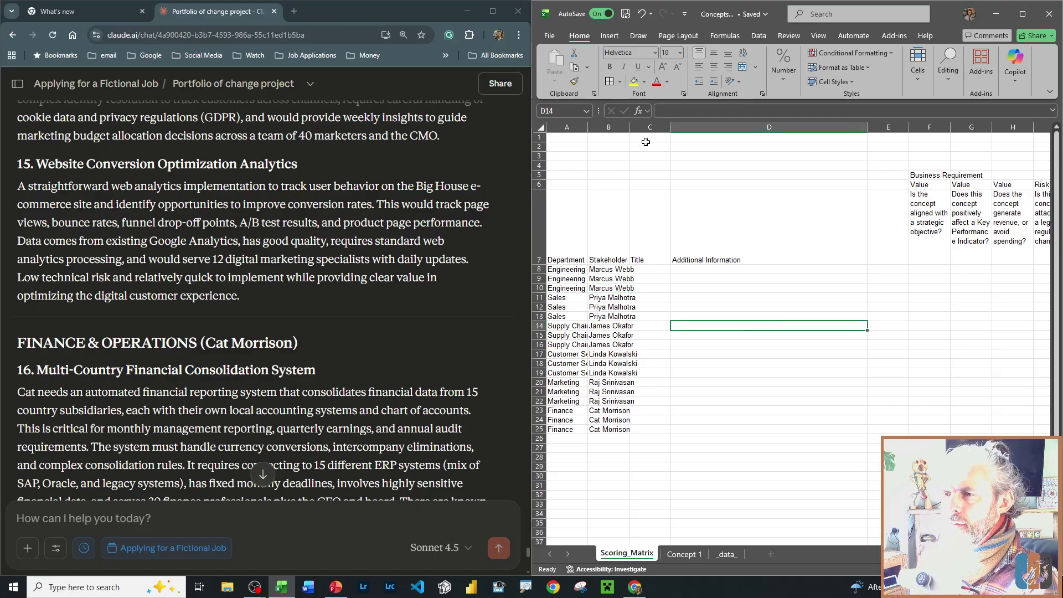
- Reduce the font size of the whole Scoring_Matrix sheet to 8
key("ctrl+a")
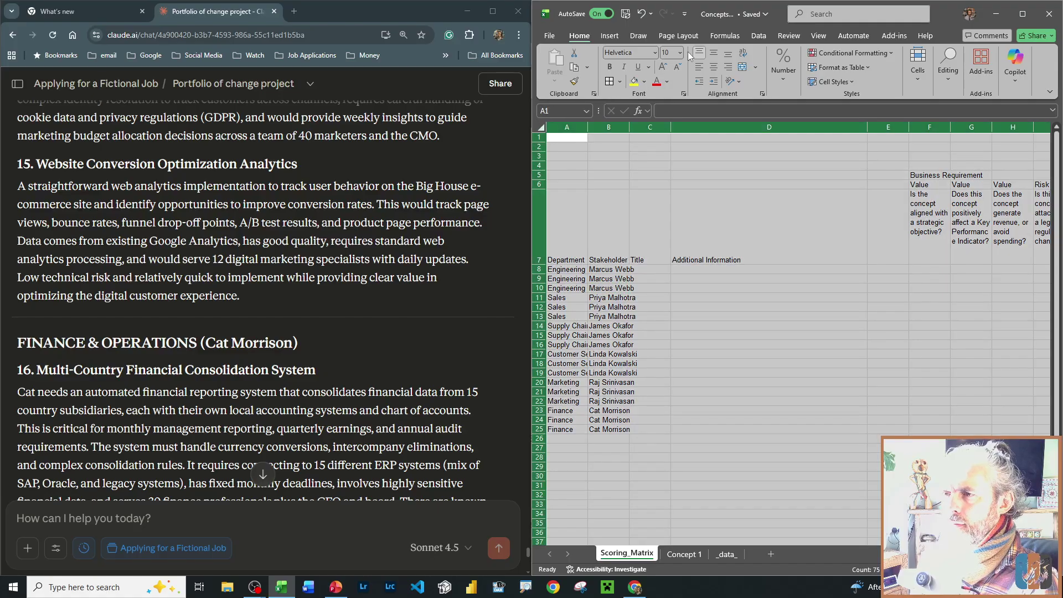
left_click(677, 67)
left_click(677, 67)
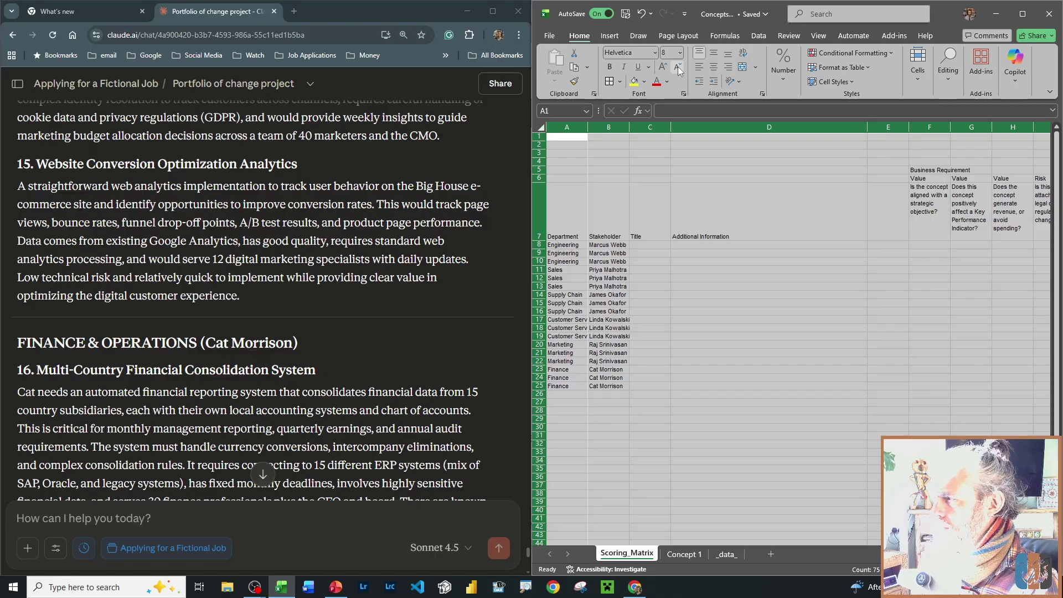
left_click(677, 250)
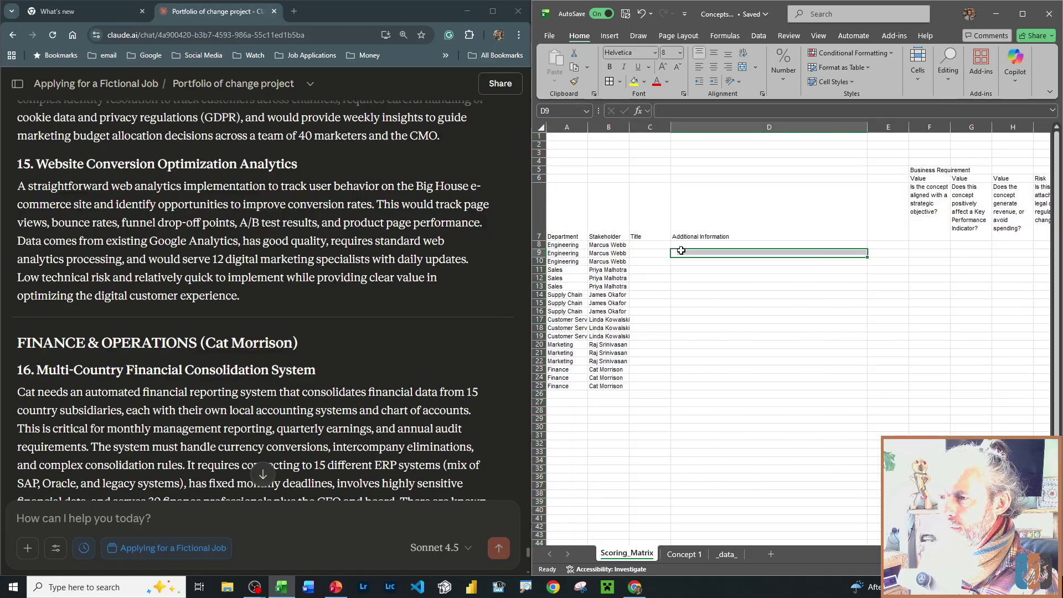
- Copy concept 1's title, Bot Performance Predictive Maintenance System, from the Claude chat into C8
left_click(638, 245)
scroll(269, 290, "up", 20)
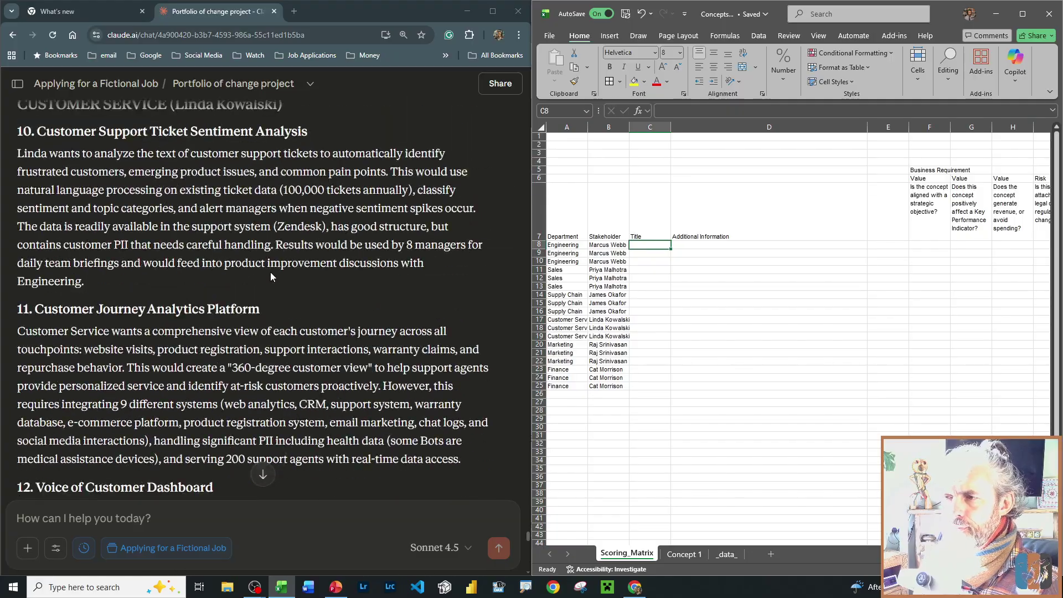
scroll(243, 237, "up", 5)
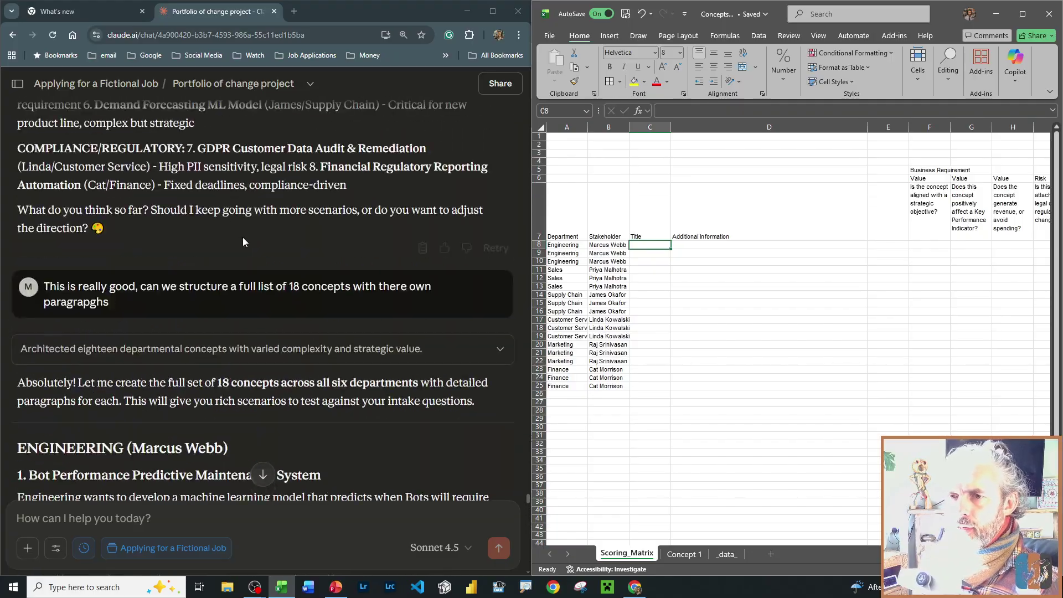
scroll(243, 237, "down", 5)
left_click_drag(29, 143, 105, 144)
left_click_drag(29, 143, 321, 143)
key("ctrl+c")
double_click(649, 245)
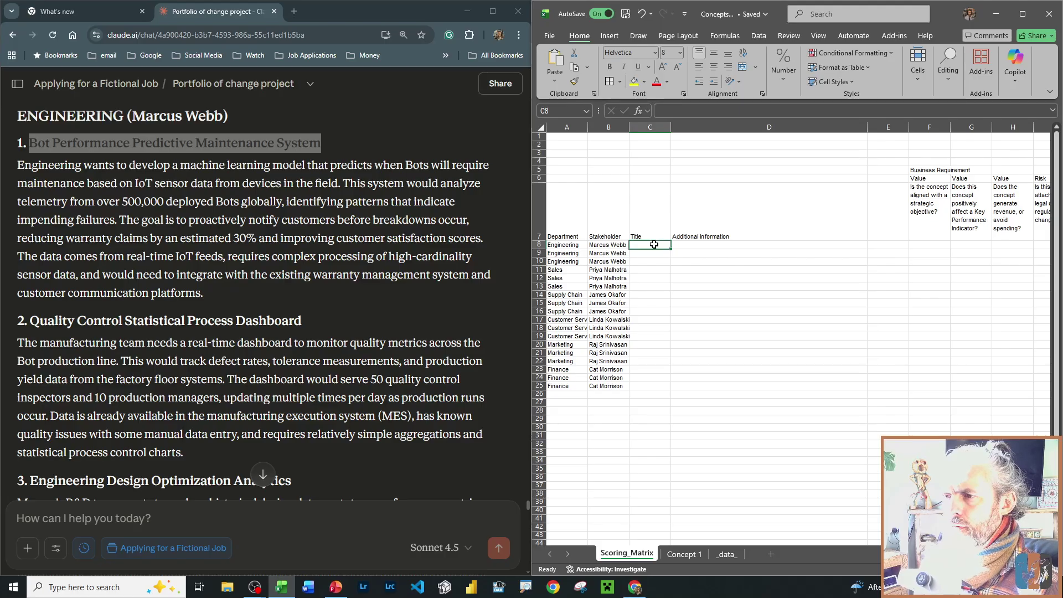
key("ctrl+v")
- Copy concept 1's full description paragraph from the chat into Additional Information cell D8
left_click(156, 235)
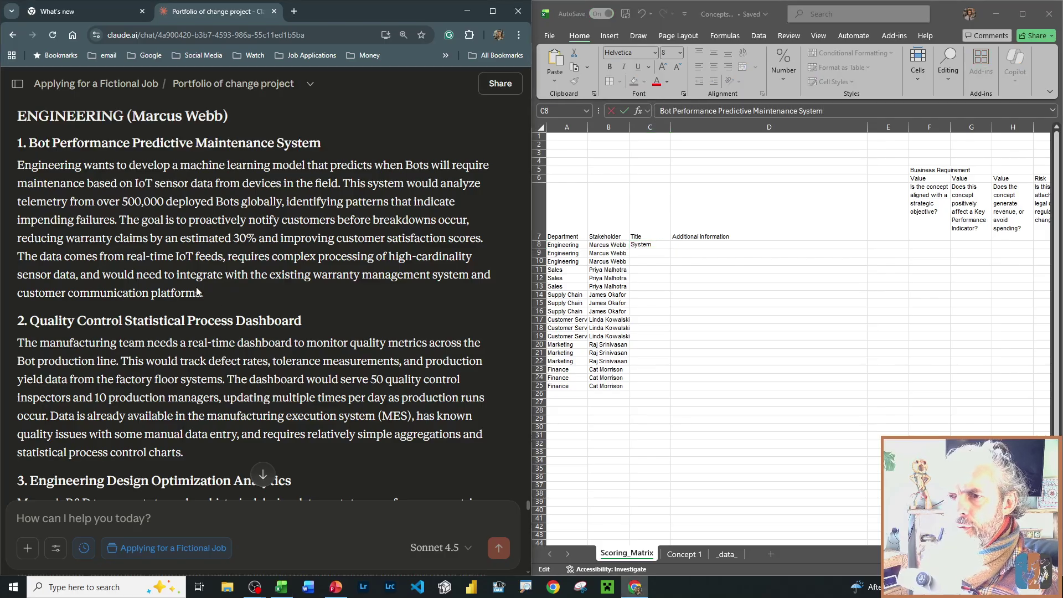
left_click_drag(200, 292, 16, 172)
key("ctrl+c")
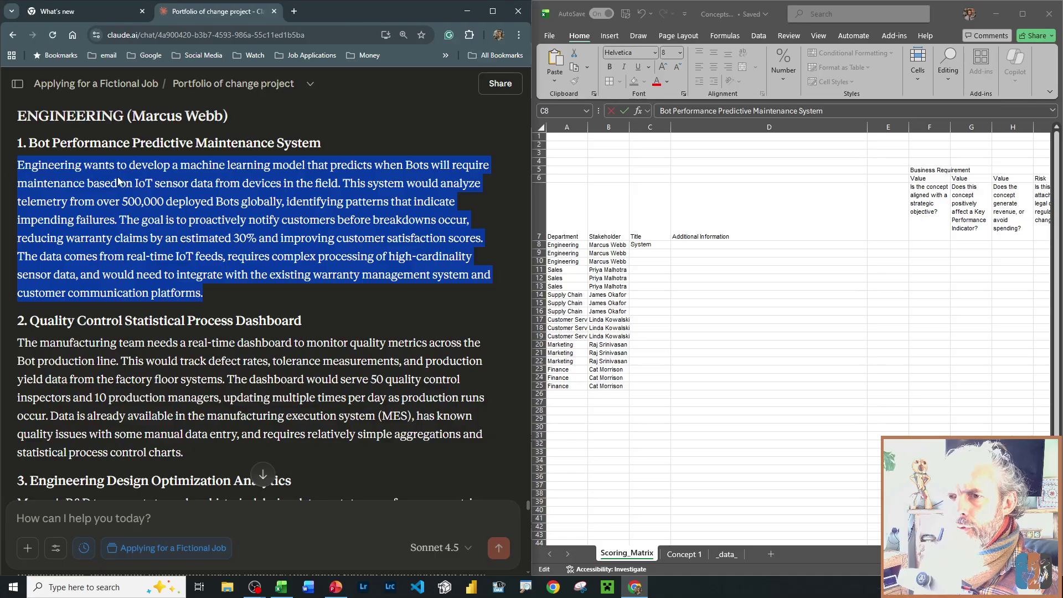
left_click(716, 281)
key("Tab")
key("ctrl+v")
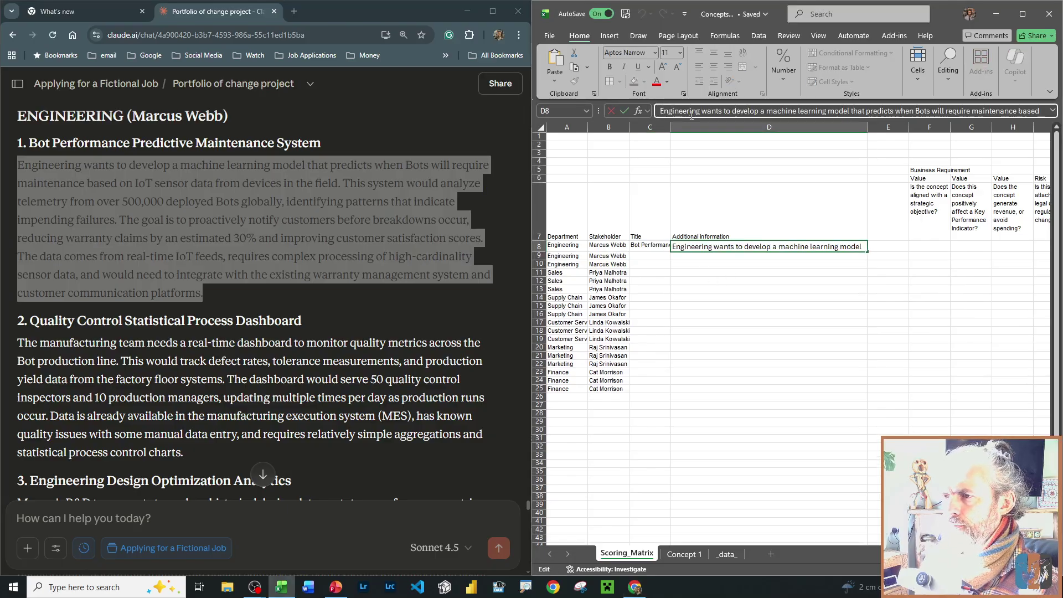
double_click(711, 246)
left_click_drag(620, 290, 615, 298)
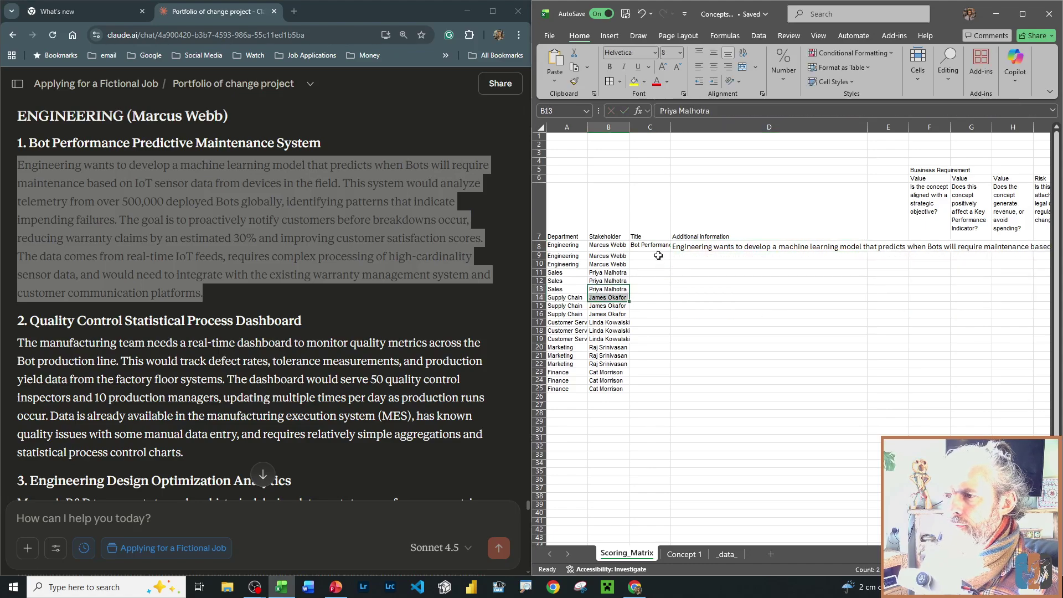
- Wrap the text in the Title and Additional Information cells C8:D25
left_click(658, 256)
left_click_drag(657, 247, 853, 390)
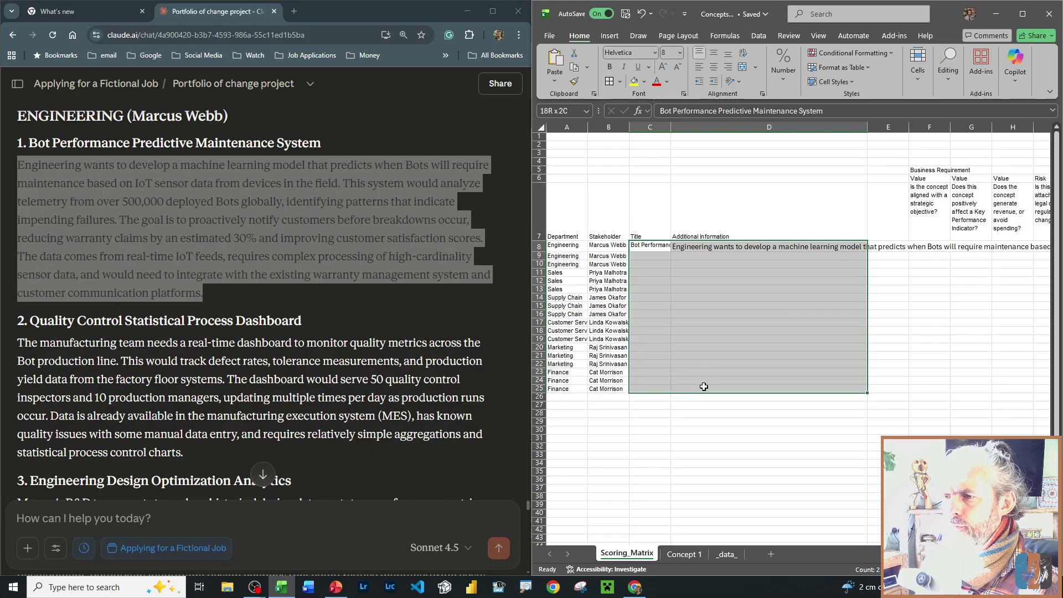
left_click(743, 52)
left_click(699, 262)
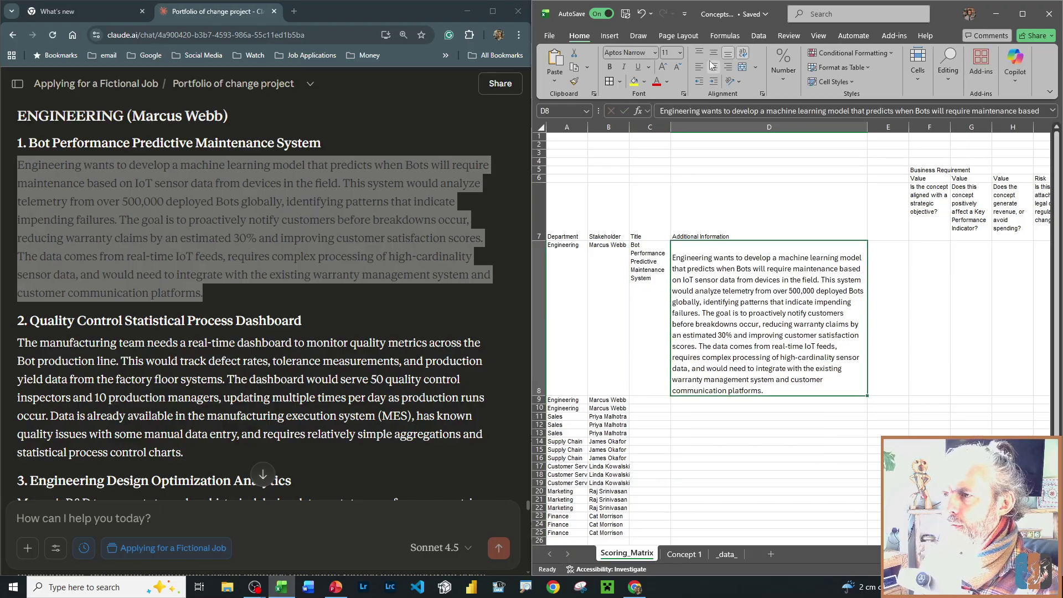
- Top-align the contents of every cell on the Scoring_Matrix sheet
left_click(545, 128)
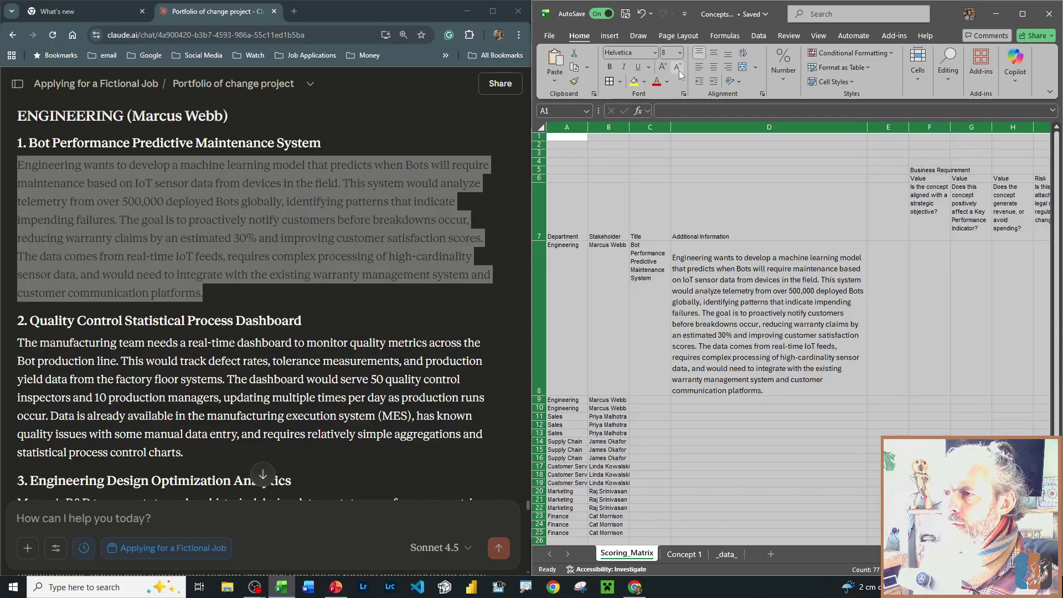
left_click(700, 53)
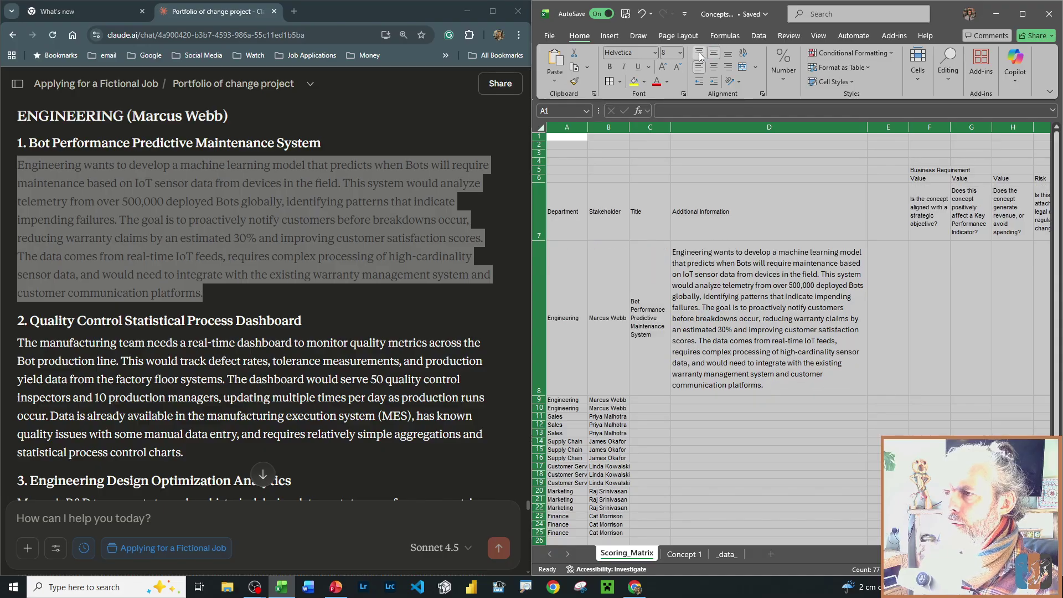
left_click(690, 292)
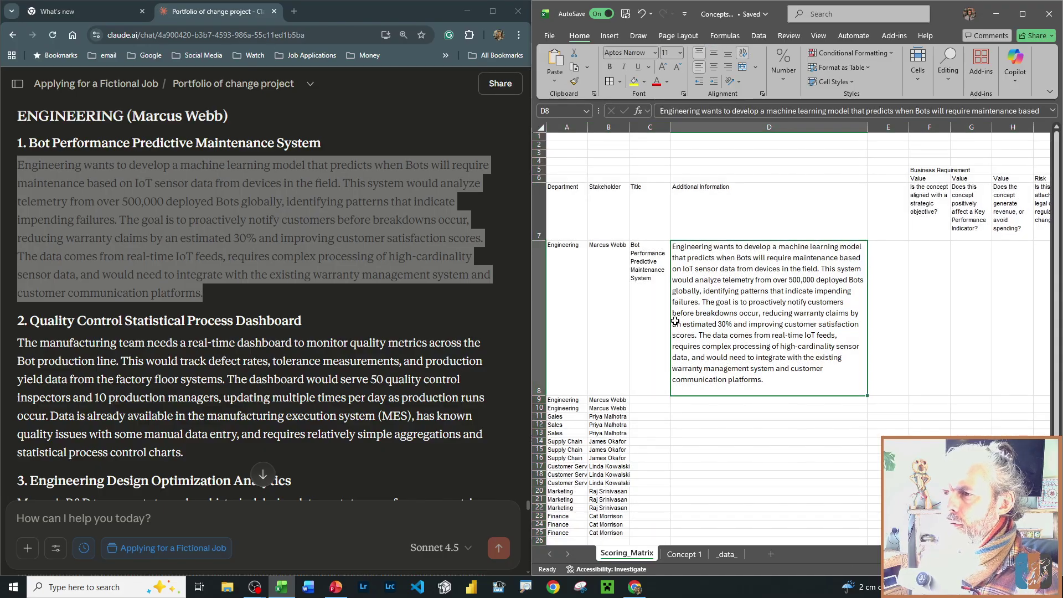
- Copy concept 2's title, Quality Control Statistical Process Dashboard, from the chat into C9
scroll(674, 321, "down", 2)
left_click(657, 335)
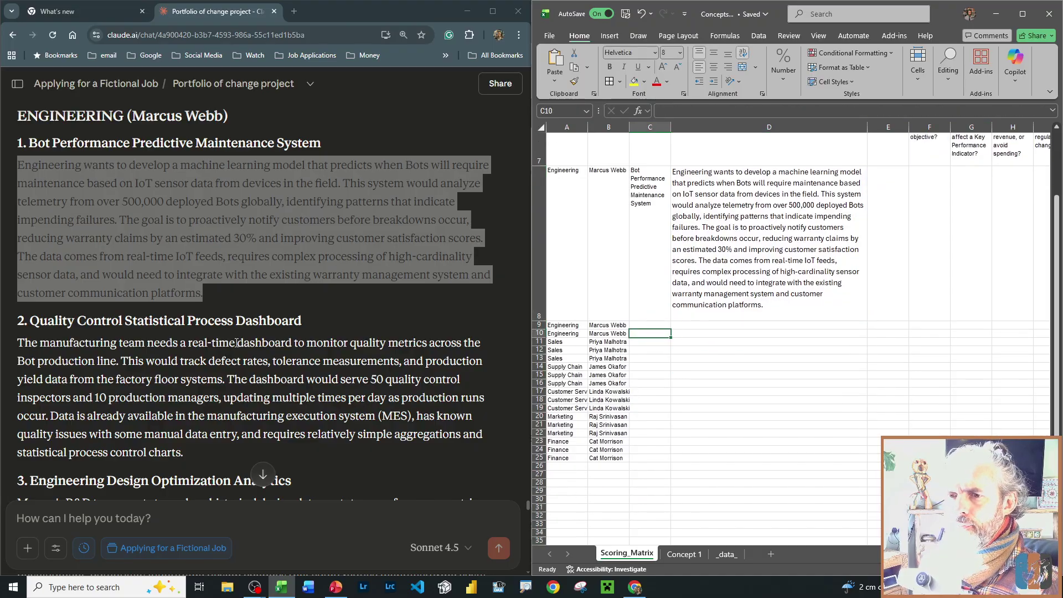
left_click(87, 326)
left_click_drag(31, 321, 302, 322)
key("ctrl+c")
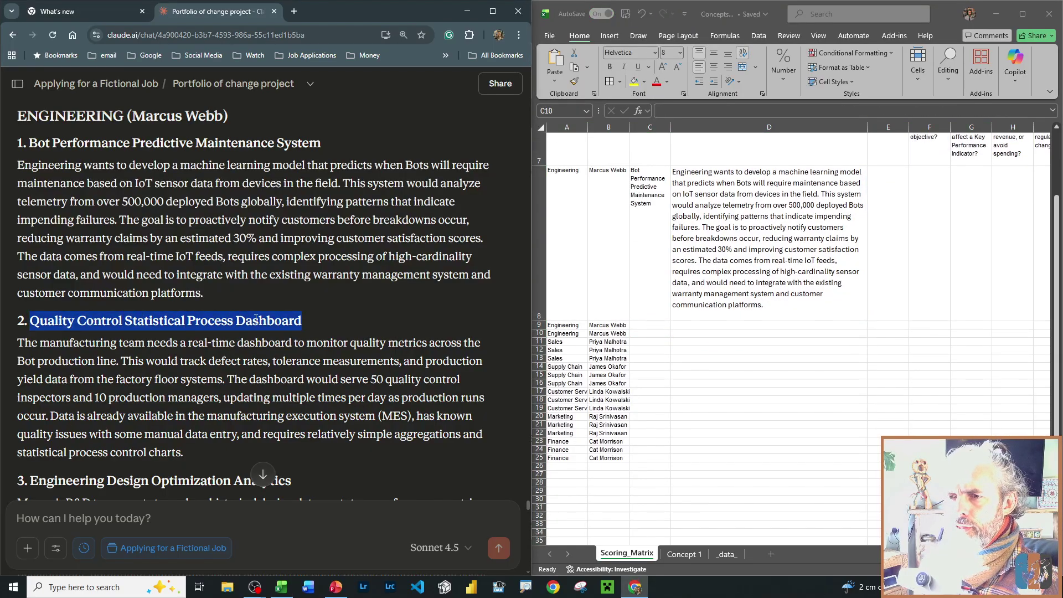
left_click(642, 325)
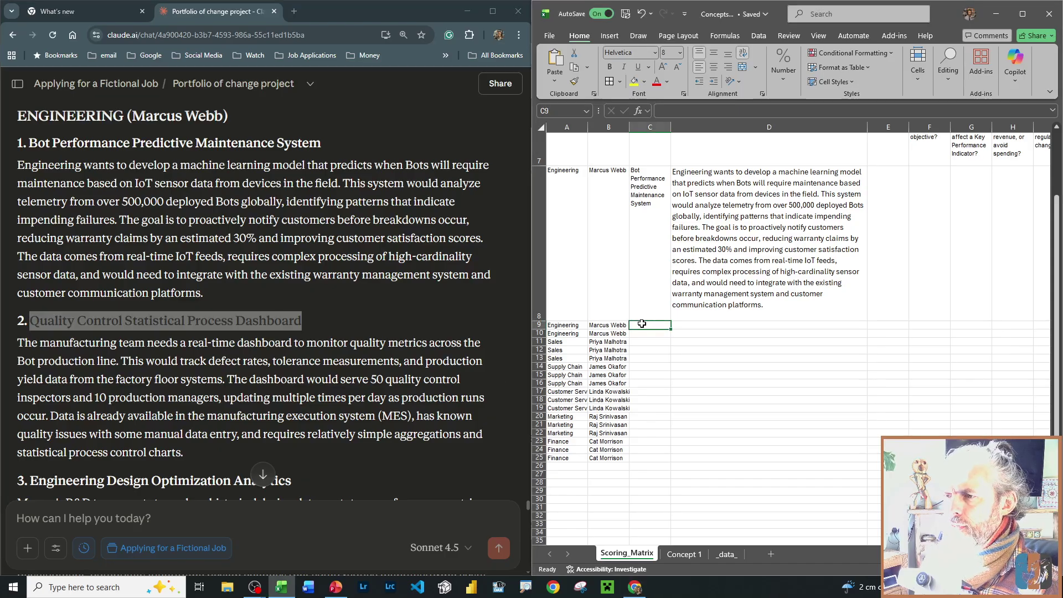
left_click(697, 111)
key("ctrl+v")
key("Tab")
- Copy concept 2's description paragraph from the chat into Additional Information cell D9
left_click_drag(171, 361, 177, 361)
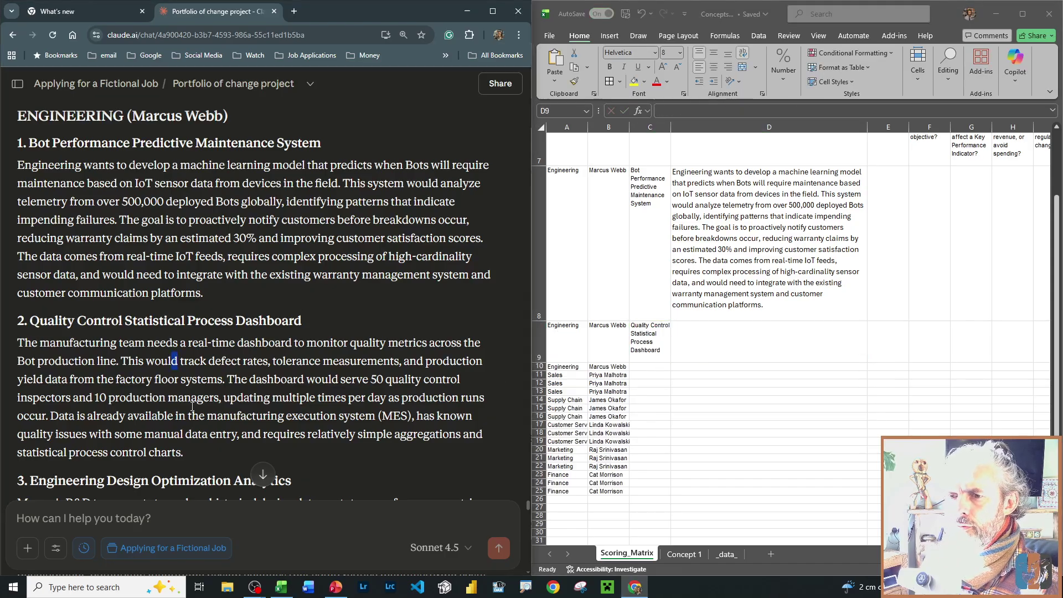
left_click_drag(189, 453, 29, 348)
key("ctrl+c")
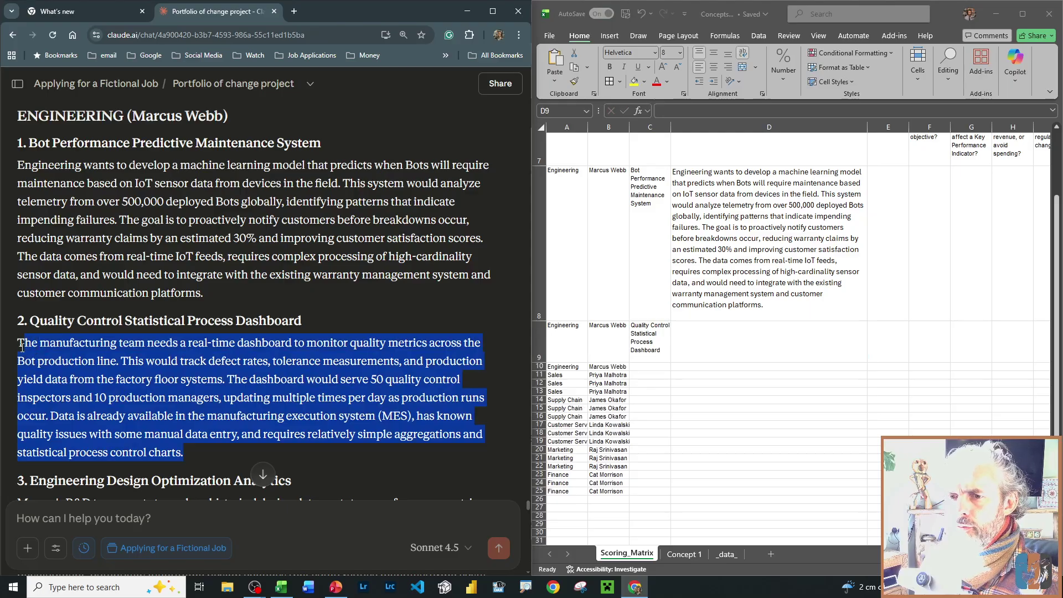
left_click(758, 344)
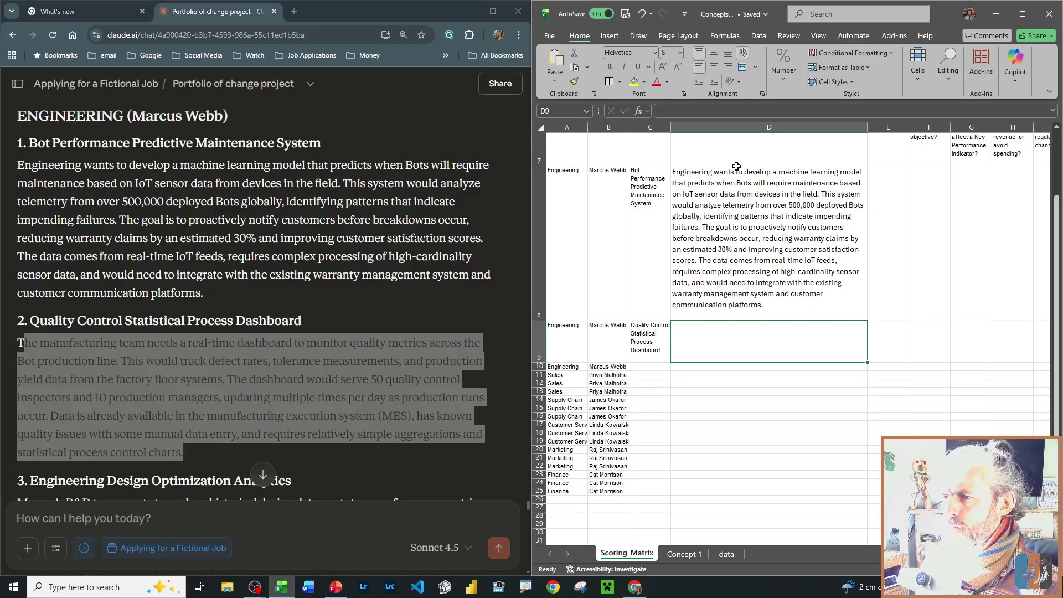
left_click(724, 114)
key("ctrl+v")
key("Return")
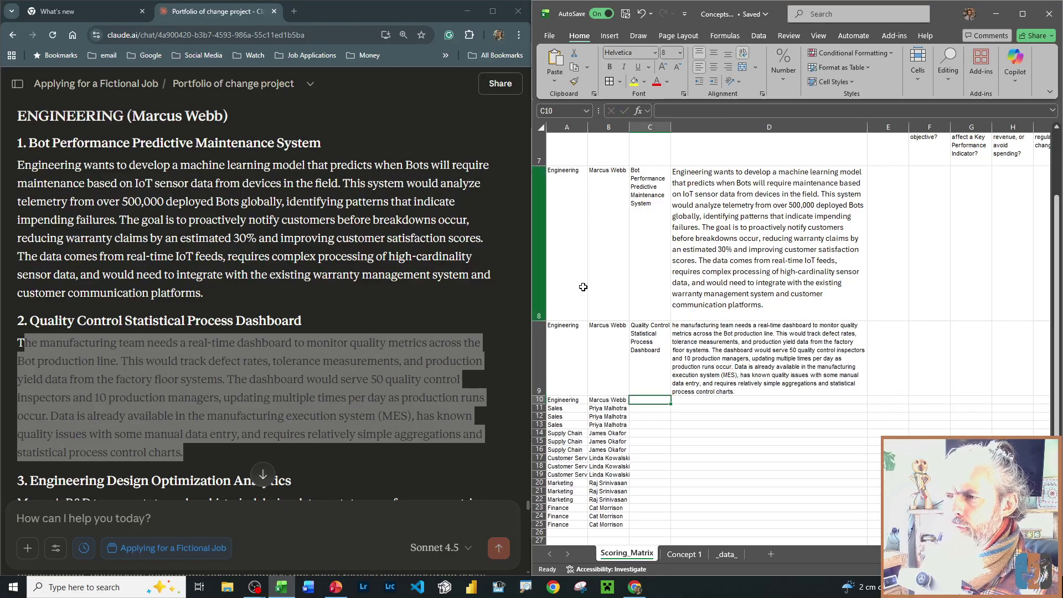
- Add the missing initial "T" to the description in D9 so it begins with "The manufacturing team"
left_click(720, 338)
left_click(212, 366)
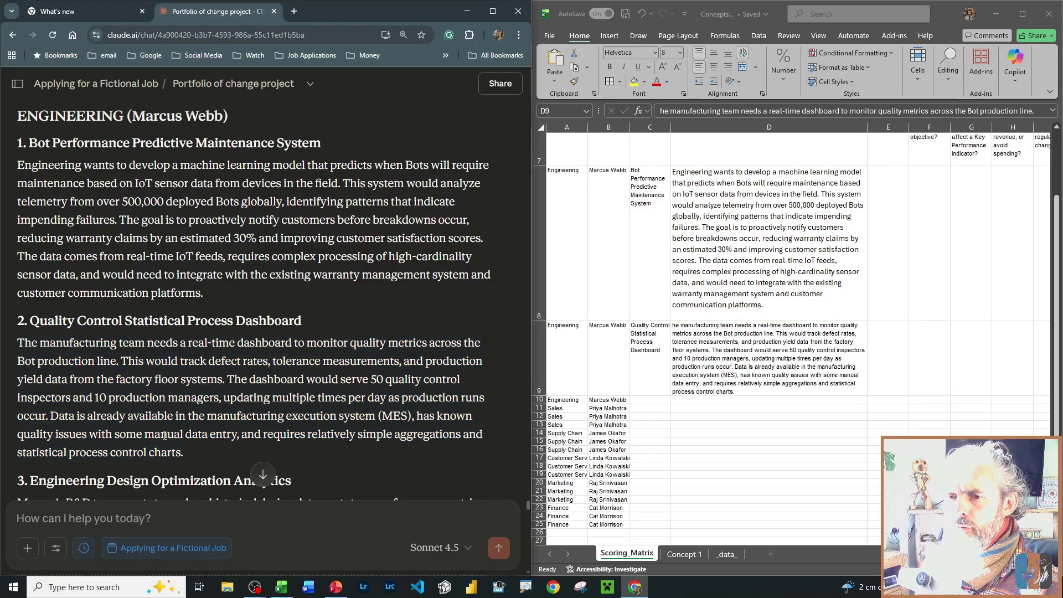
left_click_drag(171, 449, 19, 344)
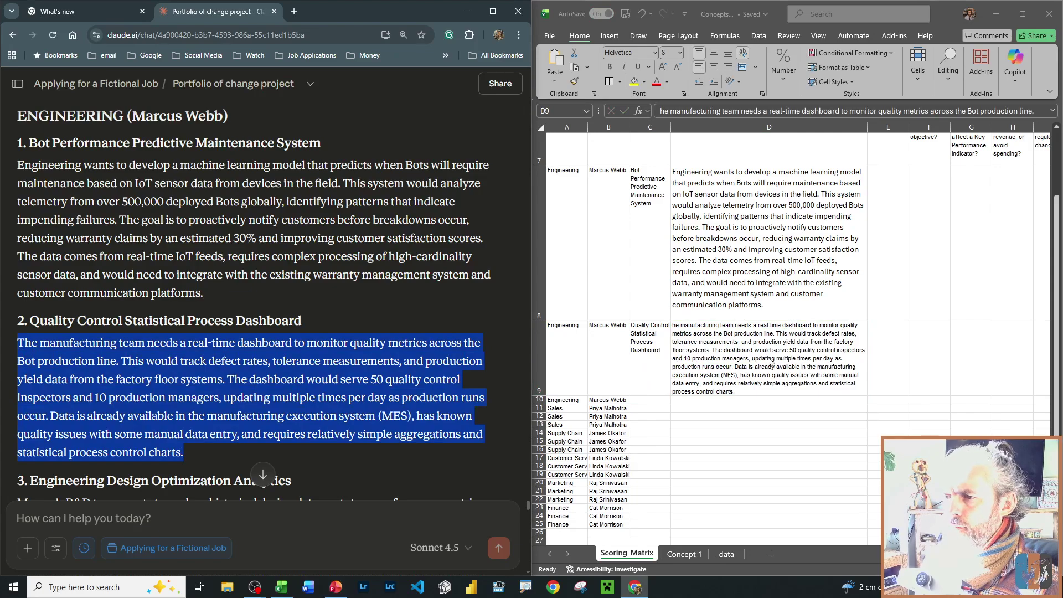
left_click(710, 344)
left_click(659, 111)
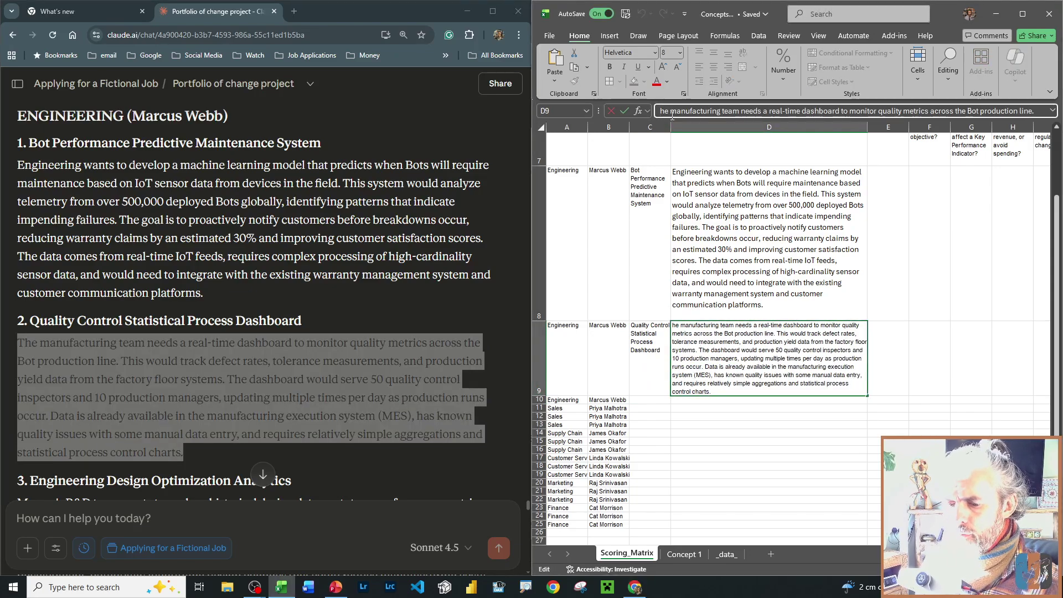
type("T")
key("Return")
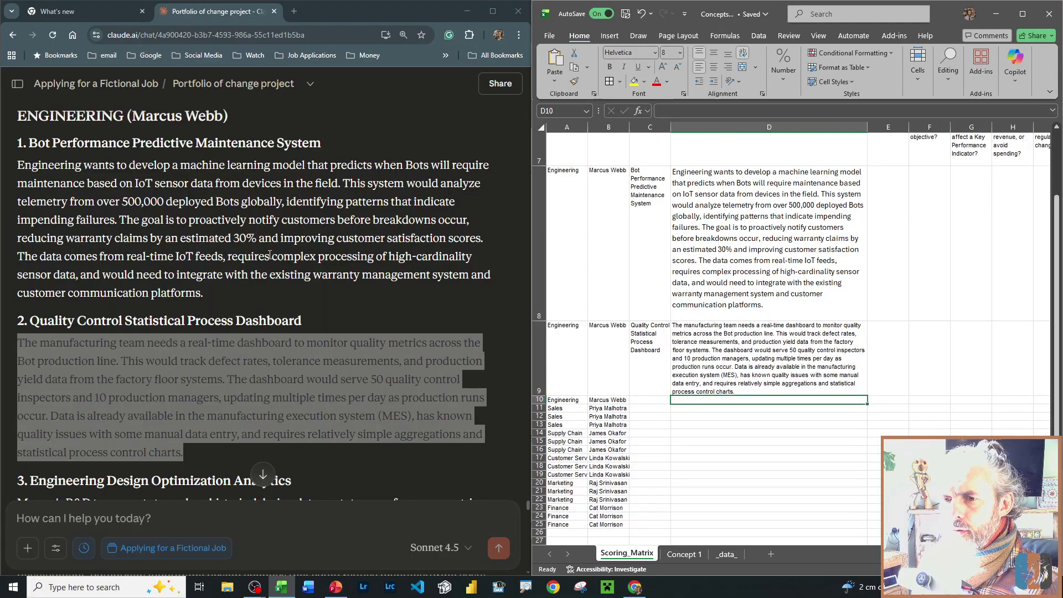
- Copy concept 3's title, Engineering Design Optimization Analytics, from the chat into C10
left_click(269, 254)
scroll(270, 255, "down", 3)
left_click_drag(34, 314, 252, 312)
key("ctrl+c")
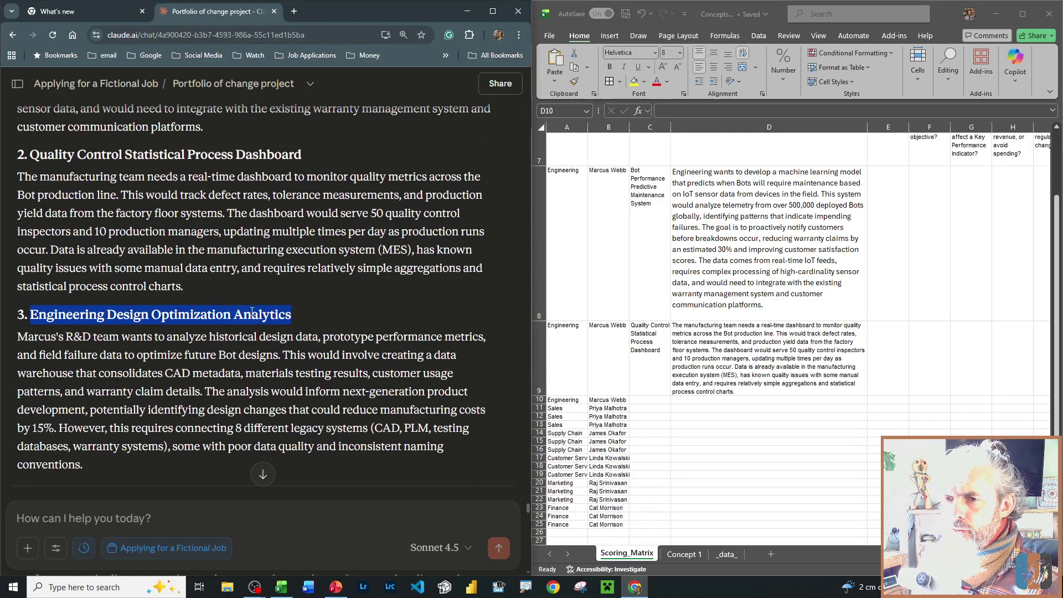
left_click(650, 400)
left_click(712, 111)
key("ctrl+v")
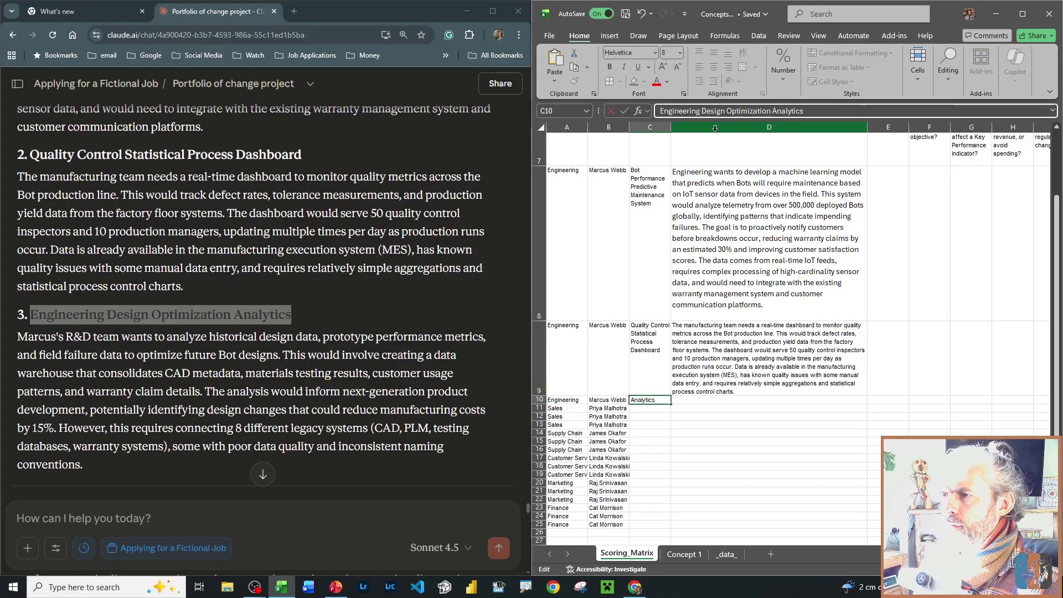
key("Tab")
- Copy concept 3's description paragraph from the chat into Additional Information cell D10
left_click(293, 479)
left_click_drag(83, 465, 20, 342)
key("ctrl+c")
left_click(731, 111)
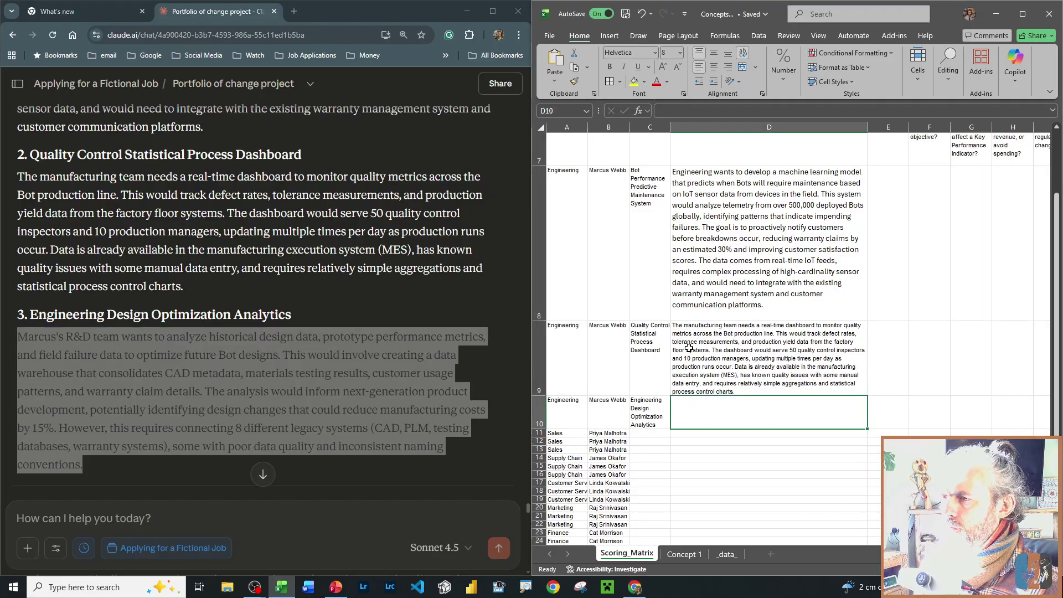
key("ctrl+v")
key("Return")
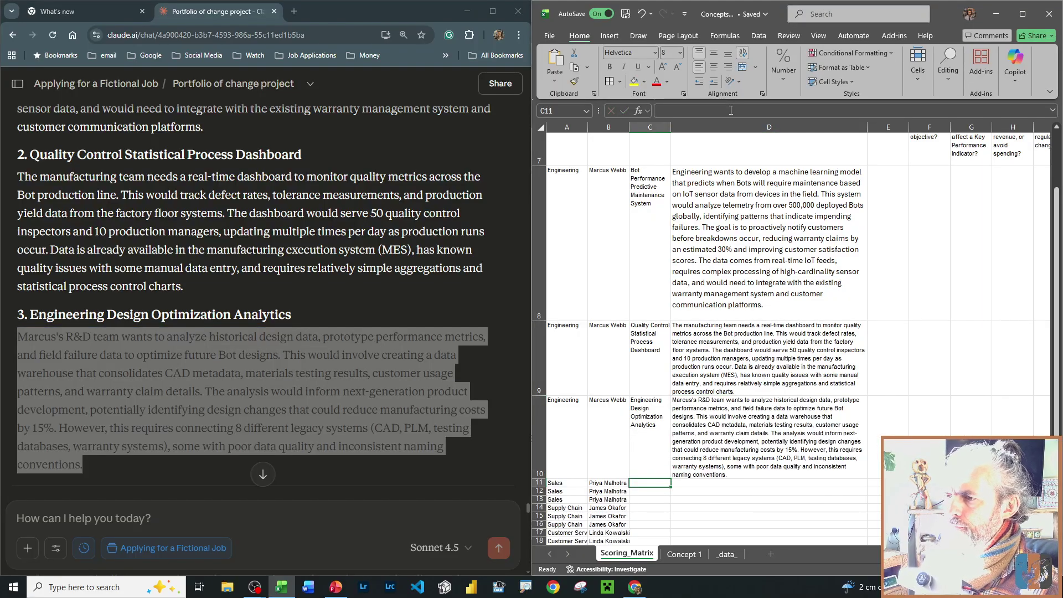
- Copy concept 4's title, Real-Time Sales Performance Dashboard, from the chat into Title cell C11
scroll(143, 364, "down", 5)
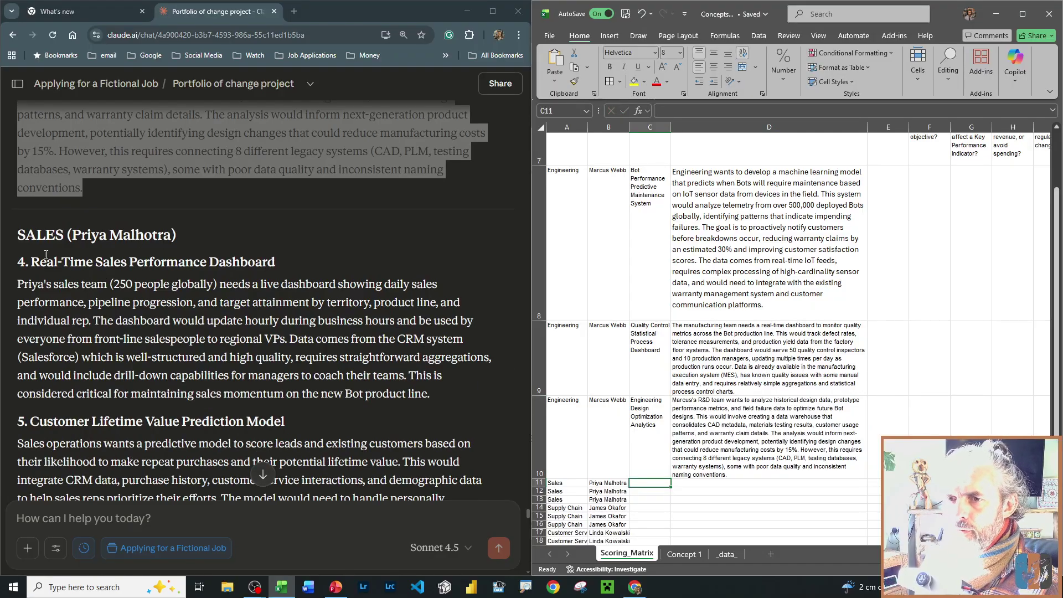
left_click_drag(31, 262, 208, 262)
left_click_drag(275, 262, 31, 262)
key("ctrl+c")
left_click(654, 482)
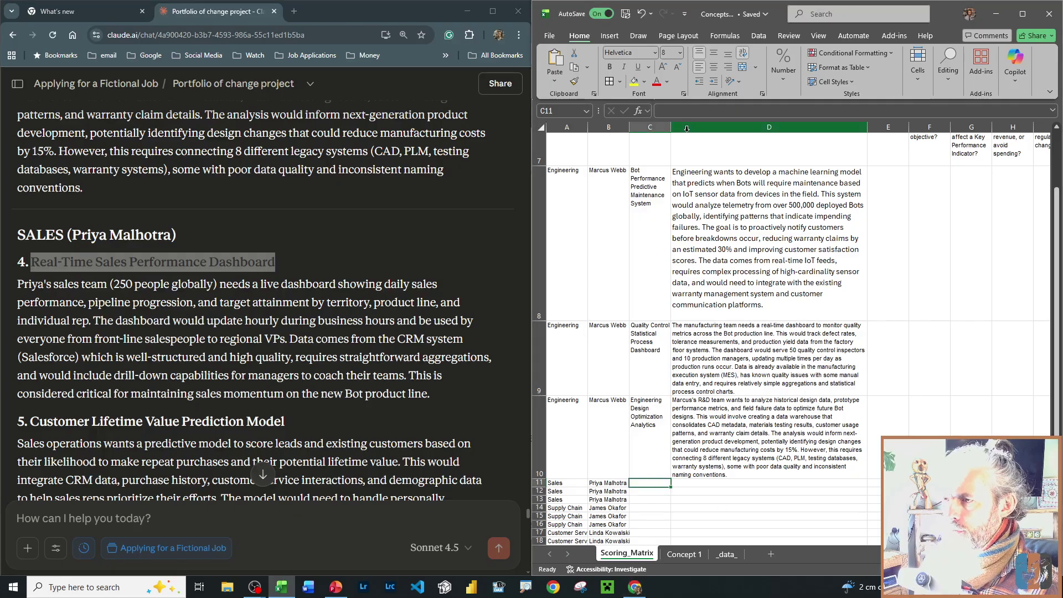
key("ctrl+v")
key("Tab")
- Copy concept 4's description paragraph from the chat into Additional Information cell D11
left_click(121, 316)
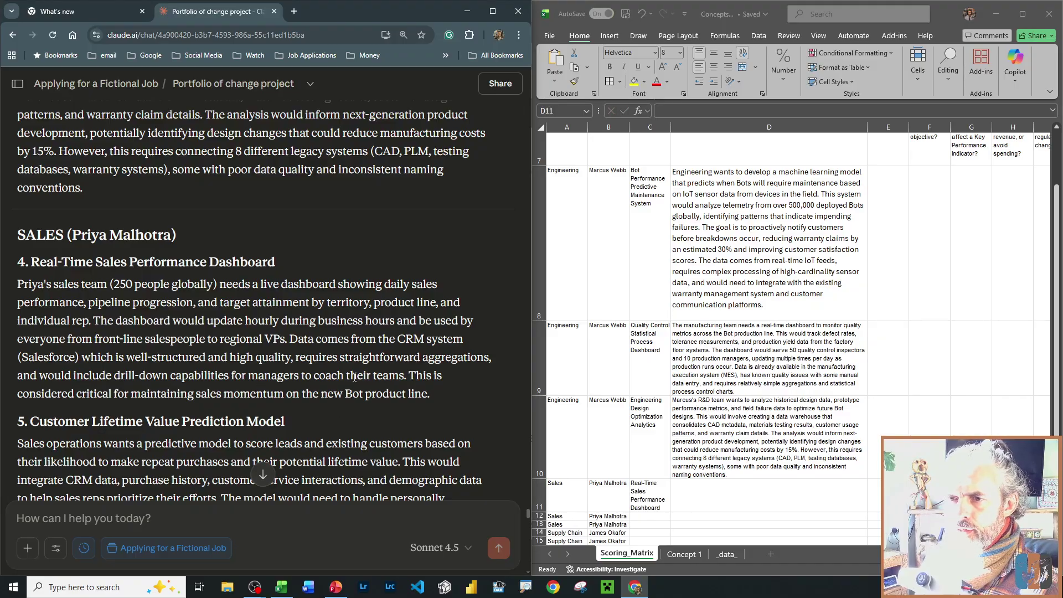
left_click_drag(433, 399, 18, 285)
key("ctrl+c")
left_click(735, 503)
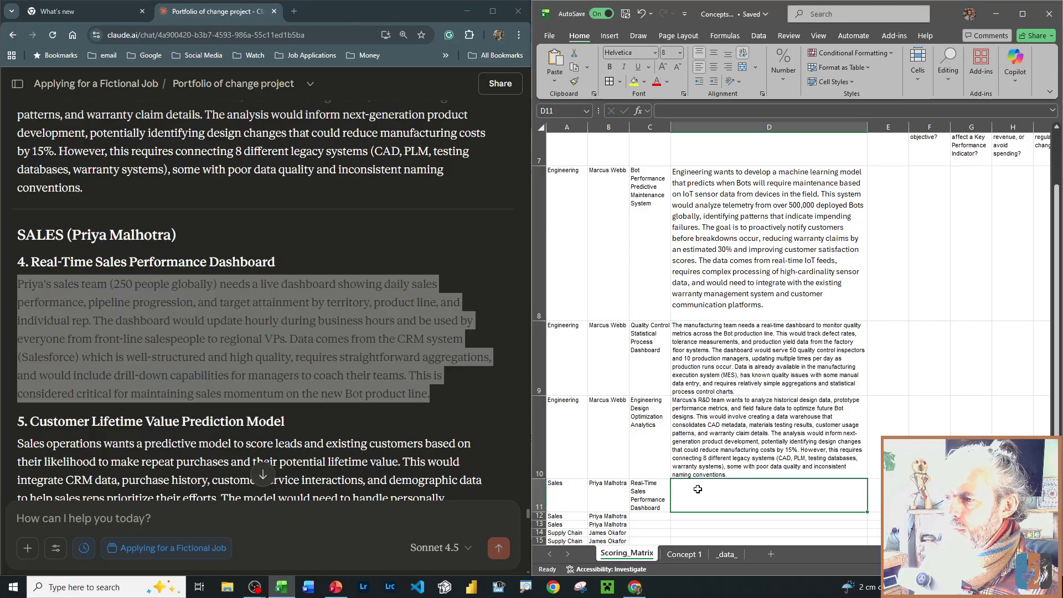
left_click(701, 111)
key("ctrl+v")
- Copy concept 5's title, Customer Lifetime Value Prediction Model, from the chat into Title cell C12
left_click(651, 516)
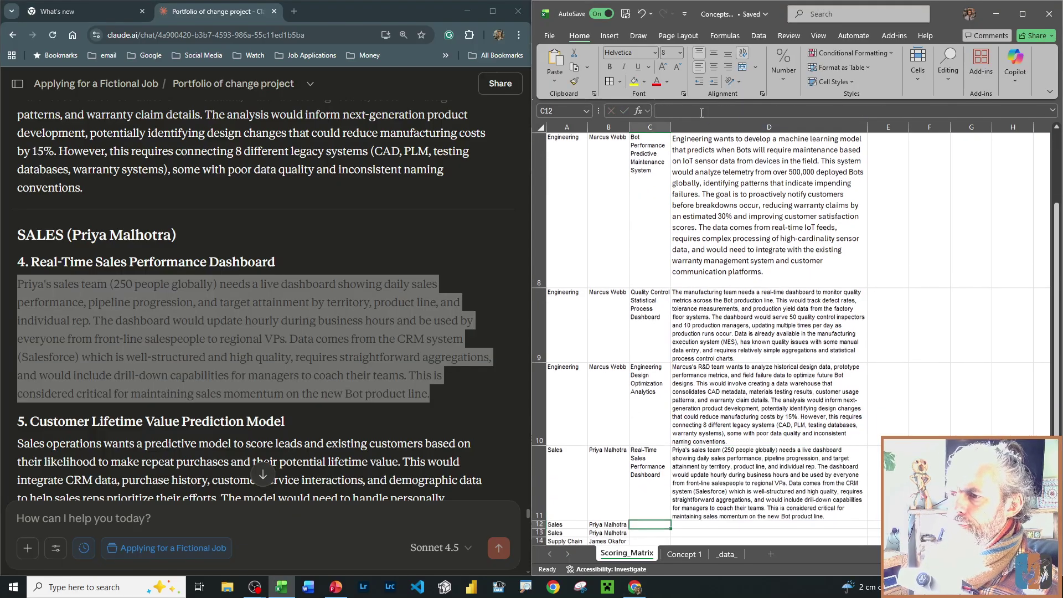
scroll(301, 430, "down", 4)
left_click(50, 202)
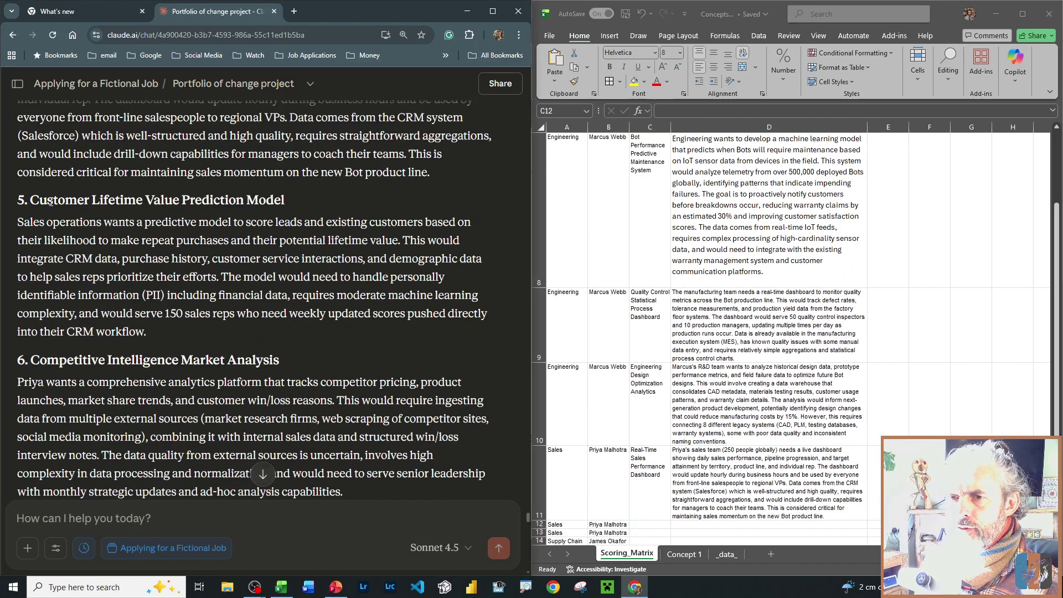
mouse_move(50, 202)
left_mouse_down()
mouse_move(198, 201)
mouse_move(31, 200)
left_mouse_up()
key("ctrl+c")
double_click(260, 200)
left_click(648, 521)
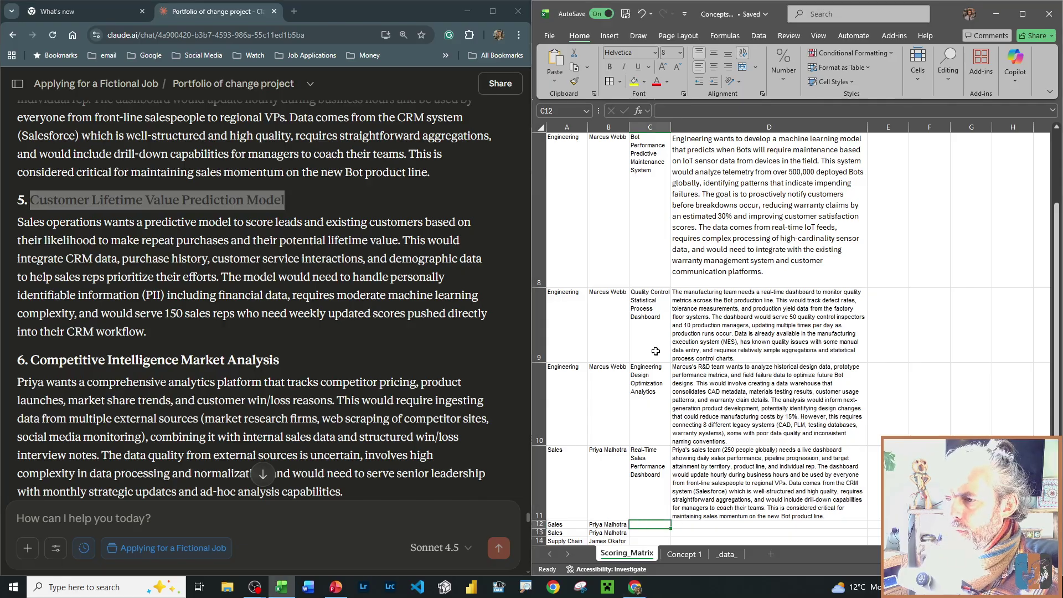
left_click(697, 110)
key("ctrl+v")
key("Tab")
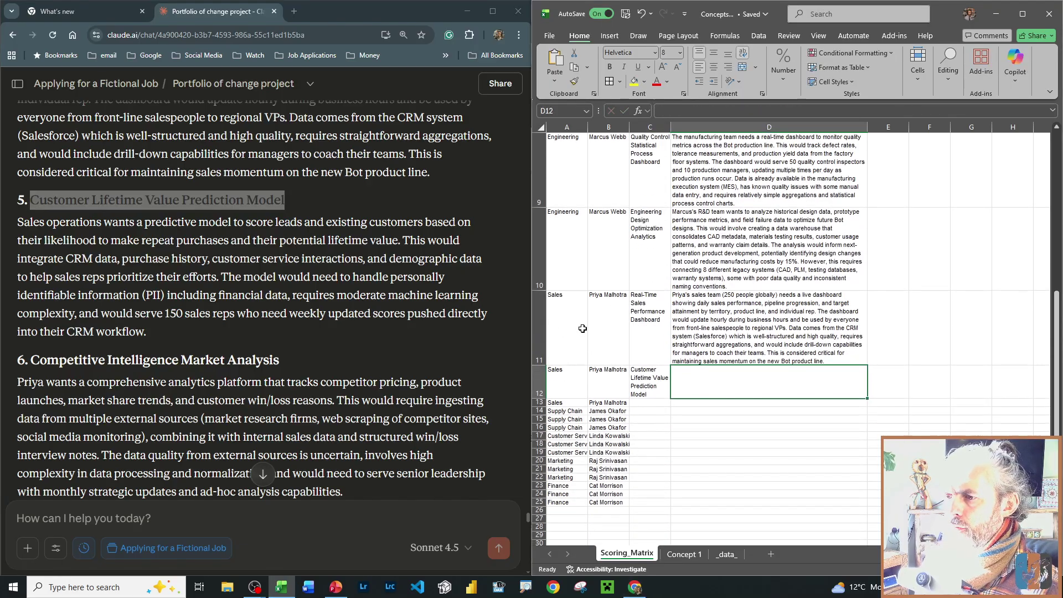
- Copy concept 5's description paragraph from the chat into Additional Information cell D12
left_click_drag(147, 332, 20, 222)
key("ctrl+c")
left_click(719, 372)
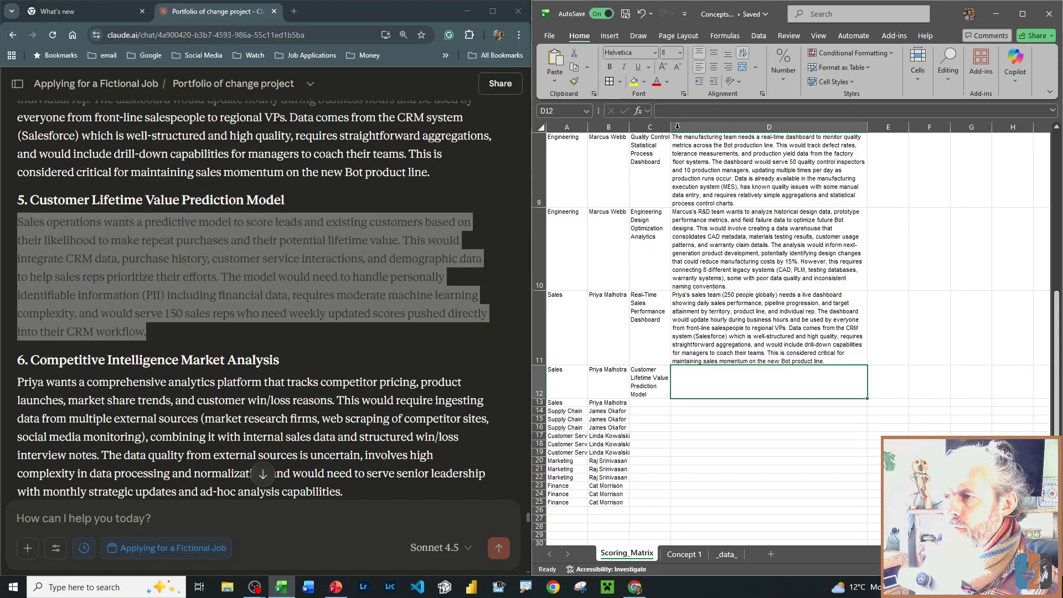
double_click(718, 372)
key("ctrl+v")
- Copy concept 6's title, Competitive Intelligence Market Analysis, from the chat into Title cell C13
left_click_drag(273, 418, 261, 437)
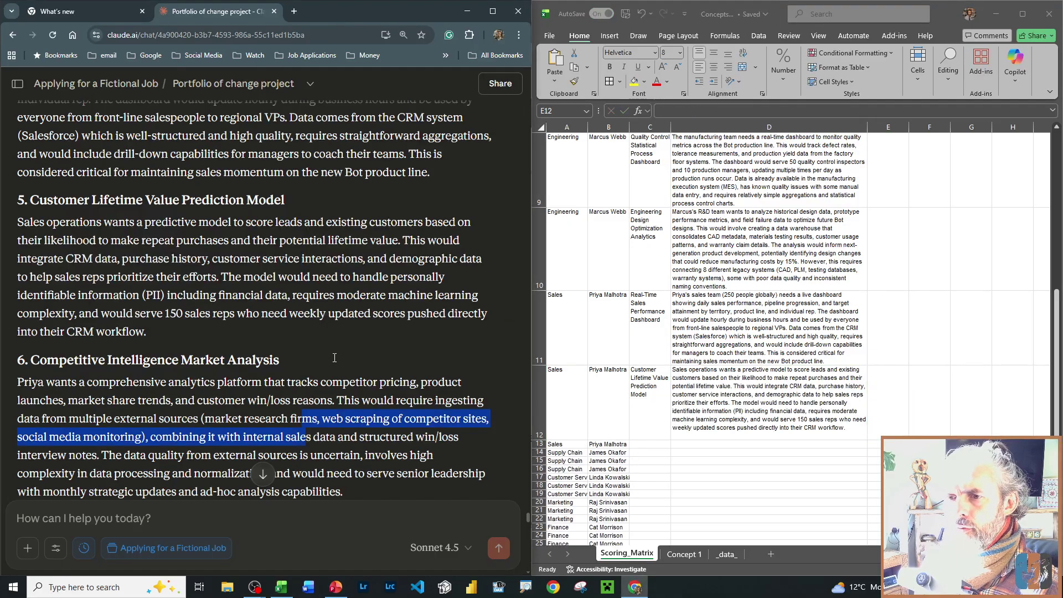
left_click_drag(206, 360, 36, 361)
key("ctrl+c")
left_click(208, 395)
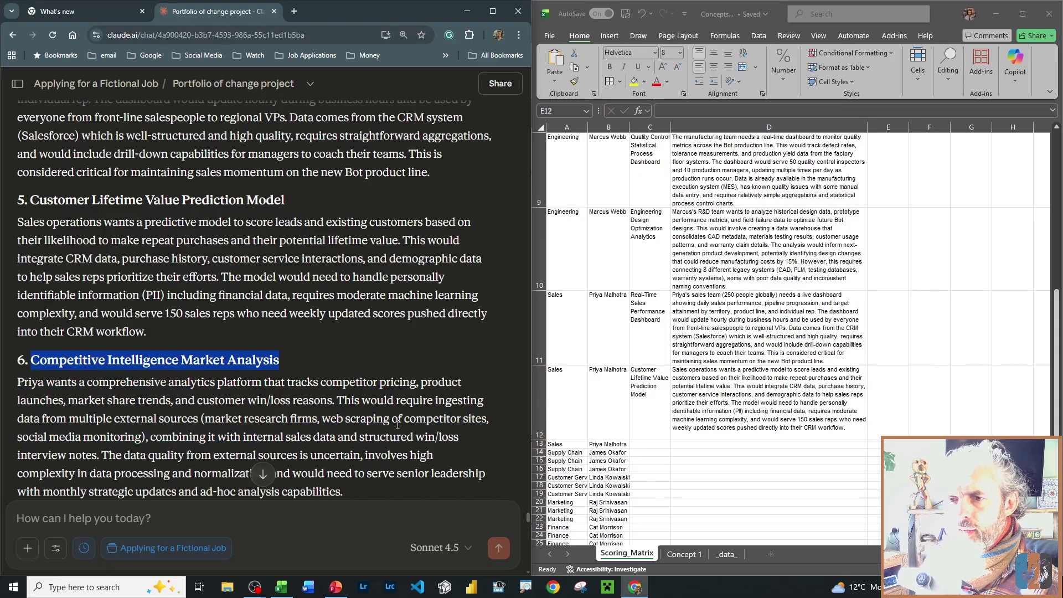
key("alt+Tab")
left_click(655, 444)
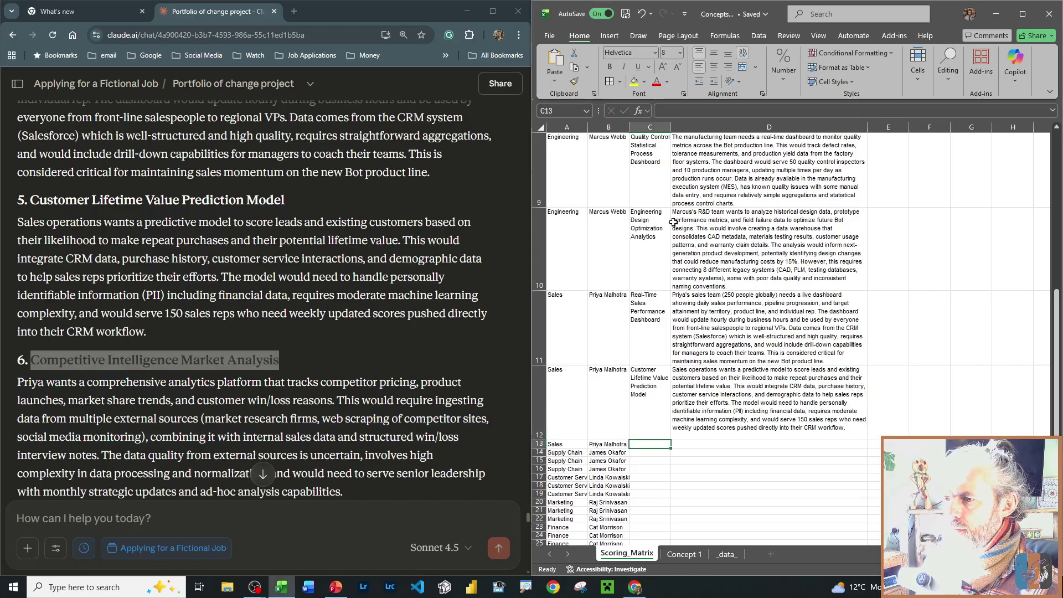
key("F2")
key("ctrl+v")
- Copy concept 6's description paragraph from the chat into Additional Information cell D13
left_click(259, 447)
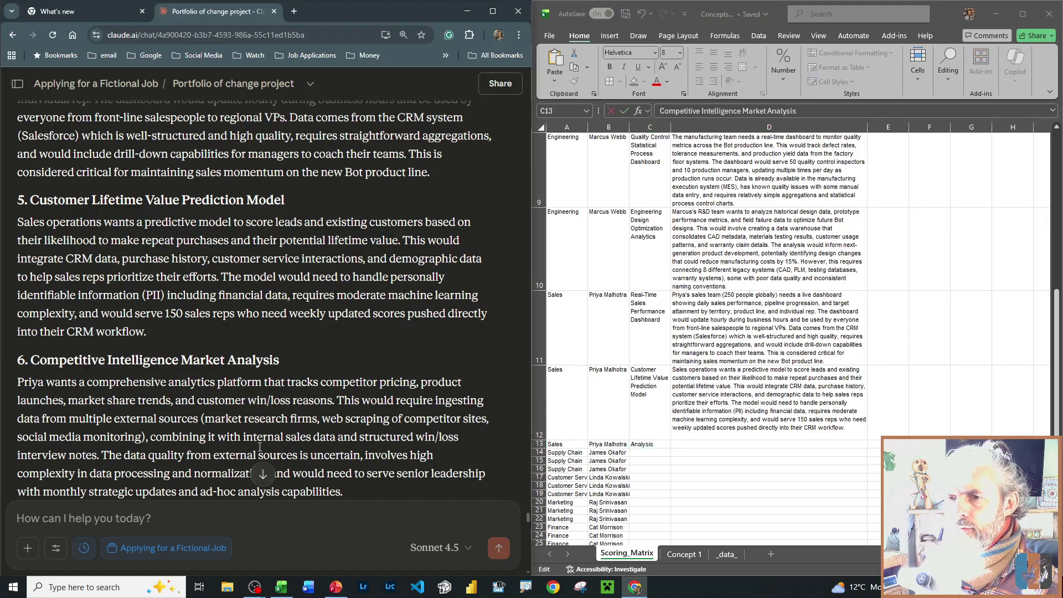
scroll(373, 477, "down", 3)
left_click_drag(345, 328, 20, 218)
key("ctrl+c")
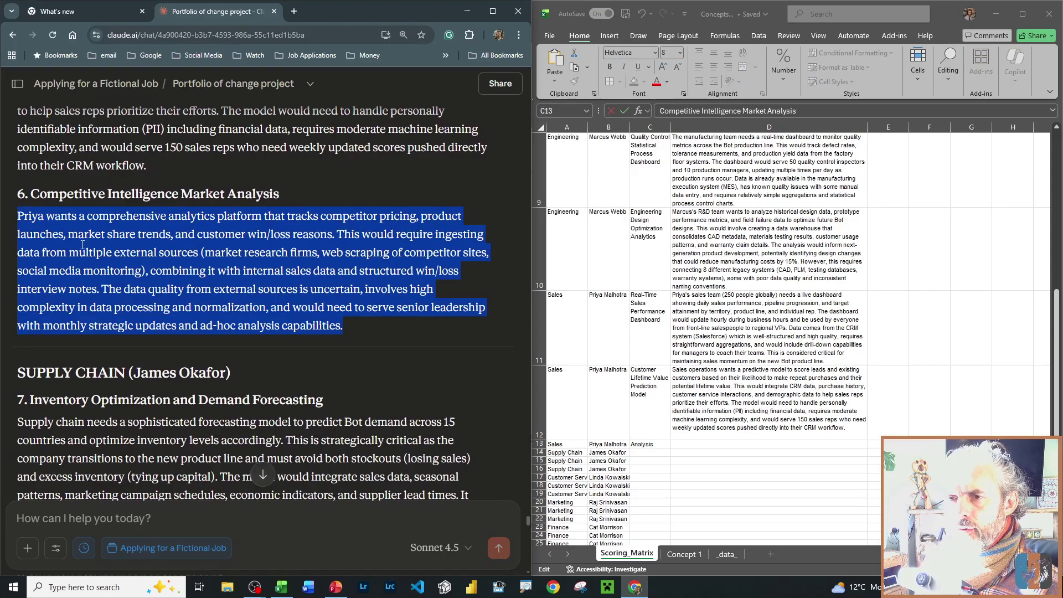
left_click(714, 444)
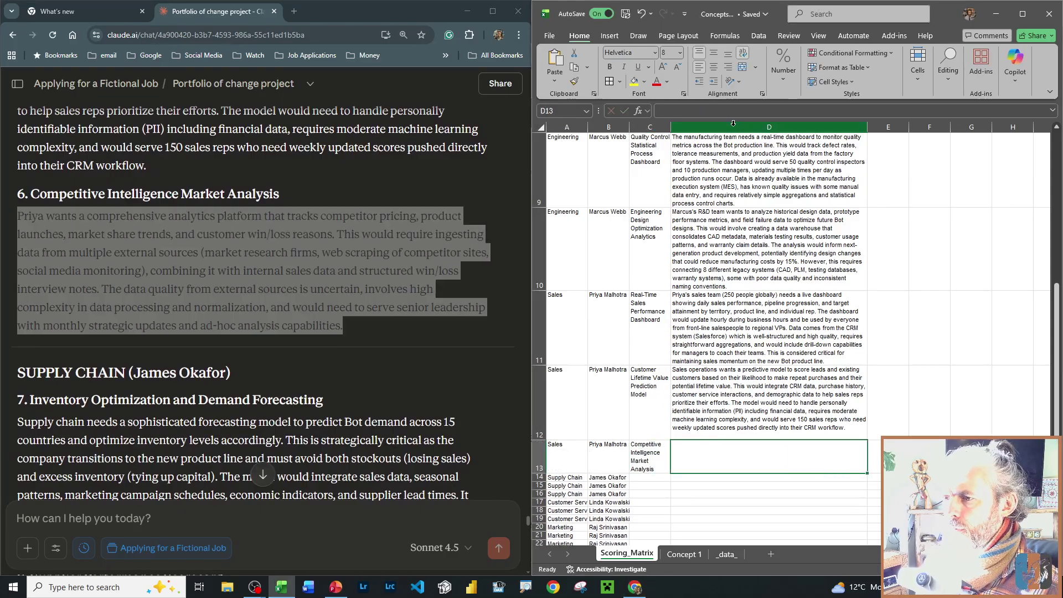
left_click(731, 112)
key("ctrl+v")
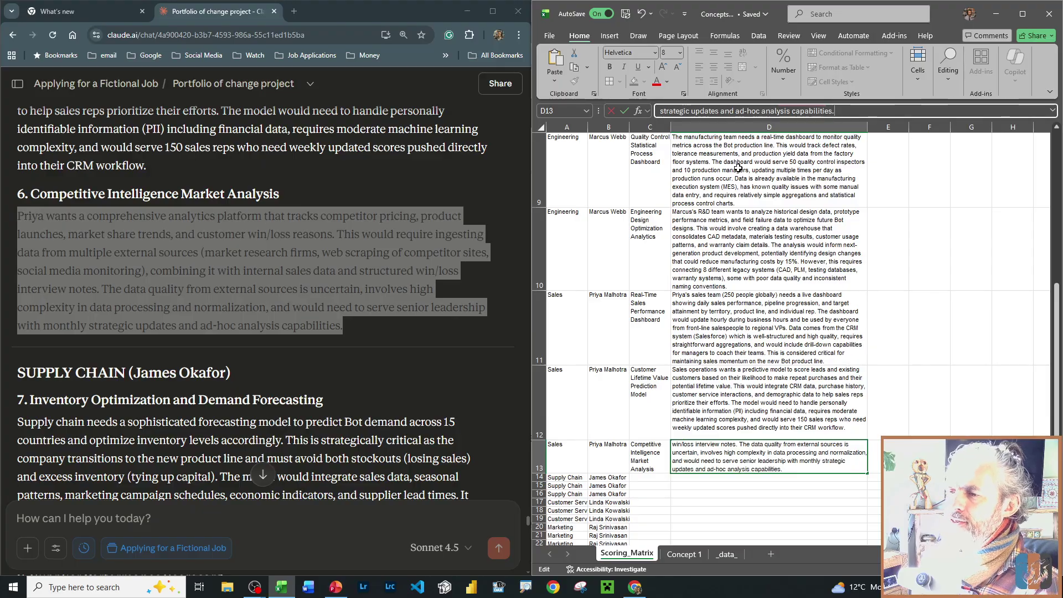
key("Return")
- Set the font of the entire Scoring_Matrix sheet to Helvetica, size 8
scroll(792, 238, "up", 3)
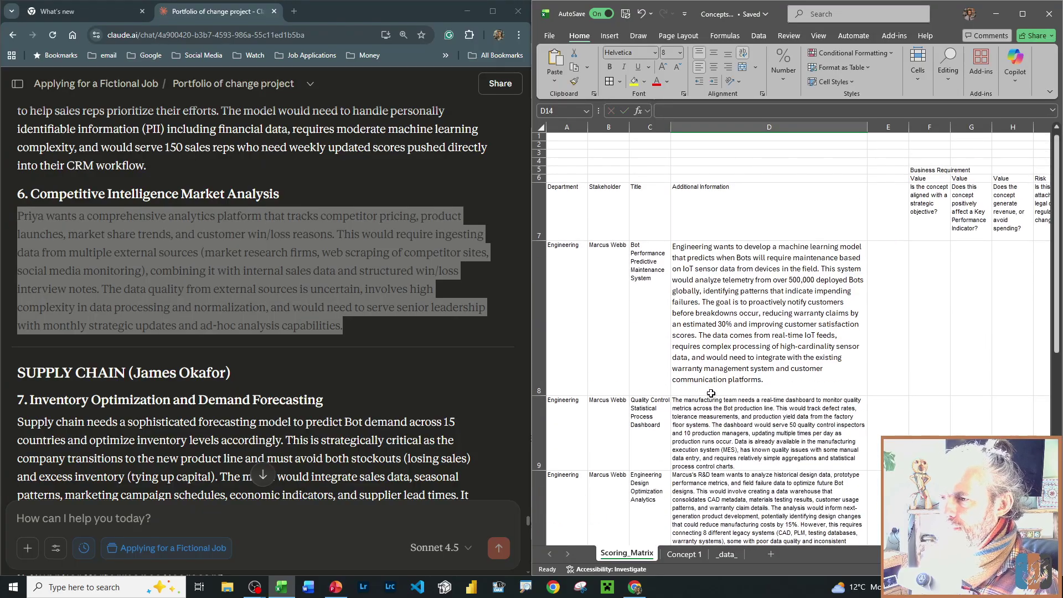
scroll(710, 391, "down", 3)
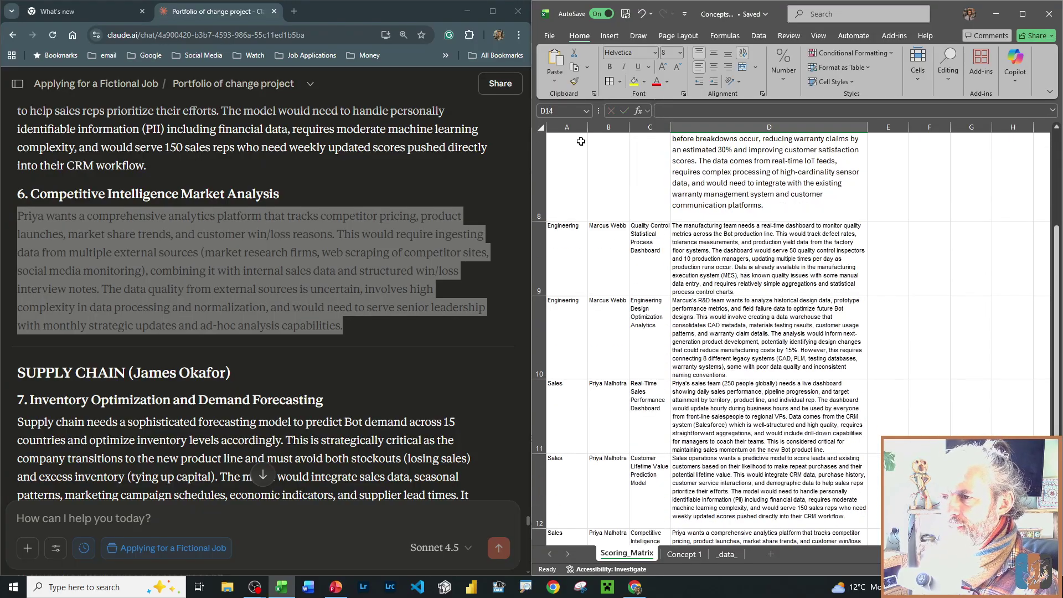
left_click(543, 127)
left_click(654, 52)
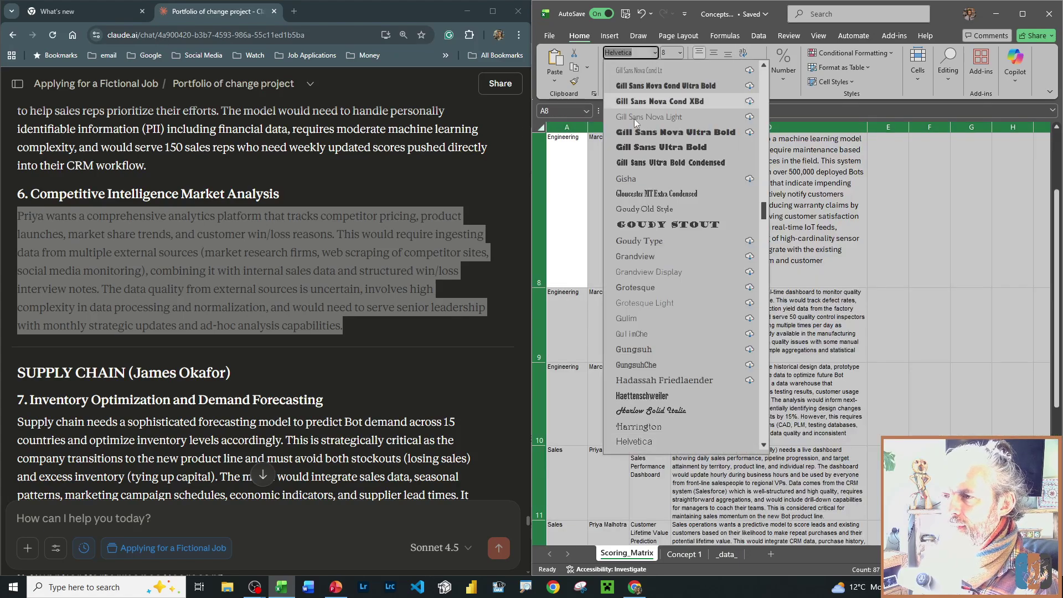
scroll(683, 373, "down", 1)
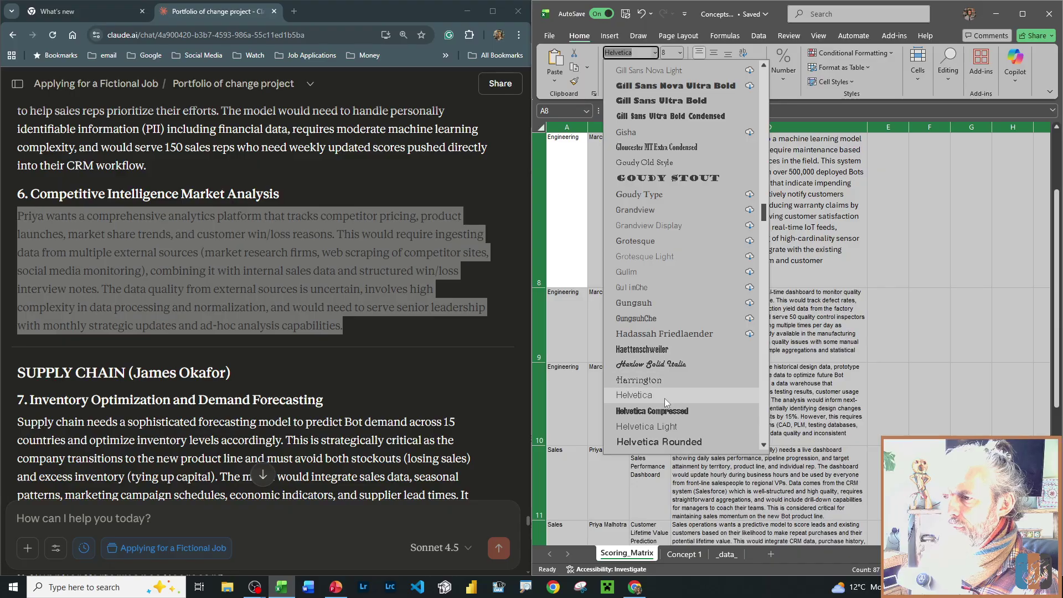
left_click(664, 396)
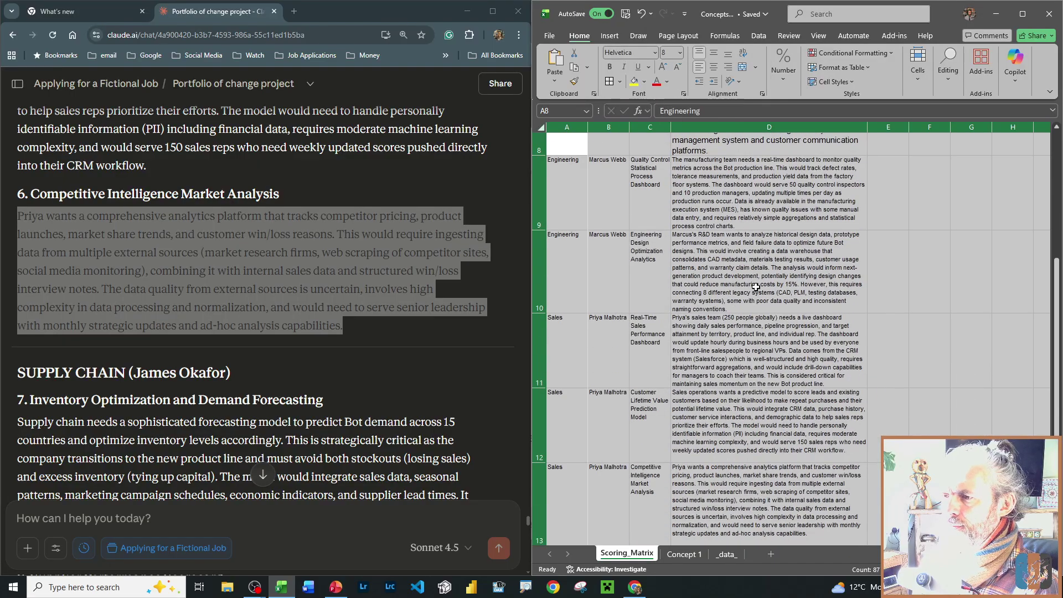
left_click(680, 53)
left_click(669, 63)
left_click(803, 254)
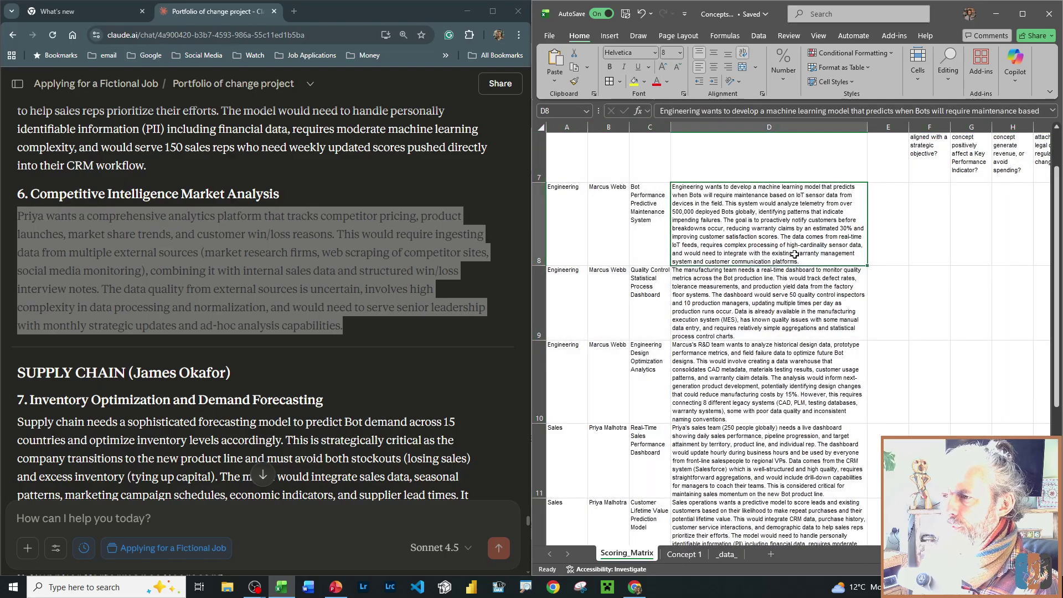
- Copy concept 7's title, Inventory Optimization and Demand Forecasting, from the chat into Title cell C14
scroll(720, 266, "down", 3)
left_click(261, 357)
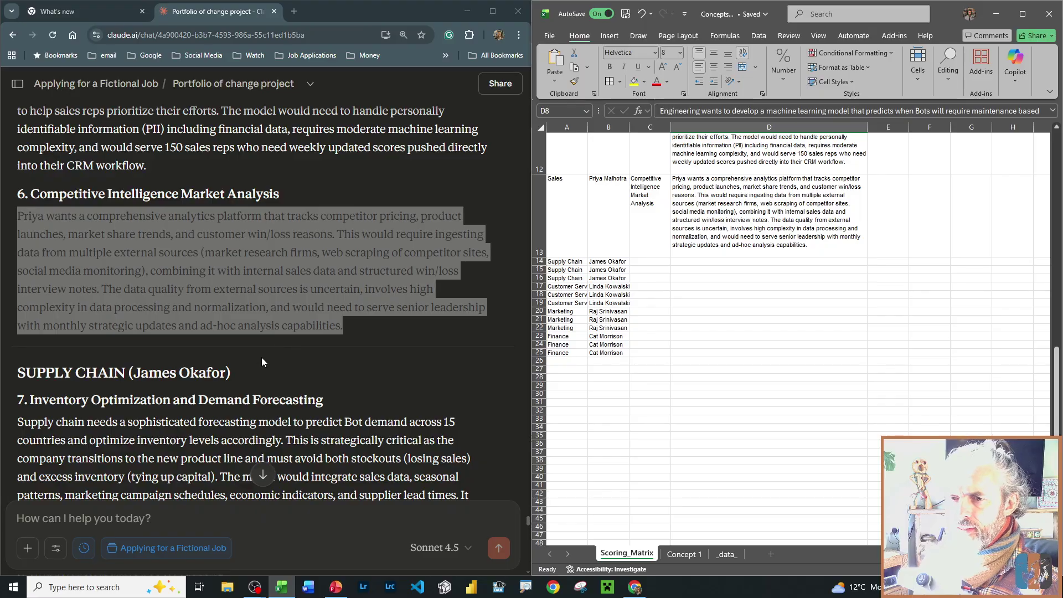
scroll(262, 348, "down", 5)
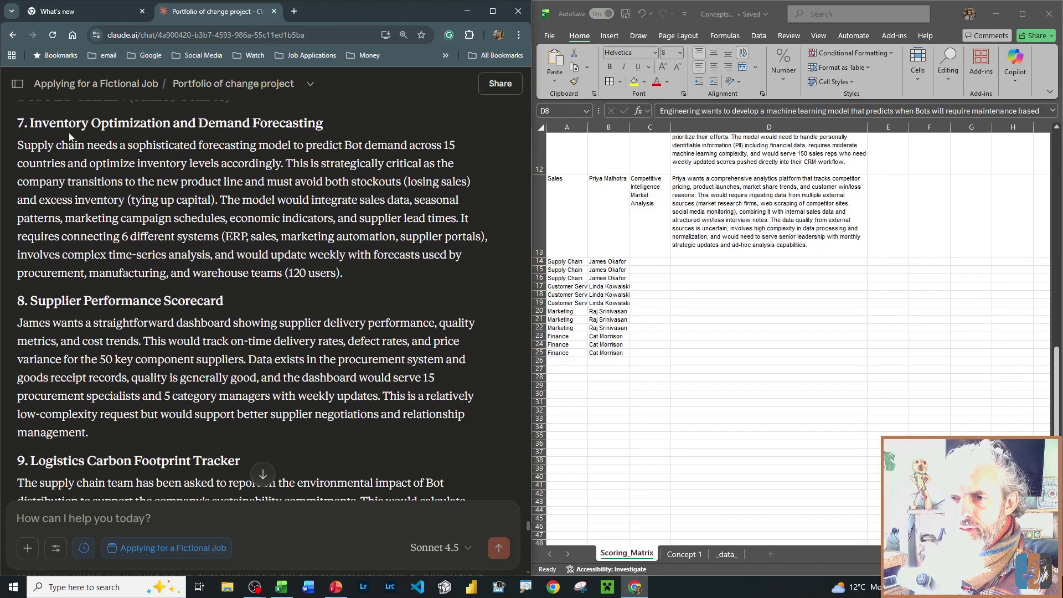
left_click_drag(73, 120, 324, 124)
key("ctrl+c")
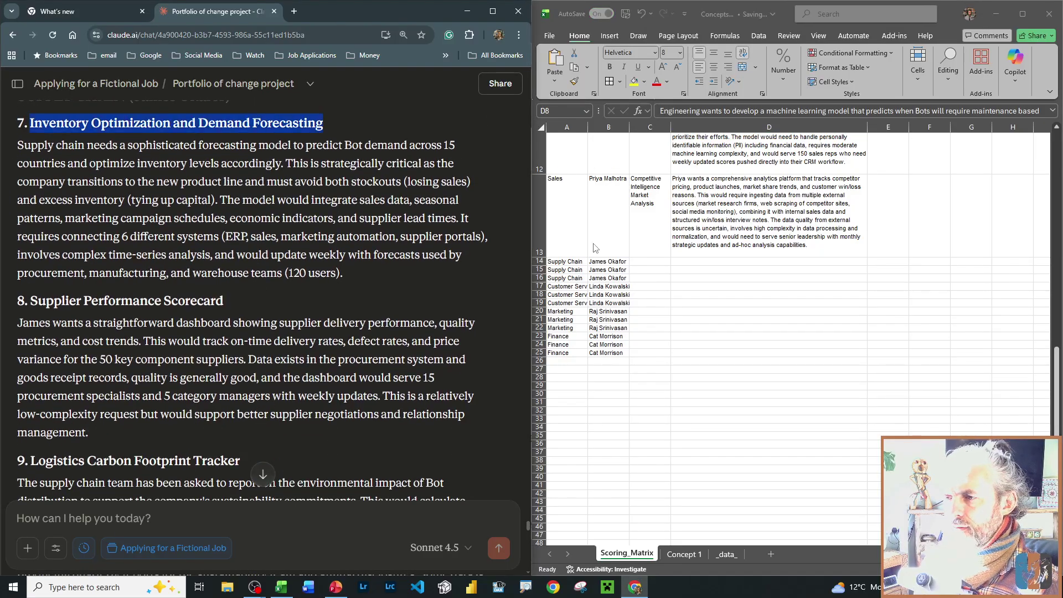
left_click(688, 125)
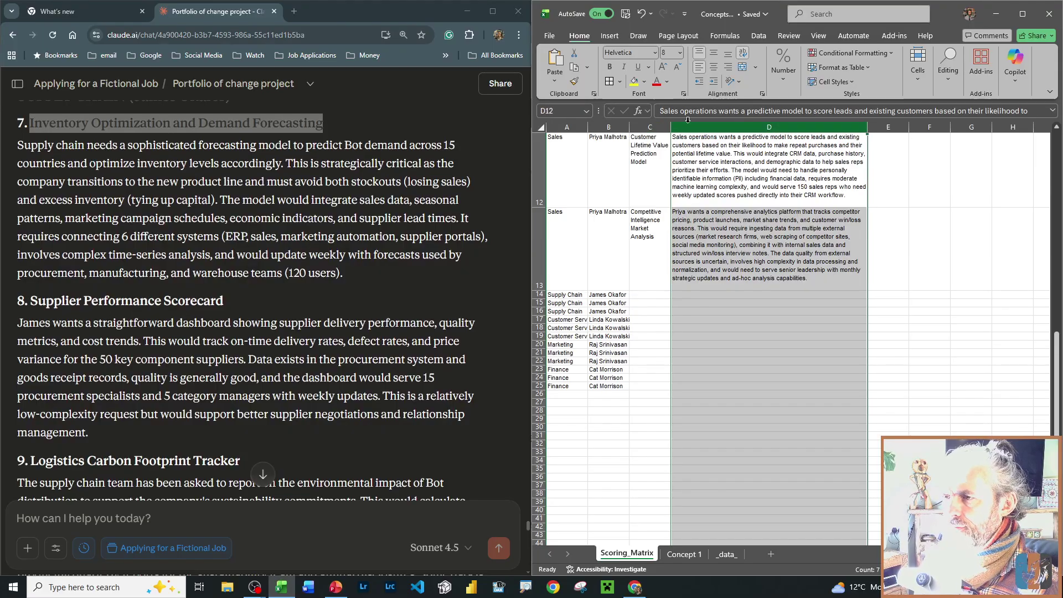
scroll(658, 325, "up", 3)
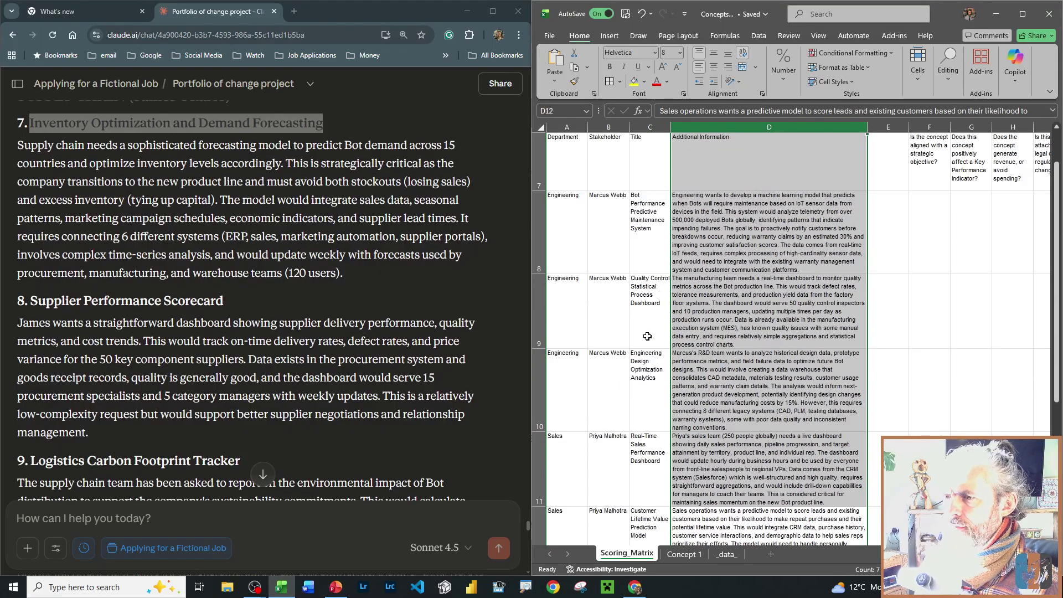
scroll(648, 336, "down", 3)
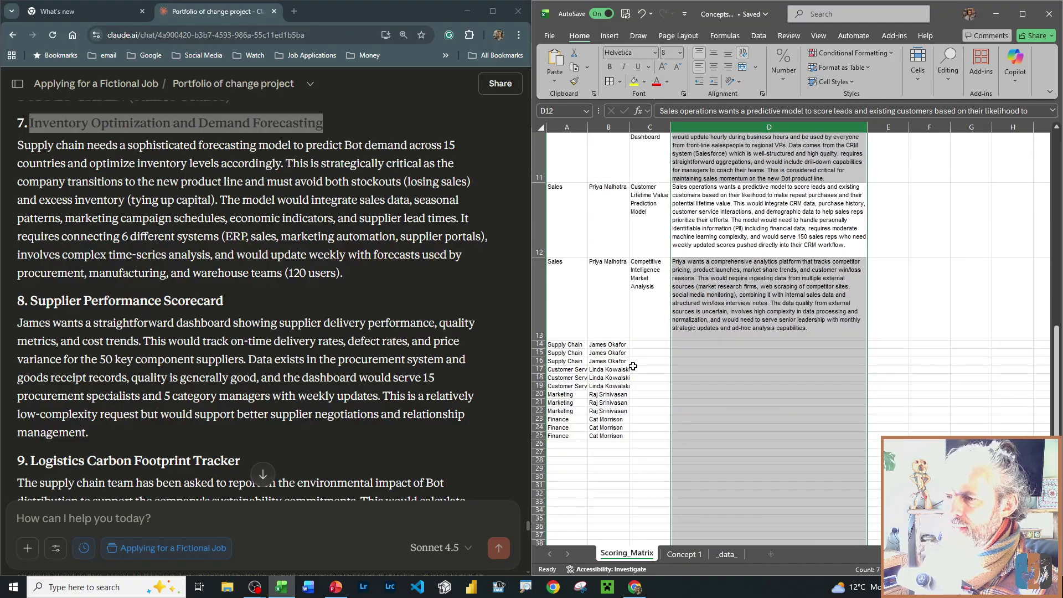
left_click(640, 345)
left_click(686, 111)
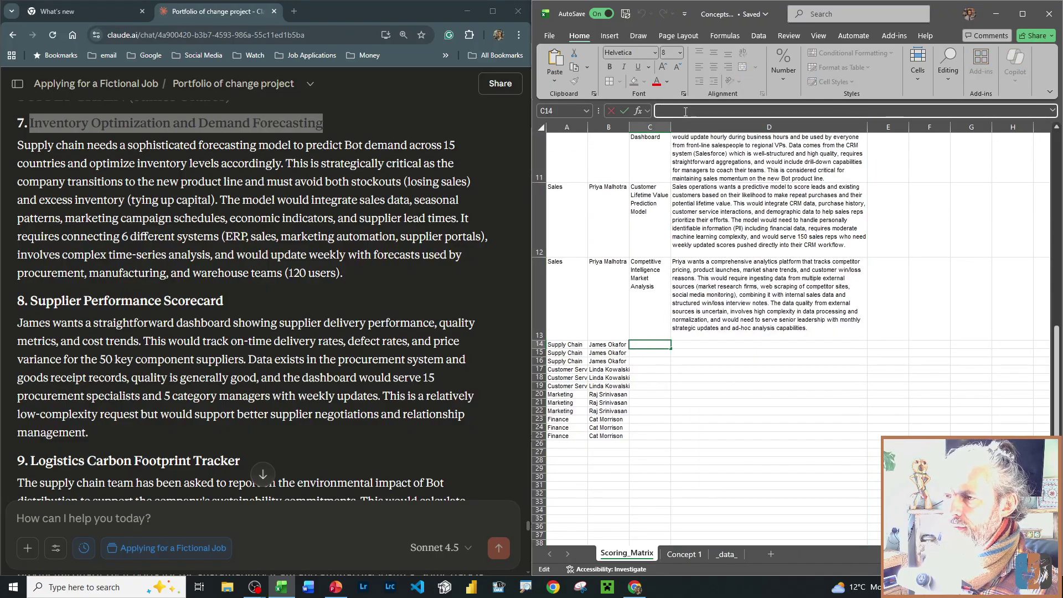
key("ctrl+v")
- Copy concept 7's description paragraph from the chat into Additional Information cell D14
left_click(182, 170)
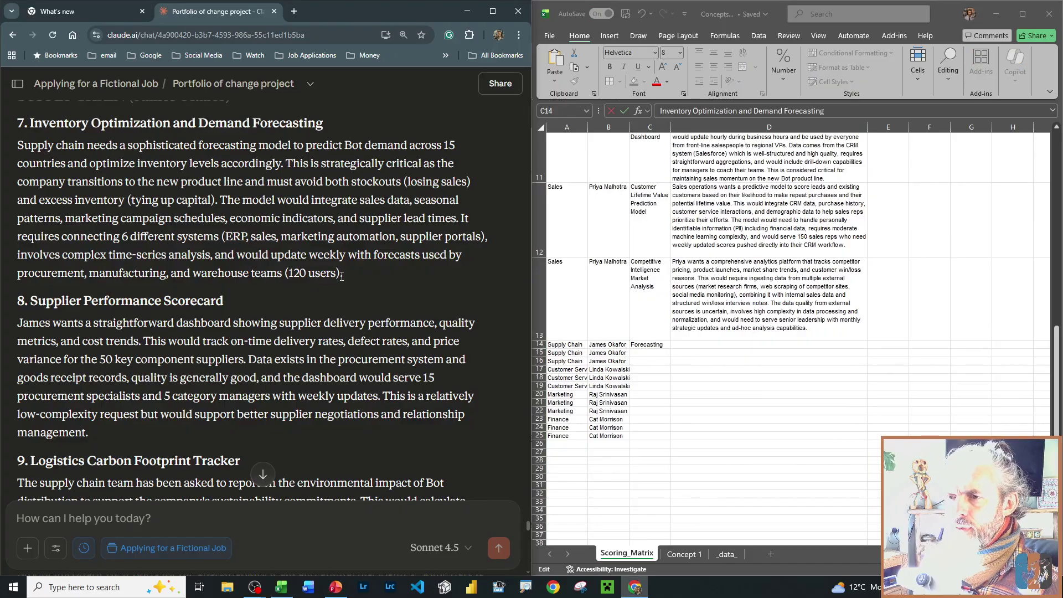
left_click_drag(341, 276, 4, 156)
key("ctrl+c")
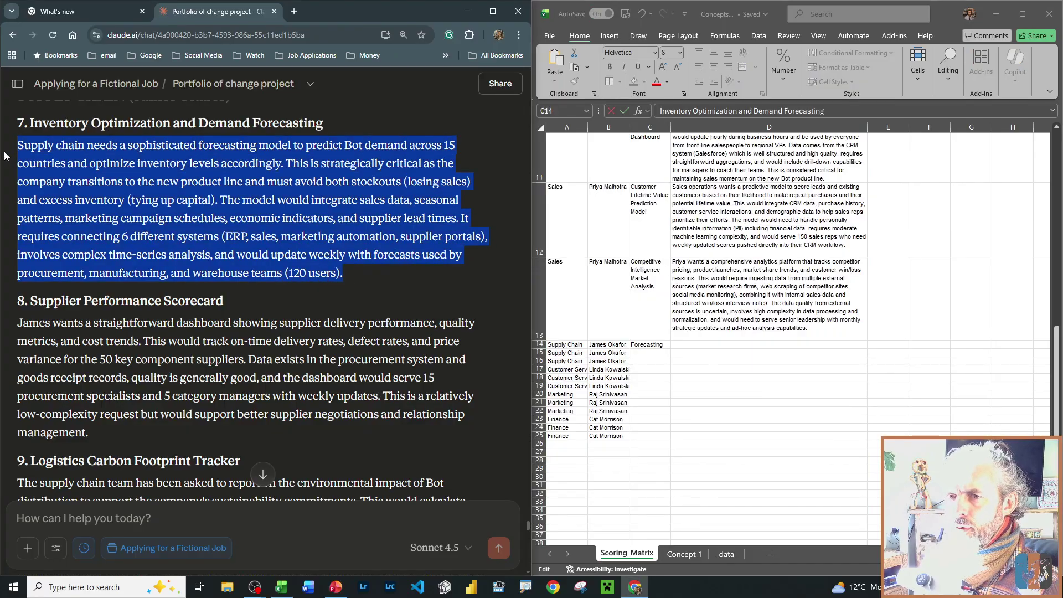
left_click(716, 344)
left_click(714, 109)
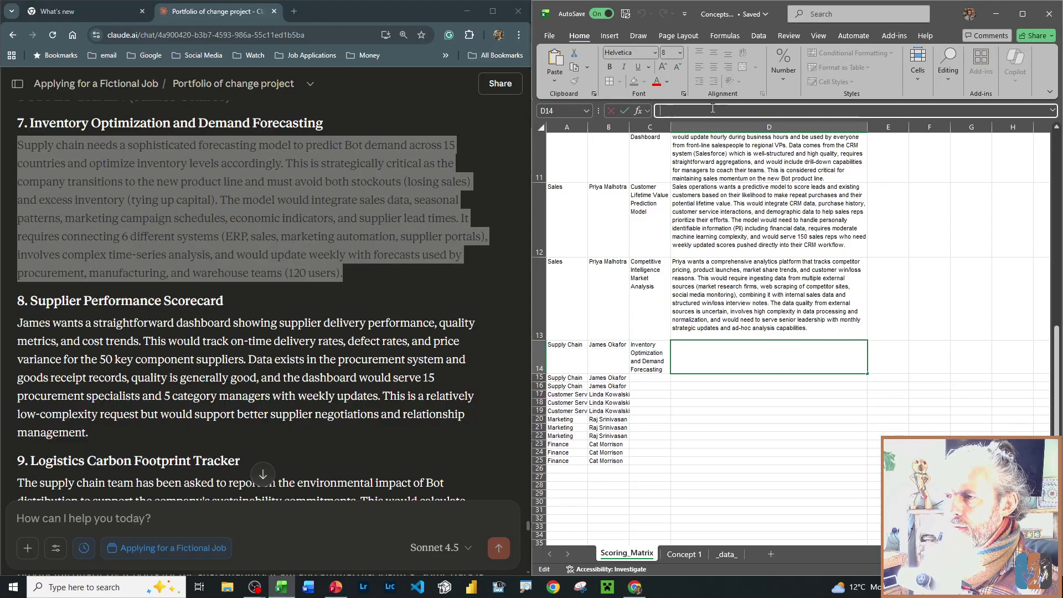
key("ctrl+v")
key("Return")
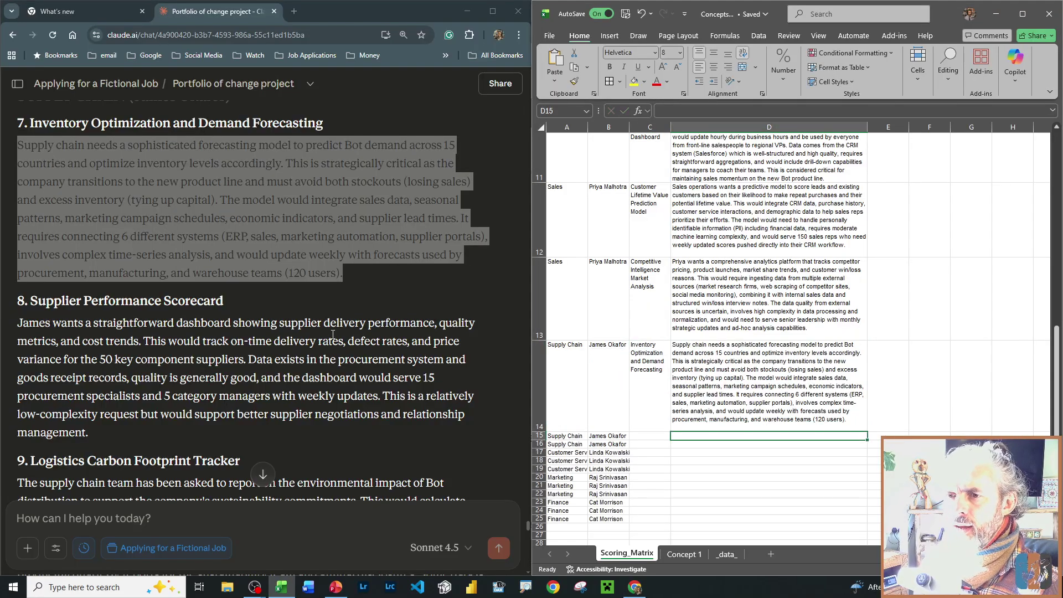
- Copy concept 8's title, Supplier Performance Scorecard, from the chat into Title cell C15
left_click(332, 335)
left_click_drag(31, 301, 224, 302)
key("ctrl+c")
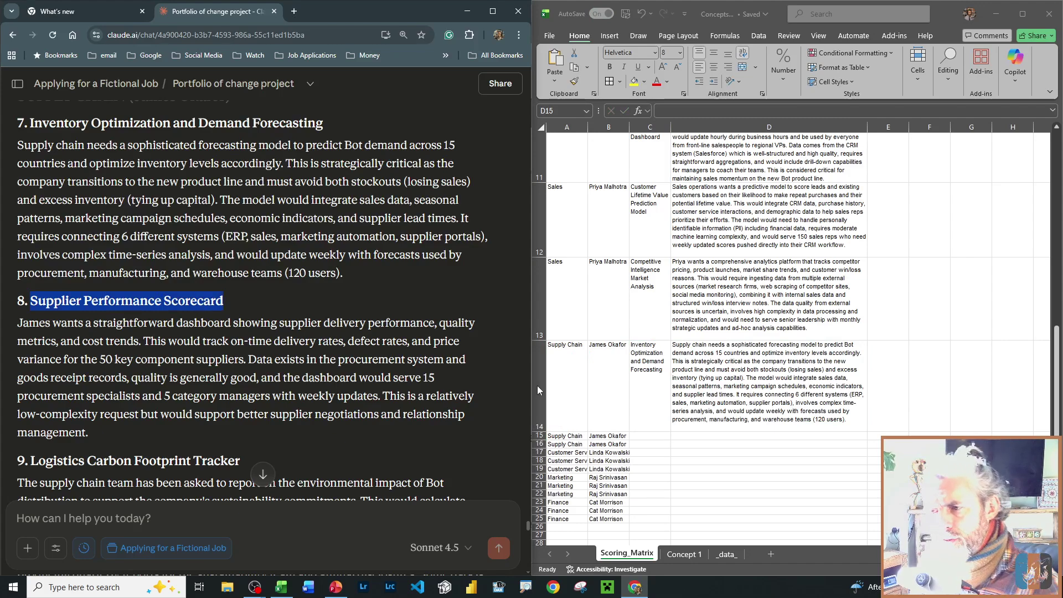
left_click(646, 436)
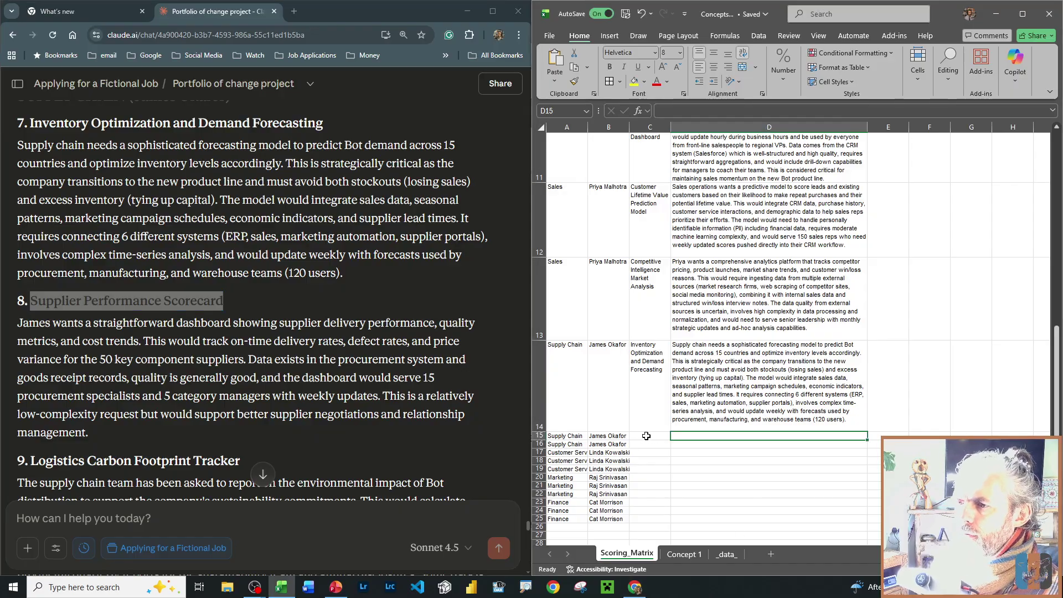
left_click(691, 113)
key("ctrl+v")
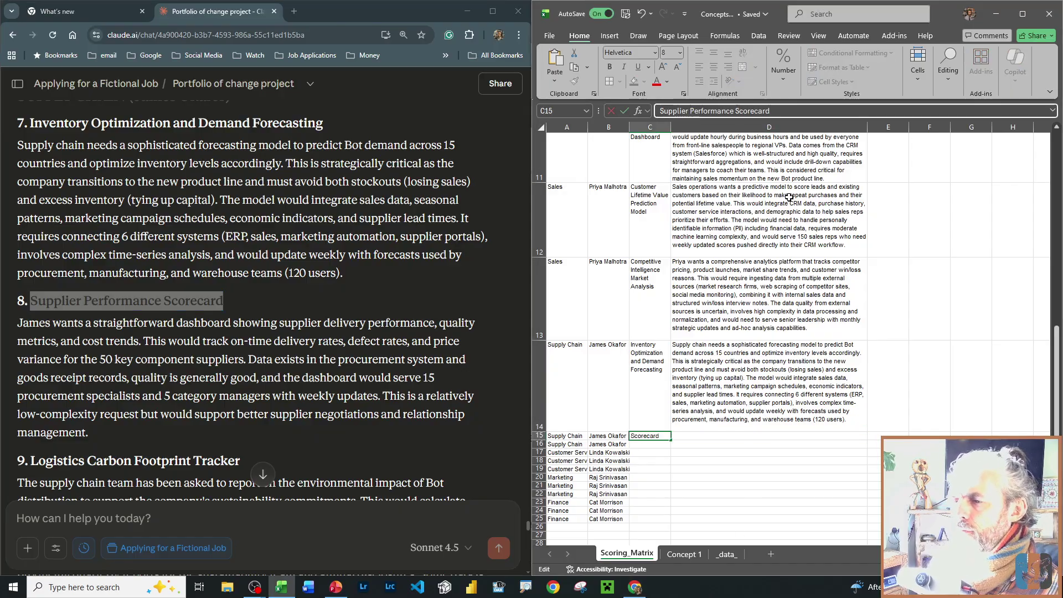
key("Tab")
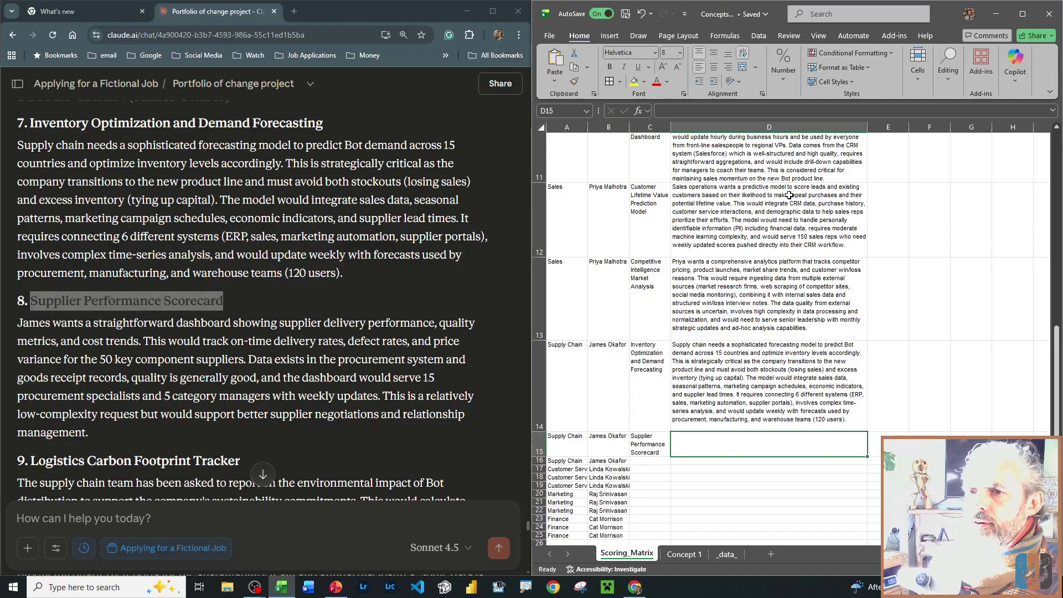
- Copy concept 8's description paragraph from the chat into Additional Information cell D15
left_click_drag(108, 431, 21, 327)
key("ctrl+c")
left_click(805, 441)
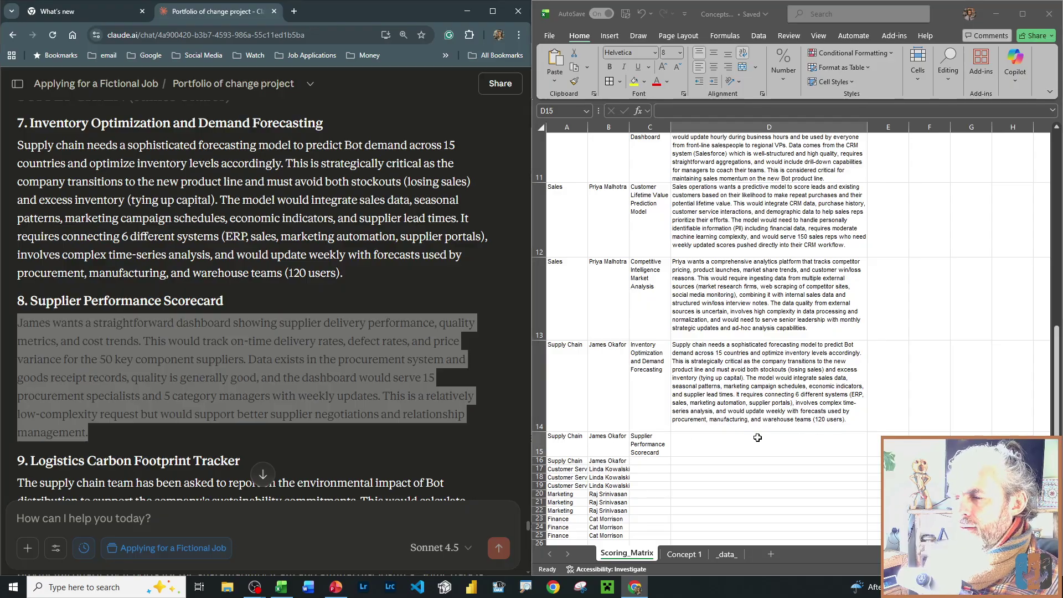
left_click(689, 111)
key("ctrl+v")
key("Return")
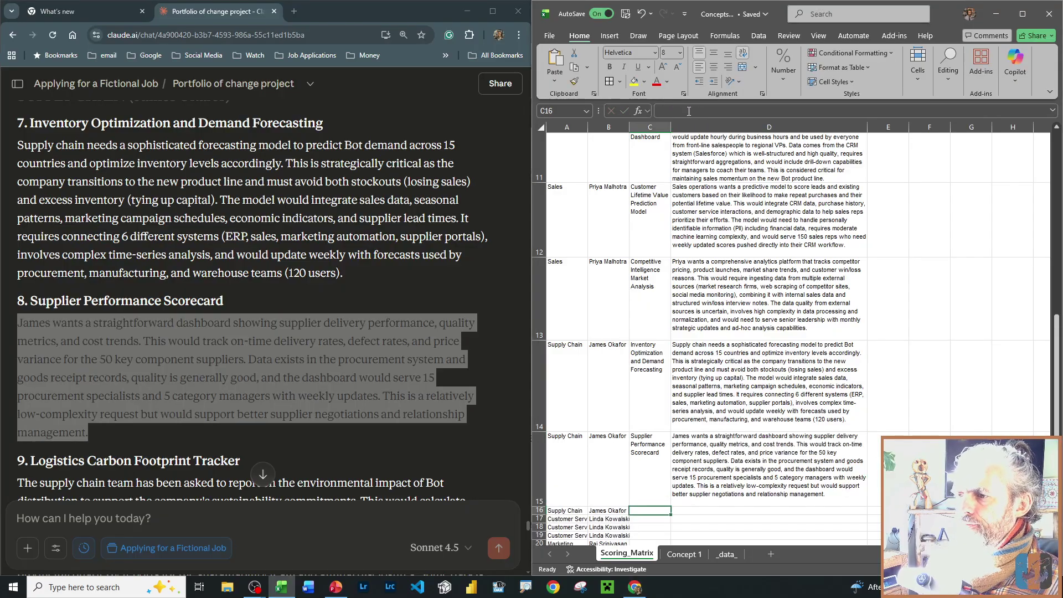
- Copy concept 9's title, Logistics Carbon Footprint Tracker, from the chat into Title cell C16
scroll(121, 371, "down", 5)
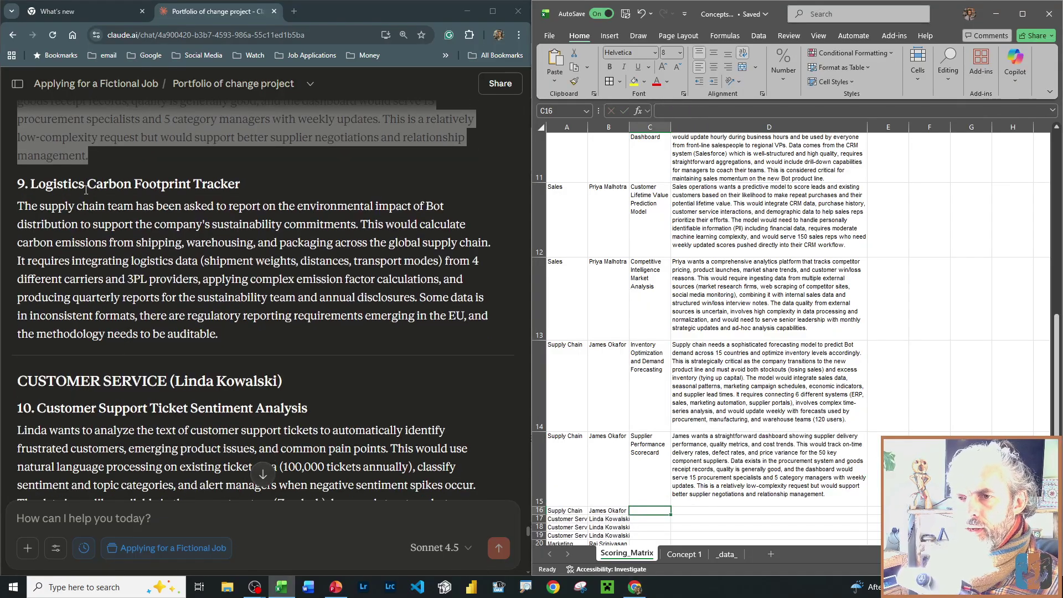
triple_click(215, 181)
key("ctrl+c")
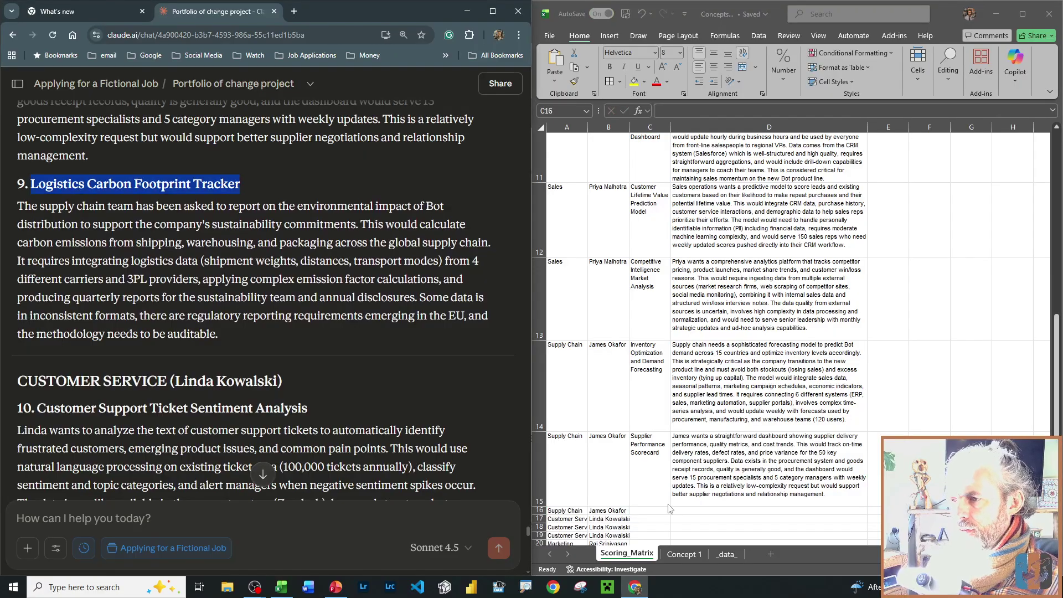
left_click(656, 508)
key("ctrl+v")
key("Tab")
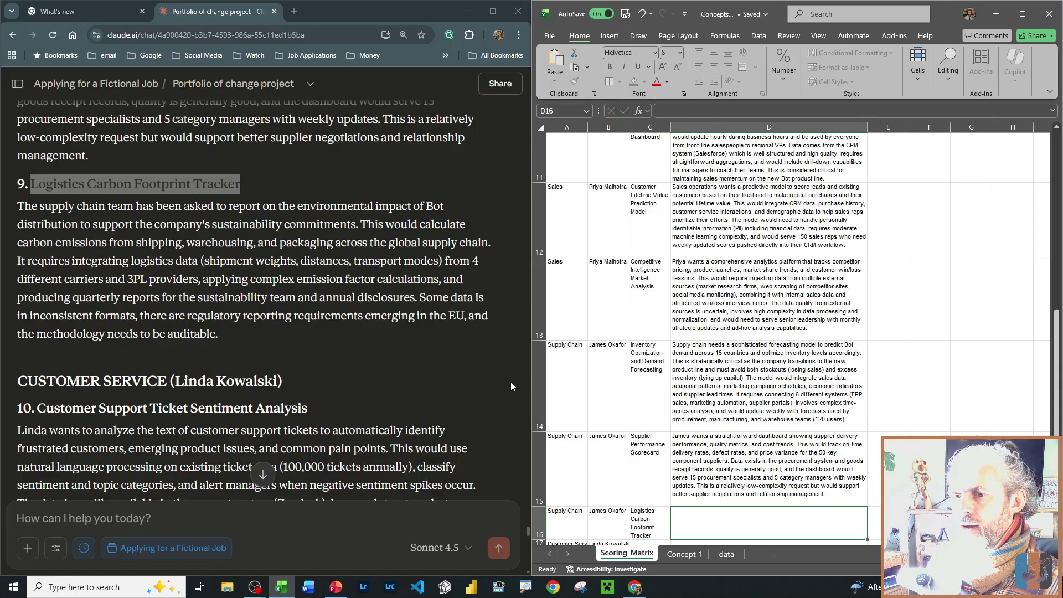
- Copy concept 9's description paragraph from the chat into Additional Information cell D16
left_click(187, 328)
left_click_drag(221, 344, 8, 213)
key("ctrl+c")
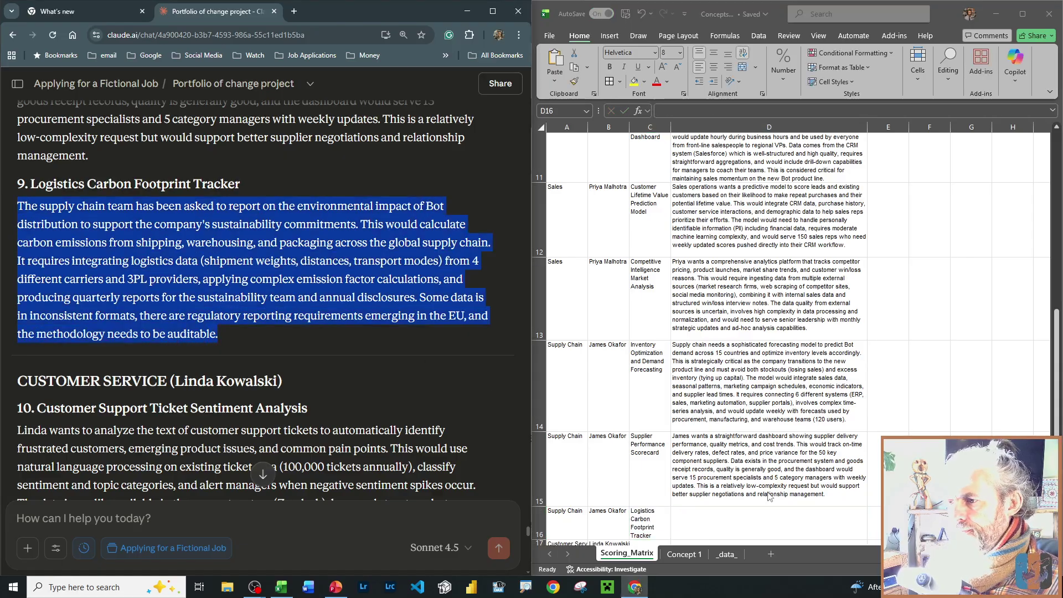
double_click(725, 524)
key("ctrl+v")
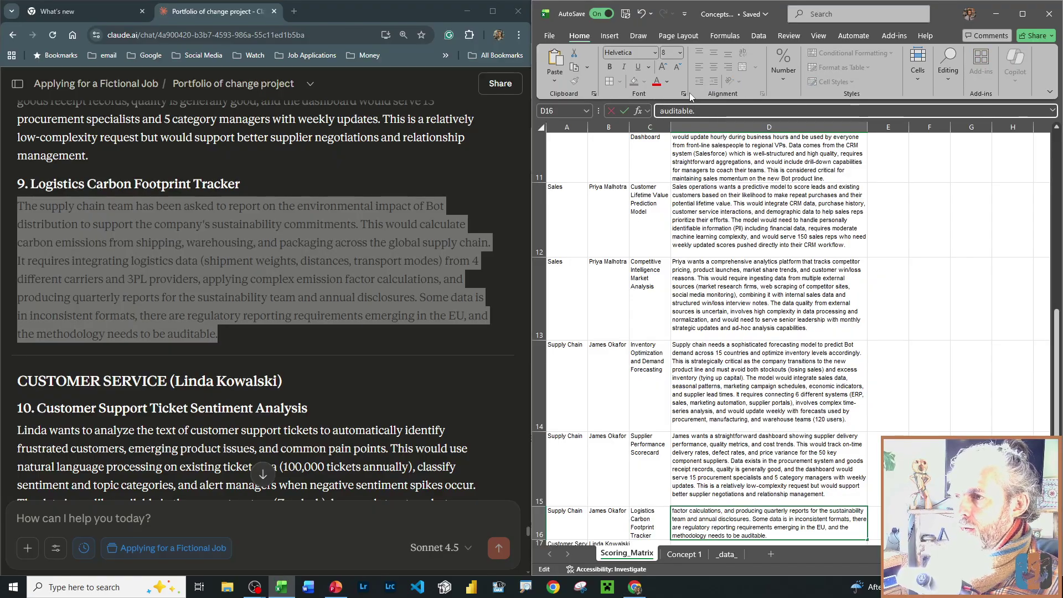
key("Return")
- Copy concept 10's title, Customer Support Ticket Sentiment Analysis, from the chat into Title cell C17
scroll(234, 340, "down", 2)
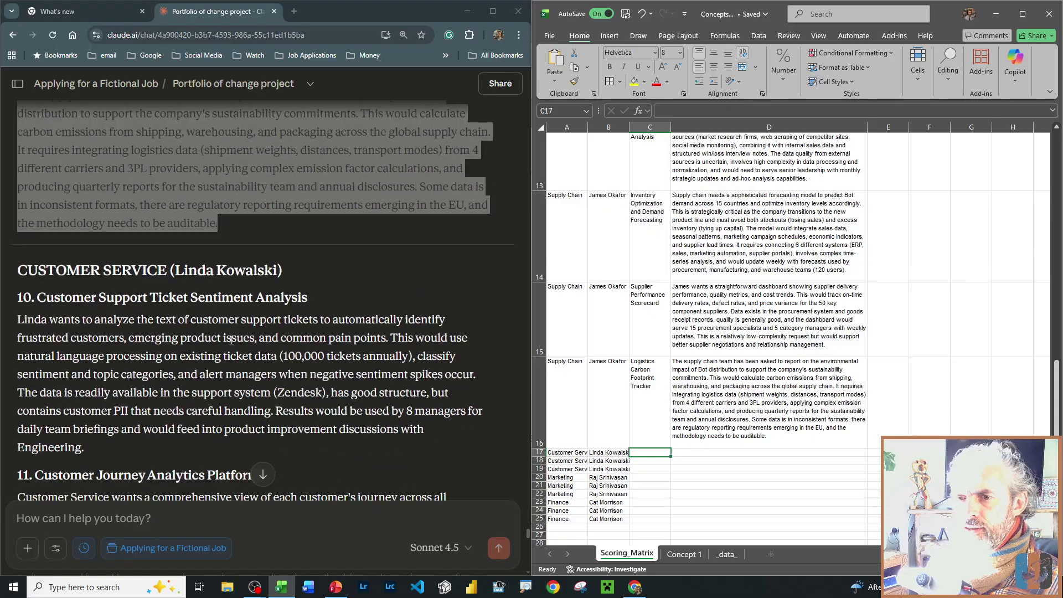
left_click(101, 332)
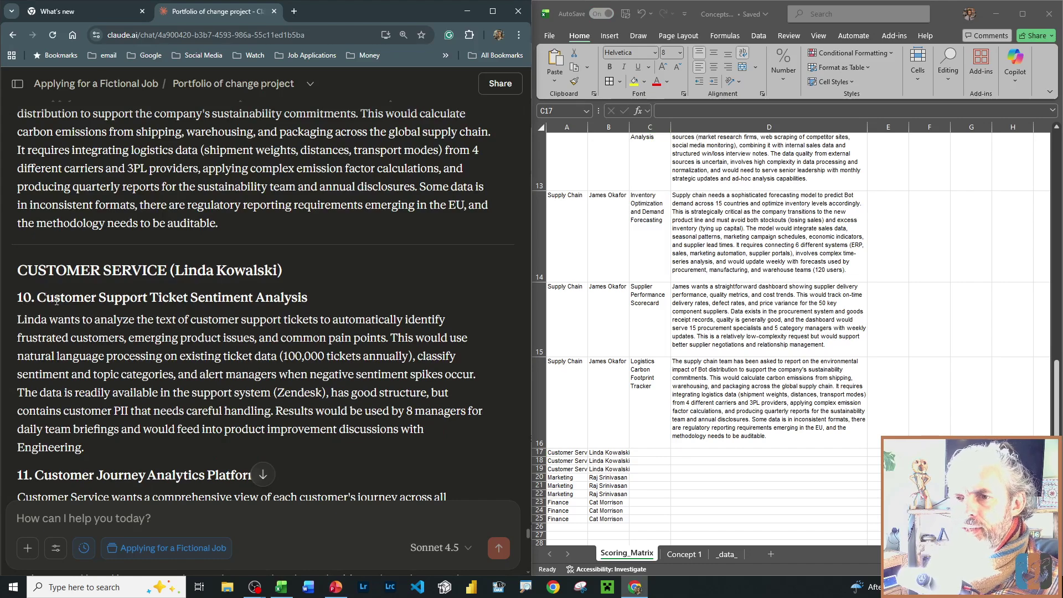
left_click_drag(56, 301, 267, 297)
key("ctrl+c")
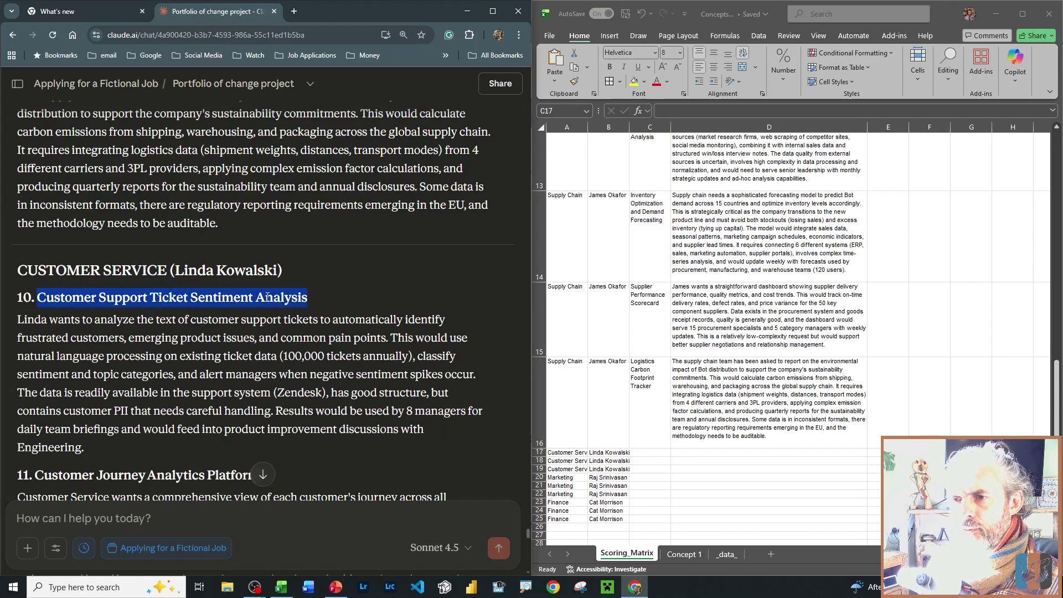
left_click(651, 452)
key("F2")
key("ctrl+v")
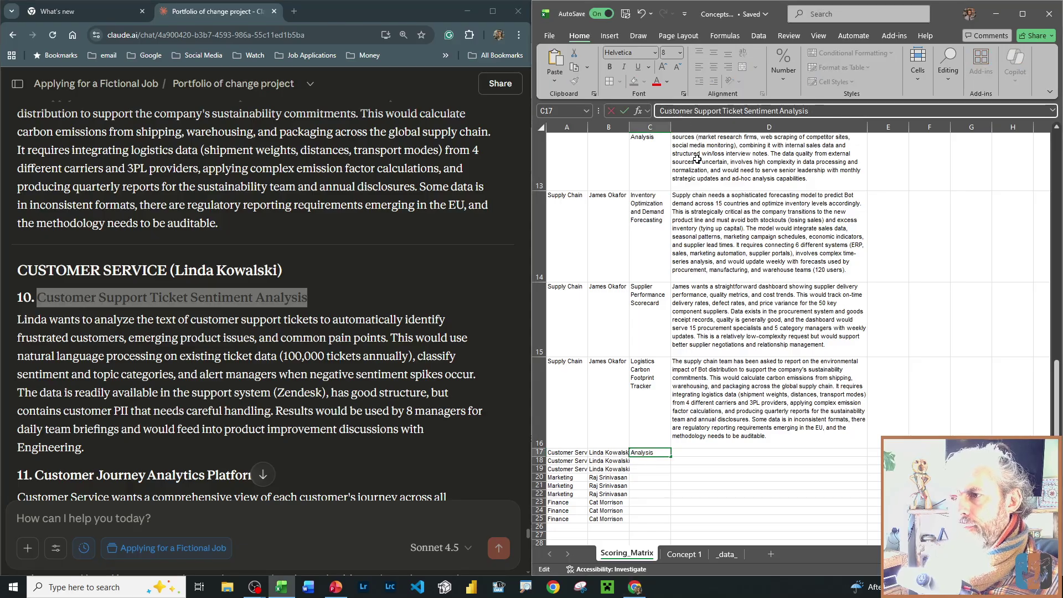
key("Tab")
- Copy concept 10's description paragraph from the chat into Additional Information cell D17
left_click(363, 323)
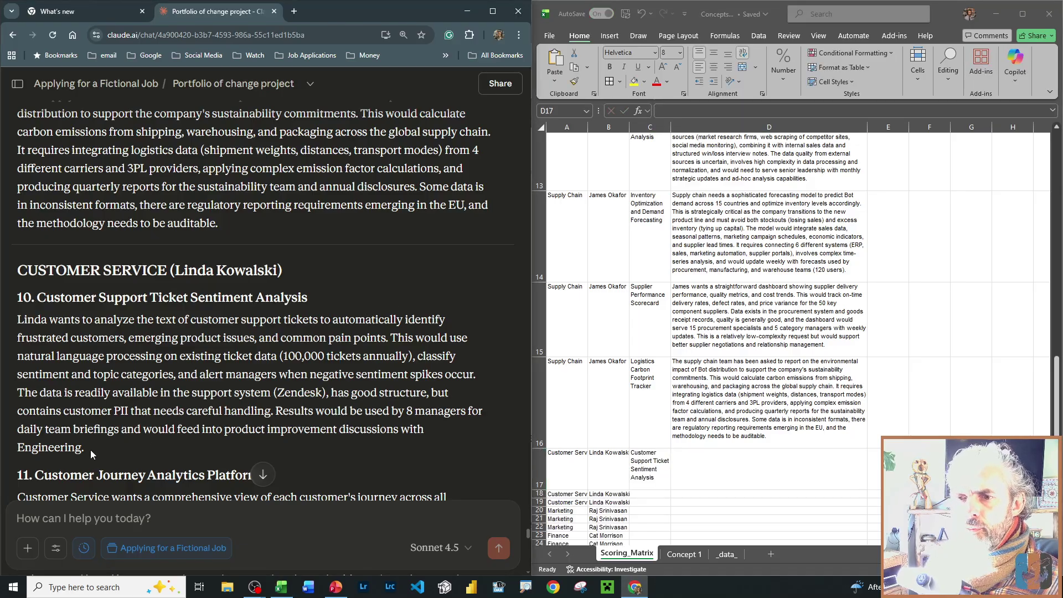
left_click_drag(91, 449, 17, 318)
key("ctrl+c")
left_click(710, 452)
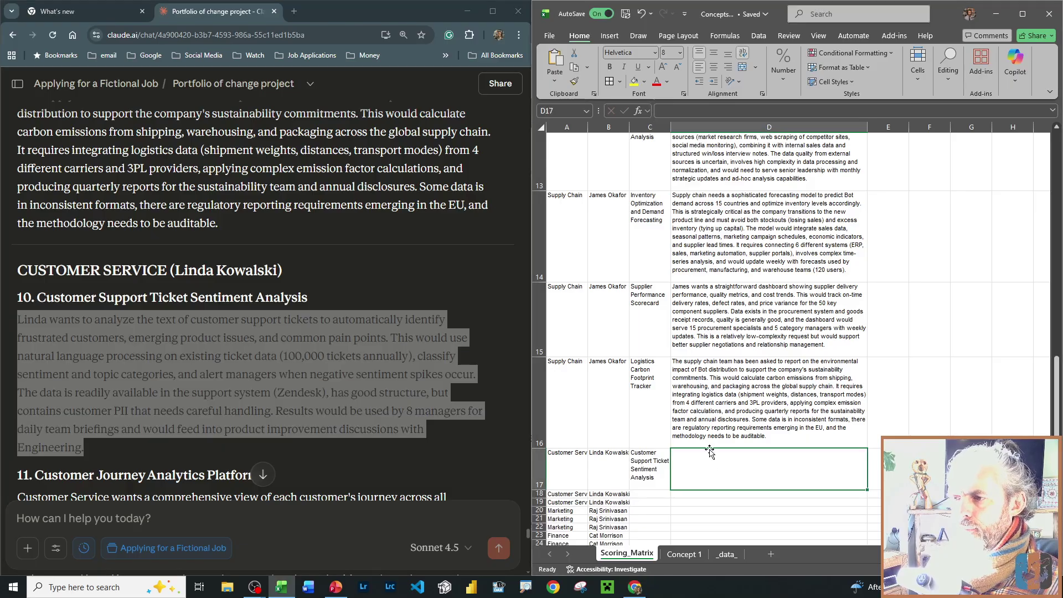
left_click(688, 115)
key("ctrl+v")
left_click(650, 494)
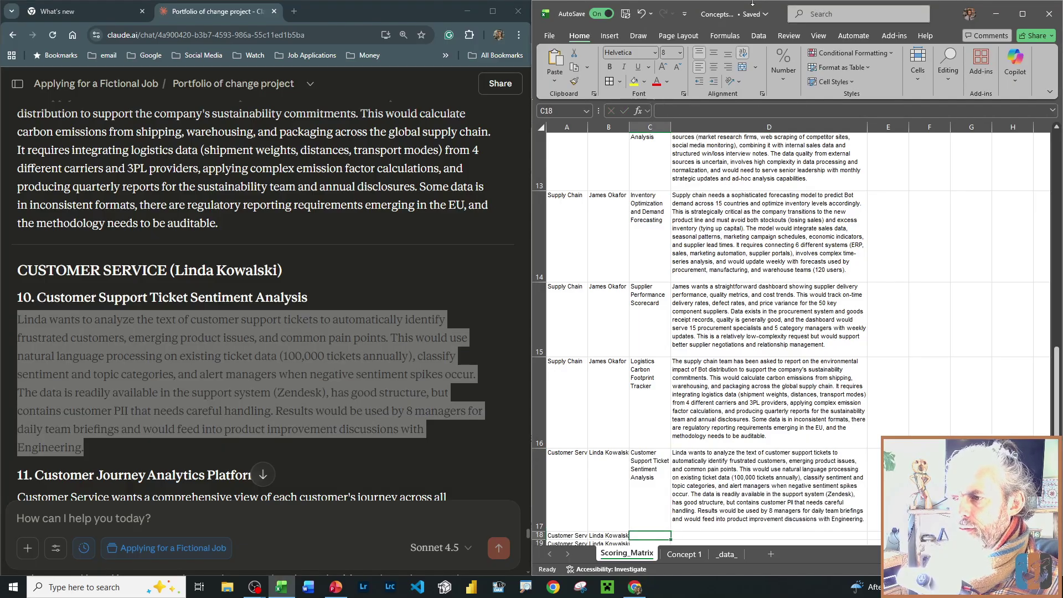
- Copy concept 11's title, Customer Journey Analytics Platform, from the chat into Title cell C18
scroll(132, 306, "down", 5)
left_click(132, 306)
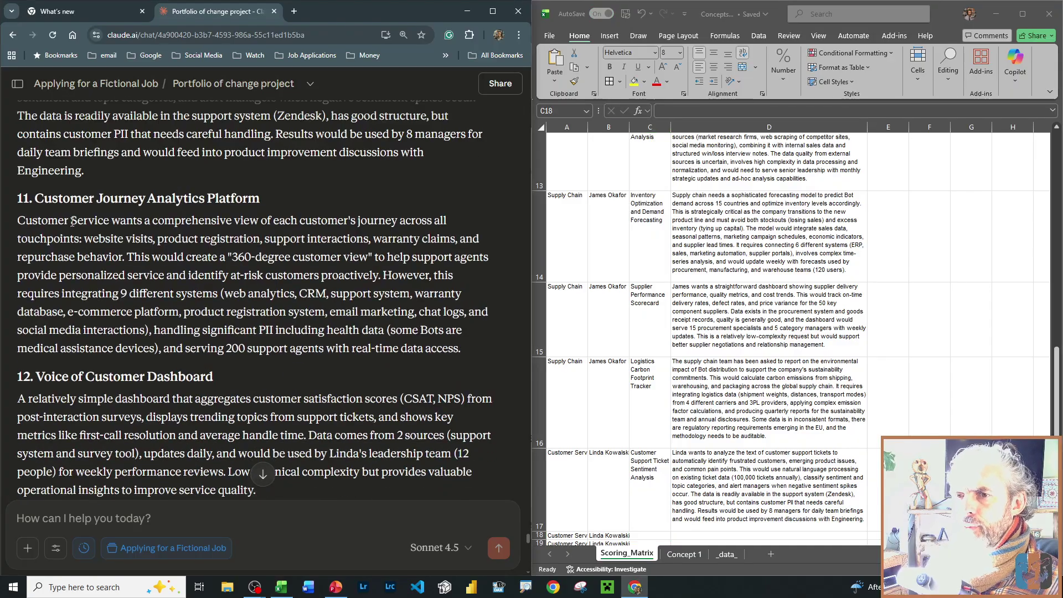
left_click_drag(36, 198, 222, 199)
key("ctrl+c")
scroll(636, 443, "down", 3)
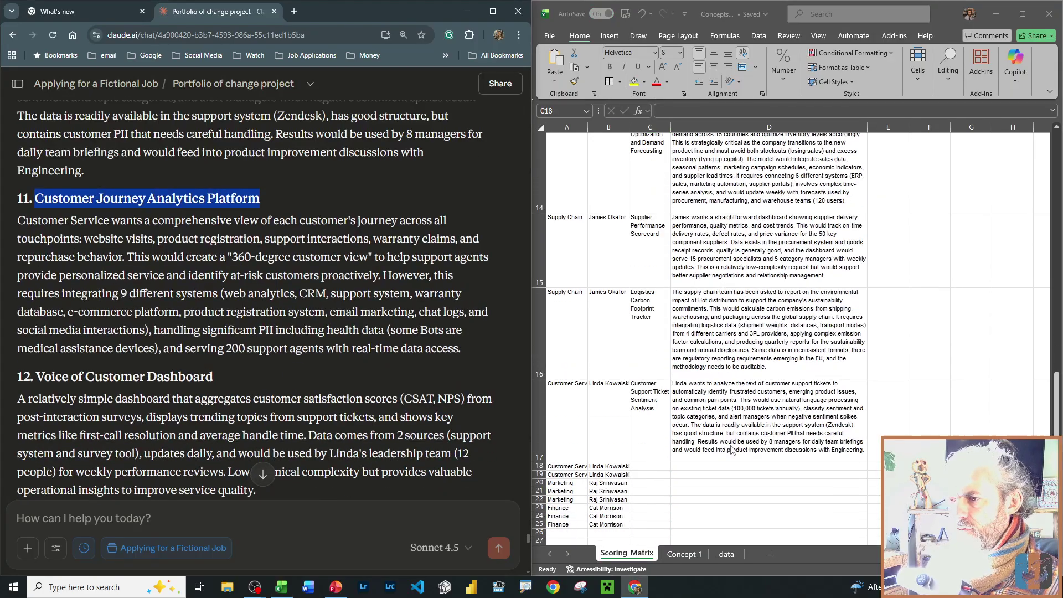
key("ctrl+v")
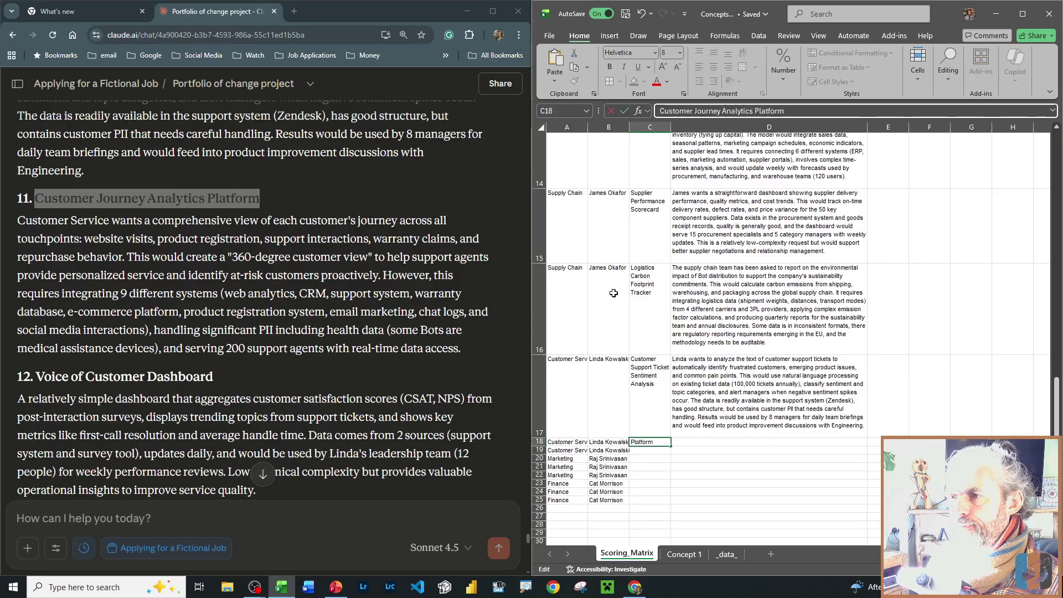
key("Tab")
- Copy concept 11's description paragraph from the chat into Additional Information cell D18
left_click(366, 356)
left_click_drag(477, 350, 10, 222)
key("ctrl+c")
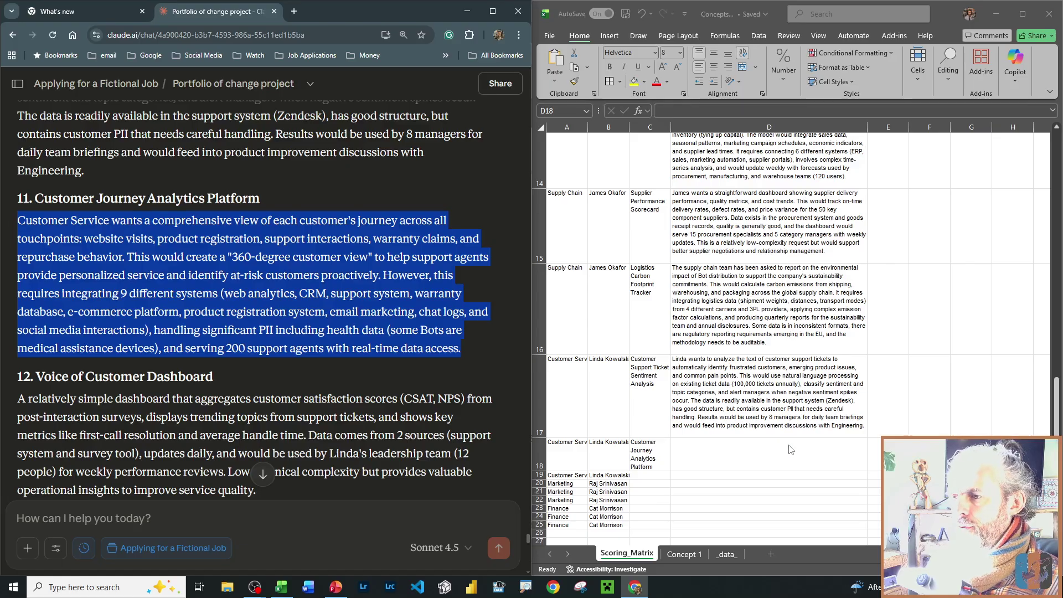
left_click(754, 451)
left_click(686, 111)
key("ctrl+v")
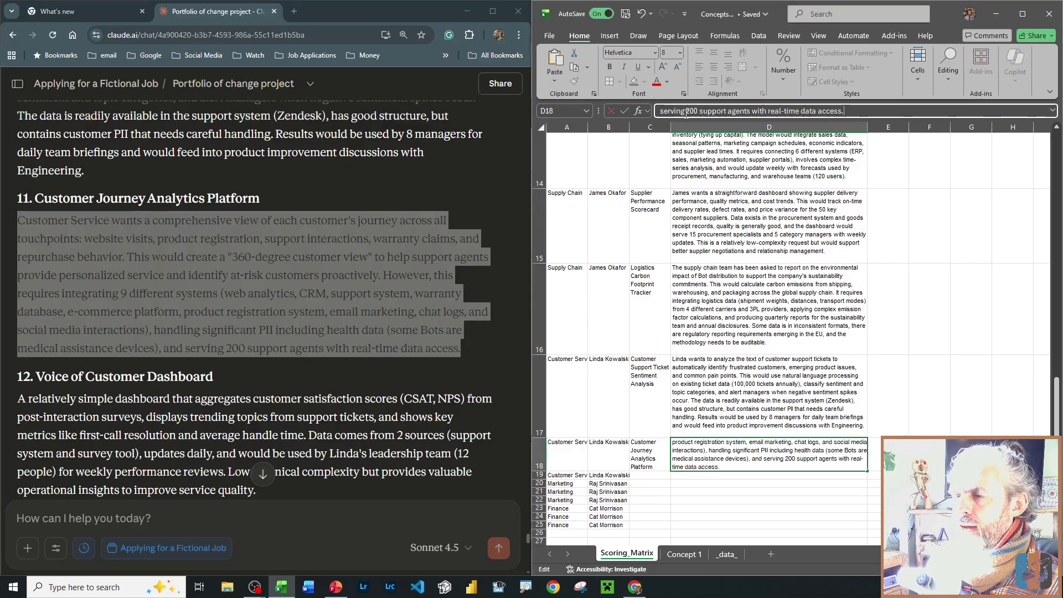
key("Return")
- Copy concept 12's title, Voice of Customer Dashboard, from the chat into Title cell C19
scroll(720, 304, "down", 3)
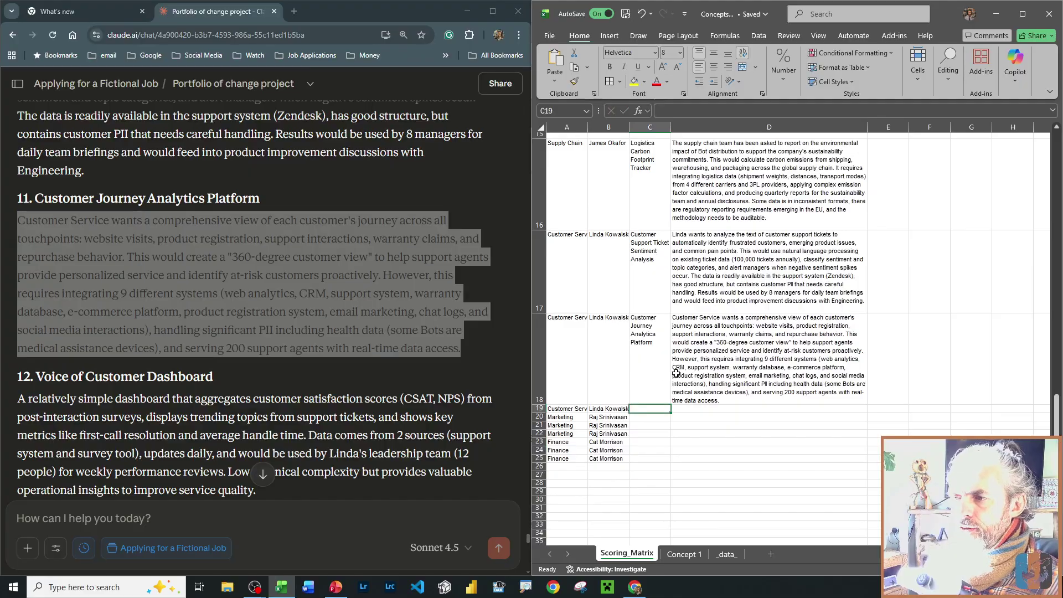
left_click(263, 373)
scroll(126, 407, "down", 3)
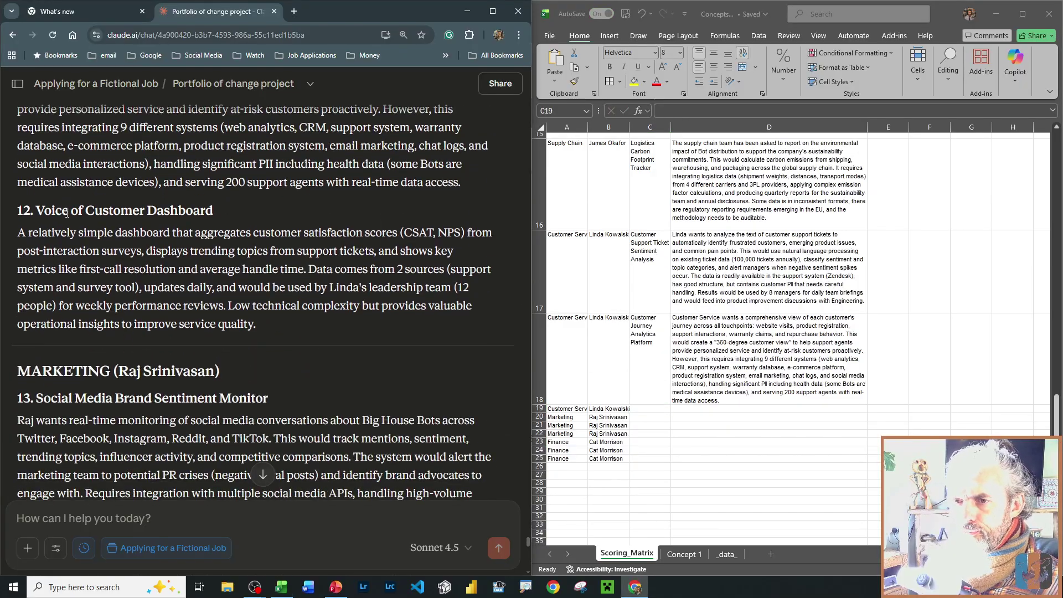
double_click(61, 211)
left_click_drag(72, 211, 213, 211)
key("ctrl+c")
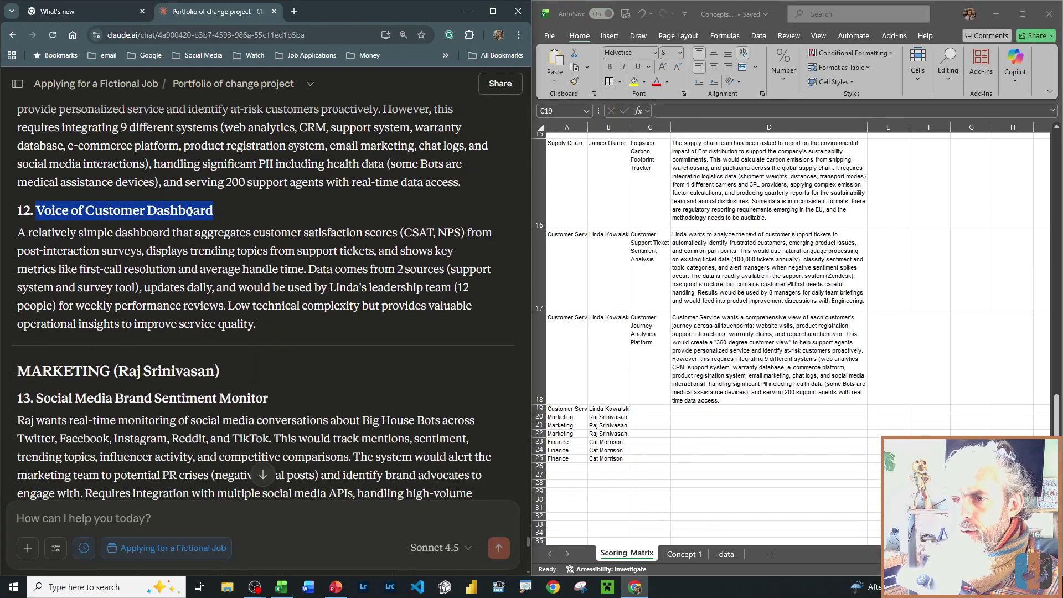
left_click(649, 409)
left_click(660, 110)
key("ctrl+v")
- Copy concept 12's description paragraph from the chat into Additional Information cell D19
left_click(223, 322)
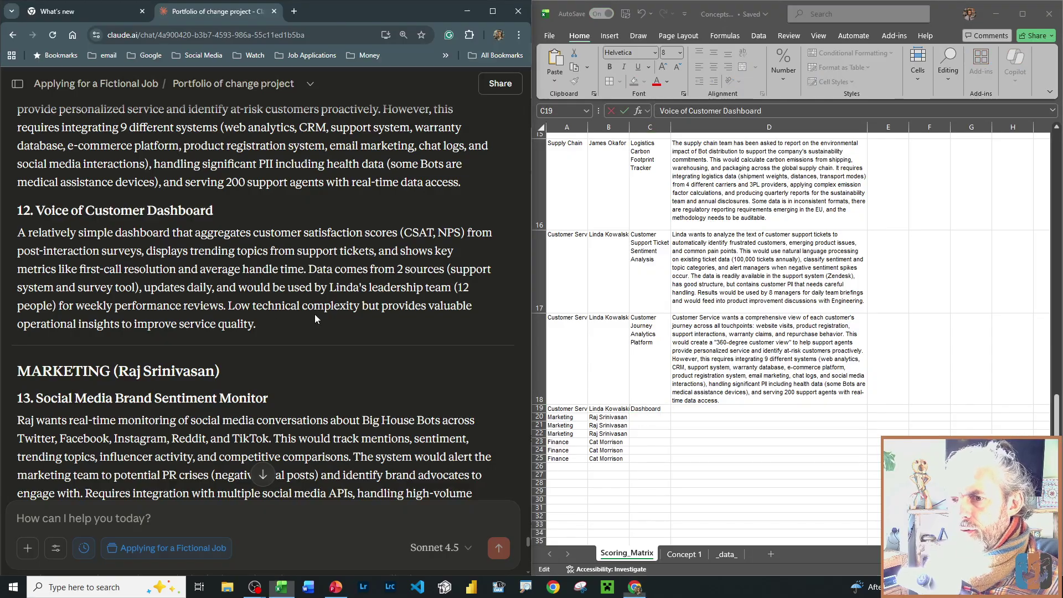
left_click_drag(264, 331, 8, 245)
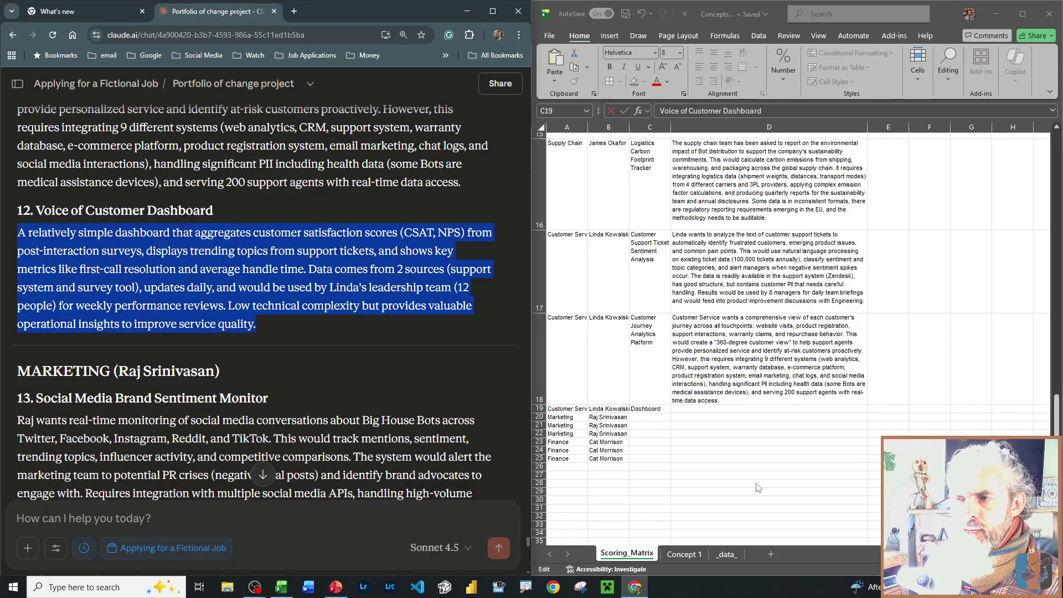
left_click(719, 410)
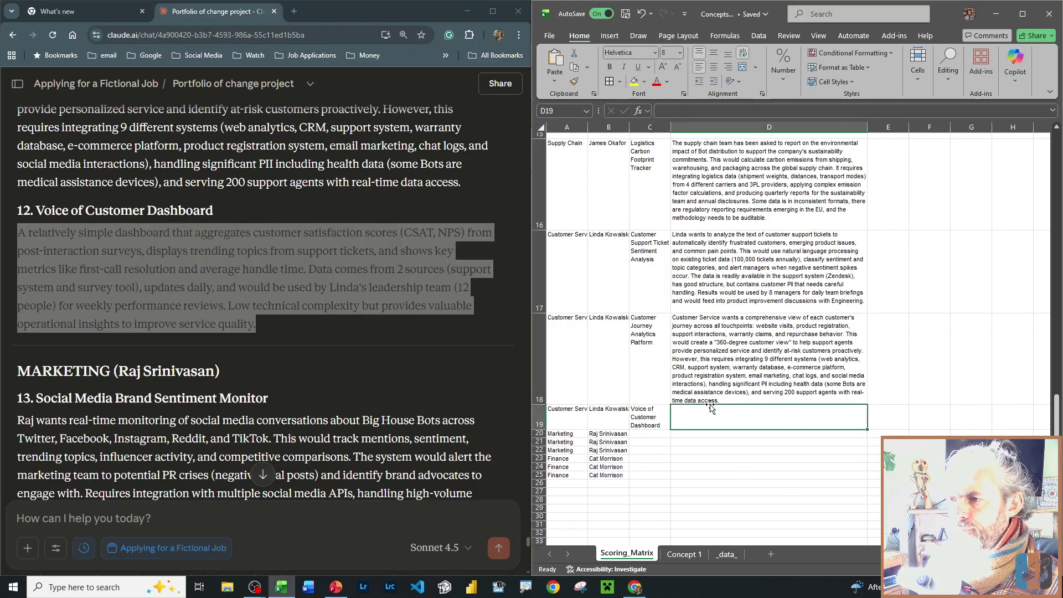
left_click(724, 113)
type("A relatively simple dashboard that aggregates customer satisfaction scores (CSAT, NPS) from post-interaction surveys, displays trending topics from support tickets, and shows key metrics like first-call resolution and average handle time. Data comes from 2 sources (support system and survey tool), updates daily, and would be used by Linda's leadership team (12 people) for weekly performance reviews. Low technical complexity but provides valuable operational insights to improve service quality.")
key("Return")
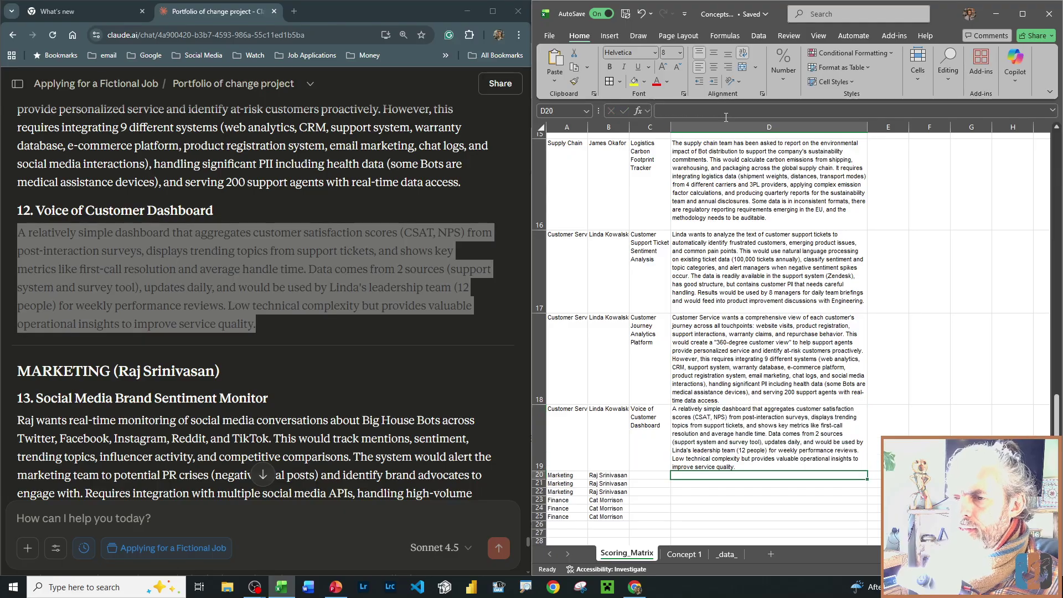
- Copy concept 13's title, Social Media Brand Sentiment Monitor, from the chat into Title cell C20
scroll(87, 346, "down", 2)
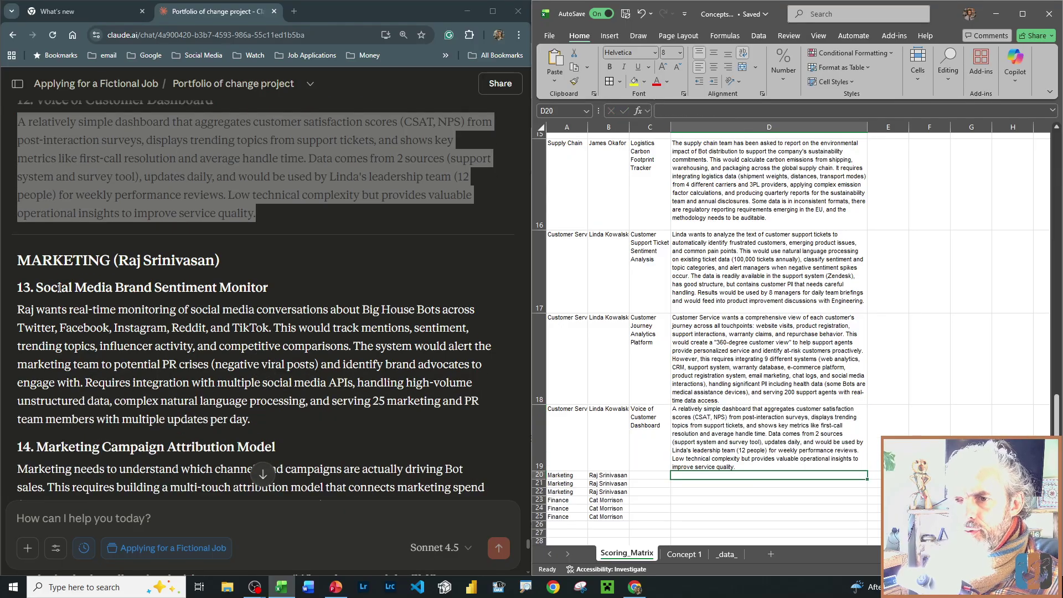
left_click_drag(59, 287, 268, 288)
key("ctrl+c")
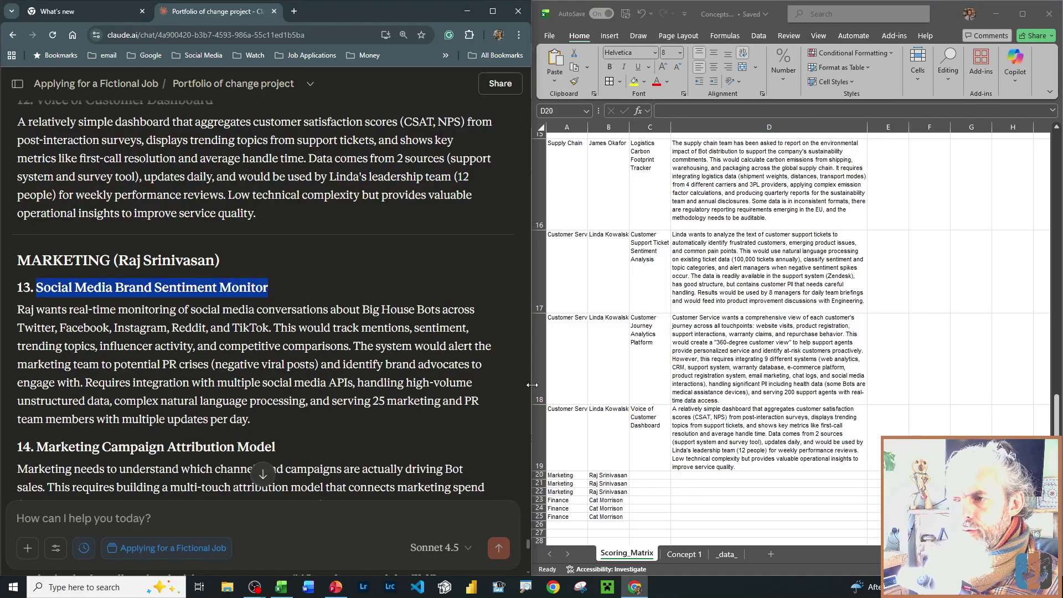
left_click(680, 480)
left_click(651, 475)
left_click(668, 113)
key("ctrl+v")
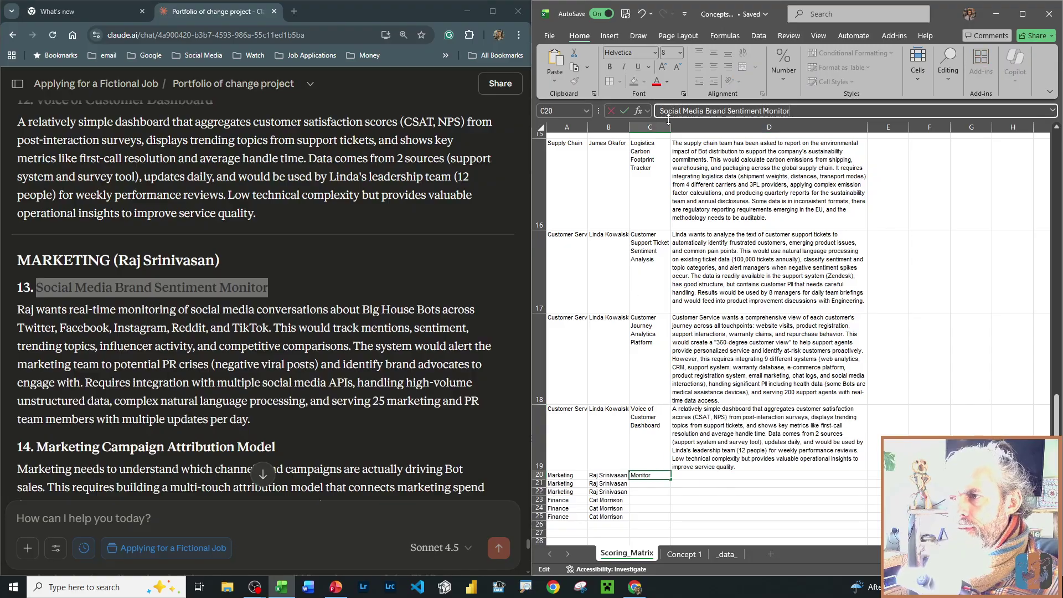
key("Tab")
- Copy concept 13's description paragraph from the chat into Additional Information cell D20
left_click_drag(272, 417, 17, 309)
key("ctrl+c")
left_click(697, 478)
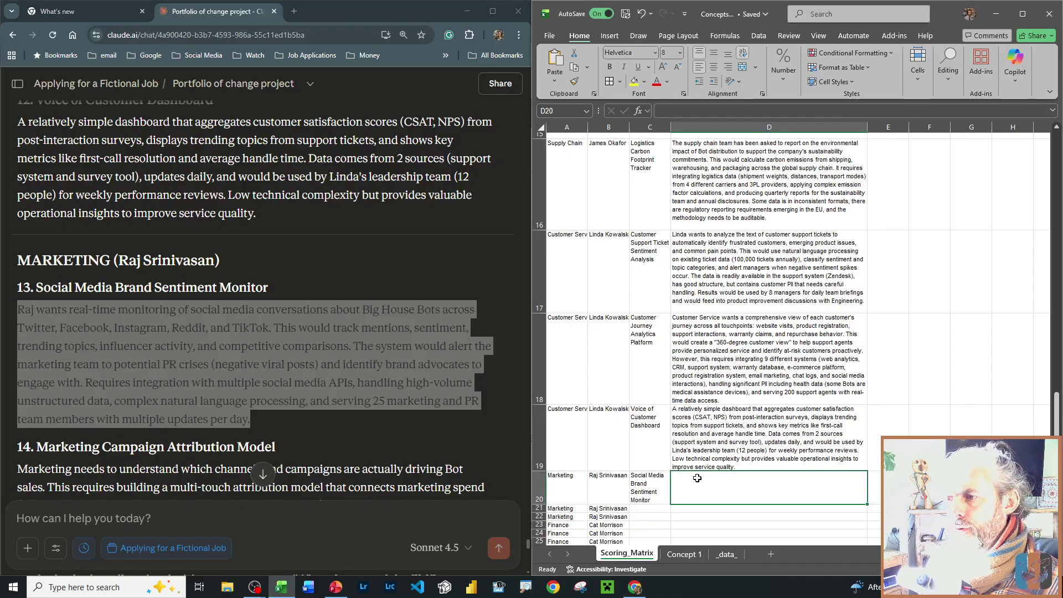
left_click(693, 111)
key("ctrl+v")
key("Return")
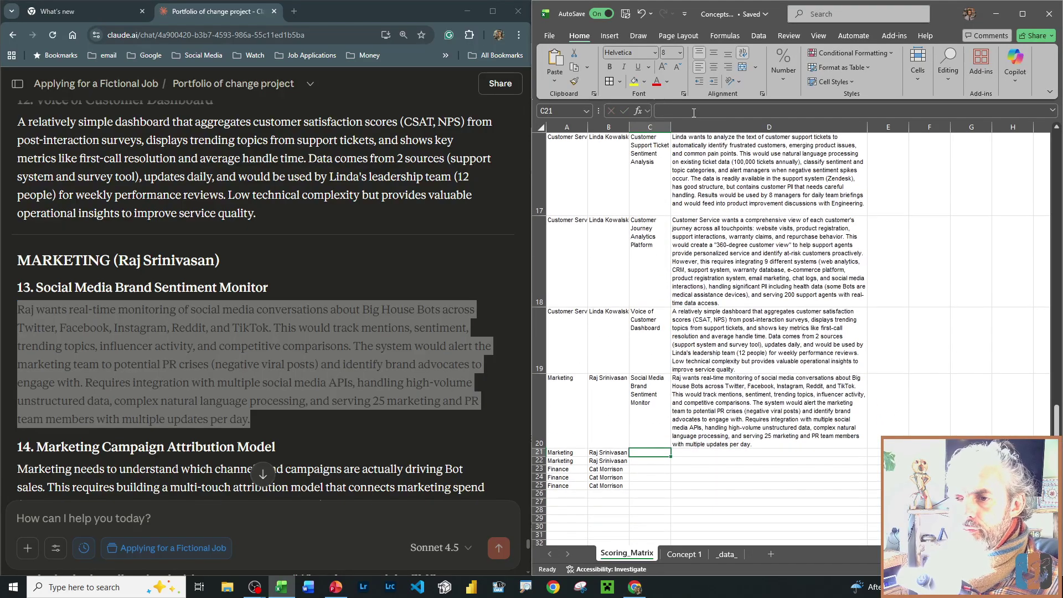
- Copy concept 14's title, Marketing Campaign Attribution Model, from the chat into Title cell C21
left_click(283, 417)
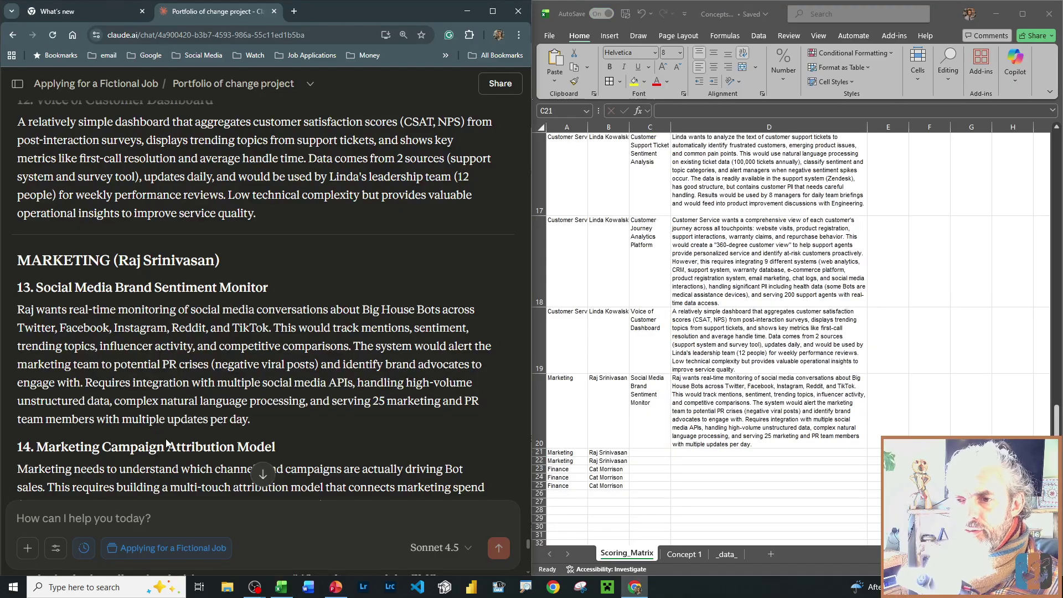
scroll(87, 273, "down", 3)
left_click_drag(80, 284, 319, 282)
key("ctrl+c")
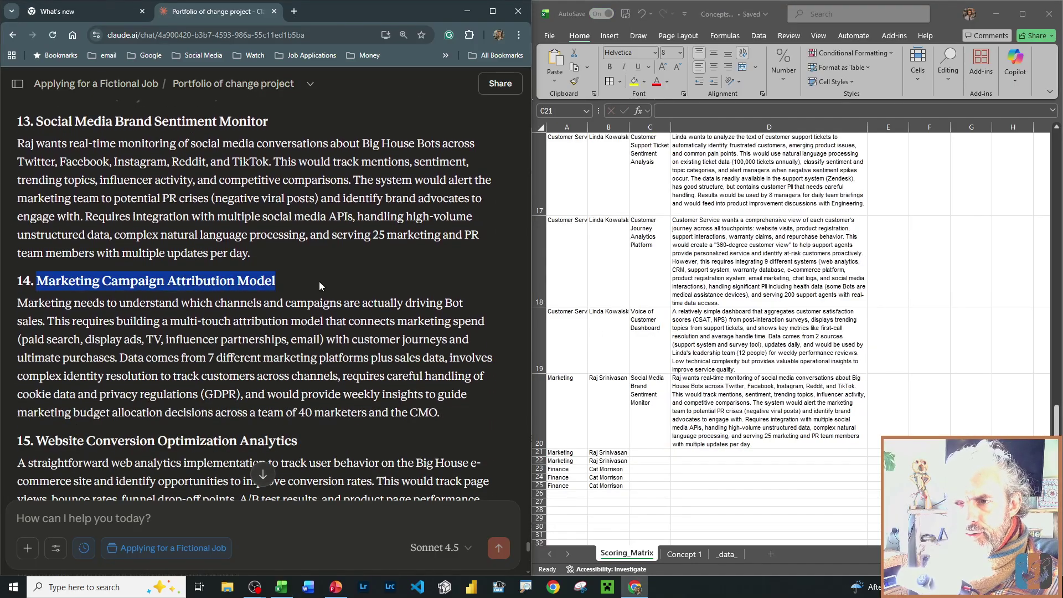
left_click(655, 453)
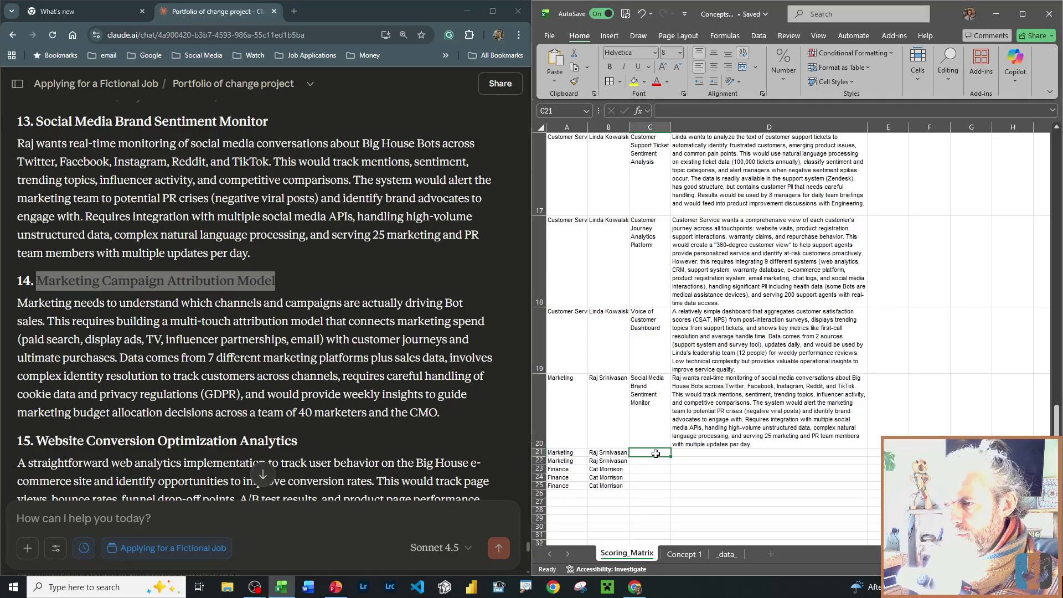
left_click(703, 106)
key("ctrl+v")
key("Tab")
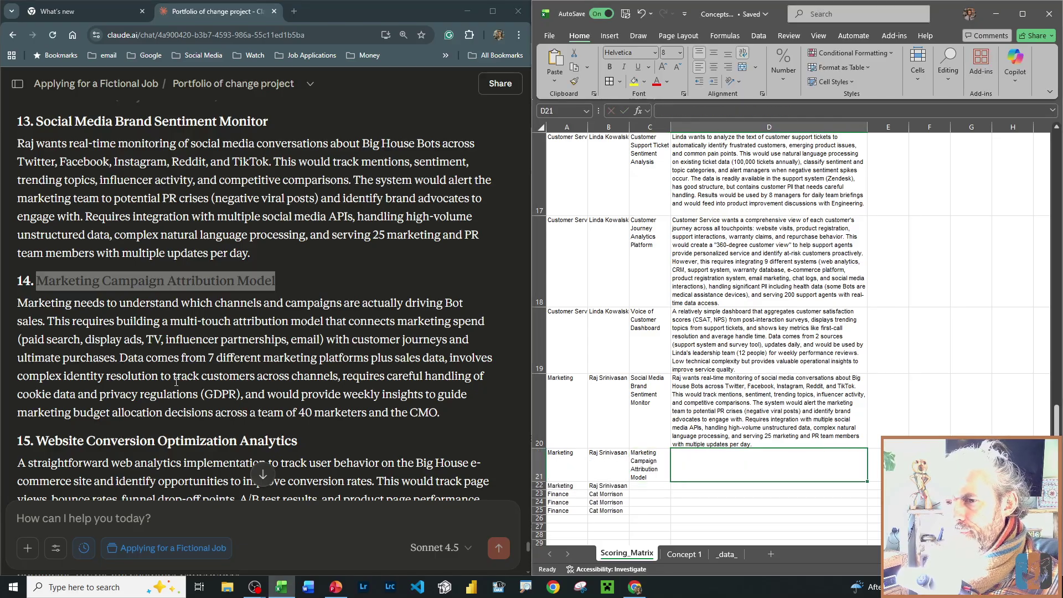
- Copy concept 14's description paragraph from the chat into Additional Information cell D21
left_click(295, 407)
left_click_drag(454, 419, 3, 314)
key("ctrl+c")
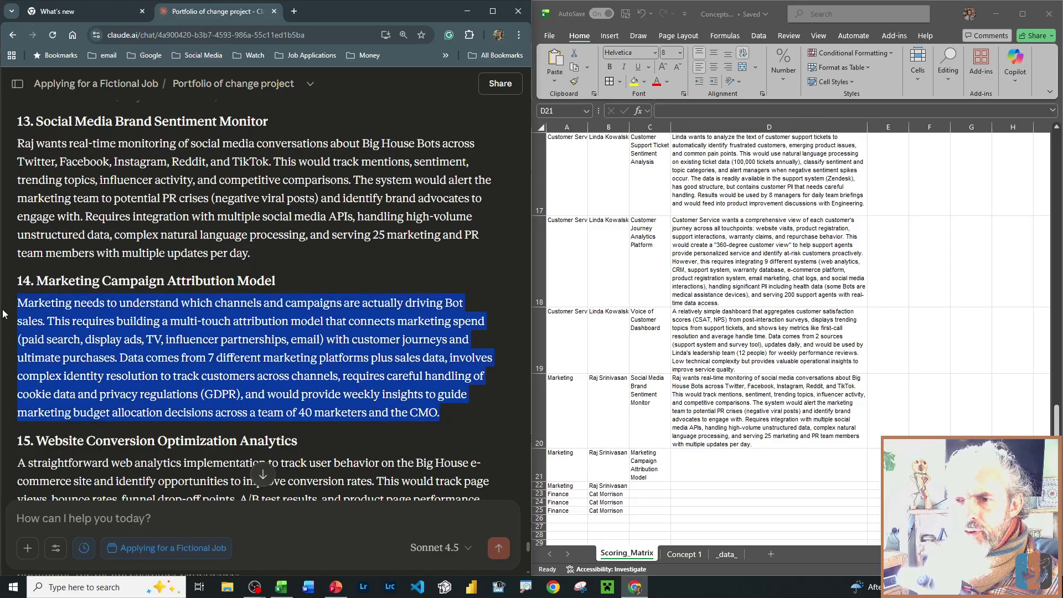
left_click(691, 463)
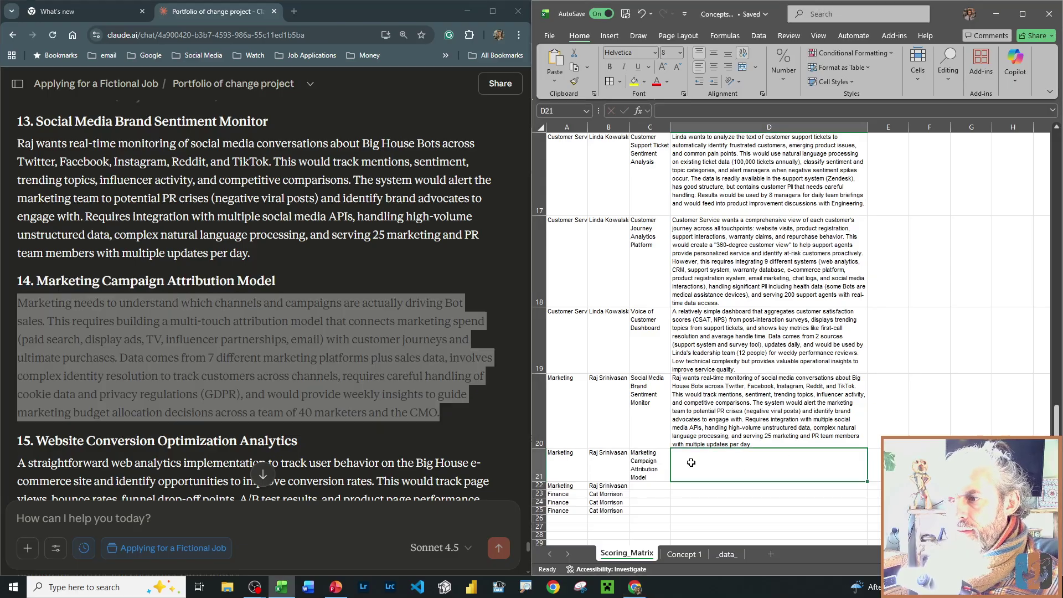
left_click(708, 111)
key("ctrl+v")
key("Return")
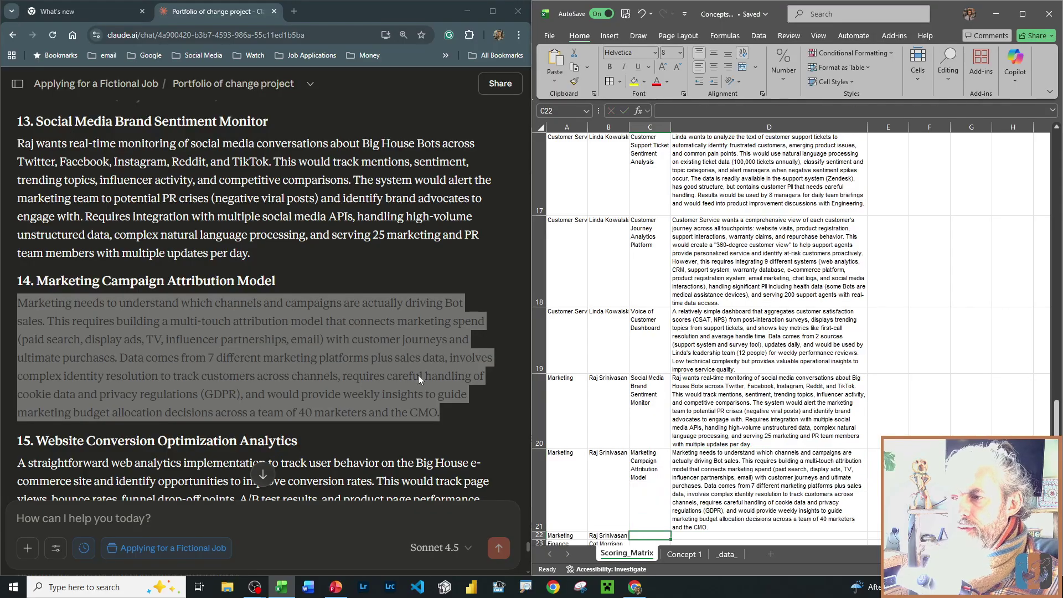
- Copy concept 15's title, Website Conversion Optimization Analytics, from the chat into Title cell C22
scroll(419, 380, "down", 3)
left_click_drag(70, 274, 269, 274)
key("ctrl+c")
scroll(775, 332, "down", 1)
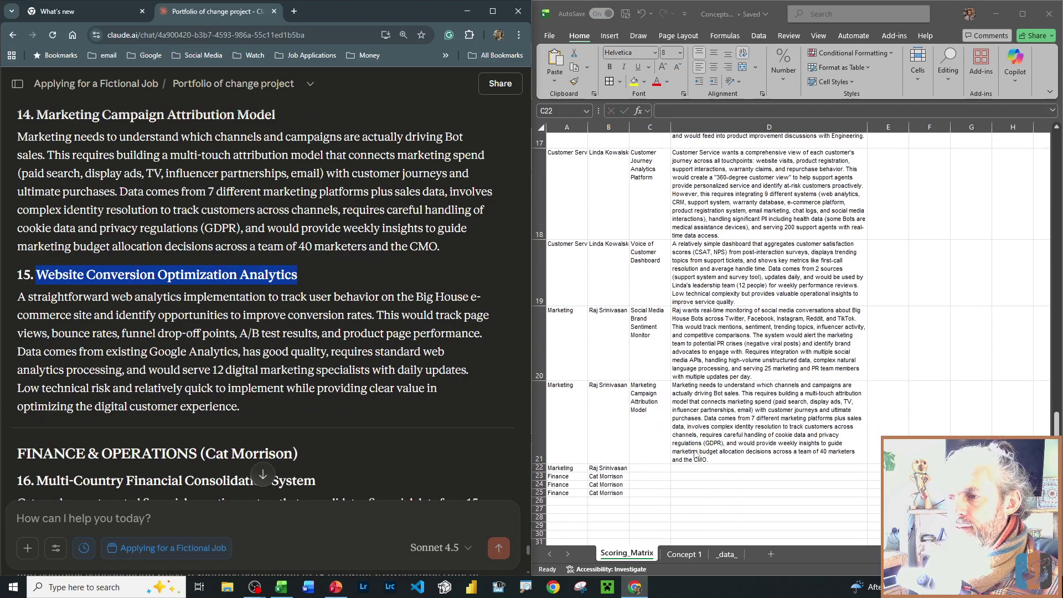
left_click(650, 536)
left_click_drag(650, 535, 650, 491)
left_click(642, 468)
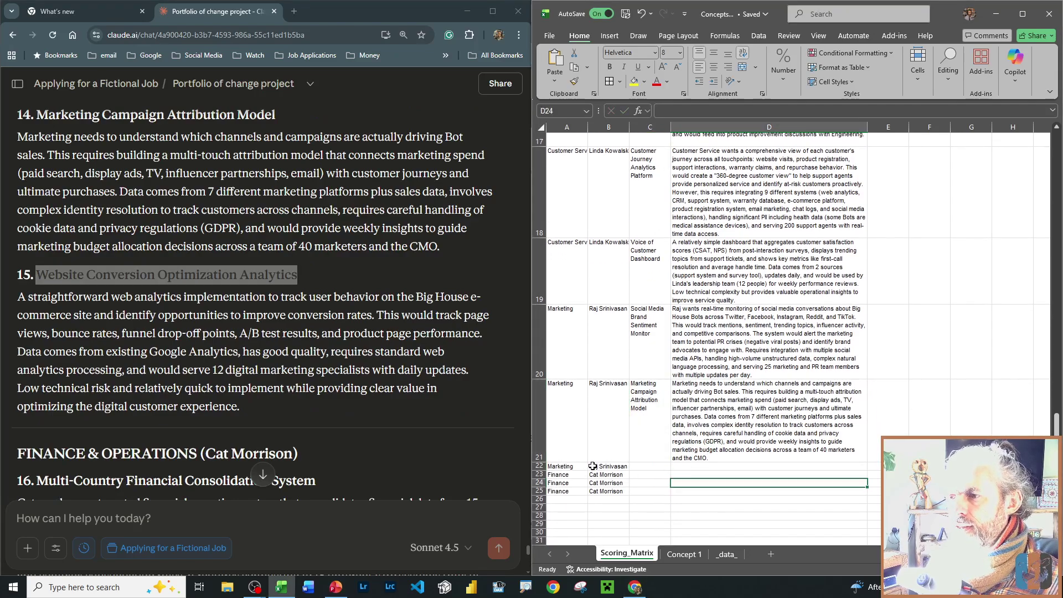
left_click(687, 112)
key("ctrl+v")
key("Tab")
- Copy concept 15's description paragraph from the chat into Additional Information cell D22
left_click(289, 390)
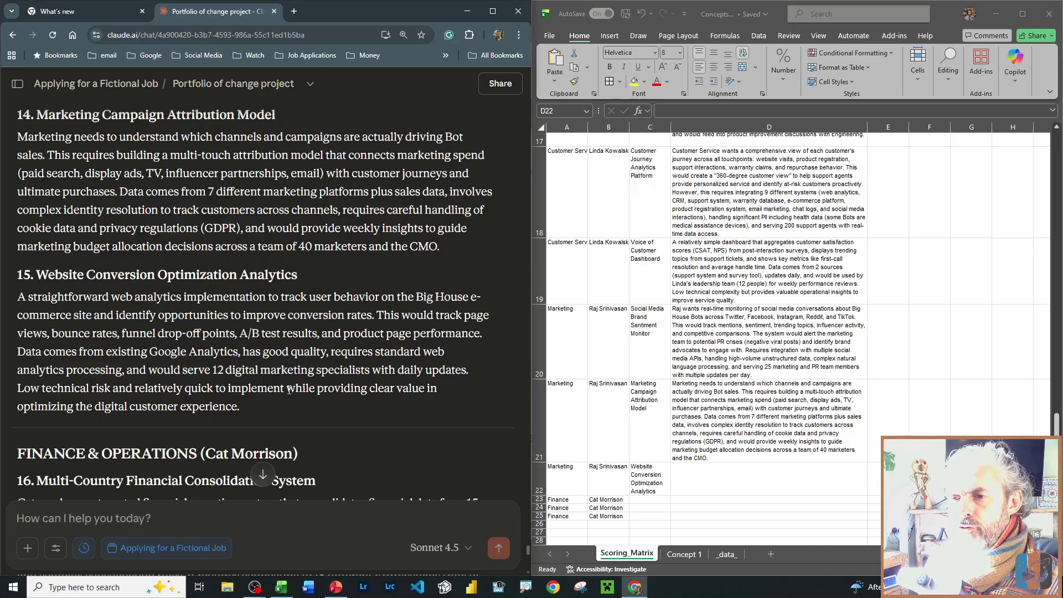
left_click_drag(254, 414, 17, 302)
key("ctrl+c")
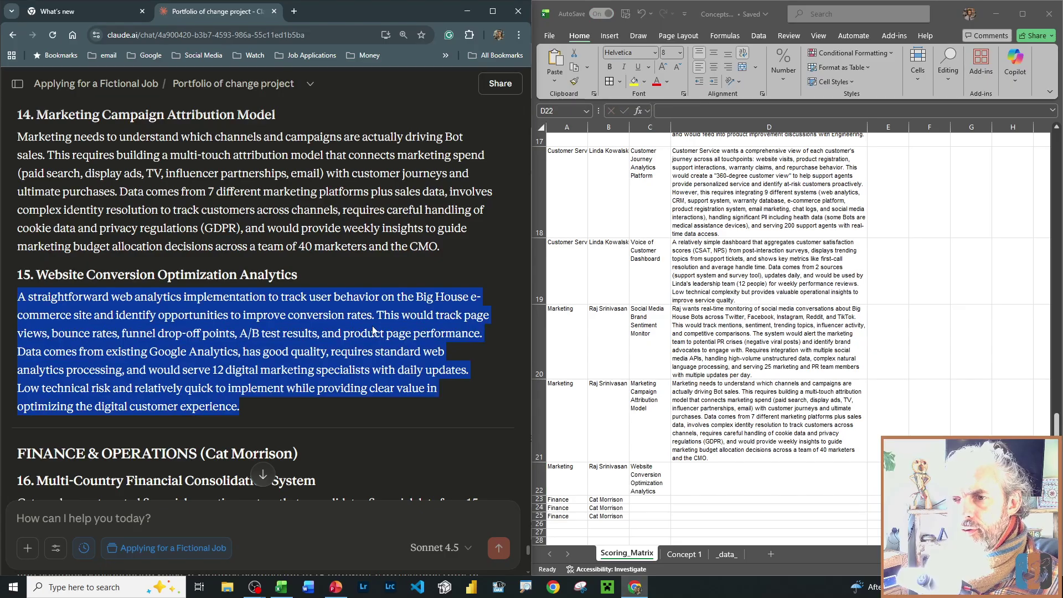
left_click(729, 477)
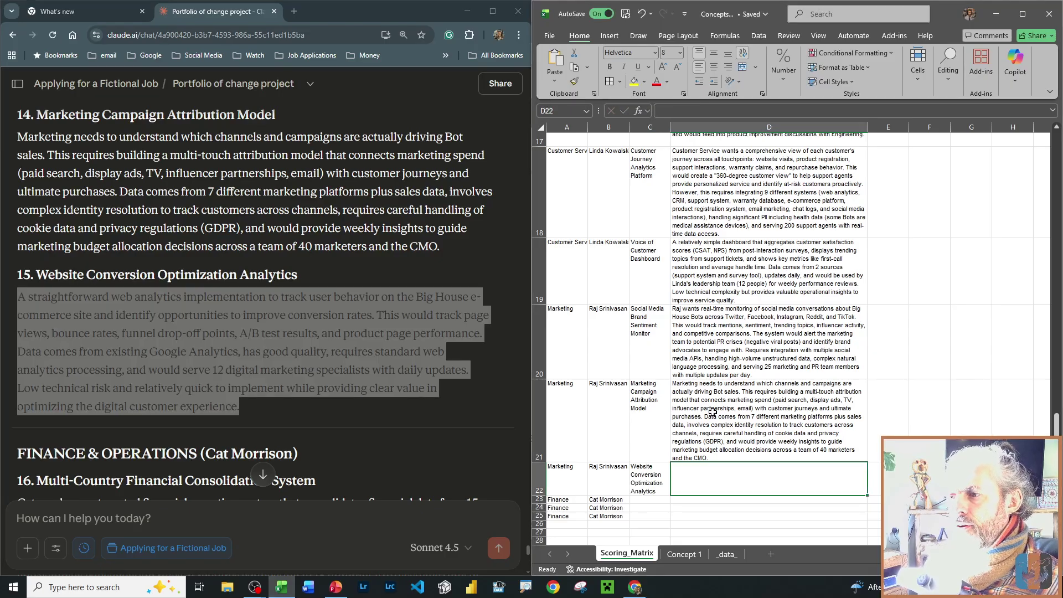
left_click(723, 110)
key("ctrl+v")
key("Return")
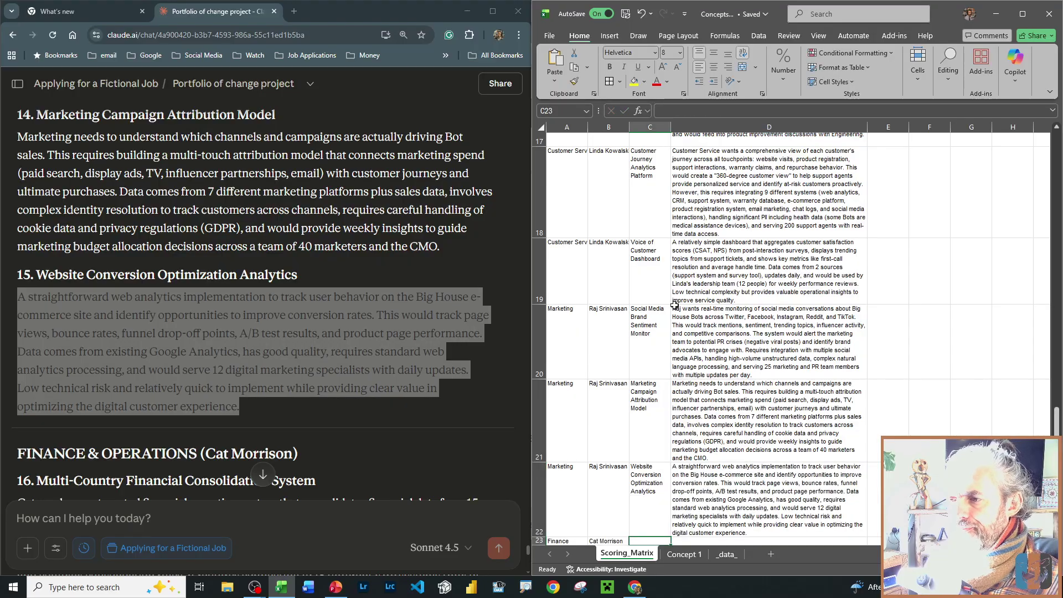
- Copy concept 16's title, Multi-Country Financial Consolidation System, from the chat into Title cell C23
scroll(184, 438, "down", 4)
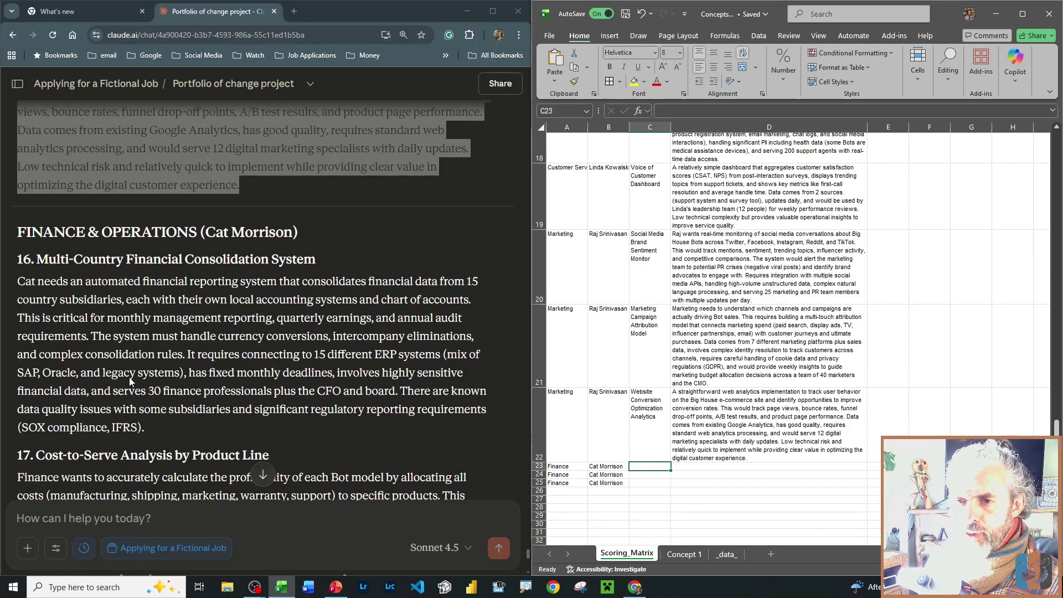
left_click_drag(36, 259, 316, 260)
key("ctrl+c")
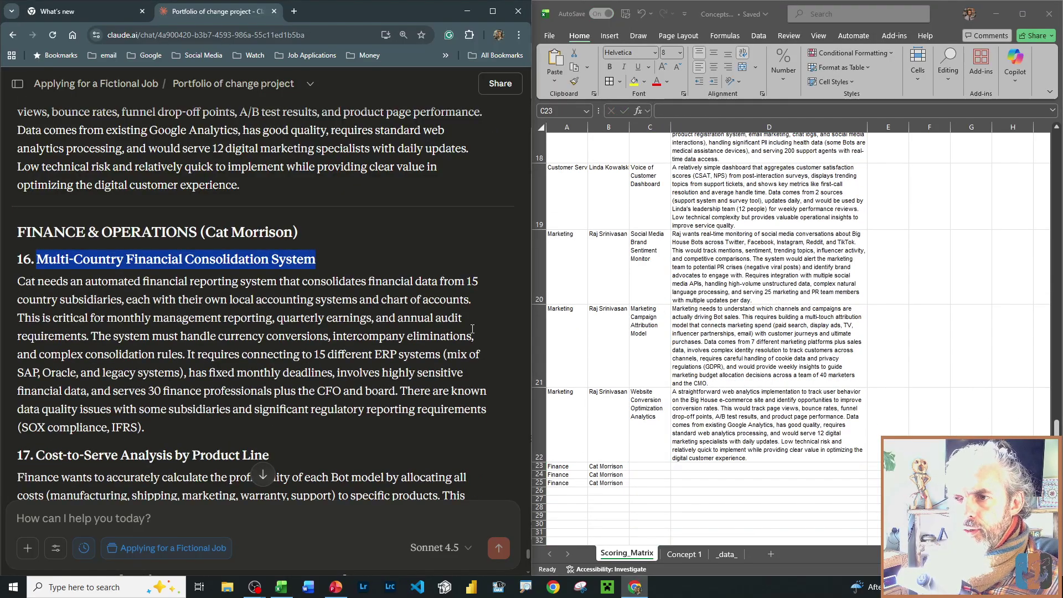
left_click(659, 469)
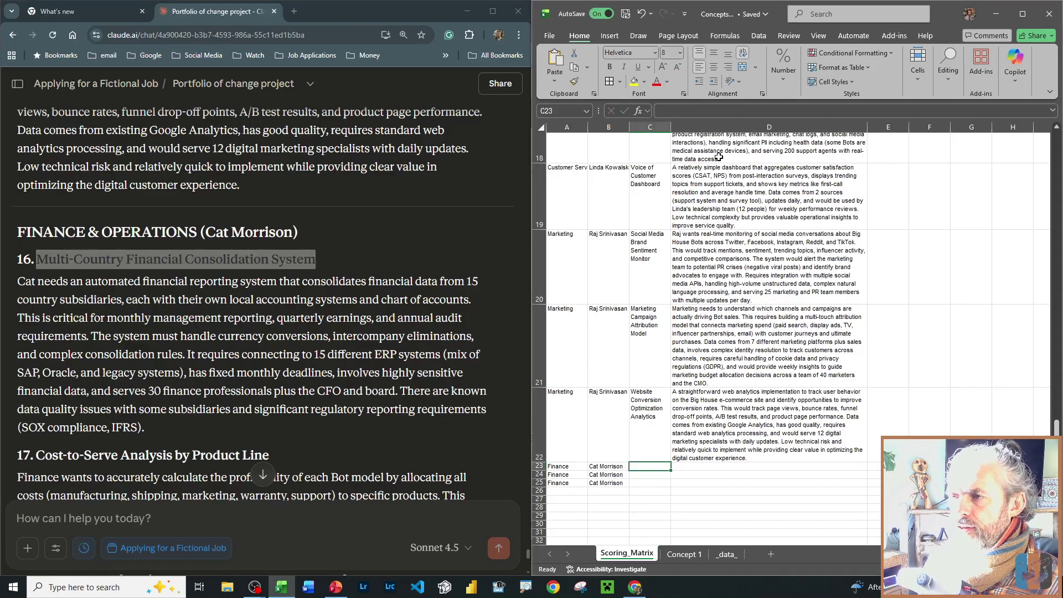
left_click(712, 110)
key("ctrl+v")
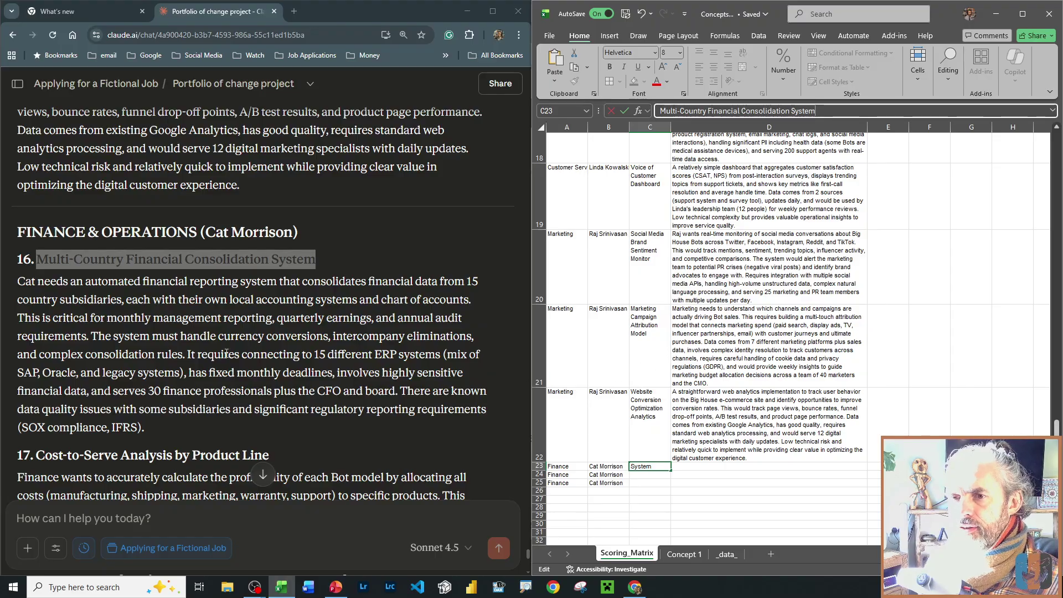
key("Tab")
- Copy concept 16's description paragraph from the chat into Additional Information cell D23
left_click(143, 427)
left_click(11, 286, "shift")
key("ctrl+c")
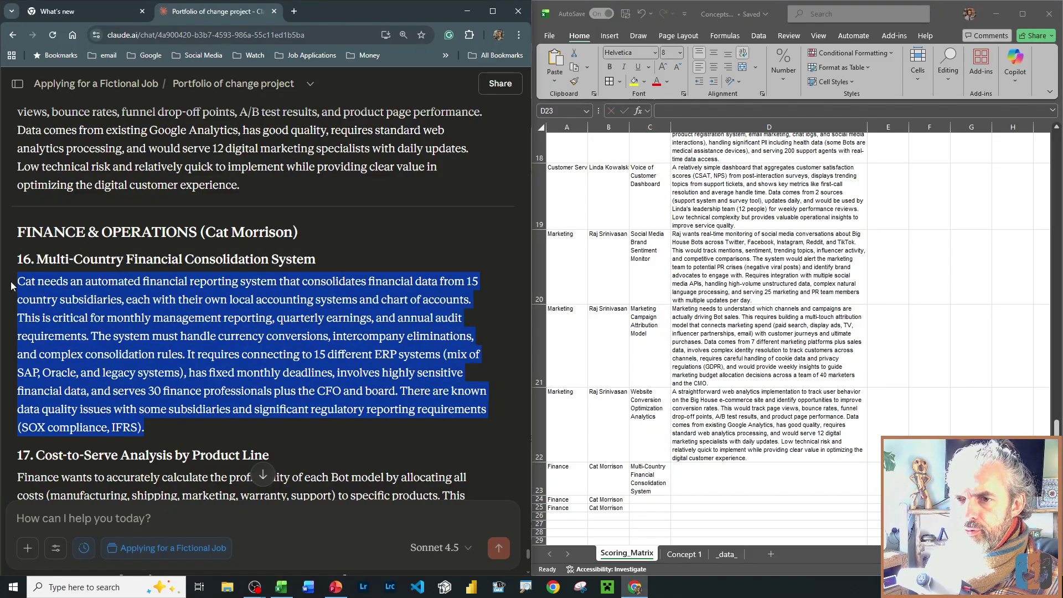
left_click(723, 487)
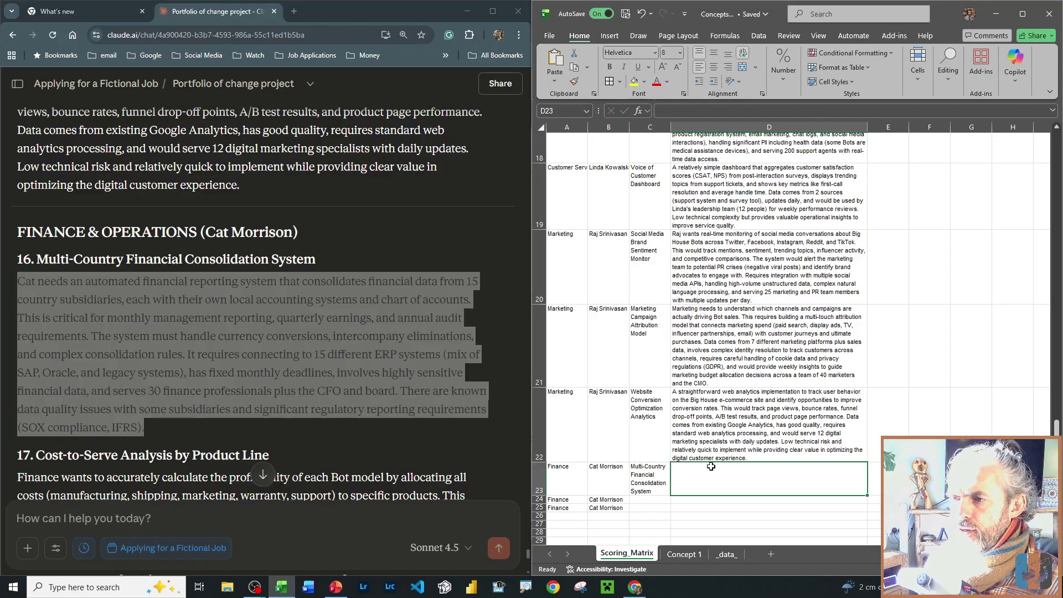
left_click(683, 110)
key("ctrl+v")
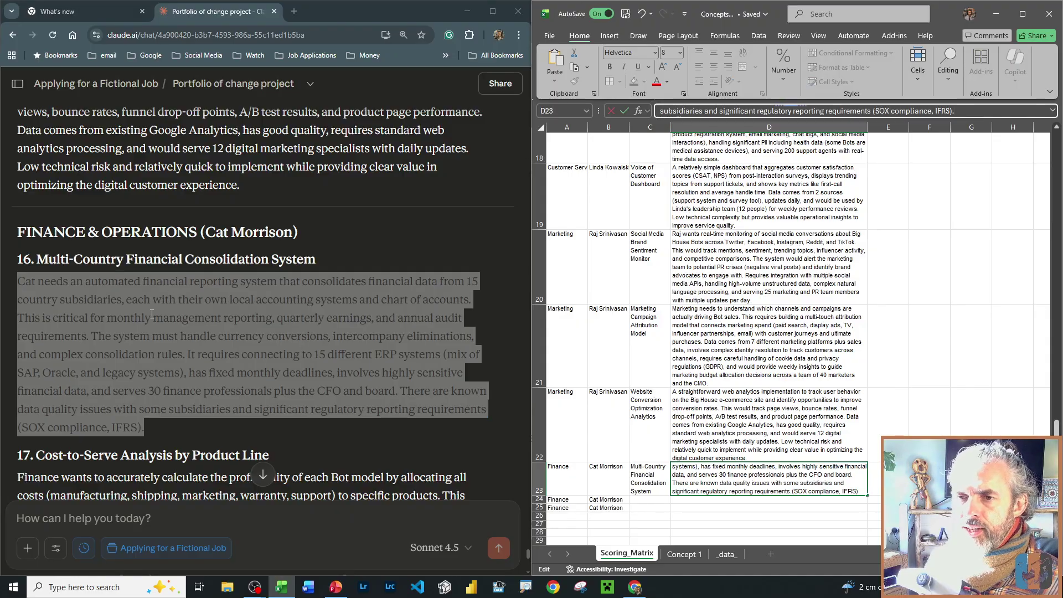
key("ctrl+Return")
left_click(773, 422)
scroll(773, 422, "down", 1)
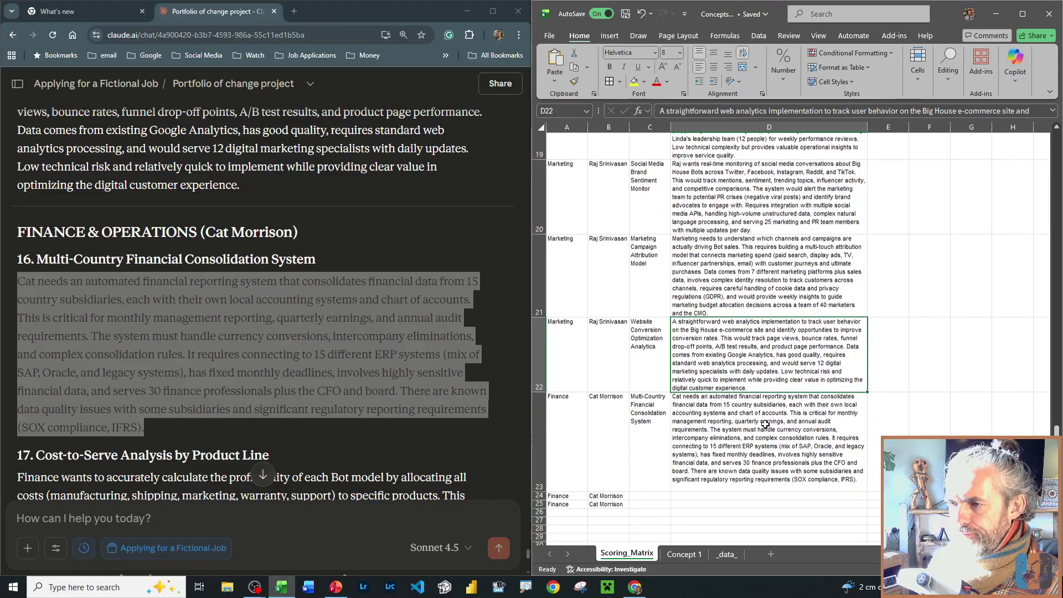
- Copy concept 17's title, Cost-to-Serve Analysis by Product Line, from the chat into Title cell C24
left_click(144, 424)
scroll(143, 424, "down", 3)
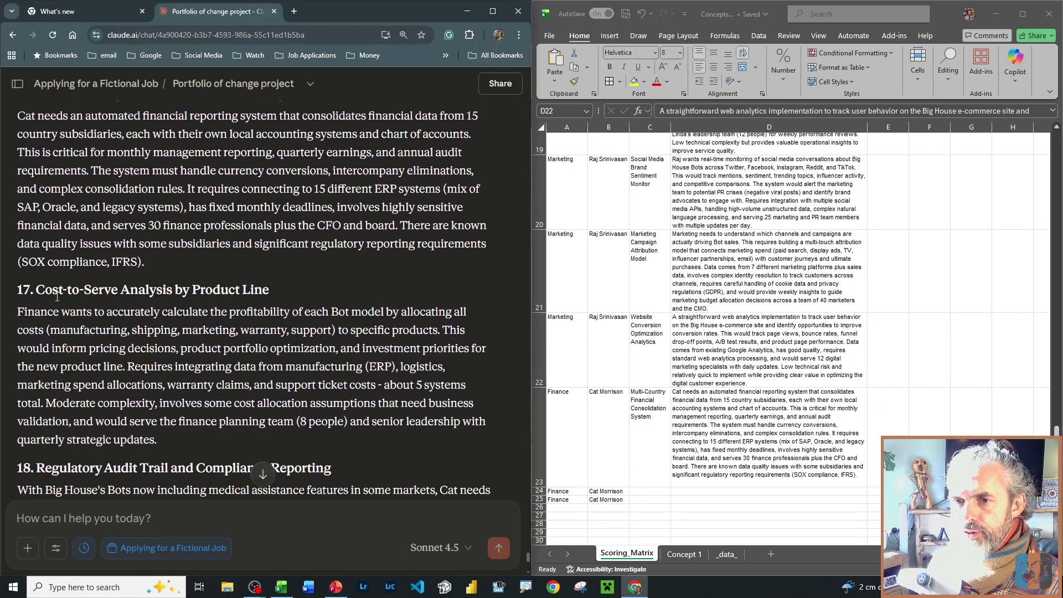
left_click_drag(56, 293, 246, 290)
key("ctrl+c")
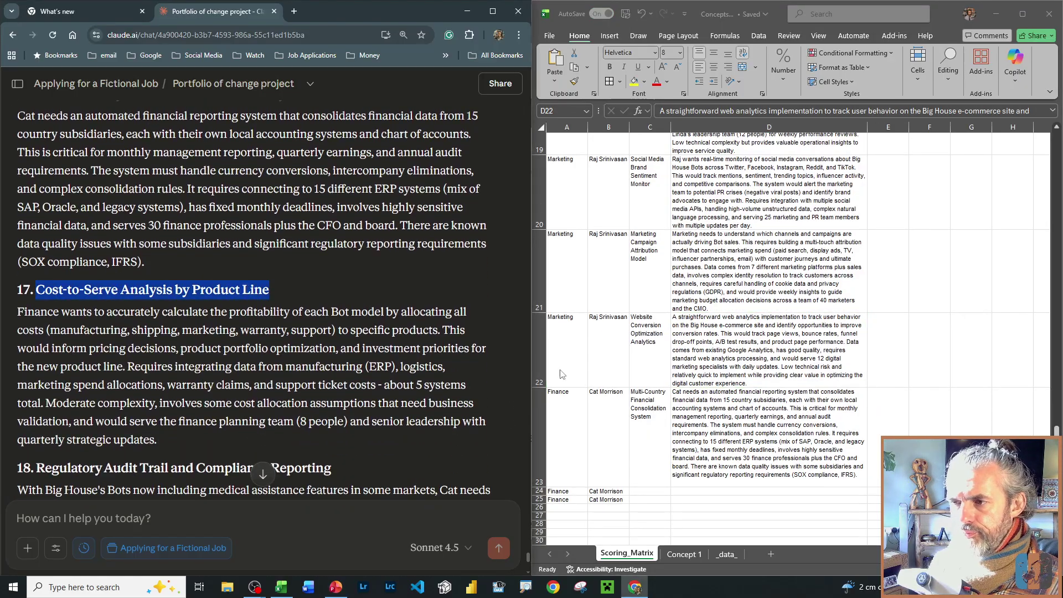
left_click(642, 492)
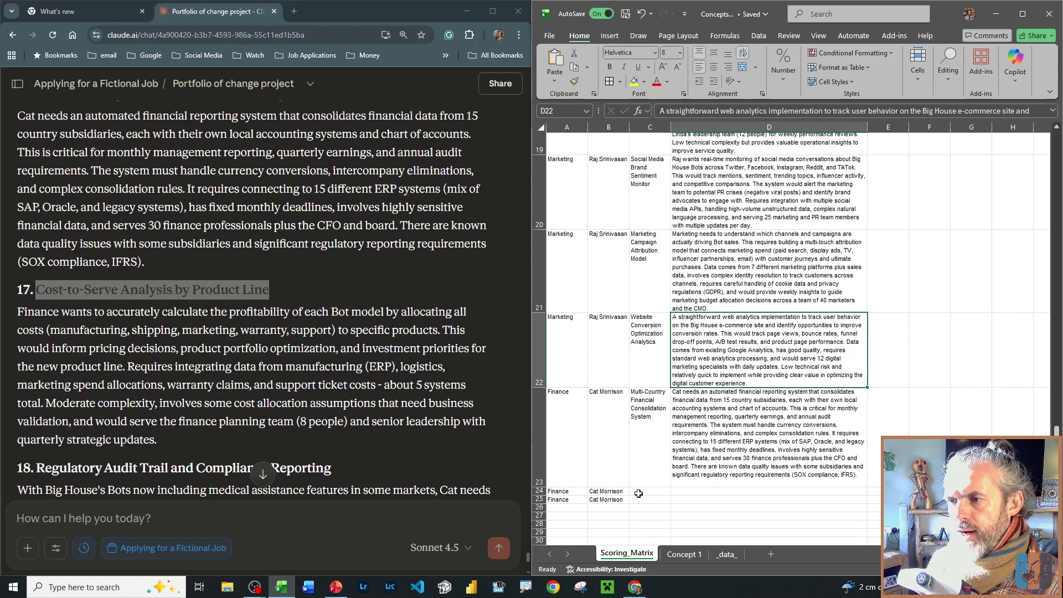
left_click(676, 114)
key("ctrl+v")
key("Tab")
- Copy concept 17's description paragraph from the chat into Additional Information cell D24
left_click(161, 441)
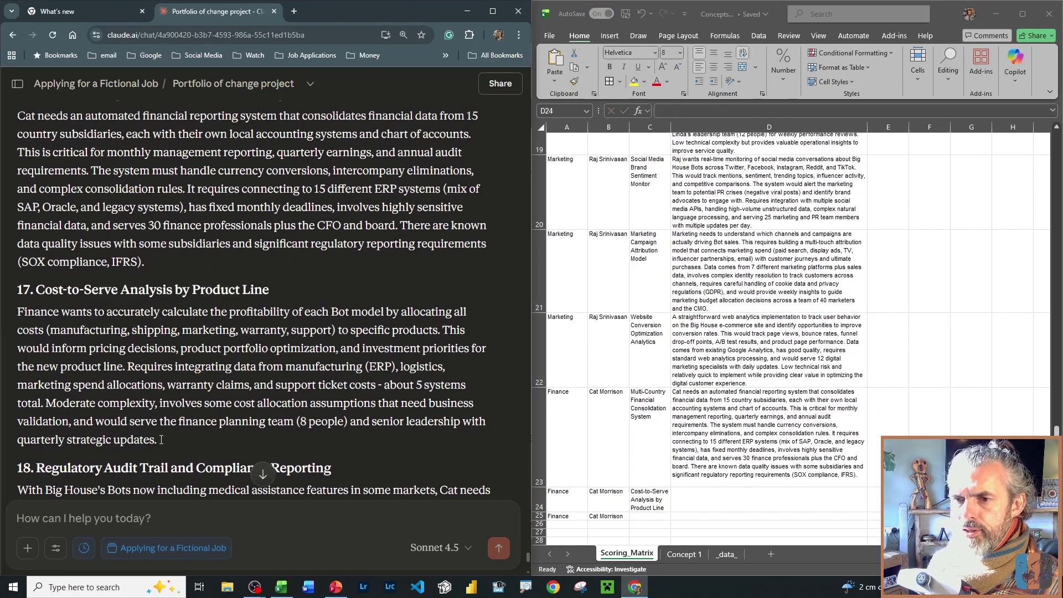
left_click_drag(161, 440, 21, 323)
key("ctrl+c")
double_click(742, 501)
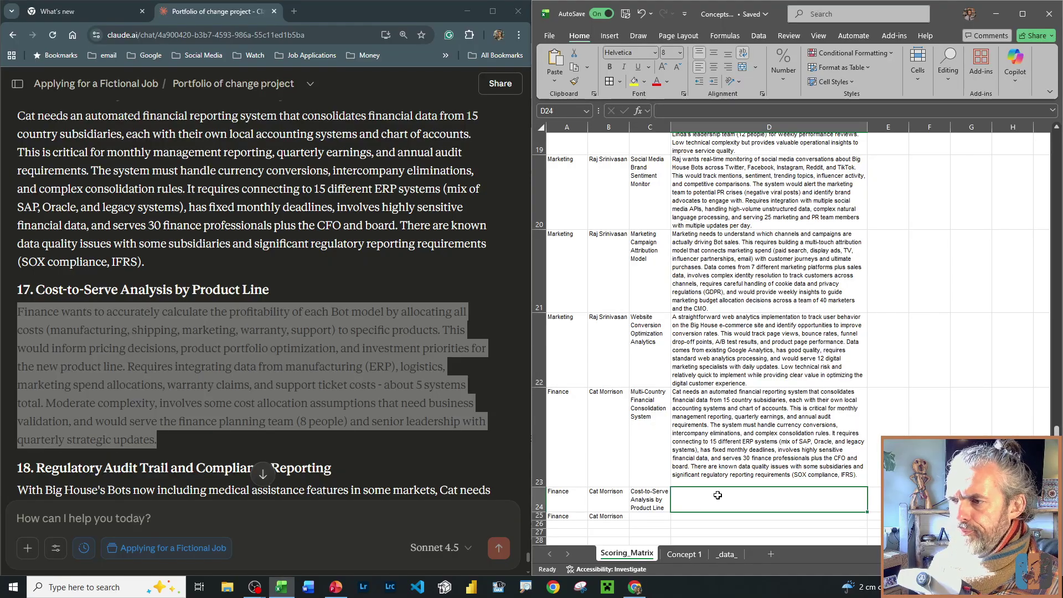
key("ctrl+v")
key("Tab")
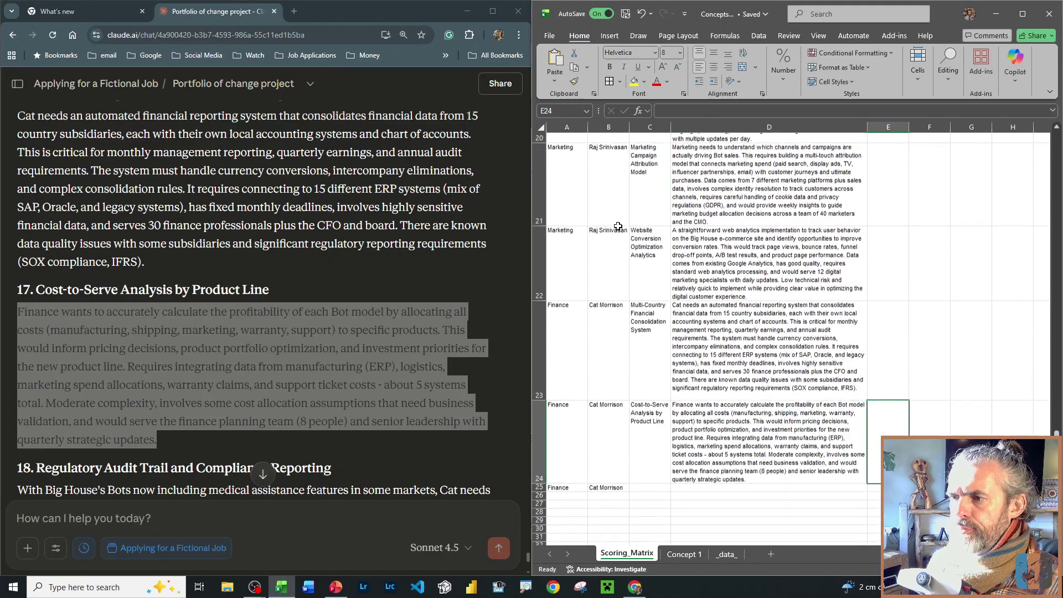
- Copy concept 18's title, Regulatory Audit Trail and Compliance Reporting, from the chat into Title cell C25
scroll(265, 370, "down", 3)
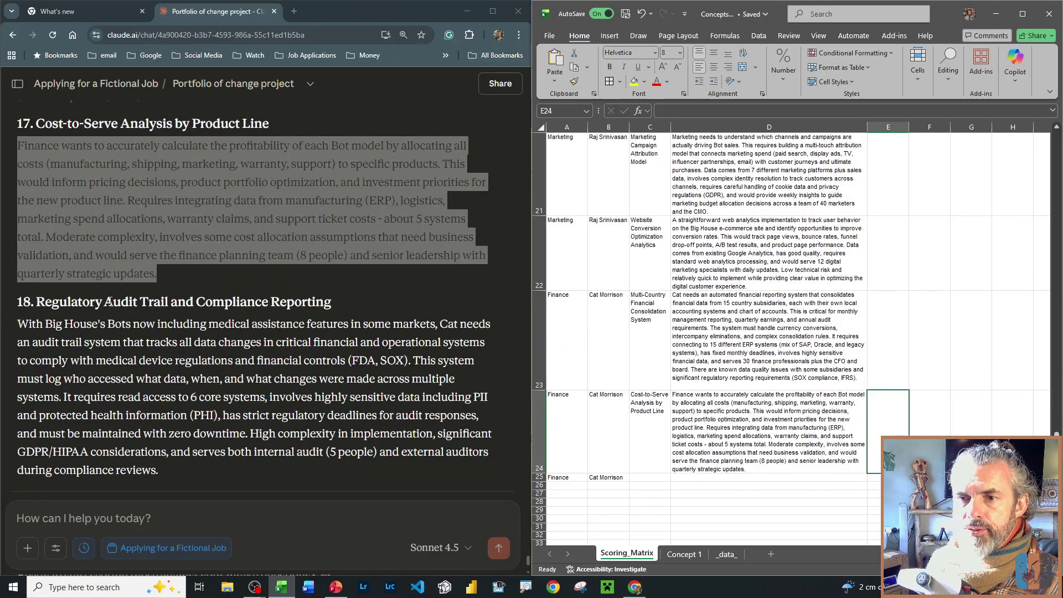
left_click_drag(37, 301, 309, 299)
key("ctrl+c")
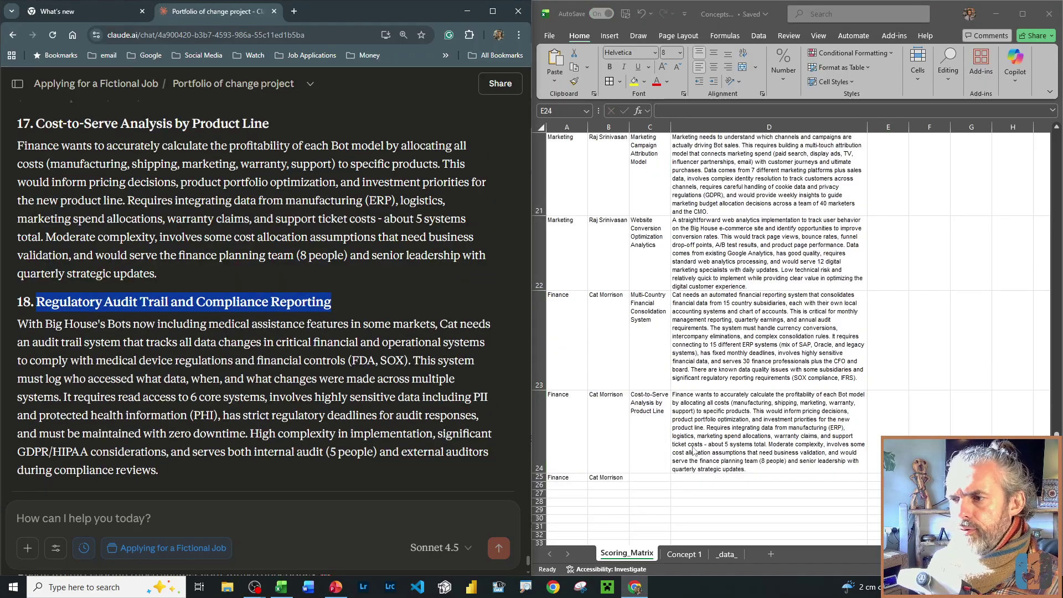
left_click(649, 478)
left_click(726, 112)
key("ctrl+v")
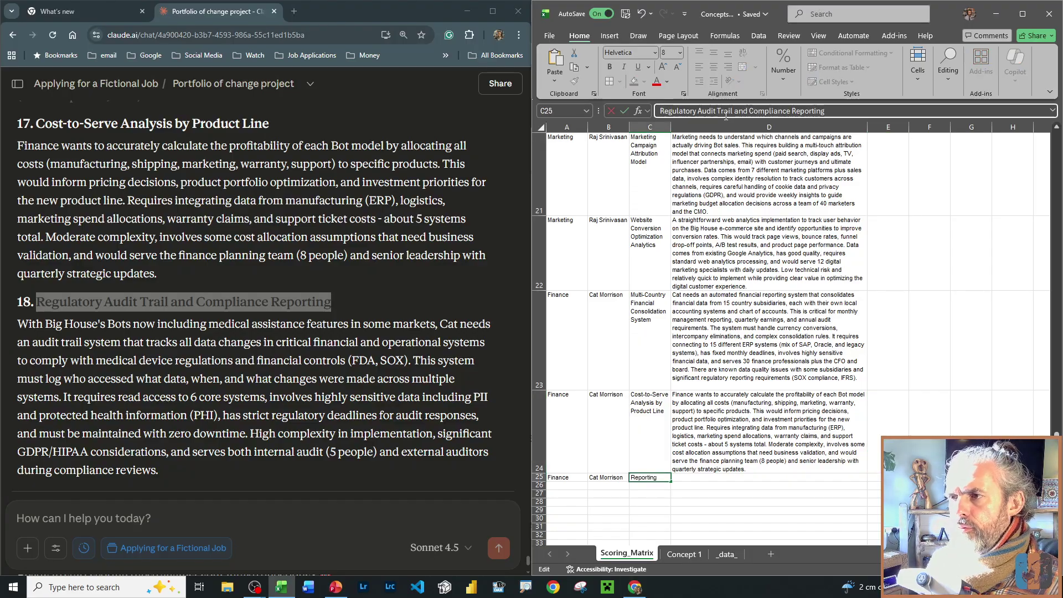
key("Tab")
- Copy concept 18's description paragraph from the chat into Additional Information cell D25
left_click(154, 448)
scroll(154, 448, "down", 2)
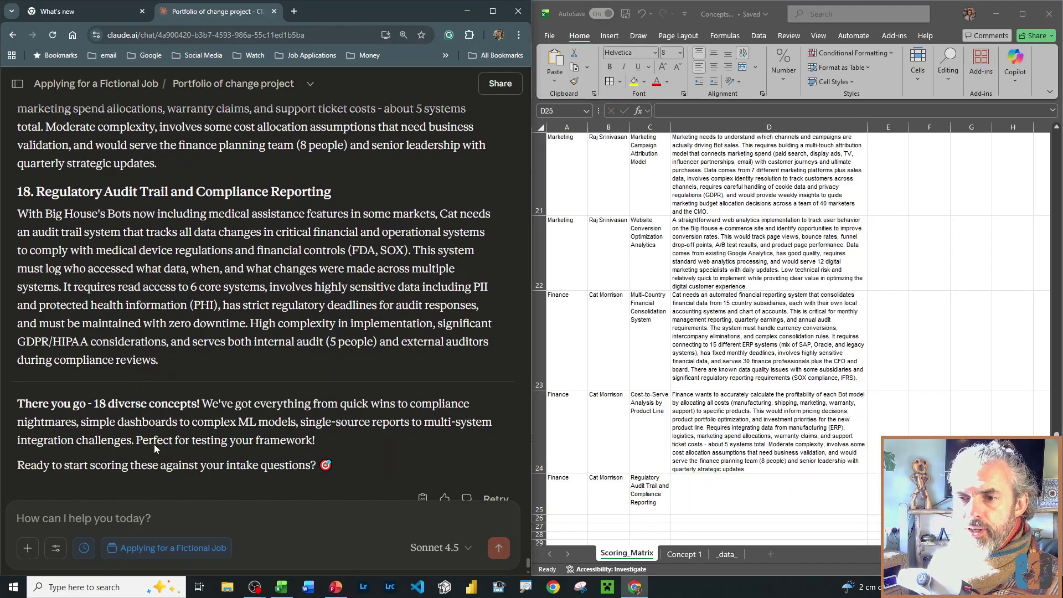
left_click_drag(160, 359, 14, 220)
key("ctrl+c")
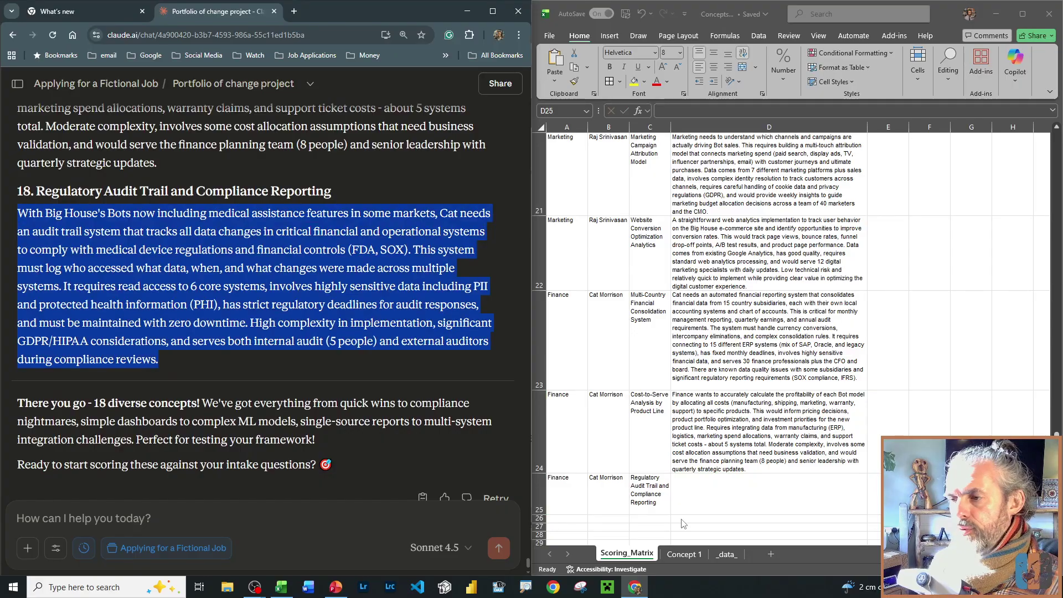
left_click(722, 494)
left_click(695, 111)
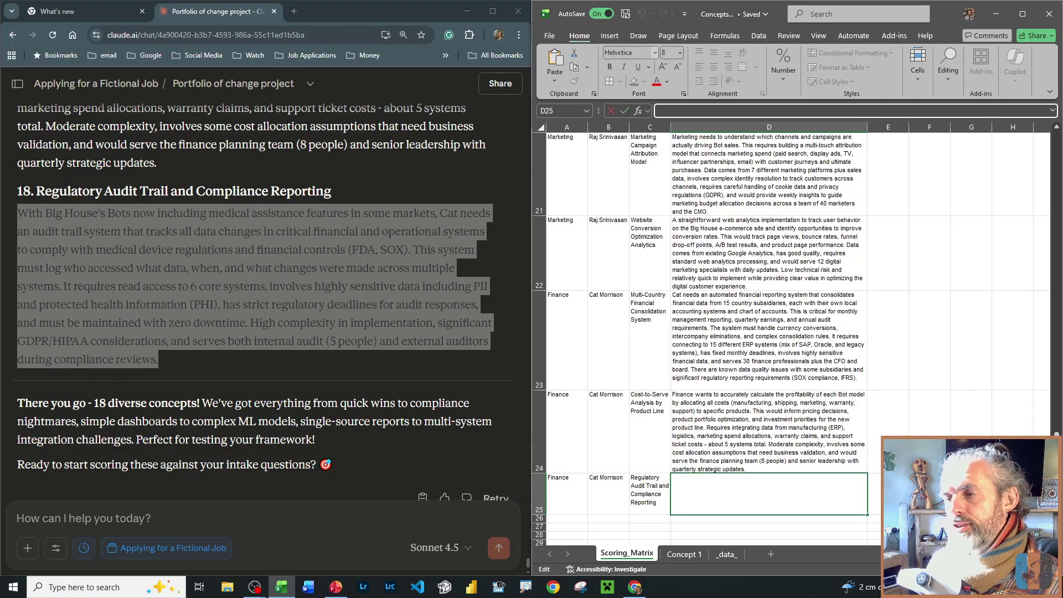
key("ctrl+v")
key("Return")
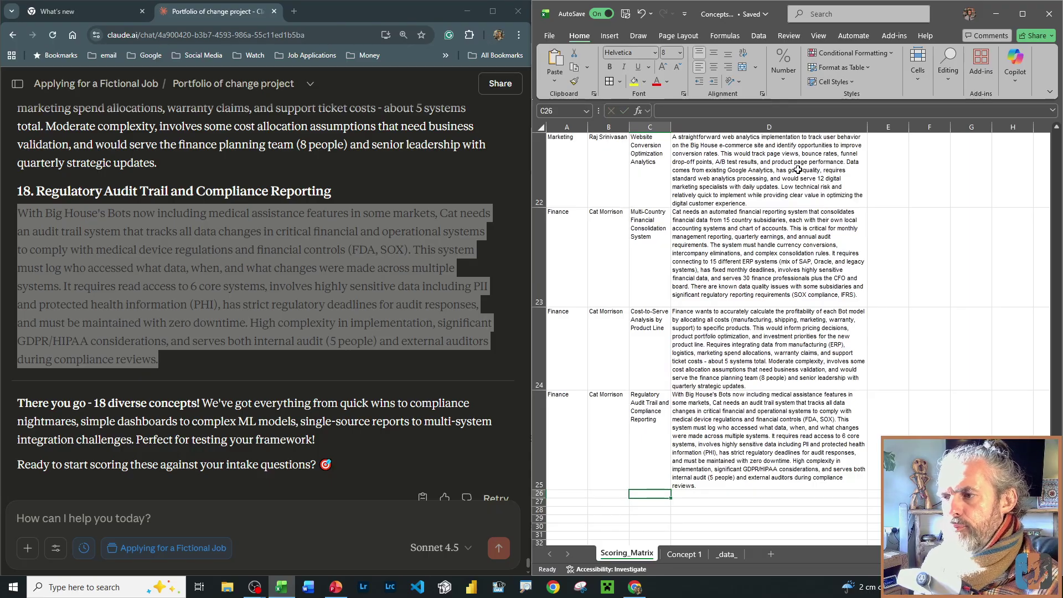
- Maximise the Concepts workbook window and return to the start of the Scoring_Matrix sheet
left_click(1022, 14)
scroll(446, 335, "up", 5)
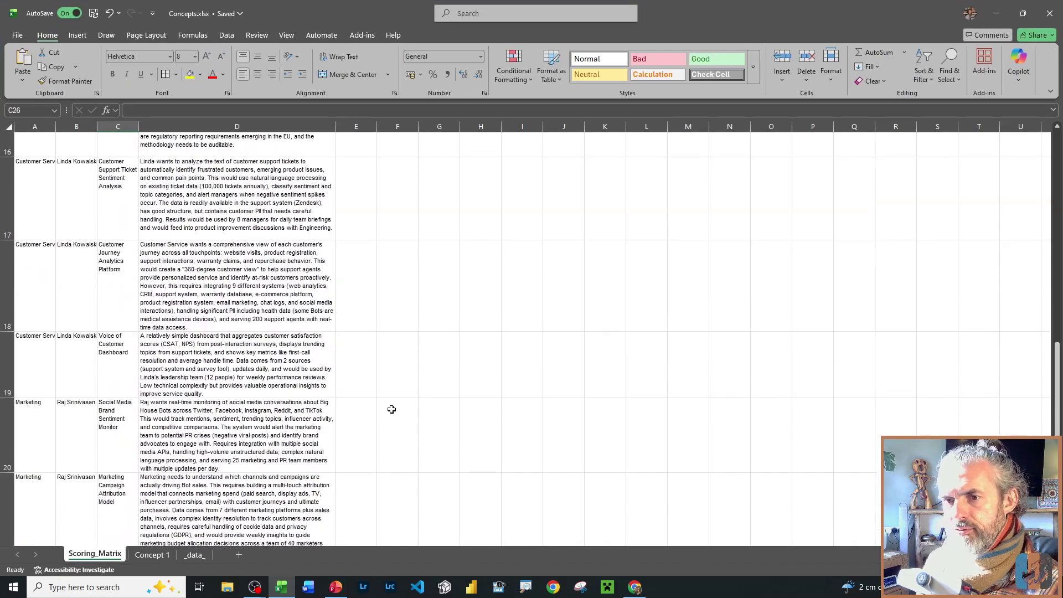
scroll(188, 442, "up", 2)
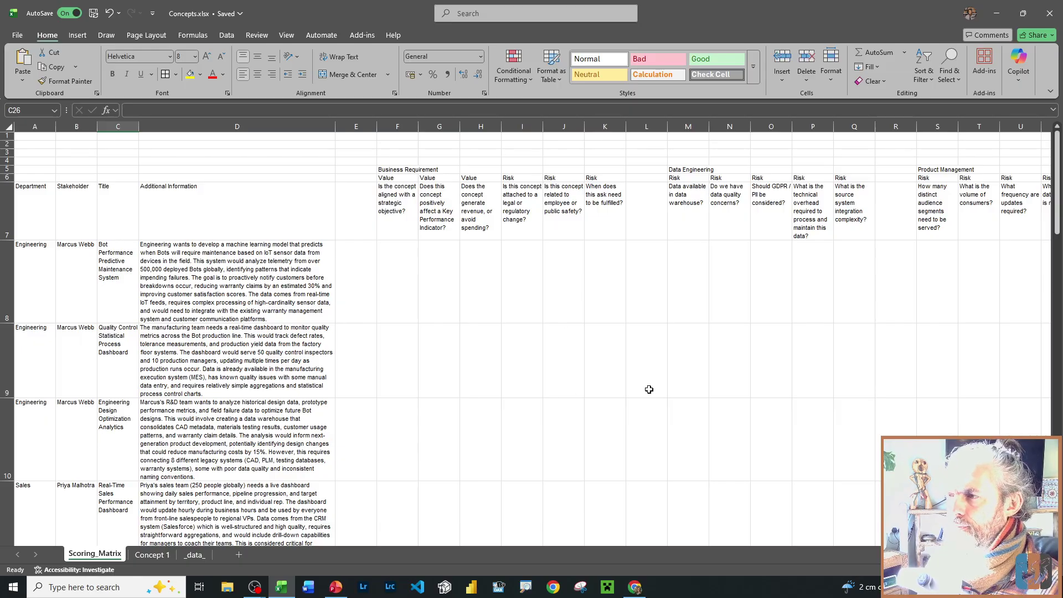
- Examine the Business Requirement, Data Engineering and Product Management scoring questions and the concept rows beneath them
left_click(494, 278)
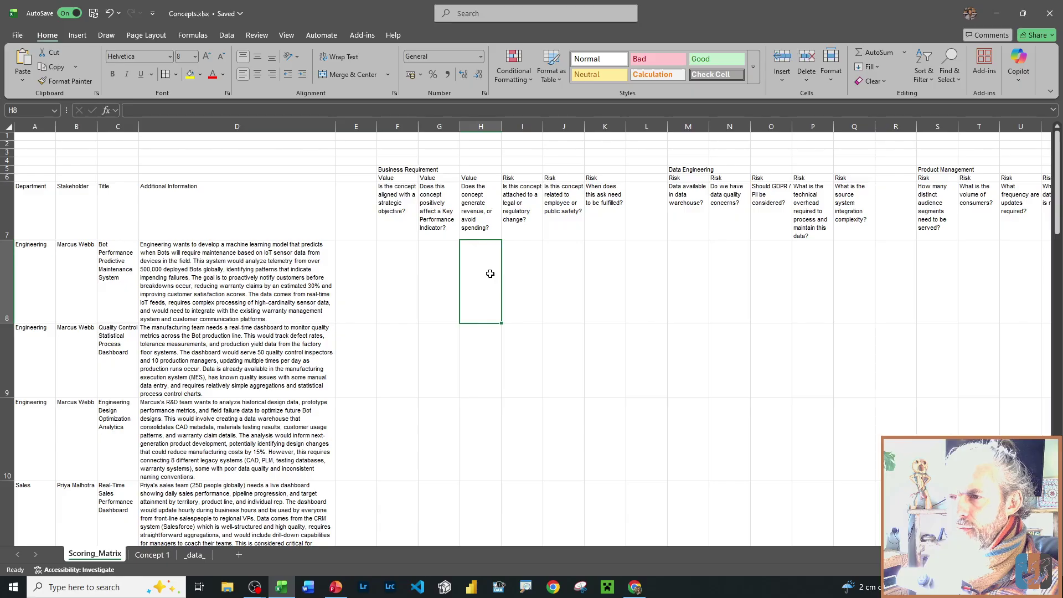
key("Right")
key("Right")
key("Right")
key("Right")
key("Right")
key("Right")
key("Right")
key("Right")
key("Right")
key("Right")
key("Right")
key("Right")
key("Right")
key("Right")
key("Right")
key("Right")
key("Right")
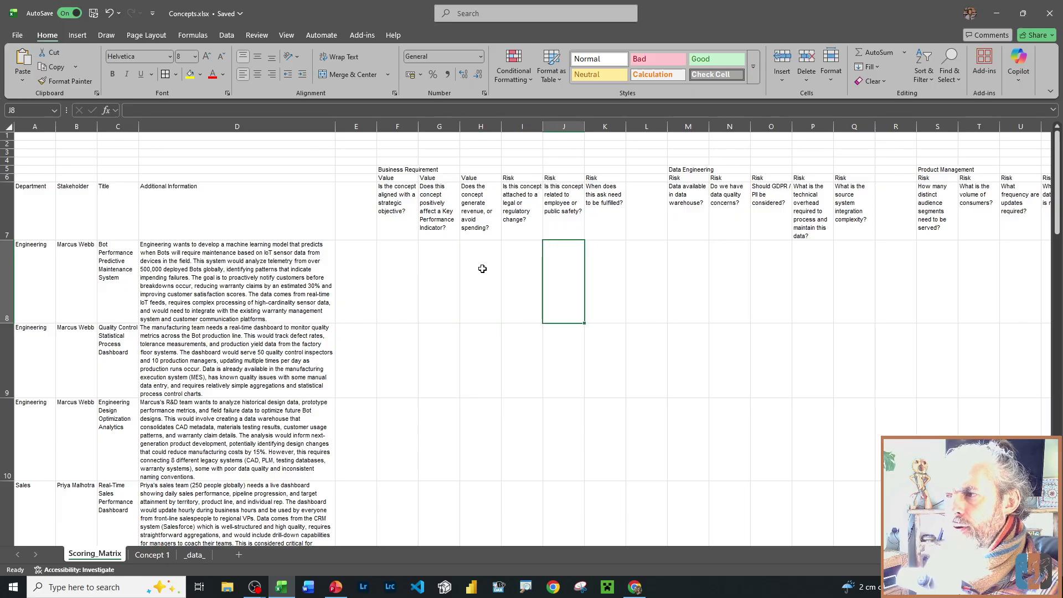
key("Left")
key("Left")
key("Left")
key("Left")
key("Left")
key("Left")
key("Left")
key("Left")
key("Left")
key("Left")
key("Left")
key("Left")
key("Left")
key("Left")
key("Left")
key("Left")
key("Left")
key("Left")
key("Left")
key("Left")
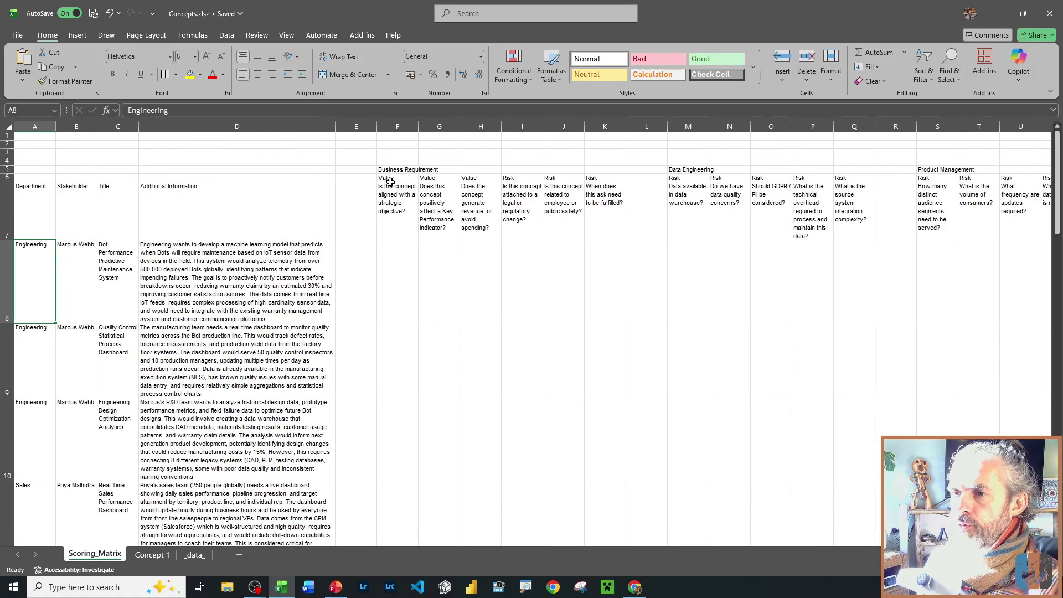
left_click_drag(391, 182, 602, 211)
left_click_drag(720, 210, 1016, 209)
left_click(910, 287)
left_click(927, 263)
left_click(912, 294)
key("Left")
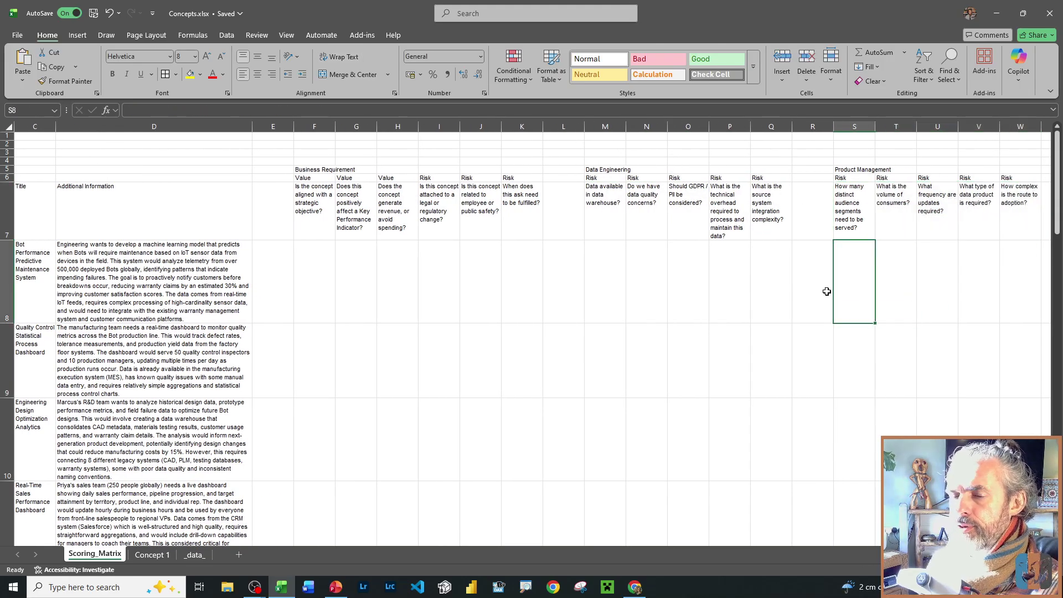
key("Left")
key("Left")
key("Left")
key("Left")
key("Left")
key("Left")
key("Left")
key("Left")
key("Left")
key("Left")
key("Left")
key("Left")
key("Left")
key("Left")
key("Left")
key("Left")
key("Left")
key("Left")
scroll(442, 294, "down", 5)
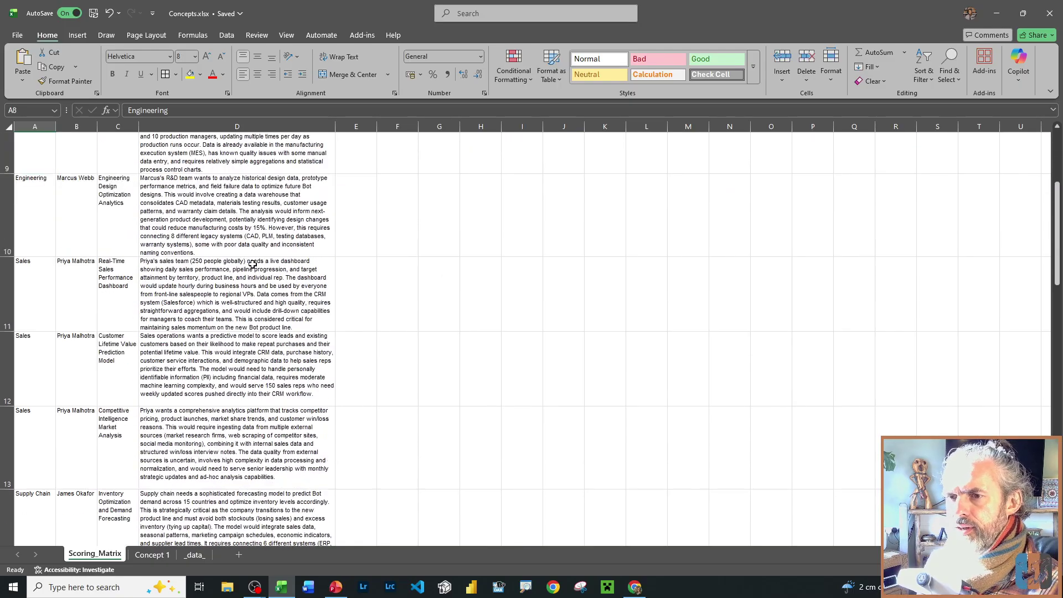
scroll(273, 337, "up", 5)
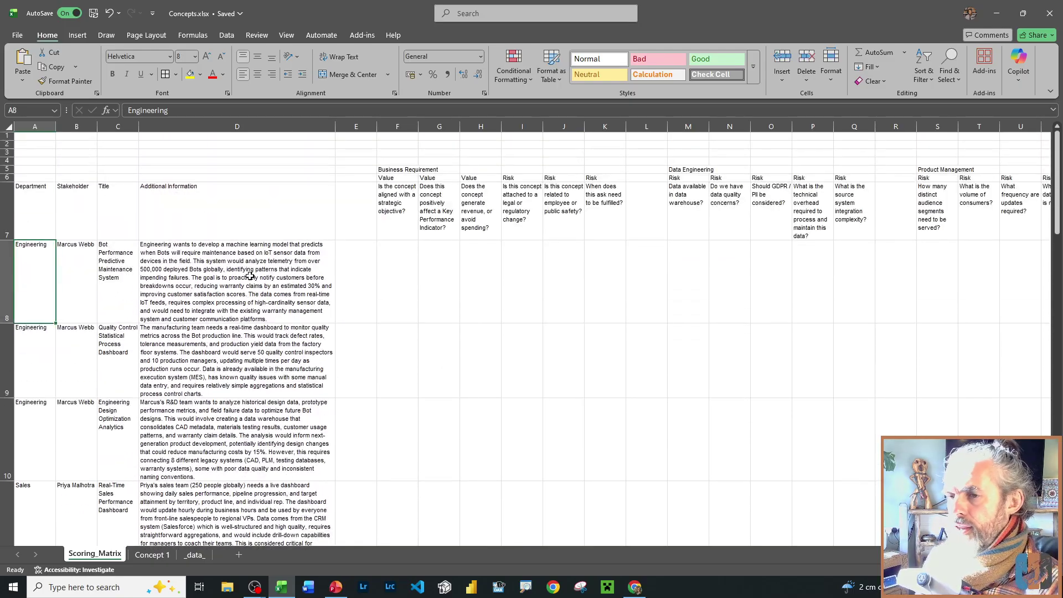
- Narrow blank column E into a thin spacer and copy it onto blank columns L and R between the question categories
left_click(352, 127)
left_click_drag(373, 128, 343, 127)
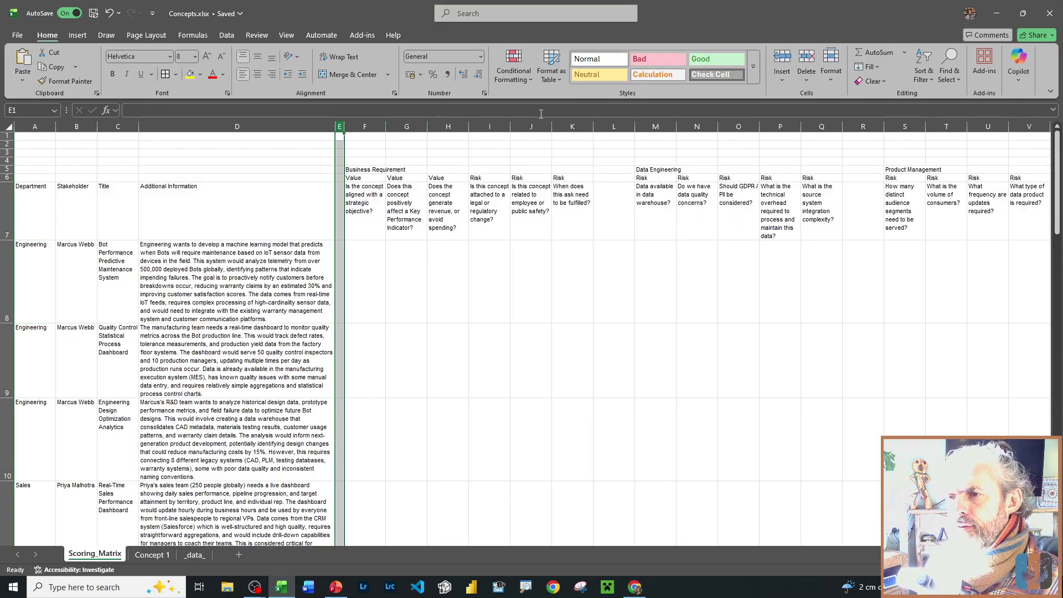
key("ctrl+c")
left_click(613, 127)
key("ctrl+v")
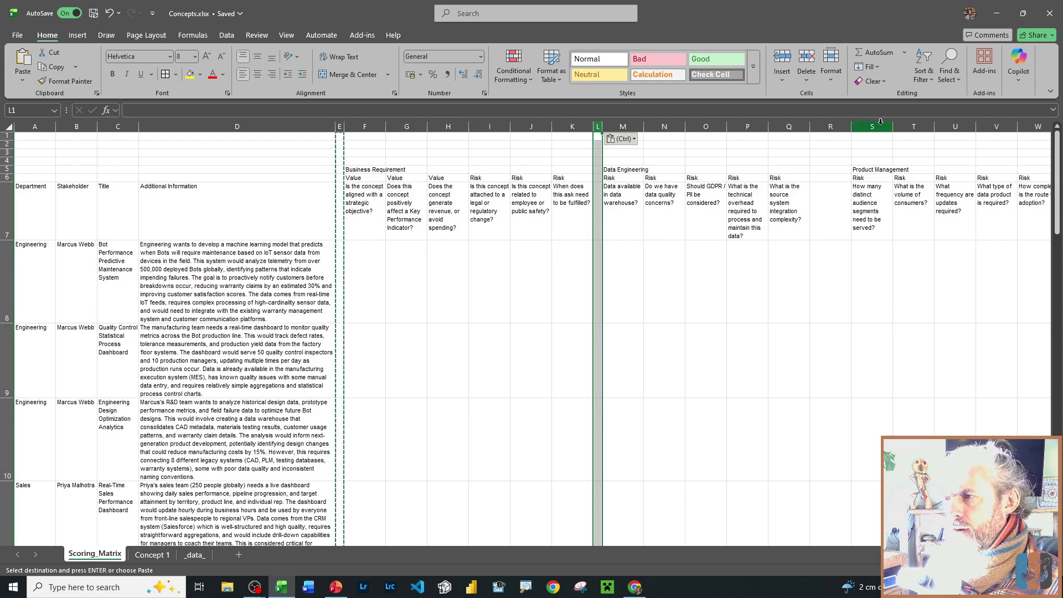
left_click(831, 127)
key("ctrl+v")
left_click(731, 304)
key("Escape")
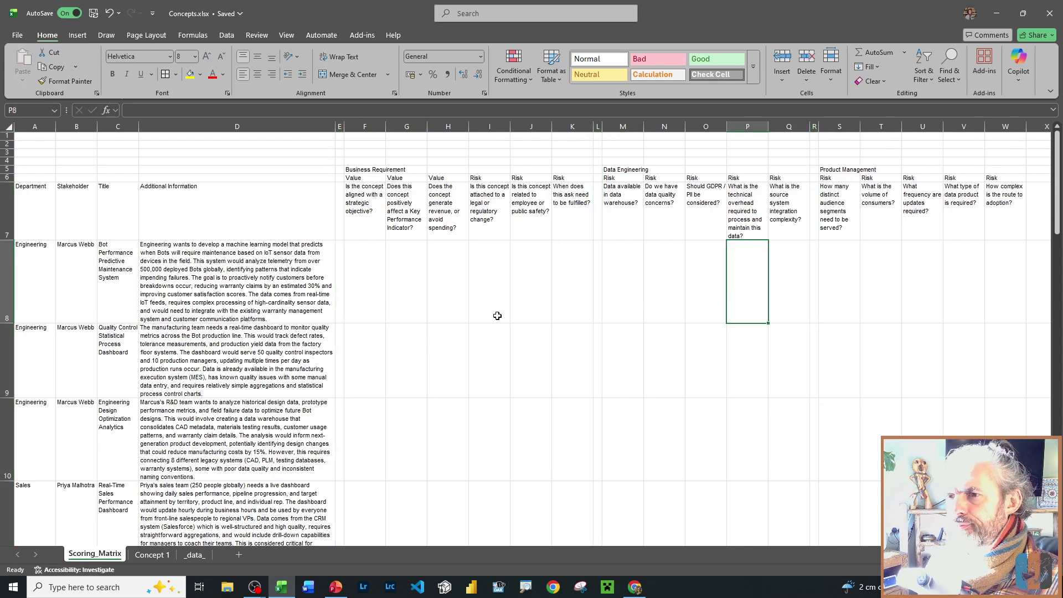
- Review the concept titles and descriptions against the scoring question headers and the empty scoring cells
left_click(497, 316)
left_click(448, 299)
left_click_drag(206, 281, 238, 515)
left_click(394, 364)
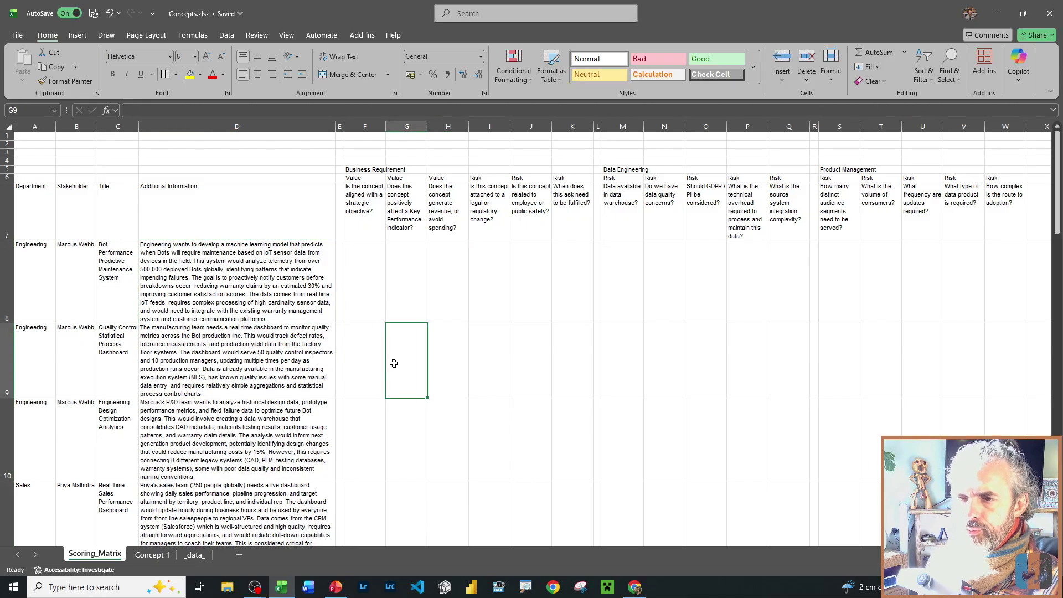
left_click_drag(115, 279, 196, 432)
left_click(389, 229)
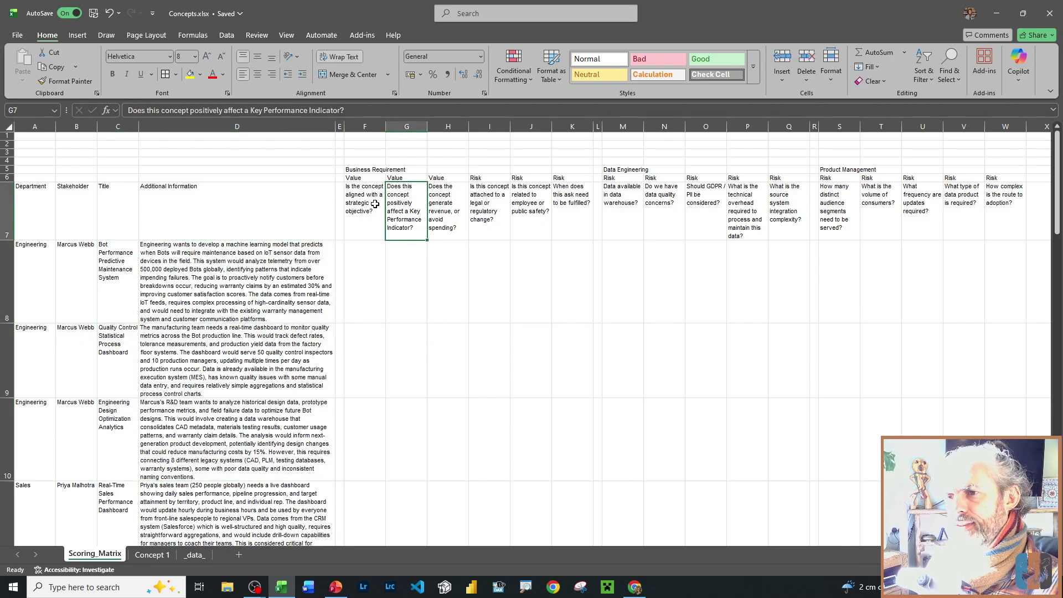
left_click_drag(375, 204, 1016, 171)
left_click(950, 279)
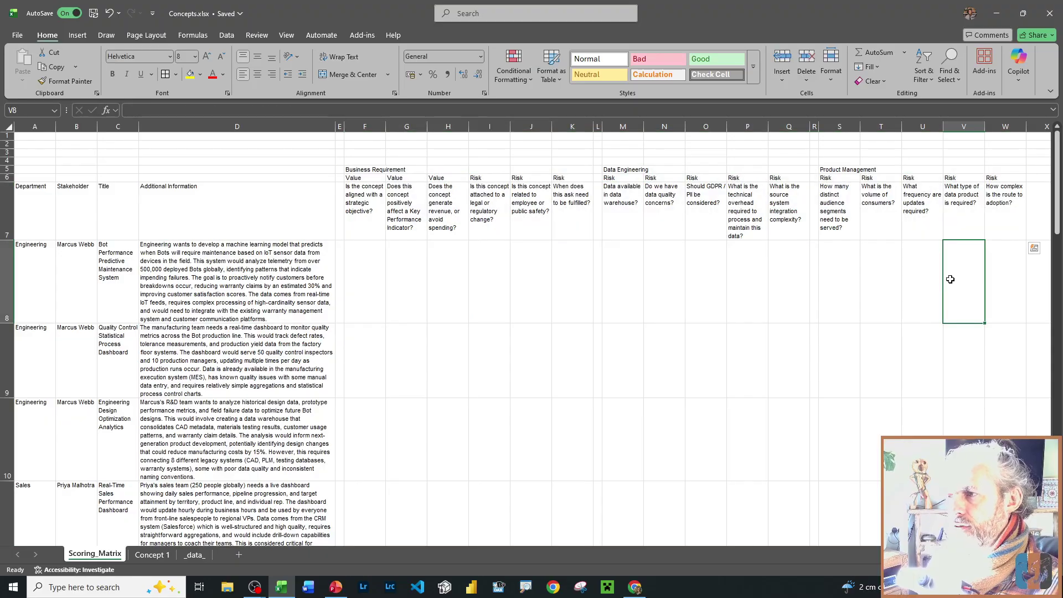
left_click(367, 254)
left_click(390, 263)
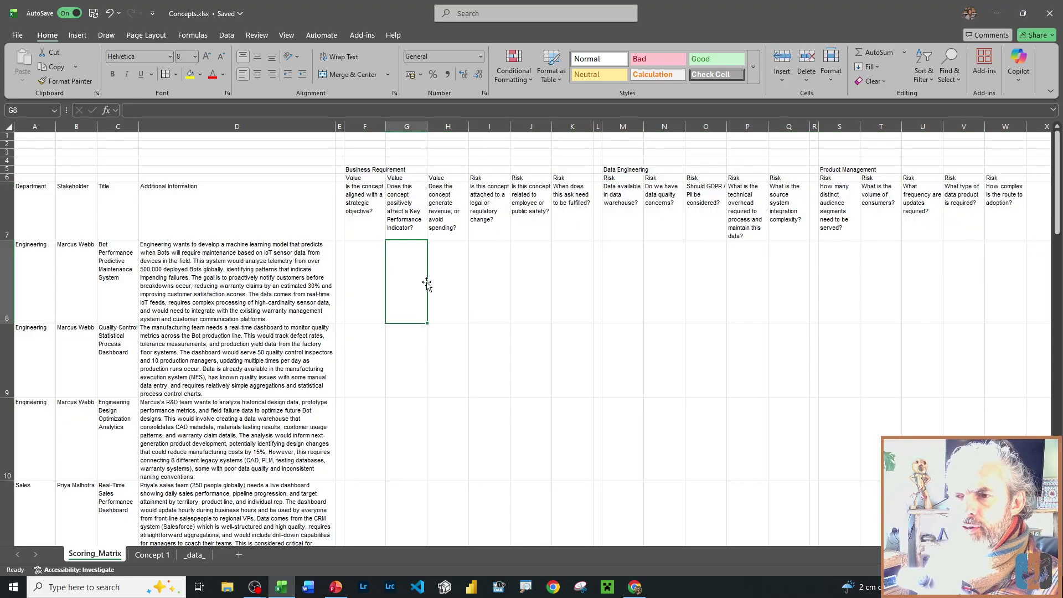
scroll(413, 332, "down", 3)
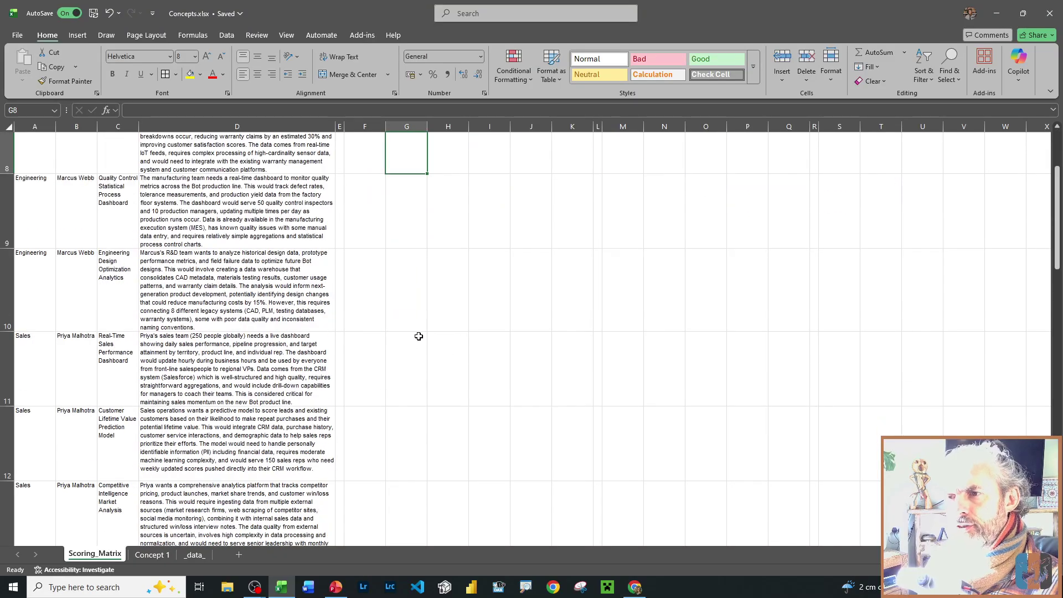
scroll(455, 371, "down", 3)
scroll(435, 434, "up", 8)
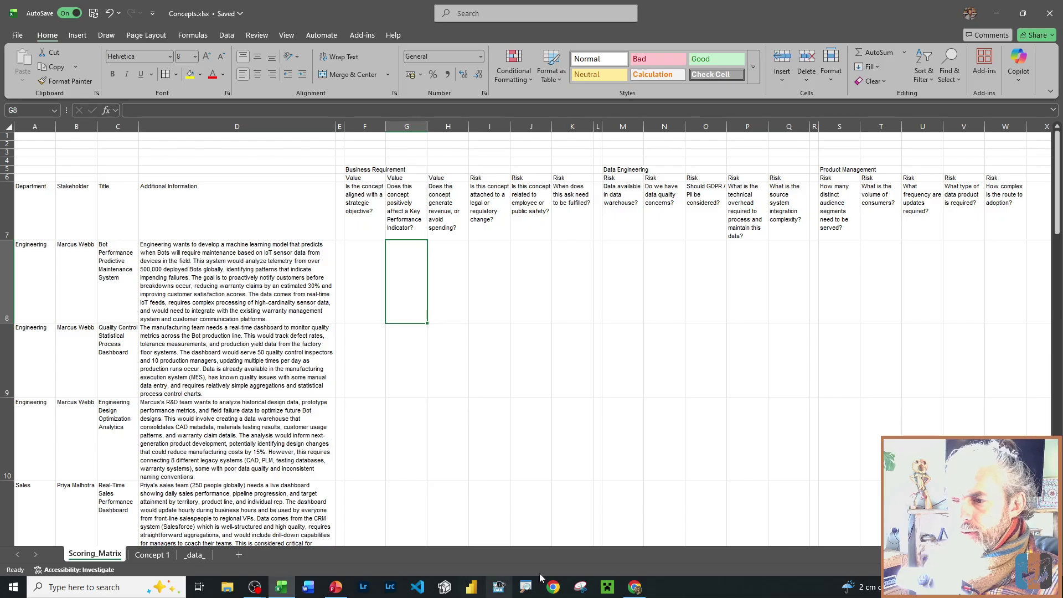
- Switch to the Portfolio_Management presentation in PowerPoint to view the Concept slide
left_click(336, 588)
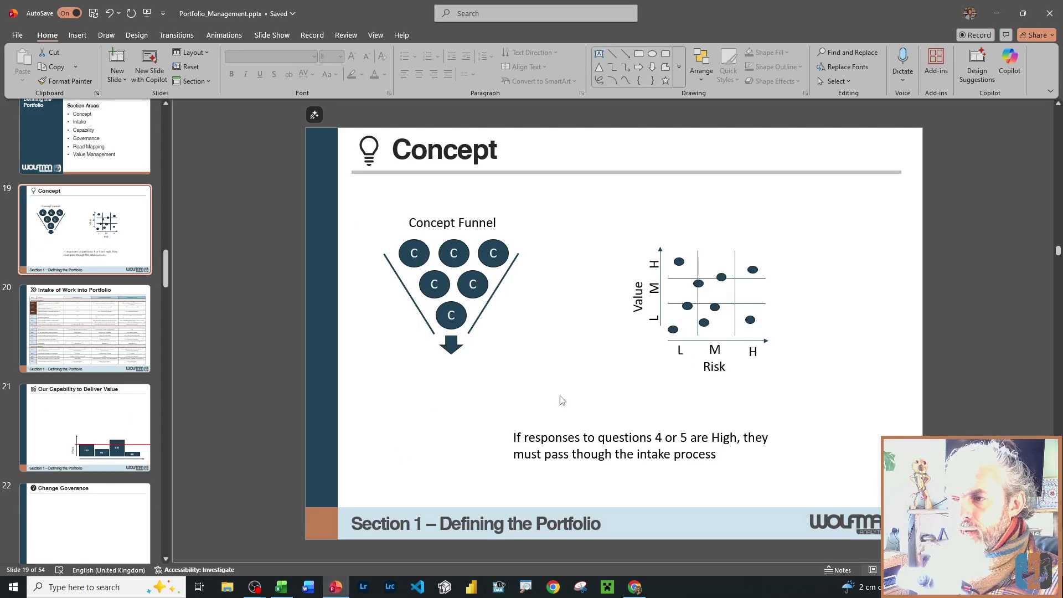